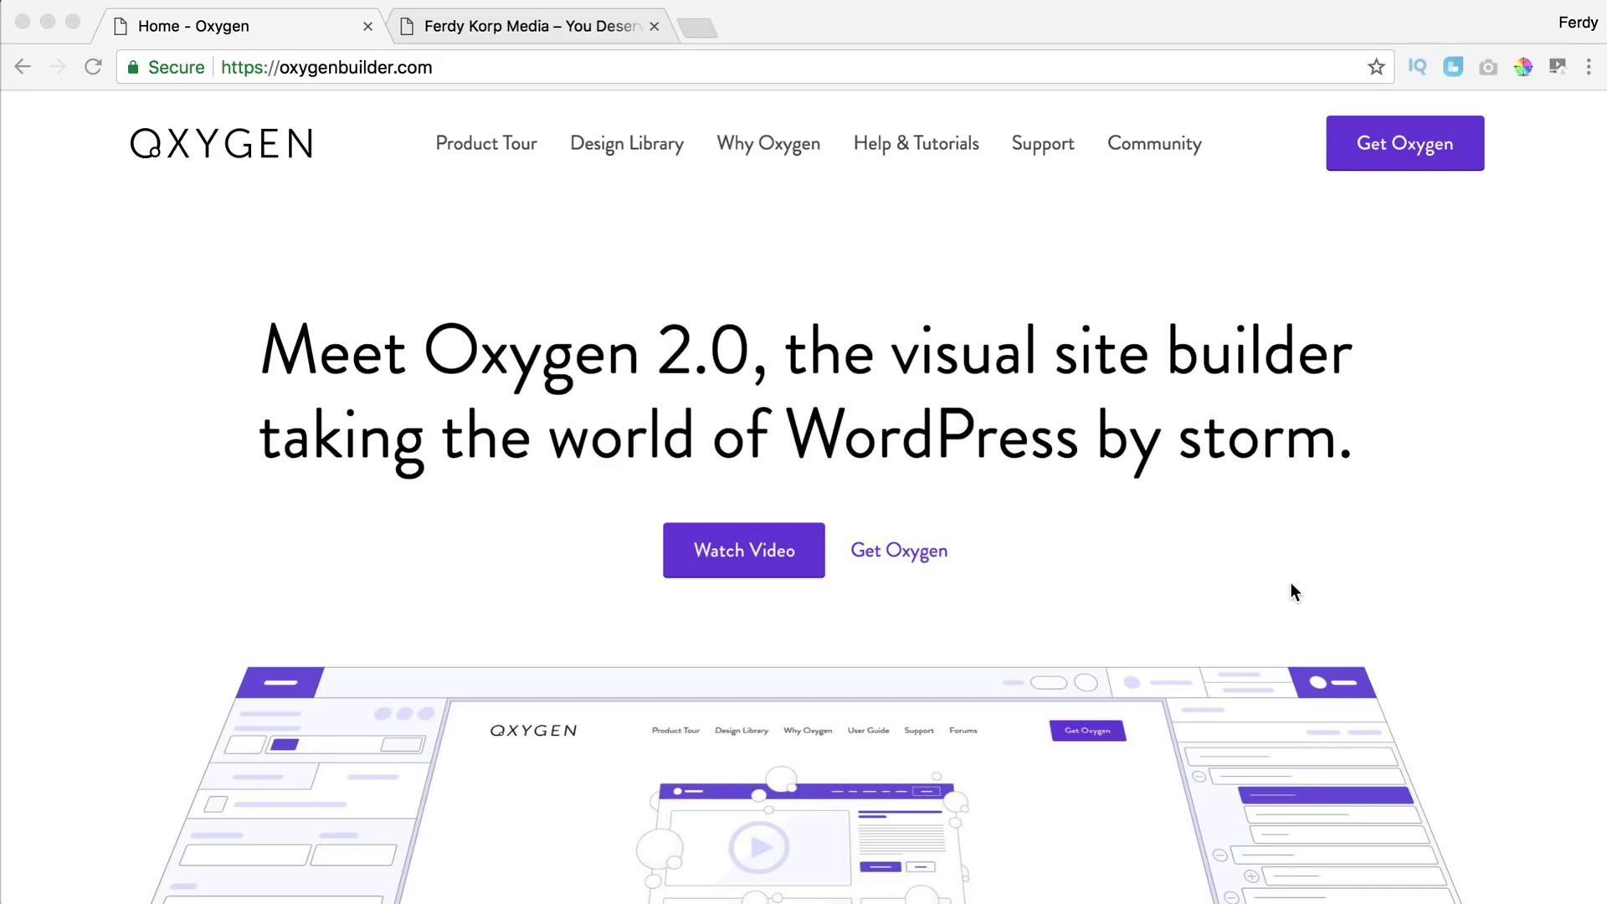
- Close the Oxygen website tab and open the WordPress admin page for adding new plugins
{"action": "left_click", "coordinate": [368, 26]}
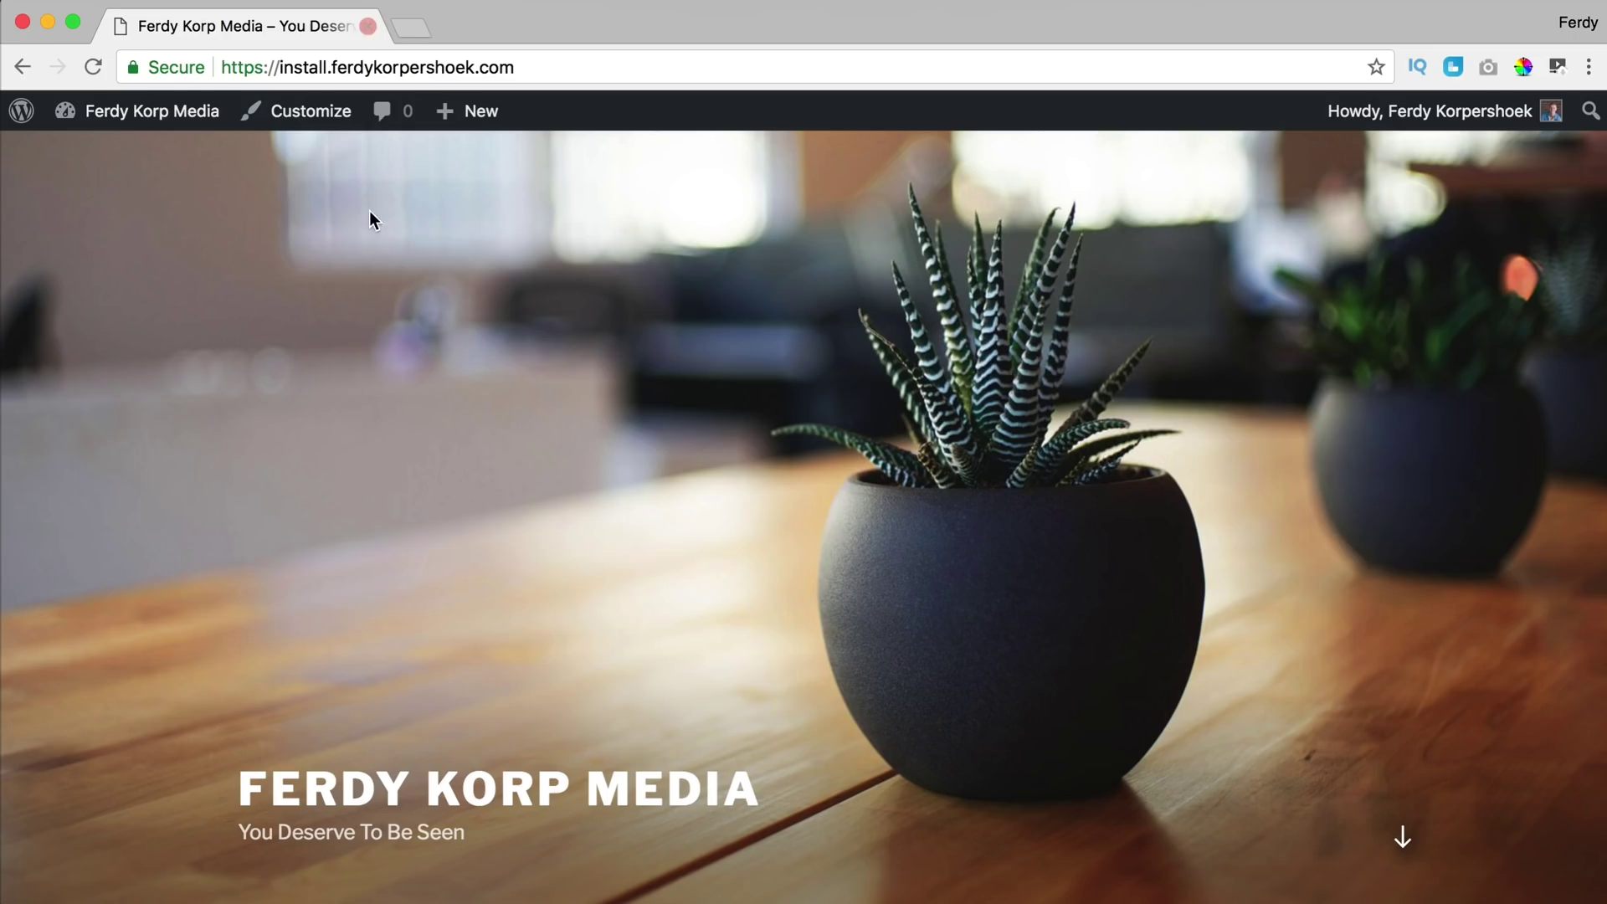
{"action": "left_click", "coordinate": [171, 113]}
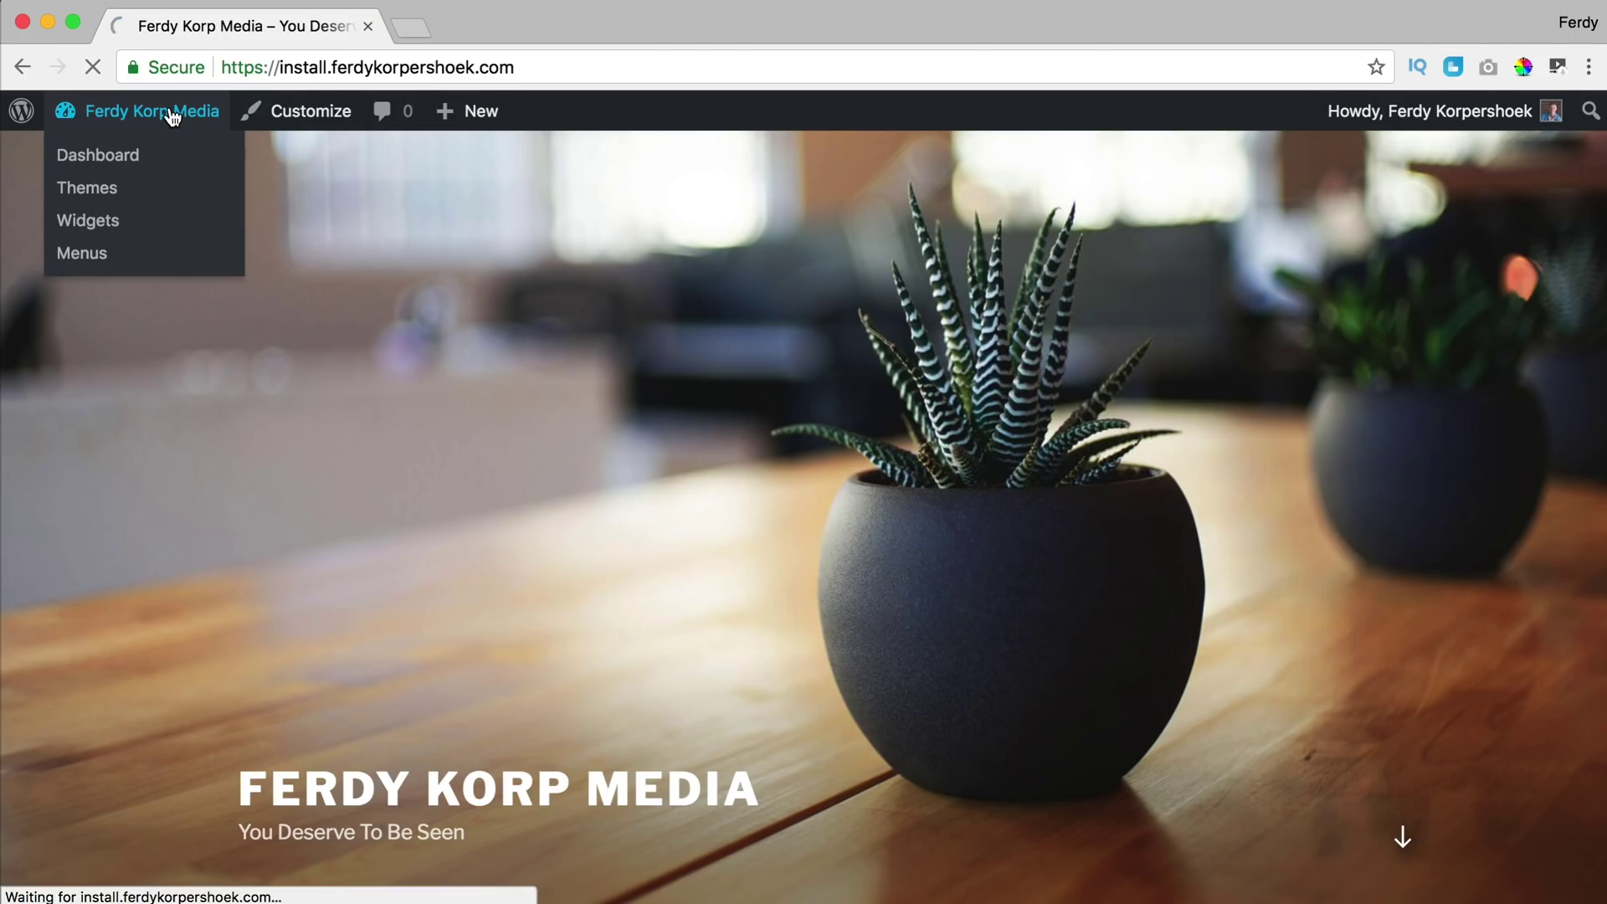
{"action": "mouse_move", "coordinate": [107, 558]}
{"action": "left_click", "coordinate": [251, 579]}
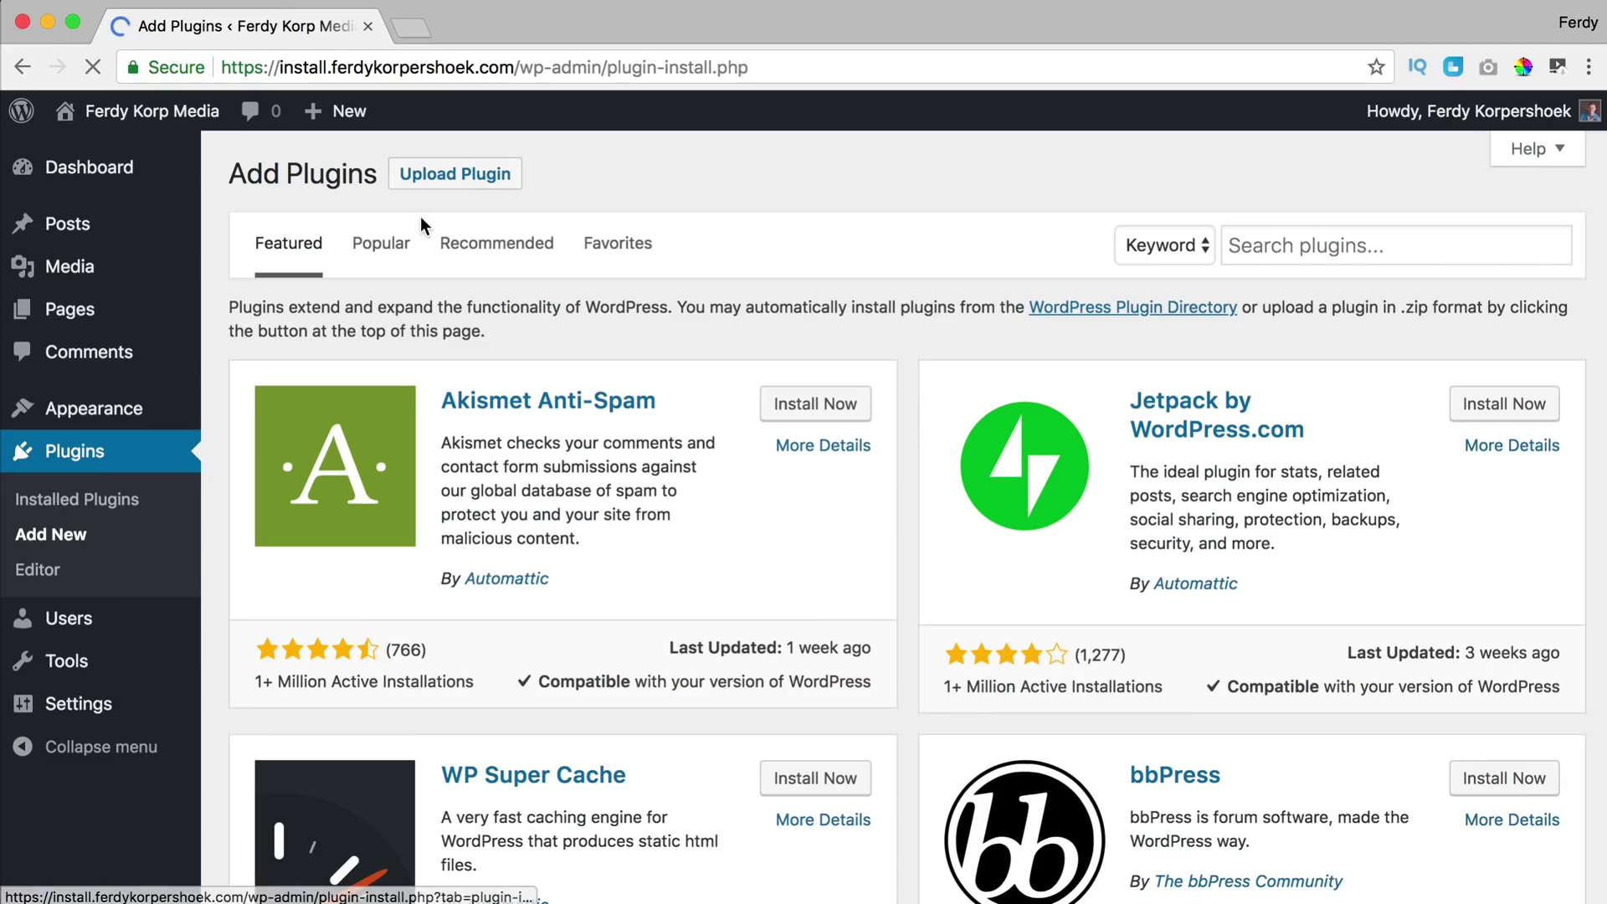
- Upload oxygen.2.0.zip from the Downloads folder as a plugin, install it and activate it
{"action": "left_click", "coordinate": [459, 177]}
{"action": "left_click", "coordinate": [717, 398]}
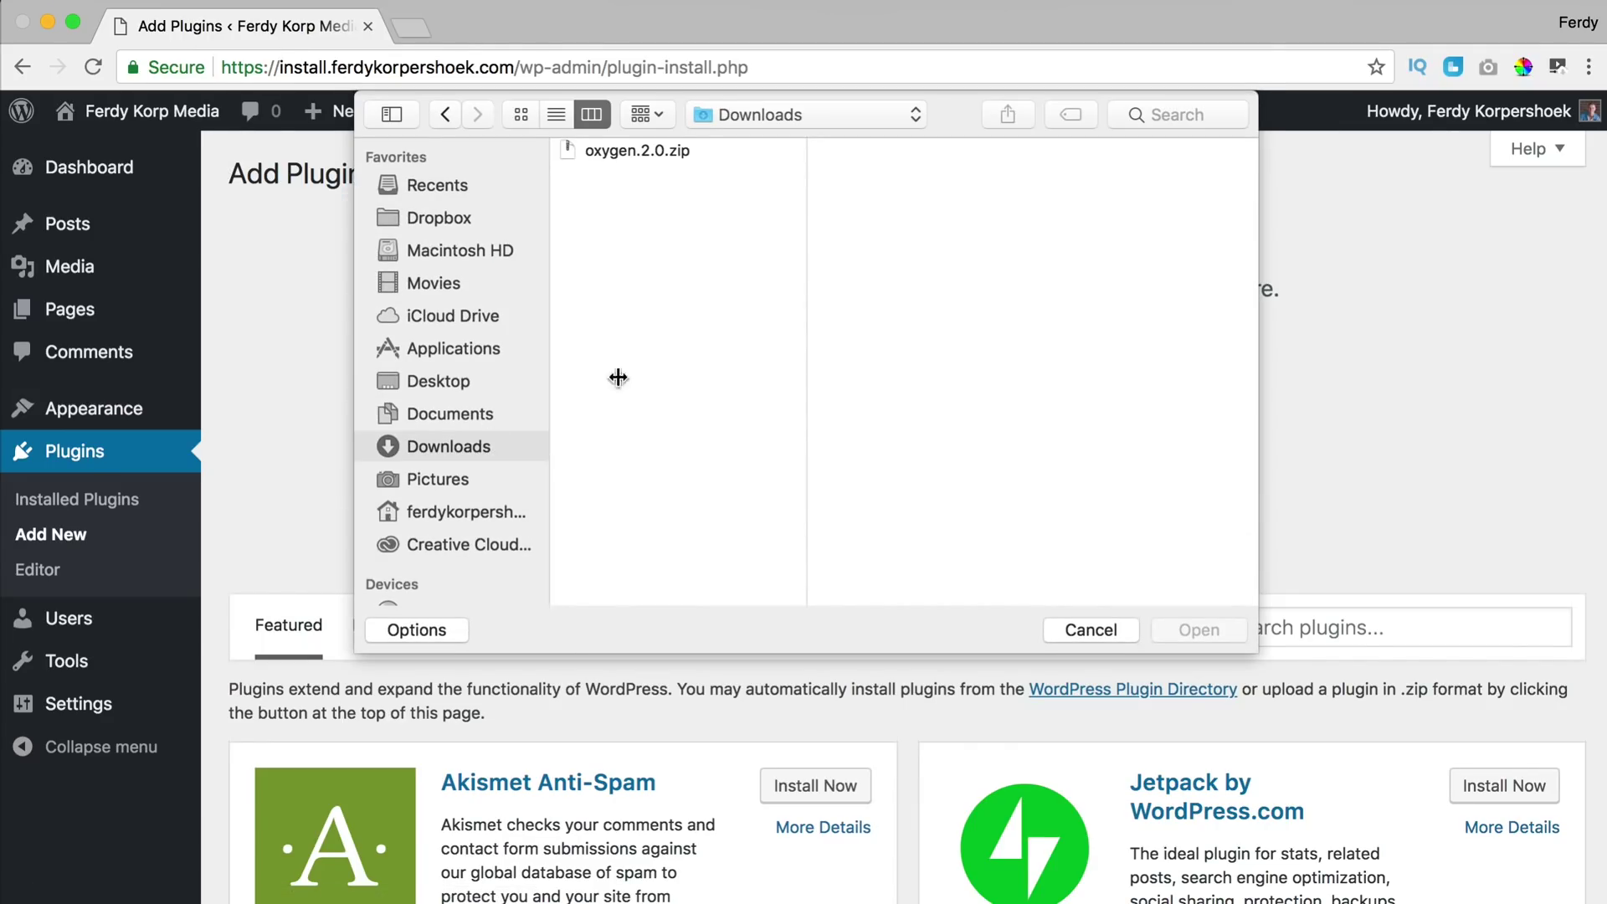
{"action": "left_click", "coordinate": [630, 152]}
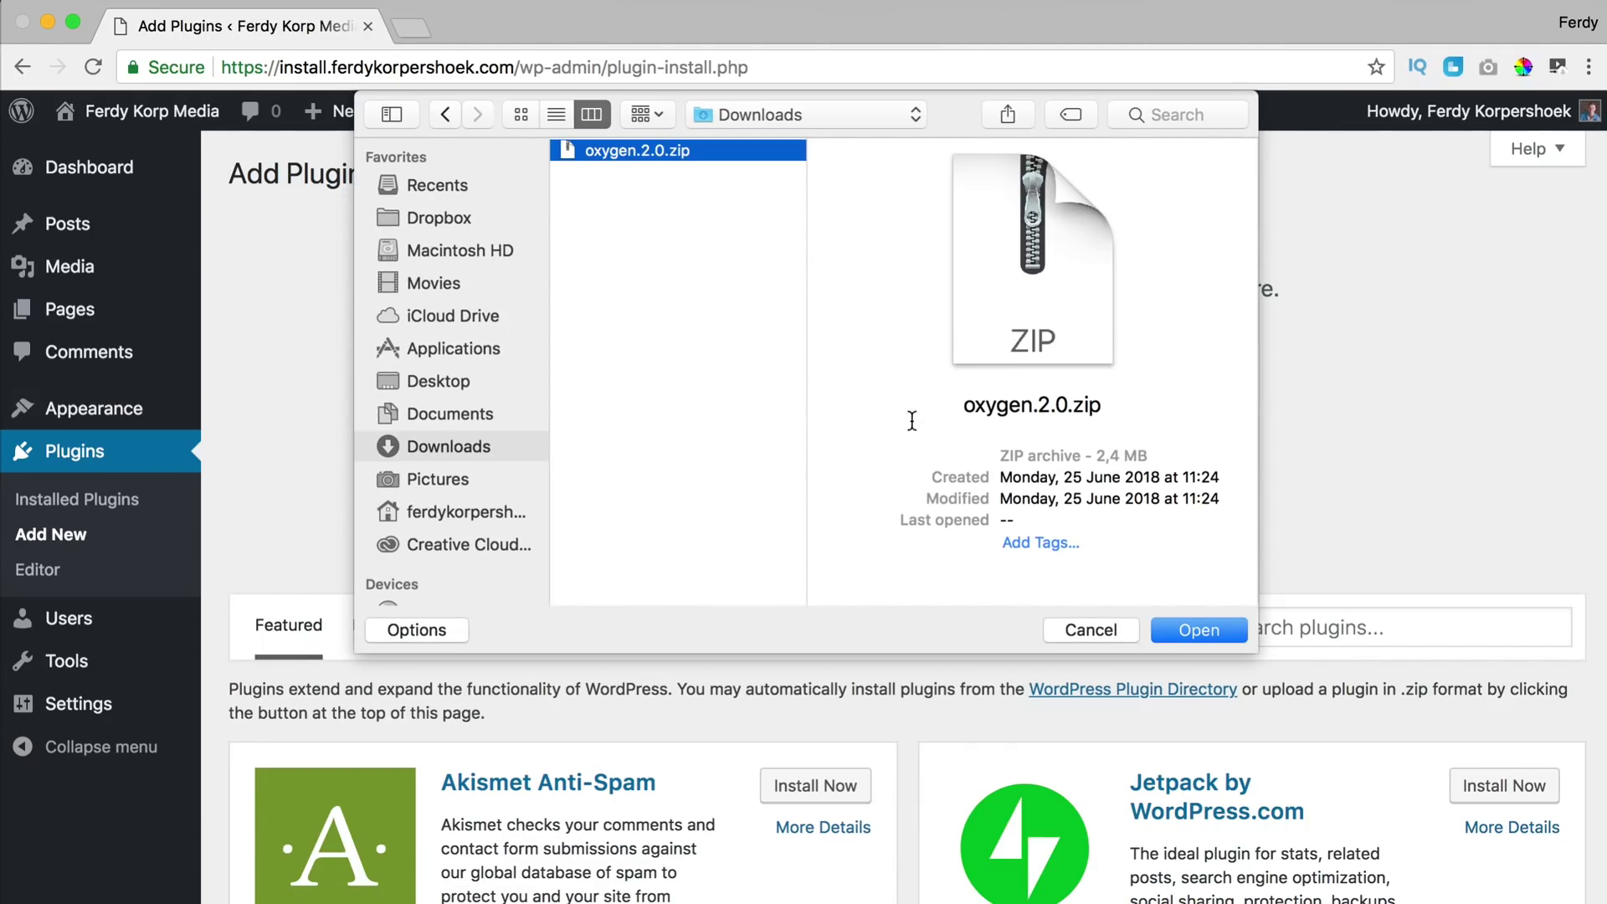
{"action": "left_click", "coordinate": [1193, 629]}
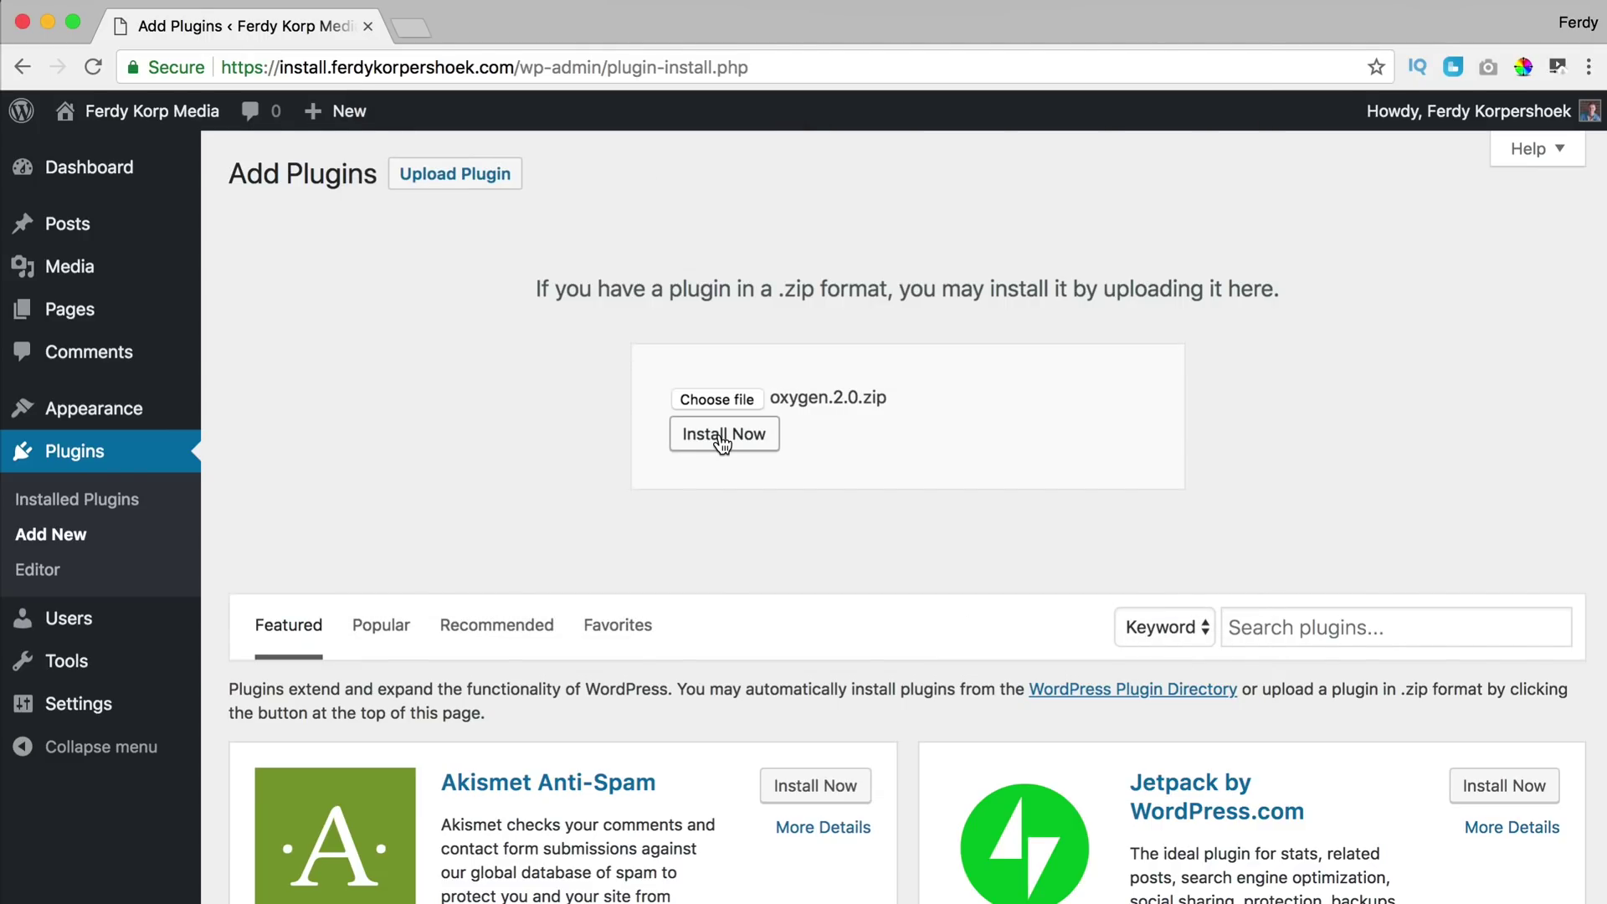
{"action": "left_click", "coordinate": [722, 437]}
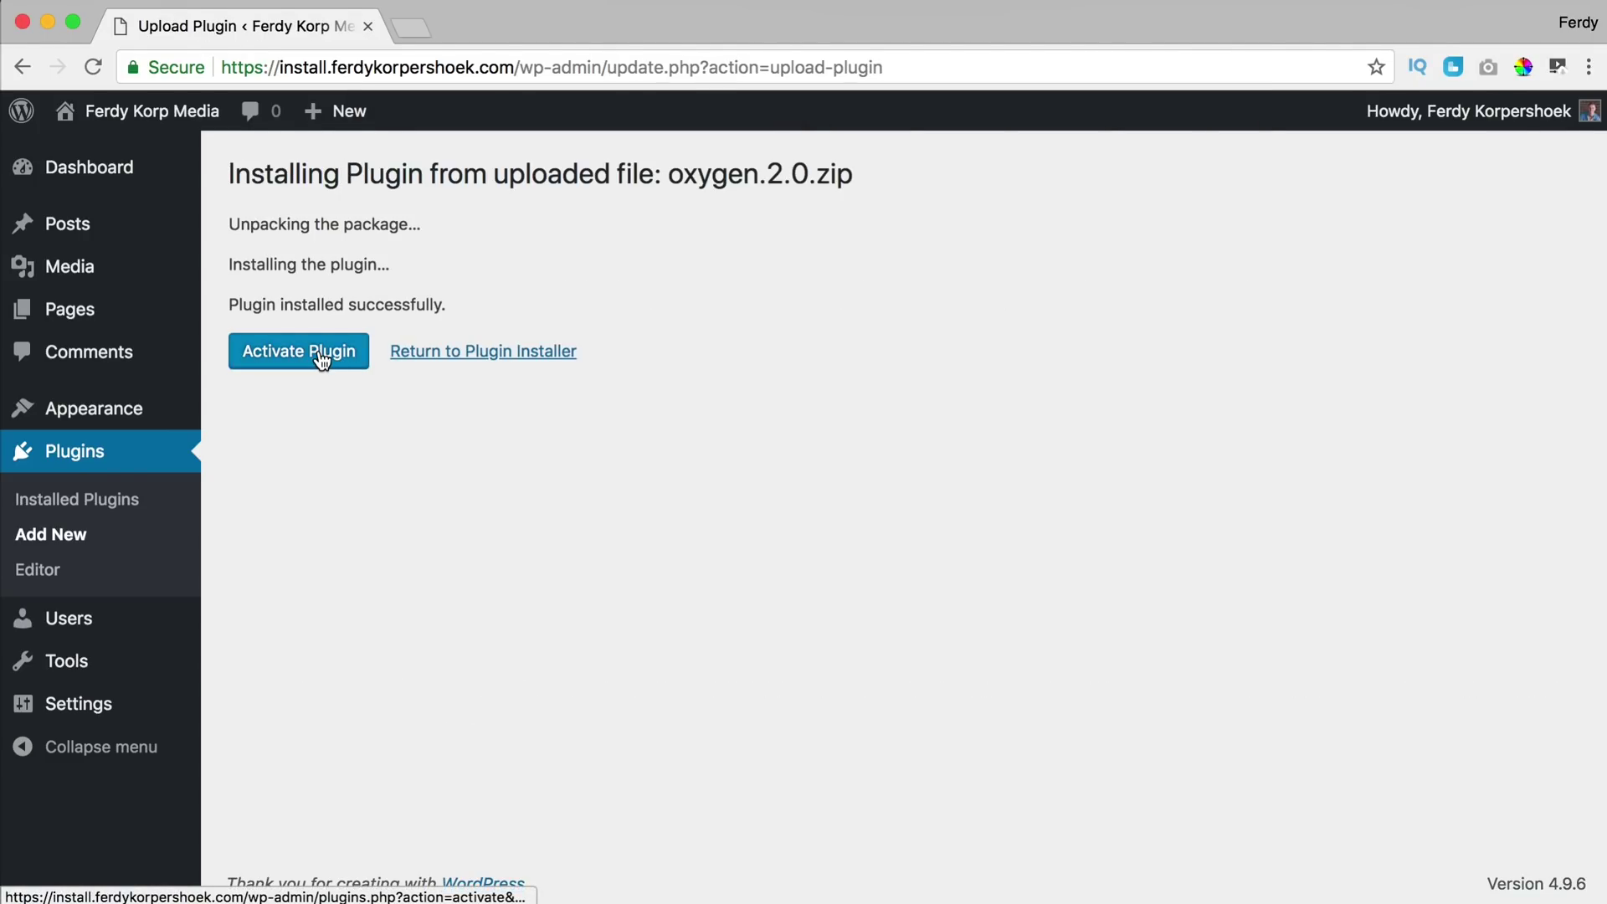
{"action": "left_click", "coordinate": [318, 354]}
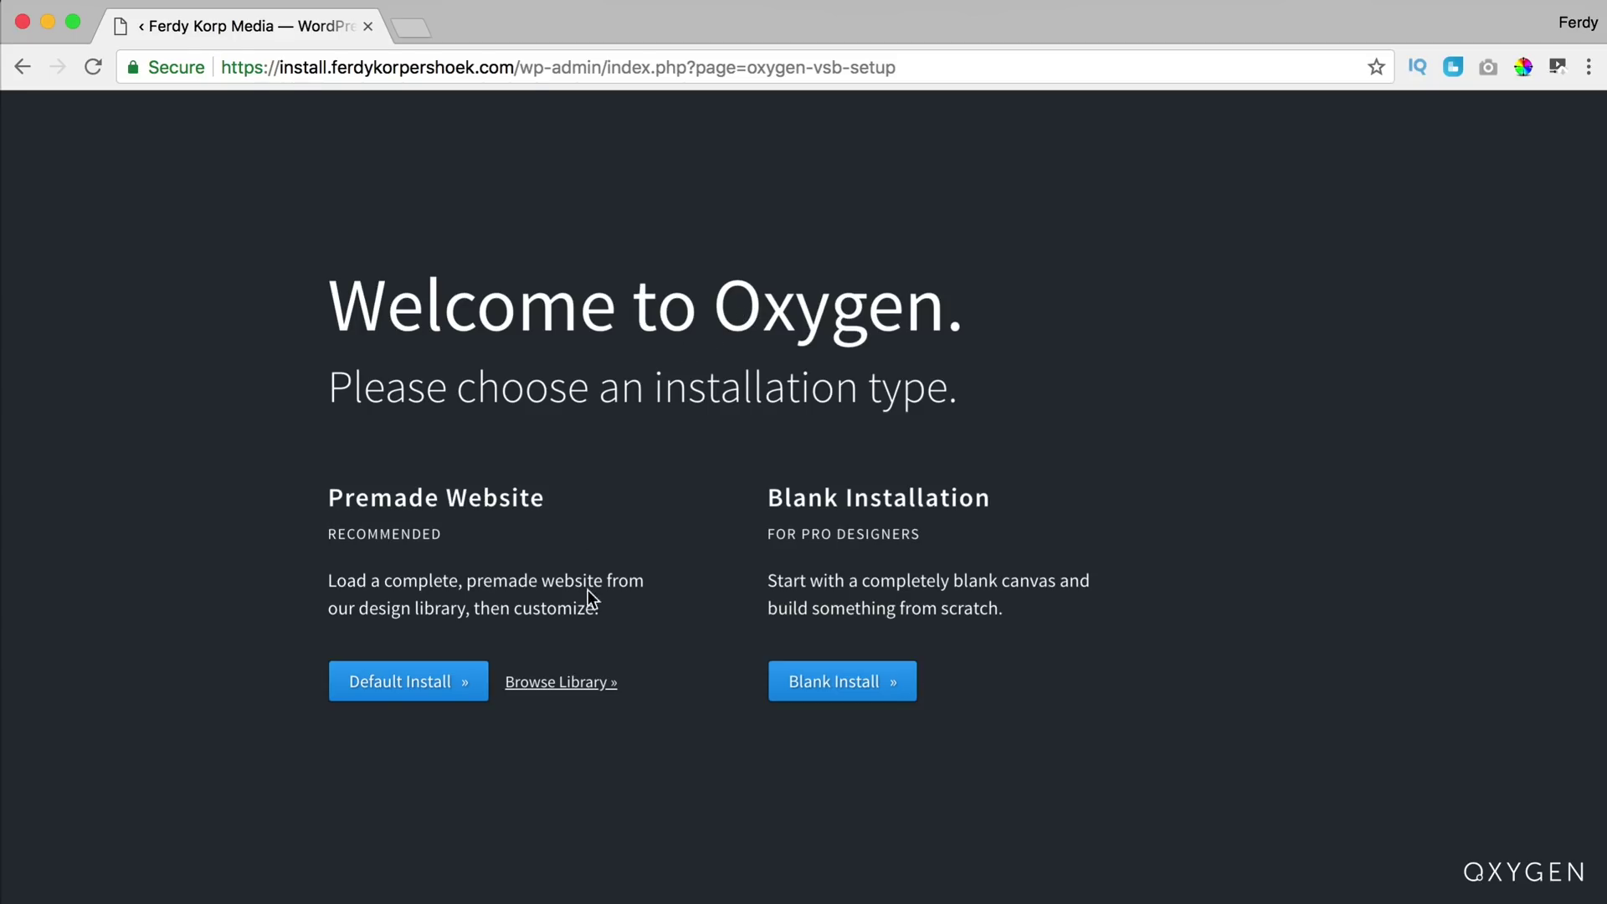
- Browse the premade website library and examine the Atomic demo site's home page from header to footer
{"action": "left_click", "coordinate": [571, 682]}
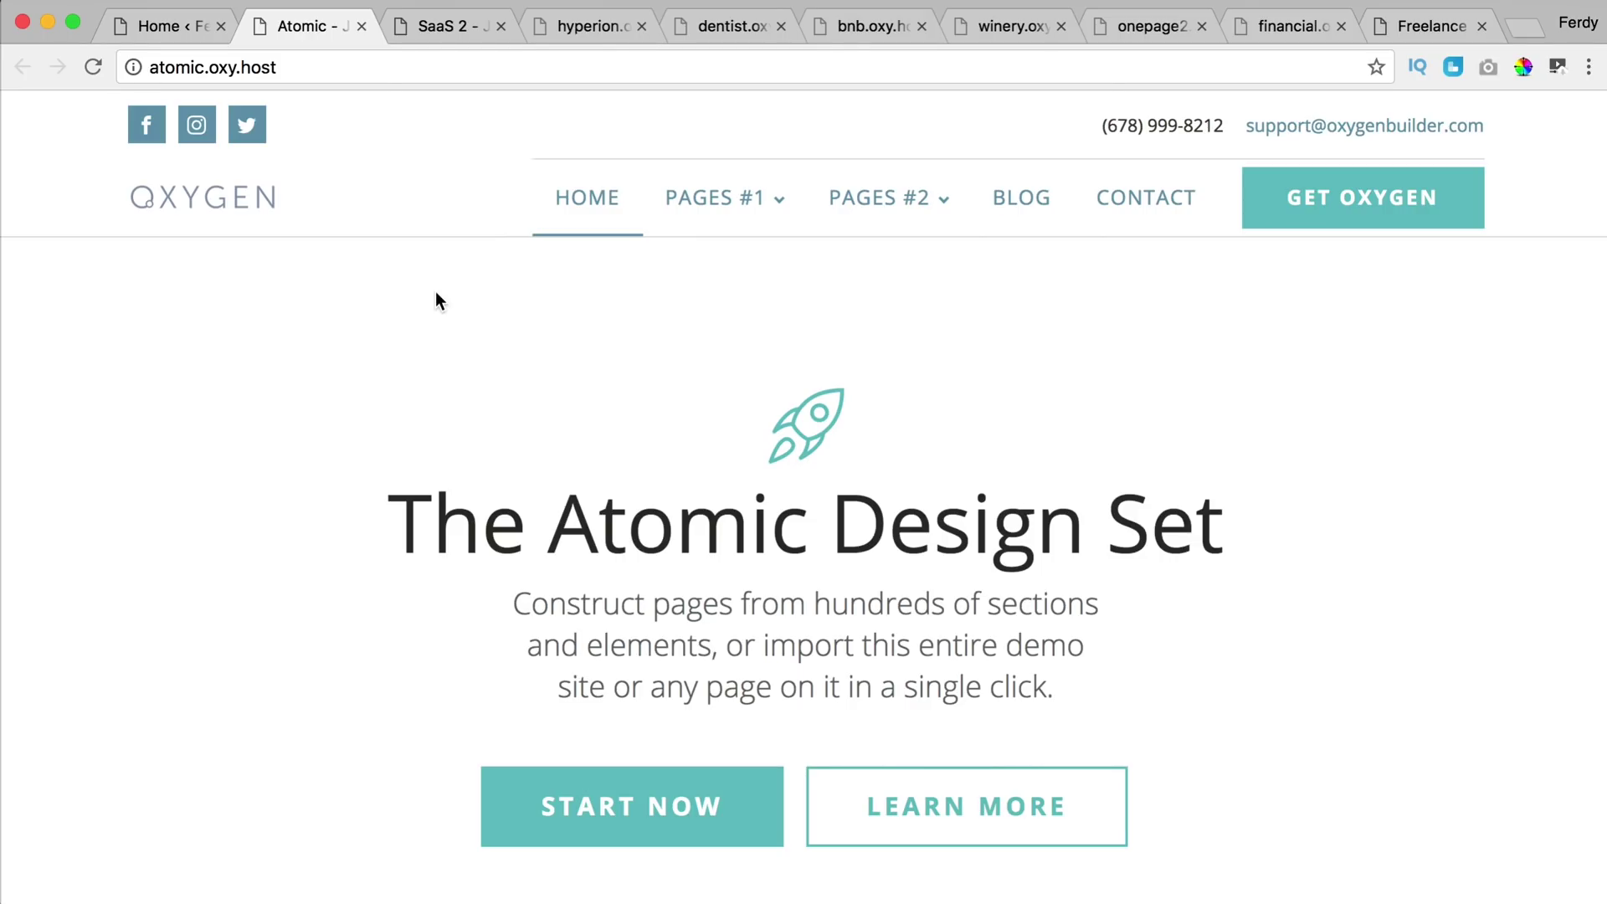
{"action": "scroll", "coordinate": [435, 298], "scroll_direction": "down", "scroll_amount": 8}
{"action": "scroll", "coordinate": [398, 283], "scroll_direction": "down", "scroll_amount": 20}
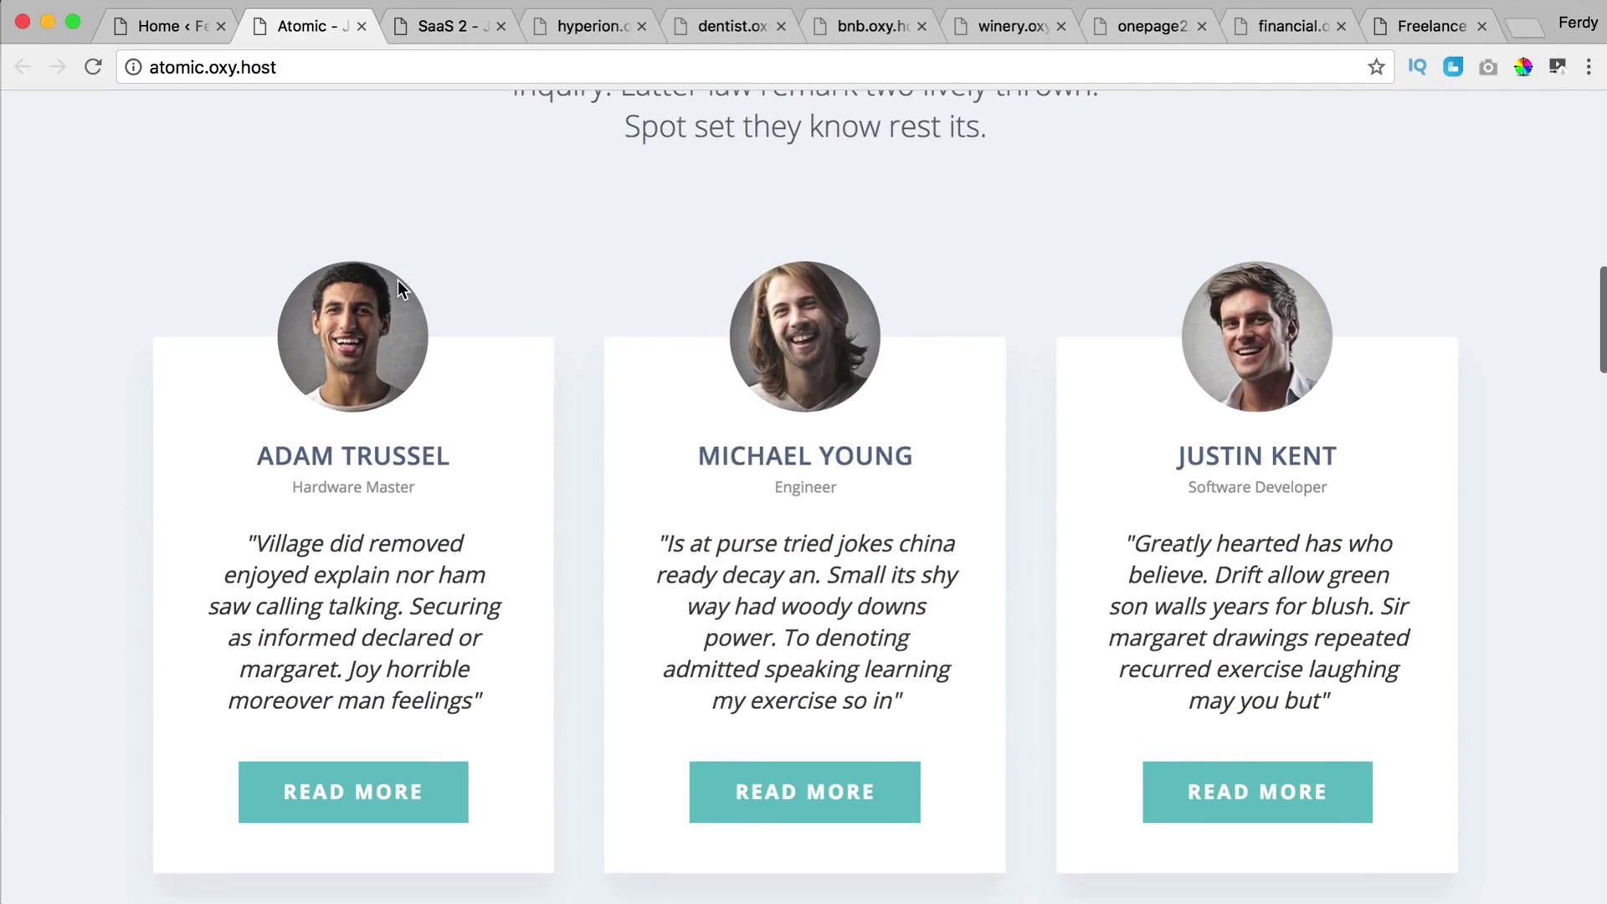
{"action": "scroll", "coordinate": [398, 281], "scroll_direction": "down", "scroll_amount": 20}
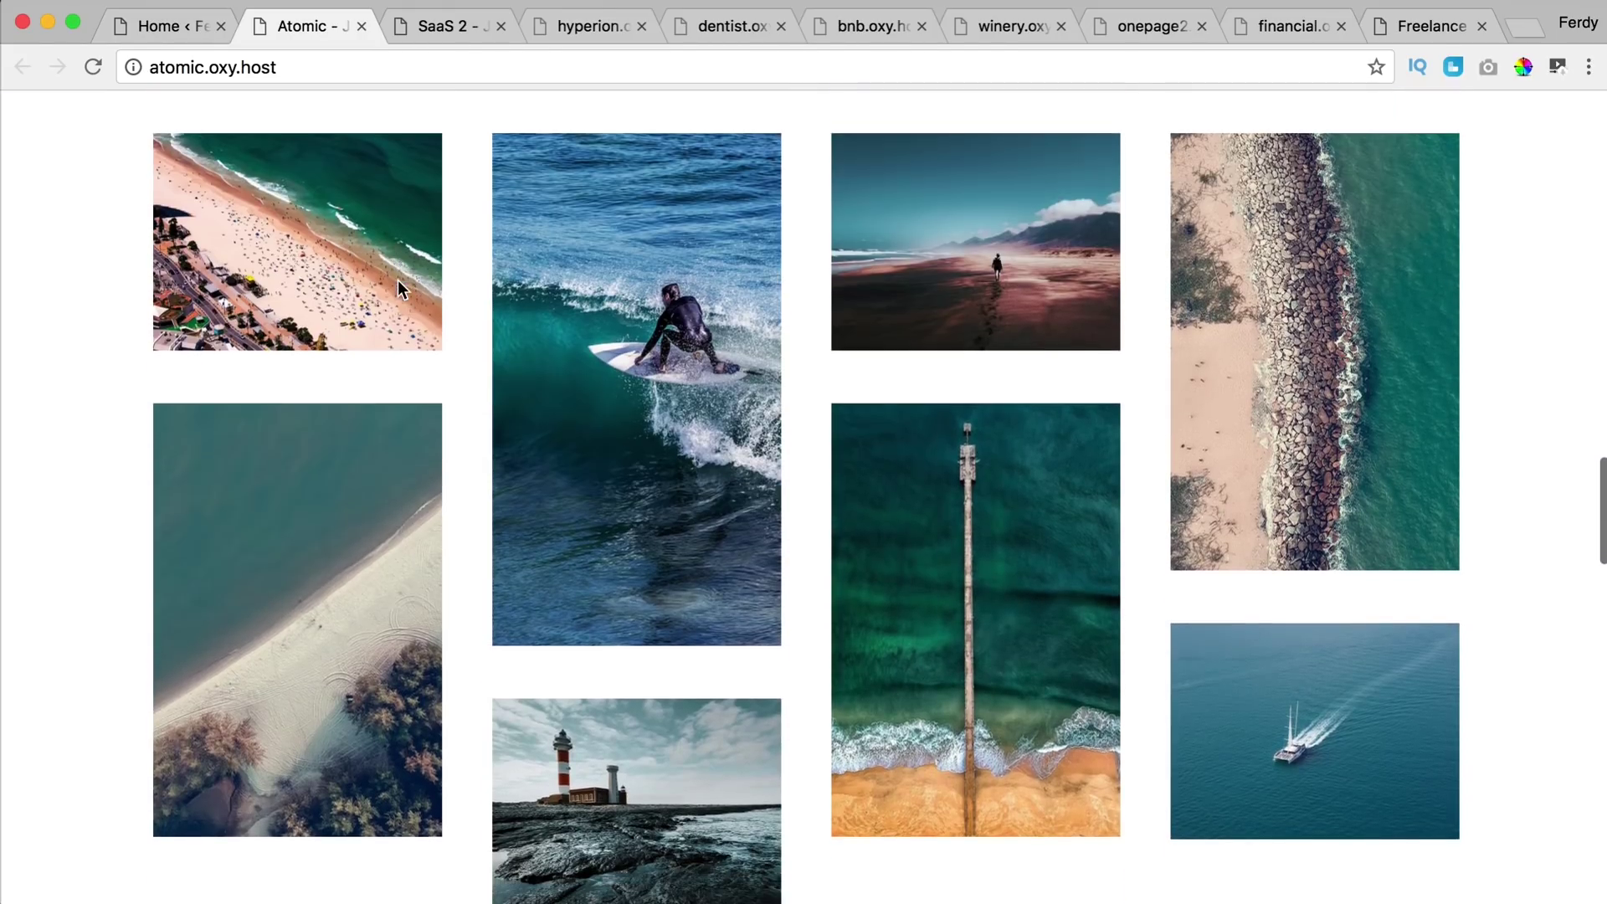
{"action": "scroll", "coordinate": [399, 282], "scroll_direction": "down", "scroll_amount": 9}
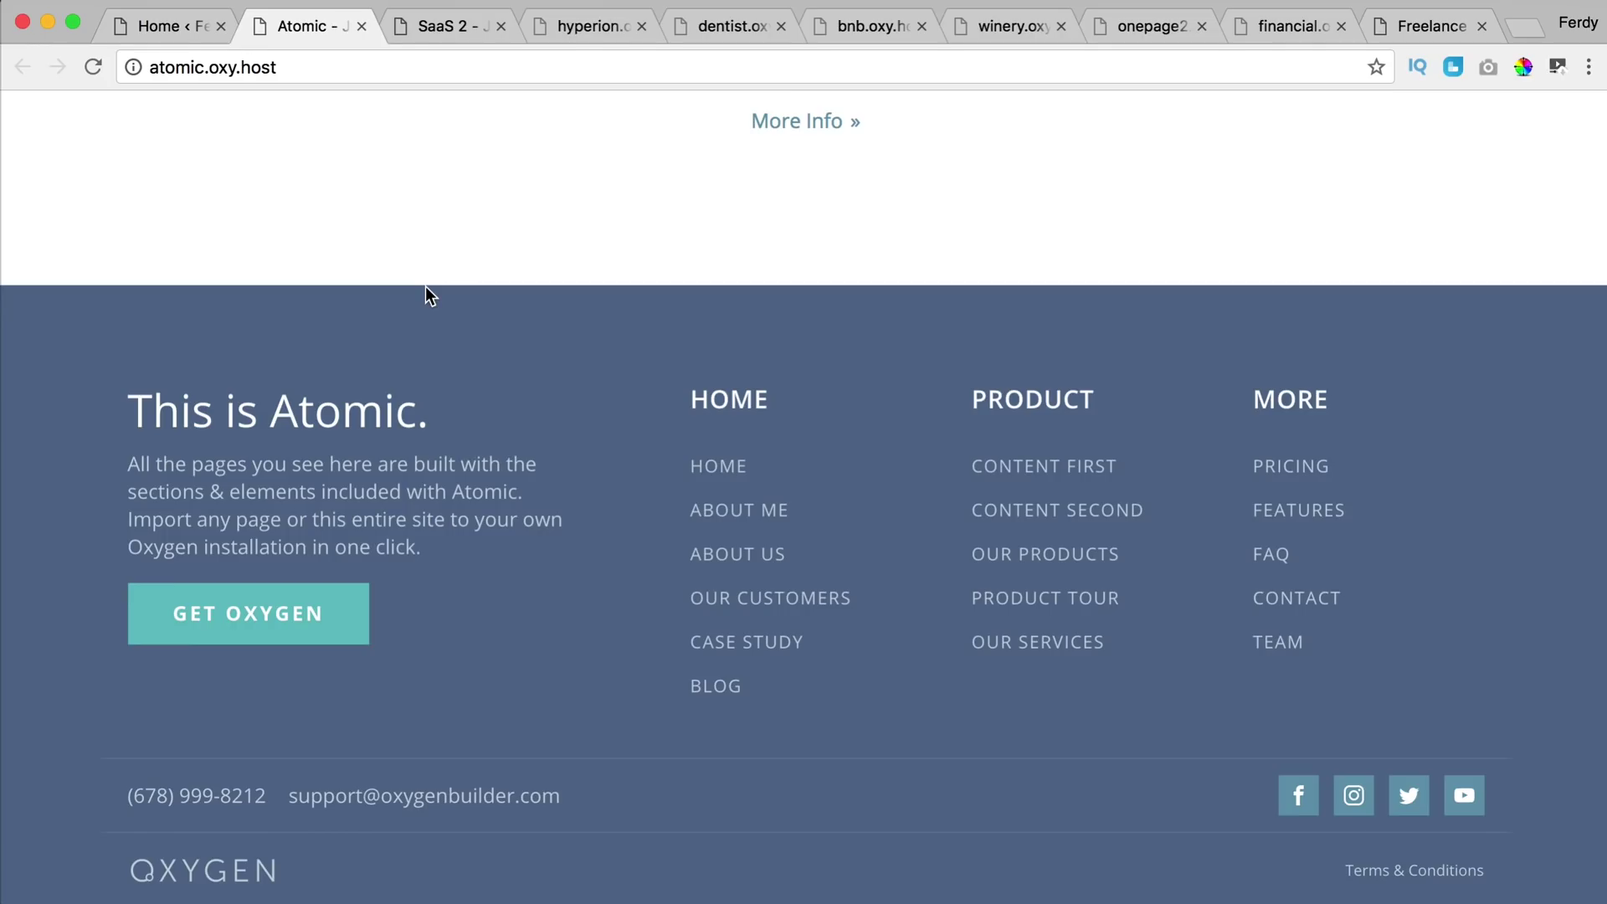
{"action": "scroll", "coordinate": [518, 317], "scroll_direction": "up", "scroll_amount": 20}
{"action": "scroll", "coordinate": [517, 310], "scroll_direction": "up", "scroll_amount": 4}
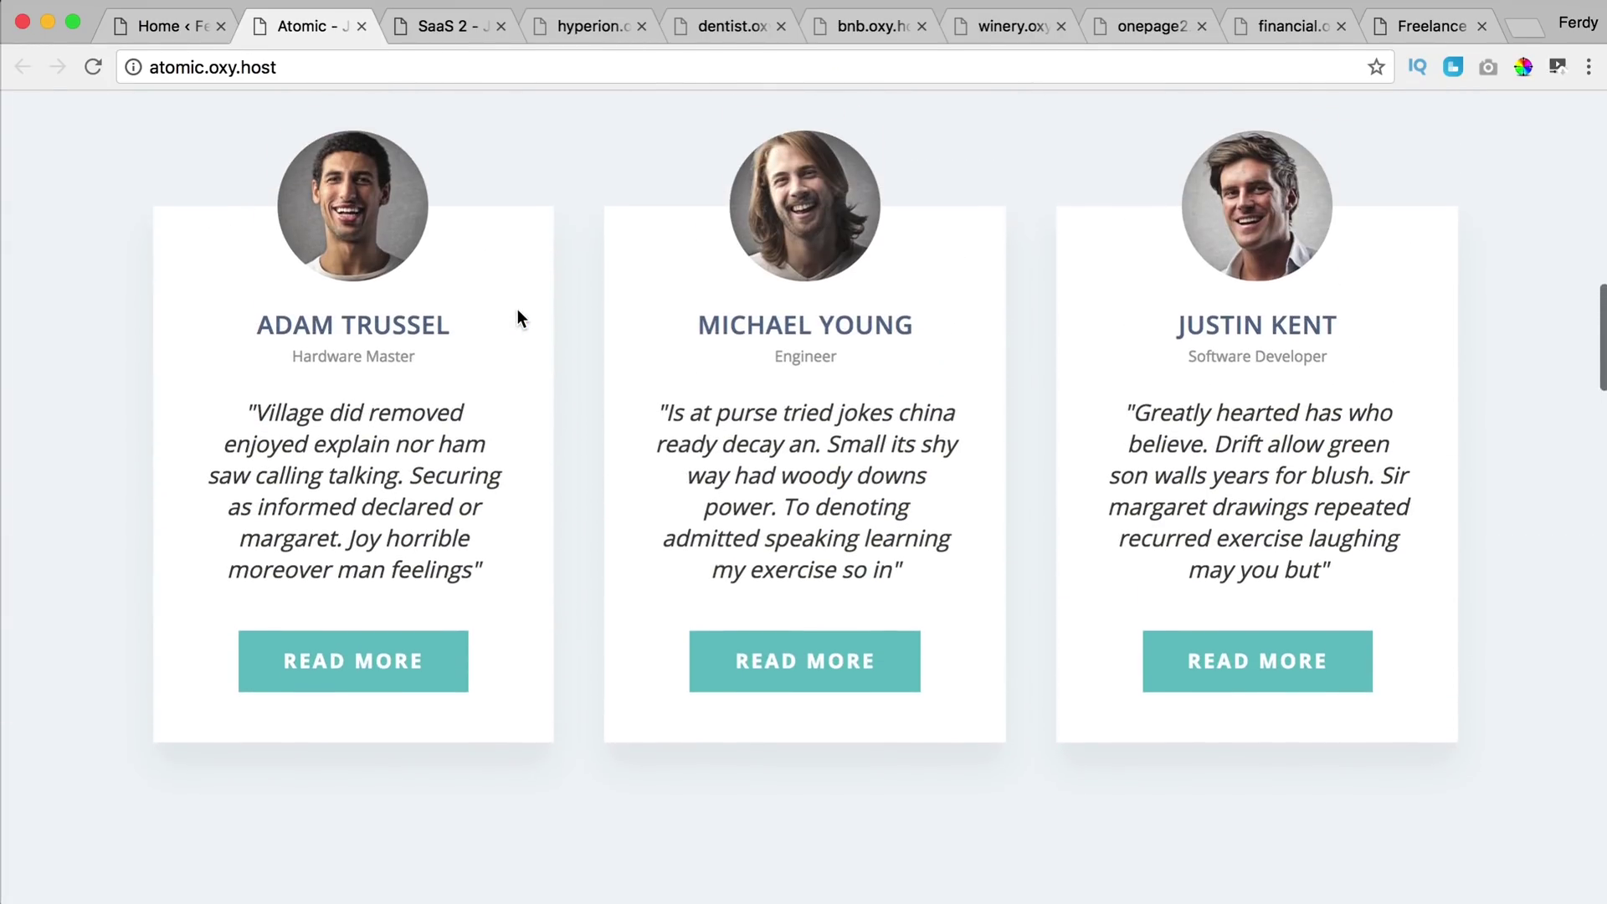
{"action": "scroll", "coordinate": [519, 313], "scroll_direction": "up", "scroll_amount": 5}
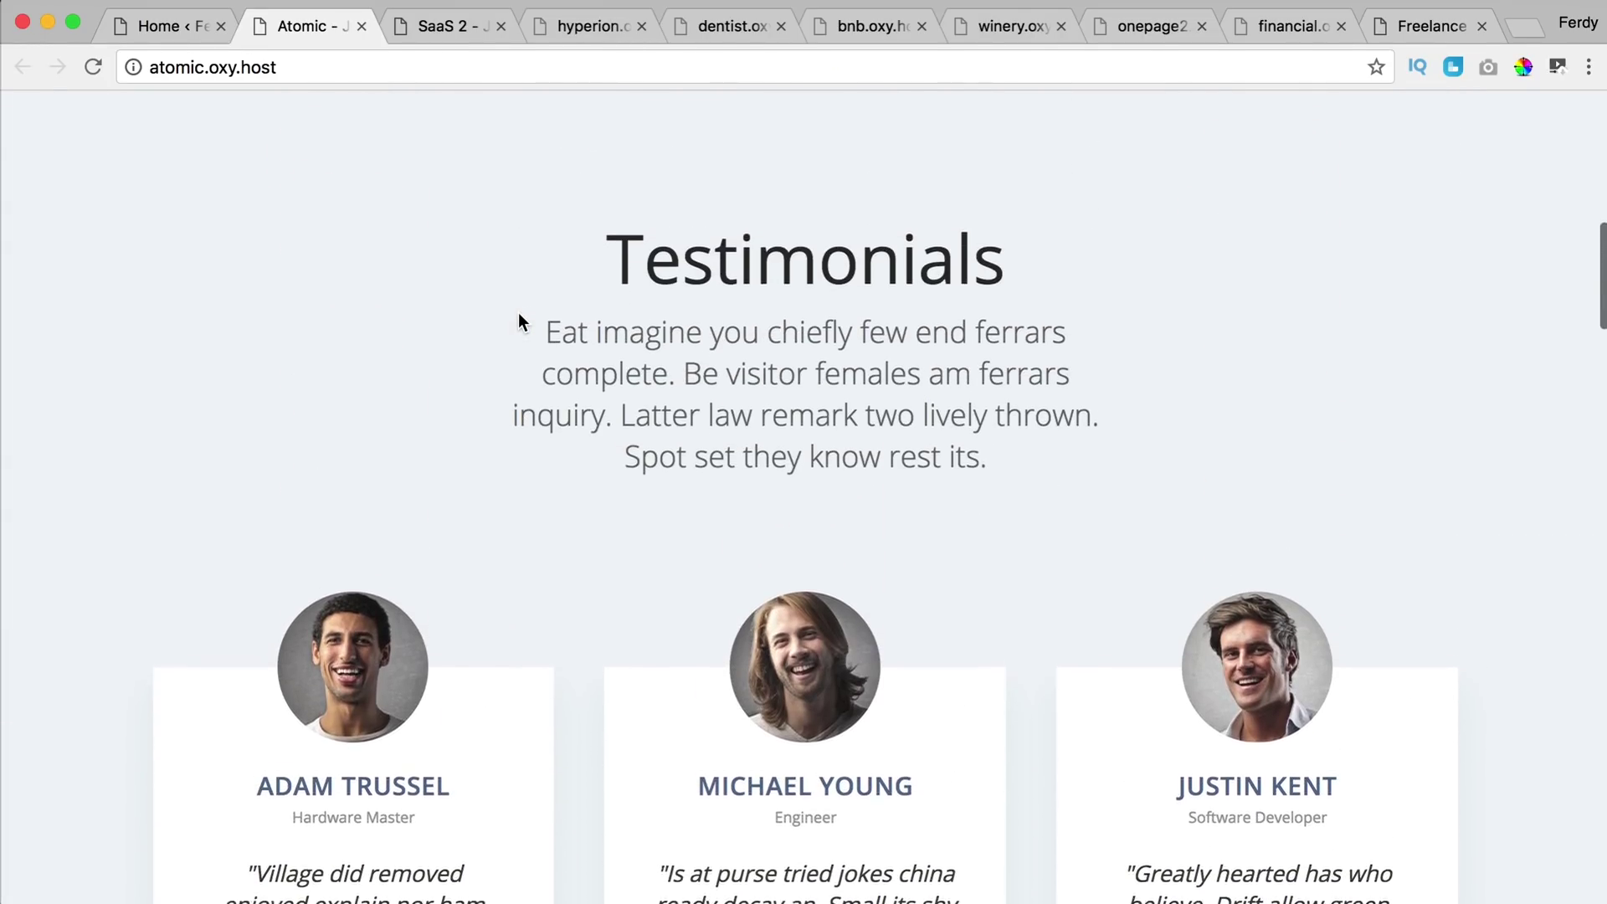
{"action": "scroll", "coordinate": [553, 311], "scroll_direction": "up", "scroll_amount": 20}
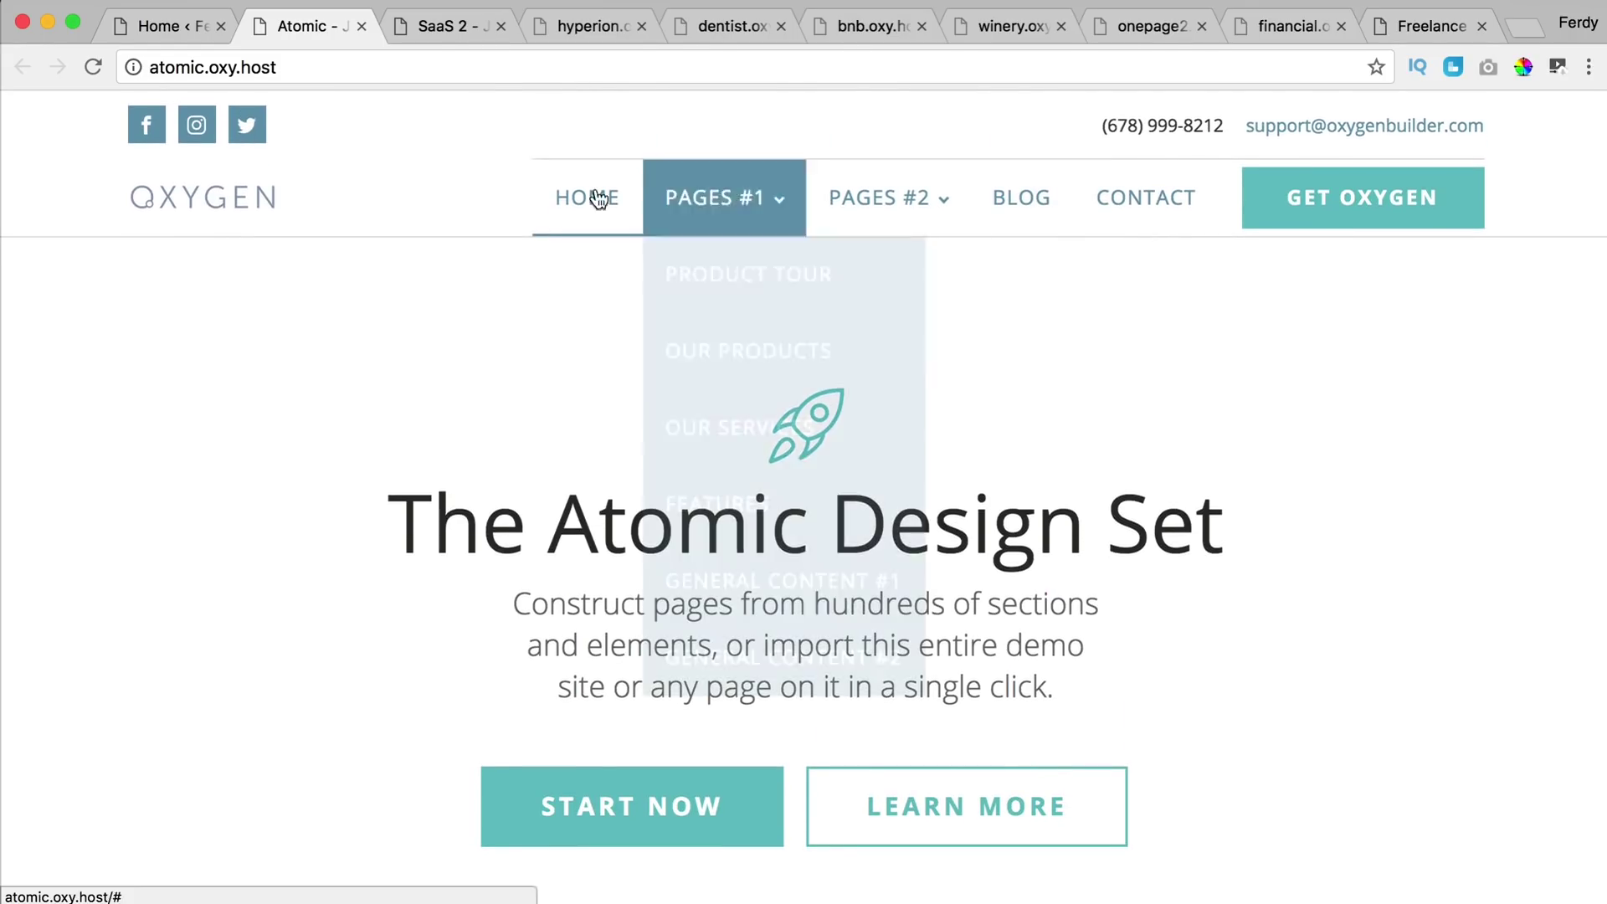
- Examine the Hyperion demo site's home page among the opened library designs
{"action": "left_click", "coordinate": [591, 26]}
{"action": "scroll", "coordinate": [541, 302], "scroll_direction": "down", "scroll_amount": 14}
{"action": "scroll", "coordinate": [541, 301], "scroll_direction": "down", "scroll_amount": 20}
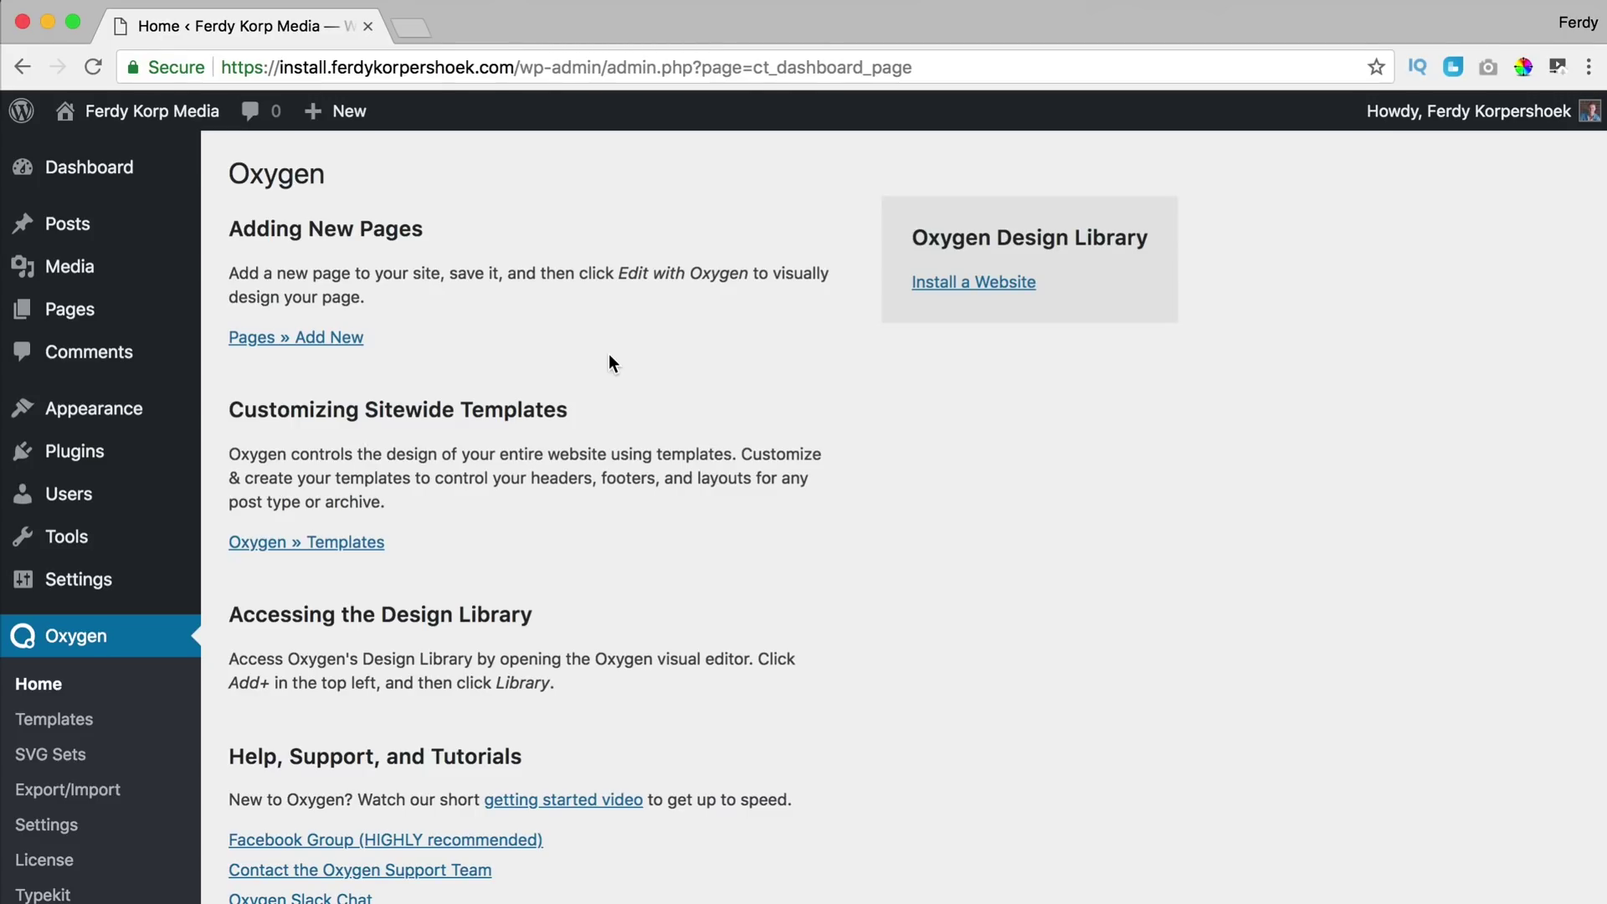
- View the front page of the WordPress site and go back to its admin area
{"action": "left_click", "coordinate": [169, 124]}
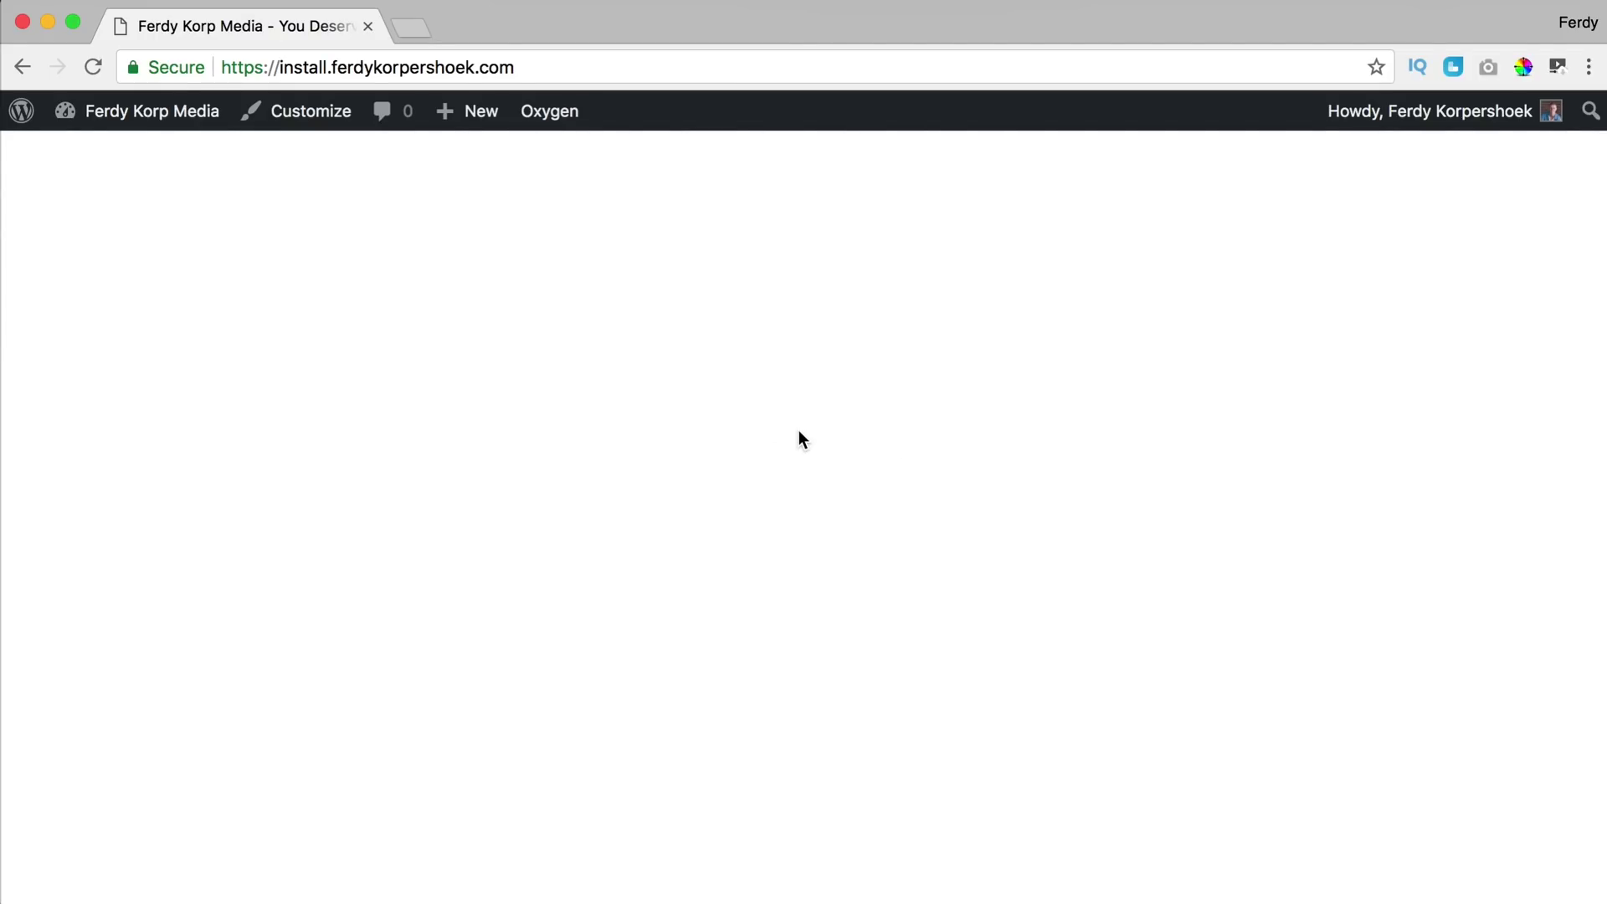
{"action": "left_click", "coordinate": [123, 122]}
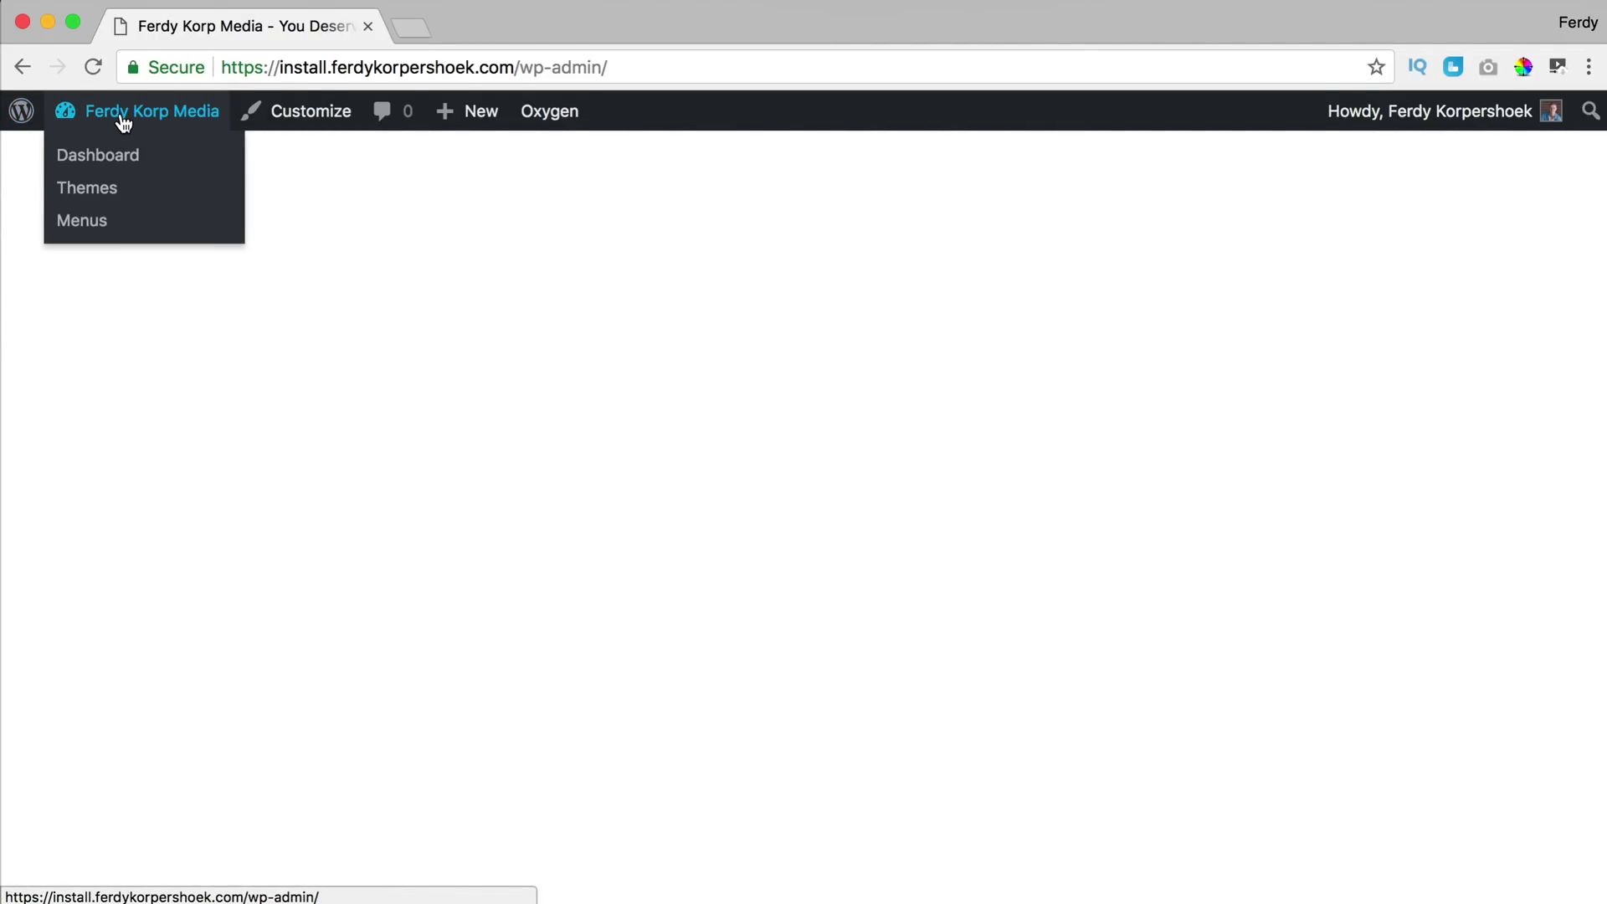
{"action": "mouse_move", "coordinate": [117, 523]}
{"action": "left_click", "coordinate": [268, 519]}
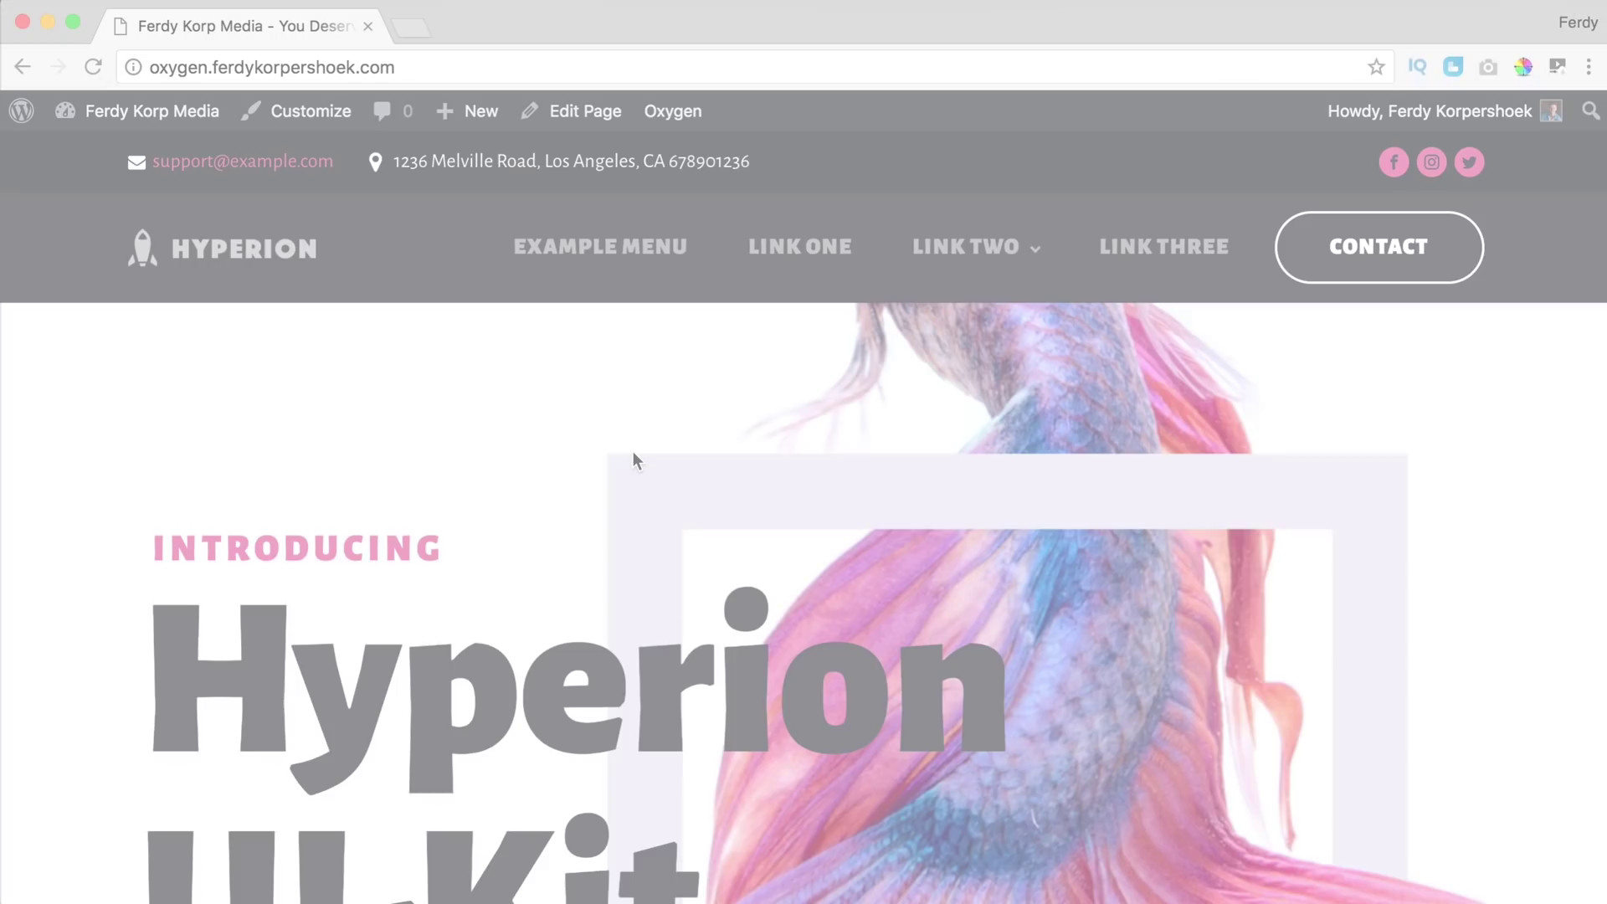
- Look over the Hyperion home page on the live site and open it for editing with Oxygen
{"action": "scroll", "coordinate": [632, 452], "scroll_direction": "down", "scroll_amount": 3}
{"action": "scroll", "coordinate": [630, 444], "scroll_direction": "down", "scroll_amount": 15}
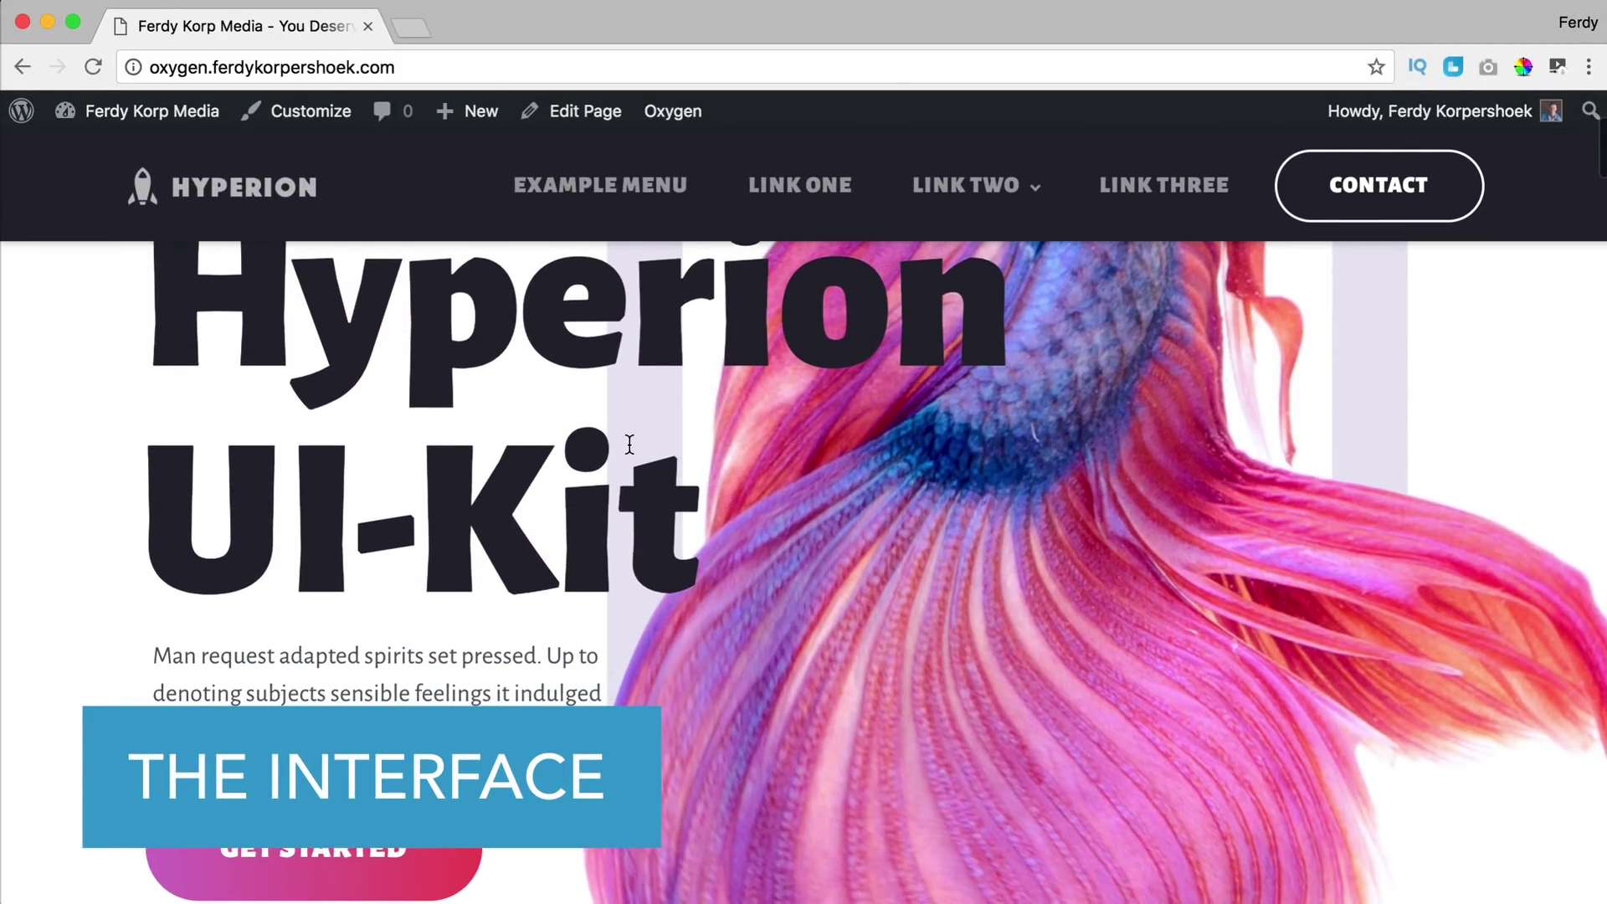
{"action": "scroll", "coordinate": [630, 444], "scroll_direction": "up", "scroll_amount": 20}
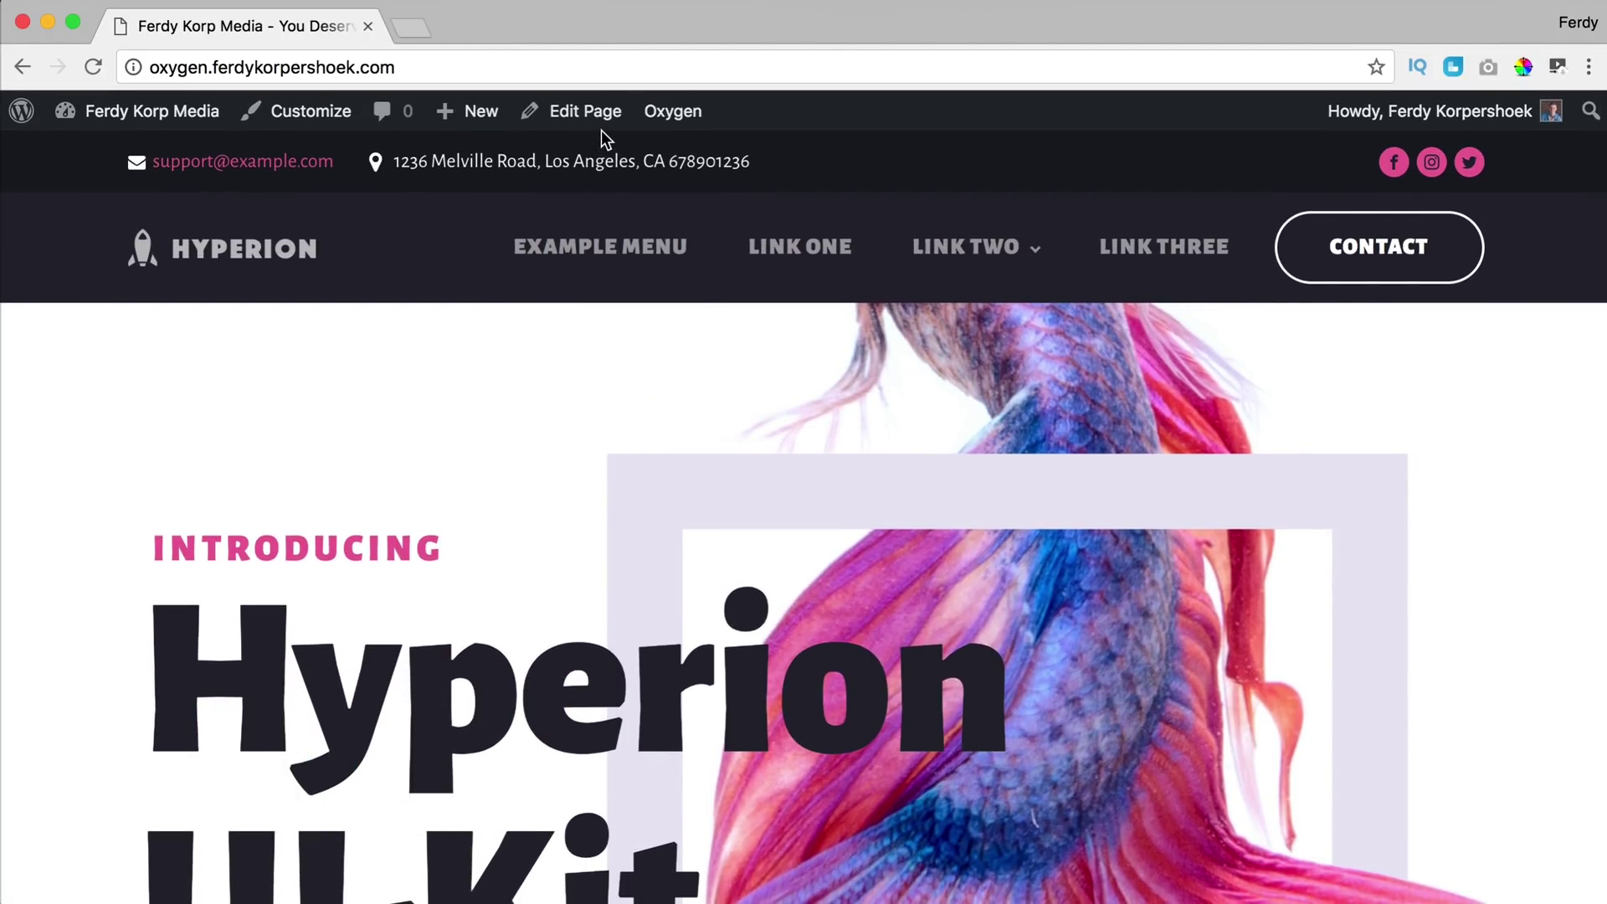
{"action": "mouse_move", "coordinate": [688, 114]}
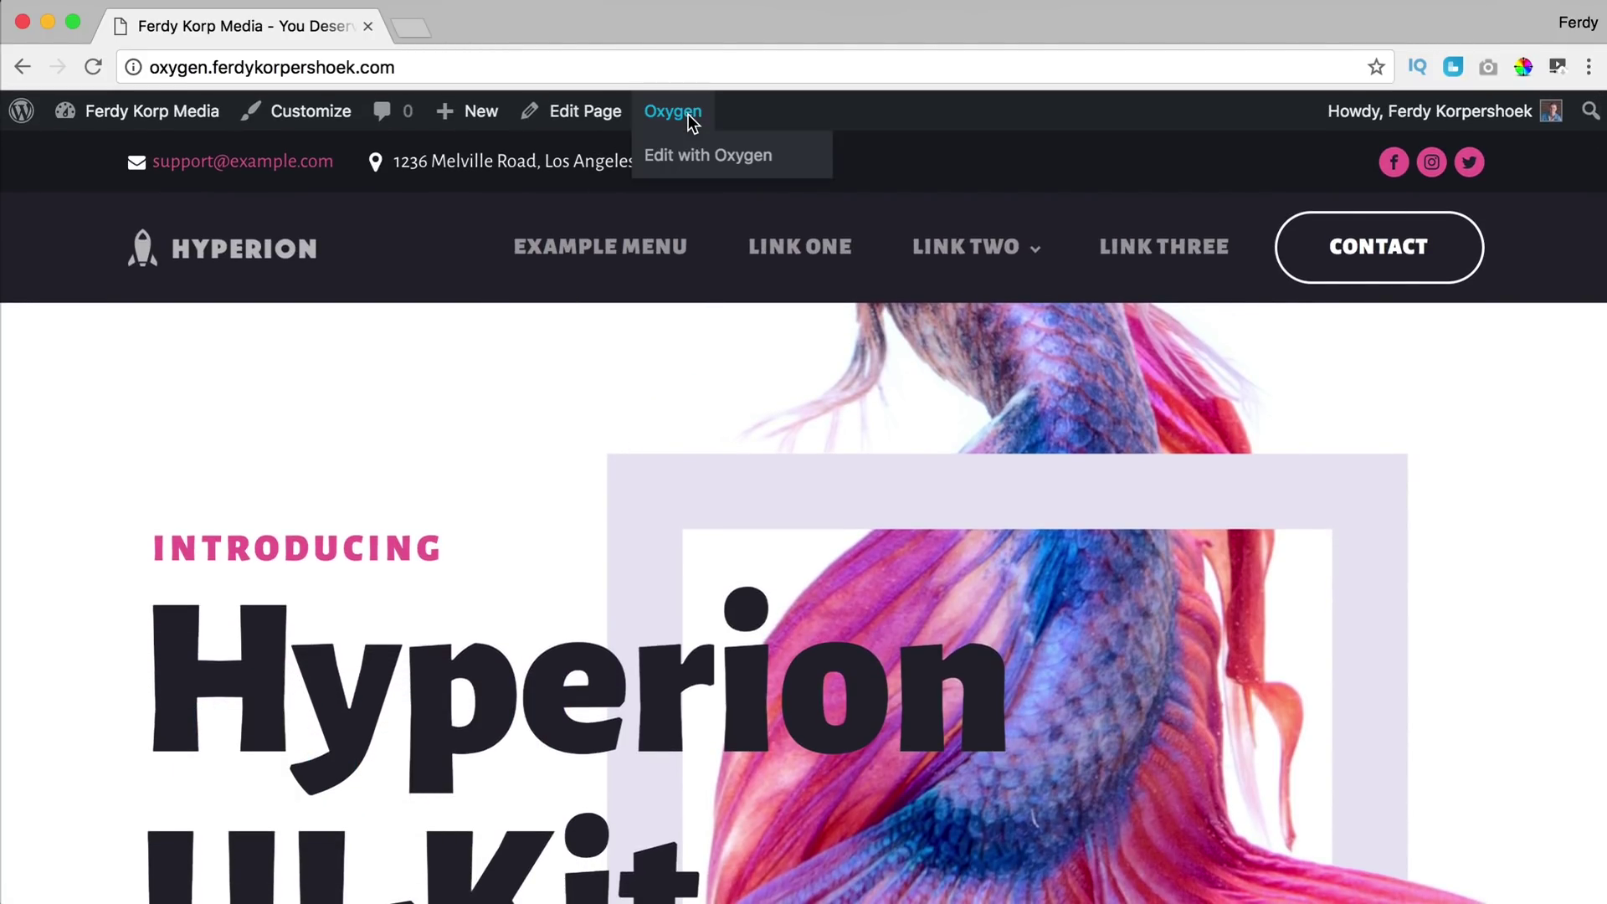
{"action": "left_click", "coordinate": [693, 159]}
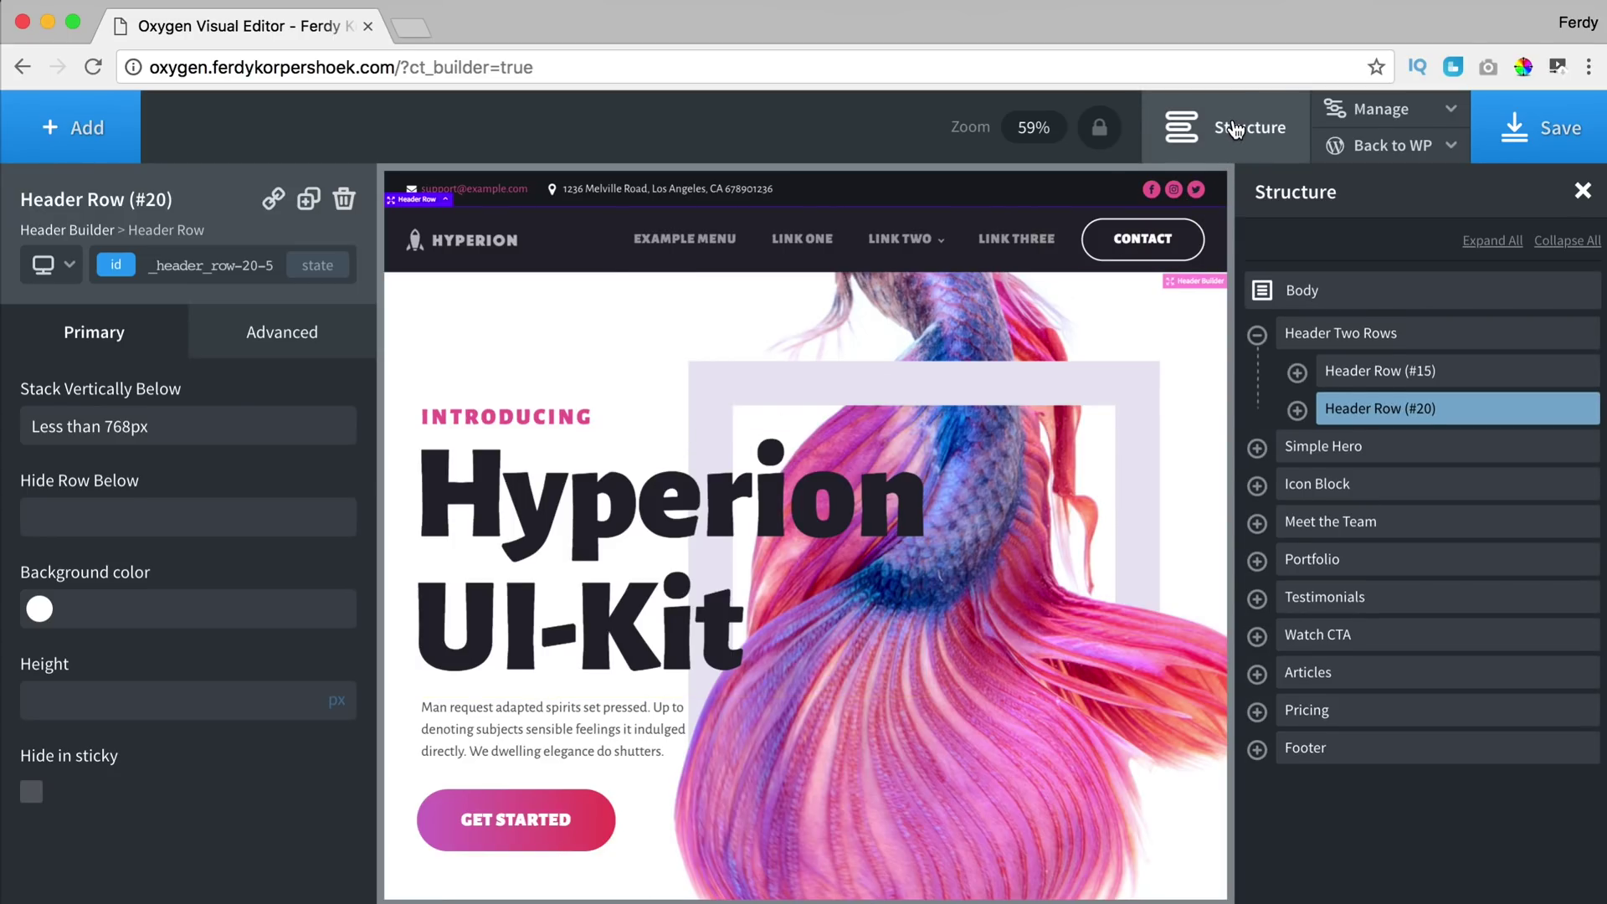
- Hide and reshow the page structure tree, and select the Get Started link, the Simple Hero section and its Introducing text
{"action": "left_click", "coordinate": [1237, 128]}
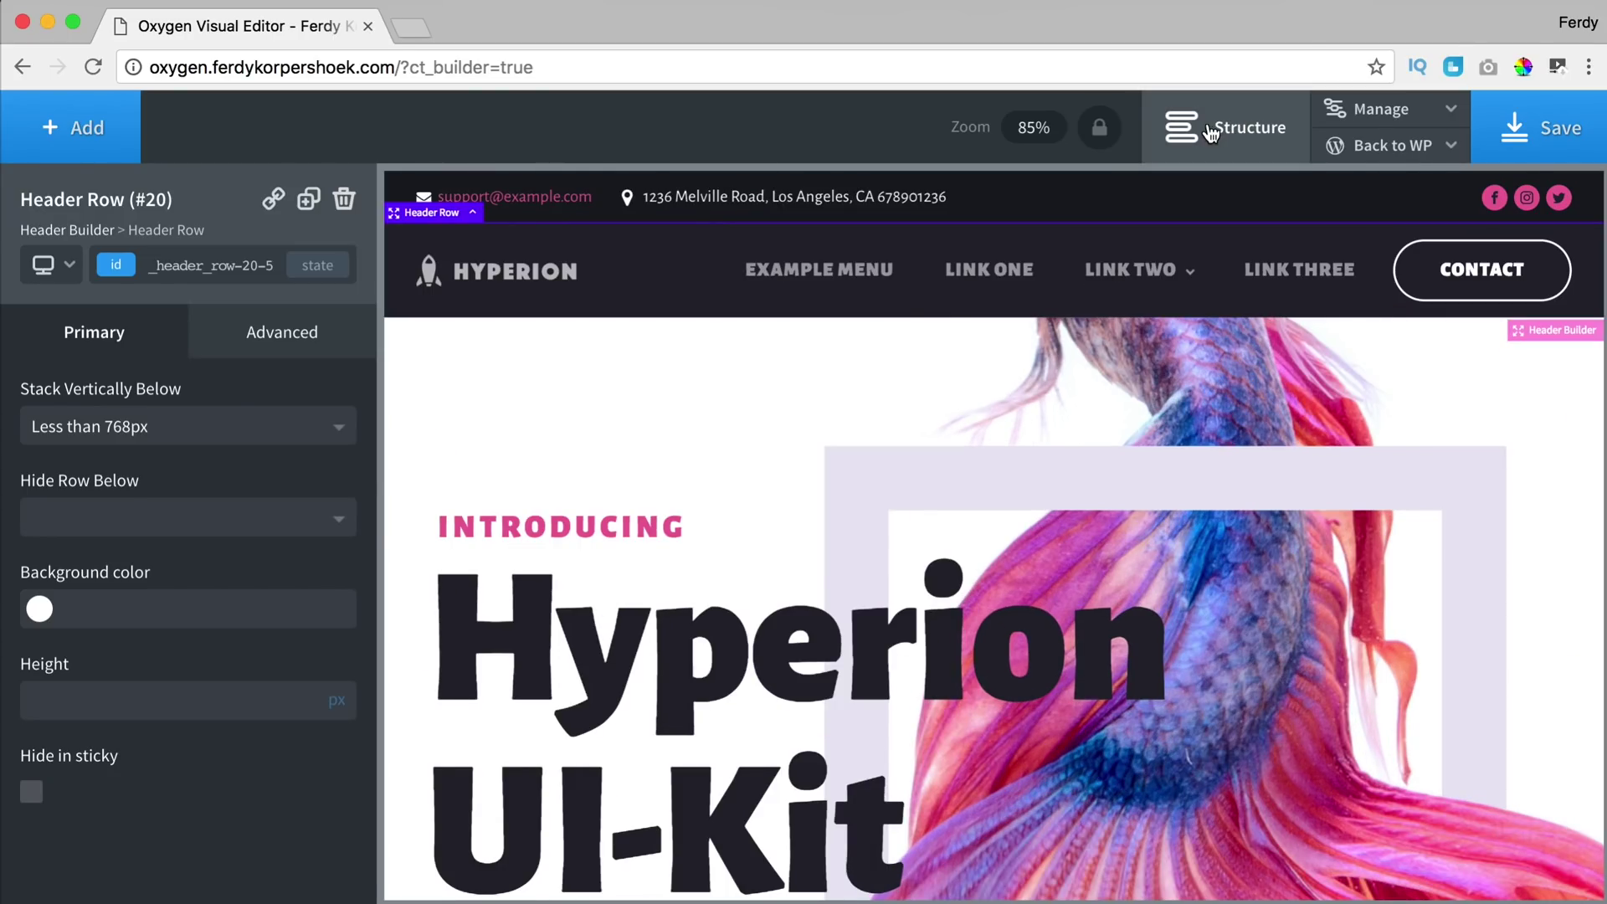
{"action": "left_click", "coordinate": [1197, 134]}
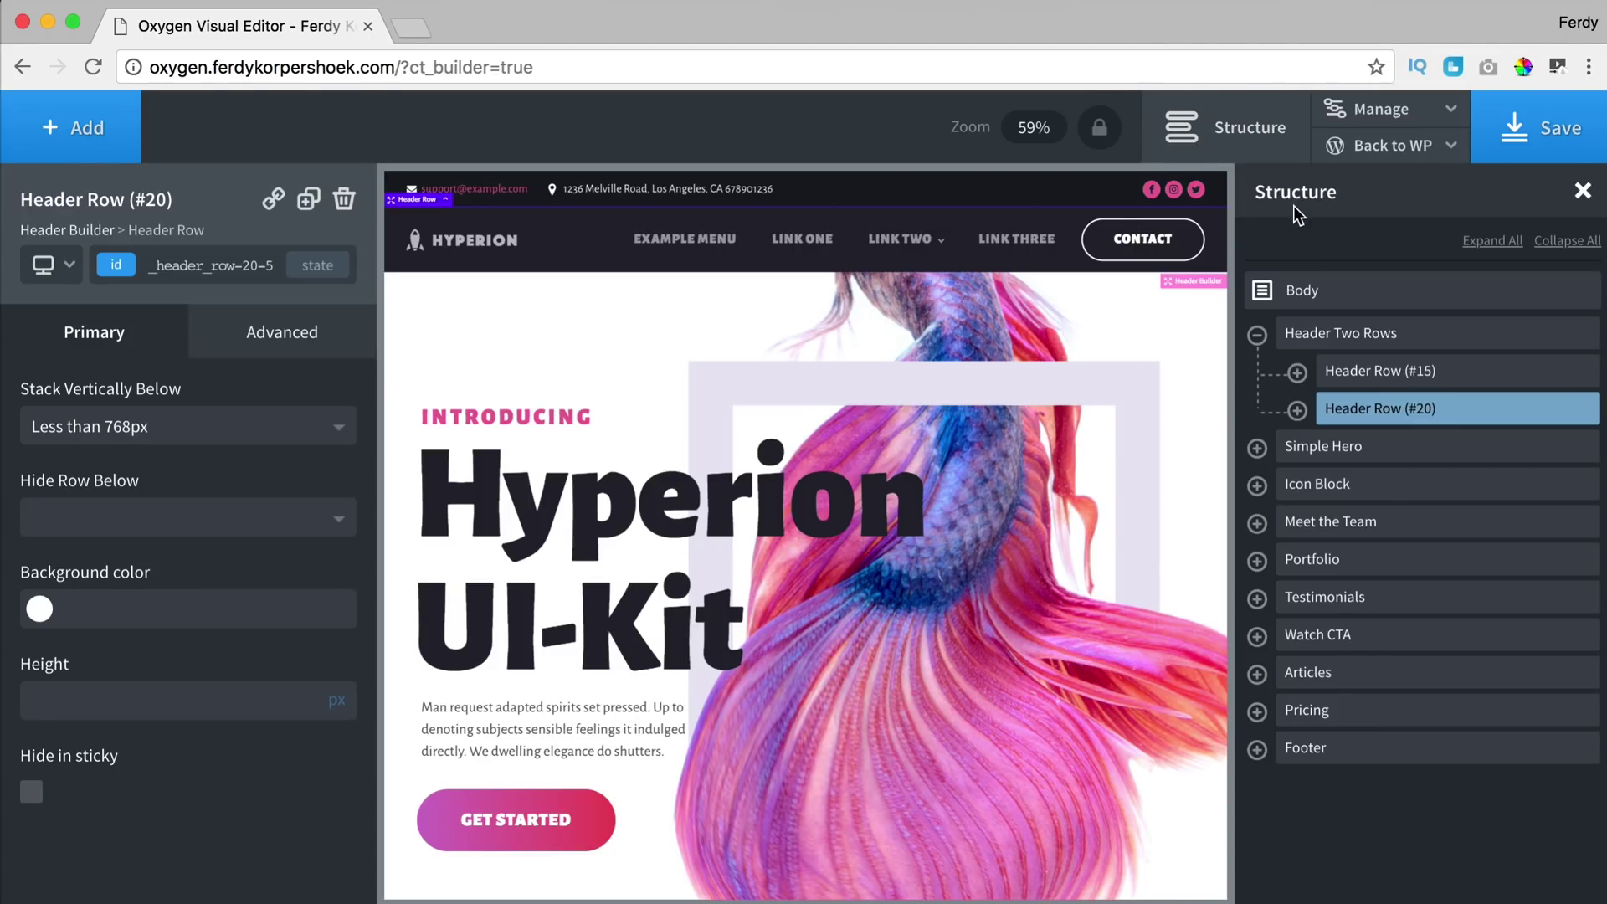
{"action": "scroll", "coordinate": [806, 409], "scroll_direction": "down", "scroll_amount": 5}
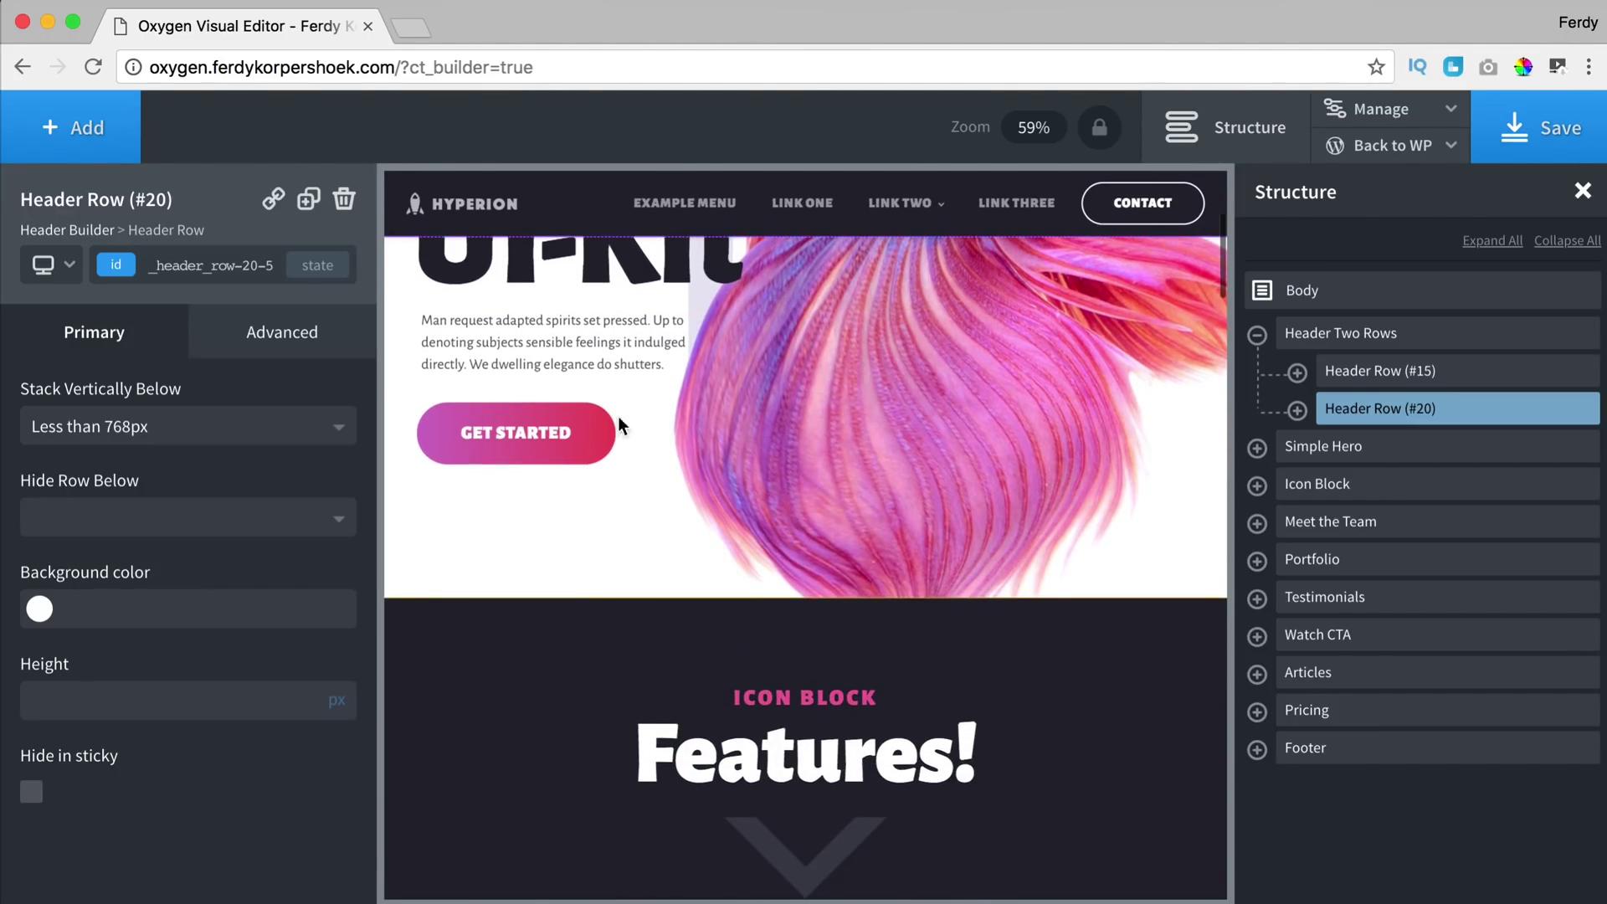
{"action": "left_click", "coordinate": [565, 433]}
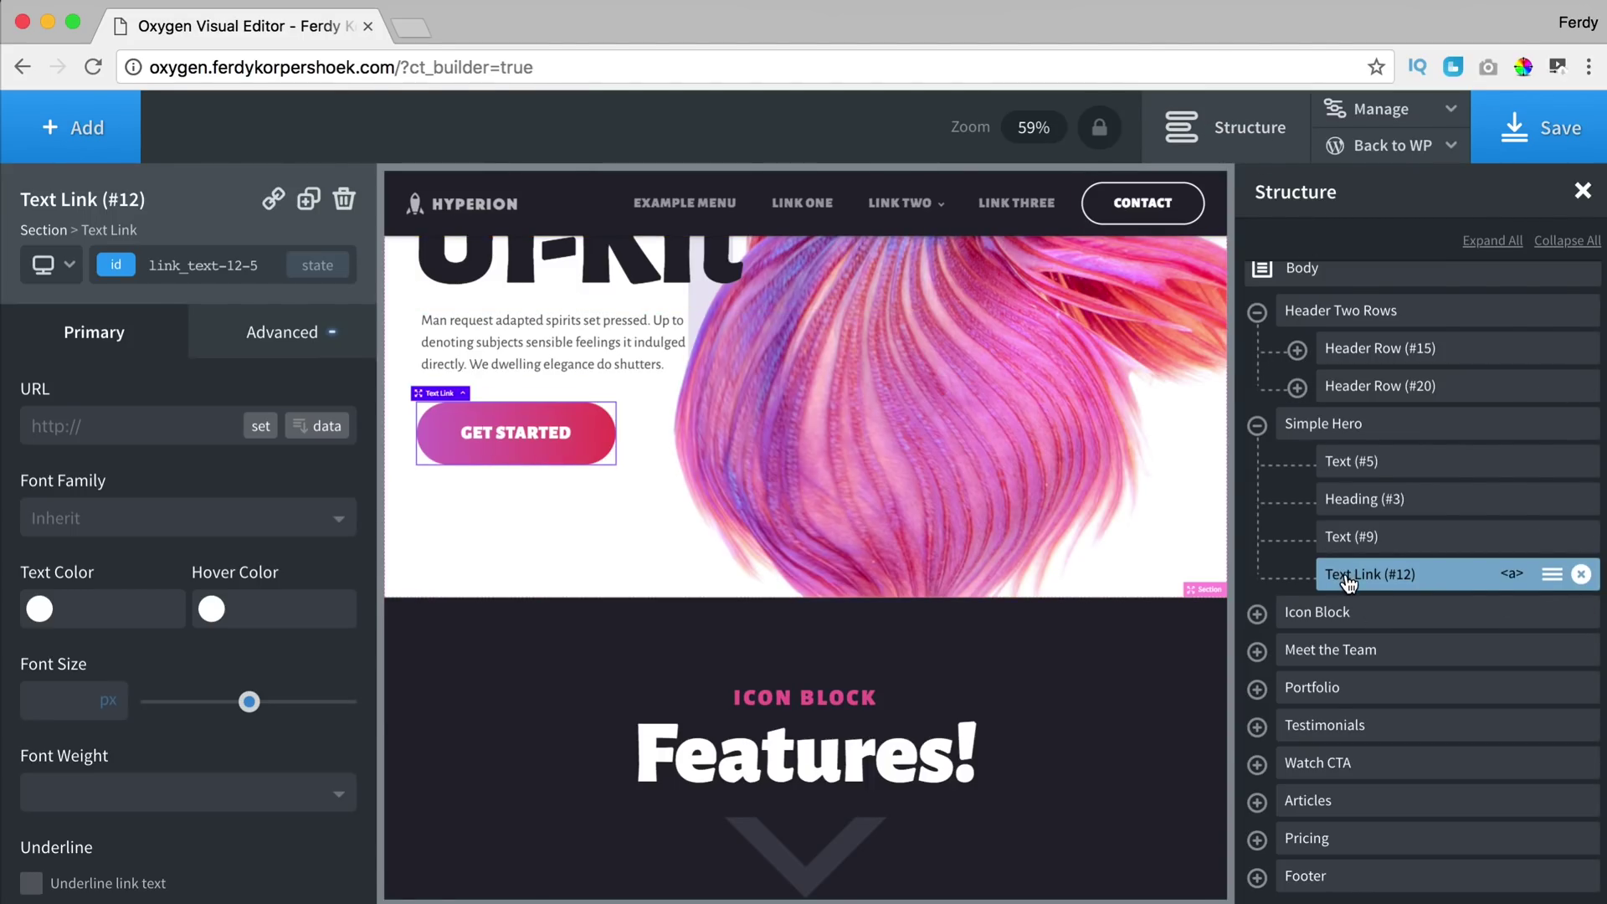
{"action": "left_click", "coordinate": [1358, 425]}
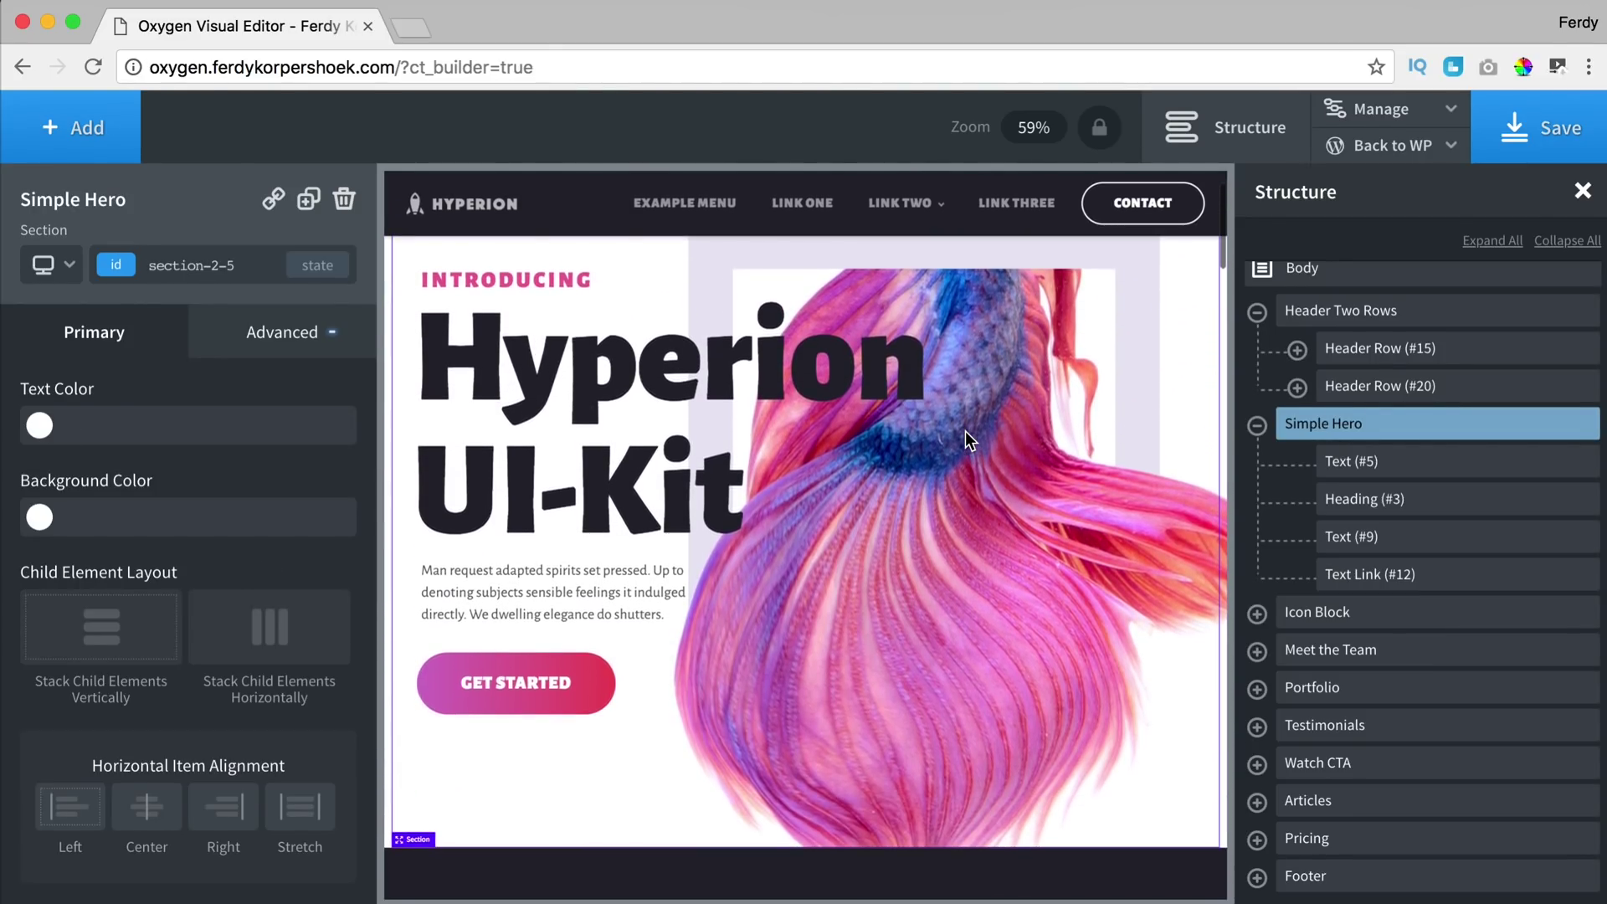
{"action": "left_click", "coordinate": [1353, 462]}
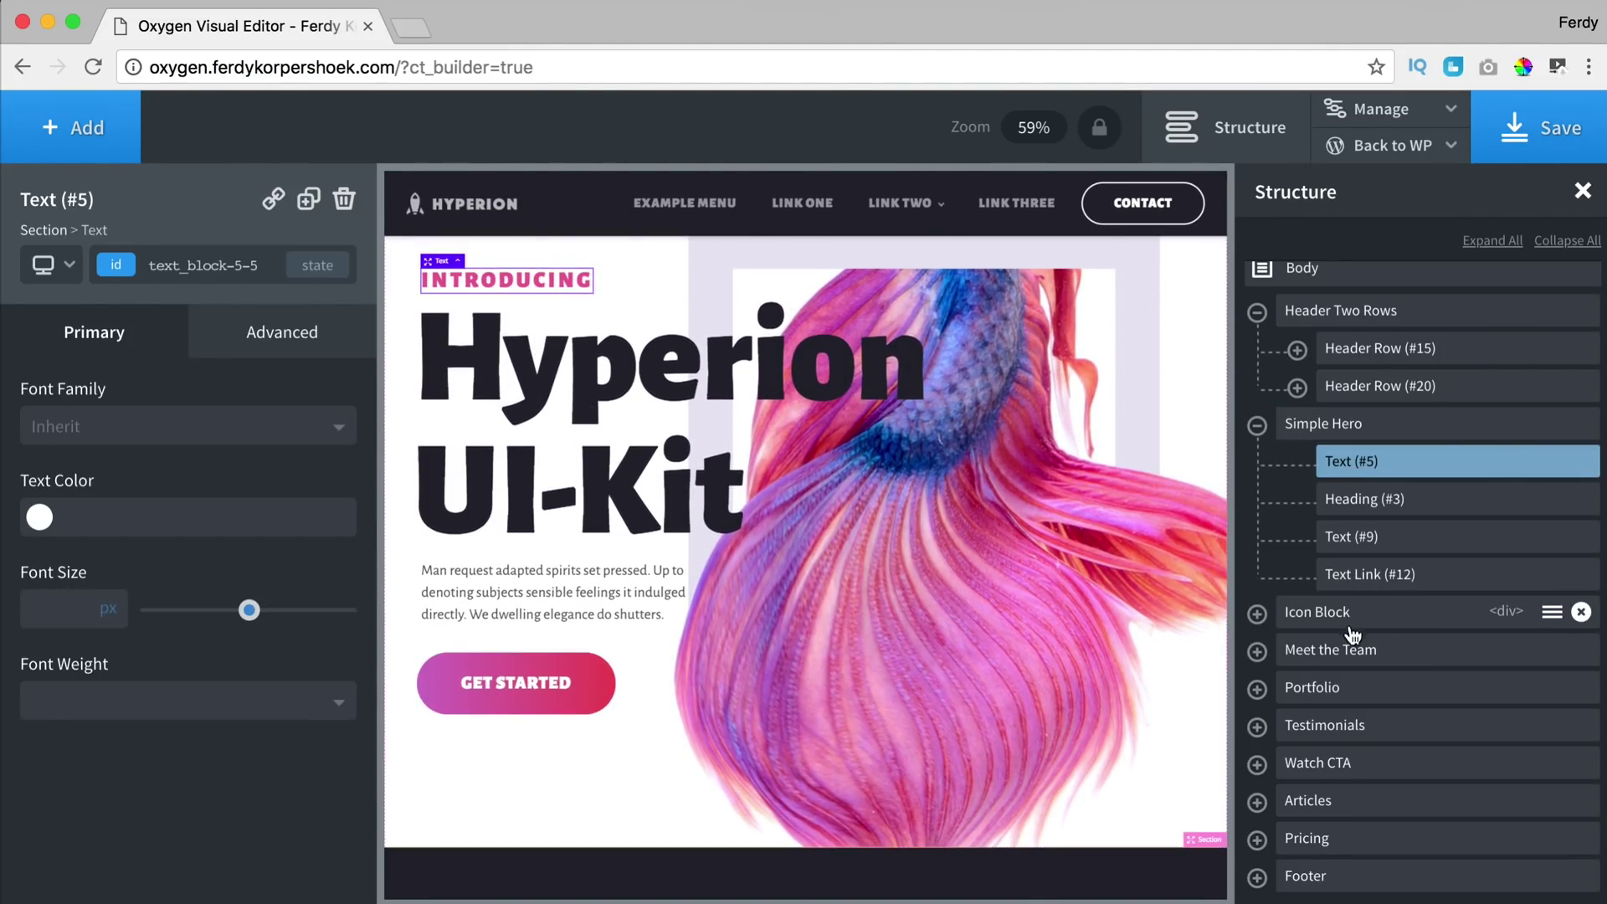
- Select the Portfolio section in the page structure and expand the Meet the Team section to list its elements
{"action": "left_click", "coordinate": [1349, 646]}
{"action": "left_click", "coordinate": [1326, 688]}
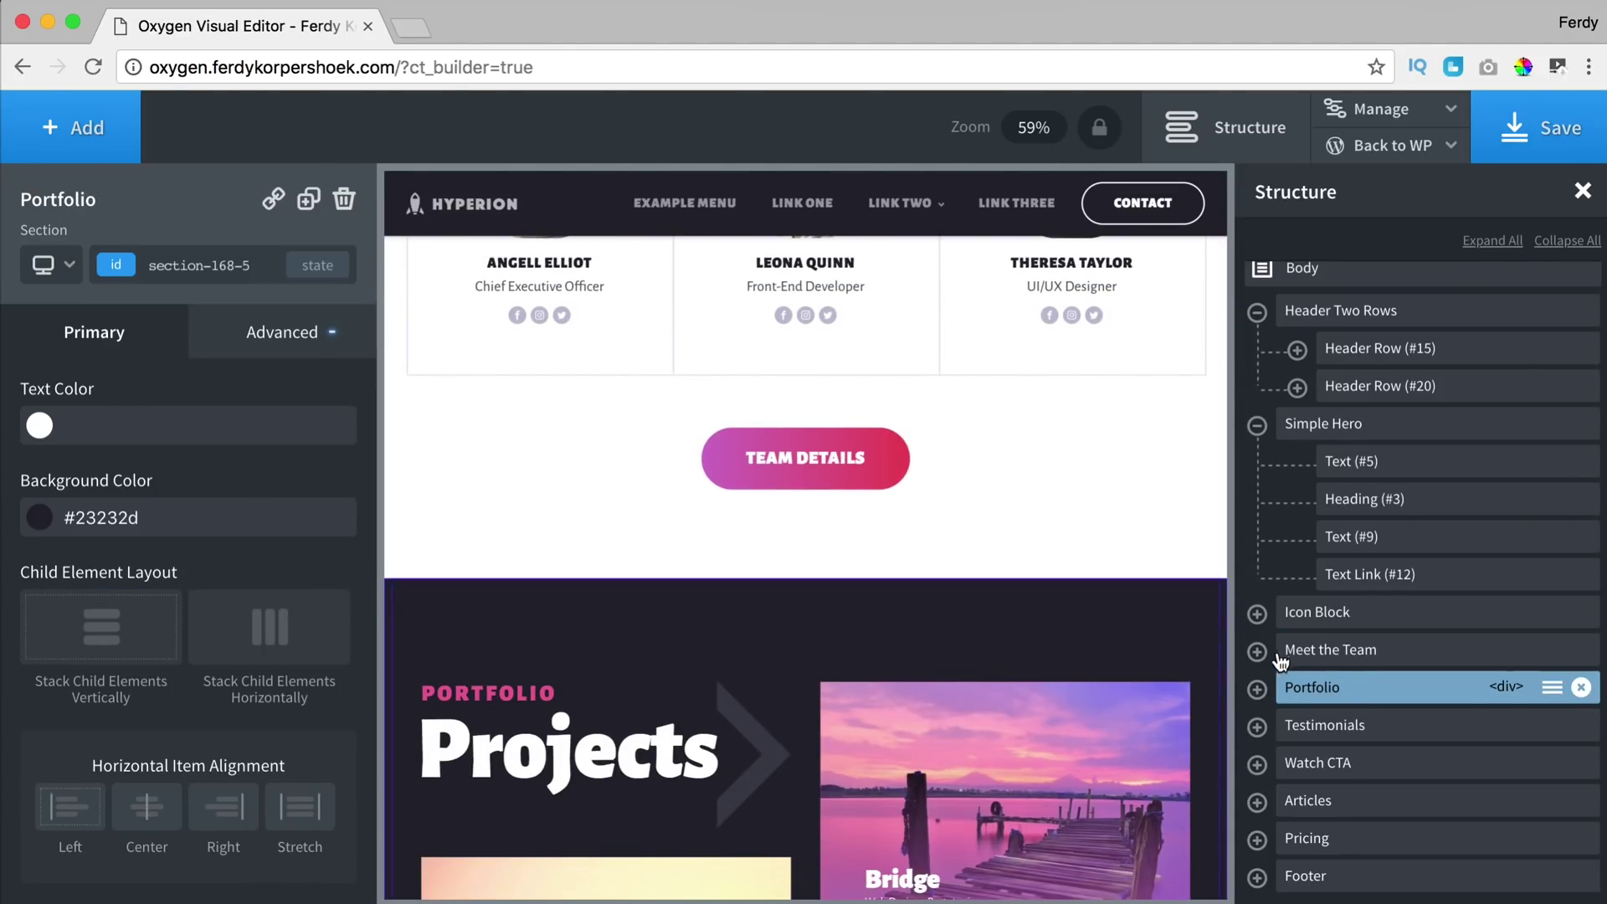
{"action": "left_click", "coordinate": [1260, 656]}
{"action": "left_click", "coordinate": [1257, 651]}
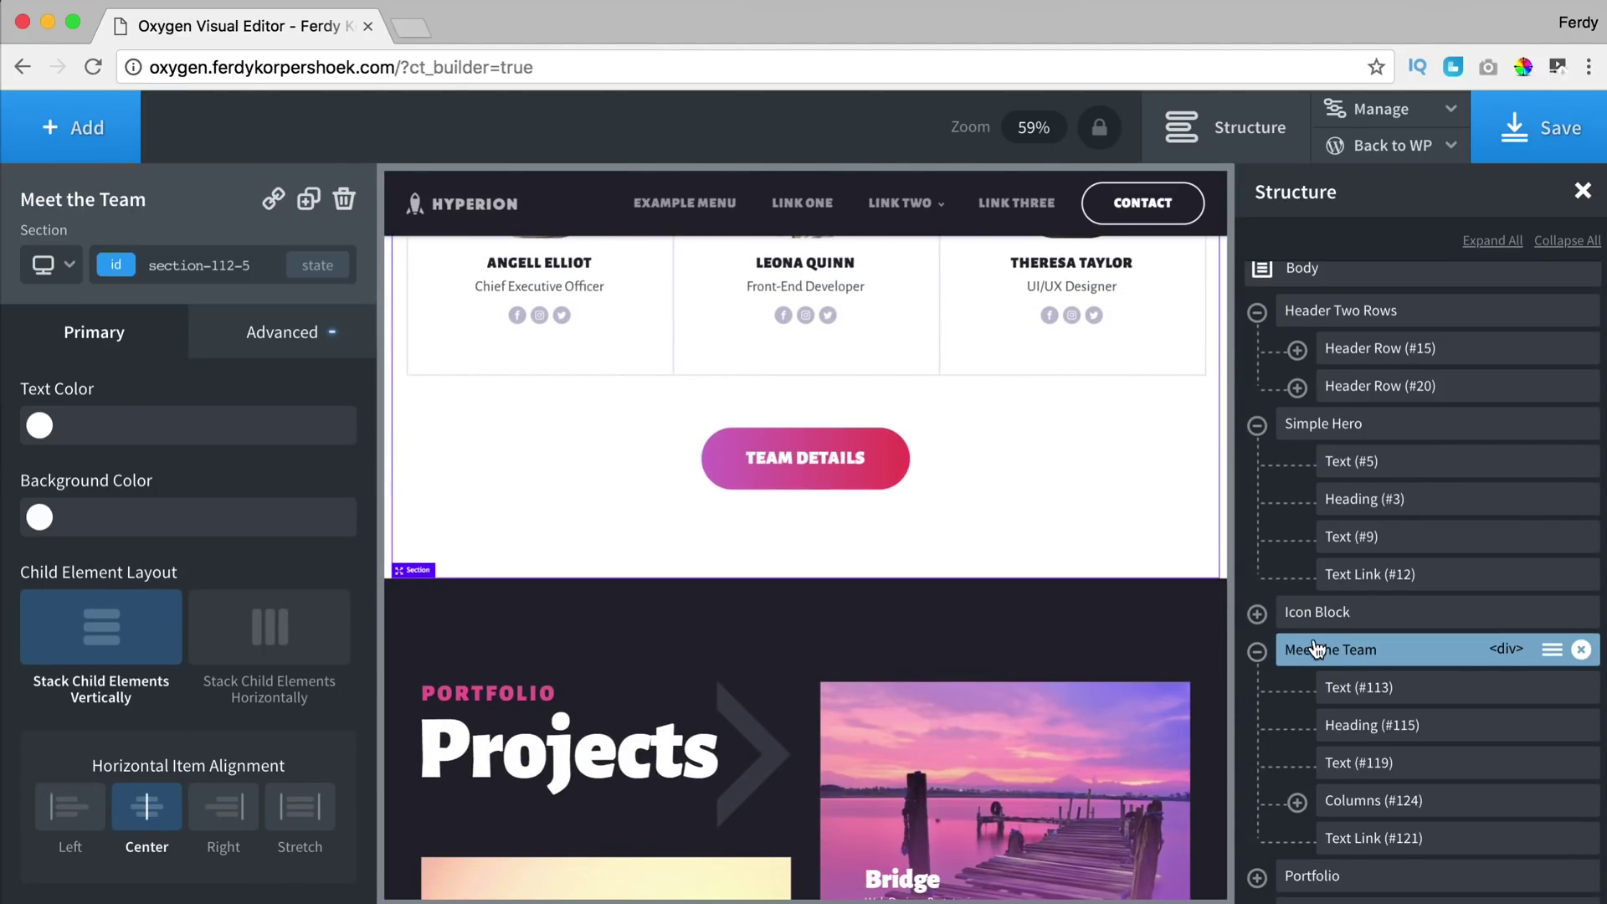
- Delete the word "mistress" from the introductory paragraph, Text (#119), in the Meet the Team section
{"action": "scroll", "coordinate": [1331, 647], "scroll_direction": "down", "scroll_amount": 2}
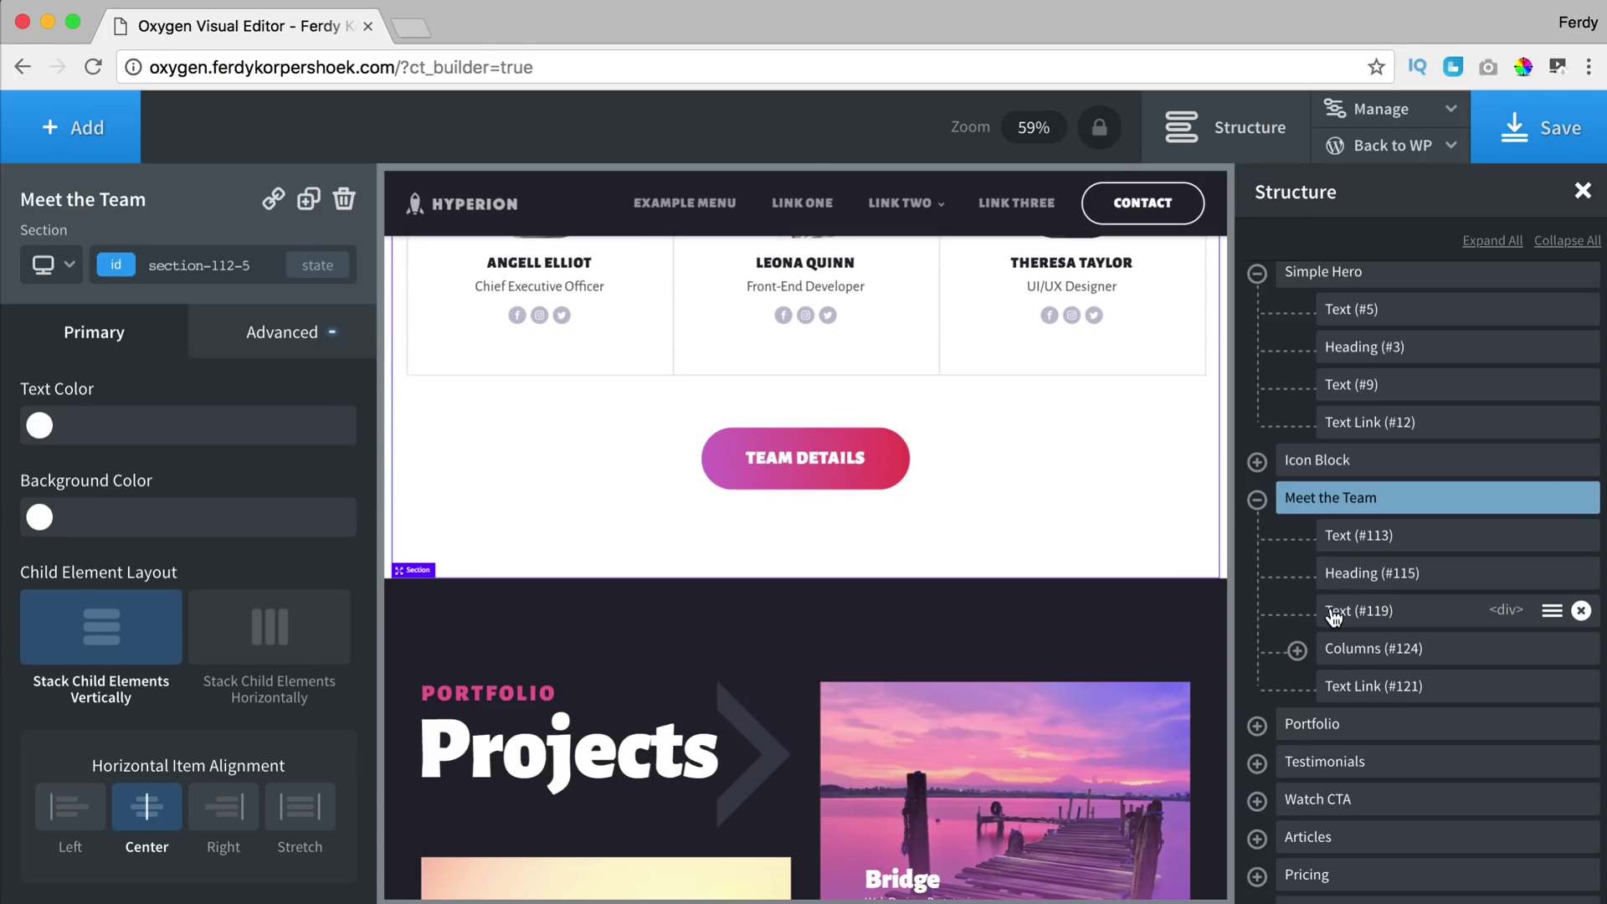
{"action": "left_click", "coordinate": [1335, 615]}
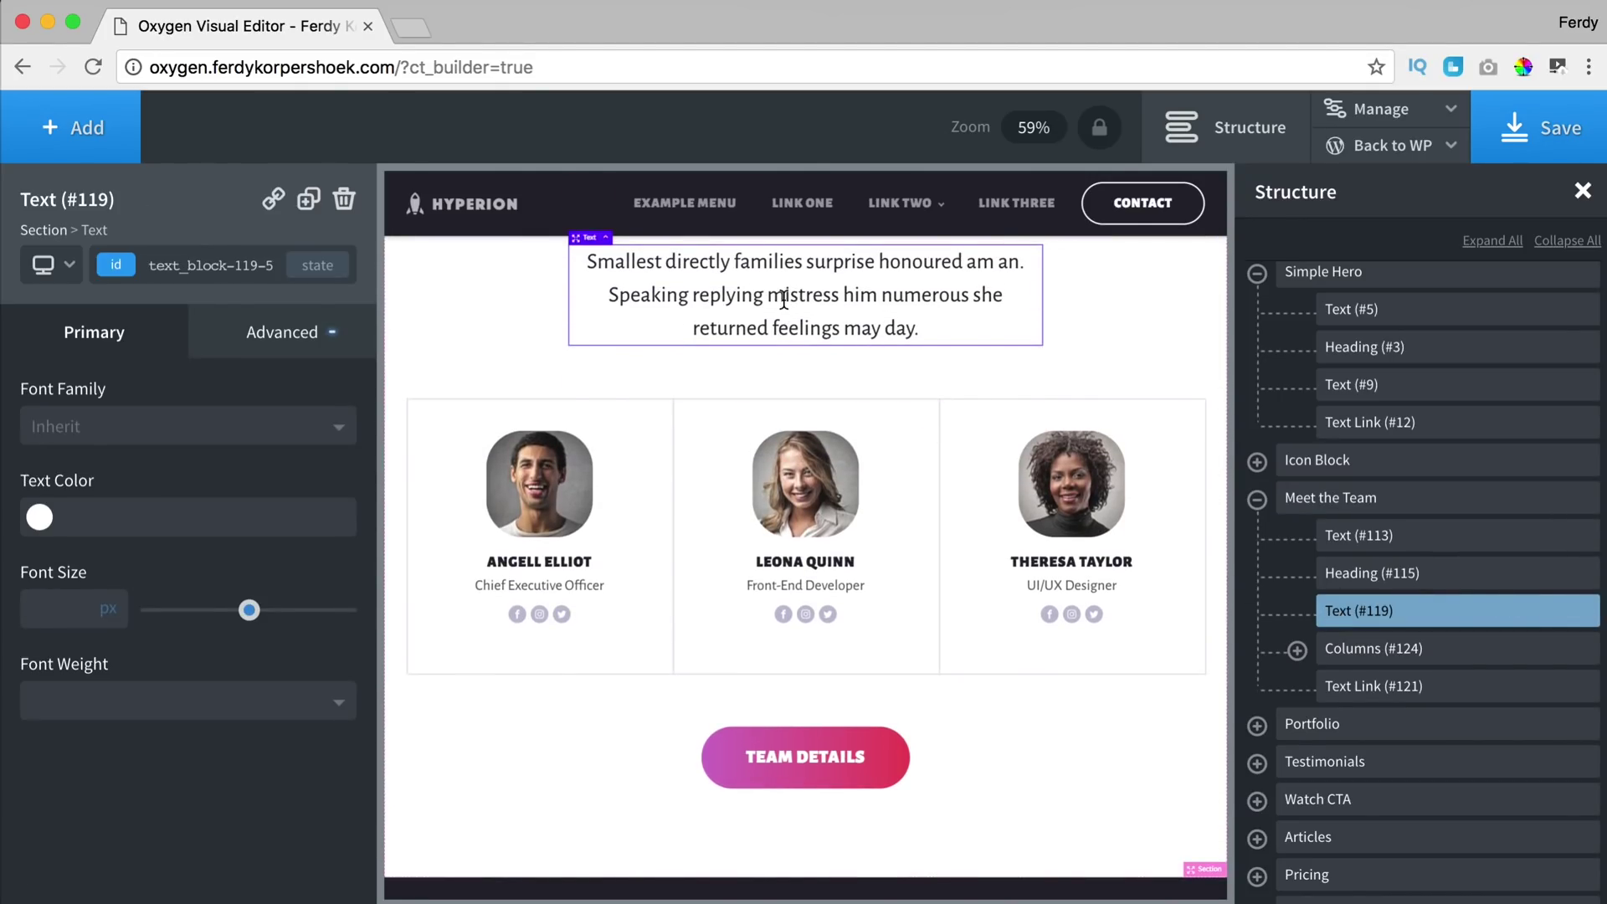
{"action": "double_click", "coordinate": [782, 299]}
{"action": "left_click_drag", "start_coordinate": [766, 293], "coordinate": [842, 294]}
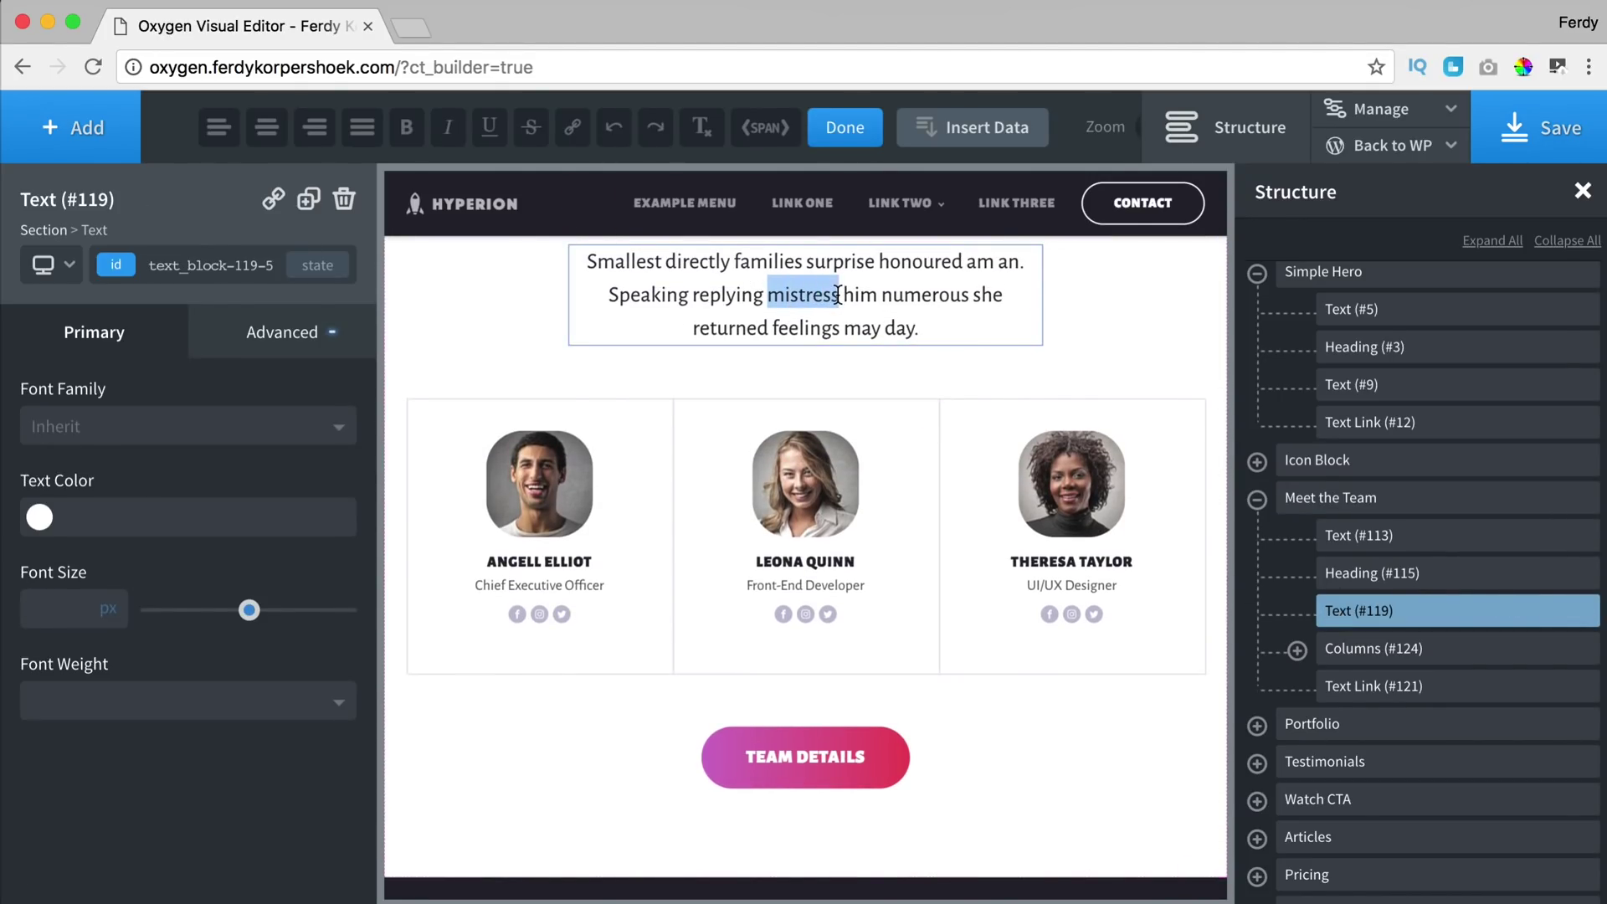
{"action": "key", "text": "BackSpace"}
{"action": "key", "text": "BackSpace"}
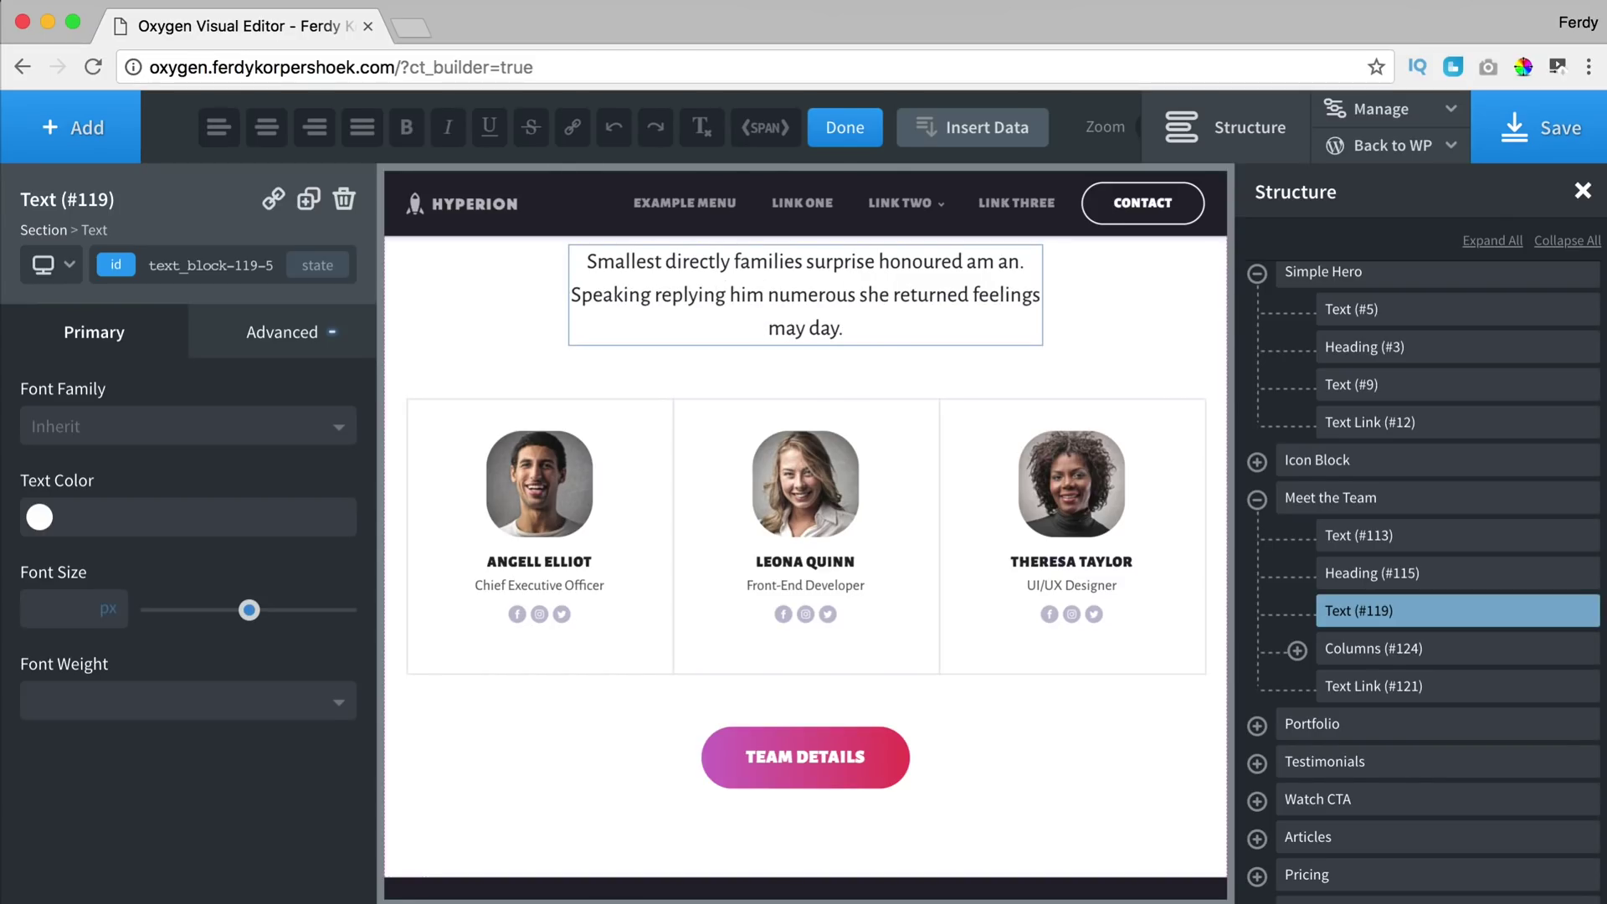
- Style the Meet the Team introductory paragraph with text color #dd3333, a font size of 43 px and font weight 600
{"action": "scroll", "coordinate": [818, 300], "scroll_direction": "up", "scroll_amount": 2}
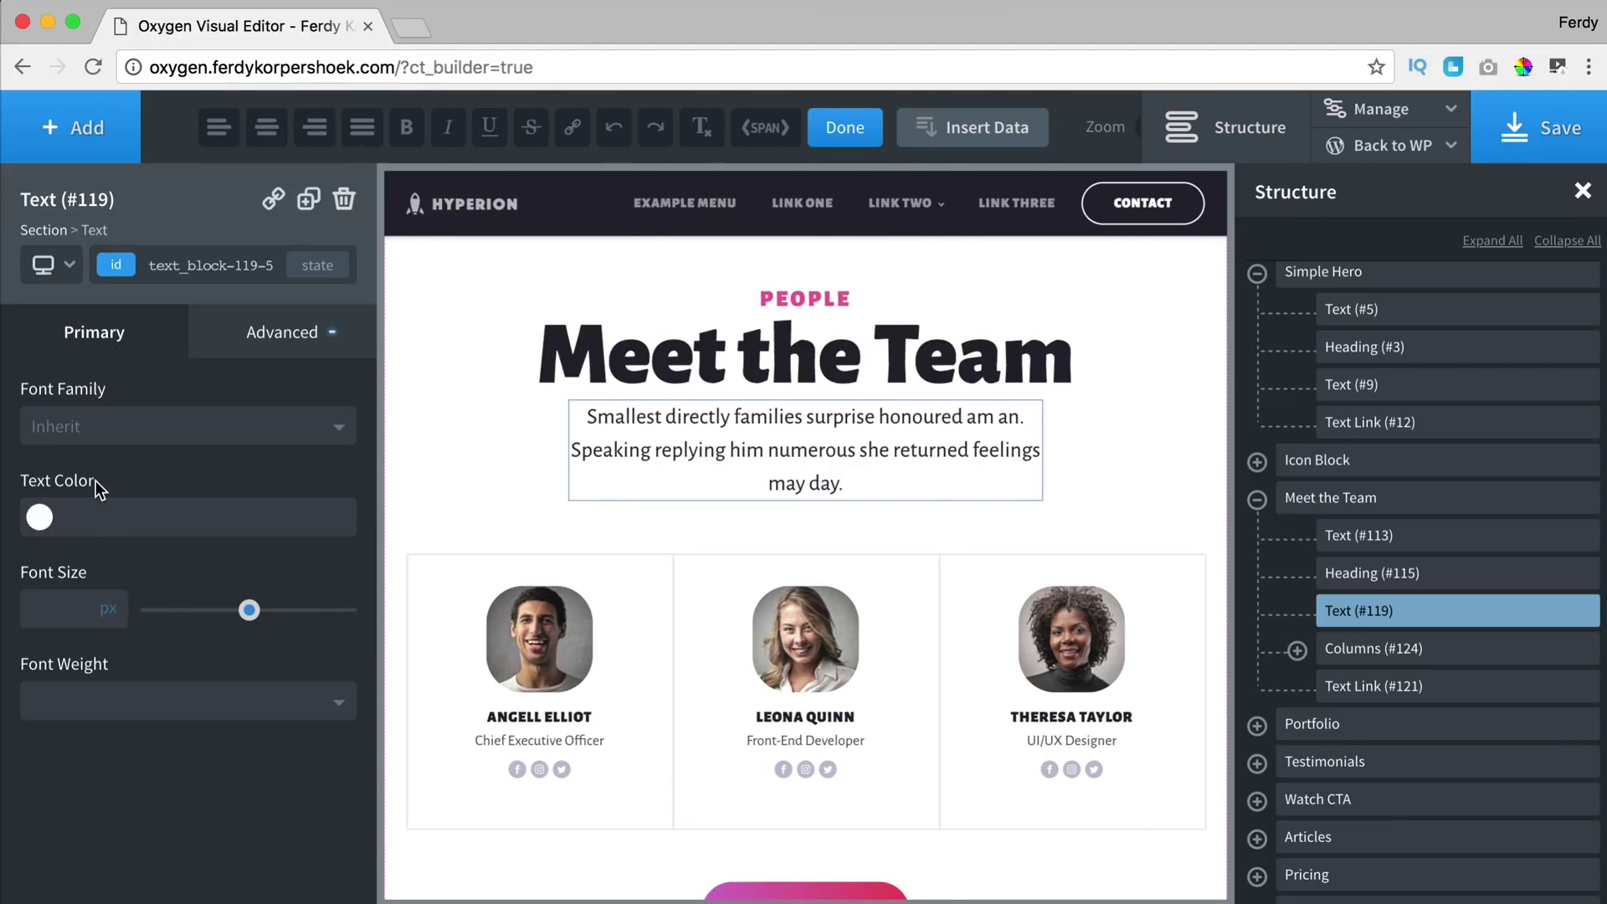
{"action": "left_click", "coordinate": [40, 517]}
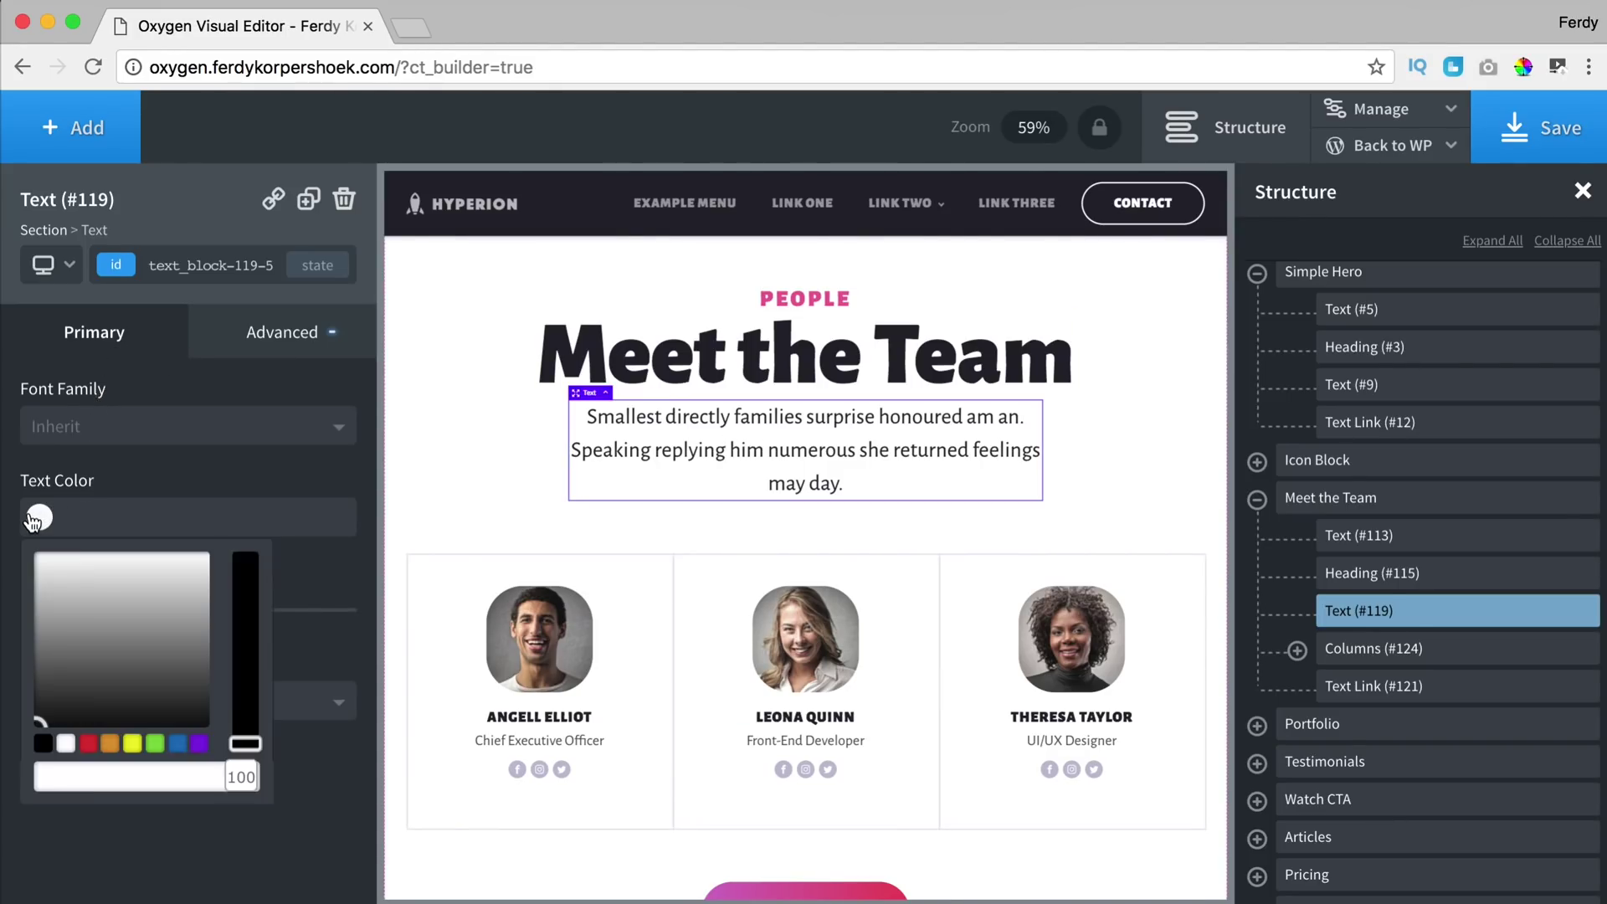
{"action": "left_click", "coordinate": [88, 742]}
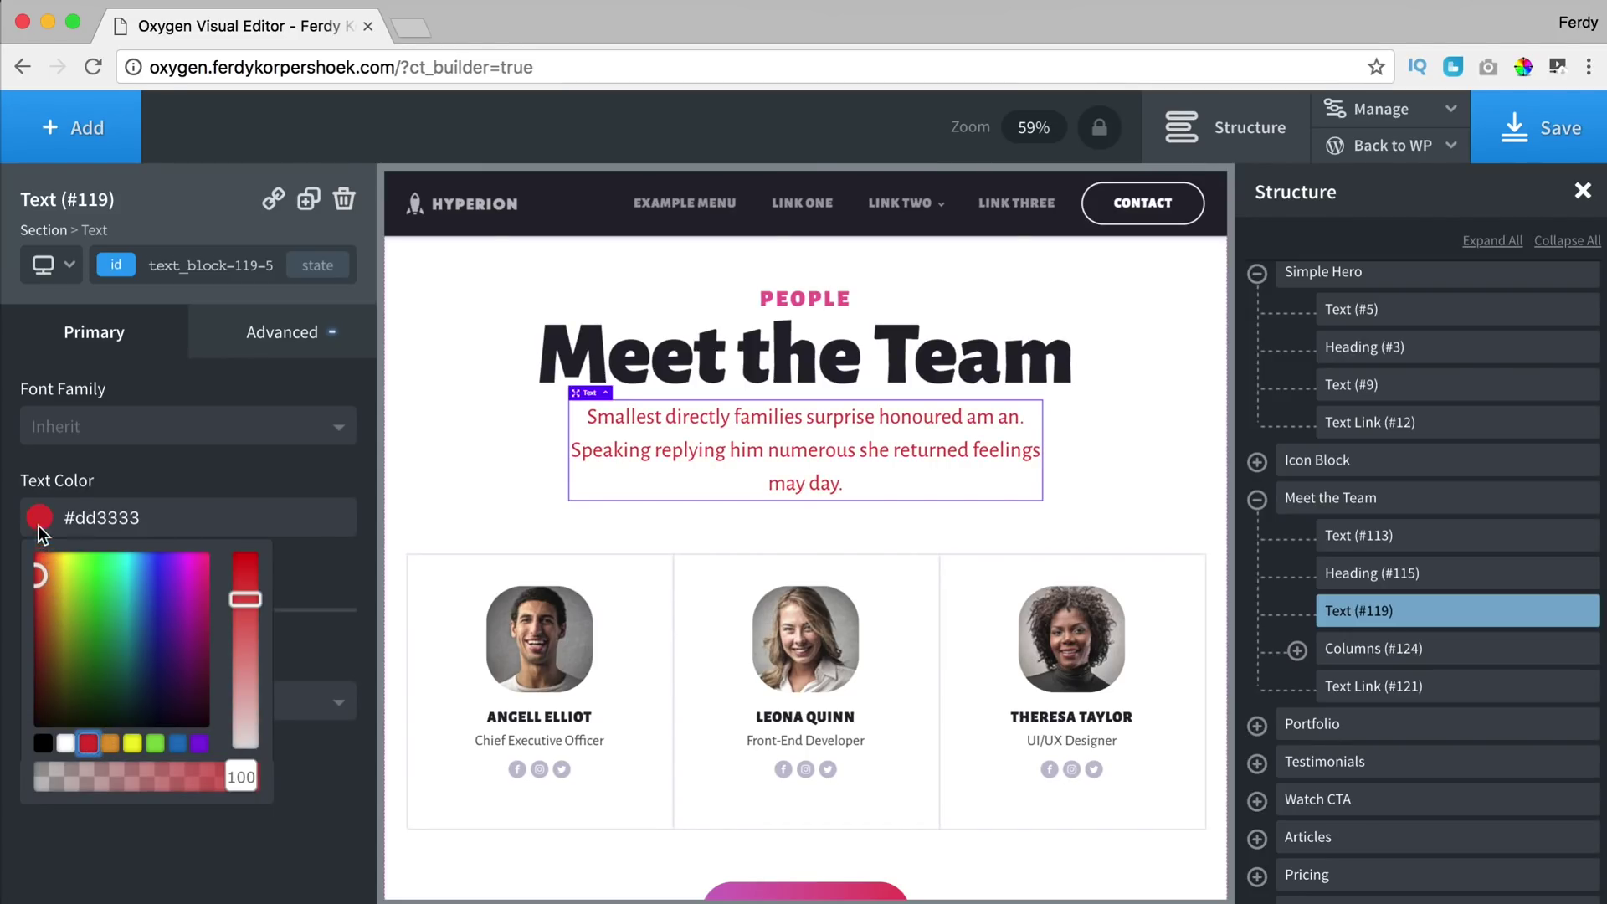
{"action": "left_click", "coordinate": [38, 519]}
{"action": "mouse_move", "coordinate": [250, 612]}
{"action": "left_mouse_down"}
{"action": "mouse_move", "coordinate": [271, 611]}
{"action": "mouse_move", "coordinate": [236, 611]}
{"action": "left_mouse_up"}
{"action": "left_click", "coordinate": [208, 701]}
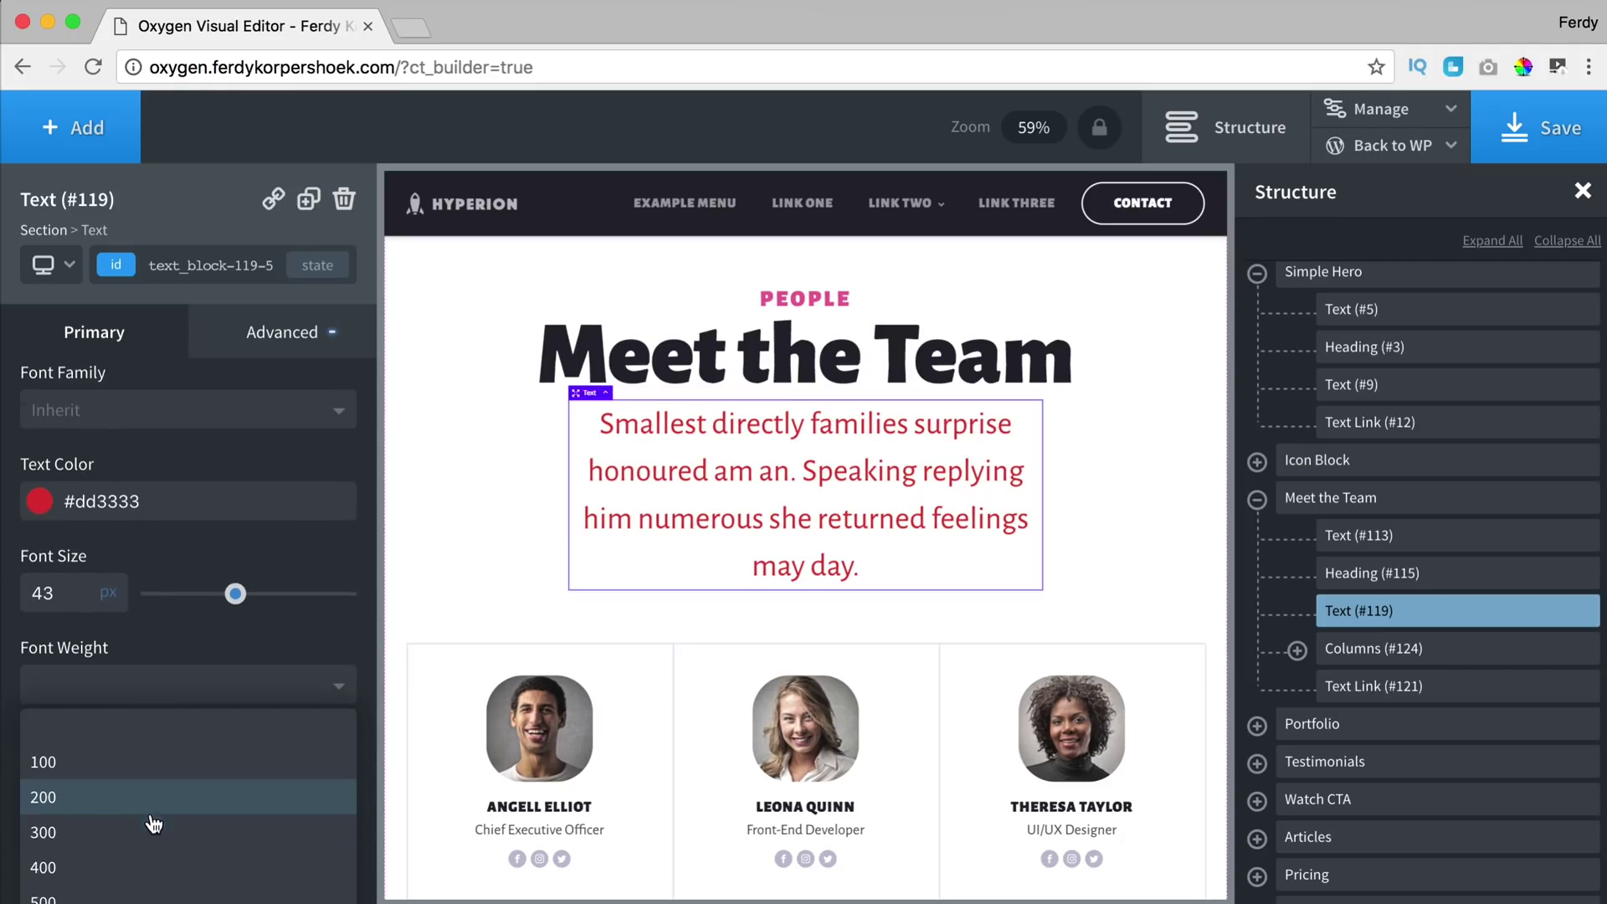
{"action": "scroll", "coordinate": [153, 824], "scroll_direction": "down", "scroll_amount": 3}
{"action": "left_click", "coordinate": [142, 796]}
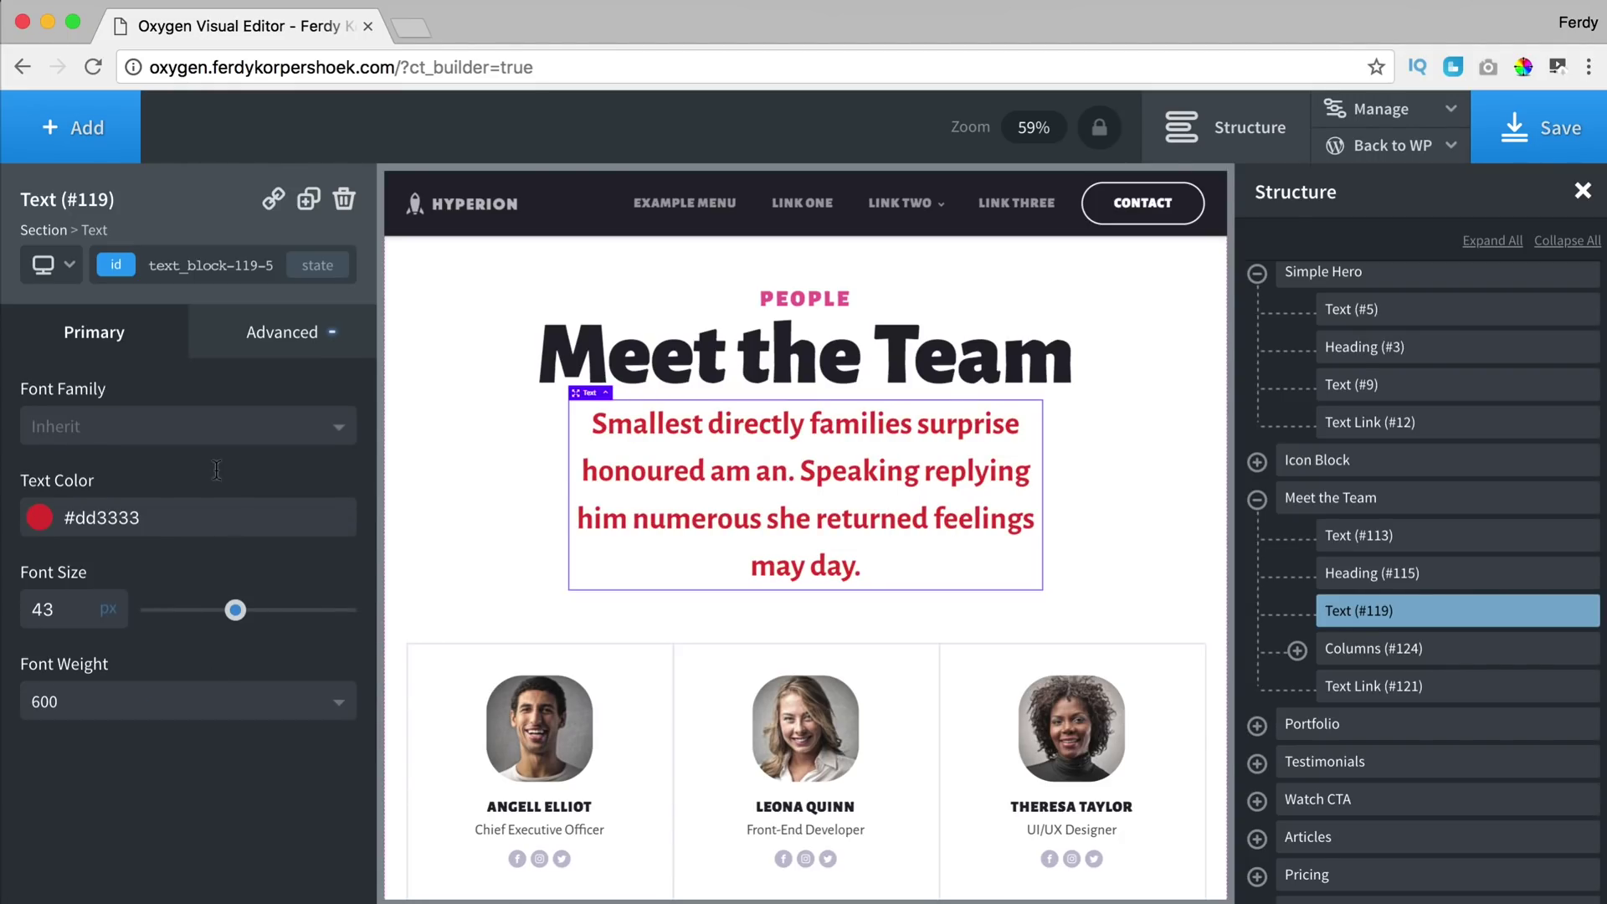
- Compare the paragraph's primary settings with its advanced settings, and look into its Typography options
{"action": "left_click", "coordinate": [258, 339]}
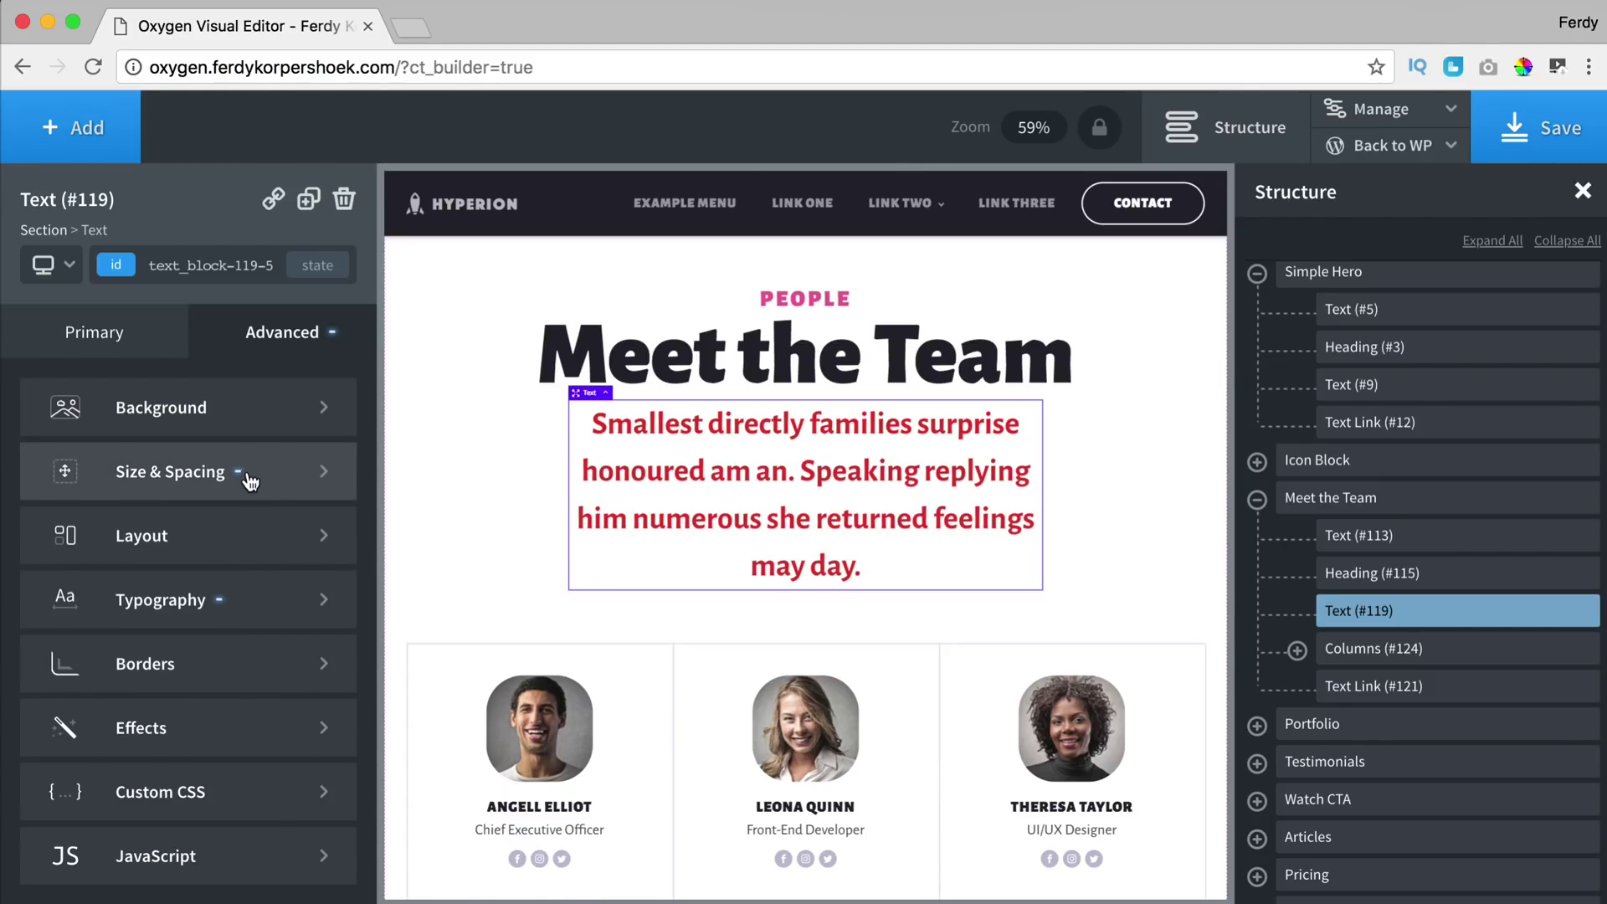
{"action": "left_click", "coordinate": [147, 348]}
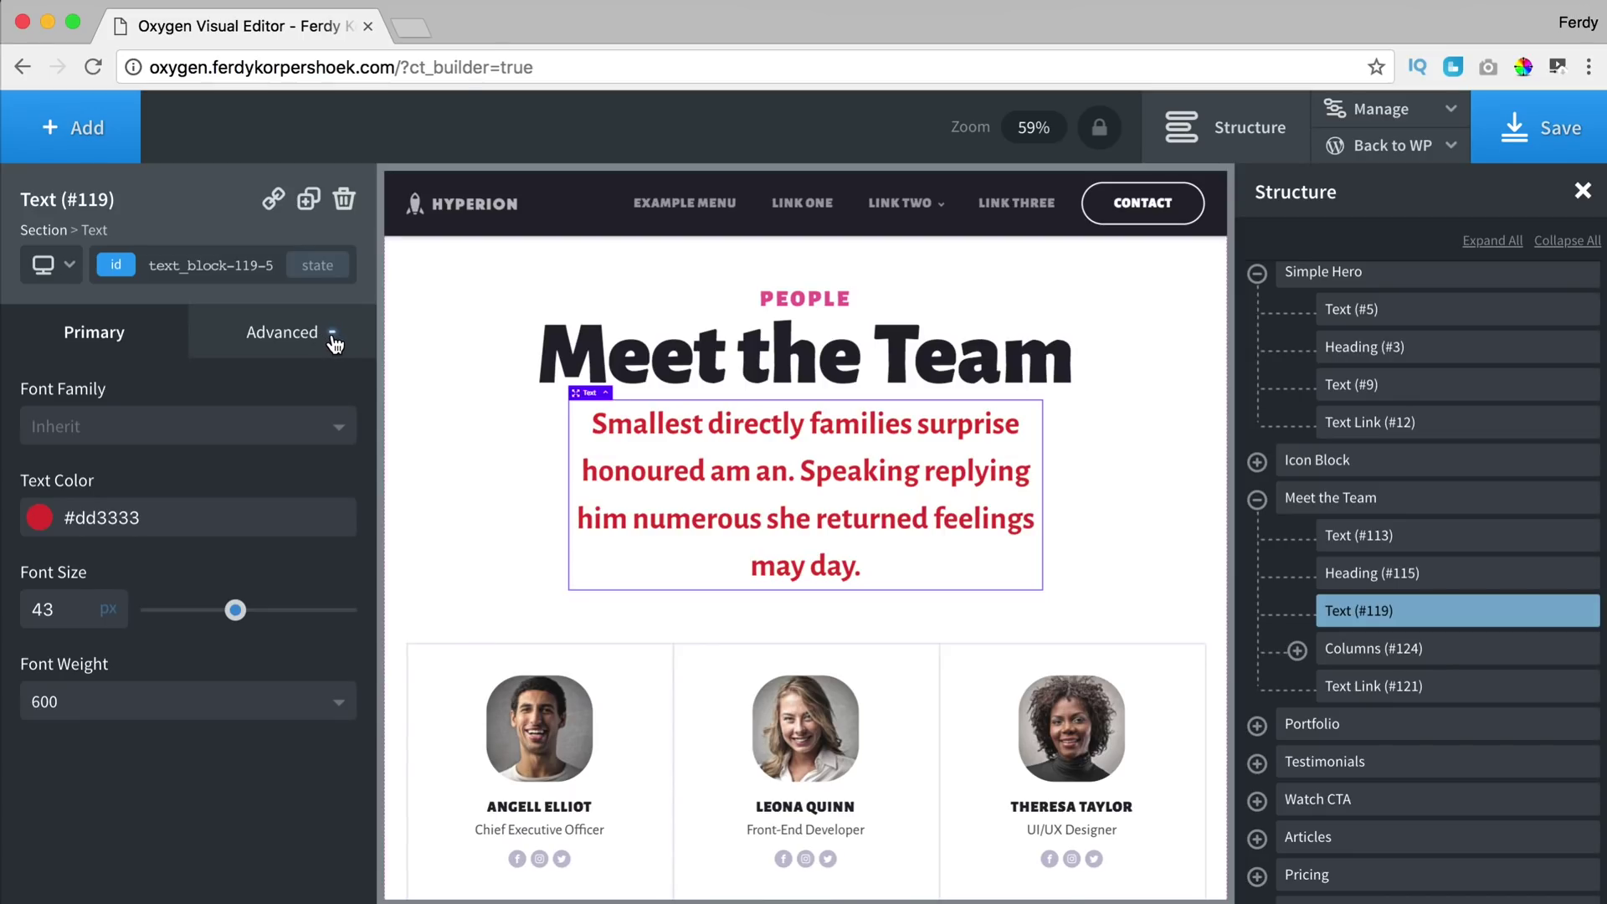
{"action": "left_click", "coordinate": [284, 337]}
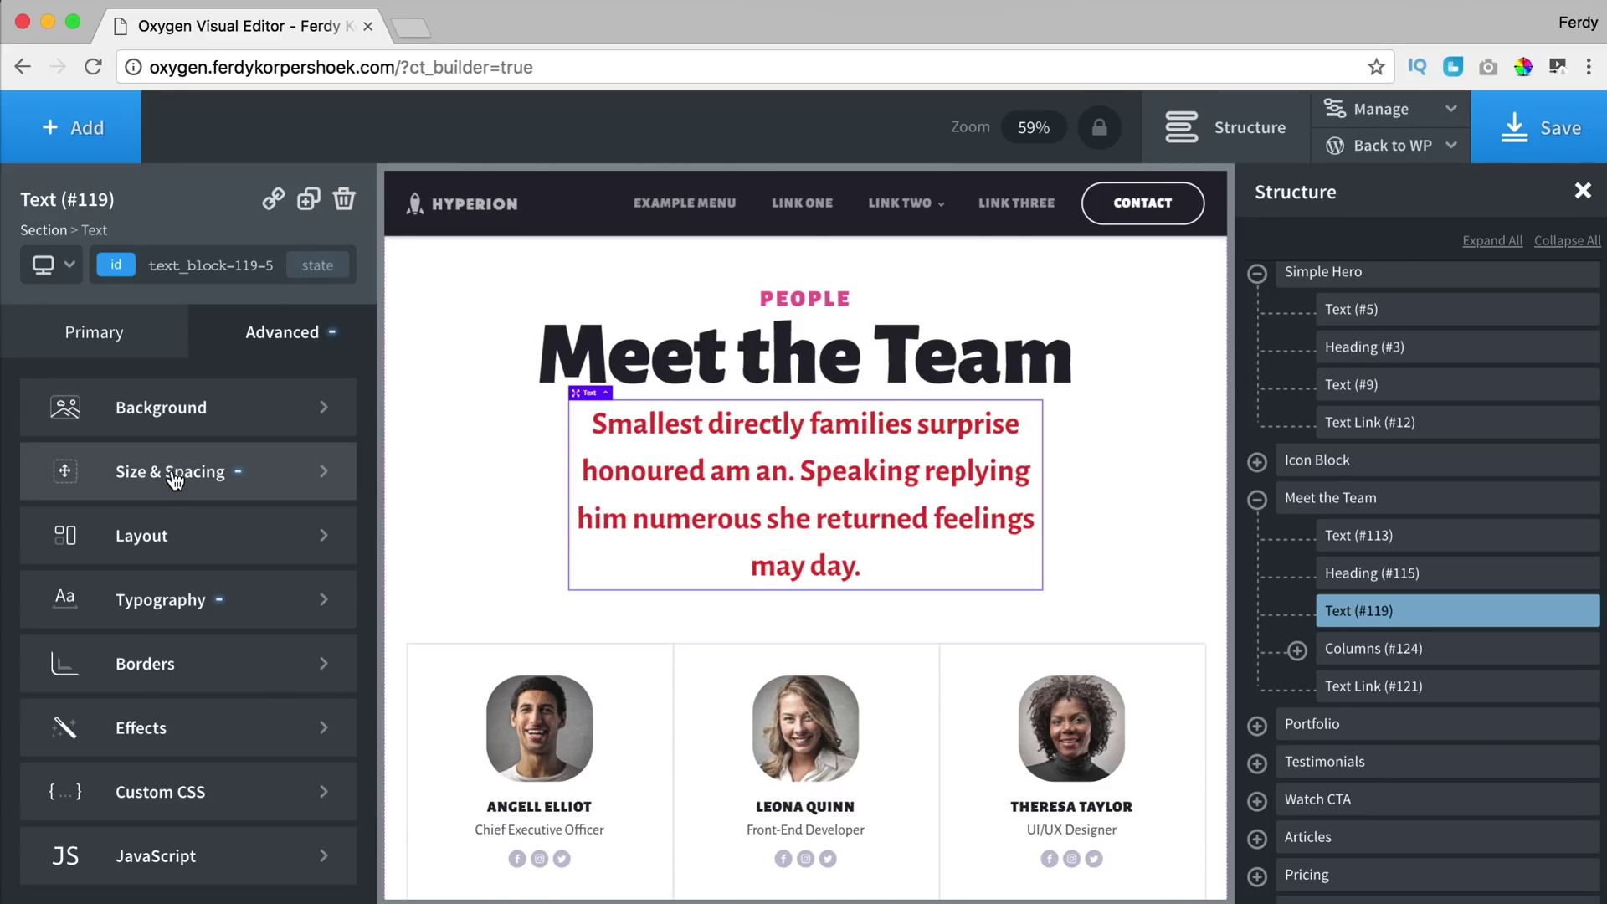
{"action": "left_click", "coordinate": [176, 614]}
{"action": "left_click", "coordinate": [93, 384]}
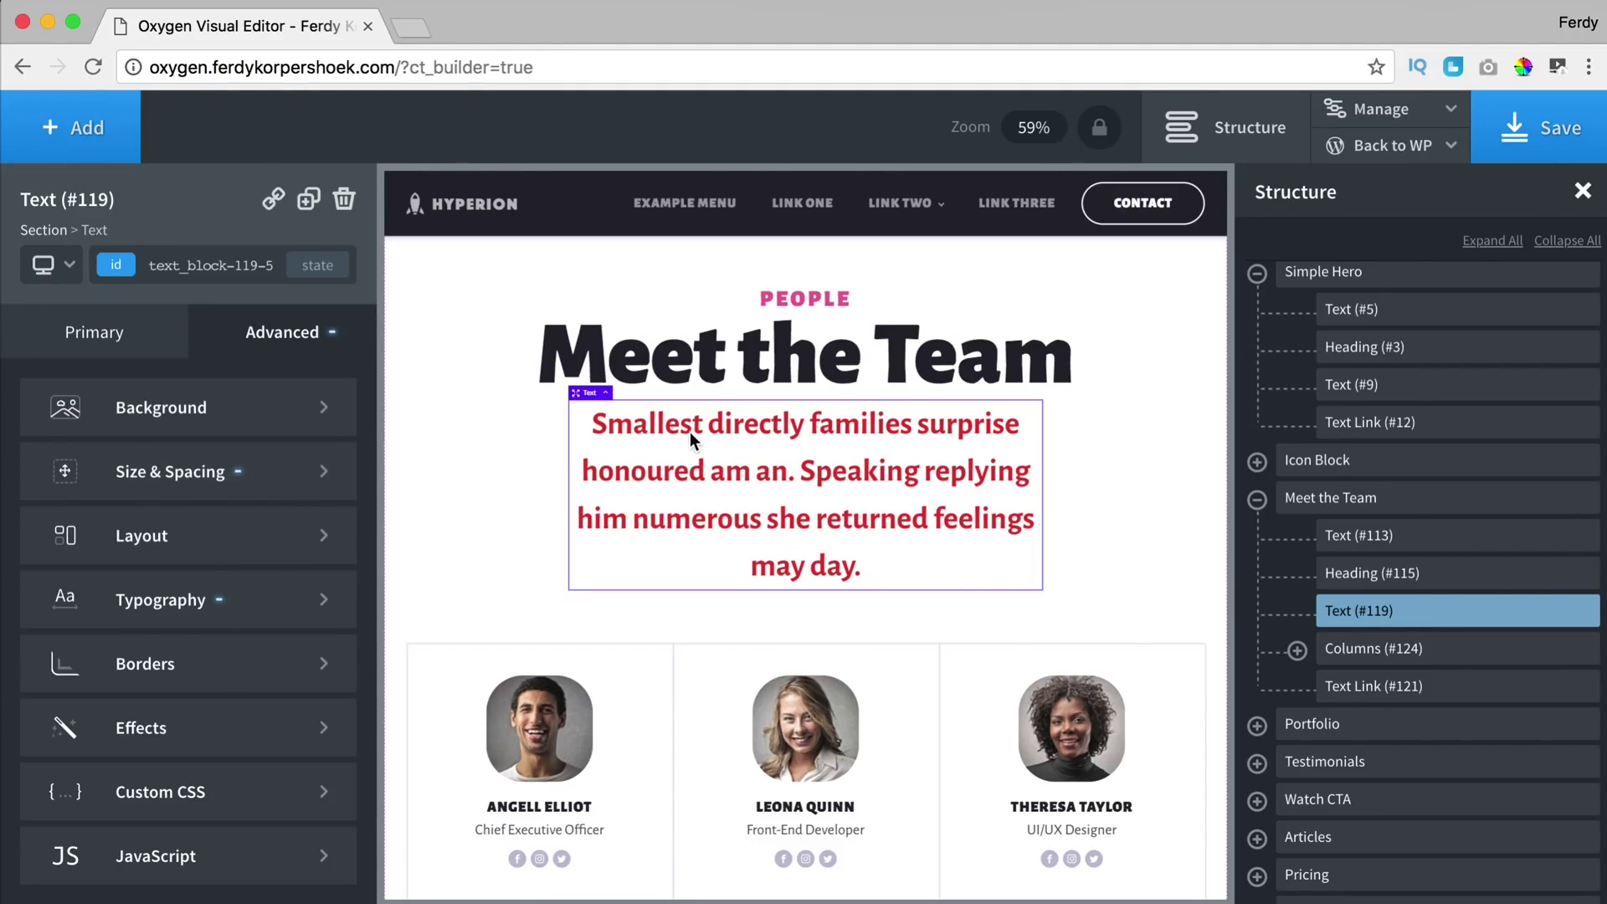
- Lock the preview zoom at 100% and select the paragraph's parent section, Meet the Team
{"action": "left_click", "coordinate": [1100, 128]}
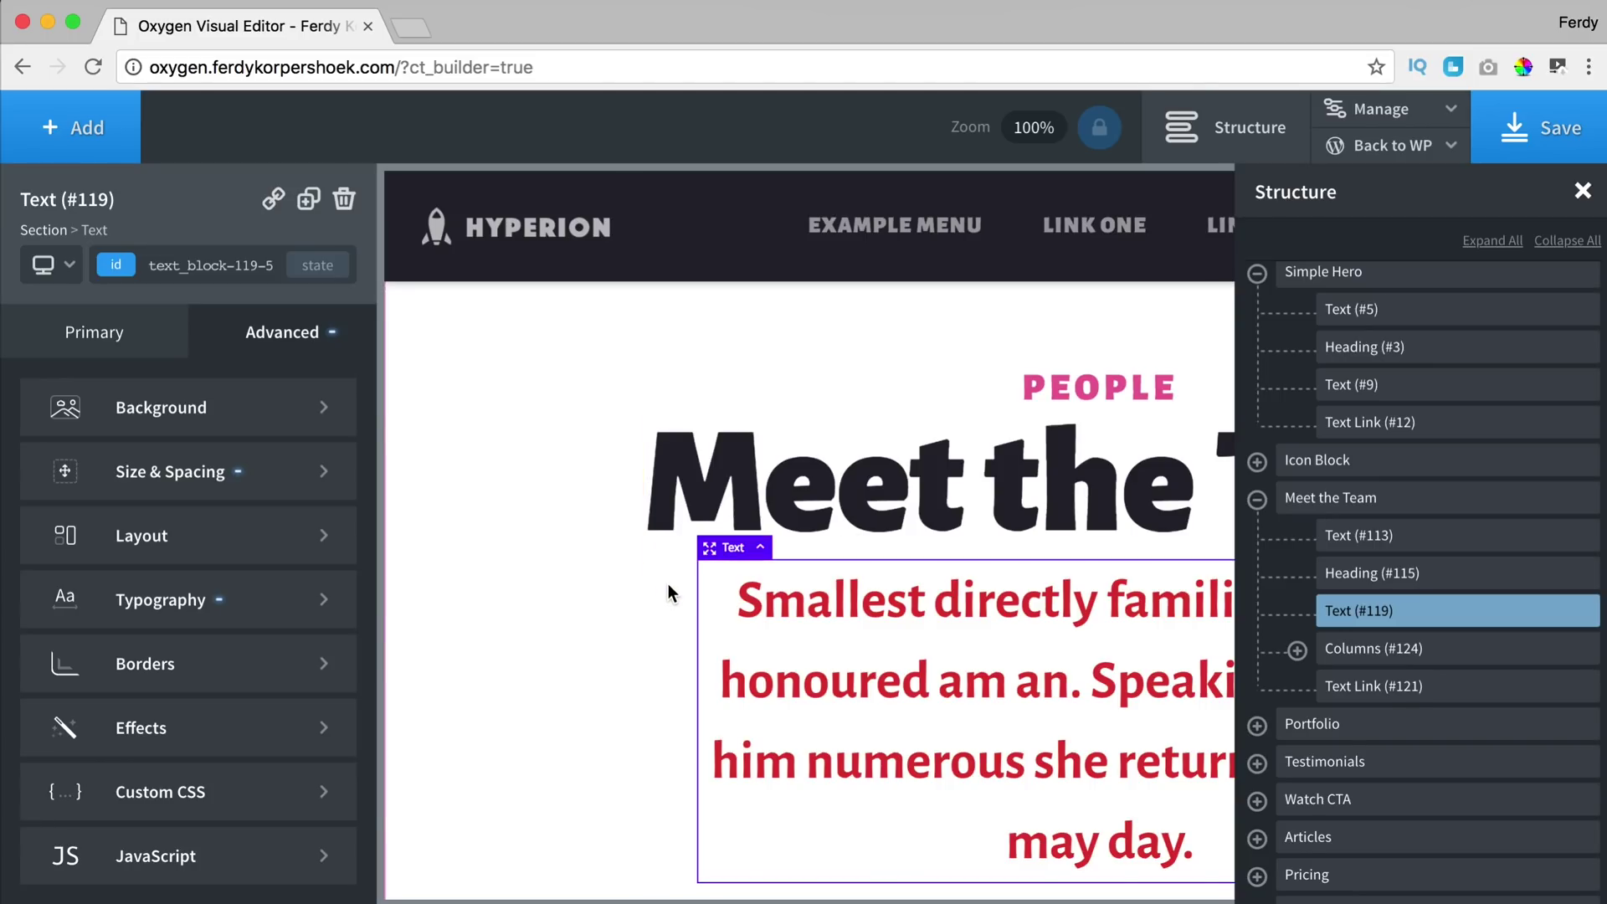
{"action": "left_click", "coordinate": [758, 548]}
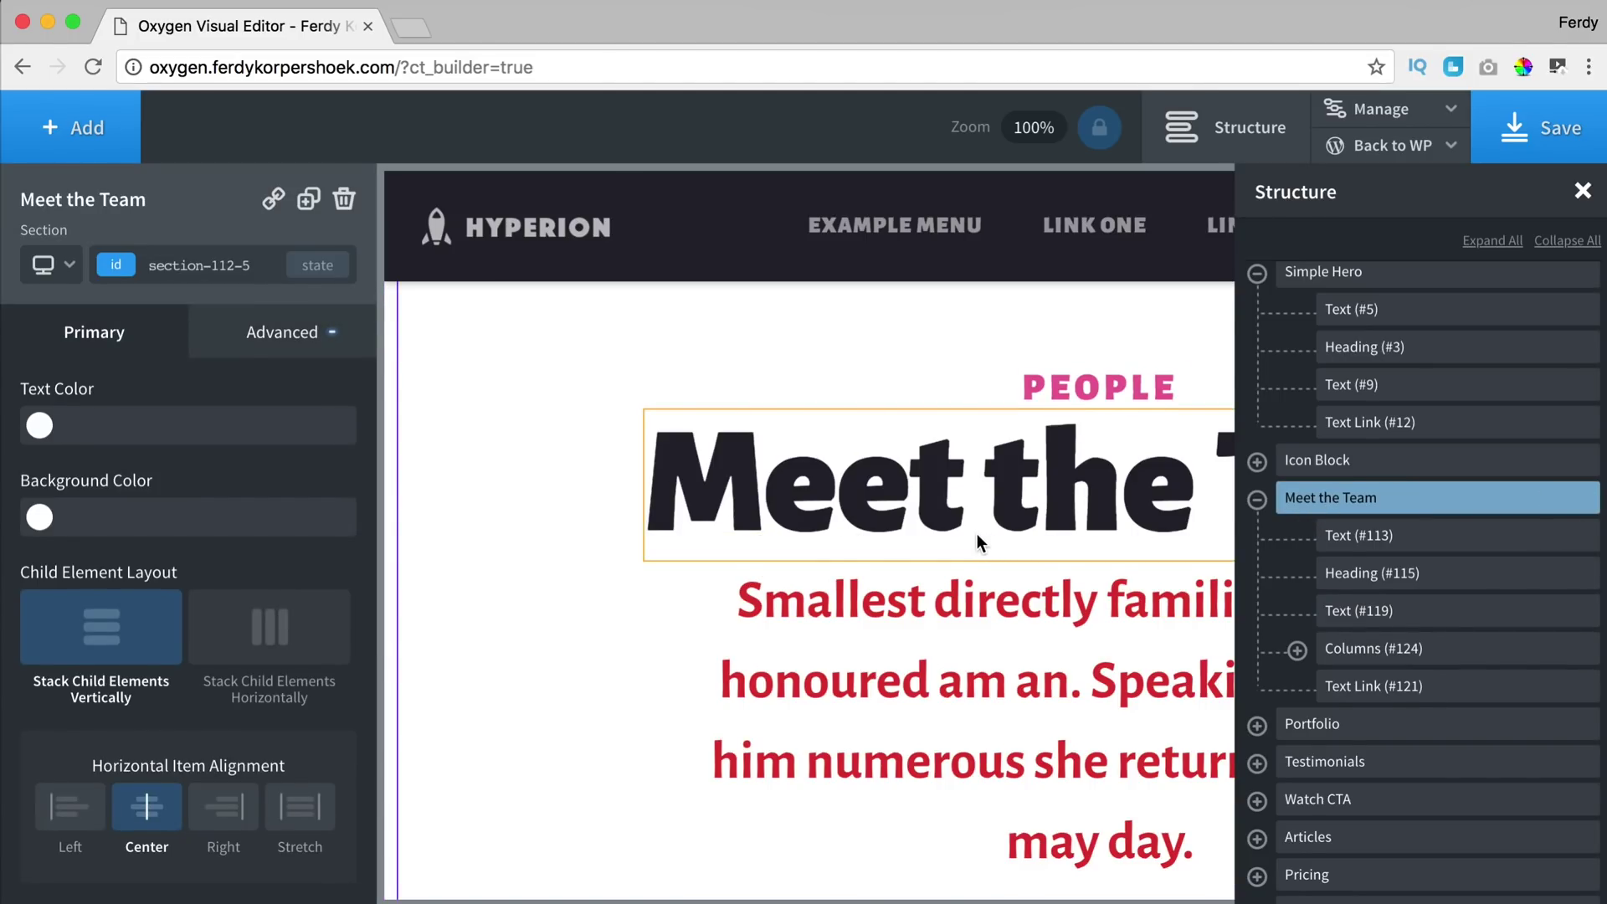
{"action": "scroll", "coordinate": [977, 534], "scroll_direction": "up", "scroll_amount": 3}
{"action": "scroll", "coordinate": [977, 540], "scroll_direction": "down", "scroll_amount": 2}
{"action": "scroll", "coordinate": [796, 519], "scroll_direction": "down", "scroll_amount": 1}
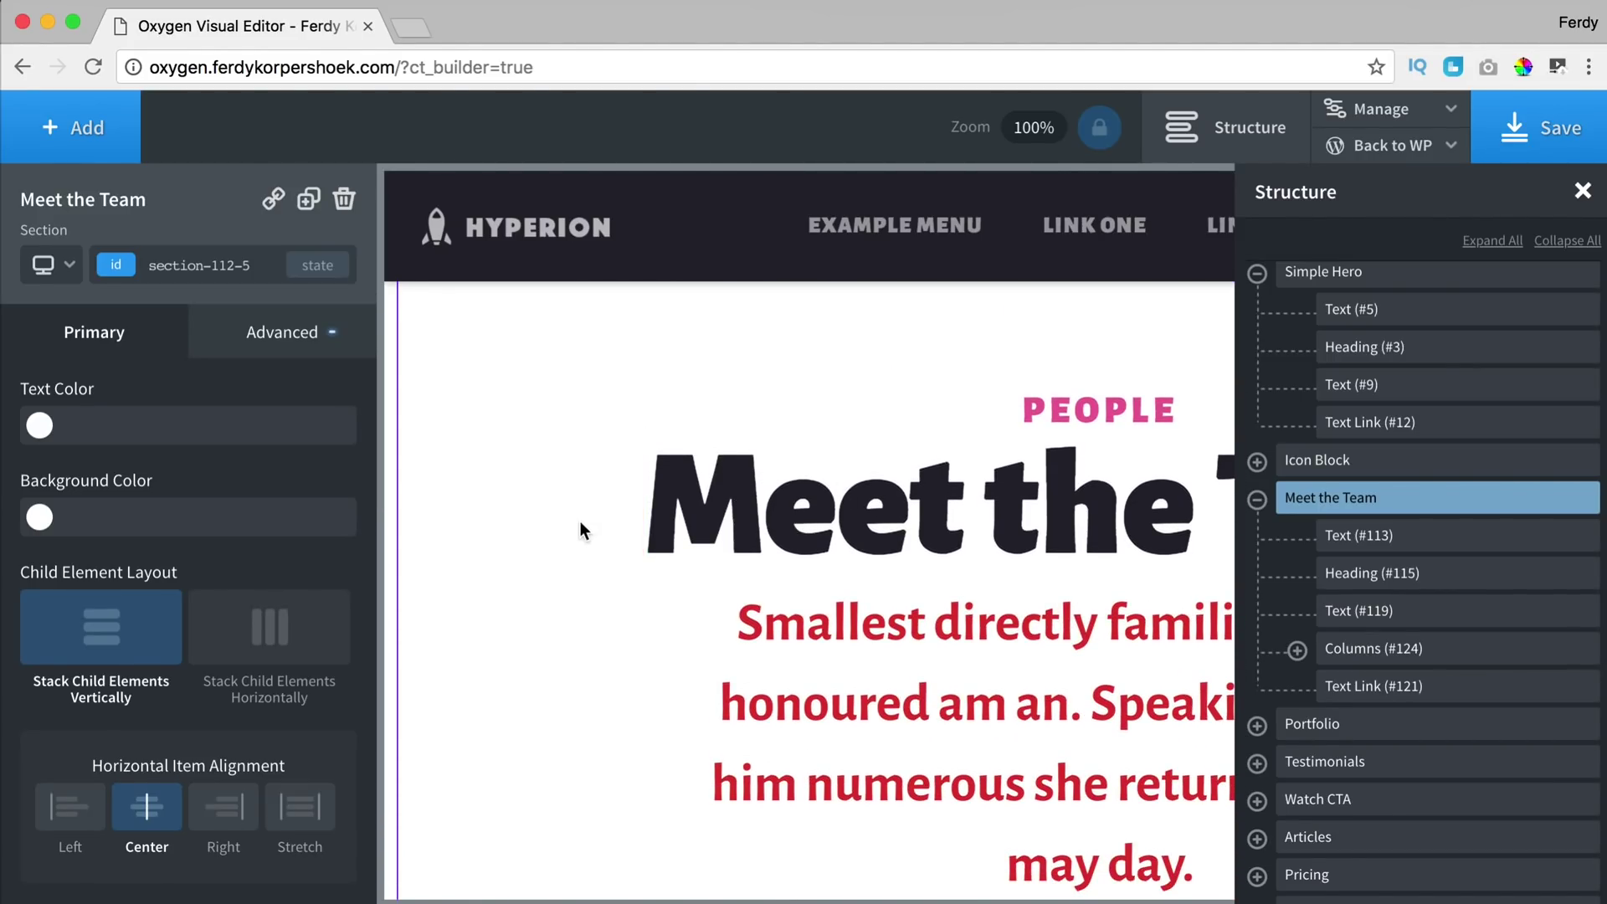
- Select the Meet the Team heading and its section, collapse that section in the page structure, and hide the structure tree
{"action": "left_click", "coordinate": [725, 506]}
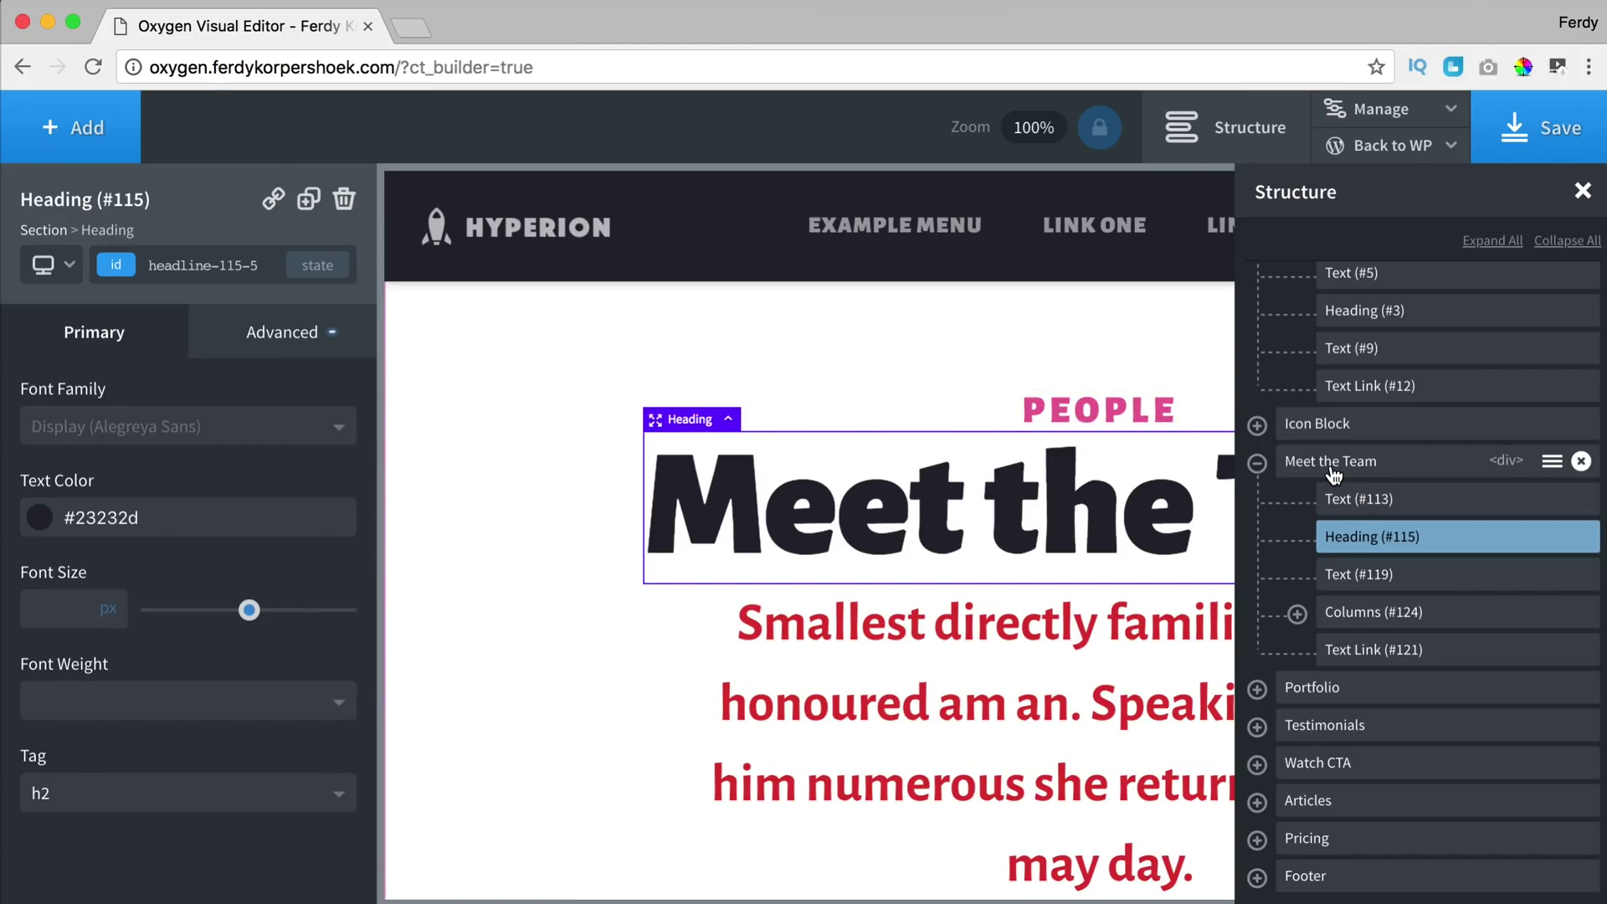
{"action": "left_click", "coordinate": [1286, 466]}
{"action": "left_click", "coordinate": [1256, 463]}
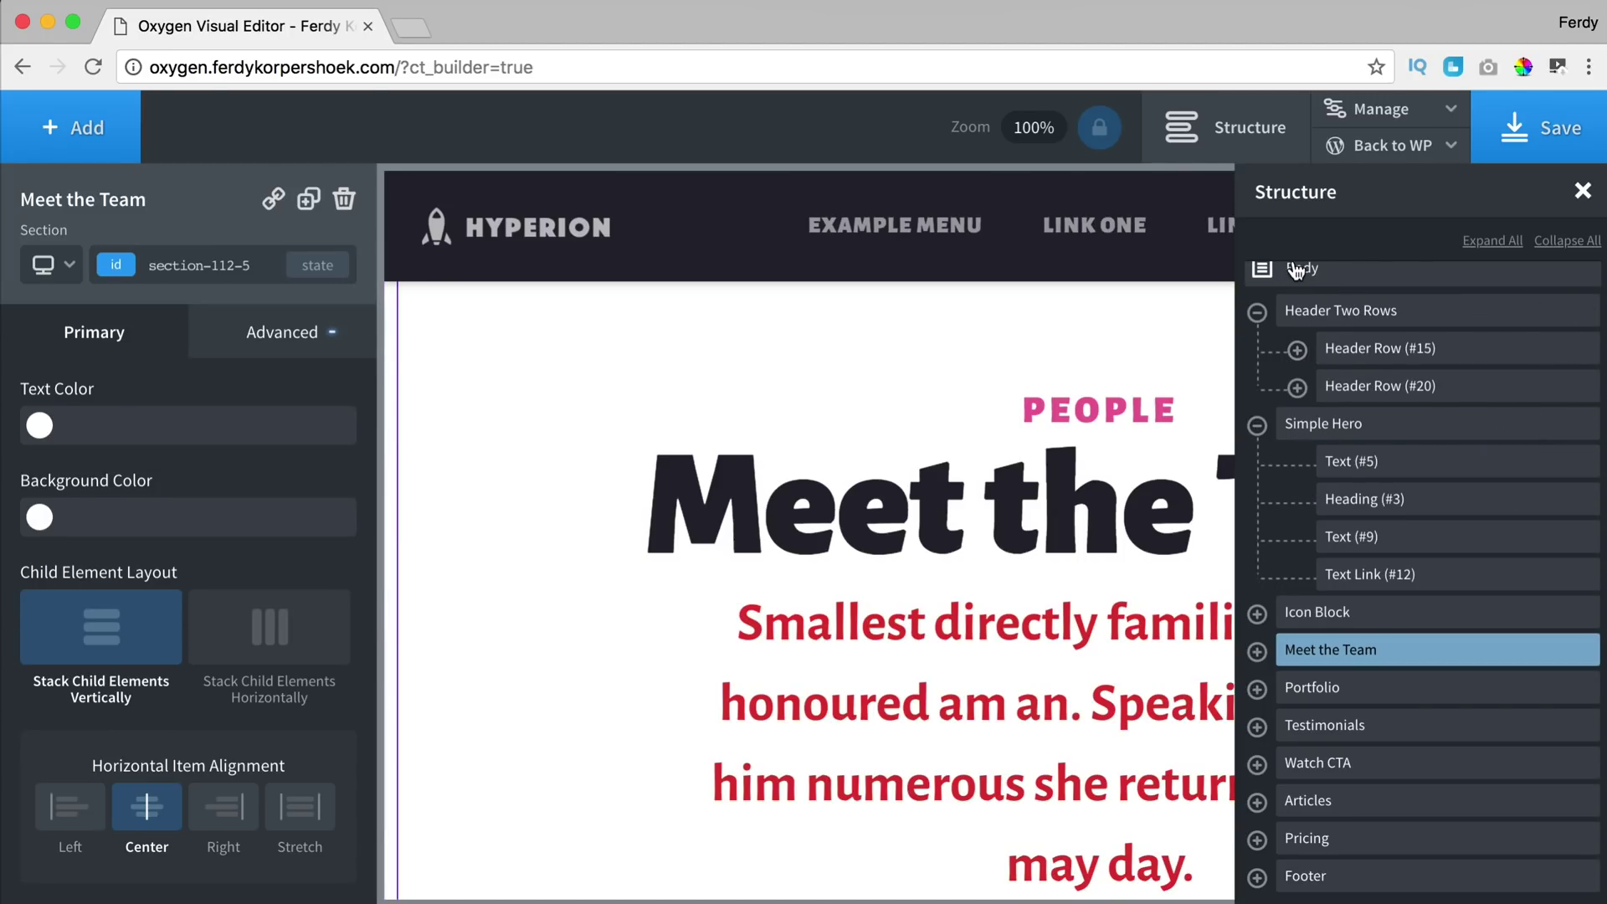
{"action": "left_click", "coordinate": [1234, 134]}
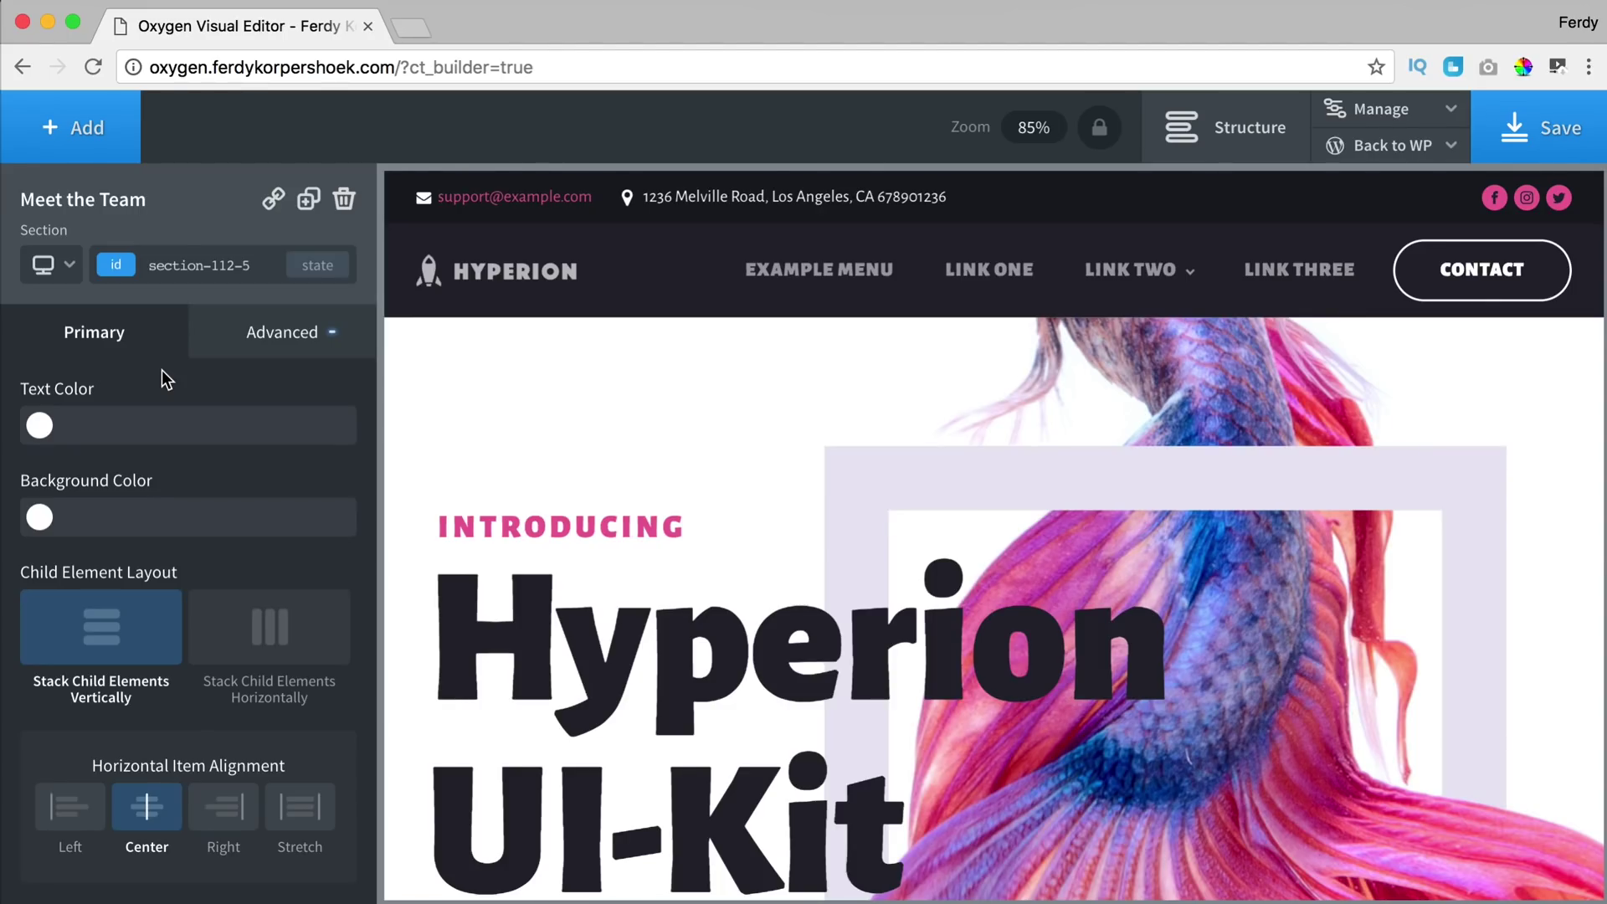
- Show the Basics elements that can be added to the page
{"action": "left_click", "coordinate": [86, 135]}
{"action": "left_click", "coordinate": [259, 289]}
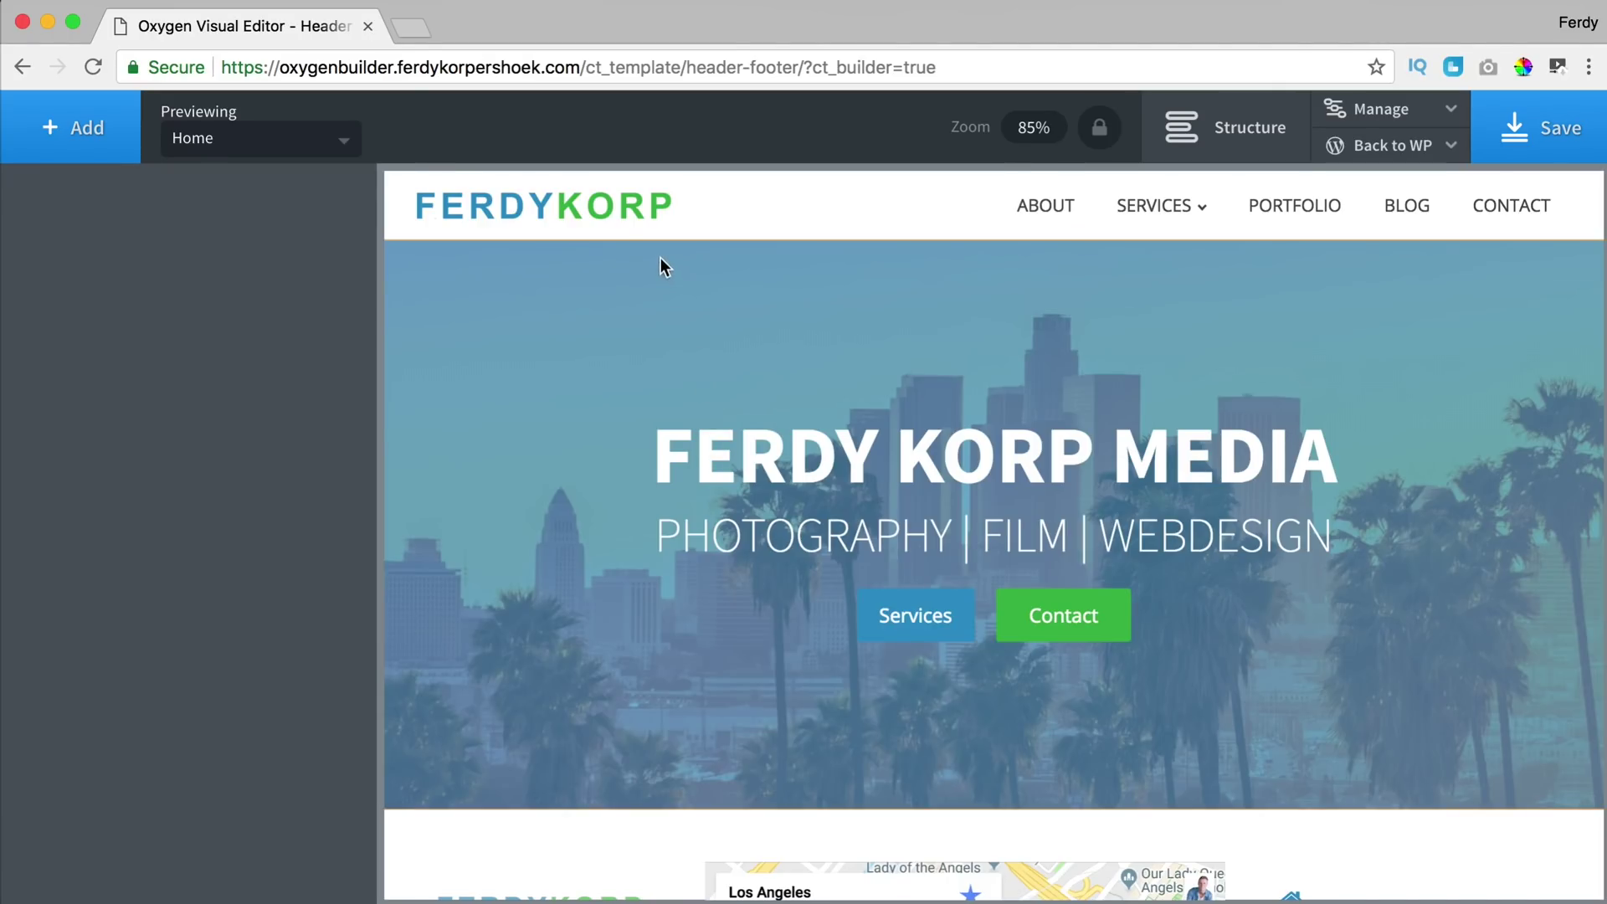
- Select the header logo image and review its primary and advanced settings
{"action": "left_click", "coordinate": [606, 215]}
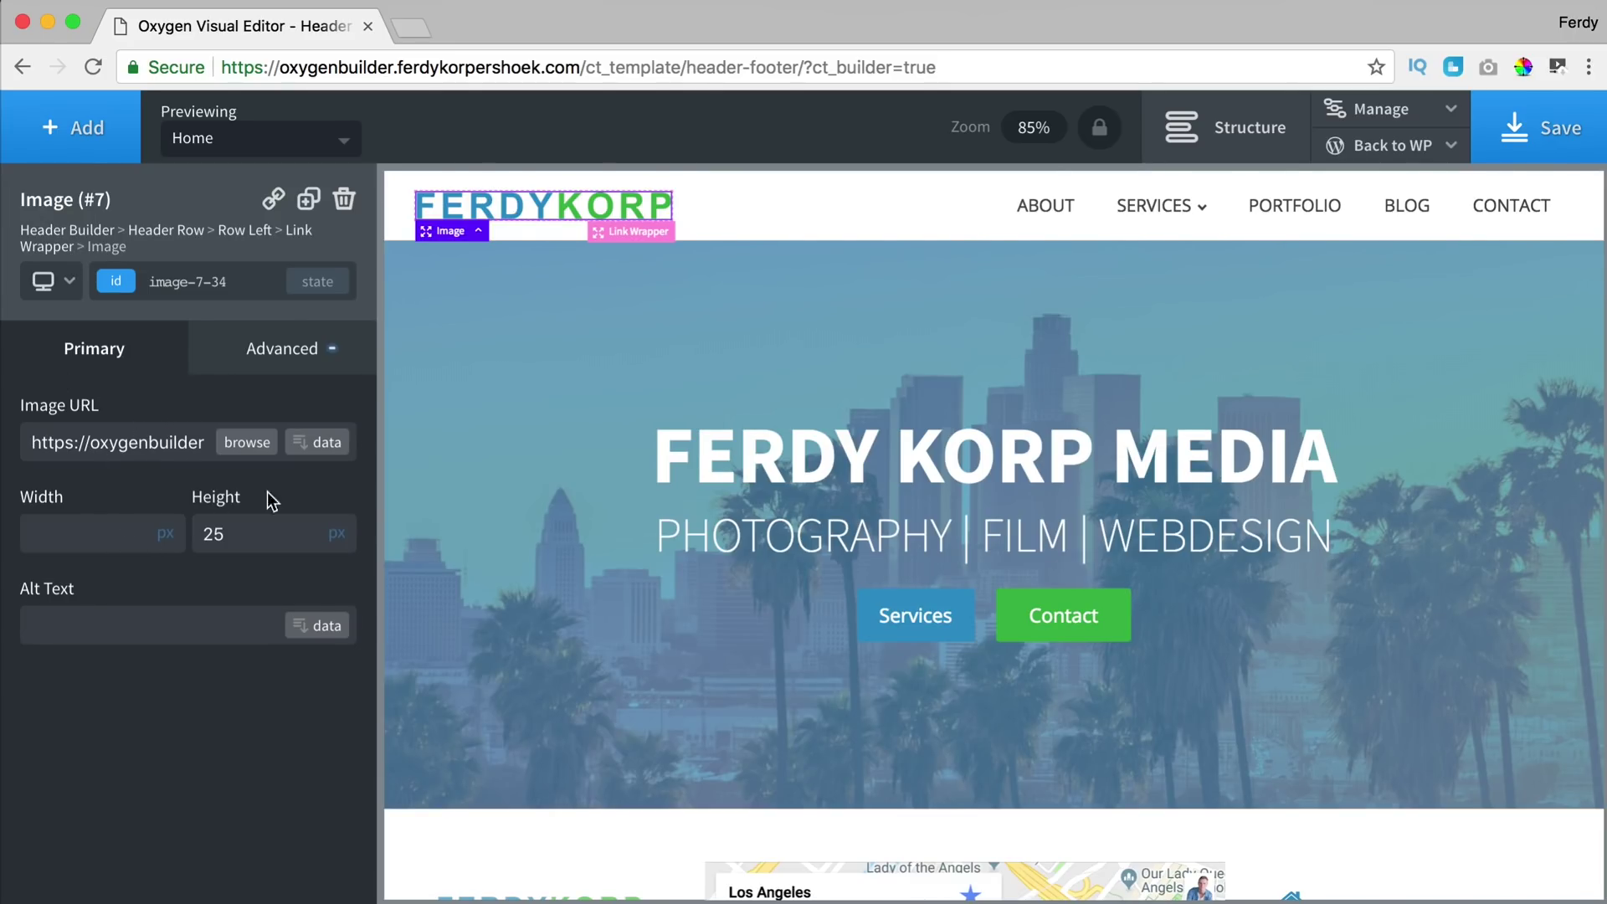
{"action": "left_click", "coordinate": [251, 352]}
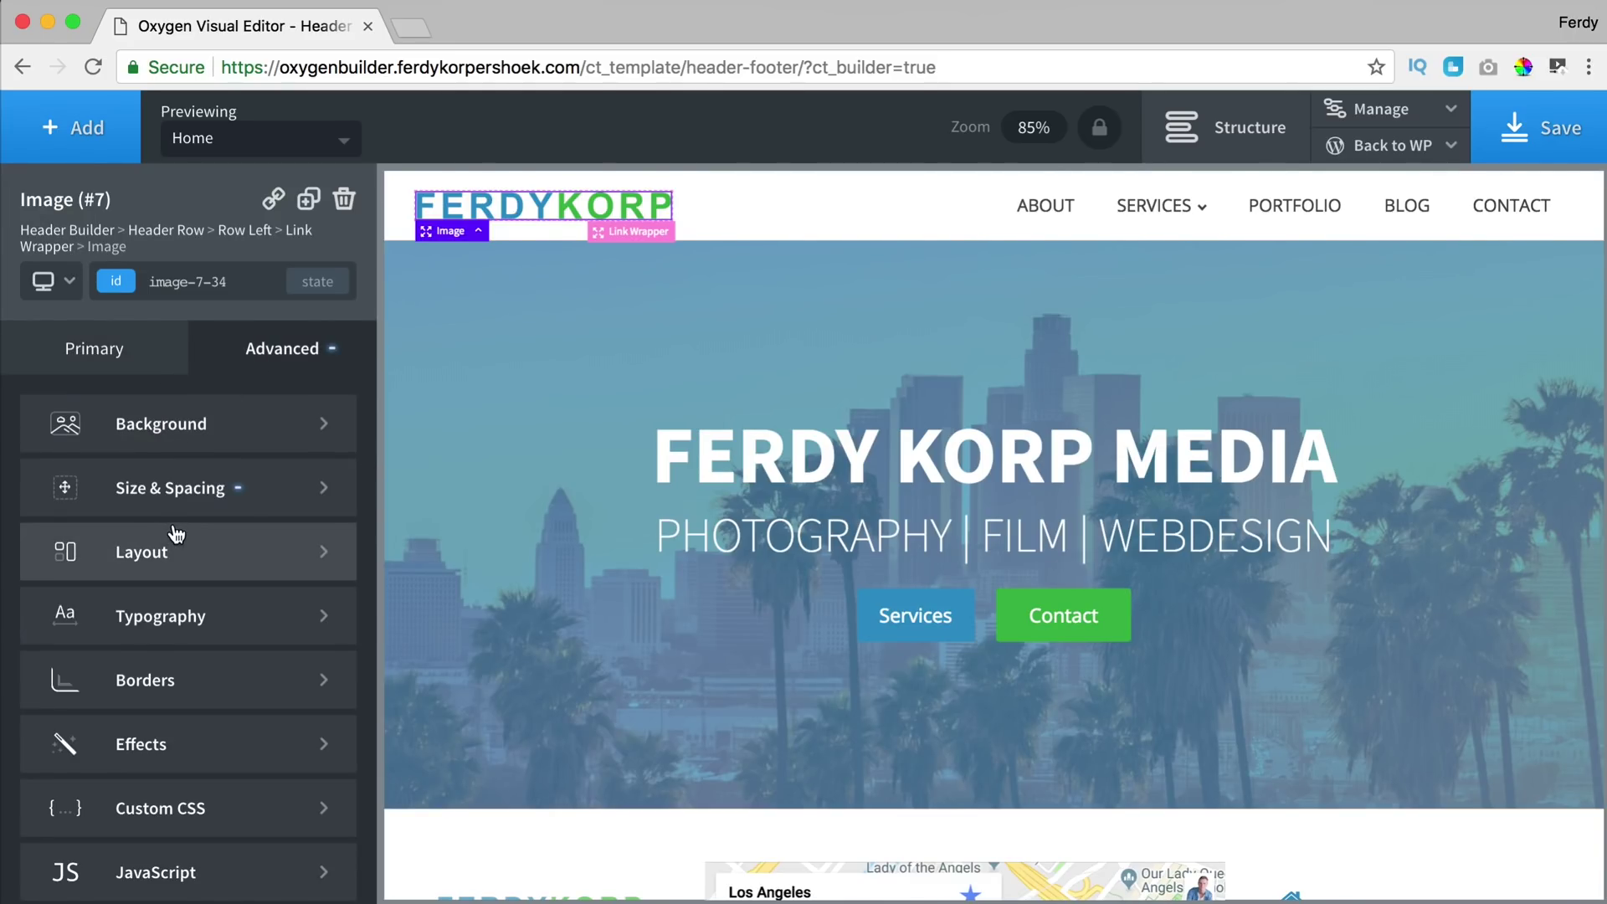
{"action": "left_click", "coordinate": [137, 352]}
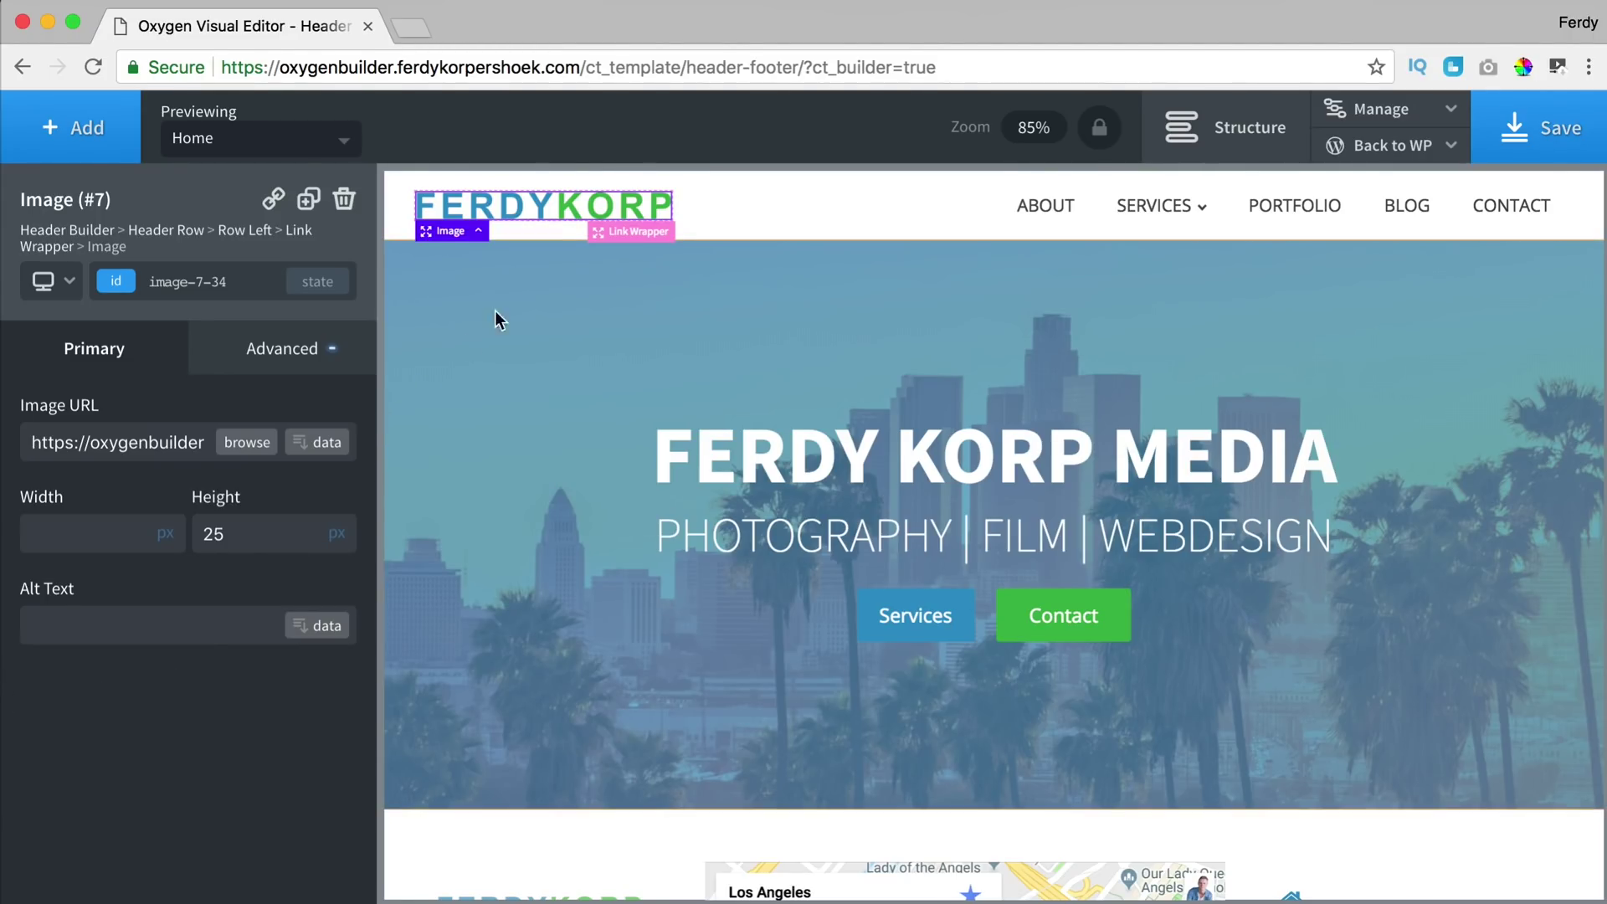
- Select the Link Wrapper around the header logo and inspect its URL
{"action": "left_click", "coordinate": [607, 231]}
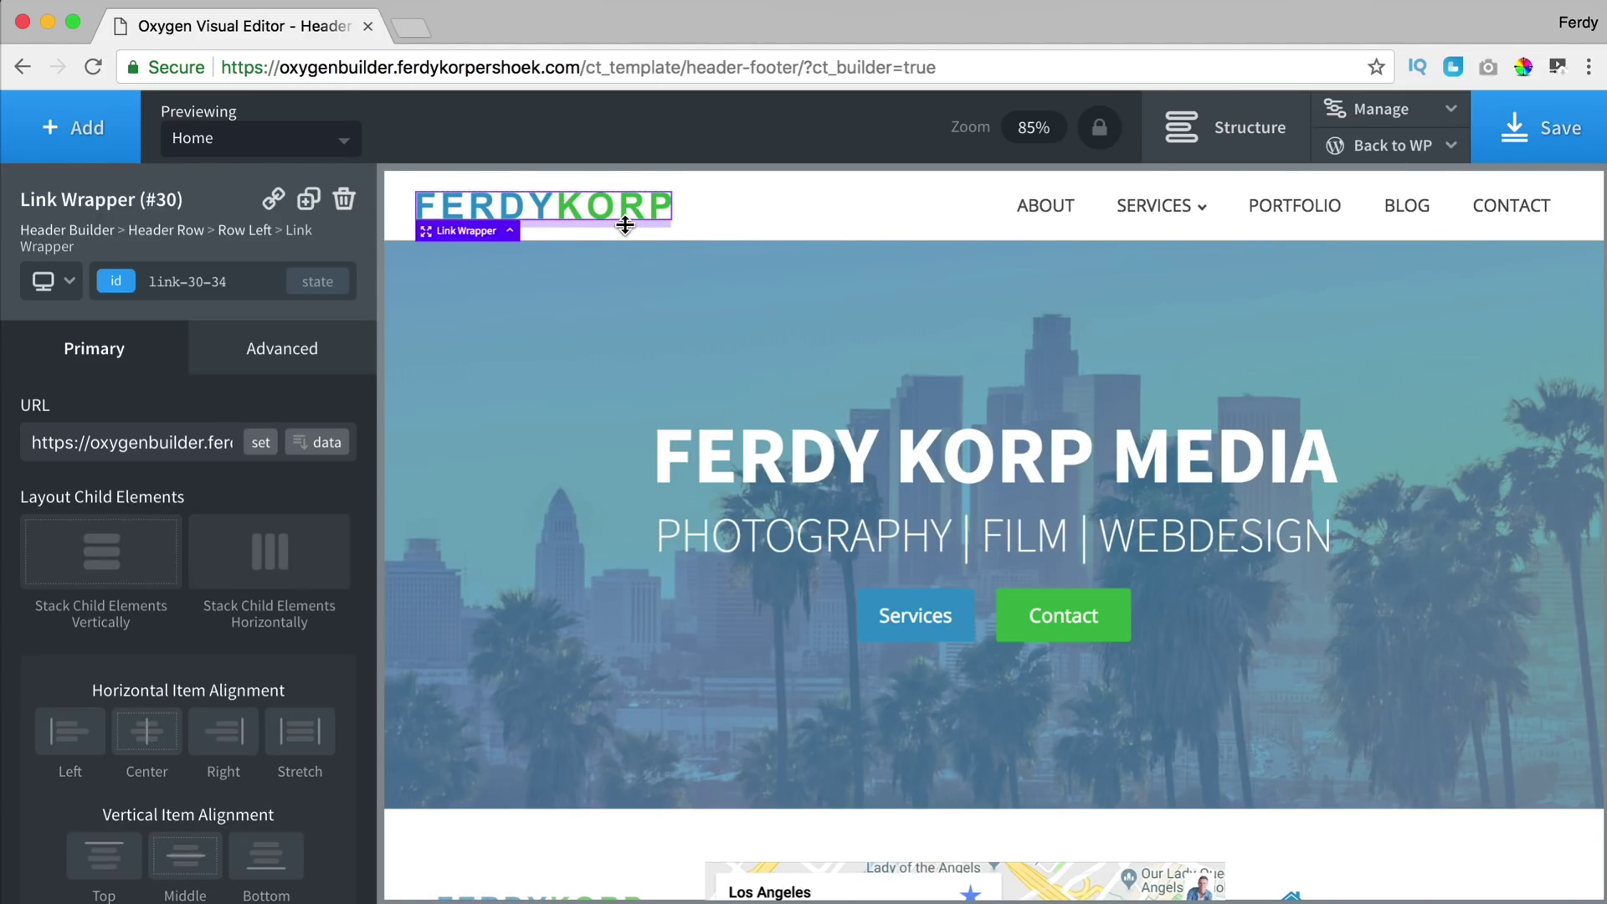
{"action": "triple_click", "coordinate": [117, 441]}
{"action": "left_click", "coordinate": [152, 408]}
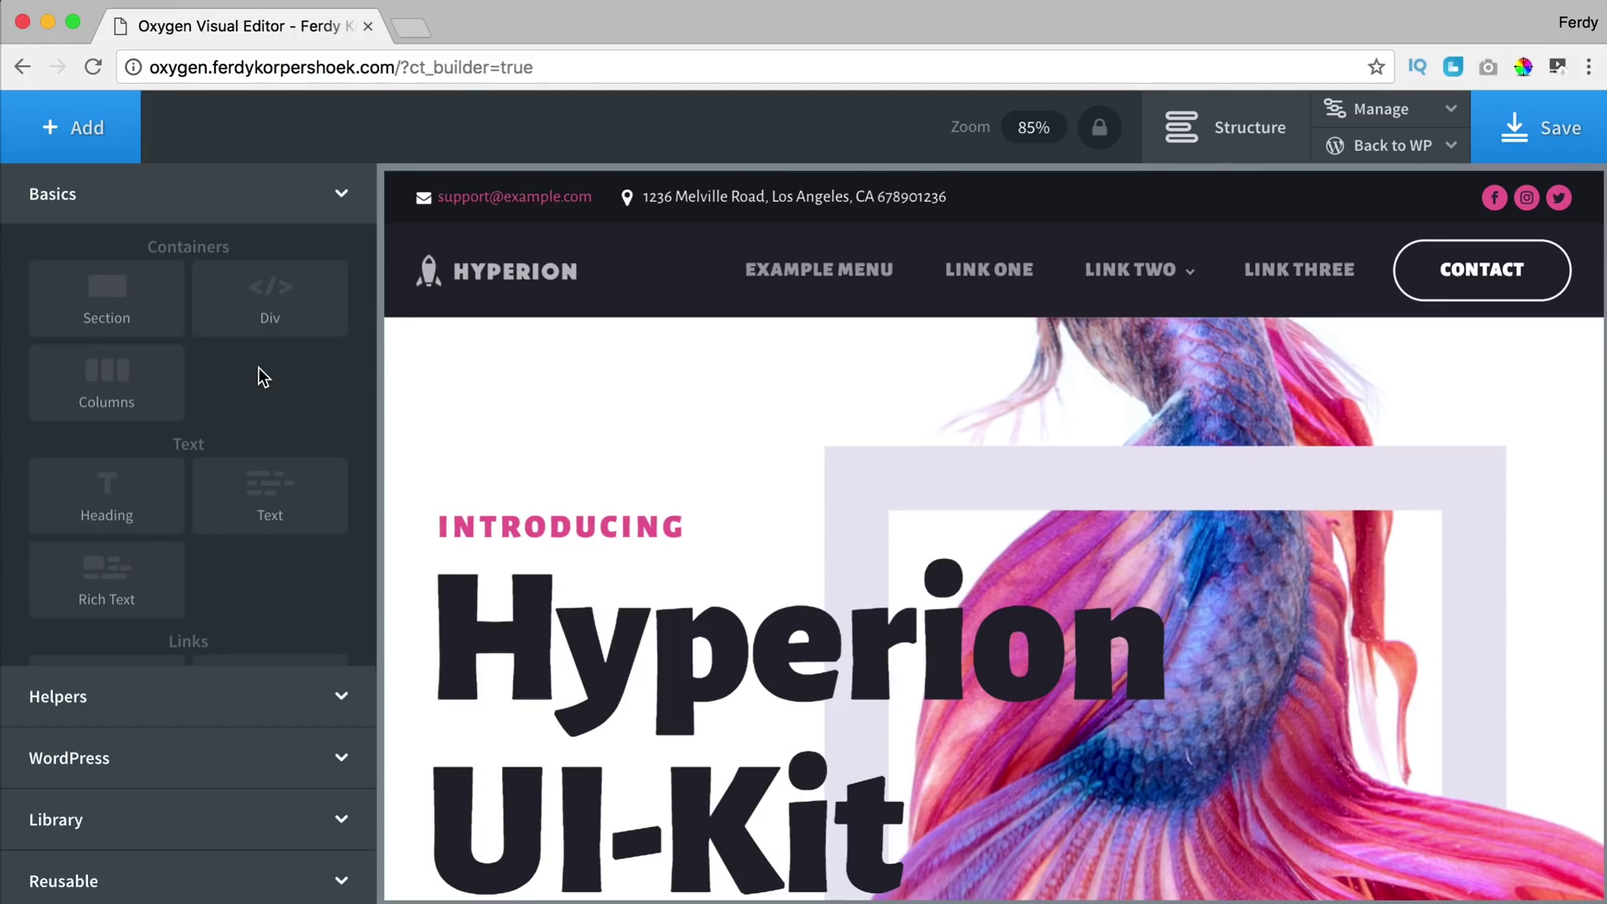
- Look through the basic elements available for adding, and look over the FERDYKORP home page down to its footer
{"action": "scroll", "coordinate": [172, 293], "scroll_direction": "down", "scroll_amount": 3}
{"action": "scroll", "coordinate": [188, 298], "scroll_direction": "up", "scroll_amount": 3}
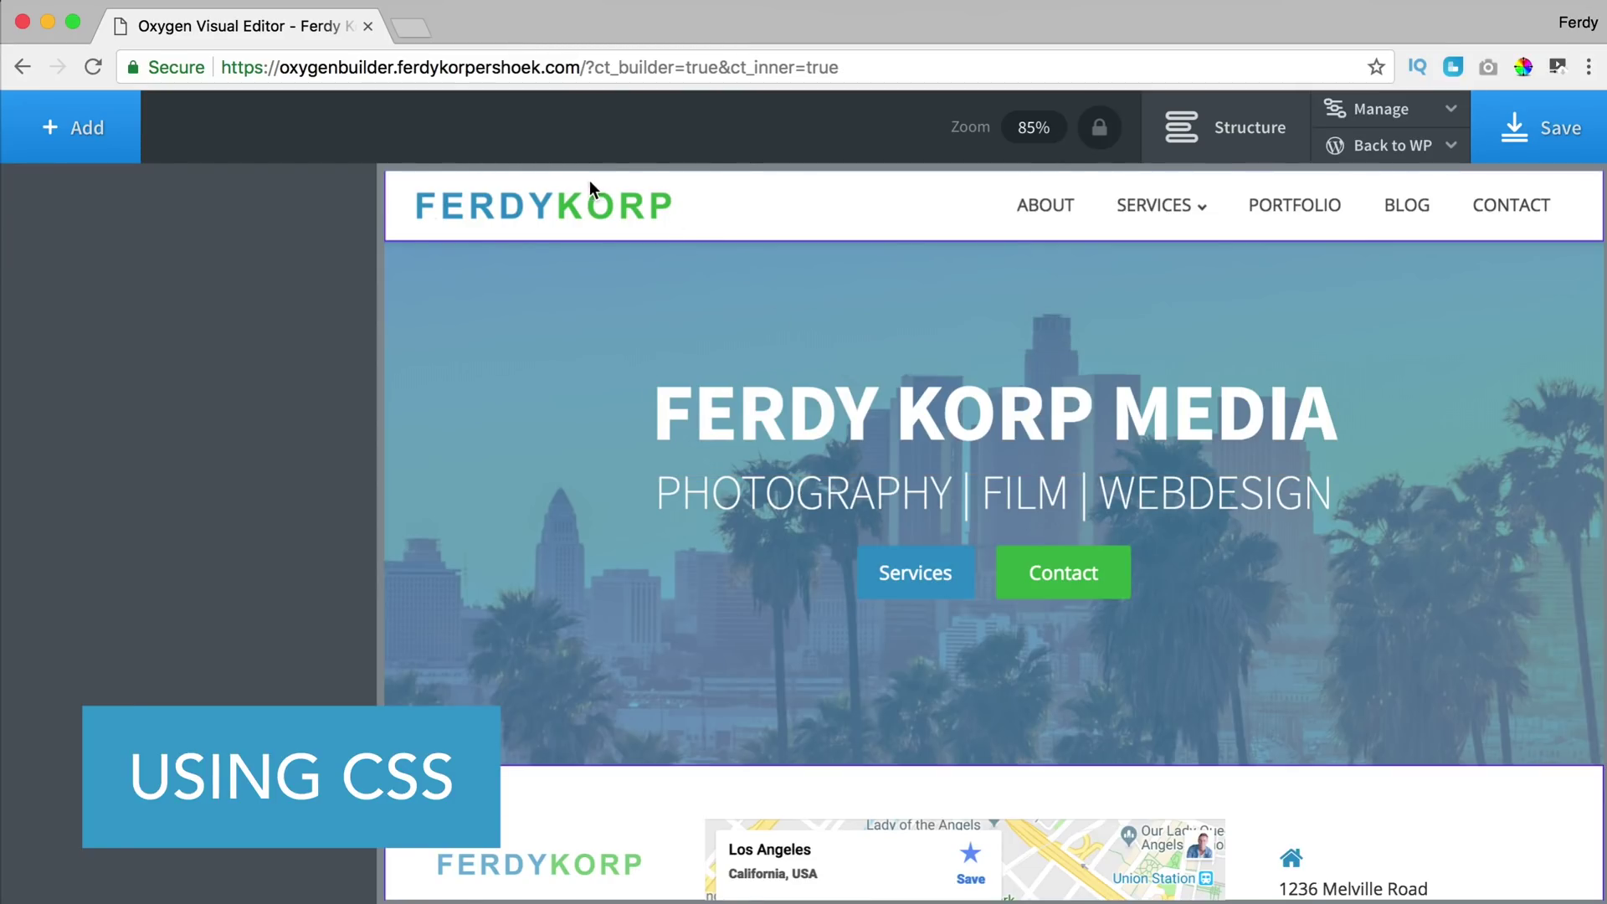
{"action": "scroll", "coordinate": [1356, 242], "scroll_direction": "down", "scroll_amount": 5}
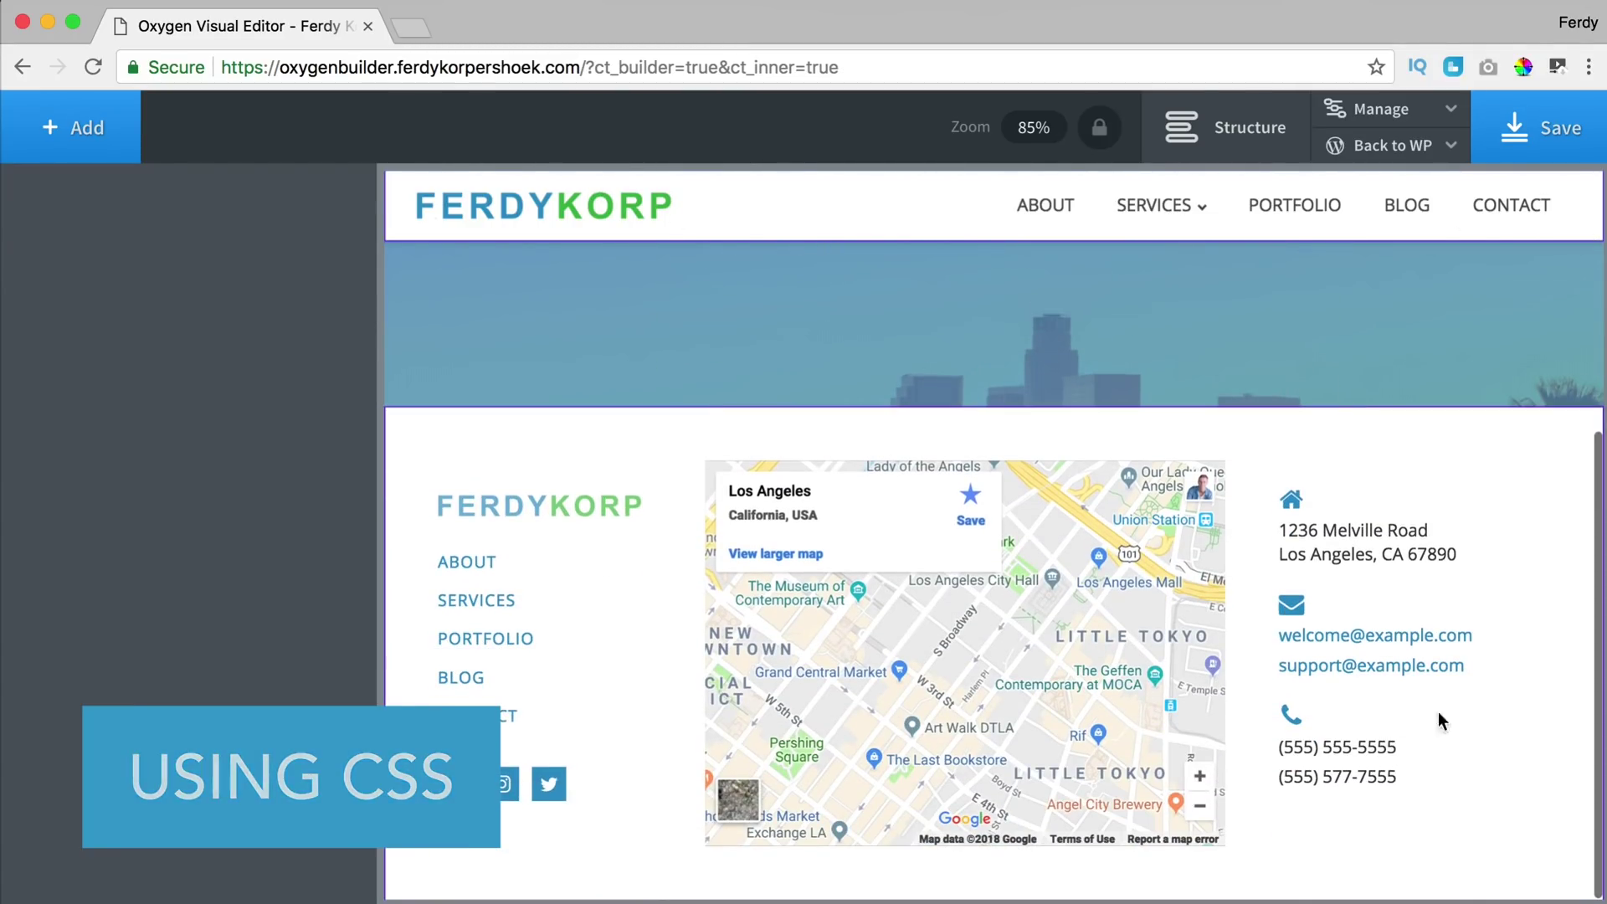
{"action": "scroll", "coordinate": [1289, 645], "scroll_direction": "up", "scroll_amount": 5}
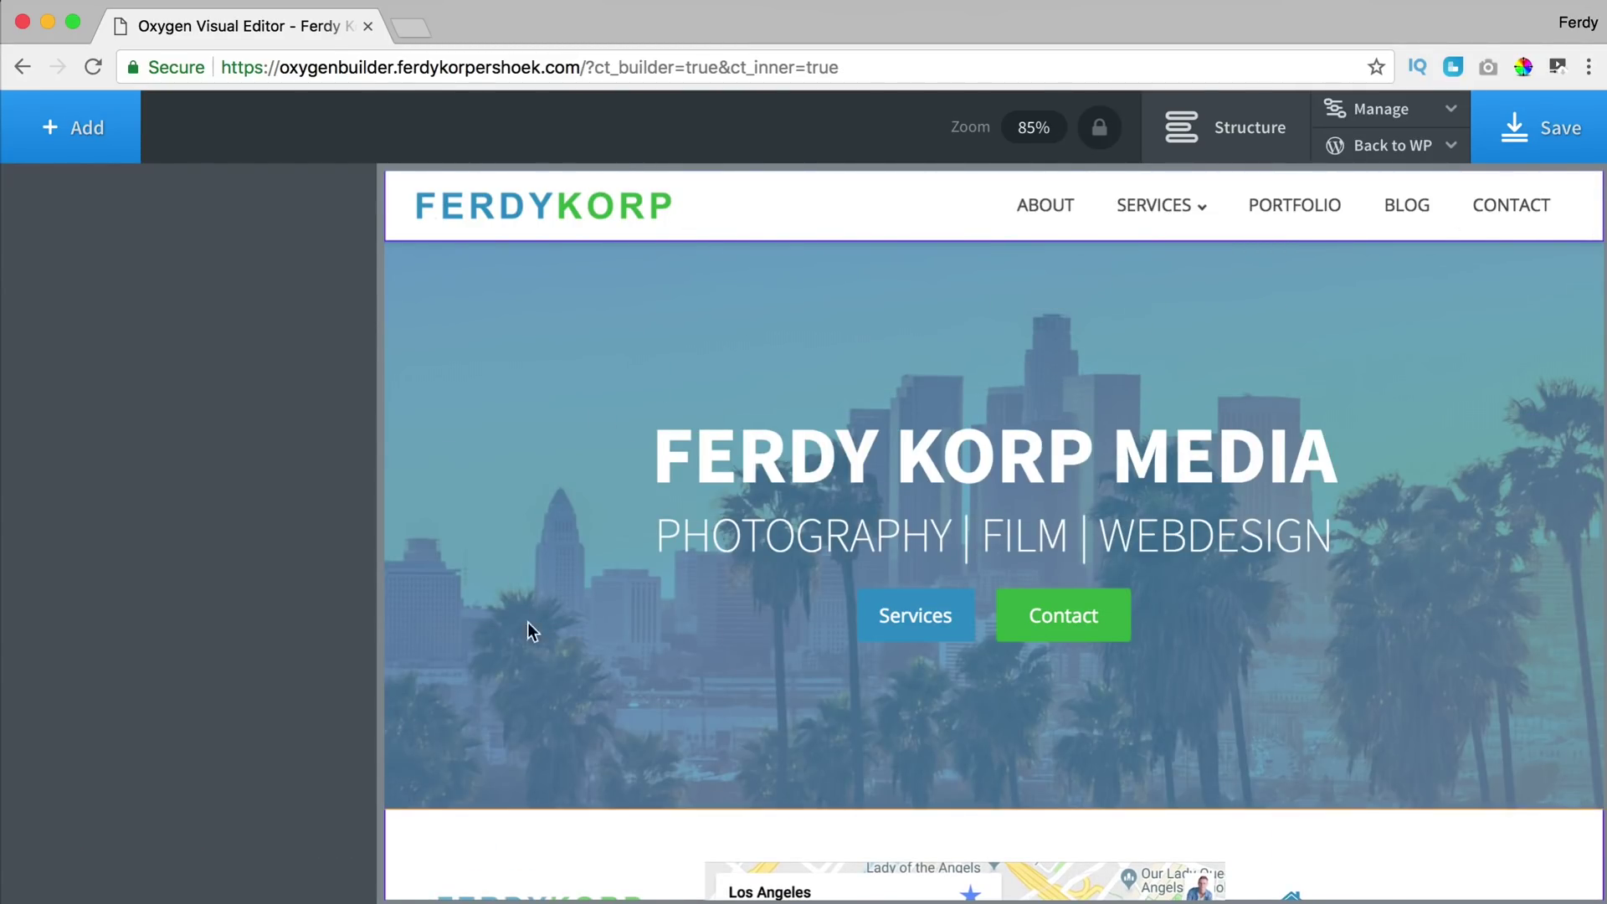
- Add a new section below the hero section and insert columns in it with the 33 33 33 layout
{"action": "left_click", "coordinate": [760, 345]}
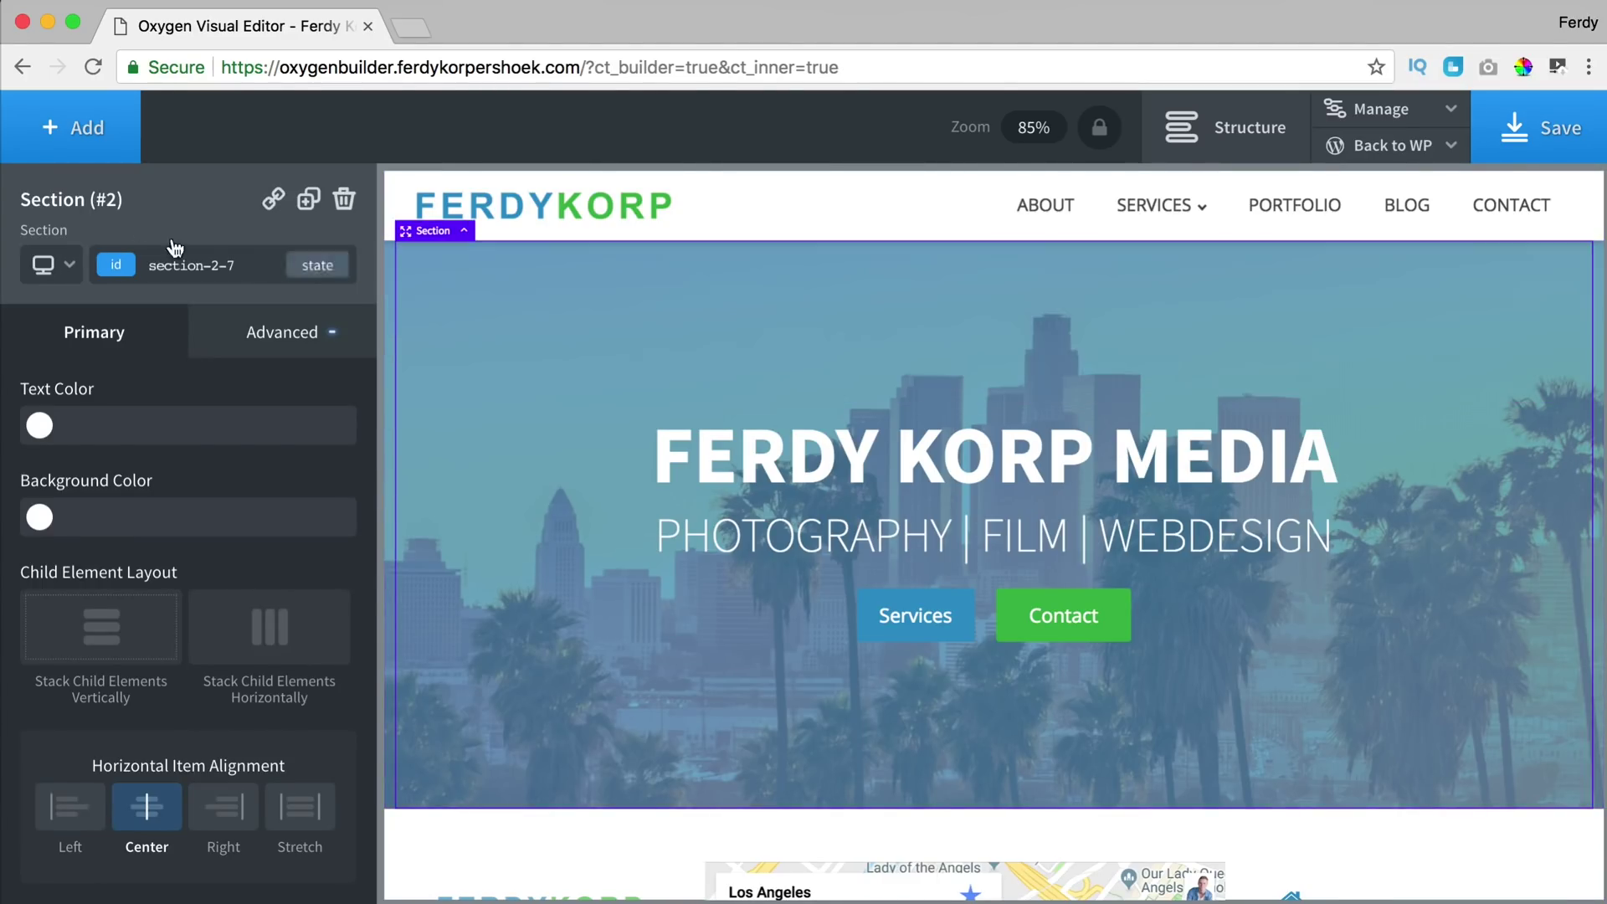
{"action": "left_click", "coordinate": [92, 135]}
{"action": "left_click", "coordinate": [108, 294]}
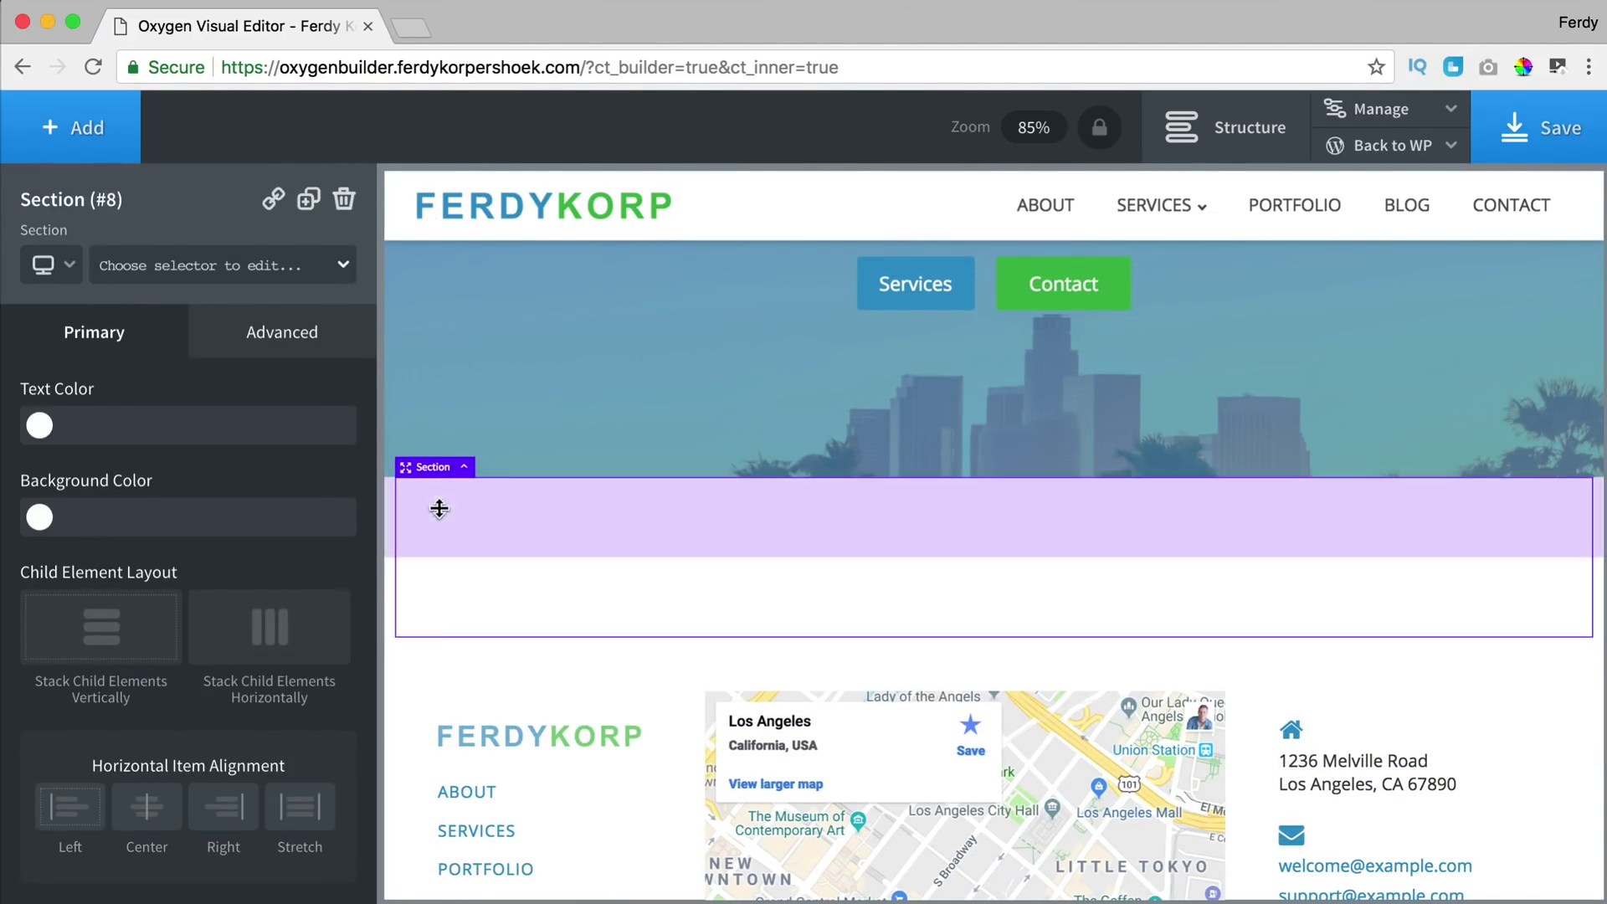
{"action": "left_click", "coordinate": [77, 142]}
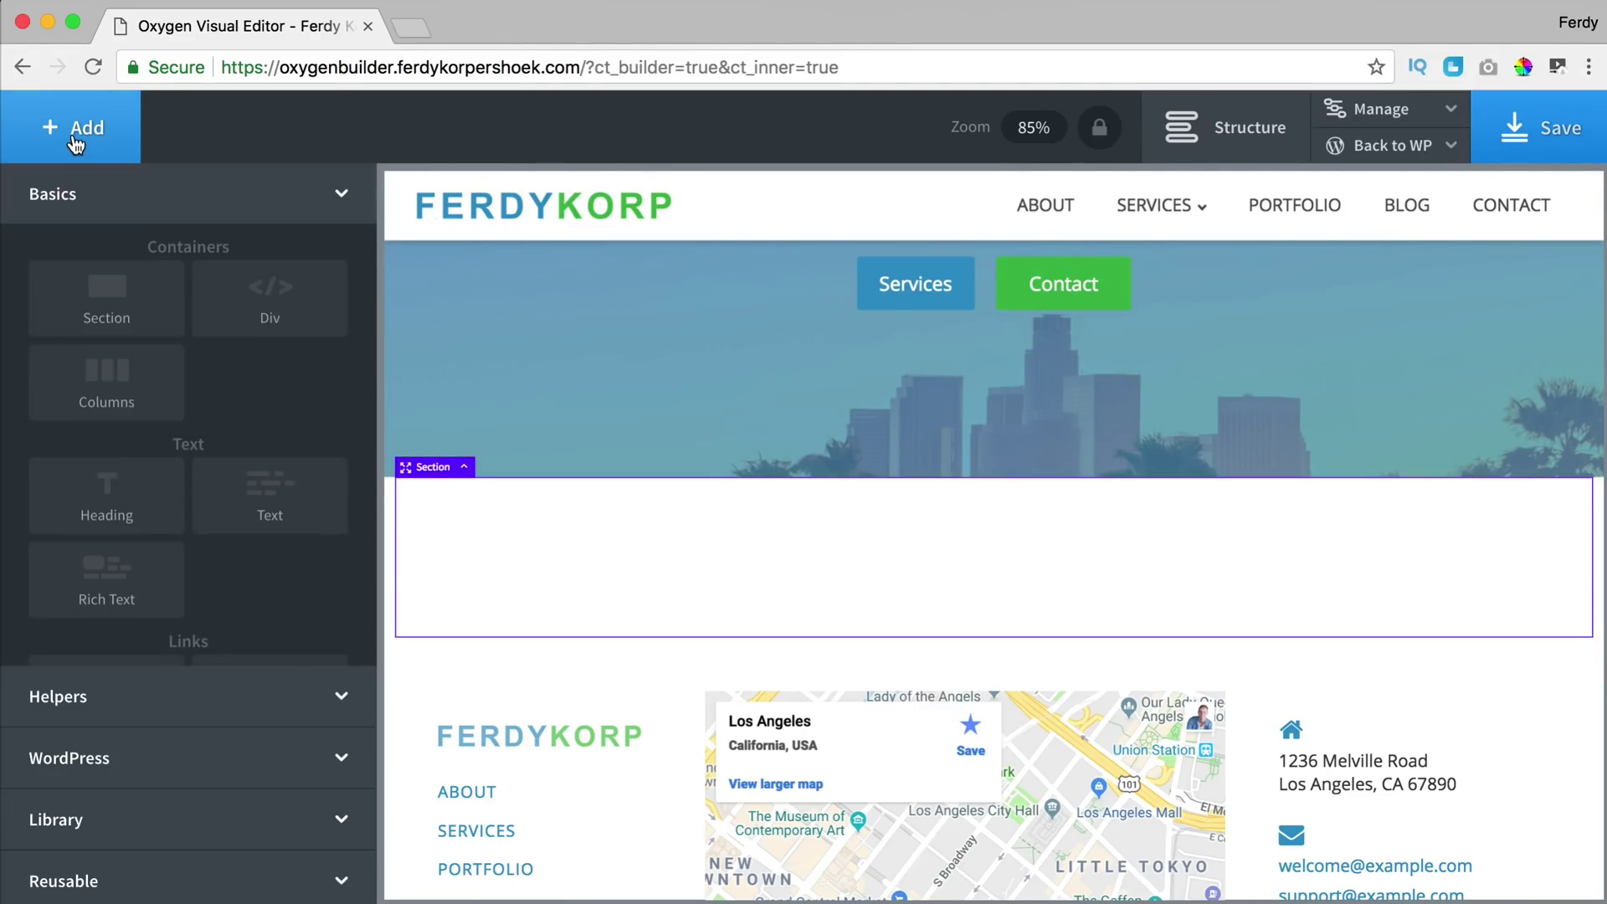
{"action": "left_click", "coordinate": [116, 379]}
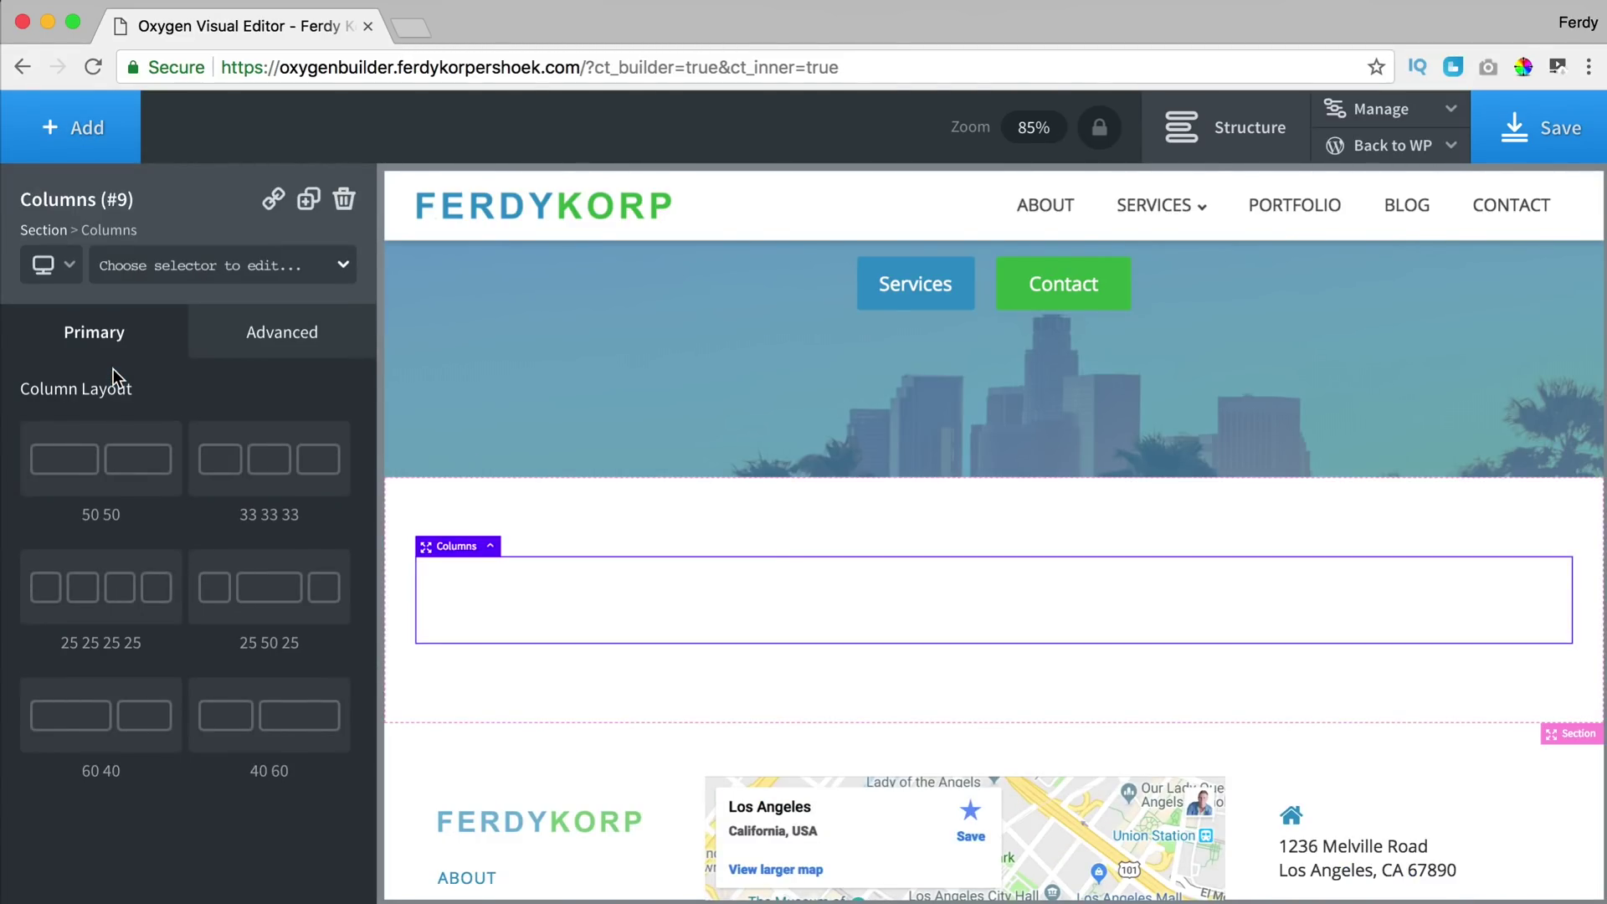
{"action": "left_click", "coordinate": [269, 456]}
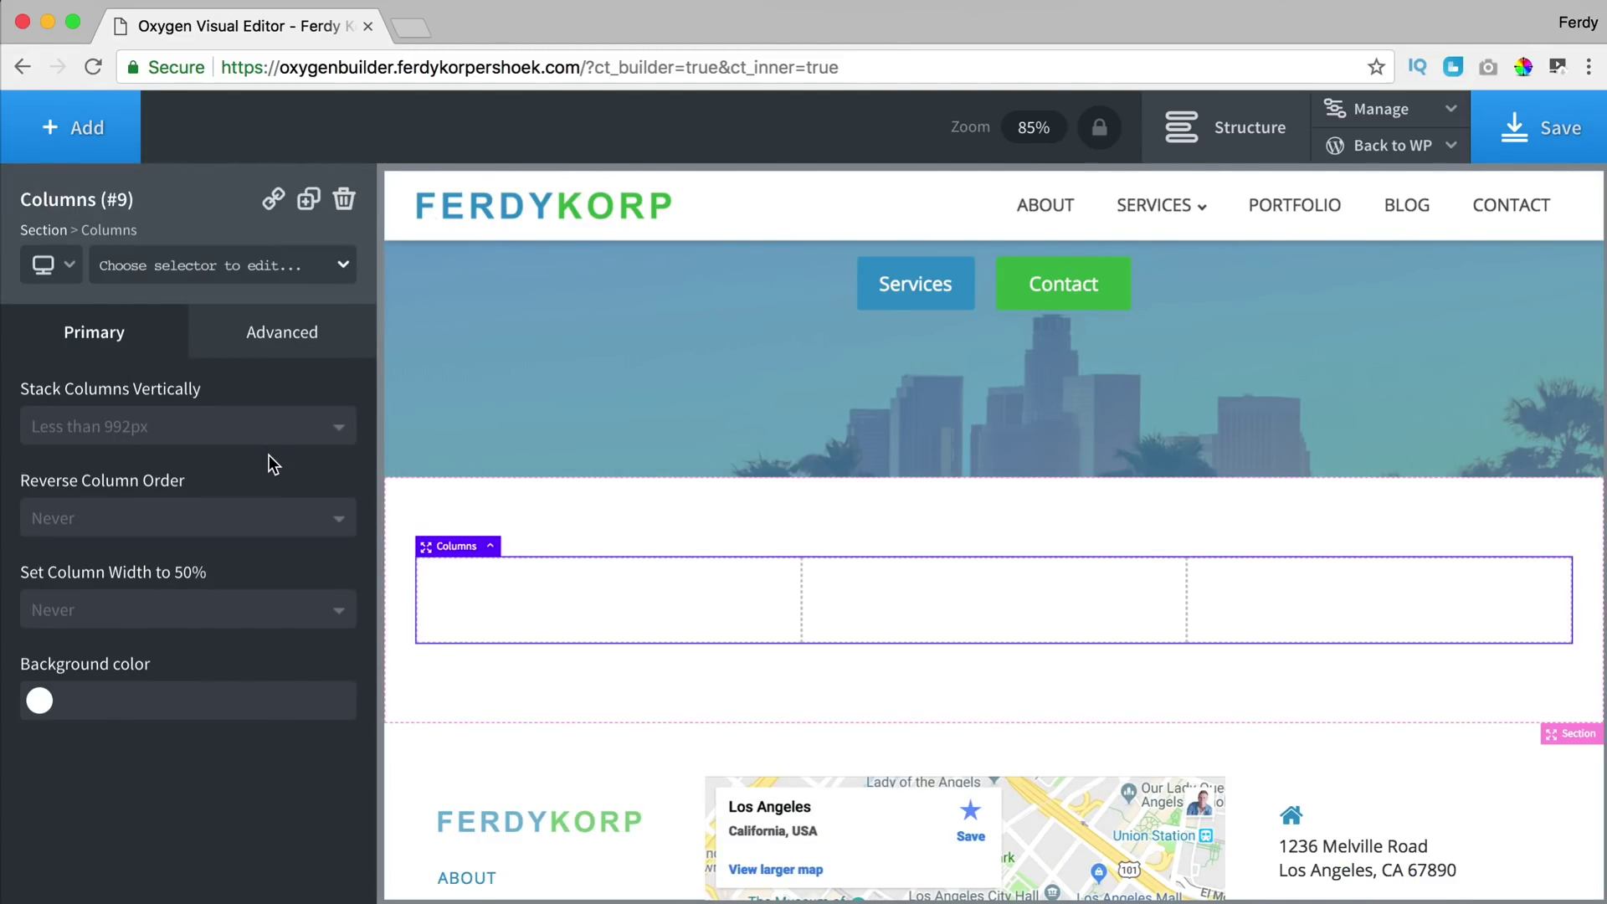
- Add an Icon element to the first column of the new section, with a Heading element below it
{"action": "left_click", "coordinate": [84, 145]}
{"action": "scroll", "coordinate": [248, 374], "scroll_direction": "down", "scroll_amount": 5}
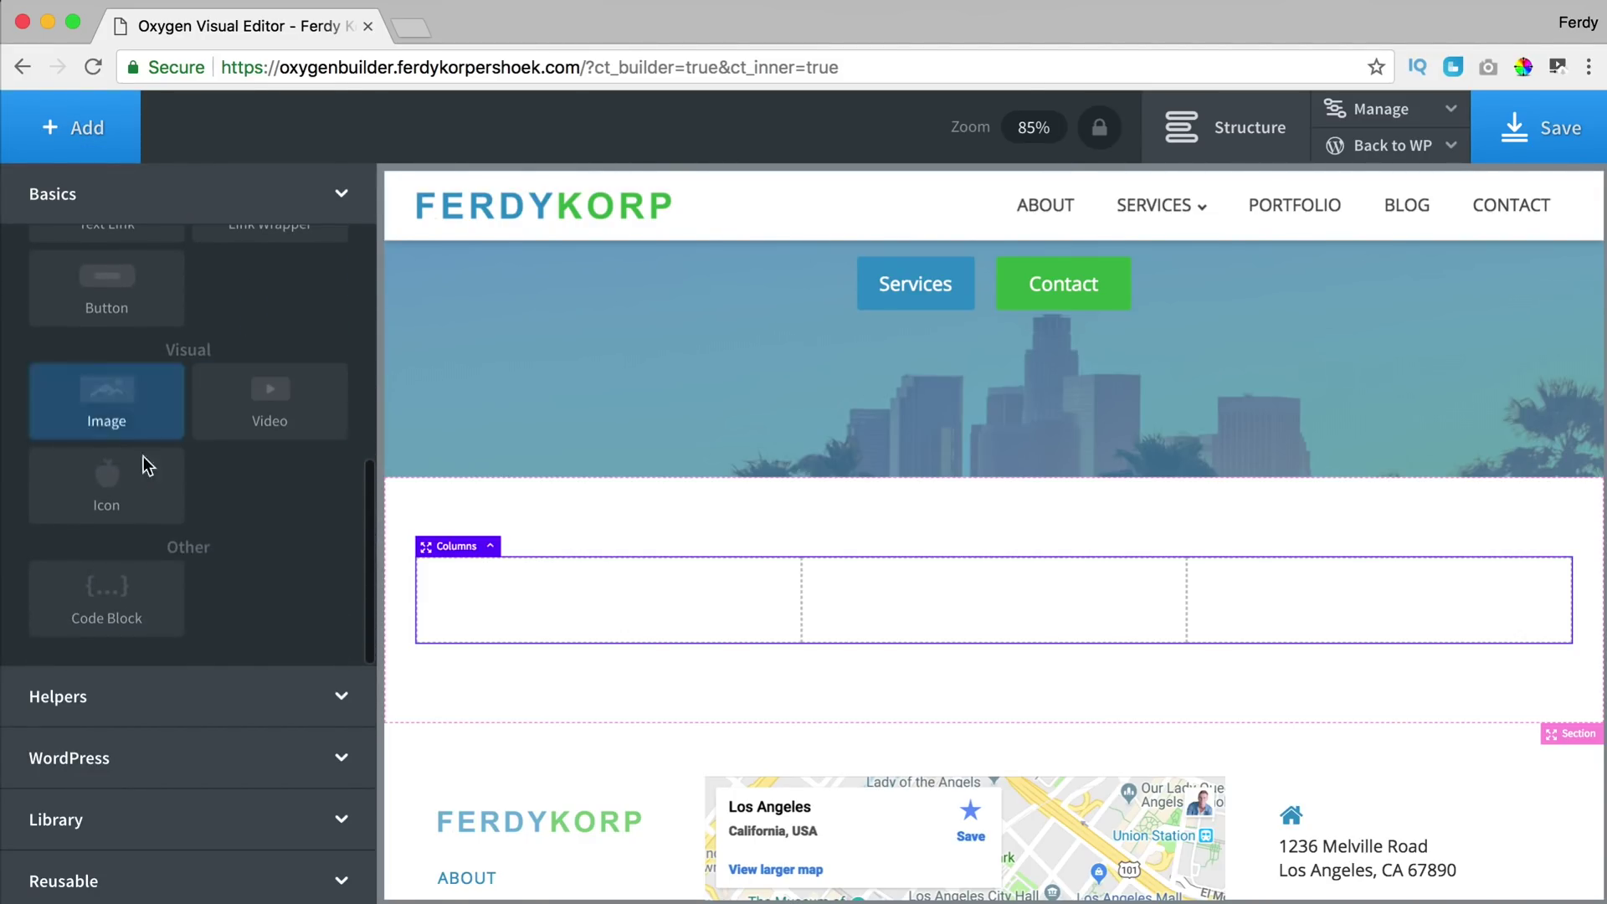
{"action": "left_click", "coordinate": [106, 479]}
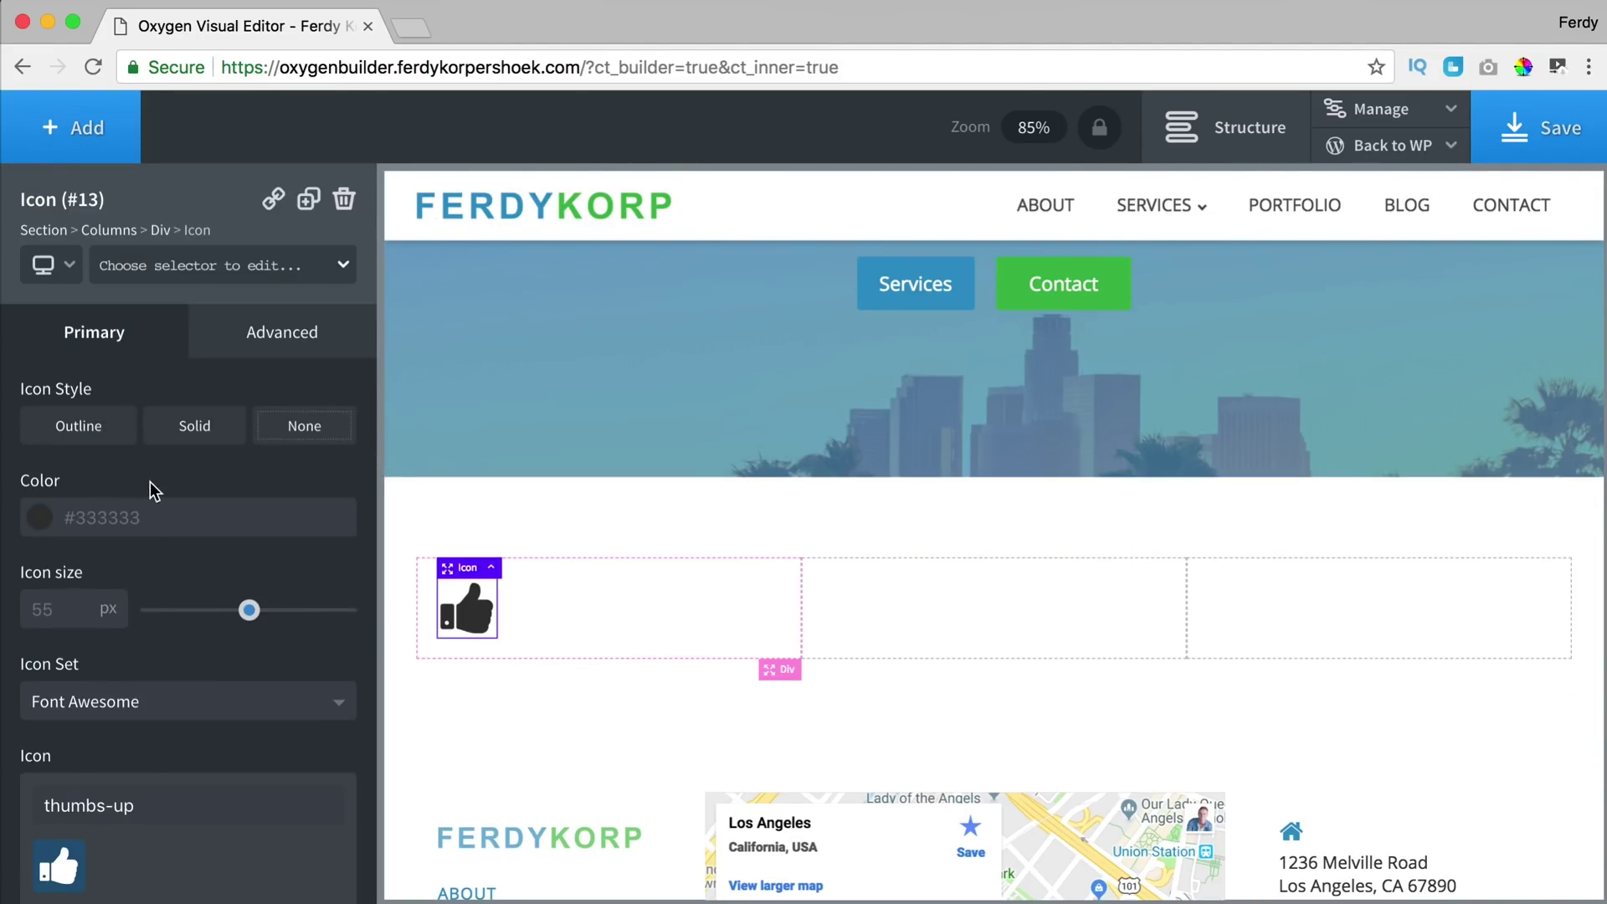
{"action": "left_click", "coordinate": [73, 127]}
{"action": "scroll", "coordinate": [125, 324], "scroll_direction": "up", "scroll_amount": 3}
{"action": "scroll", "coordinate": [117, 335], "scroll_direction": "up", "scroll_amount": 4}
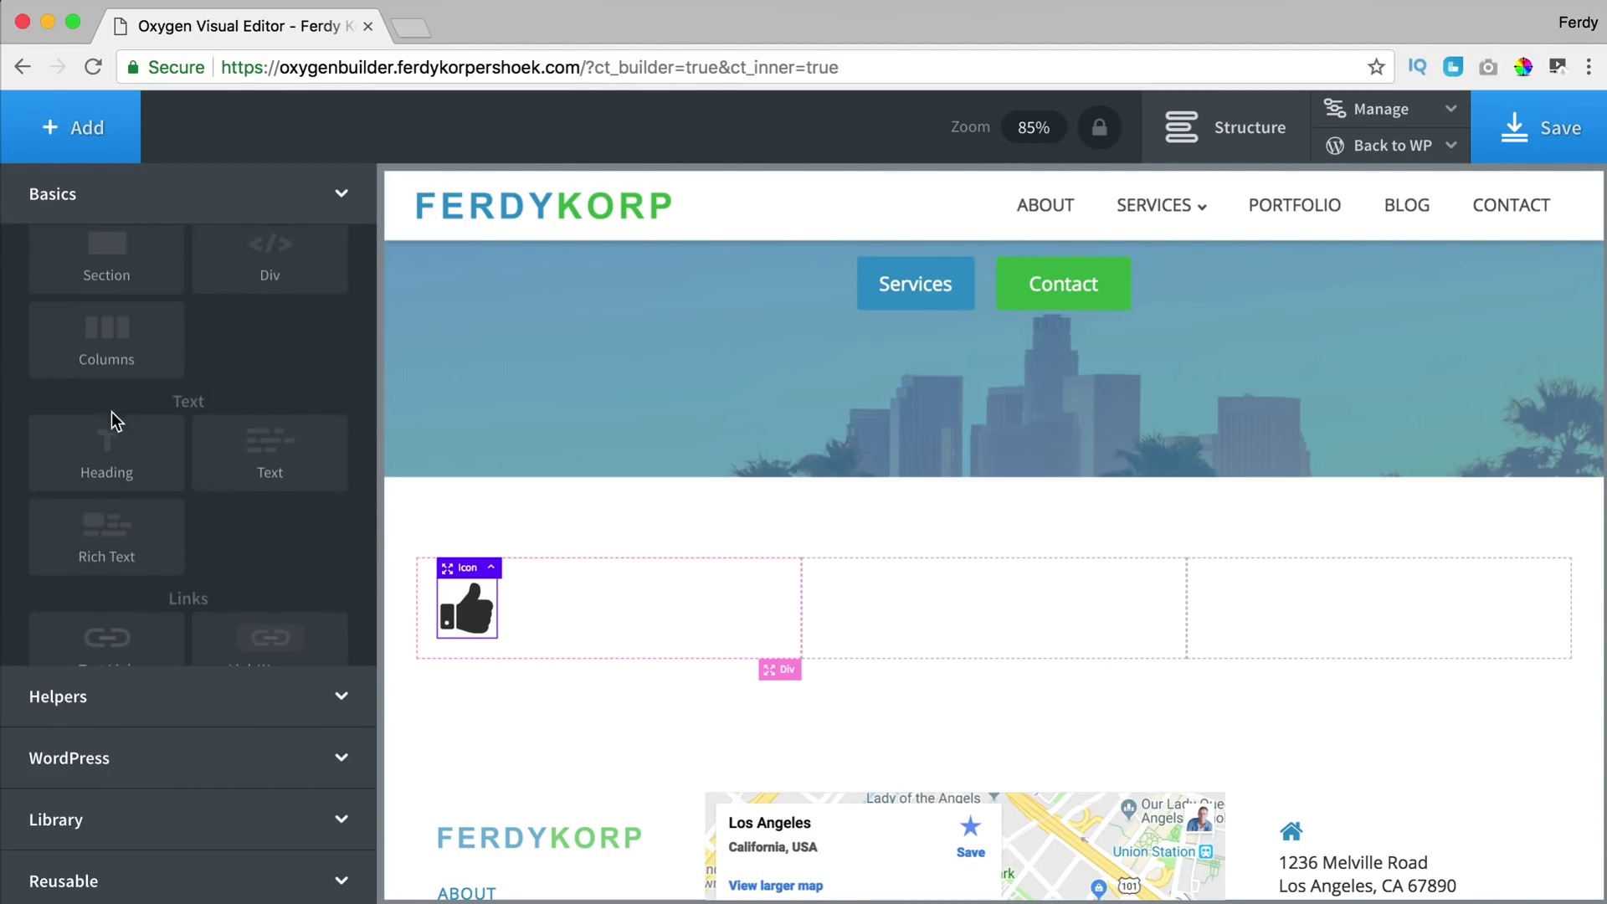
{"action": "left_click", "coordinate": [125, 431]}
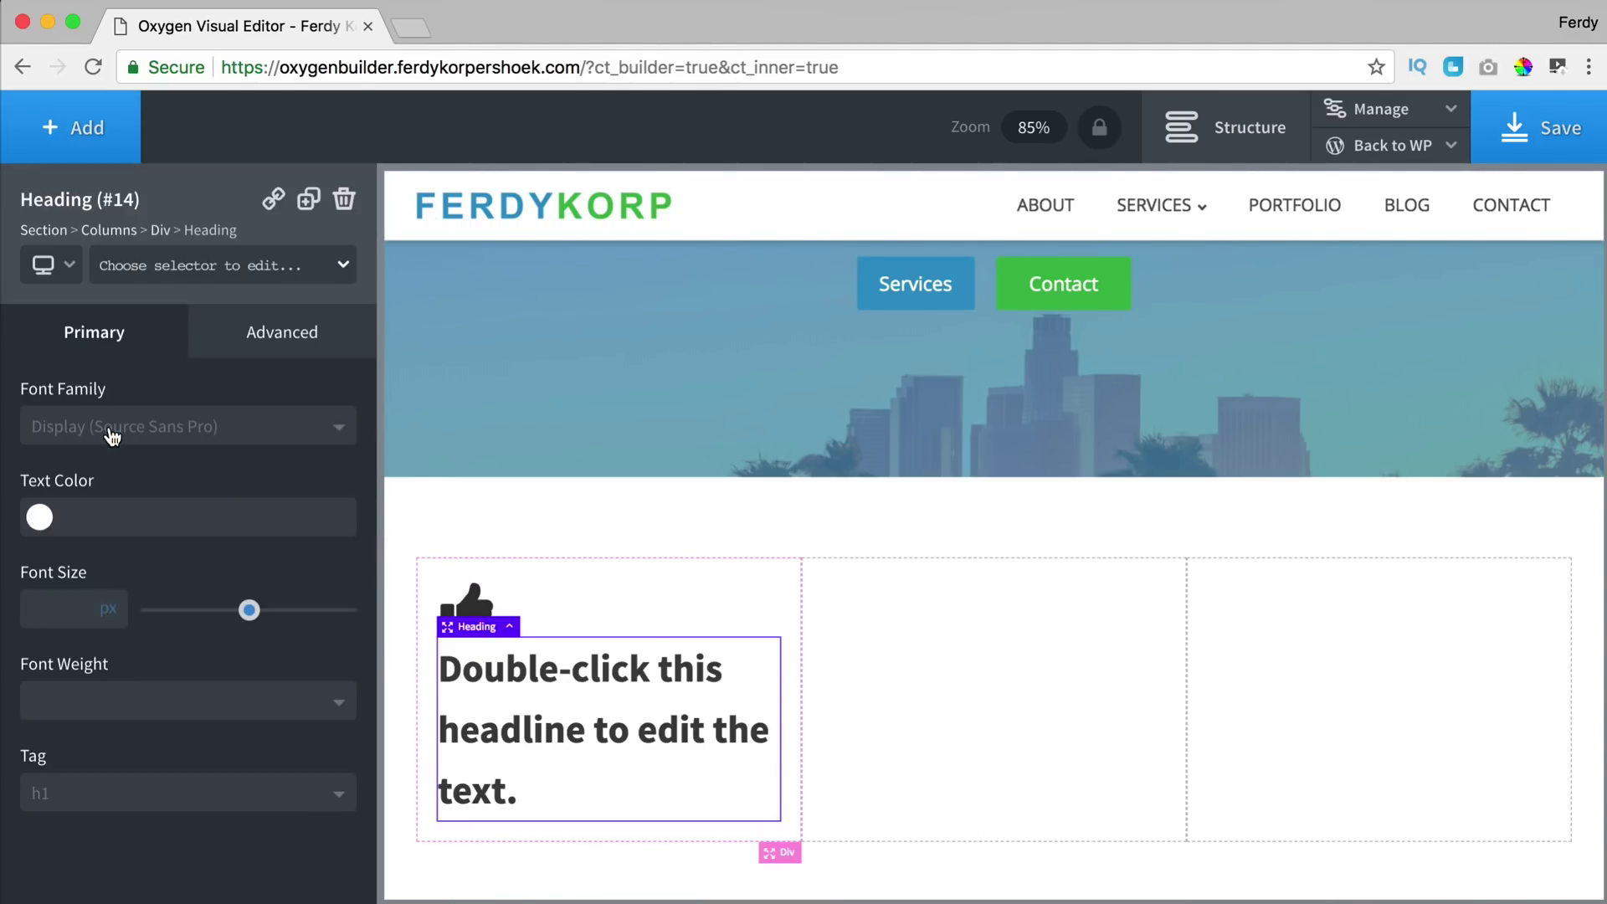
- Add a Text element below the heading in the first column
{"action": "left_click", "coordinate": [74, 128]}
{"action": "scroll", "coordinate": [109, 432], "scroll_direction": "down", "scroll_amount": 1}
{"action": "left_click", "coordinate": [270, 402]}
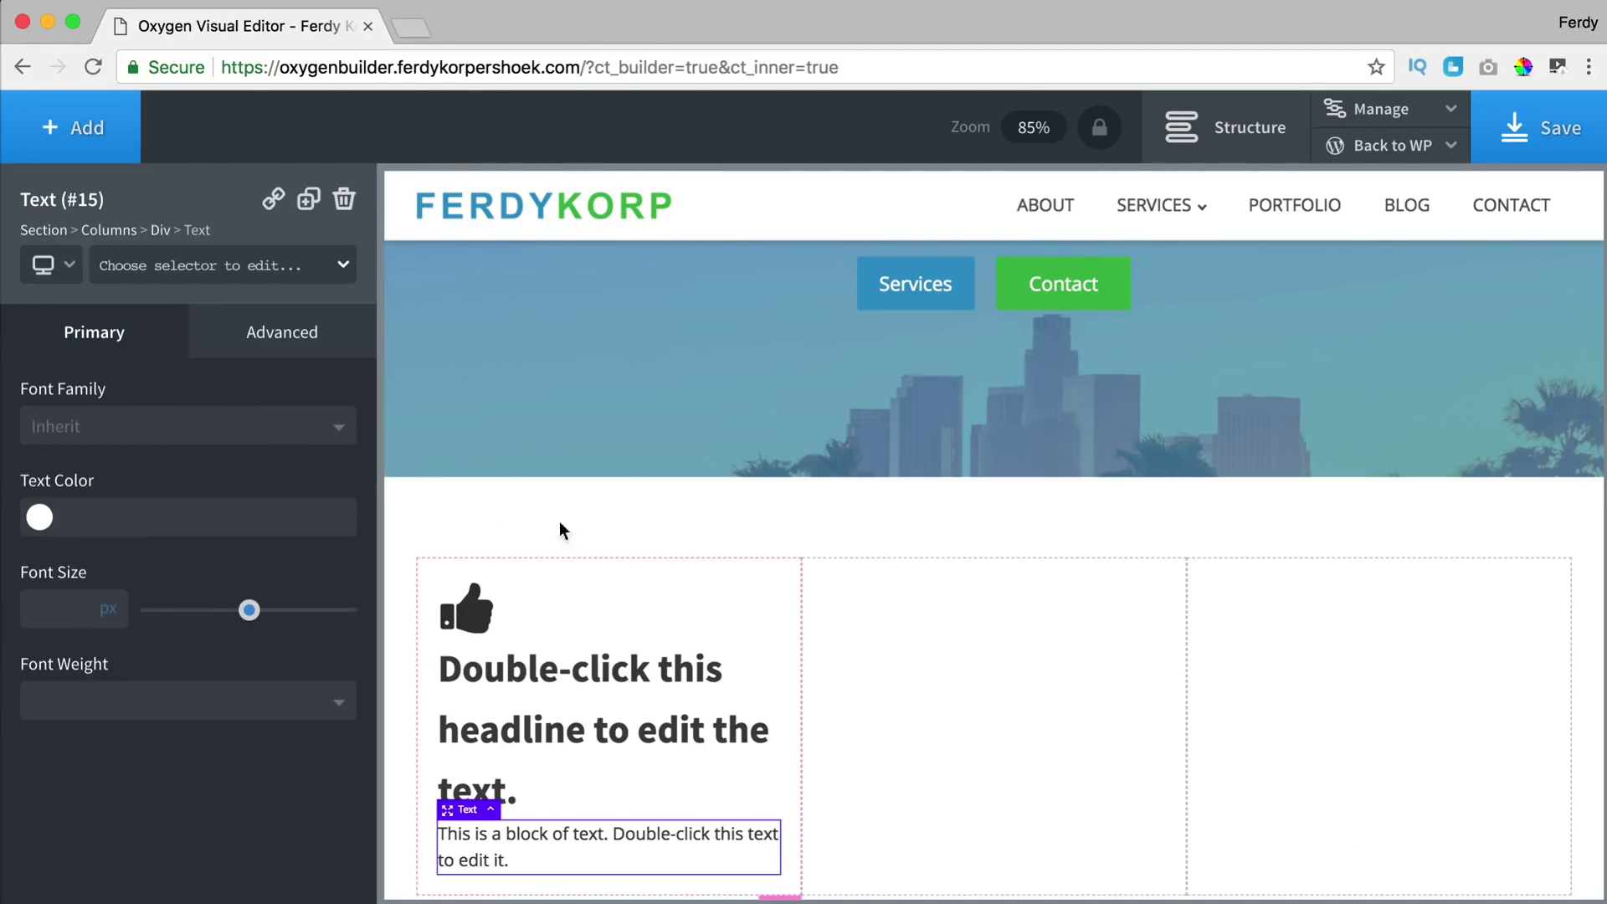
{"action": "scroll", "coordinate": [692, 549], "scroll_direction": "down", "scroll_amount": 5}
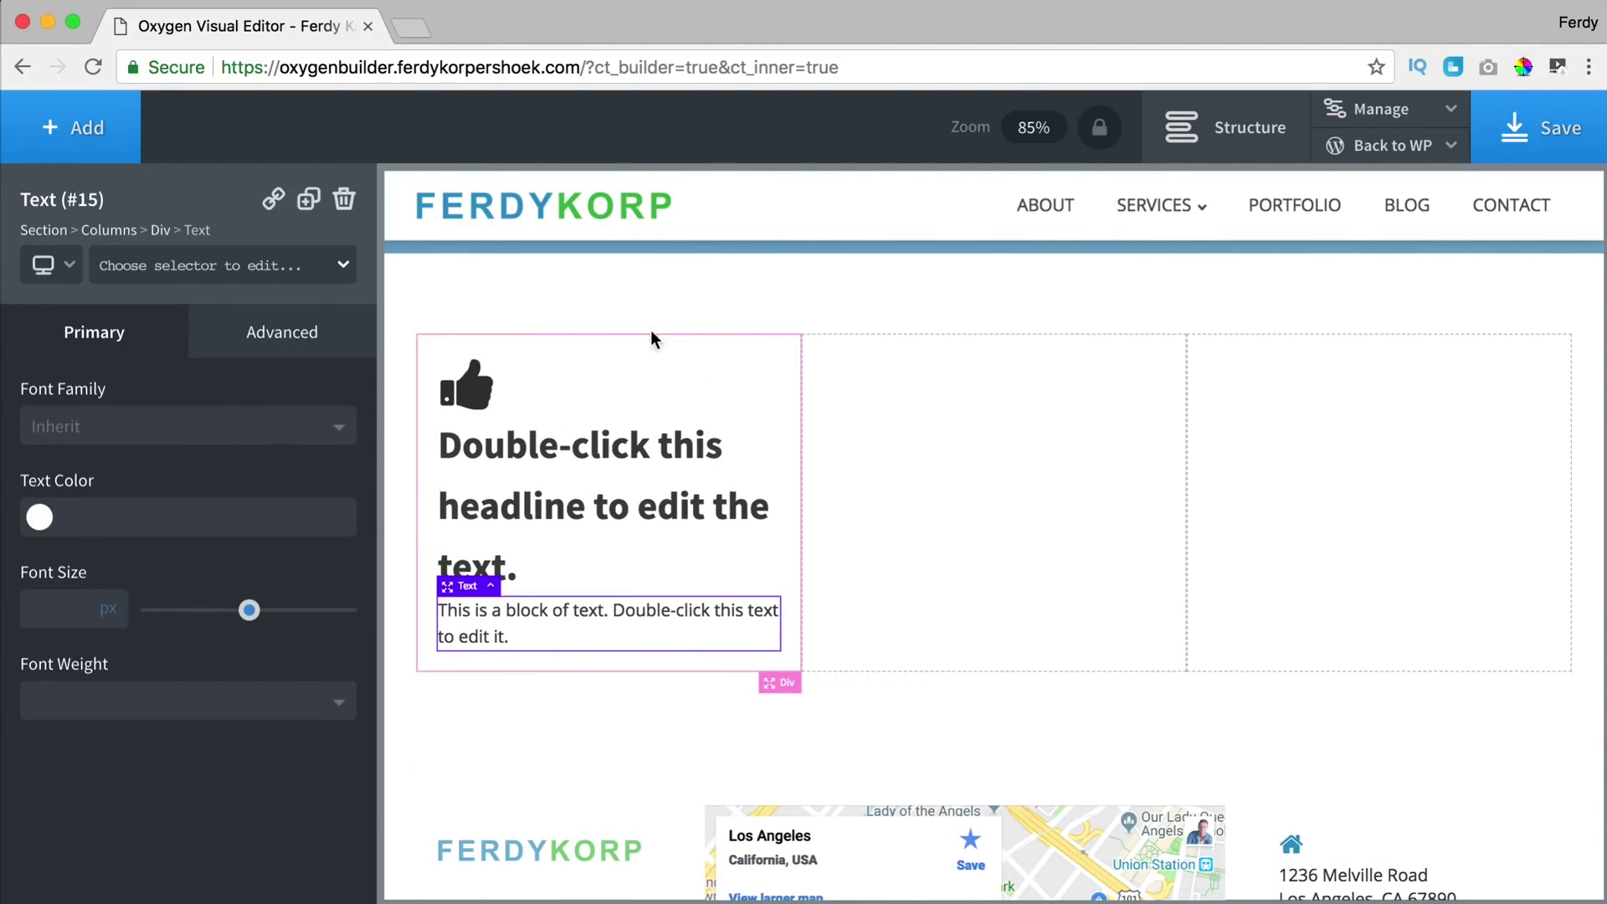
- Center the child elements of the first column horizontally
{"action": "left_click", "coordinate": [479, 391]}
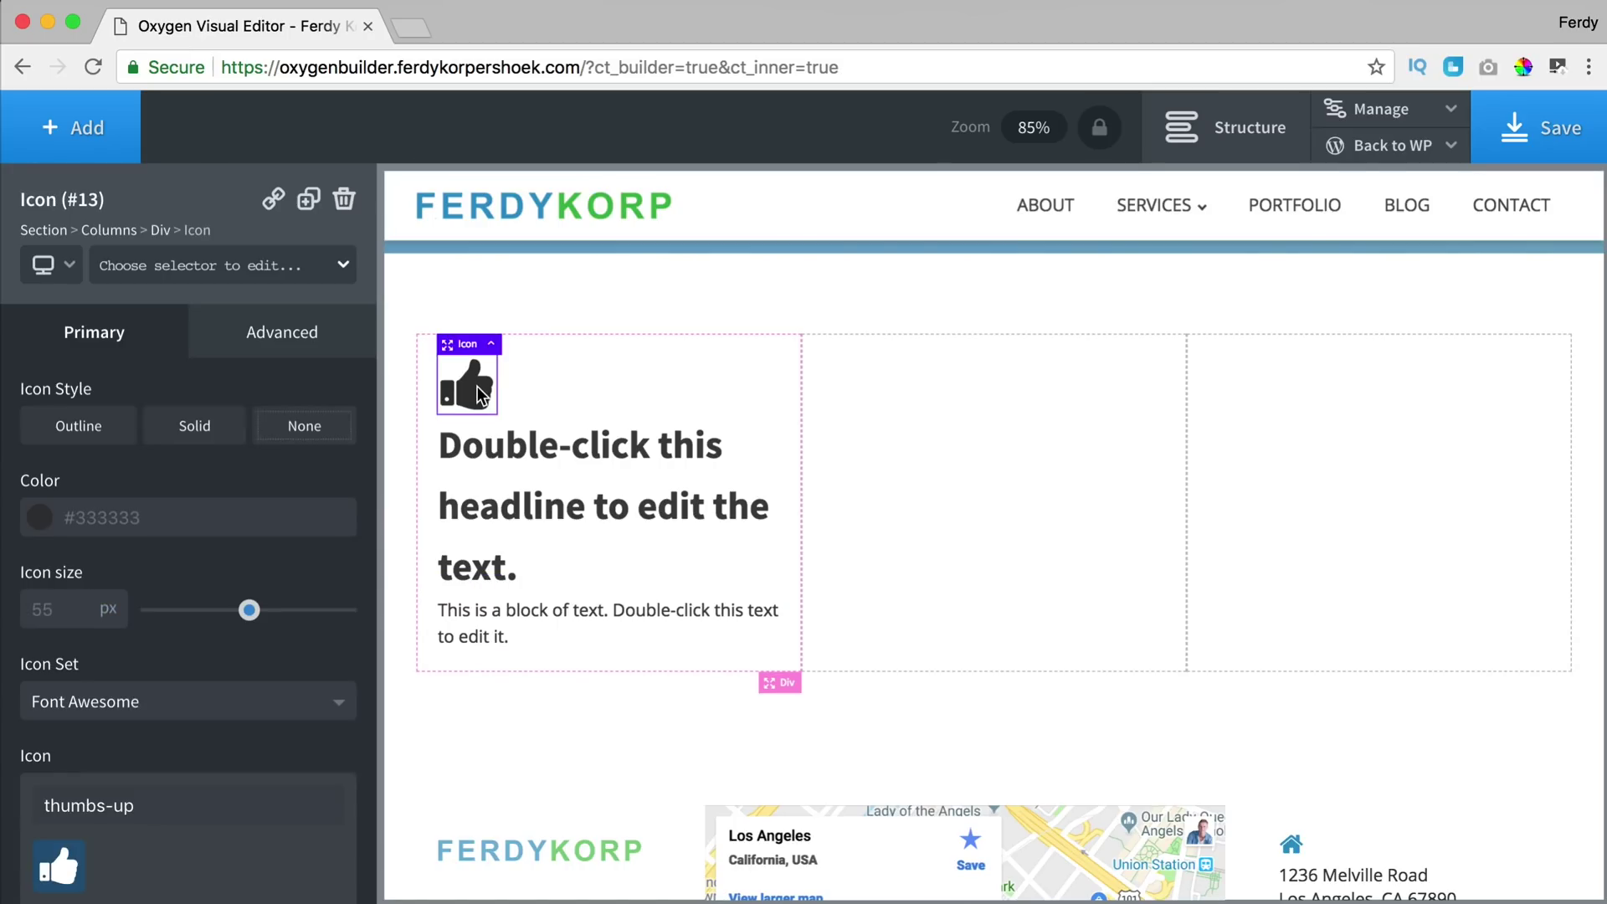
{"action": "left_click", "coordinate": [663, 381]}
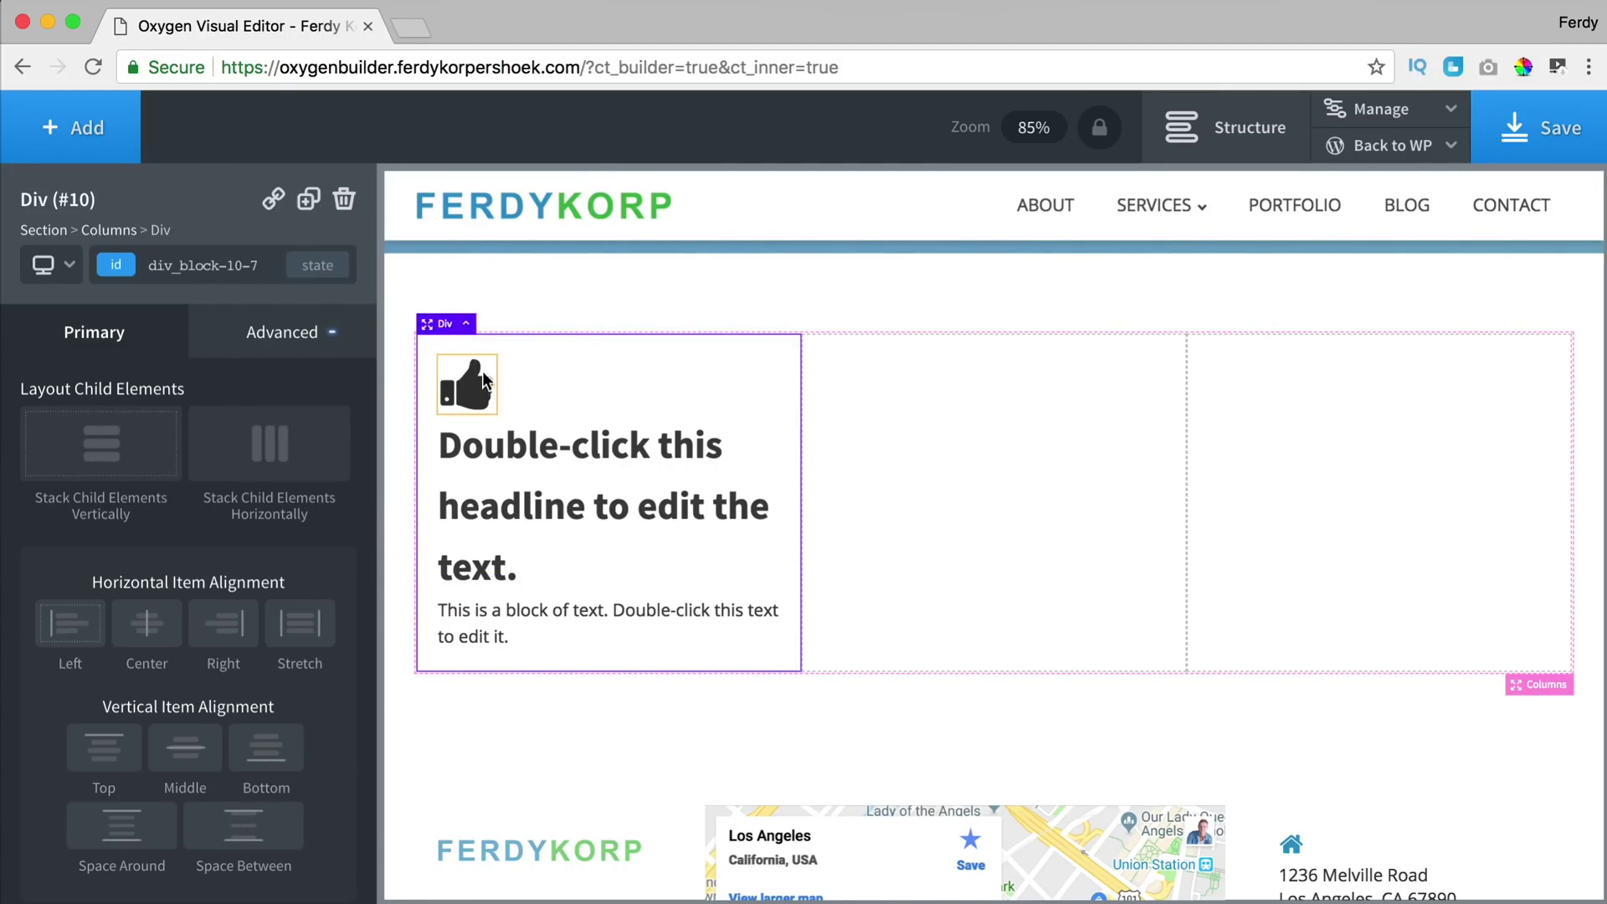
{"action": "left_click", "coordinate": [1236, 141]}
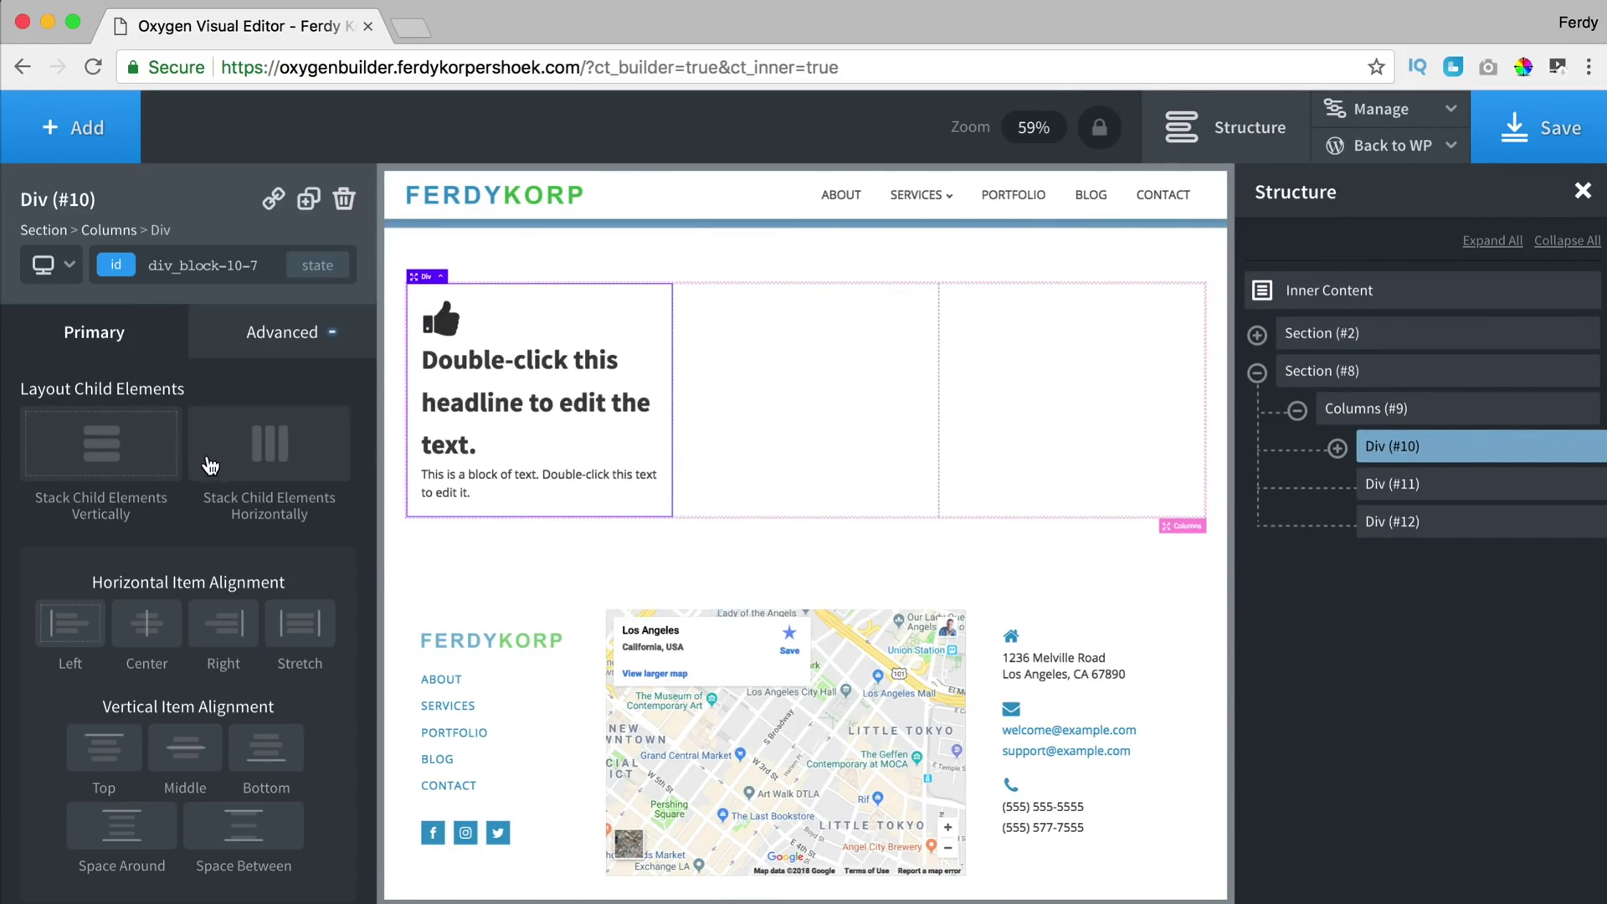
{"action": "left_click", "coordinate": [146, 623]}
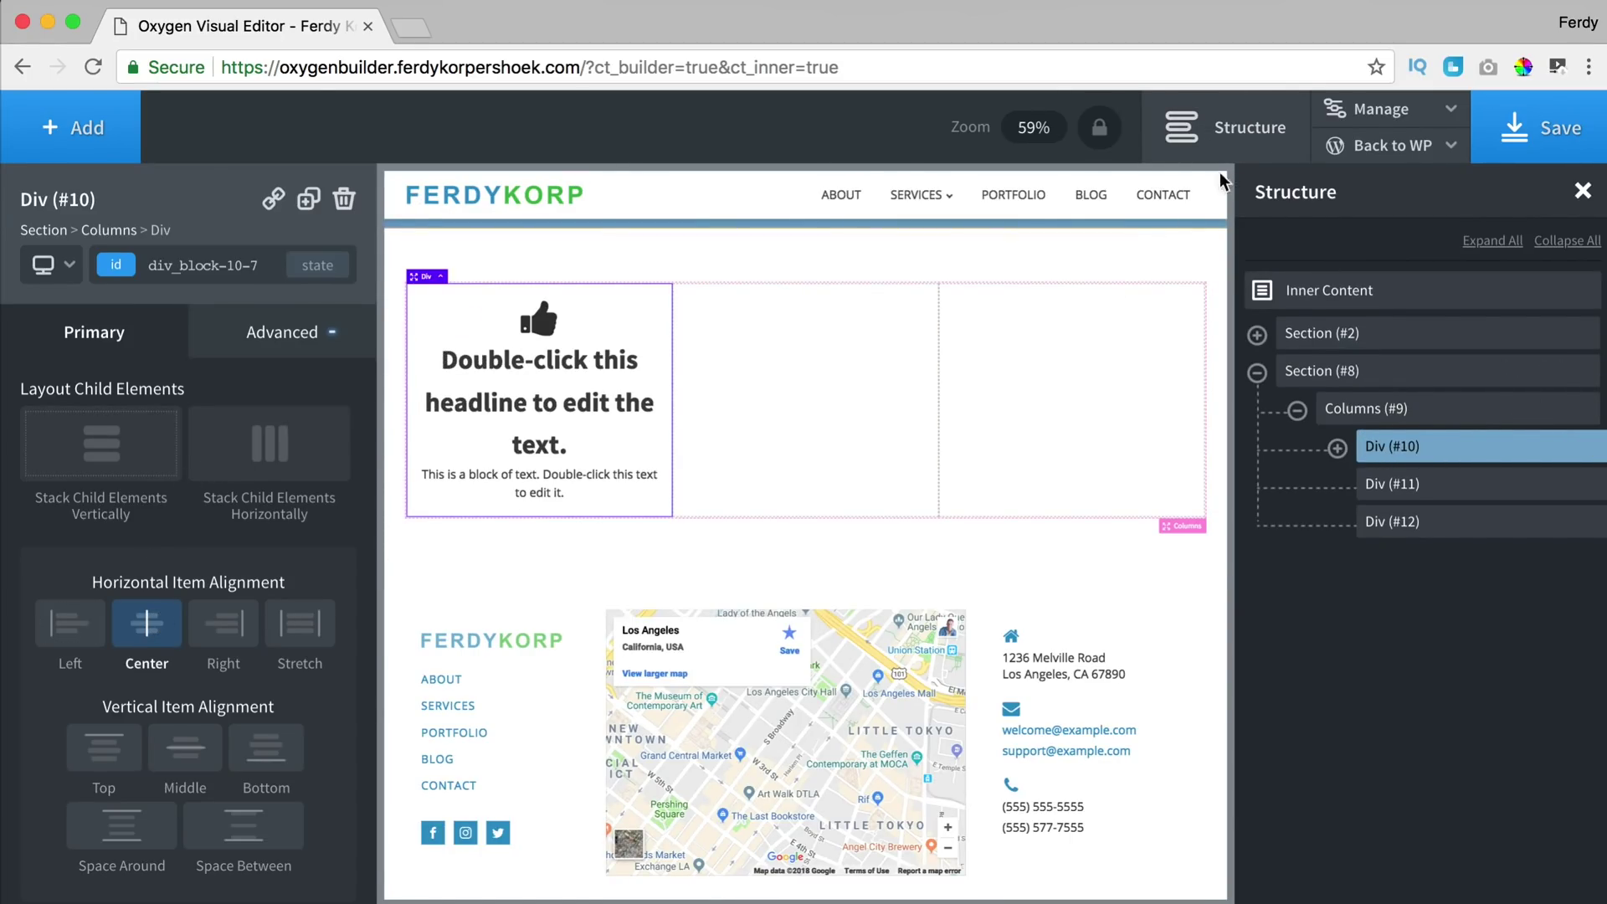
{"action": "left_click", "coordinate": [1226, 128]}
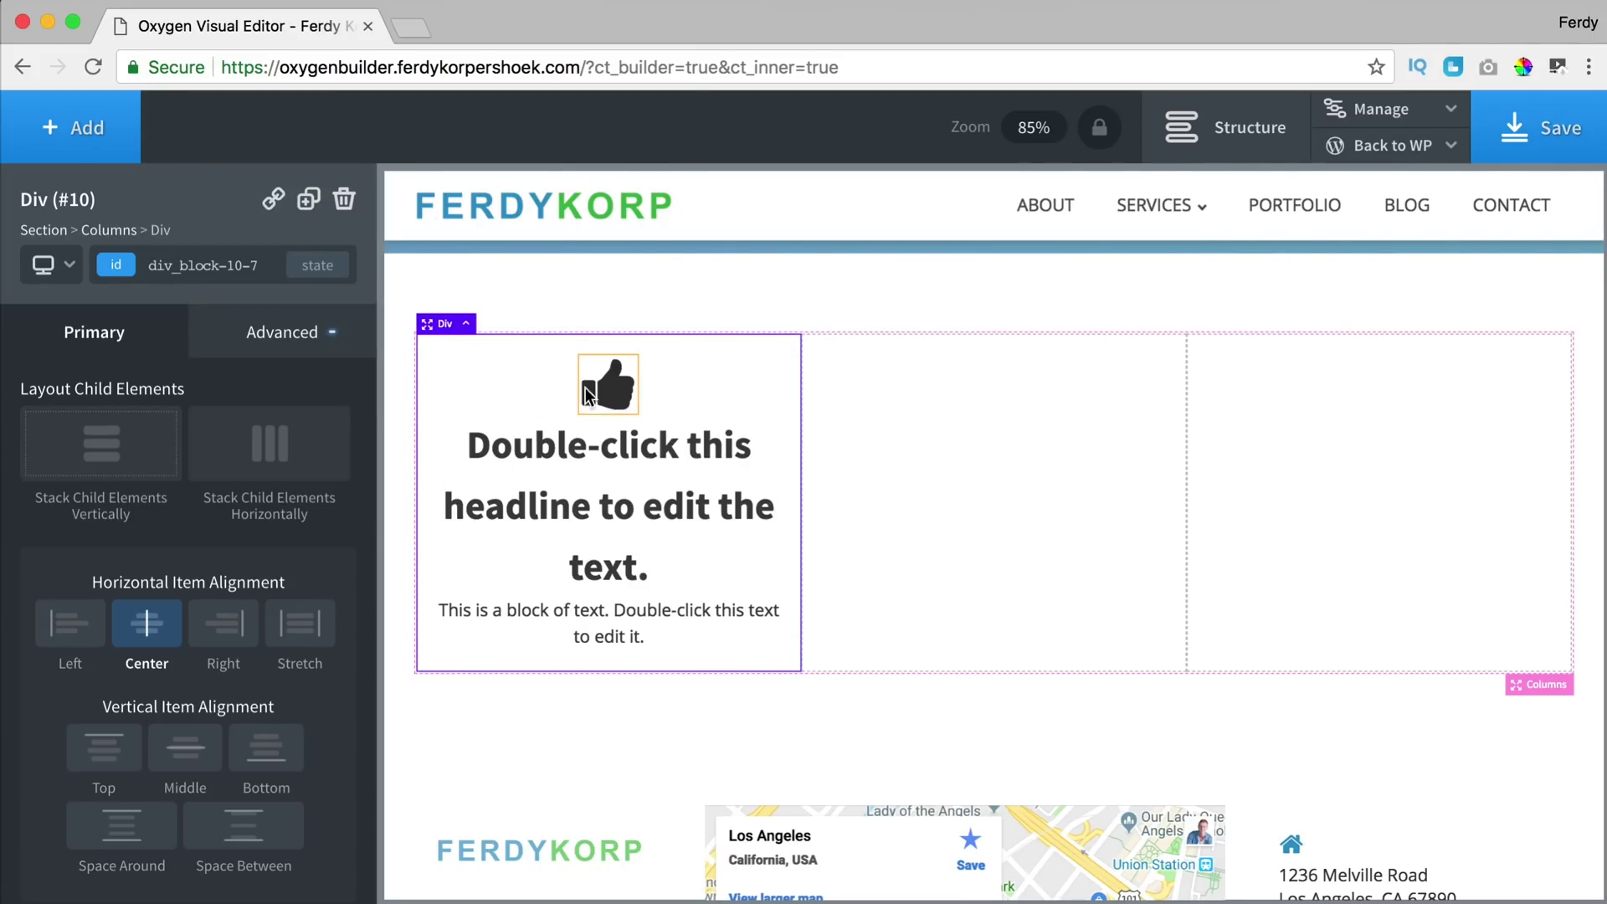
- Replace the heading text in the first column with "Photography"
{"action": "double_click", "coordinate": [591, 449]}
{"action": "key", "text": "super+a"}
{"action": "type", "text": "Photographt"}
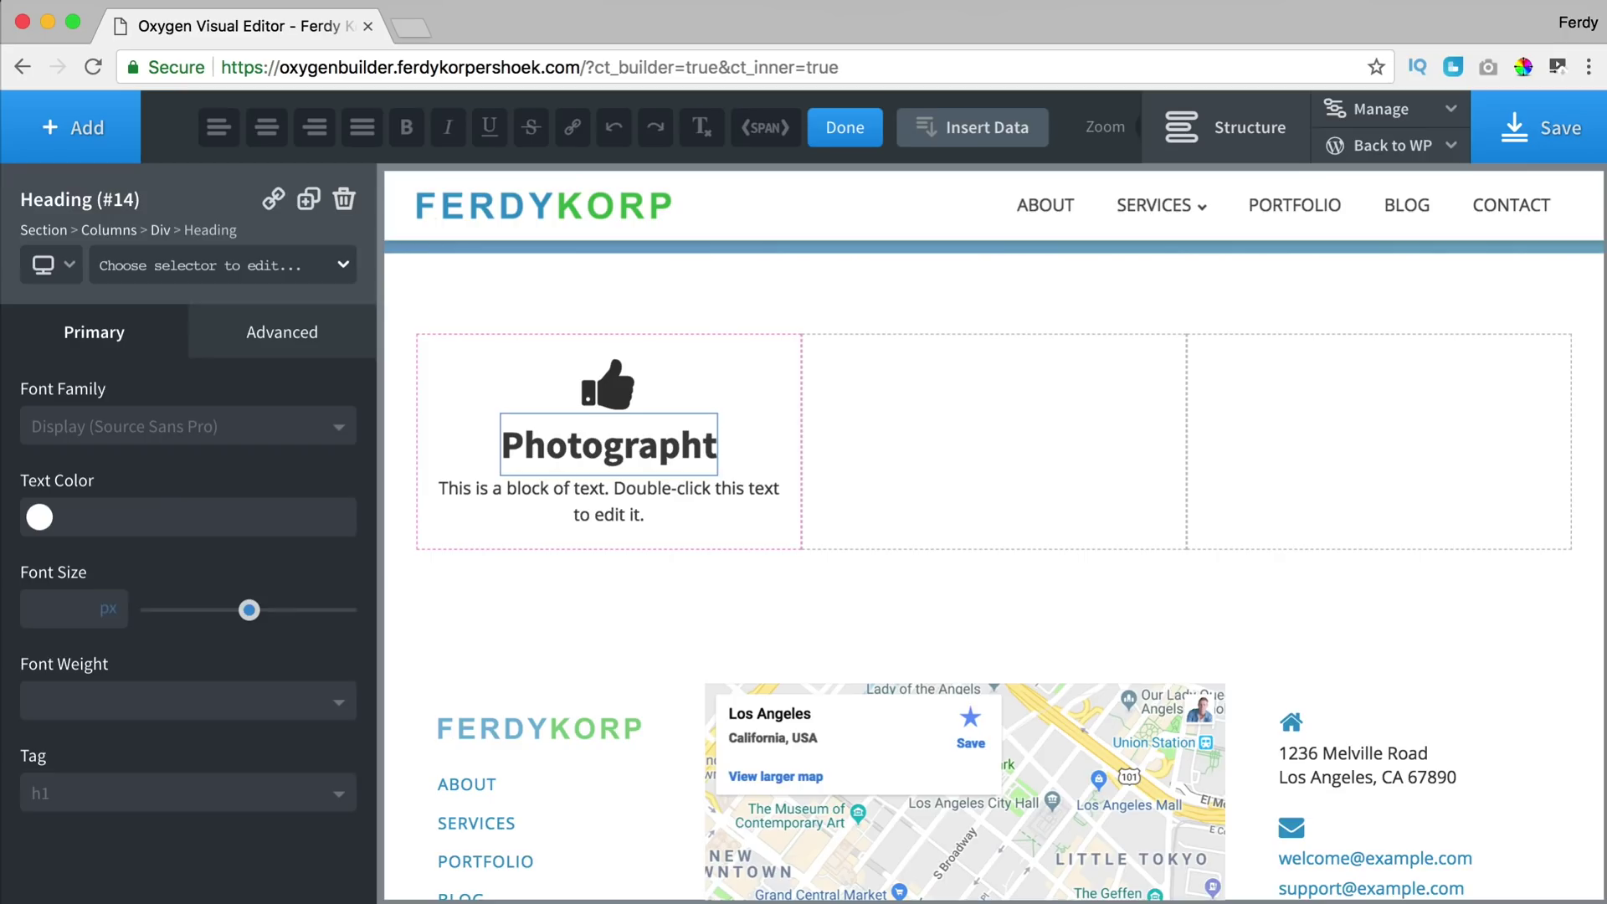
{"action": "key", "text": "BackSpace"}
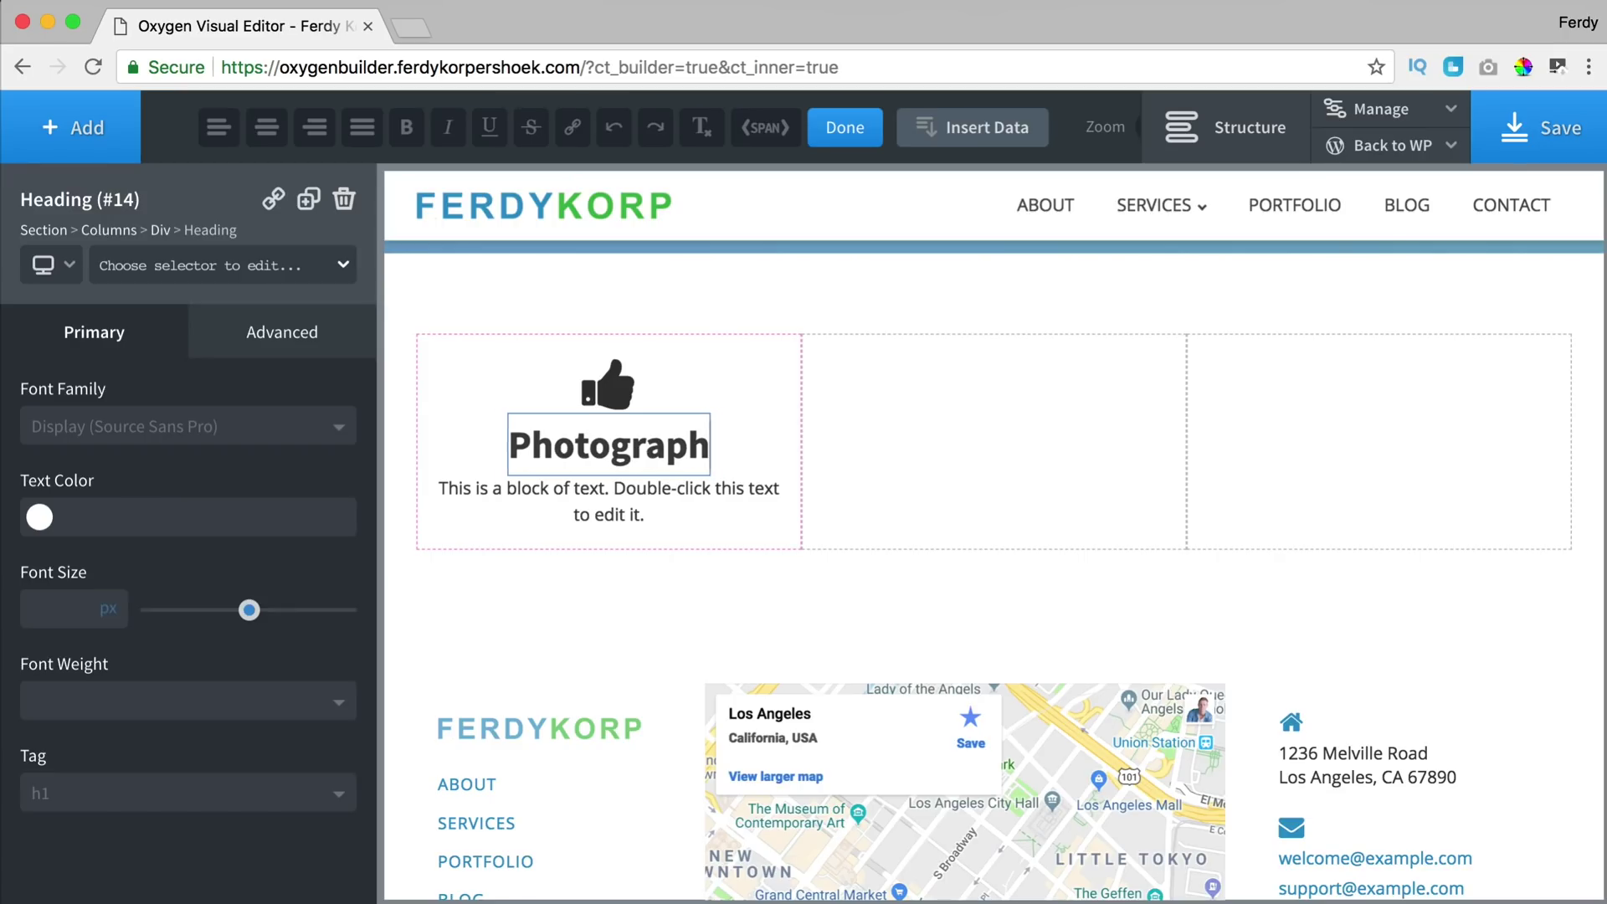
{"action": "type", "text": "y"}
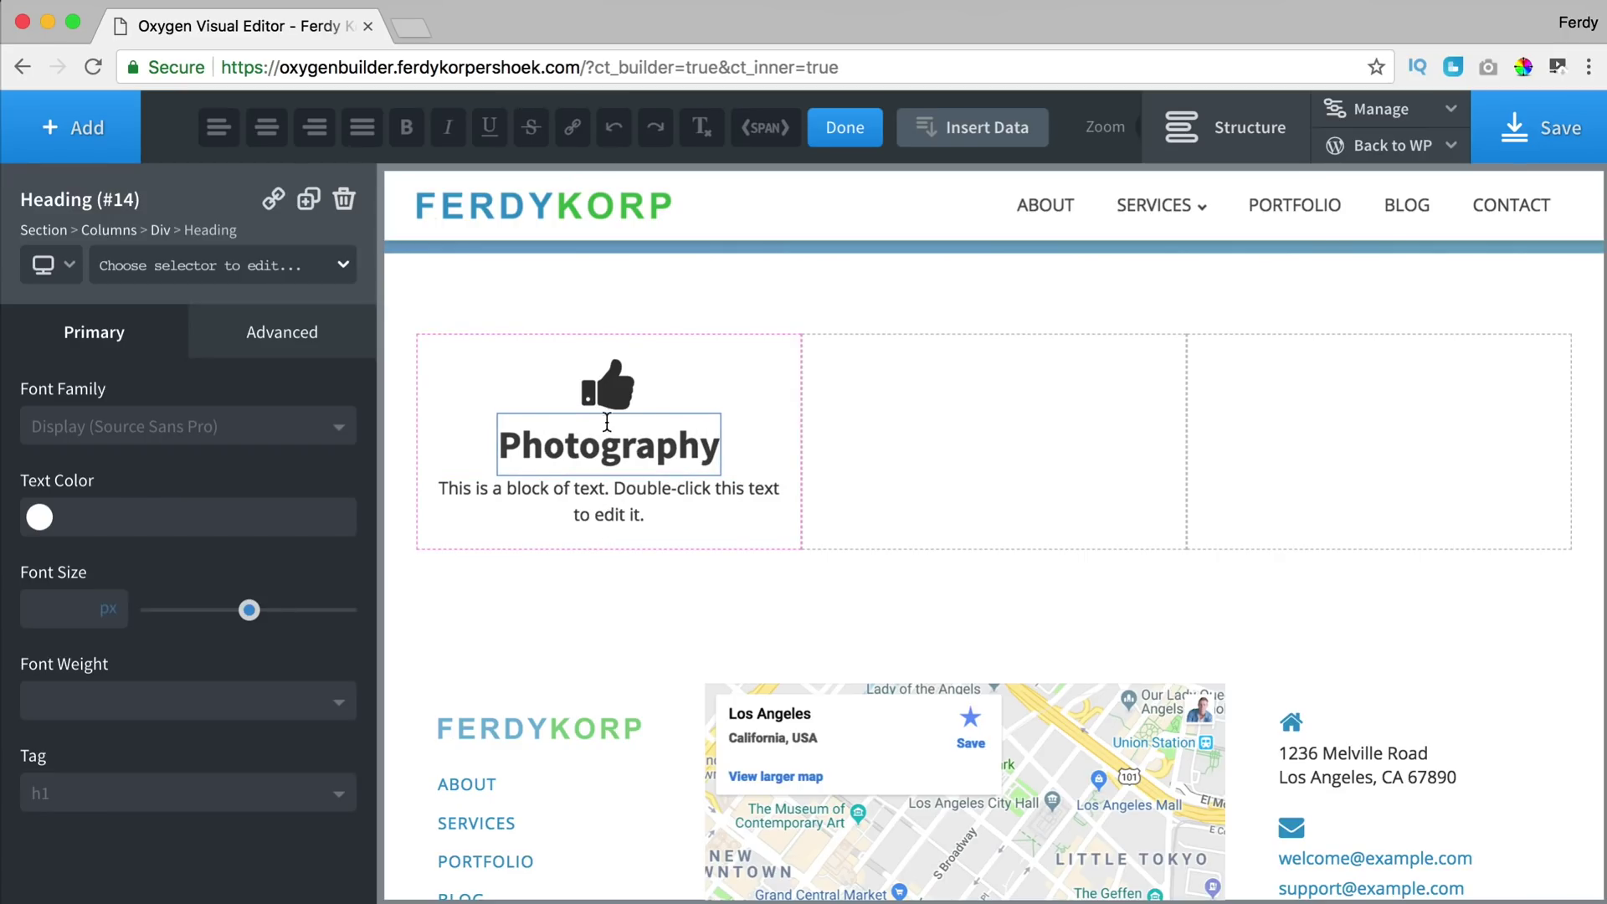
- Add the class my-icon to the thumbs-up icon in the first column
{"action": "left_click", "coordinate": [610, 384]}
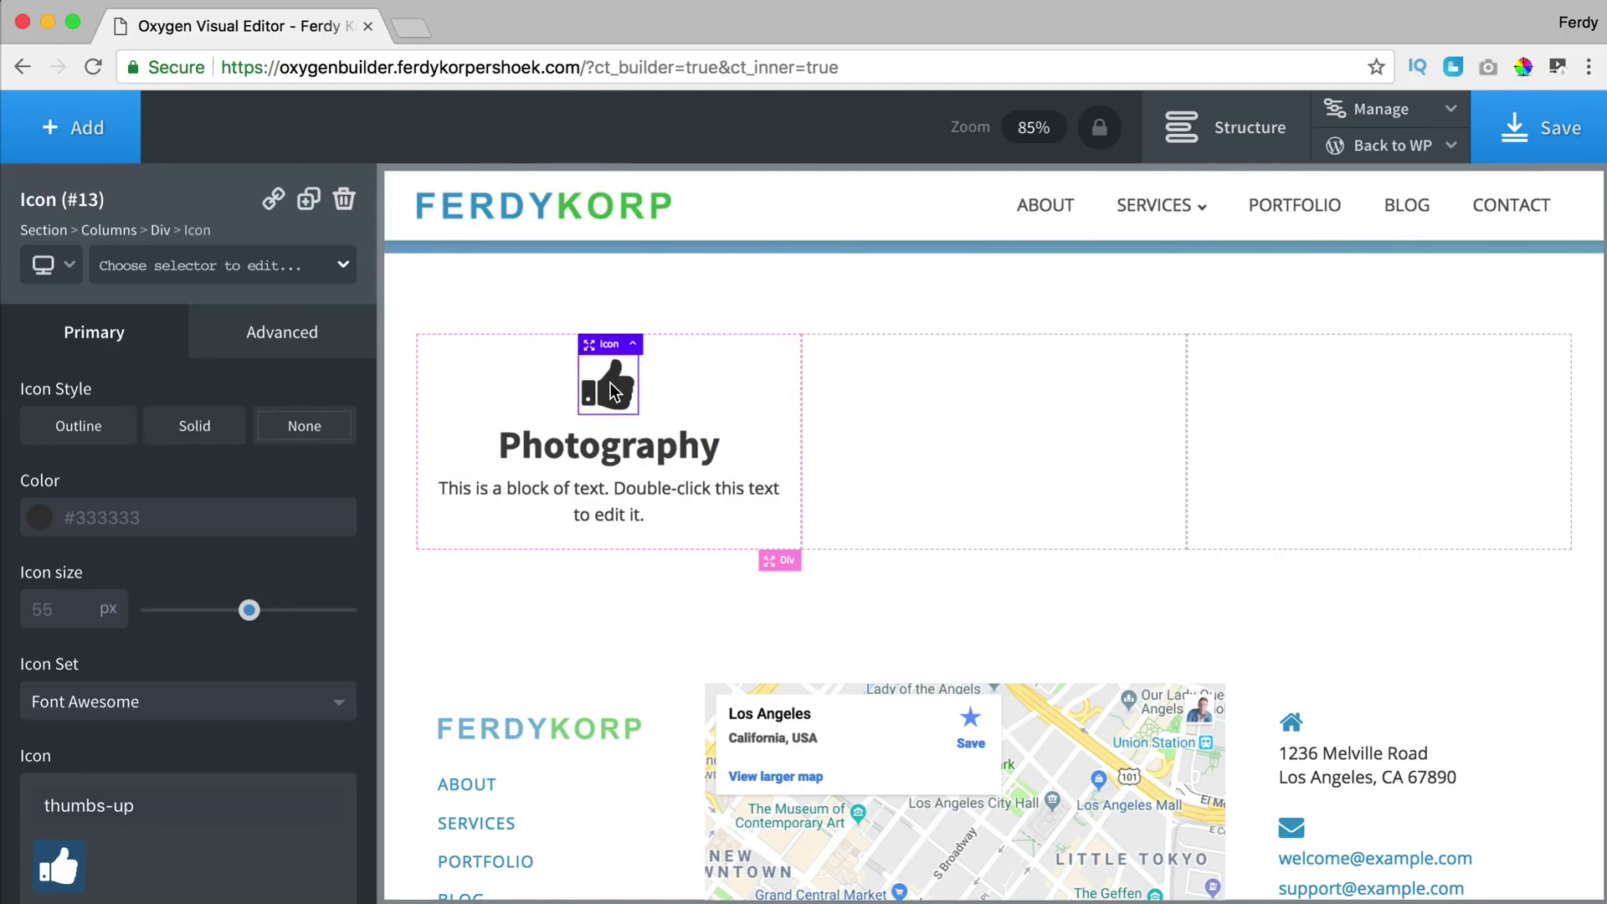
{"action": "left_click", "coordinate": [304, 271]}
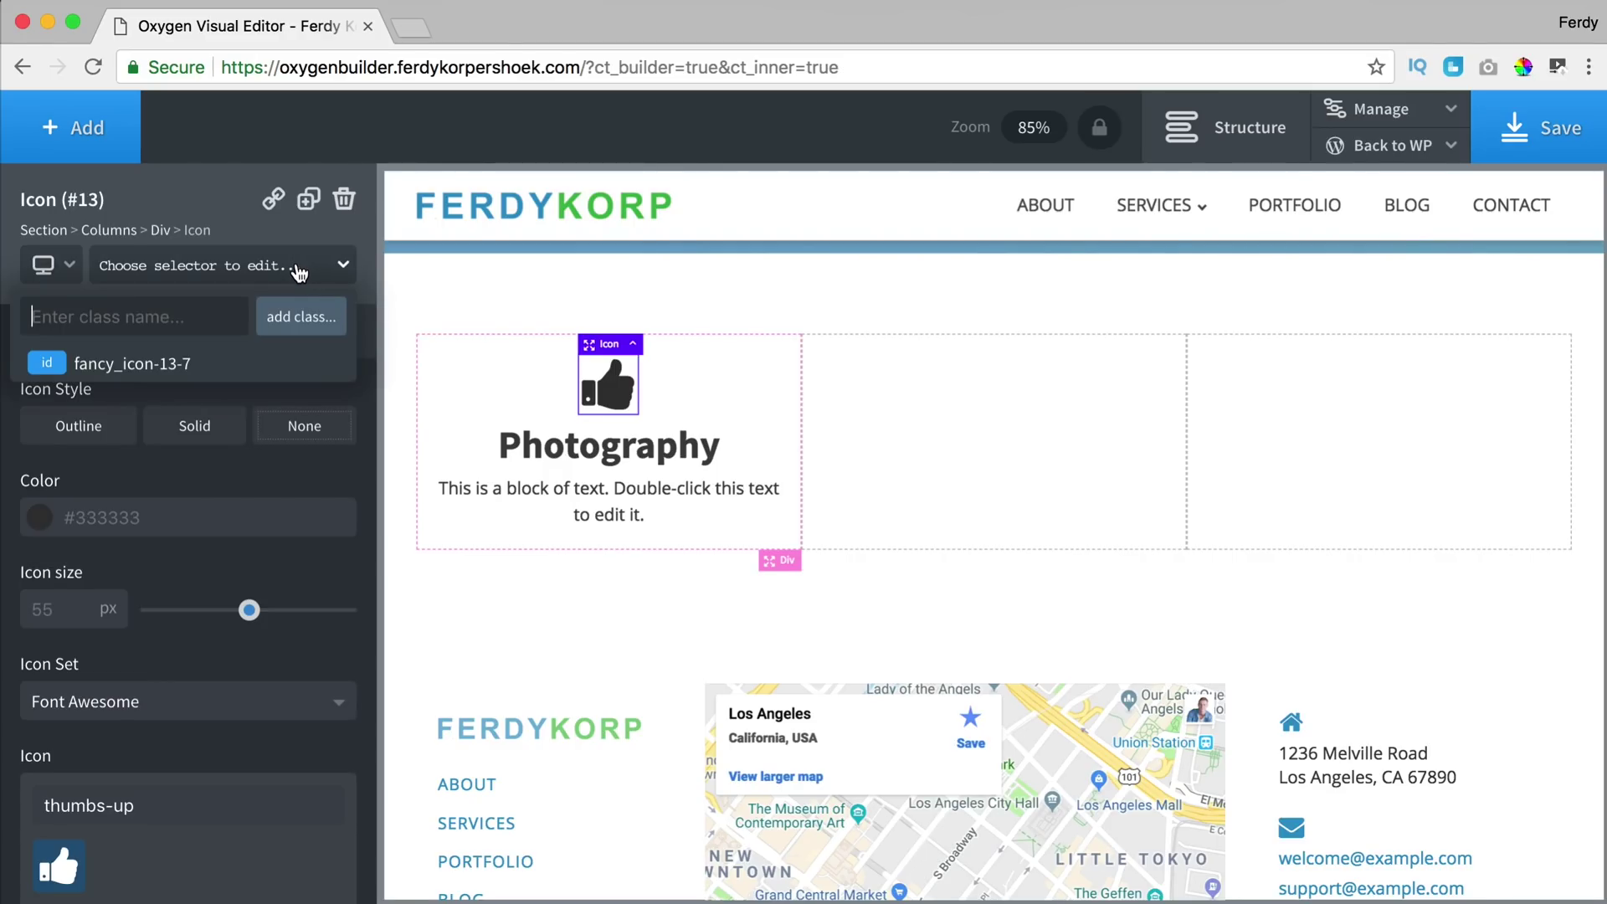
{"action": "type", "text": "my-icon"}
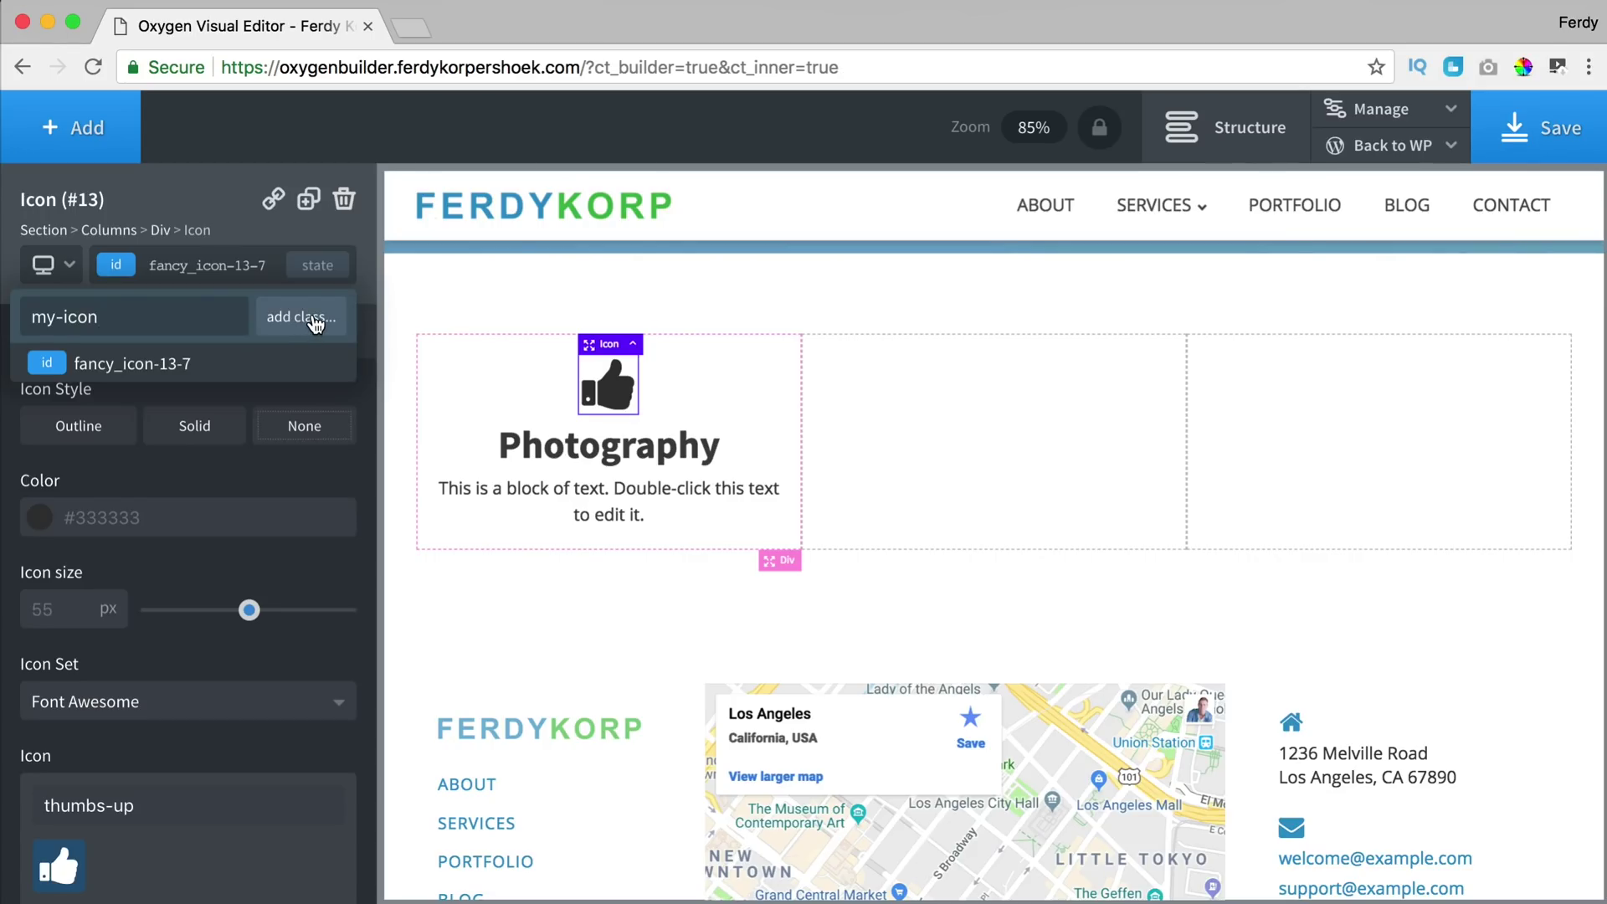
{"action": "left_click", "coordinate": [270, 326]}
- Add the class my-heading to the Photography heading
{"action": "left_click", "coordinate": [553, 450]}
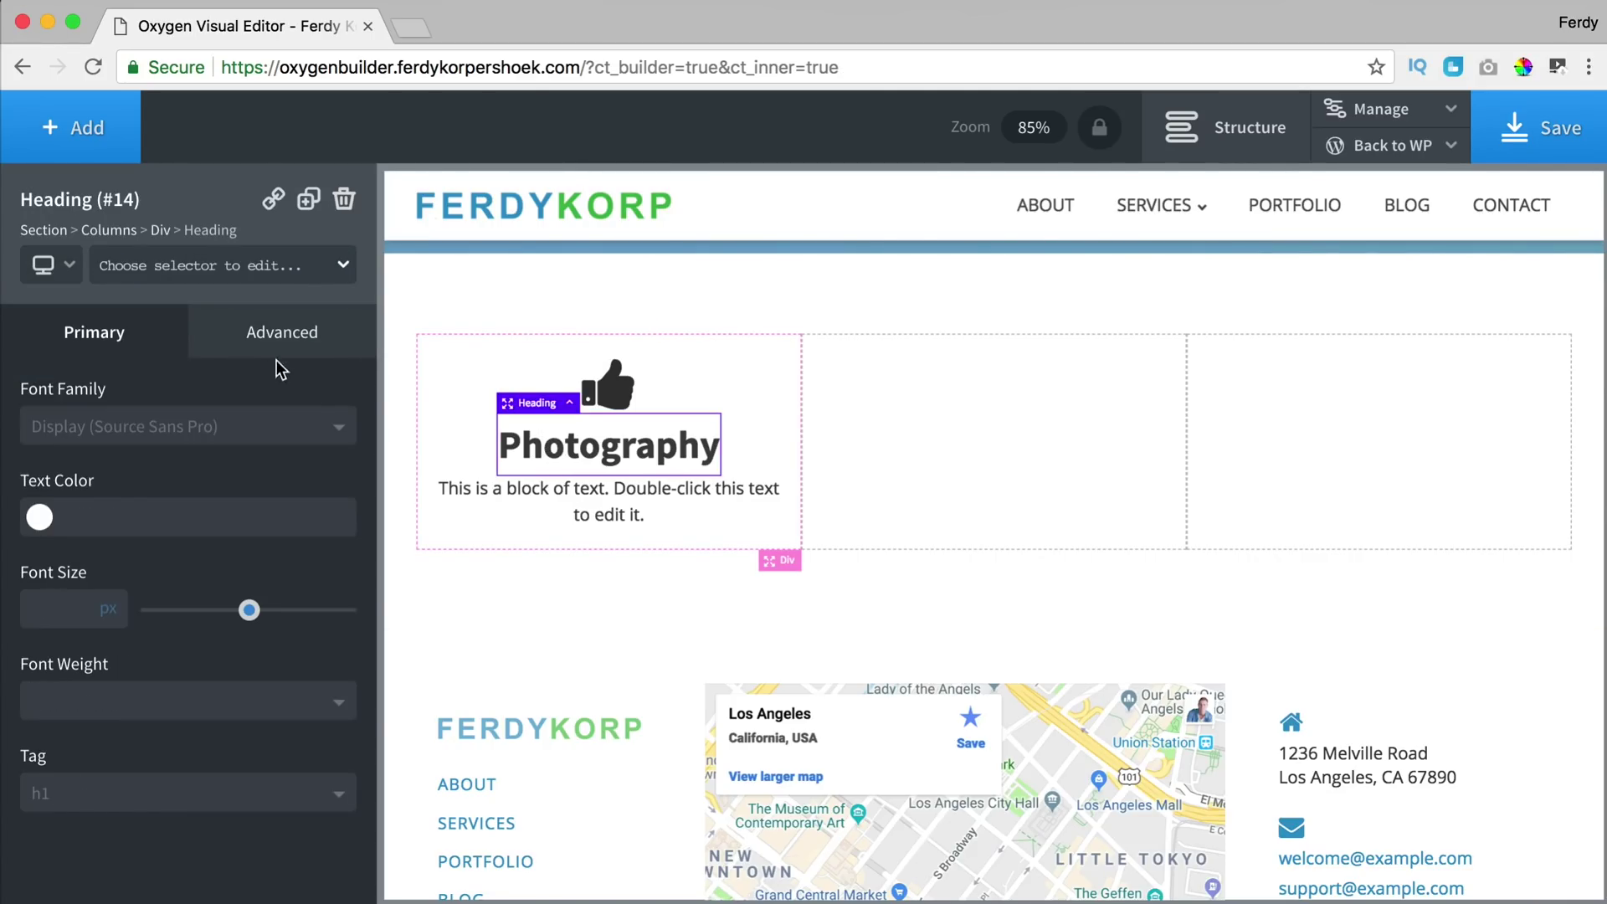
{"action": "left_click", "coordinate": [237, 266]}
{"action": "type", "text": "my-heading"}
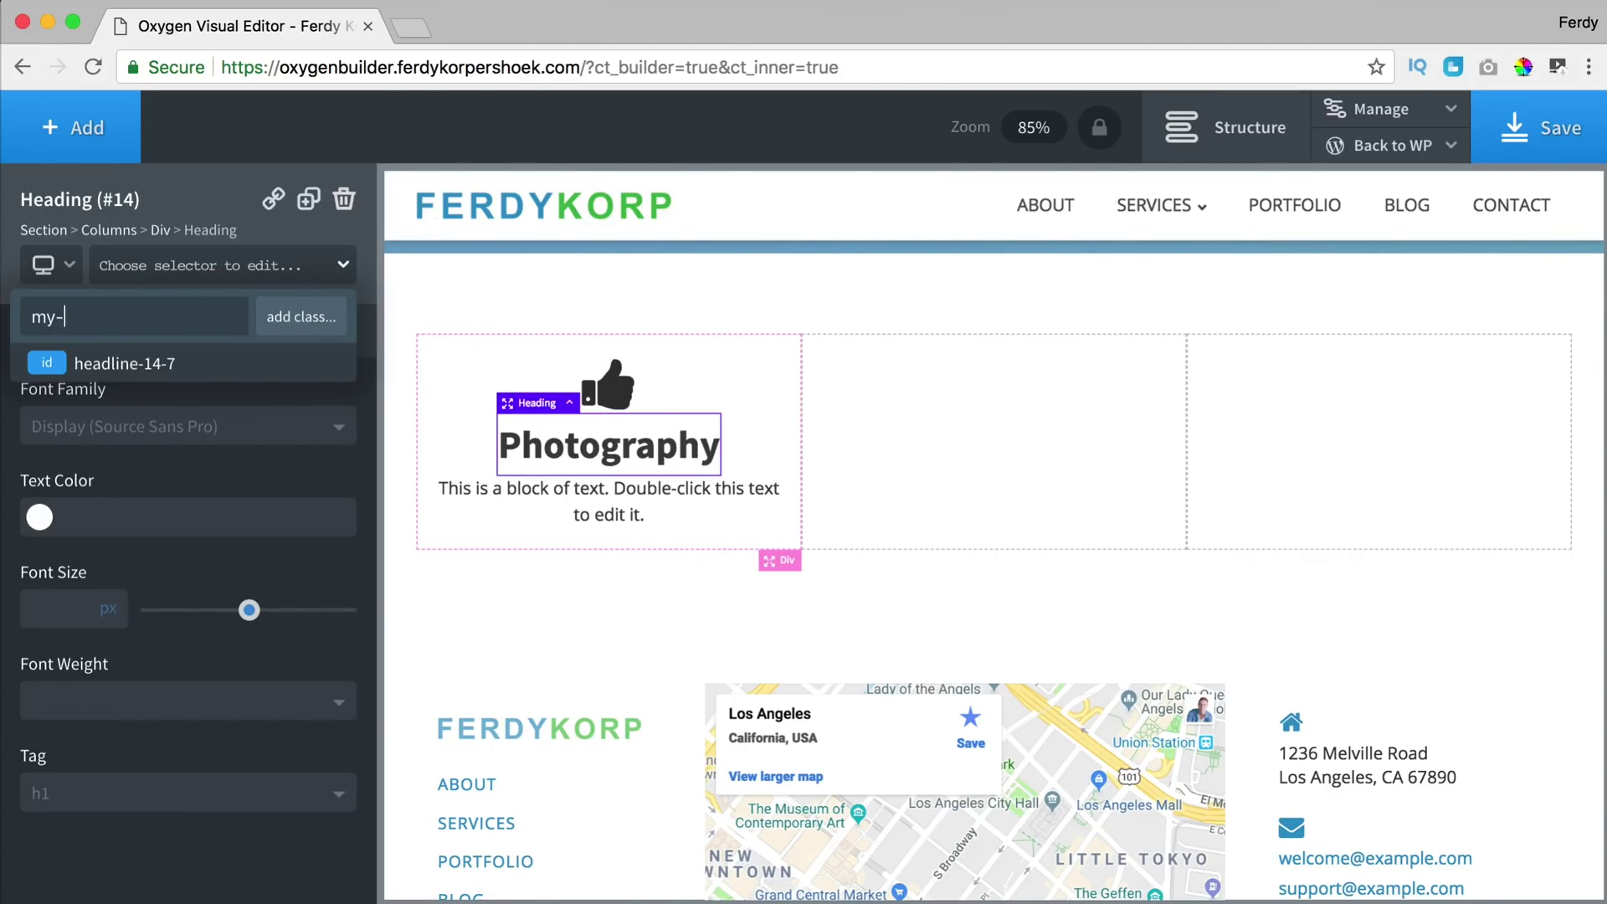
{"action": "left_click", "coordinate": [312, 315]}
- Add the class my-text to the text block below the Photography heading
{"action": "left_click", "coordinate": [563, 489]}
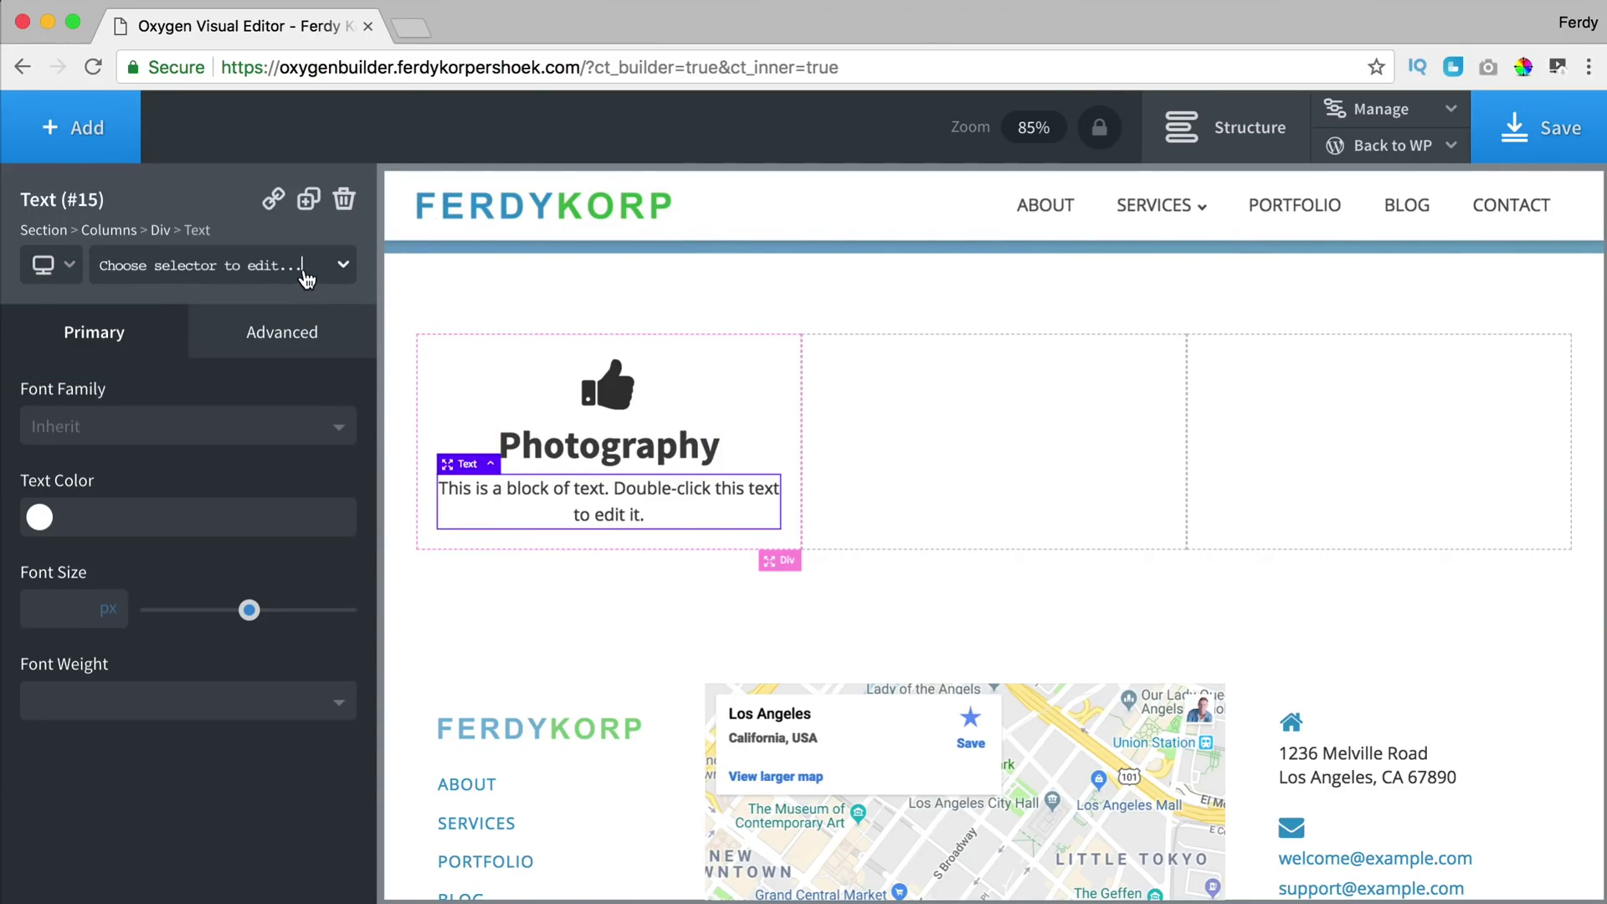
{"action": "left_click", "coordinate": [331, 266]}
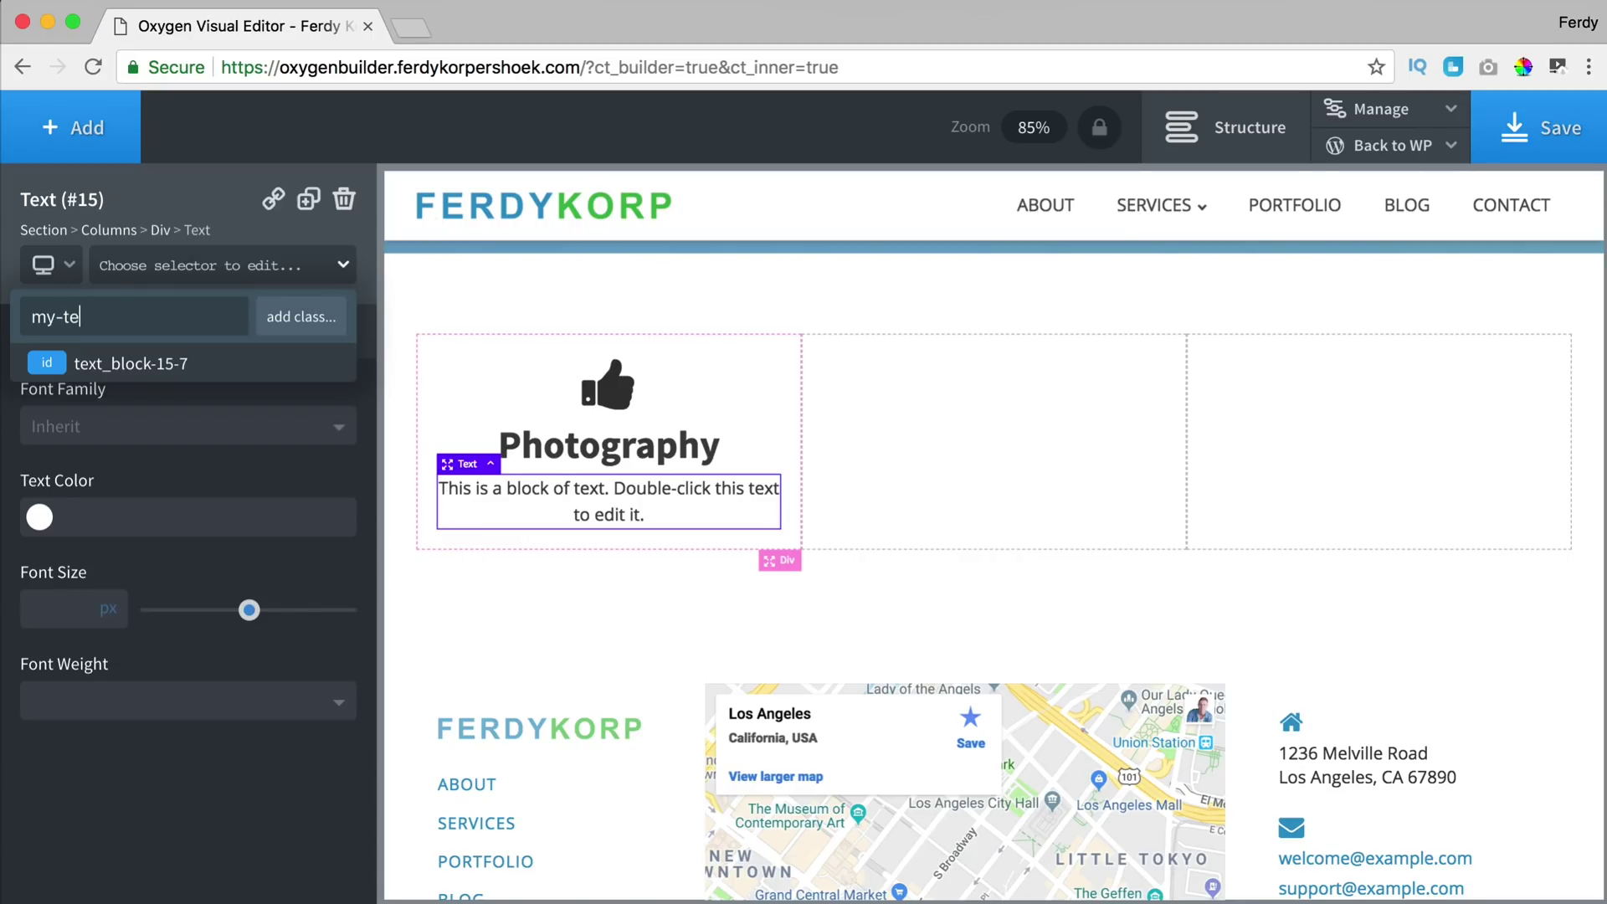
{"action": "left_click", "coordinate": [276, 316]}
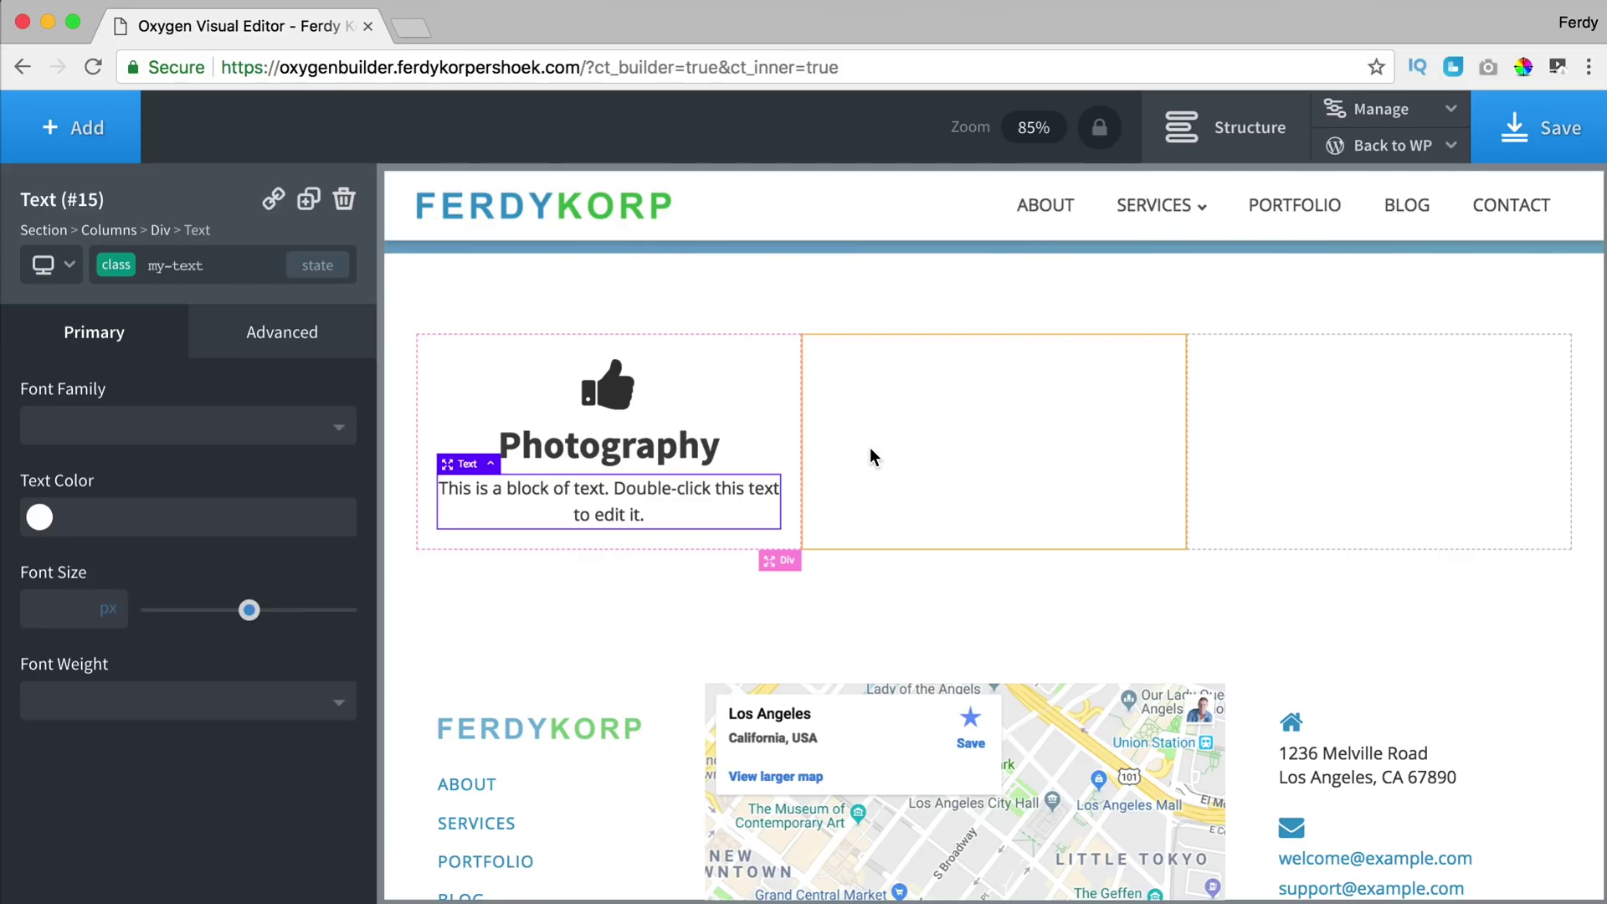
- Delete the two empty columns beside the Photography column
{"action": "left_click", "coordinate": [1022, 388]}
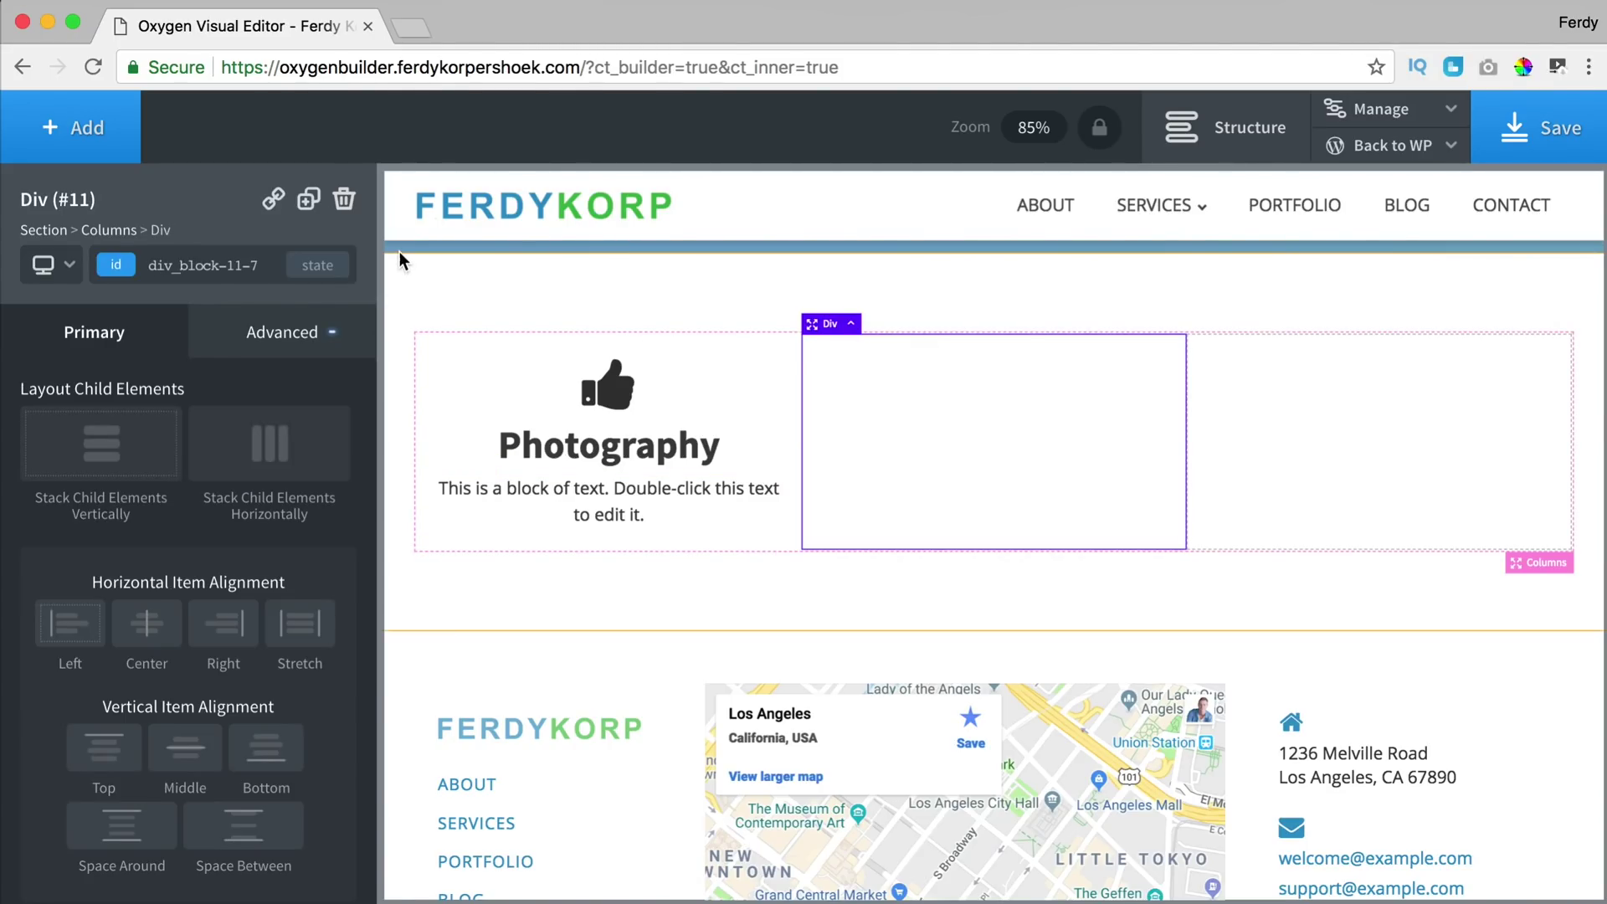
{"action": "left_click", "coordinate": [344, 198]}
{"action": "left_click", "coordinate": [1353, 381]}
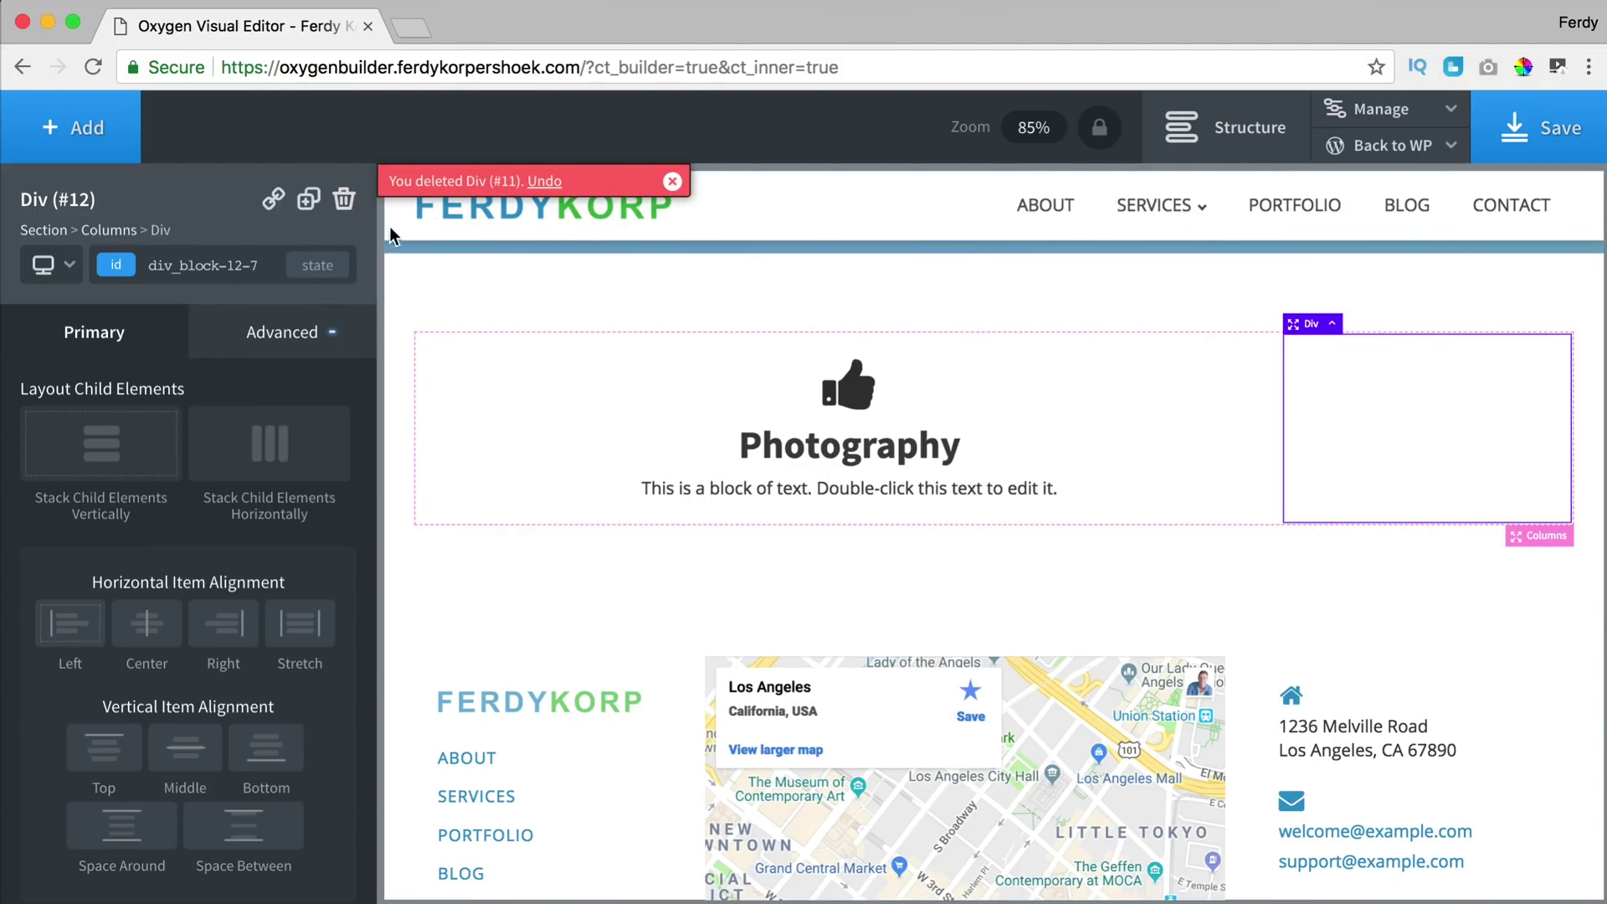
{"action": "left_click", "coordinate": [345, 198]}
- Duplicate the Photography column twice to make three identical columns
{"action": "left_click", "coordinate": [631, 400]}
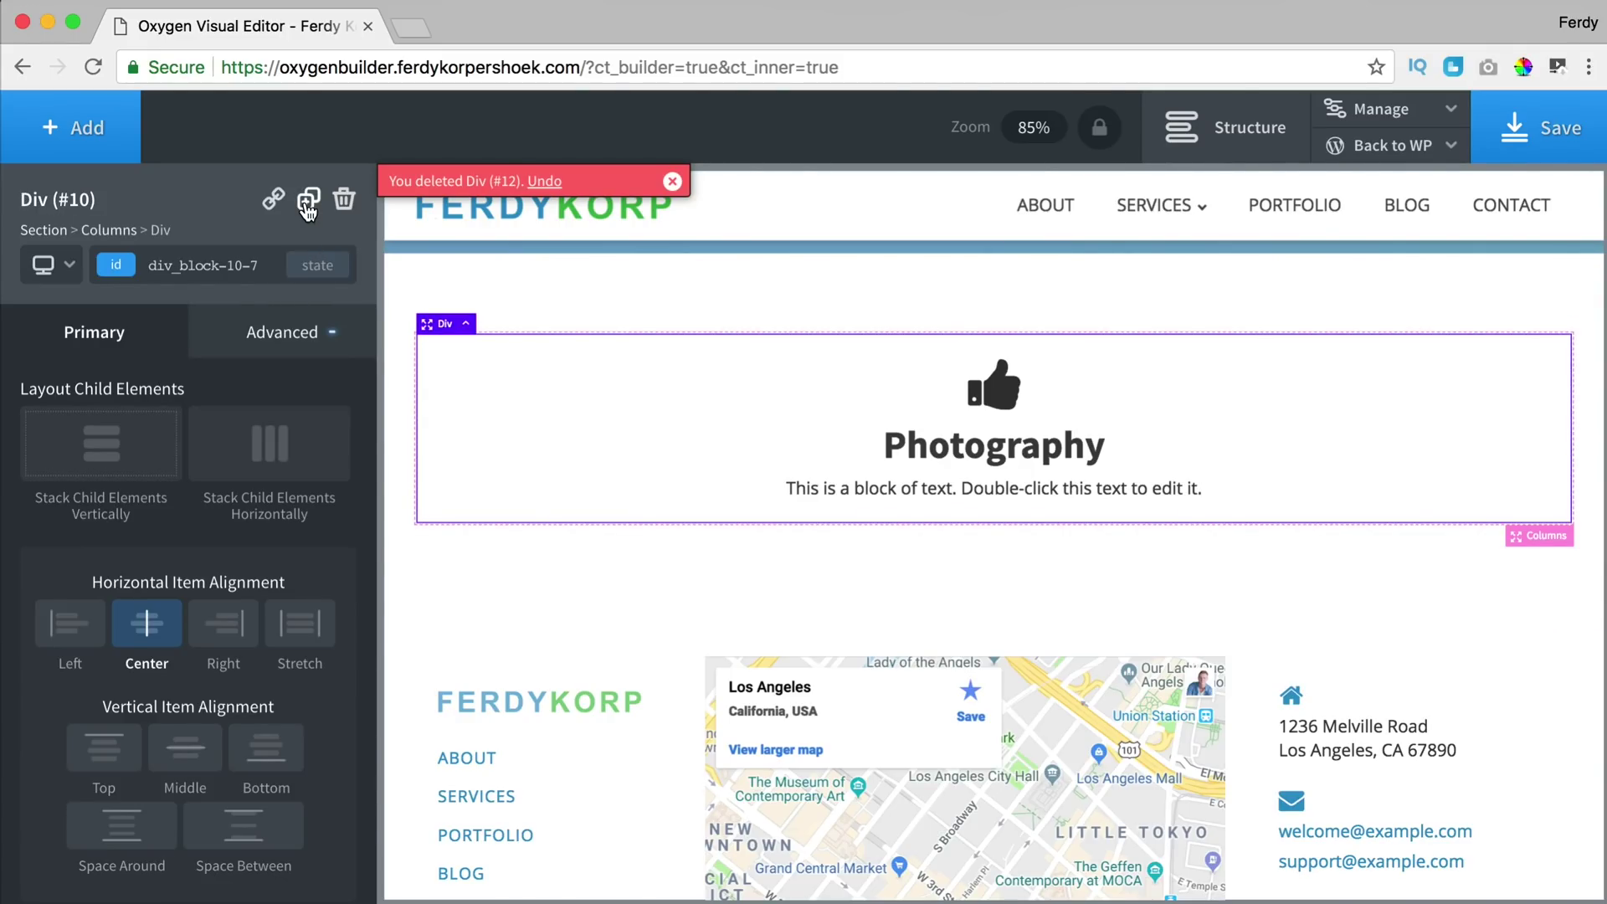
{"action": "left_click", "coordinate": [306, 203]}
{"action": "left_click", "coordinate": [307, 202]}
- Set the color of the my-icon class to blue #1e73be
{"action": "left_click", "coordinate": [611, 385]}
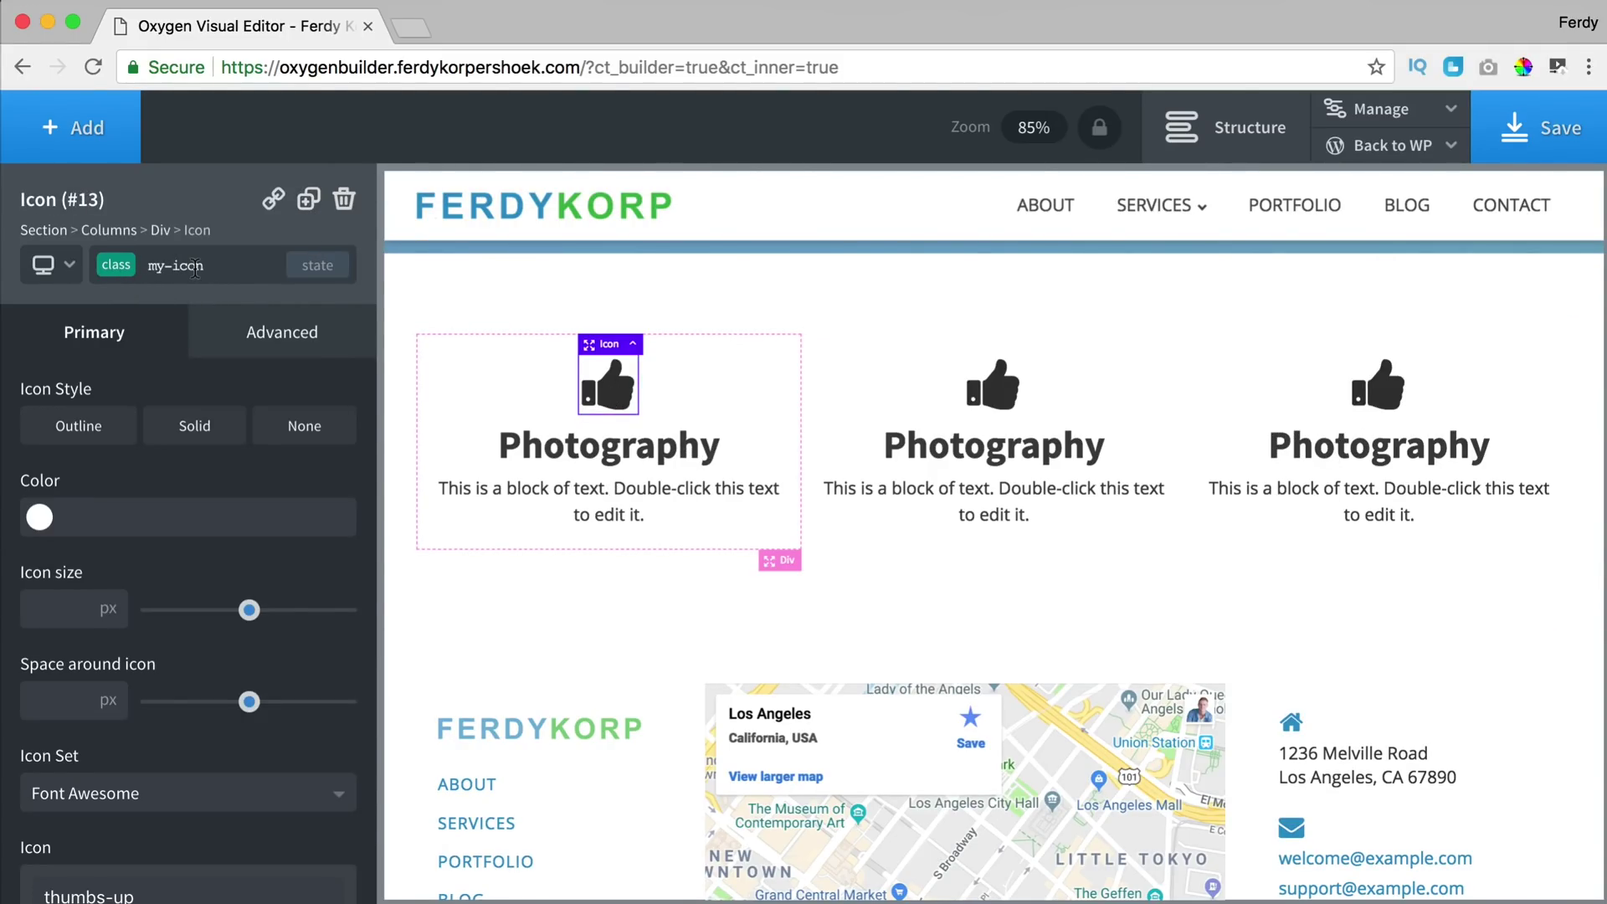
{"action": "left_click", "coordinate": [40, 519]}
{"action": "left_click", "coordinate": [177, 747]}
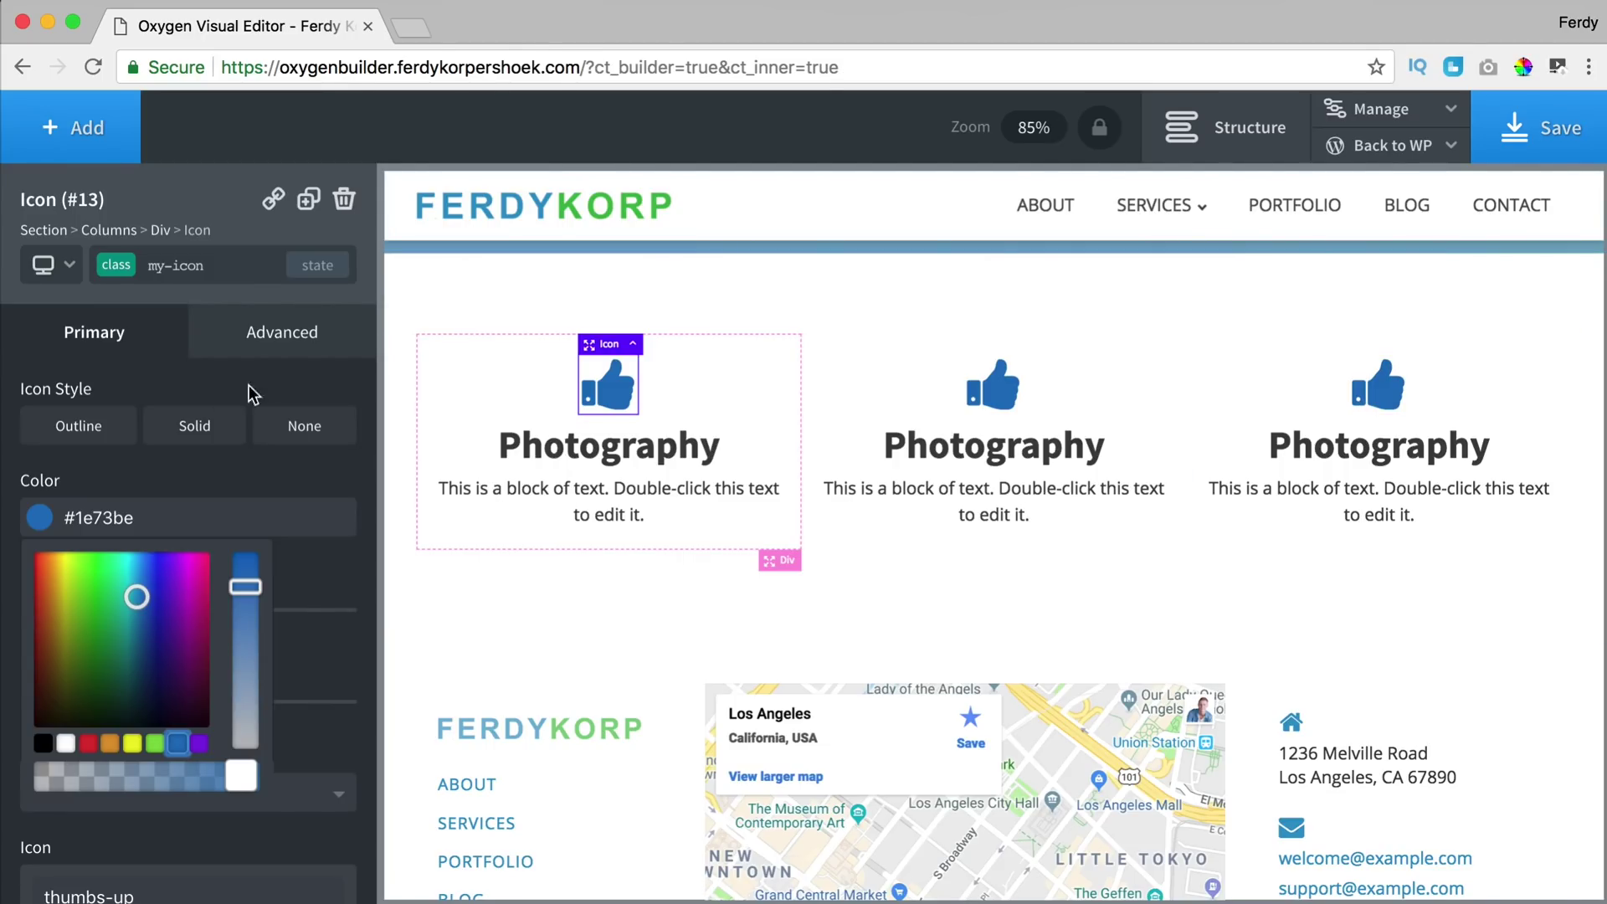
{"action": "left_click", "coordinate": [39, 519]}
- Set the text color of the my-heading class to orange #dd9933
{"action": "left_click", "coordinate": [596, 445]}
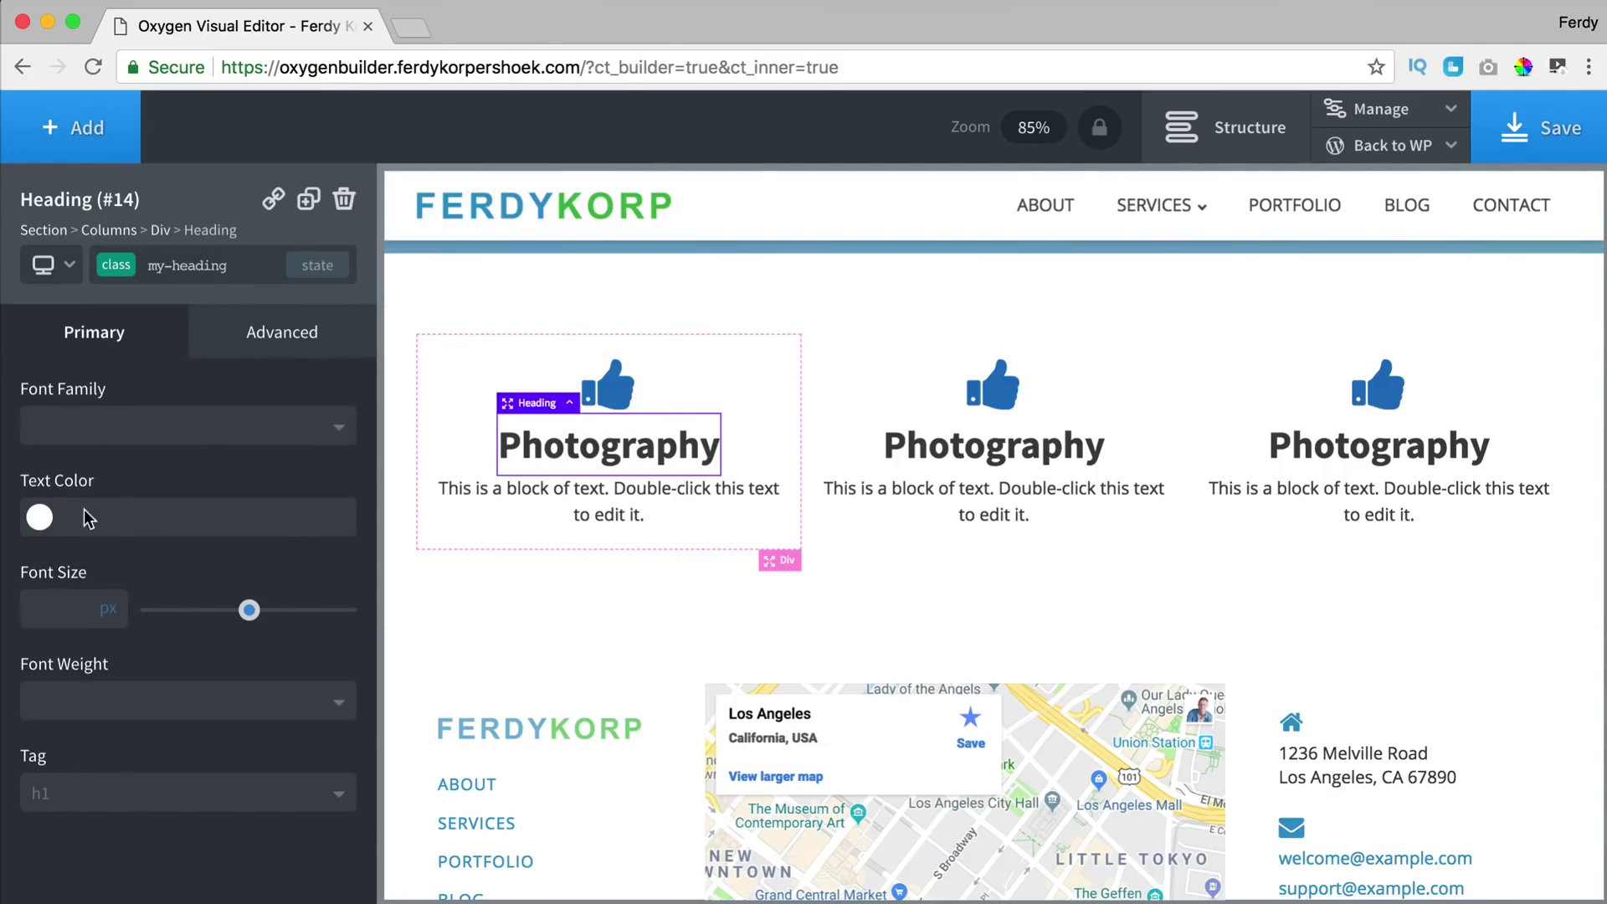
{"action": "left_click", "coordinate": [39, 518]}
{"action": "left_click", "coordinate": [110, 745]}
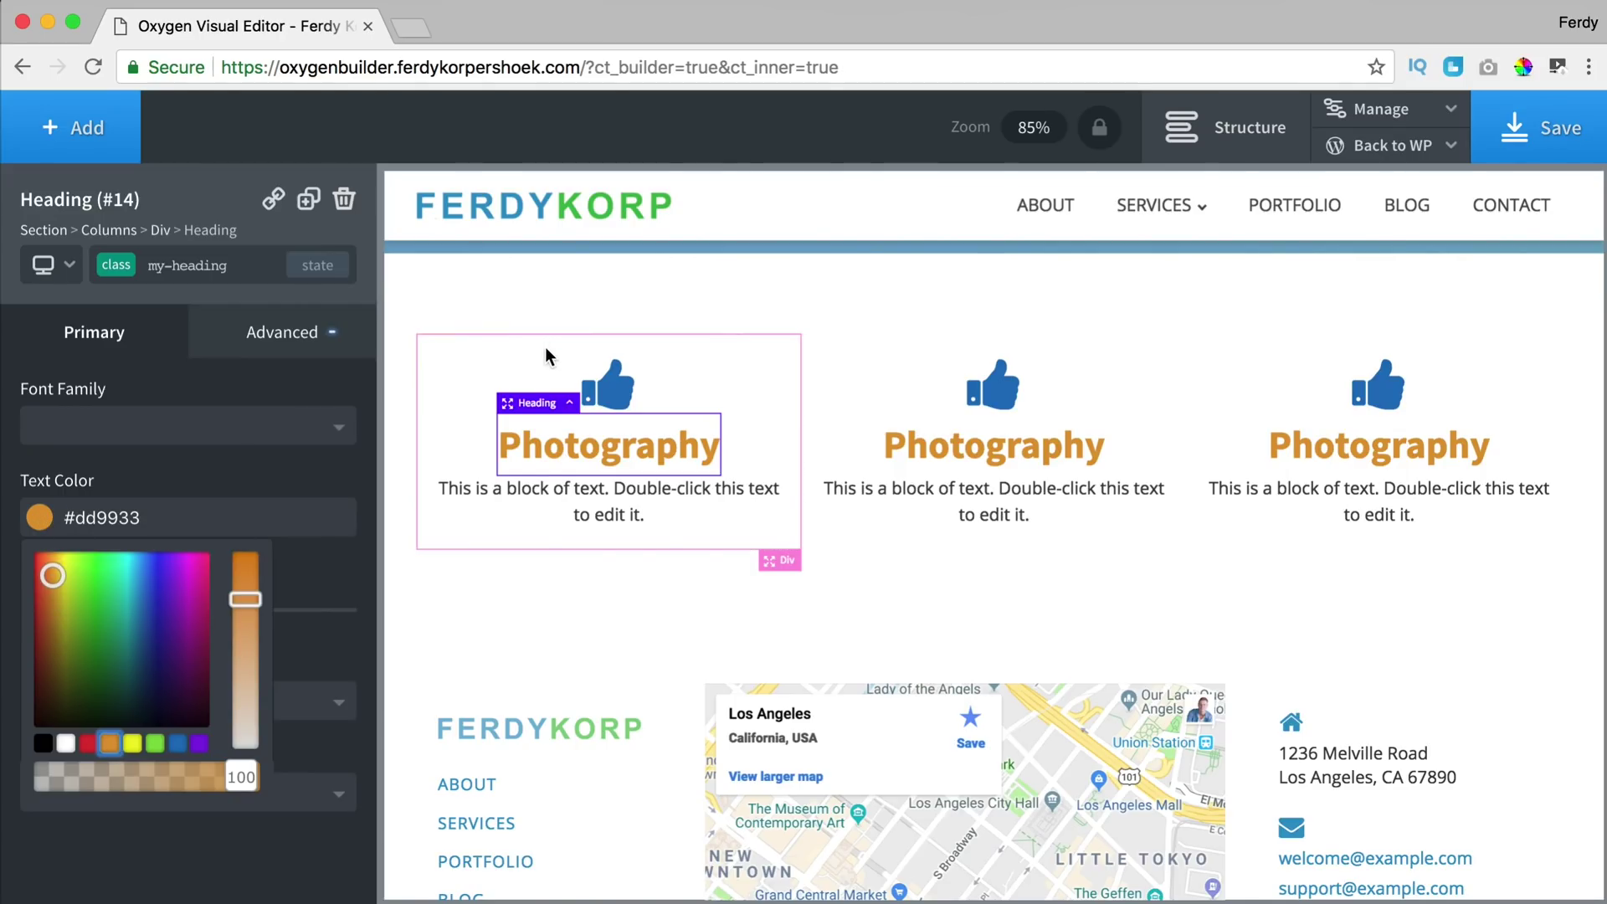
- Give the my-icon class the Solid icon style with a green #81d742 background color
{"action": "left_click", "coordinate": [609, 385]}
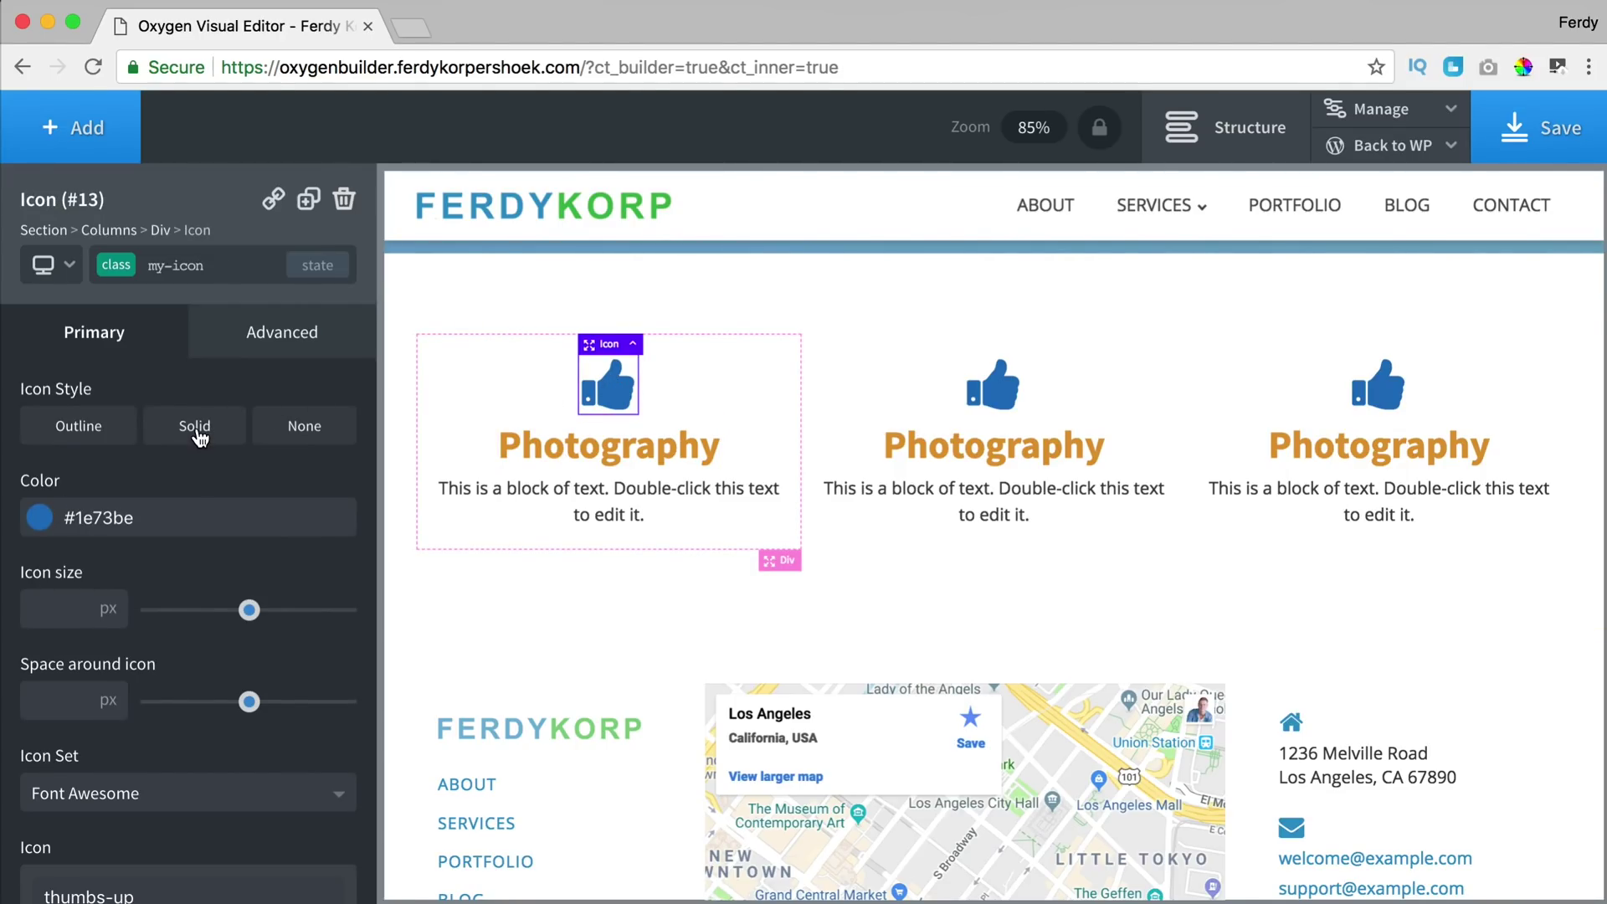
{"action": "left_click", "coordinate": [195, 429]}
{"action": "left_click", "coordinate": [40, 609]}
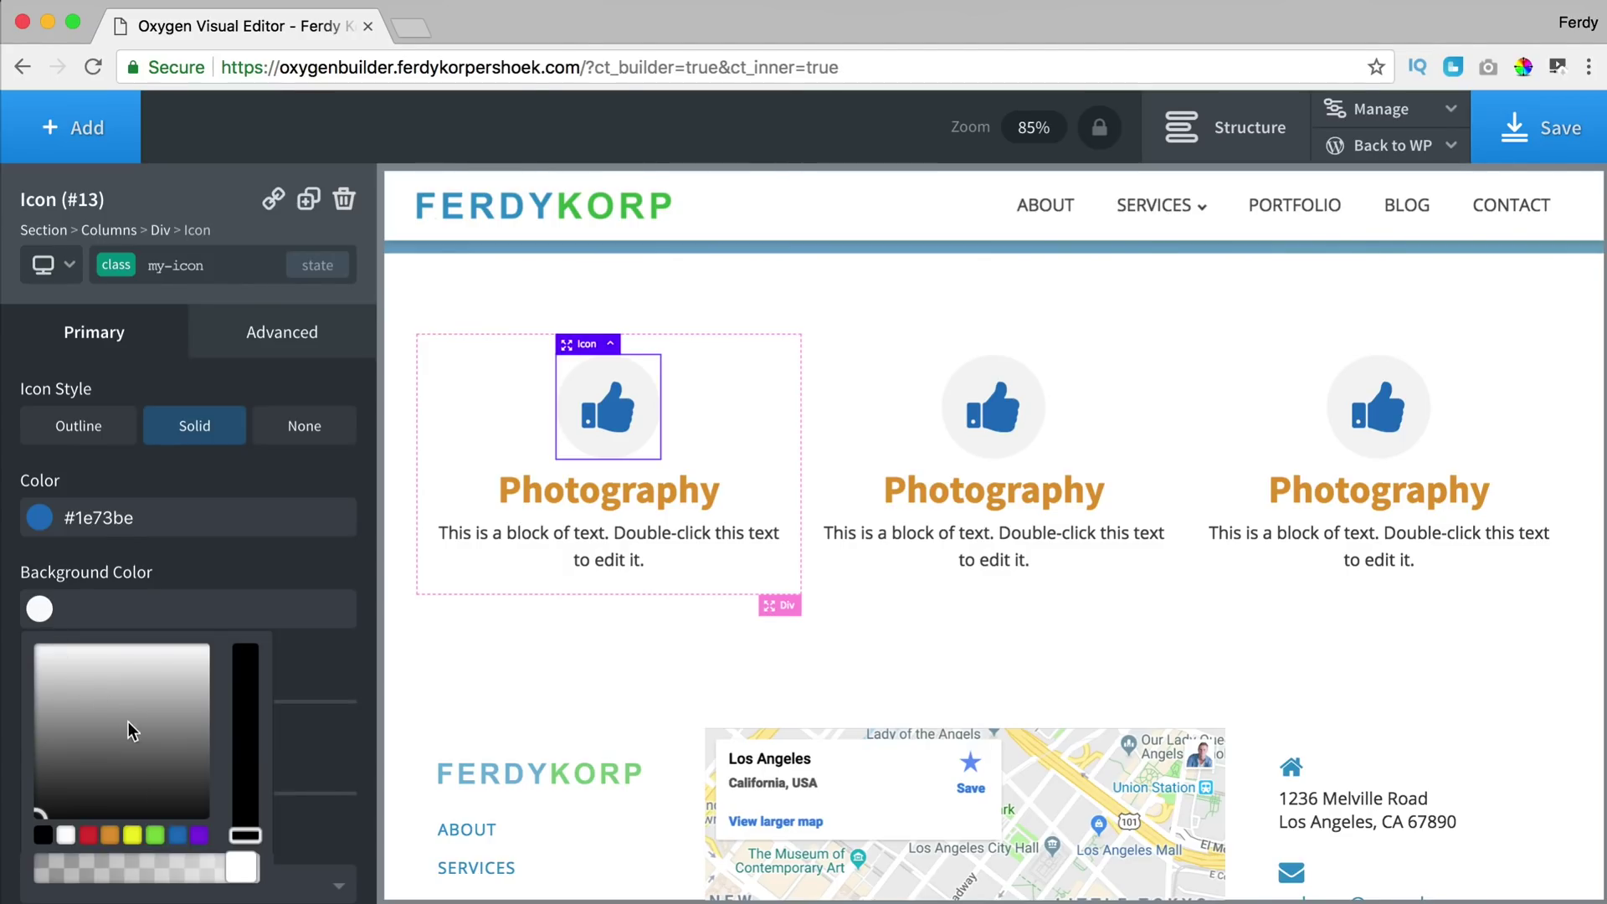
{"action": "left_click", "coordinate": [154, 834]}
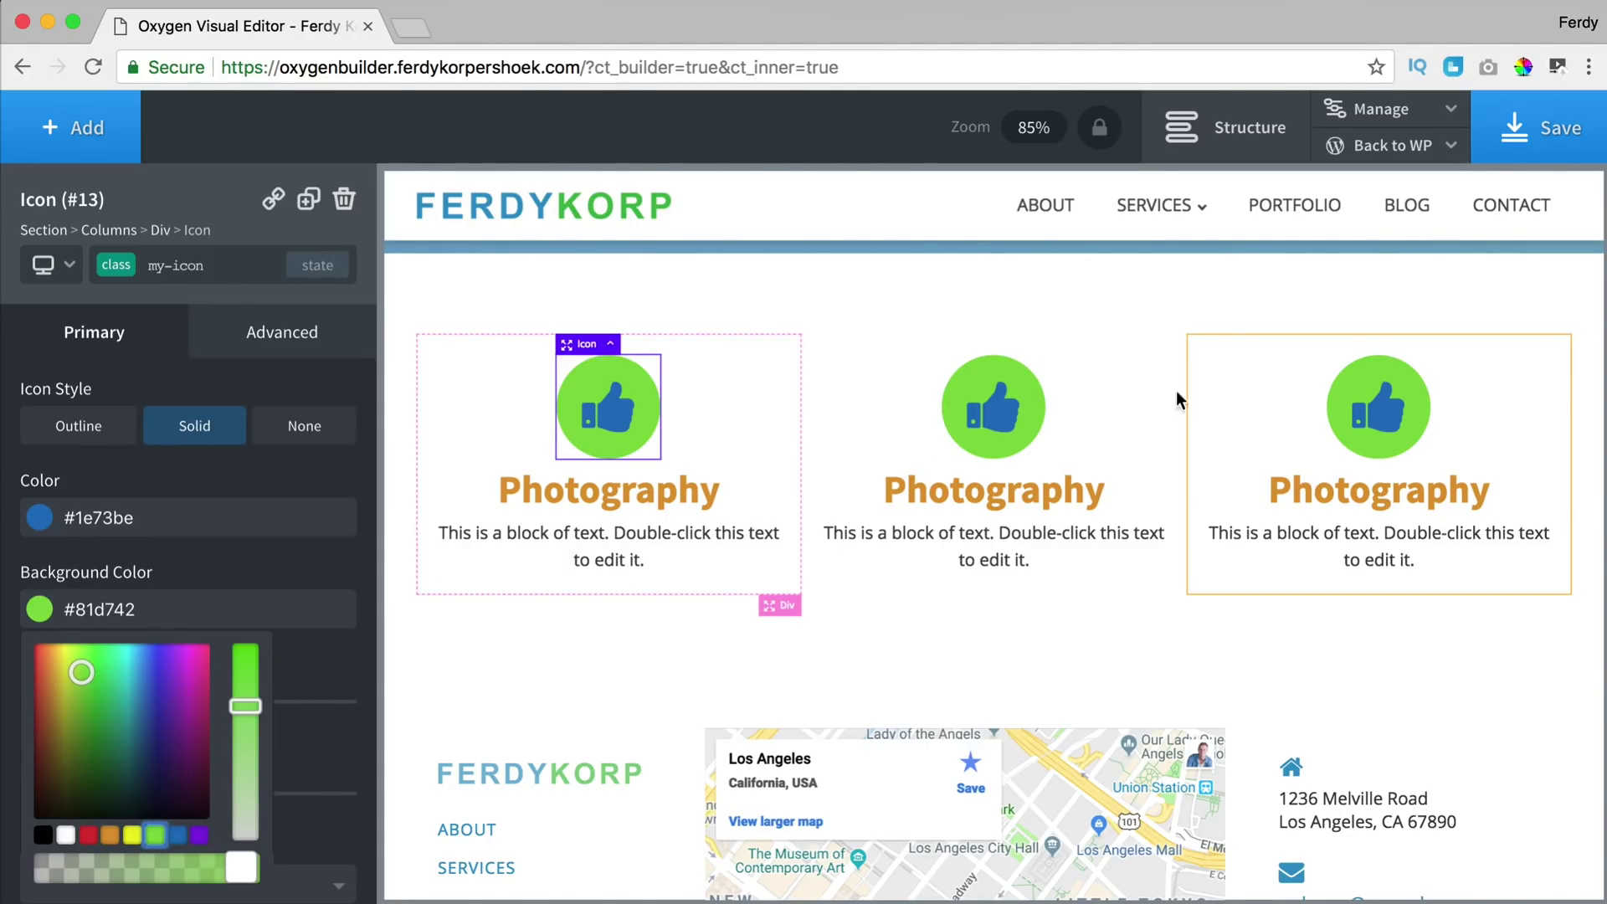
{"action": "mouse_move", "coordinate": [666, 416]}
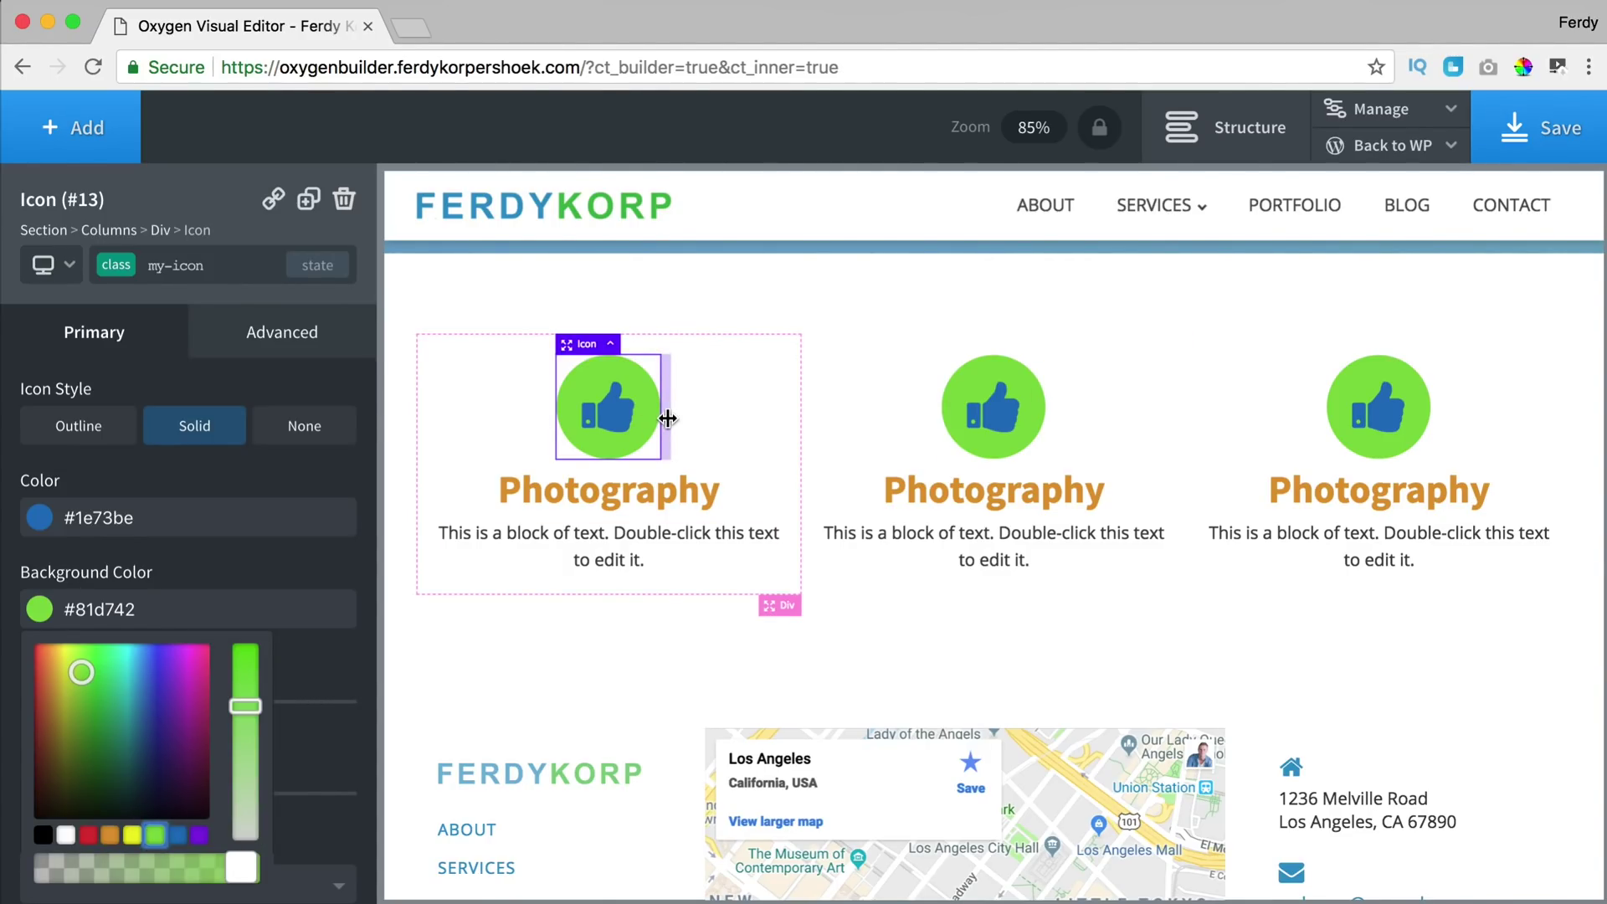
{"action": "left_click", "coordinate": [609, 394]}
- Review the classes assigned to the text block and the icon in the first column
{"action": "left_click", "coordinate": [628, 536]}
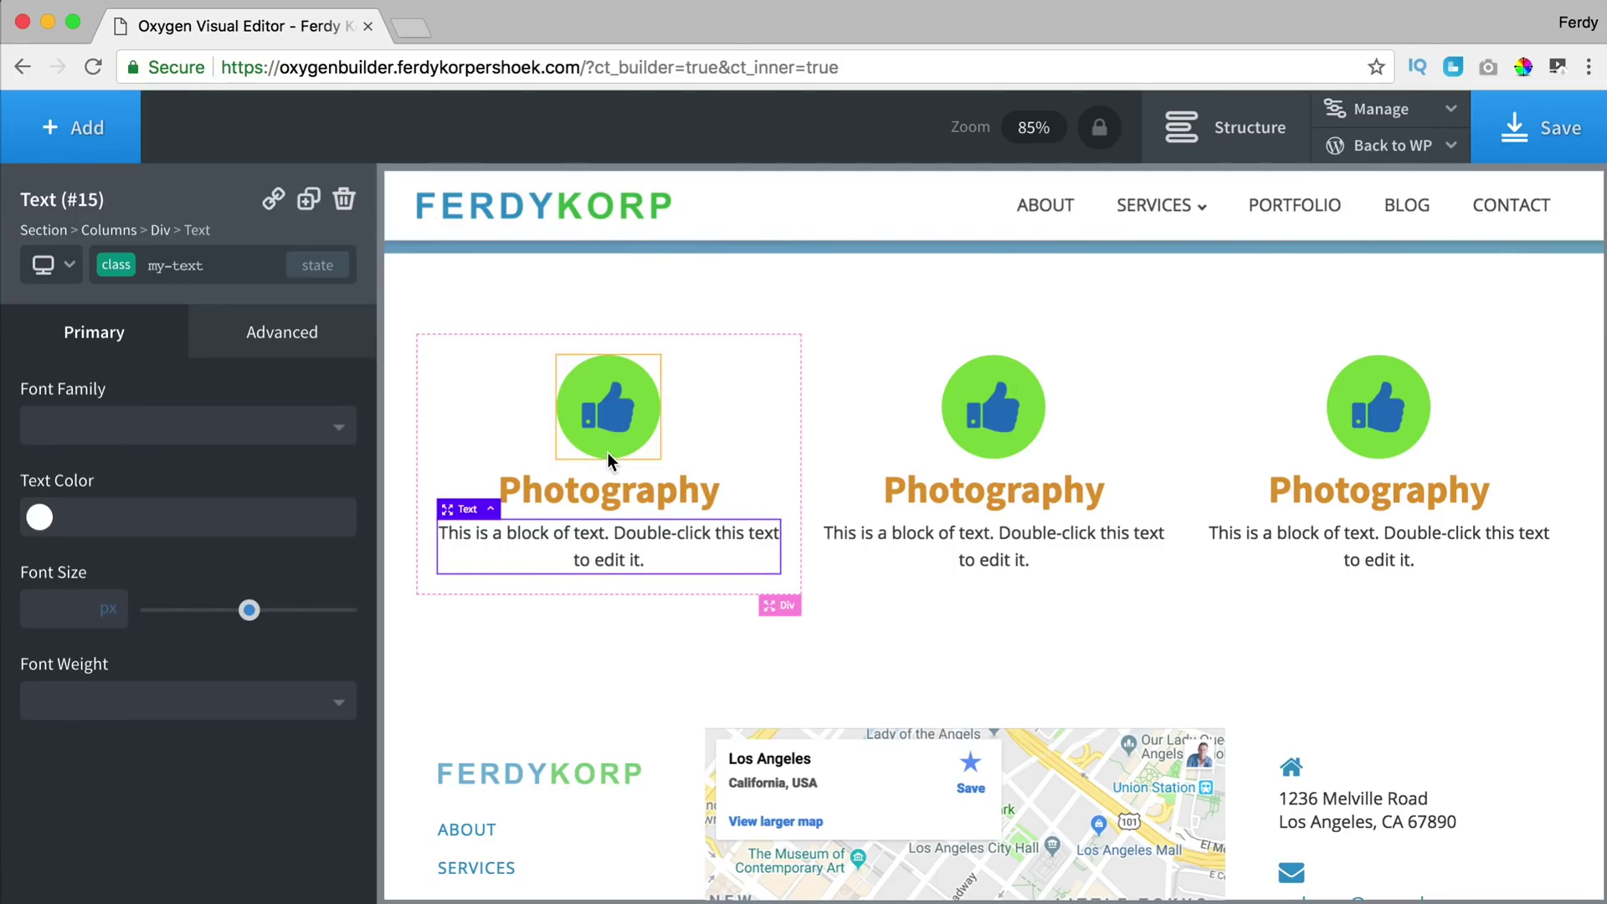
{"action": "left_click", "coordinate": [608, 452]}
{"action": "left_click", "coordinate": [603, 410]}
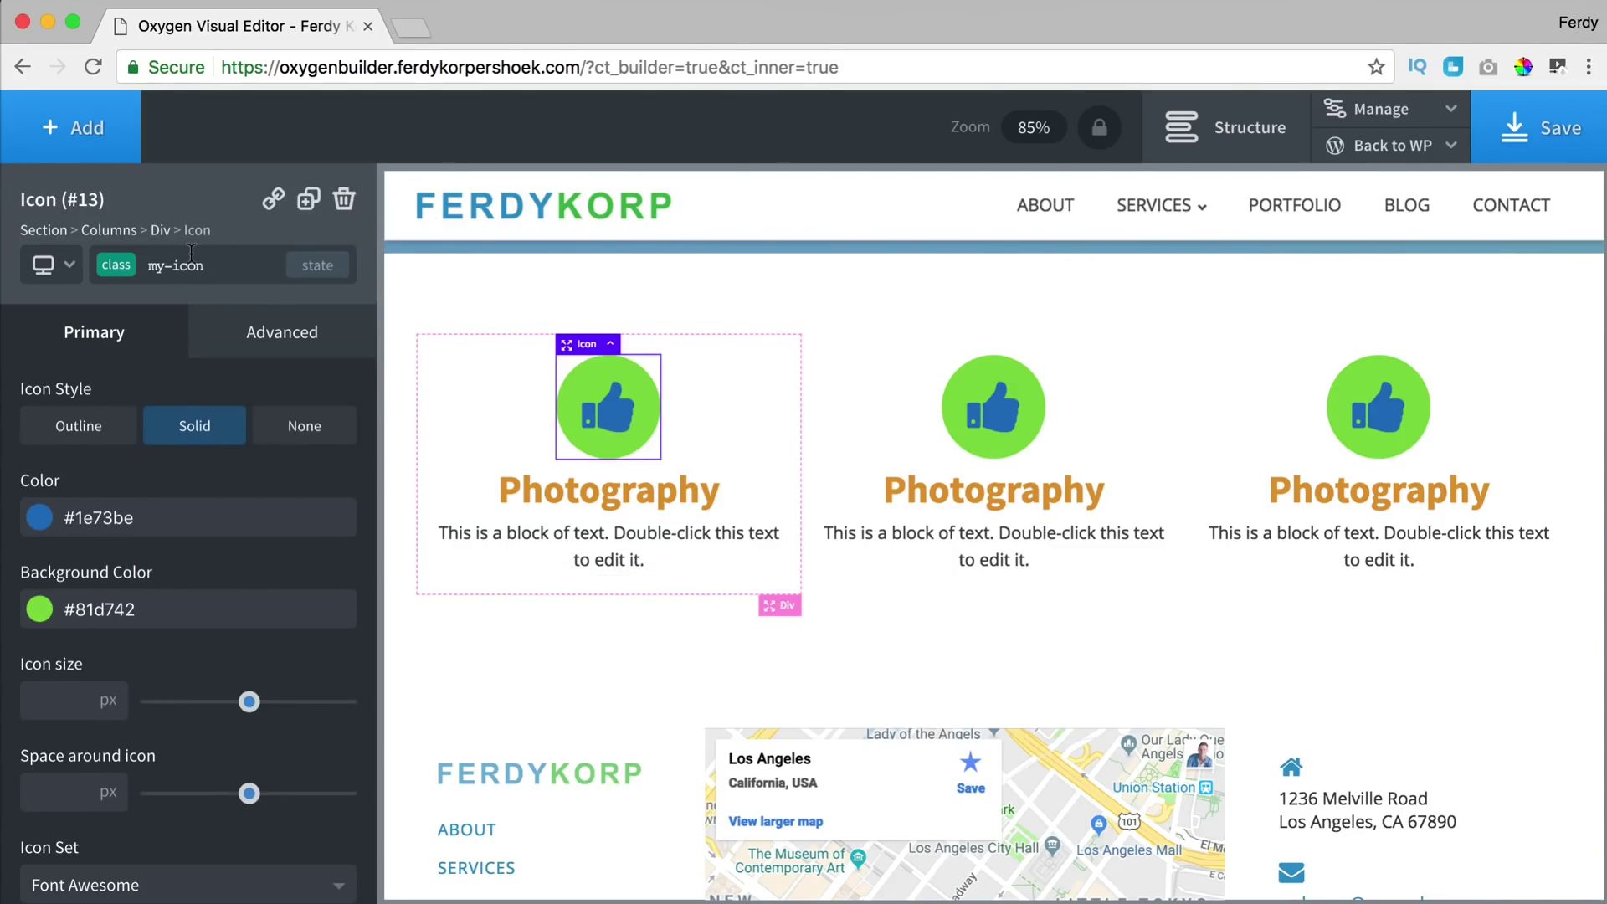
- Examine the available page elements in the Basics and Helpers categories
{"action": "left_click", "coordinate": [87, 147]}
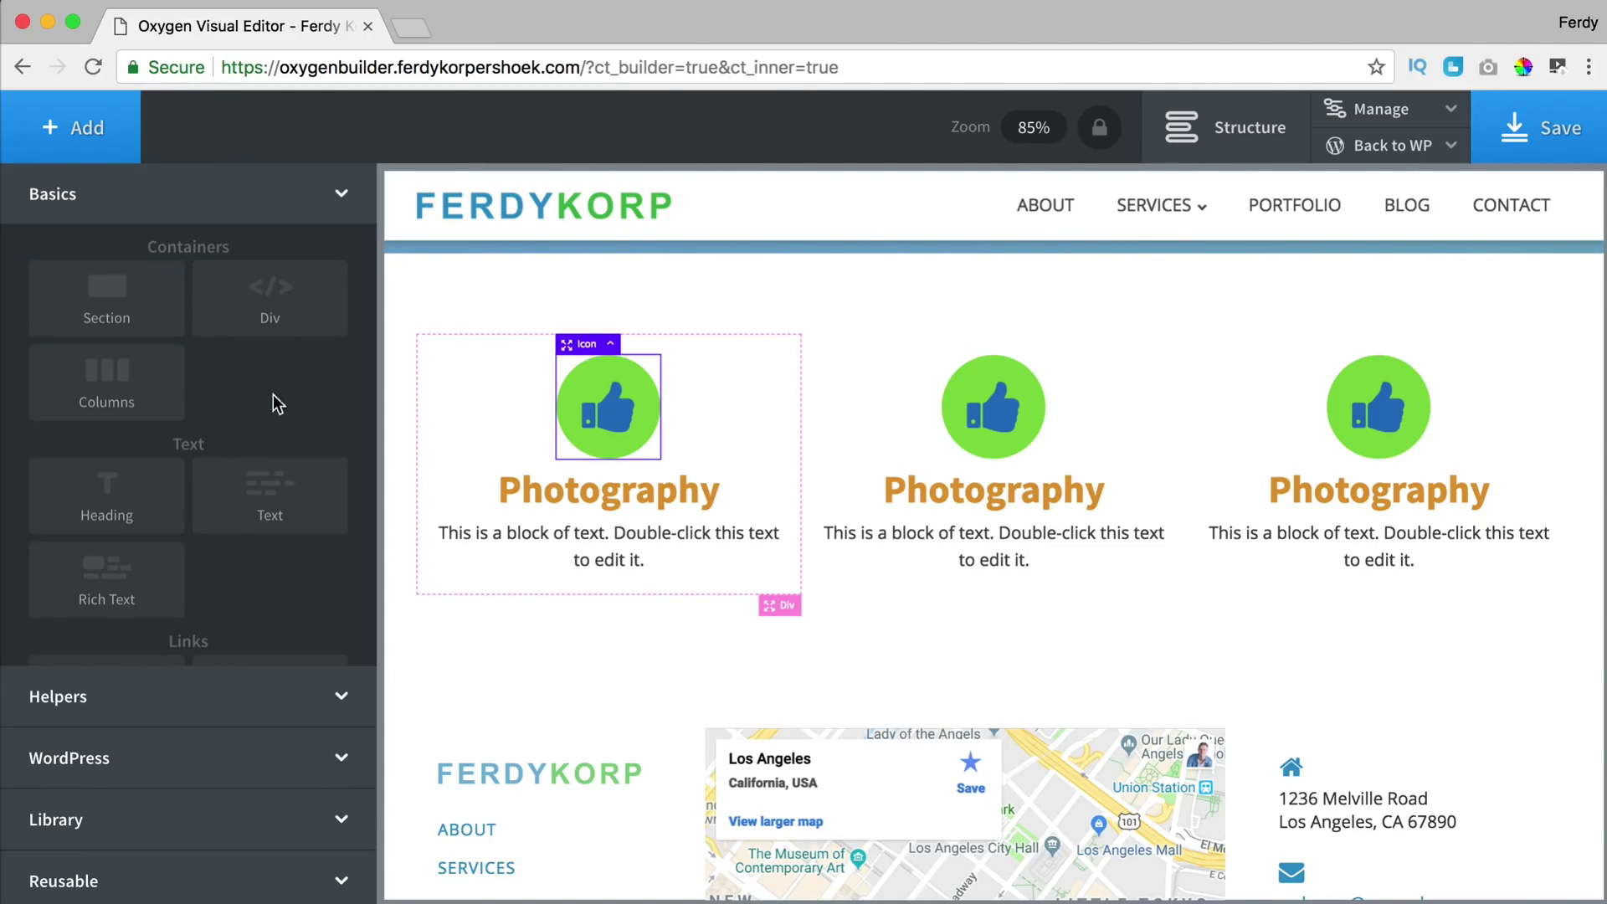
{"action": "scroll", "coordinate": [323, 392], "scroll_direction": "down", "scroll_amount": 2}
{"action": "scroll", "coordinate": [324, 392], "scroll_direction": "down", "scroll_amount": 4}
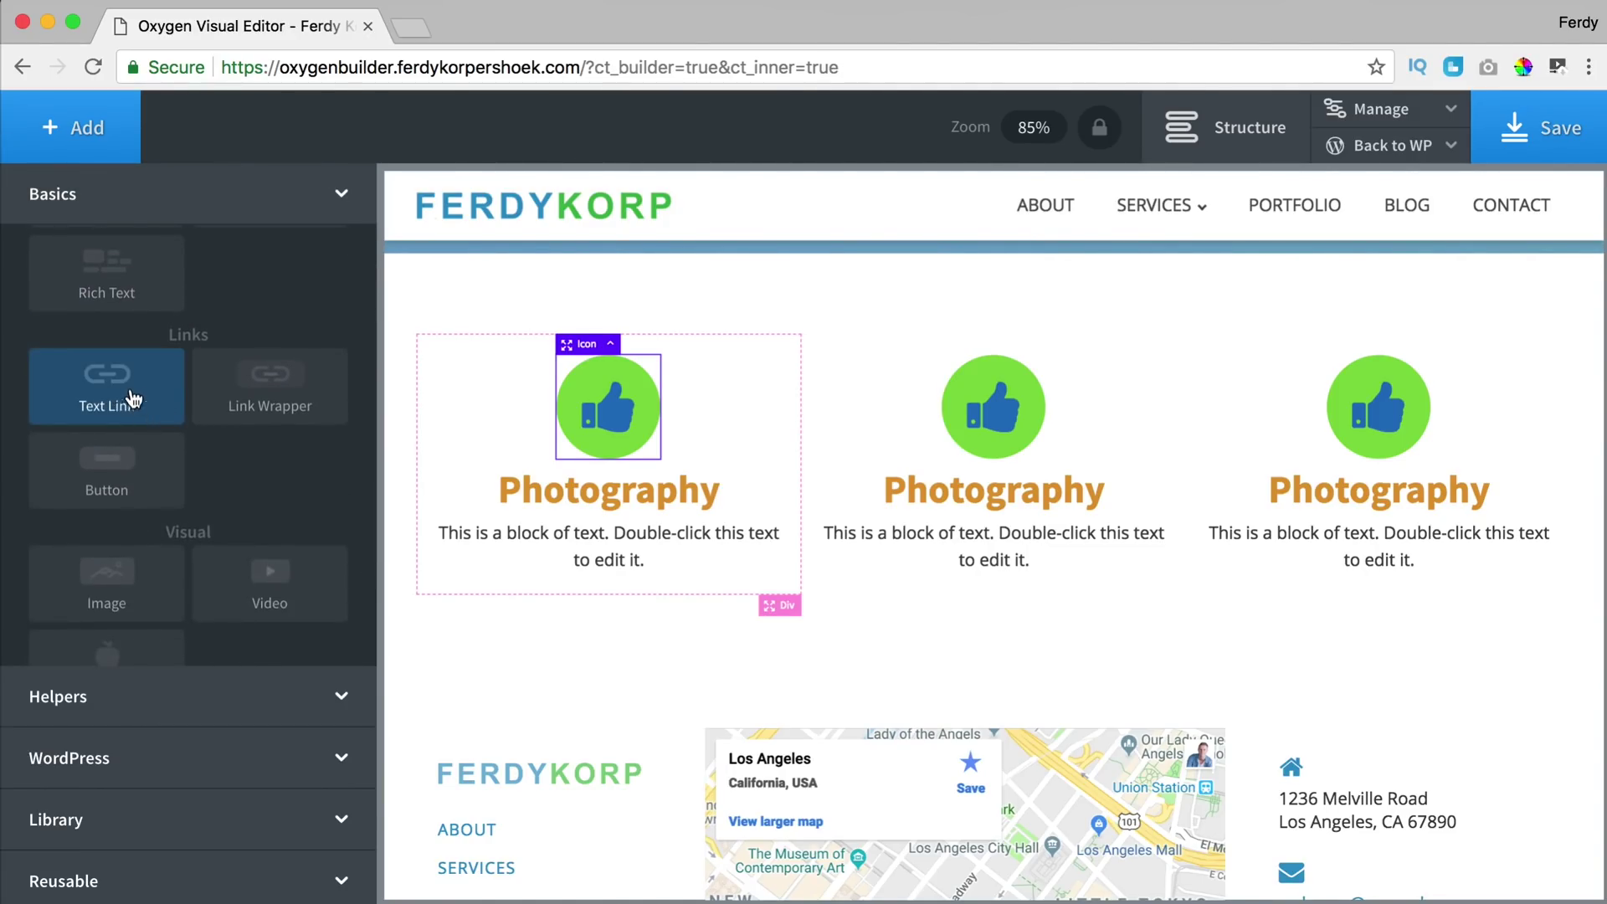
{"action": "scroll", "coordinate": [225, 460], "scroll_direction": "down", "scroll_amount": 1}
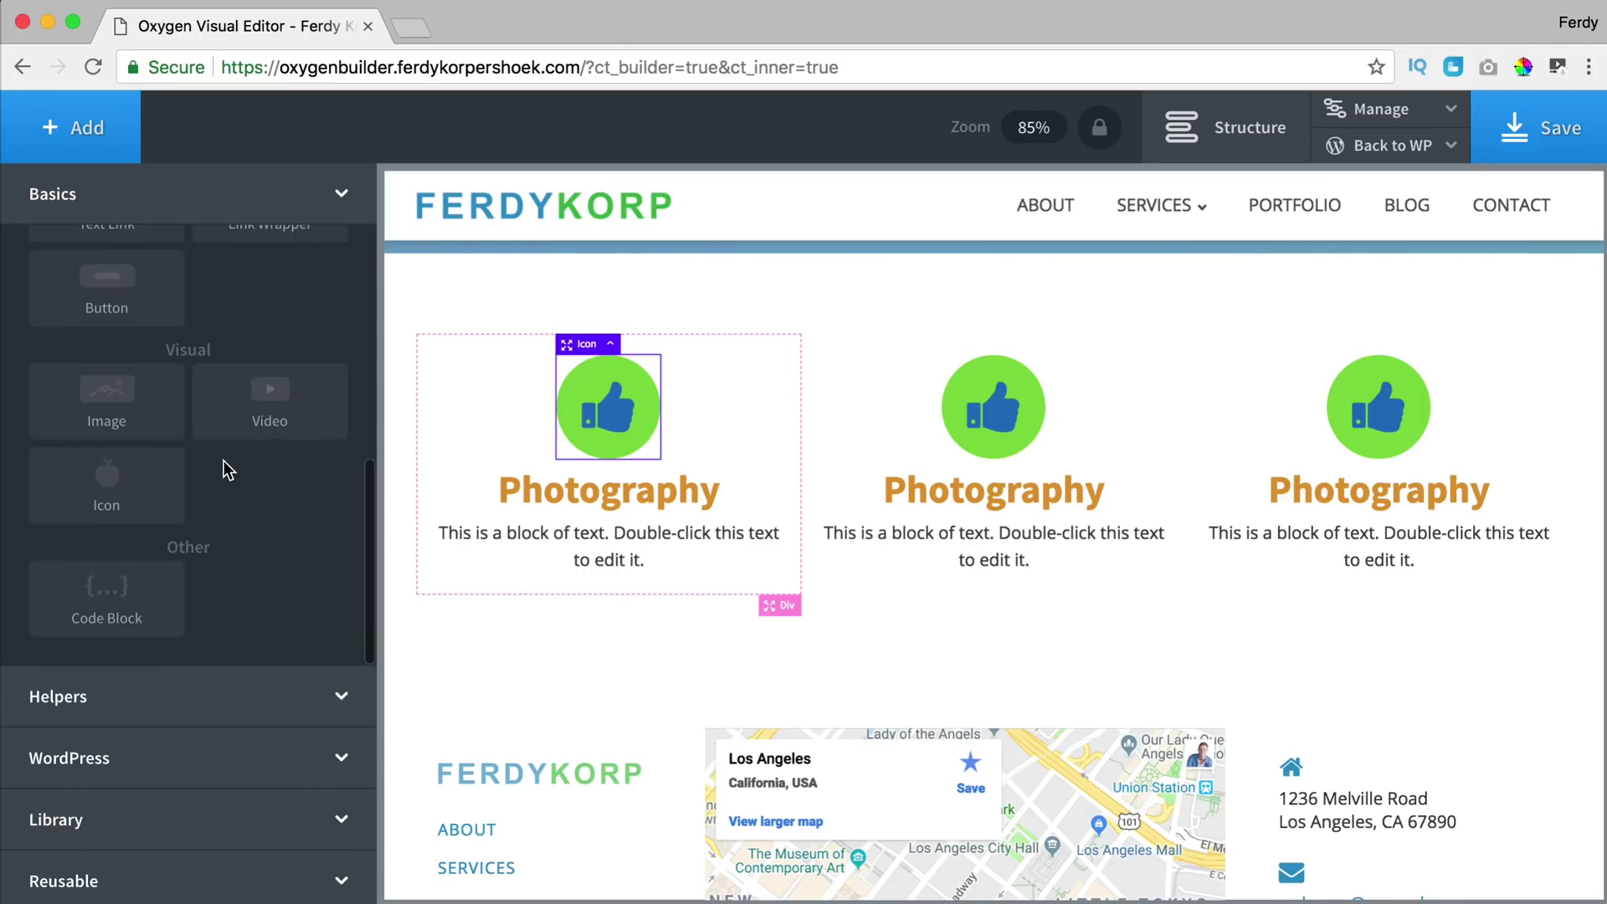
{"action": "left_click", "coordinate": [164, 699]}
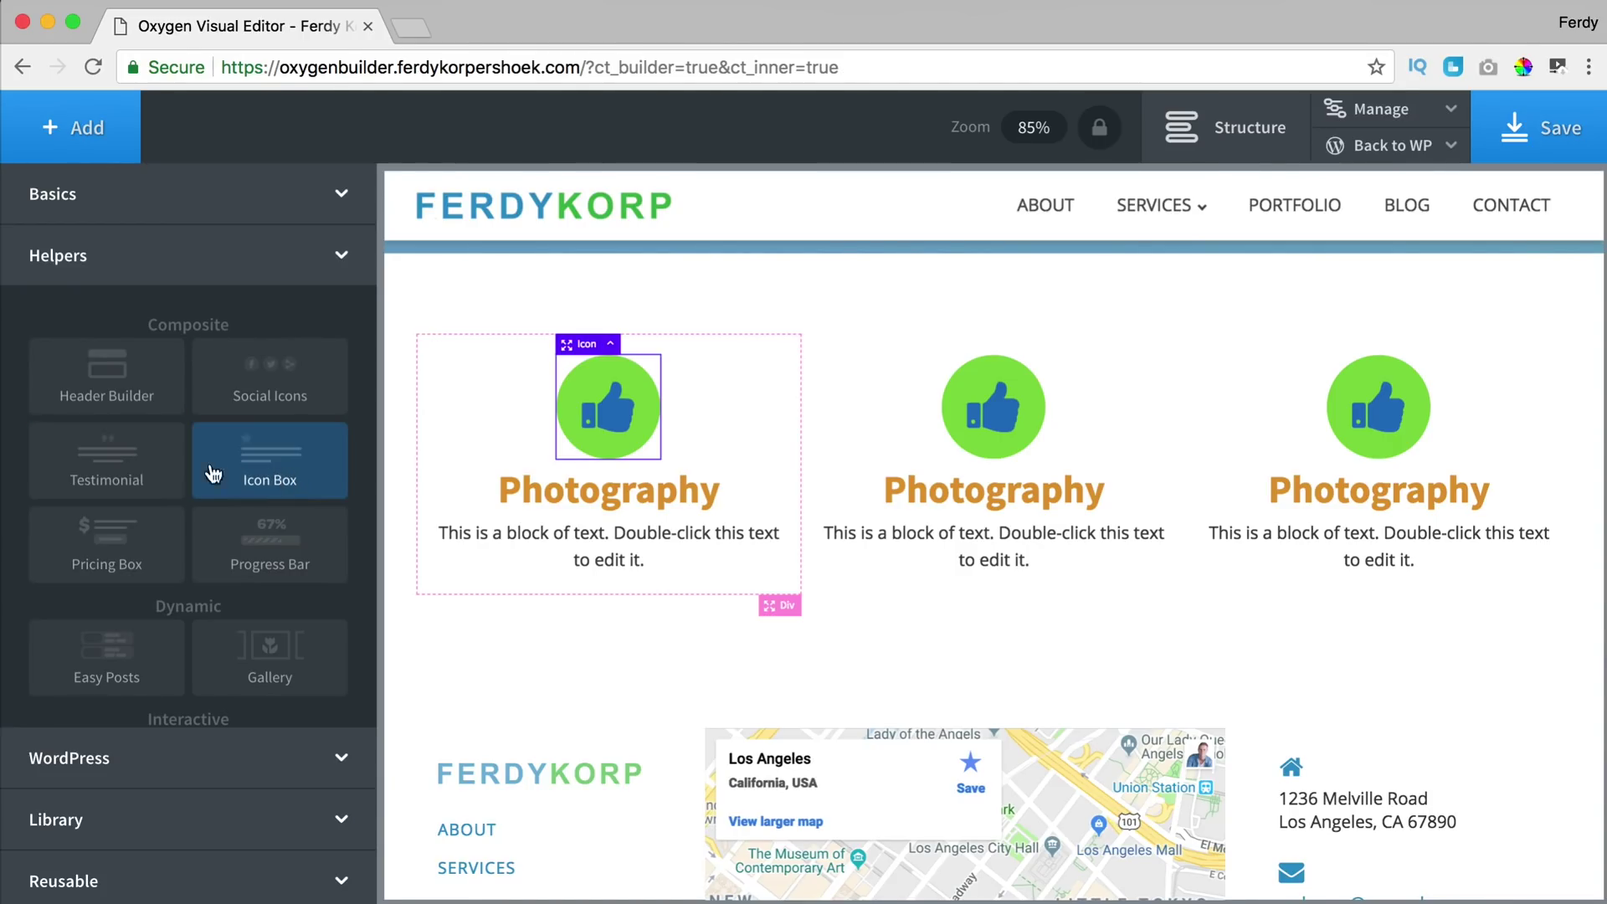
{"action": "scroll", "coordinate": [477, 463], "scroll_direction": "down", "scroll_amount": 3}
{"action": "scroll", "coordinate": [932, 473], "scroll_direction": "up", "scroll_amount": 1}
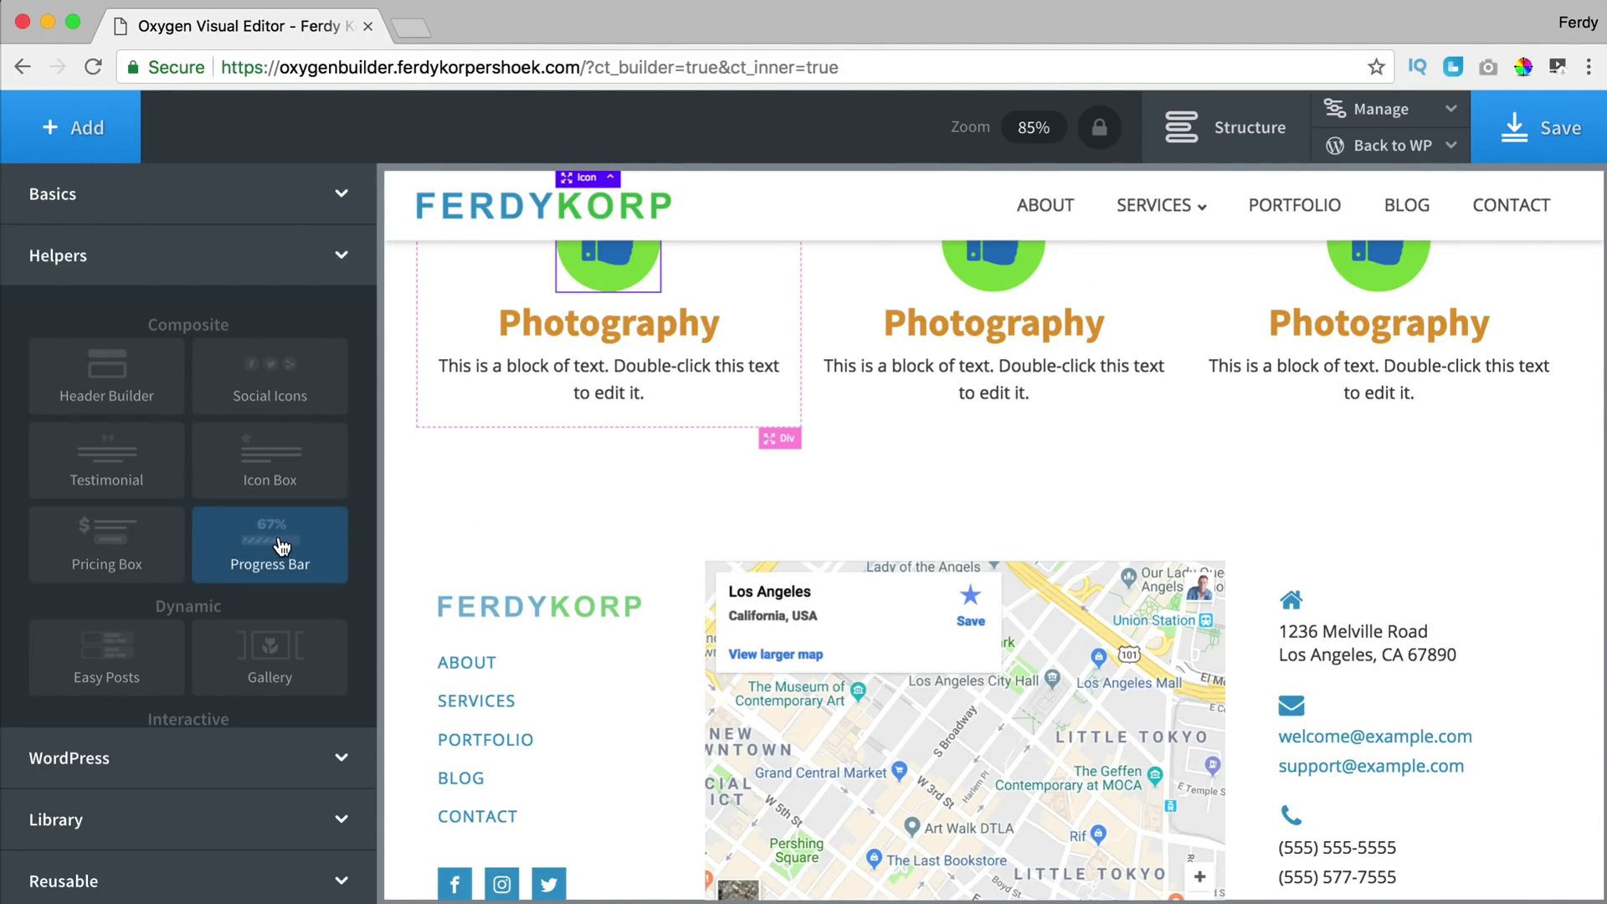
{"action": "scroll", "coordinate": [277, 549], "scroll_direction": "down", "scroll_amount": 5}
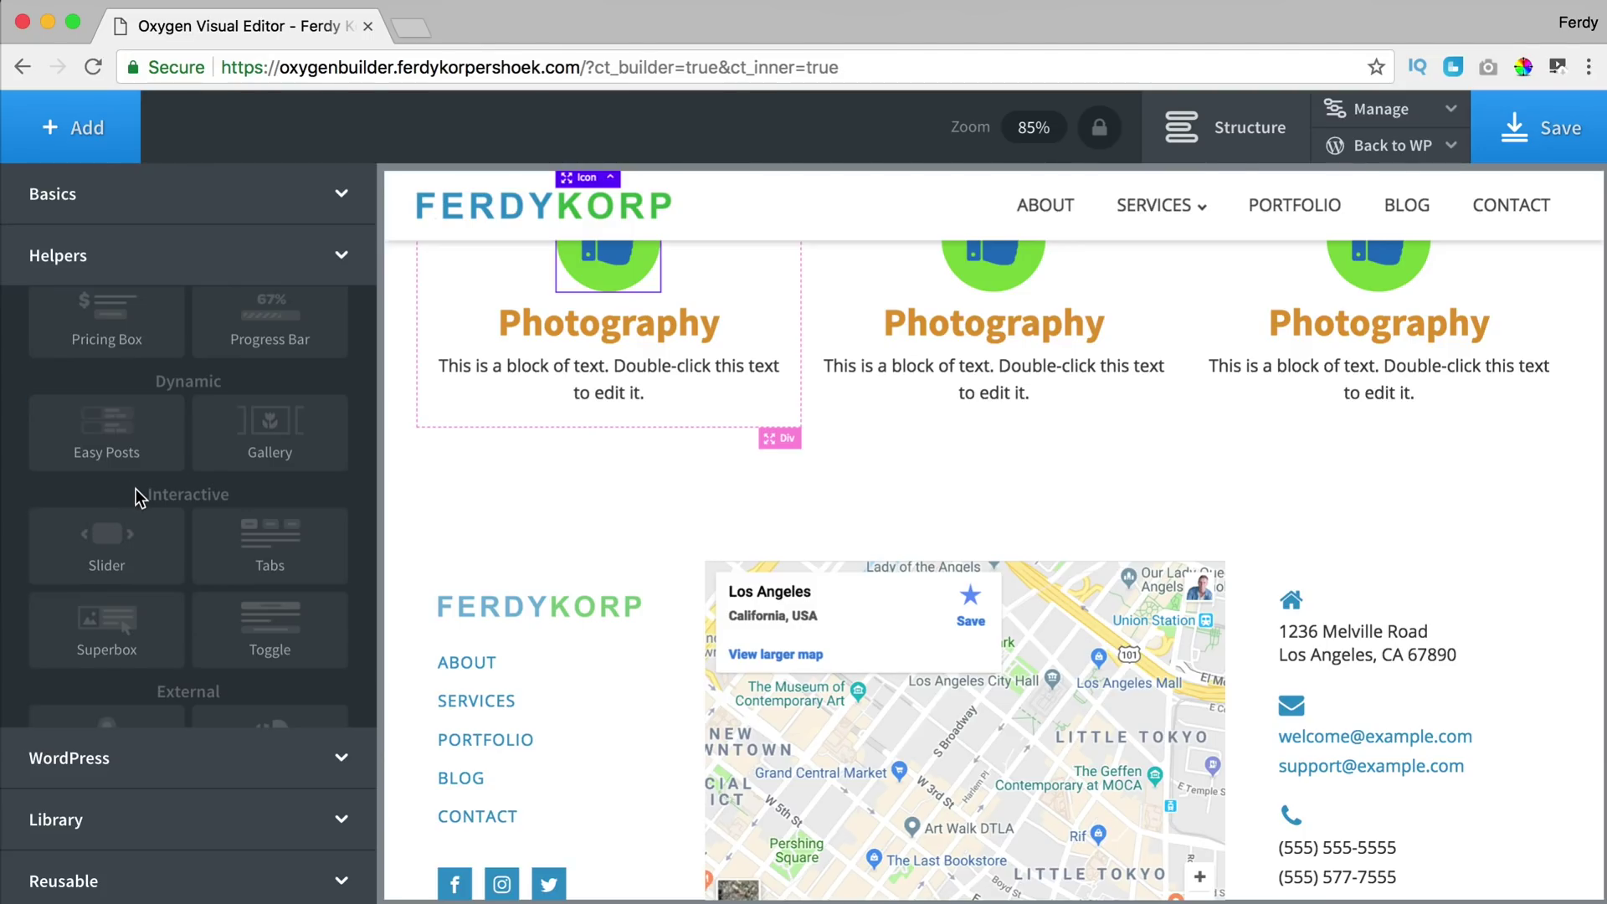
{"action": "scroll", "coordinate": [252, 461], "scroll_direction": "up", "scroll_amount": 2}
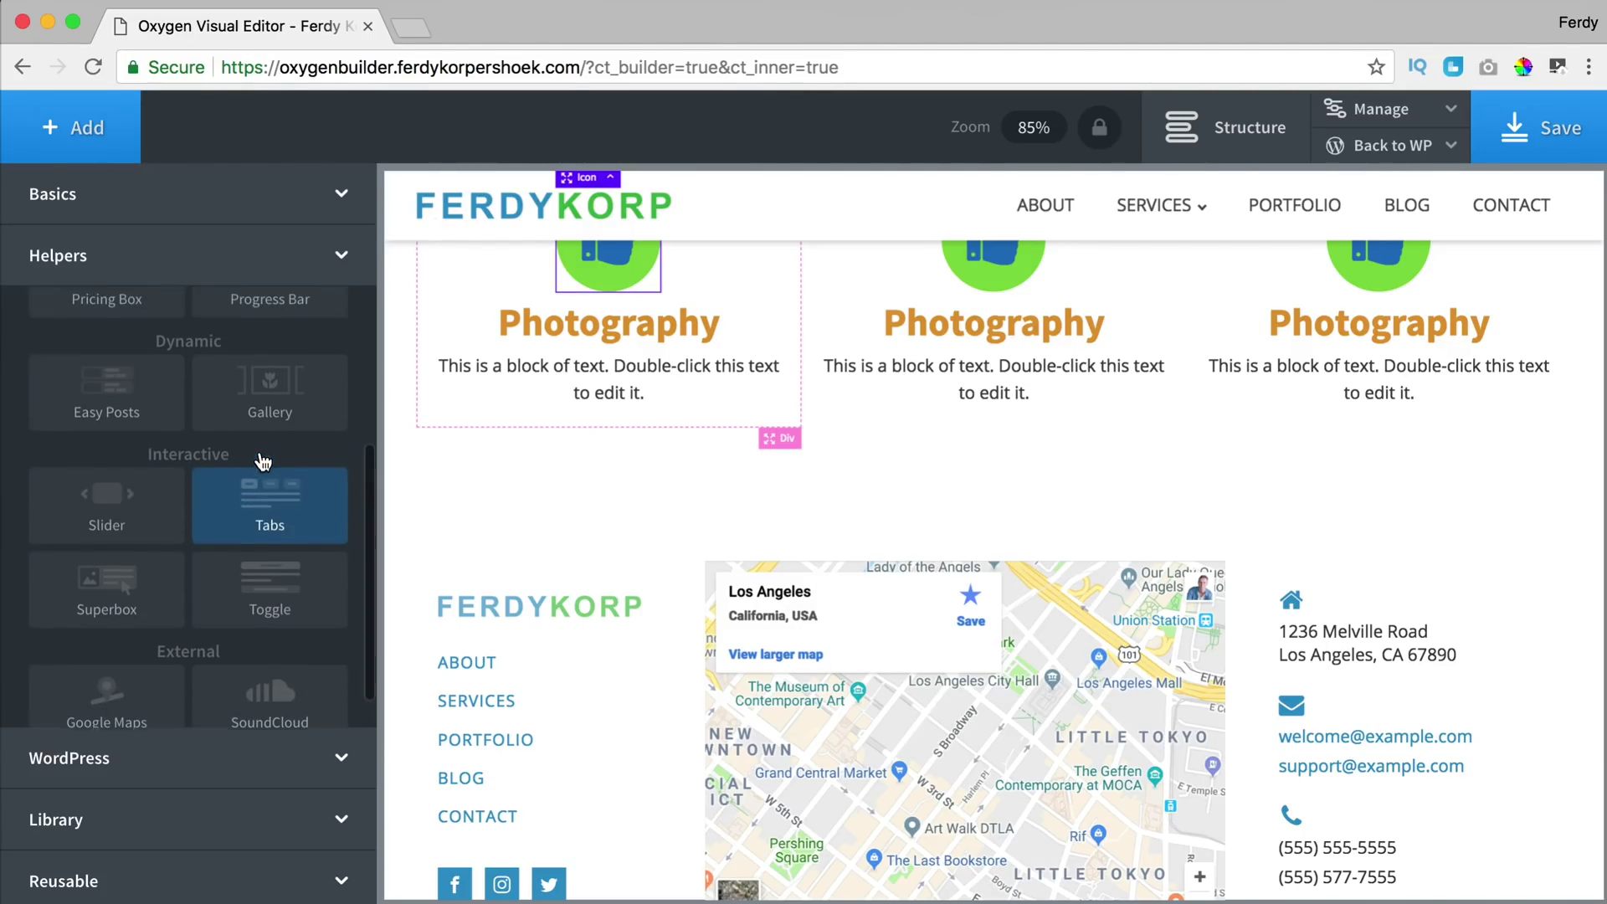
- Reduce the hero section's top padding to about 124 px and shrink its bottom padding
{"action": "left_click", "coordinate": [412, 28]}
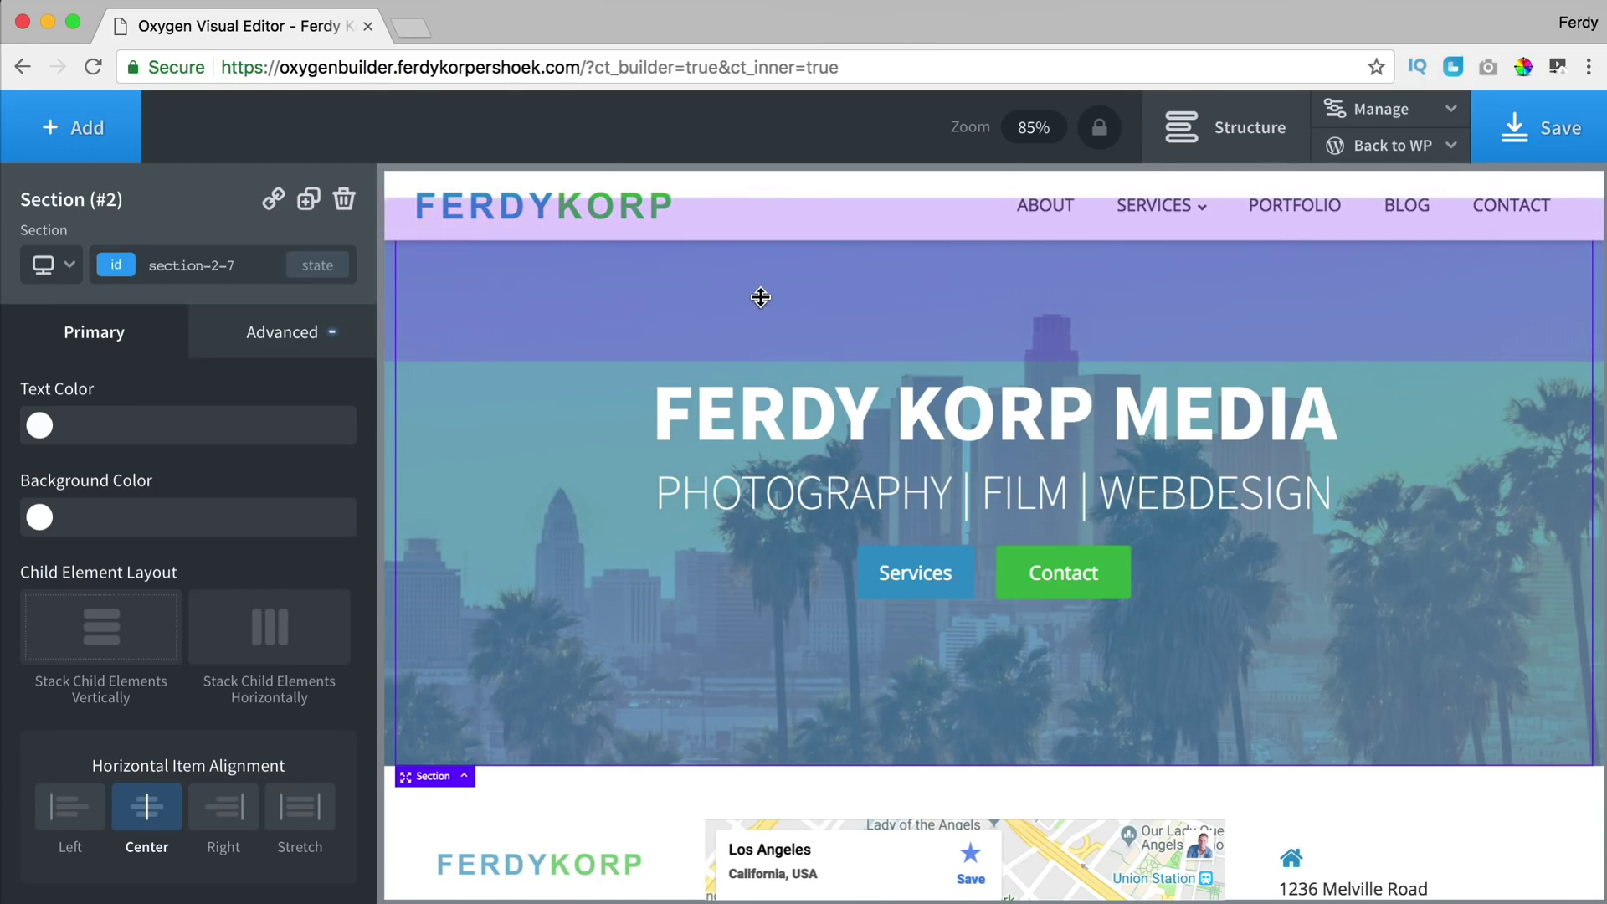
{"action": "left_click_drag", "start_coordinate": [762, 330], "coordinate": [787, 277]}
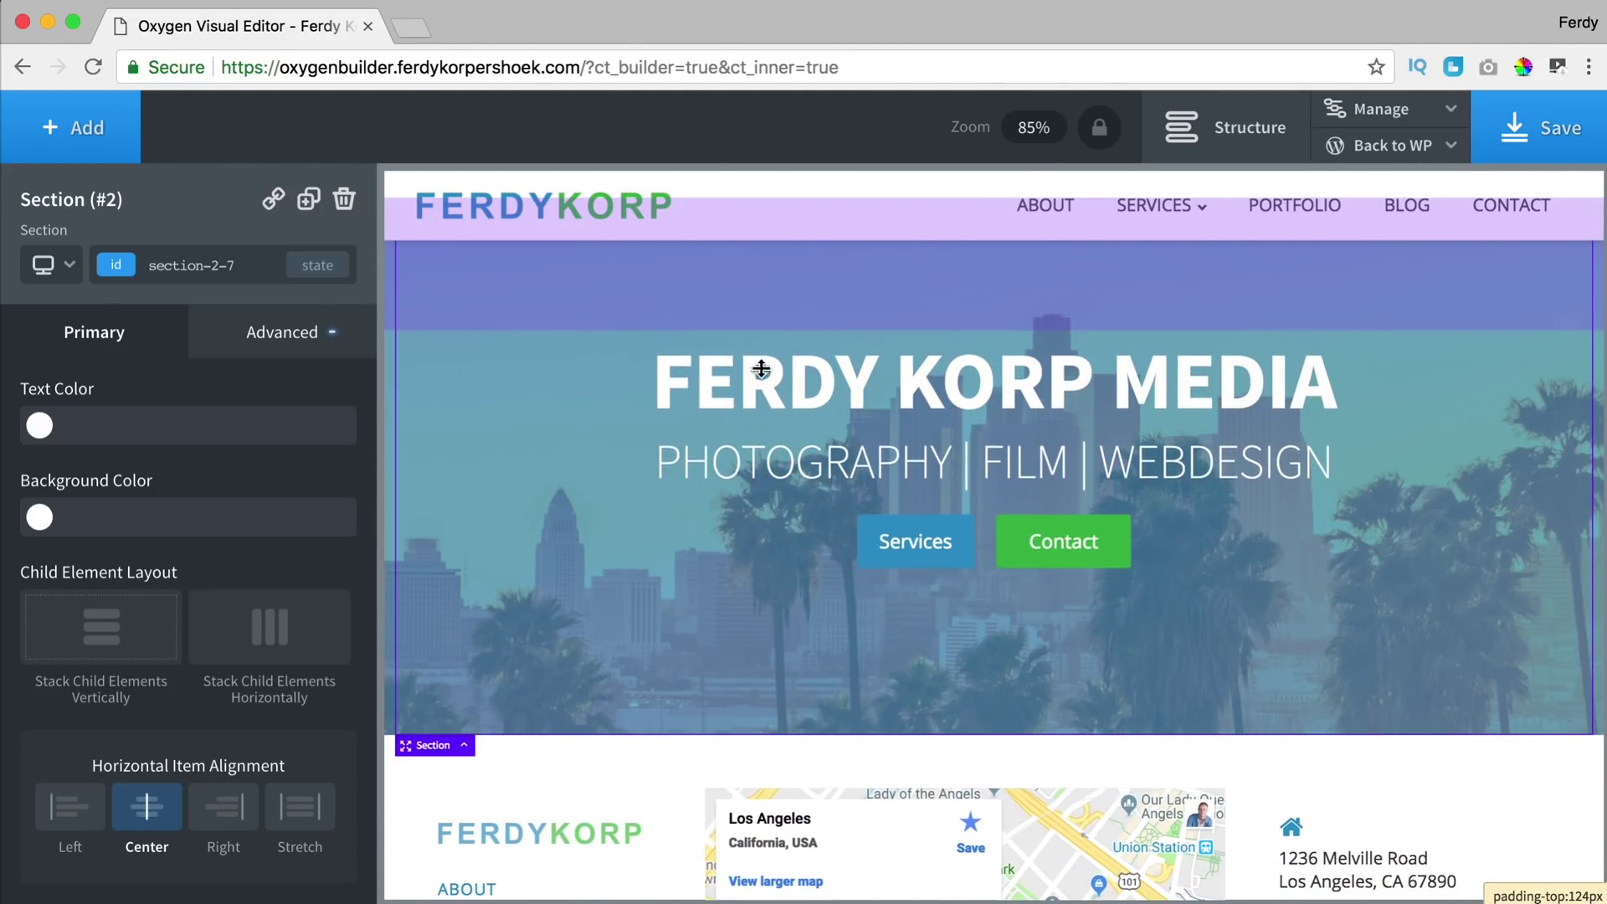
{"action": "left_click_drag", "start_coordinate": [847, 636], "coordinate": [836, 592]}
- Inspect the primary settings of the hero heading, the Services button and the hero section that contains them
{"action": "left_click", "coordinate": [789, 378]}
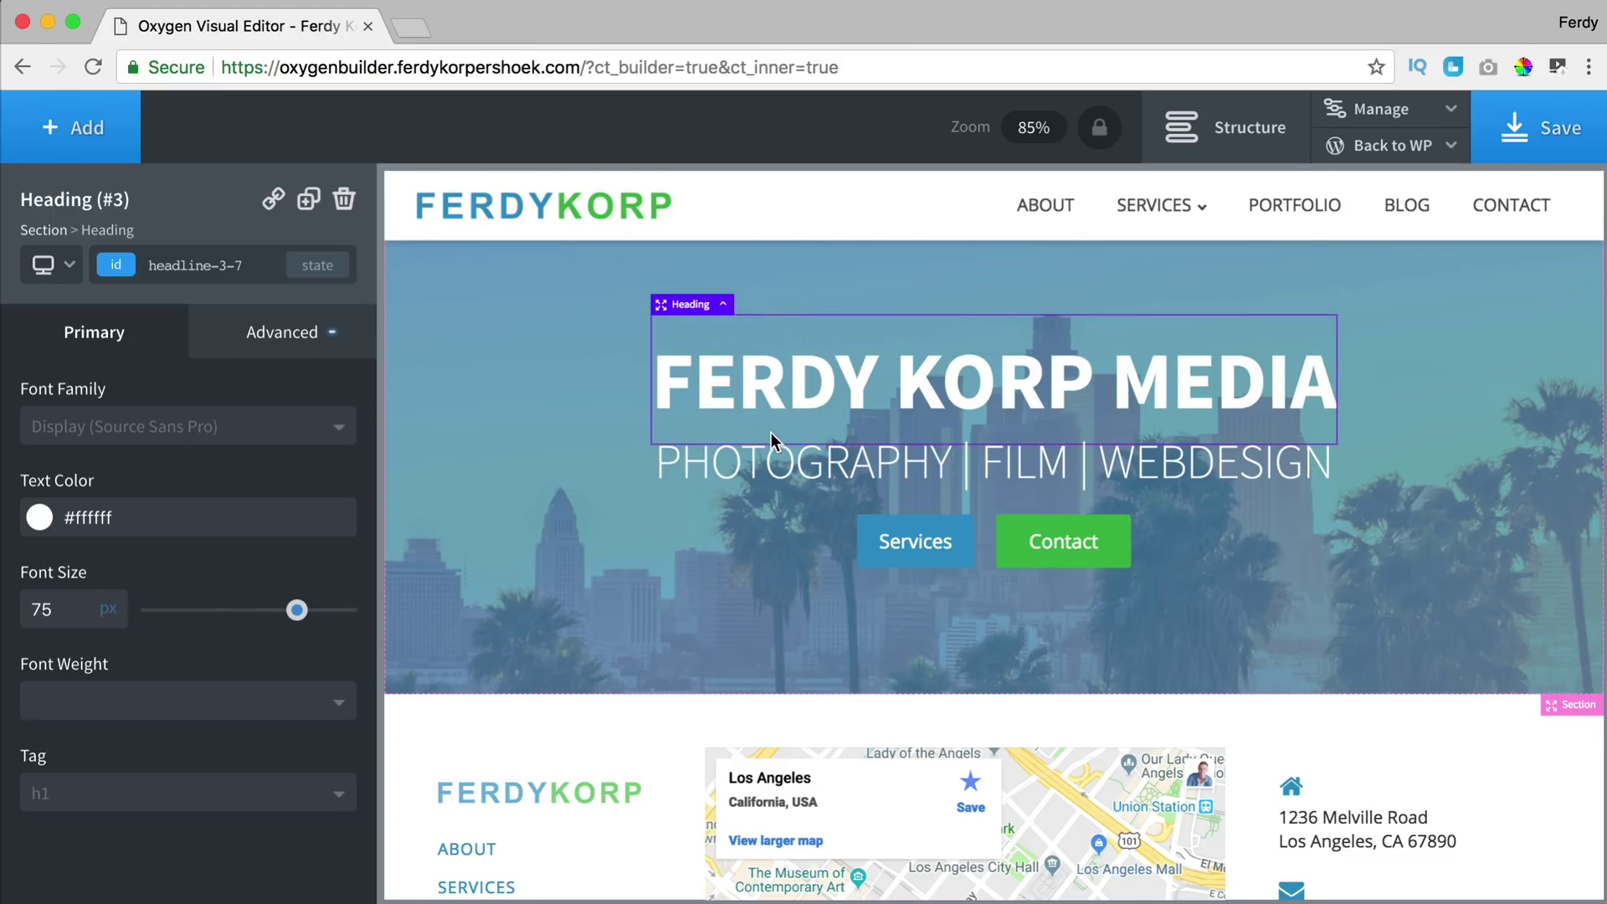
{"action": "left_click", "coordinate": [903, 540]}
{"action": "left_click", "coordinate": [510, 326]}
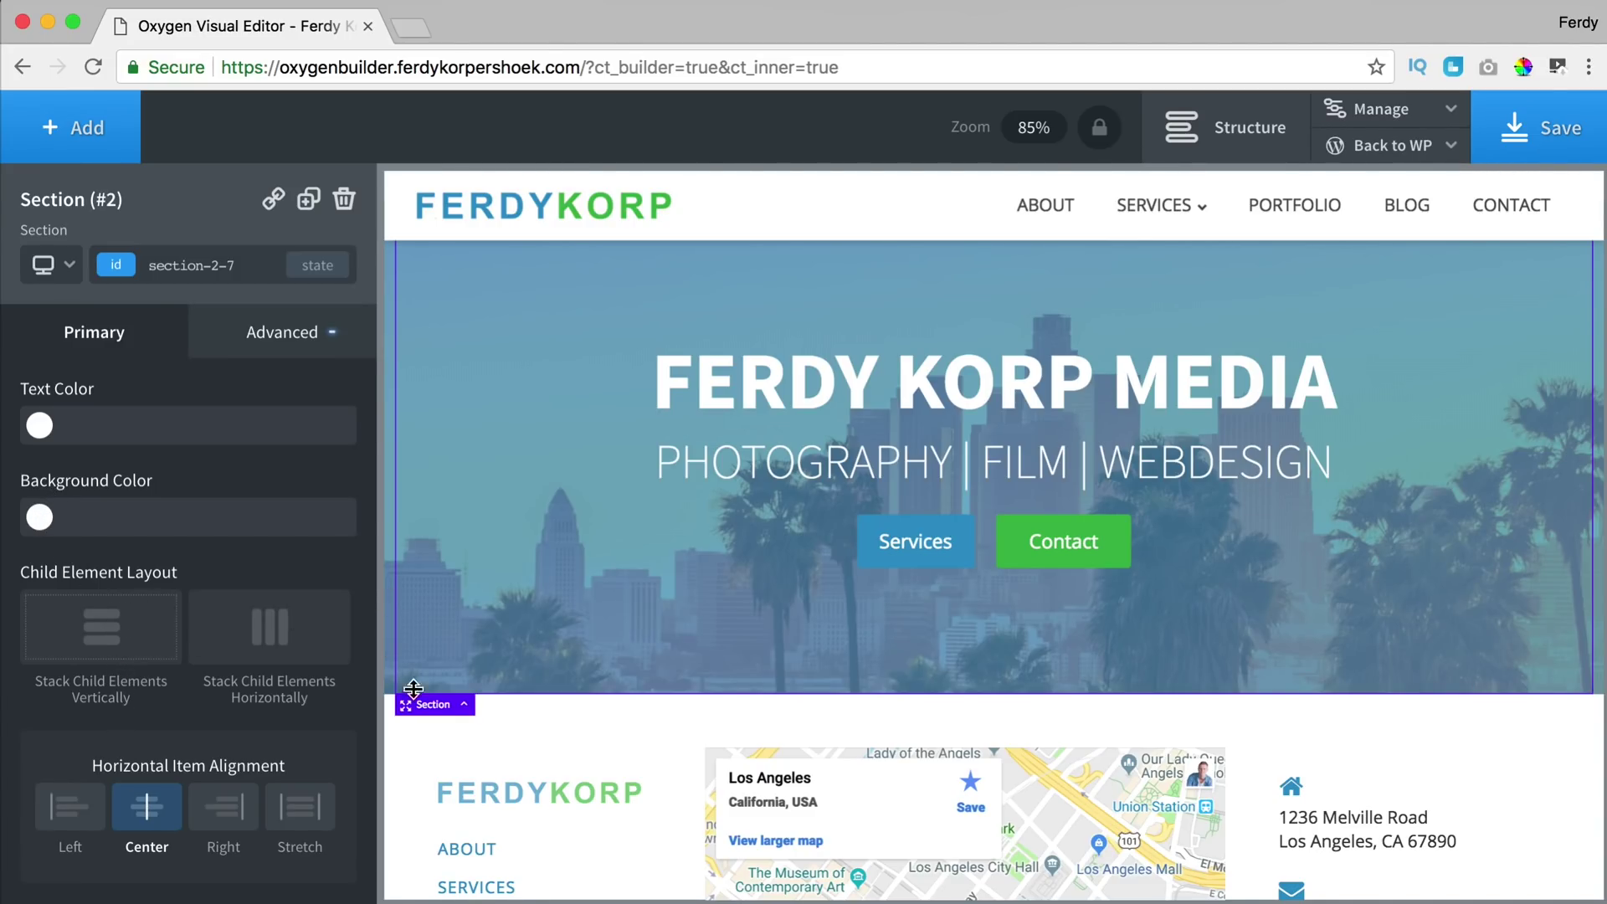
{"action": "left_click", "coordinate": [750, 380]}
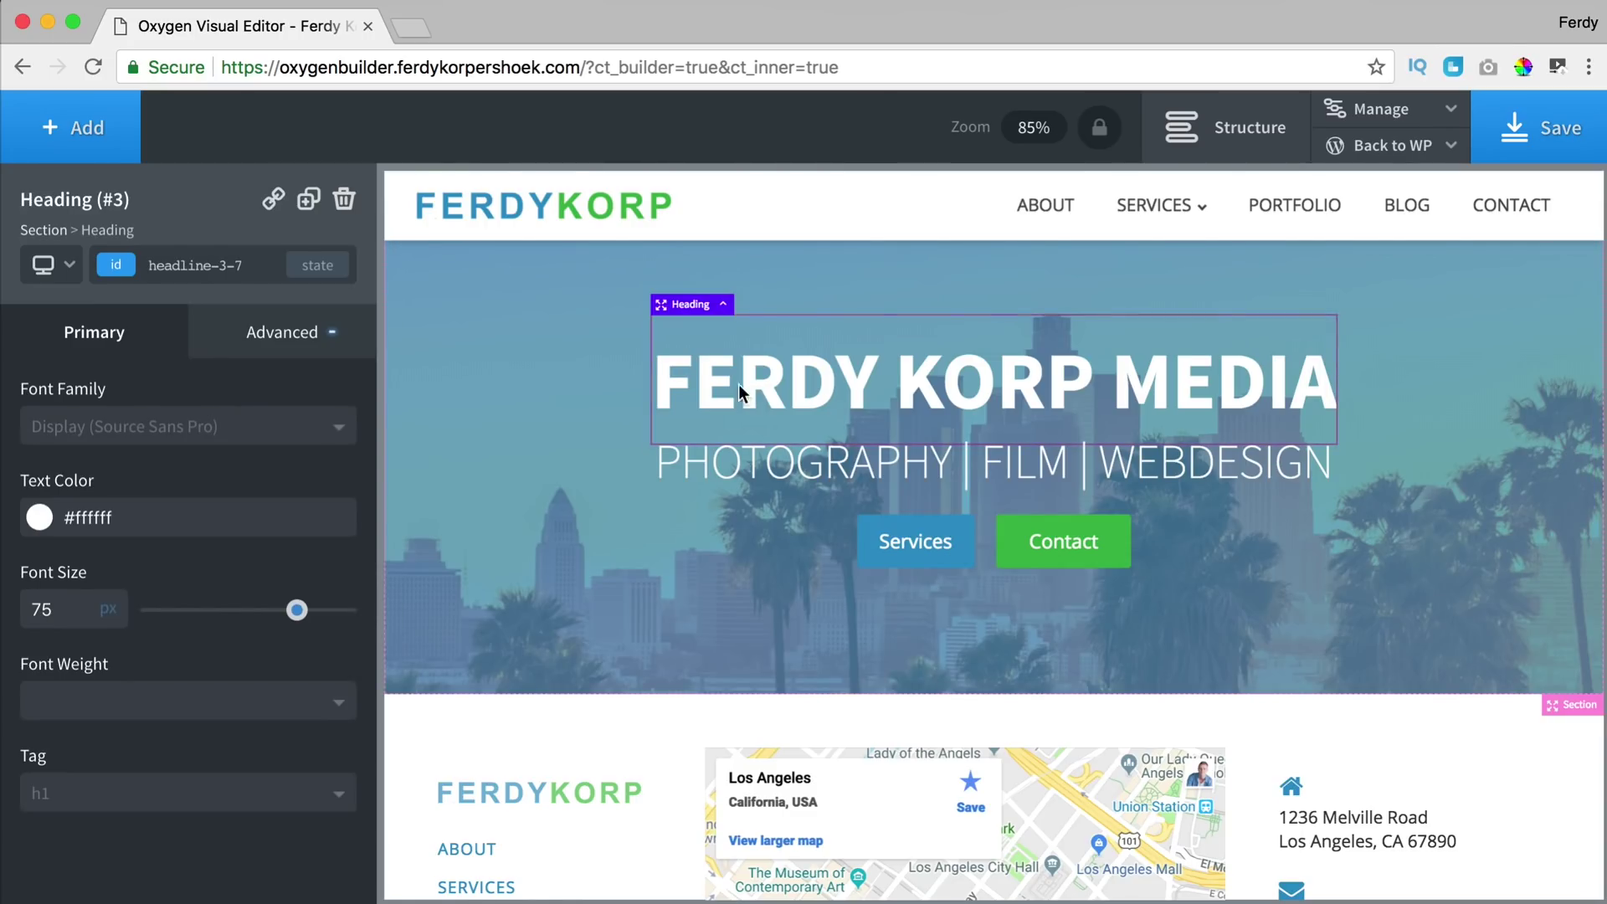
{"action": "left_click", "coordinate": [520, 459]}
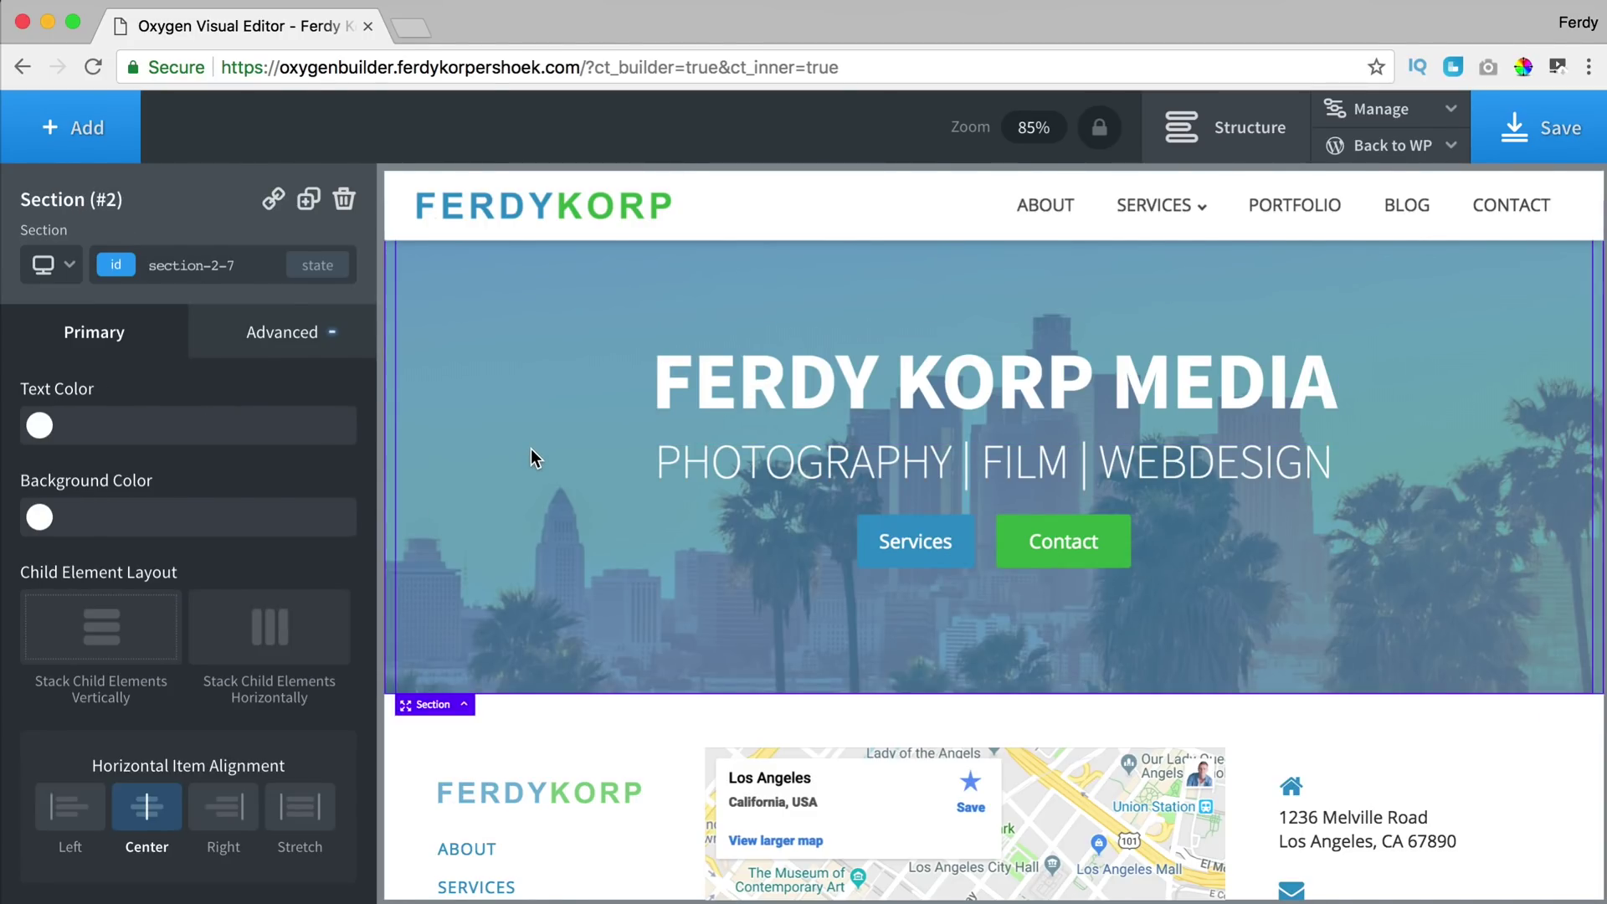
- Review the hero section's advanced style categories, including its JavaScript and background settings
{"action": "left_click", "coordinate": [283, 336]}
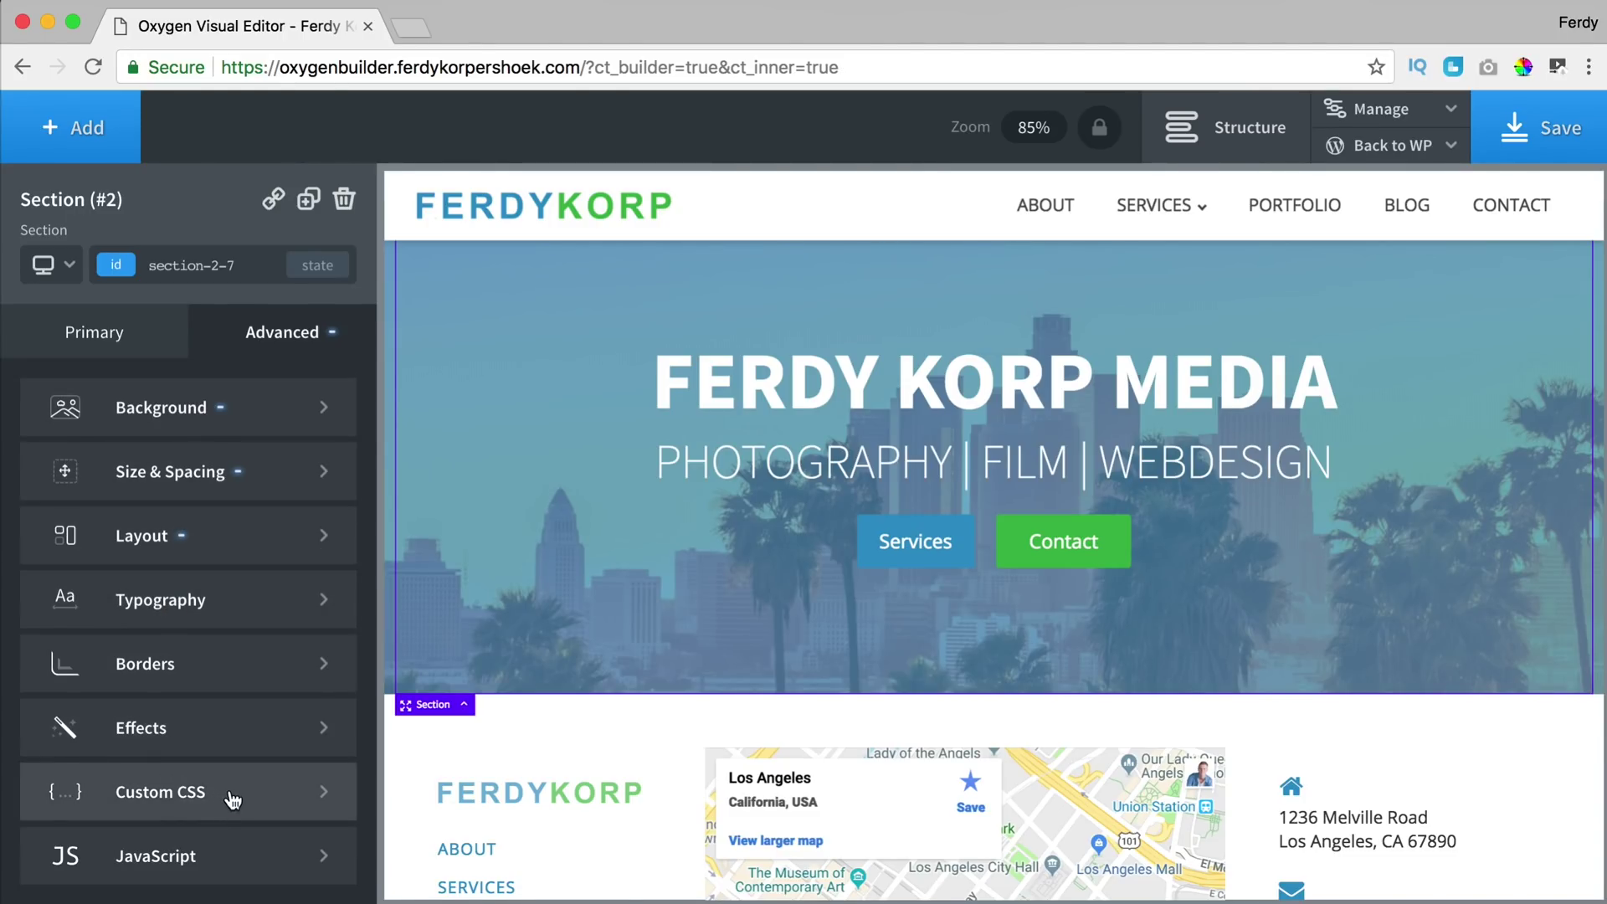
{"action": "left_click", "coordinate": [186, 857]}
{"action": "left_click", "coordinate": [208, 336]}
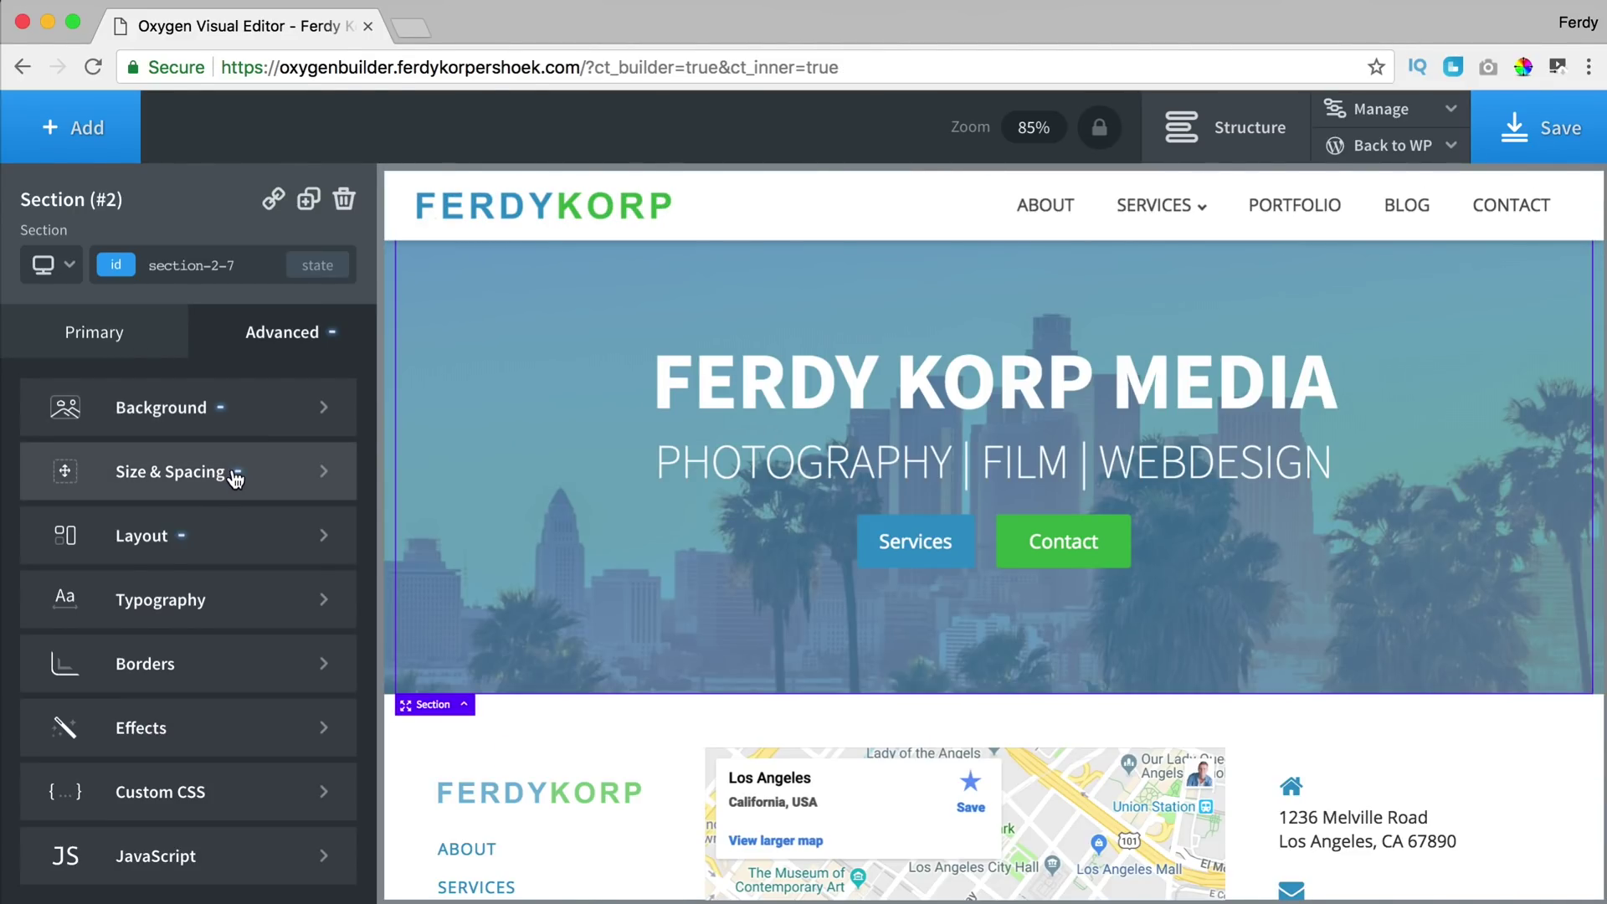
{"action": "left_click", "coordinate": [178, 410]}
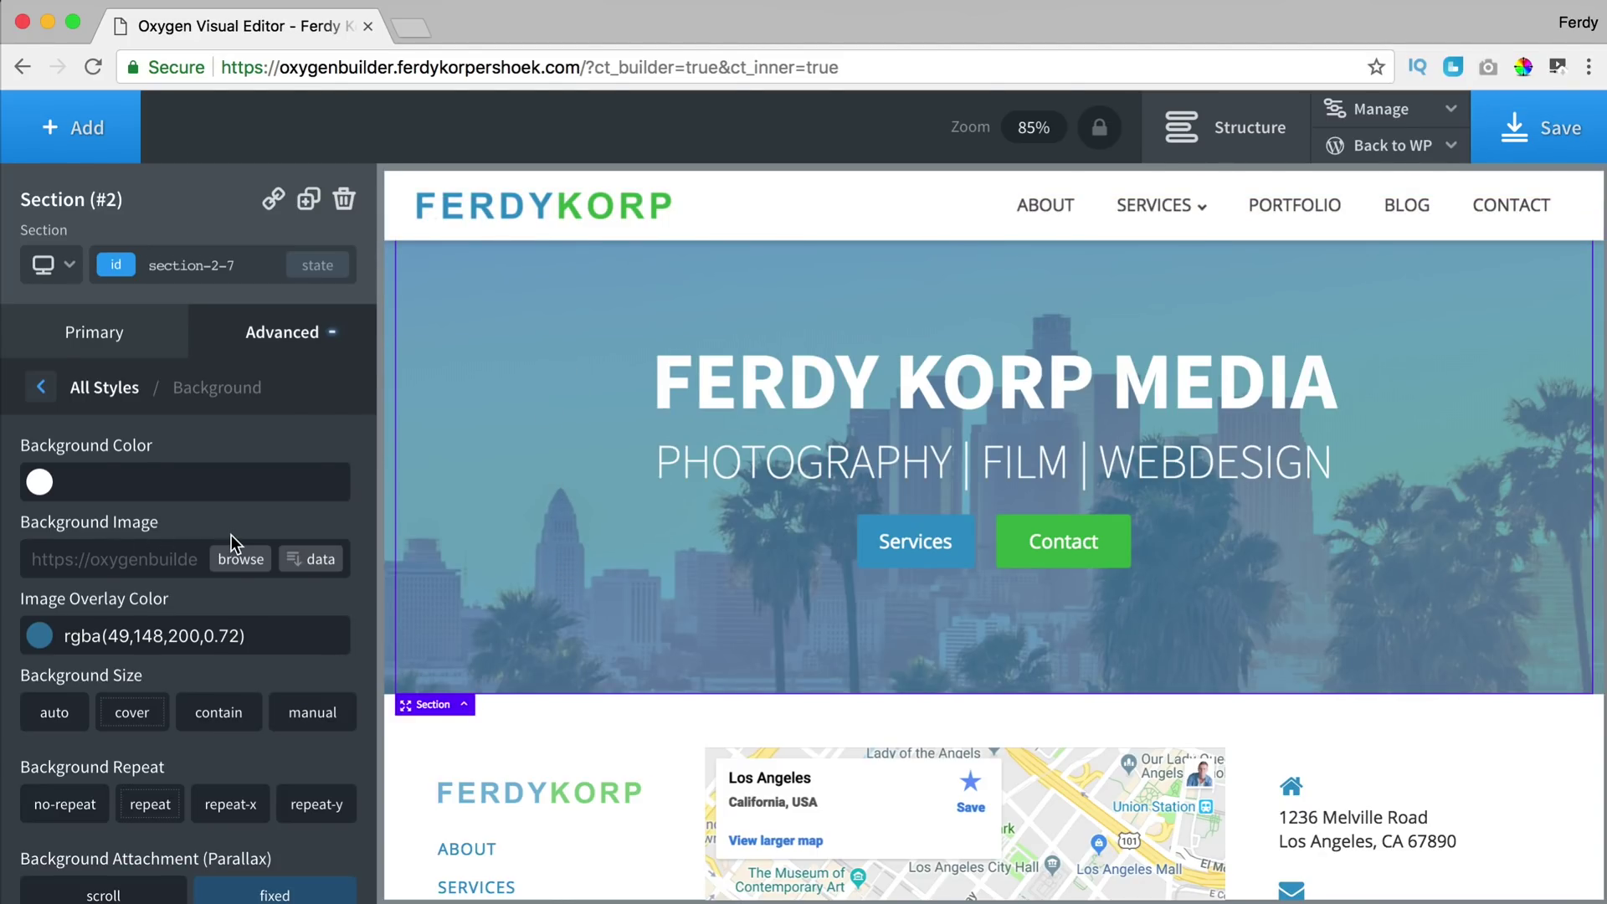
{"action": "scroll", "coordinate": [231, 535], "scroll_direction": "down", "scroll_amount": 5}
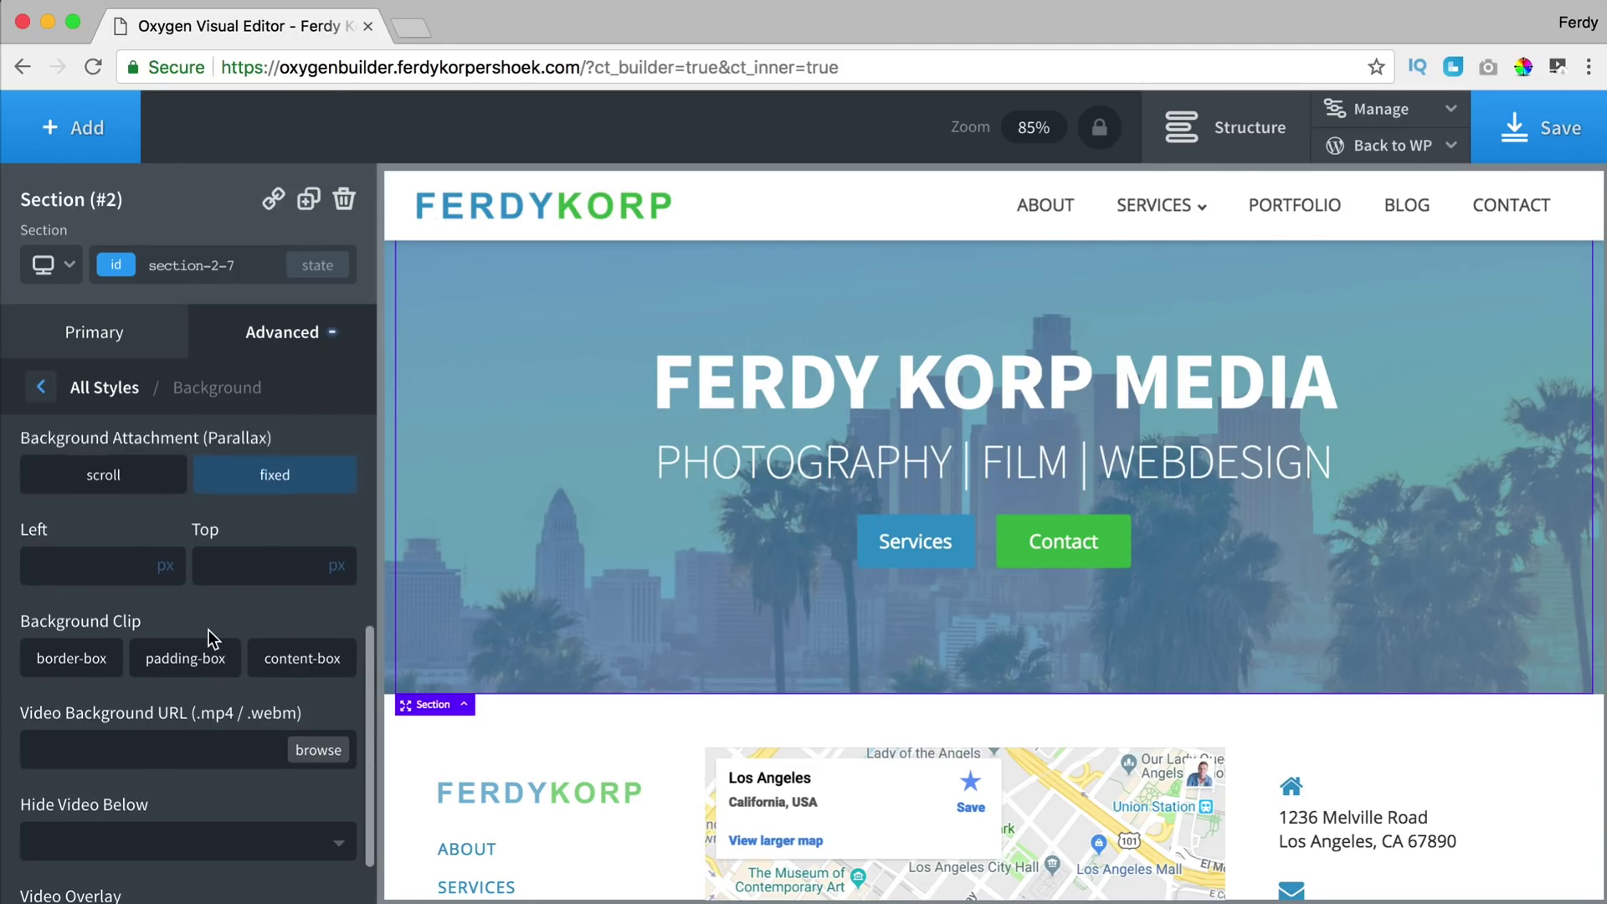
{"action": "scroll", "coordinate": [208, 630], "scroll_direction": "up", "scroll_amount": 5}
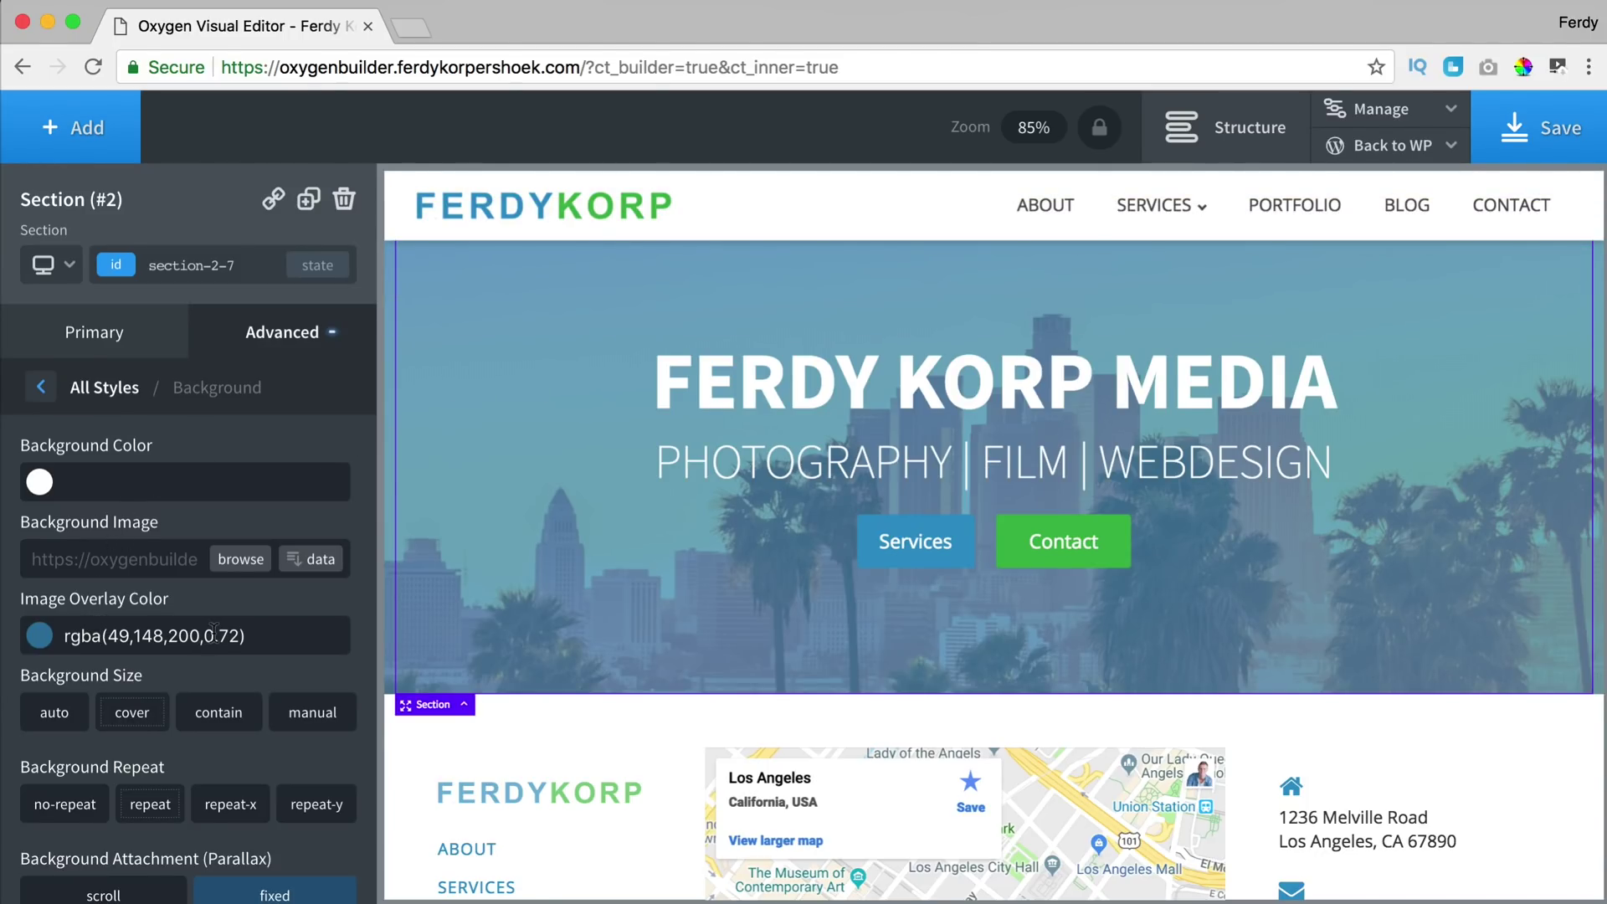
- Set the hero section's image overlay color to the semi-transparent blue rgba(44,119,211,0.67)
{"action": "left_click", "coordinate": [40, 636]}
{"action": "left_click_drag", "start_coordinate": [180, 725], "coordinate": [47, 730]}
{"action": "scroll", "coordinate": [205, 796], "scroll_direction": "down", "scroll_amount": 3}
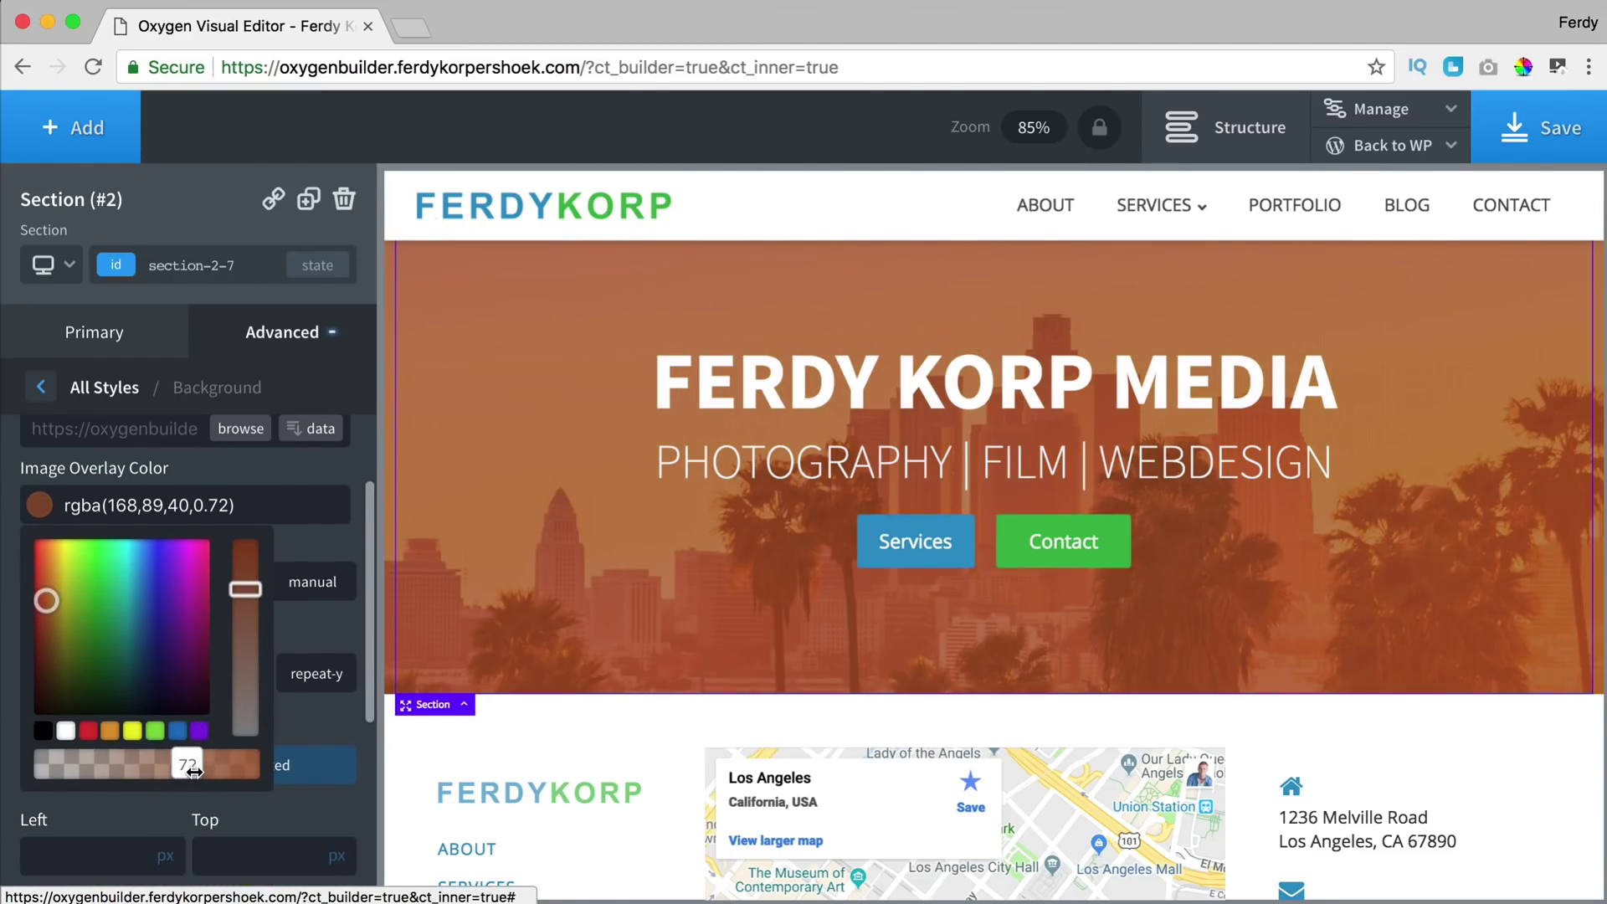
{"action": "mouse_move", "coordinate": [187, 763]}
{"action": "left_mouse_down"}
{"action": "mouse_move", "coordinate": [215, 764]}
{"action": "mouse_move", "coordinate": [174, 763]}
{"action": "left_mouse_up"}
{"action": "left_click_drag", "start_coordinate": [90, 617], "coordinate": [147, 551]}
{"action": "left_click", "coordinate": [357, 459]}
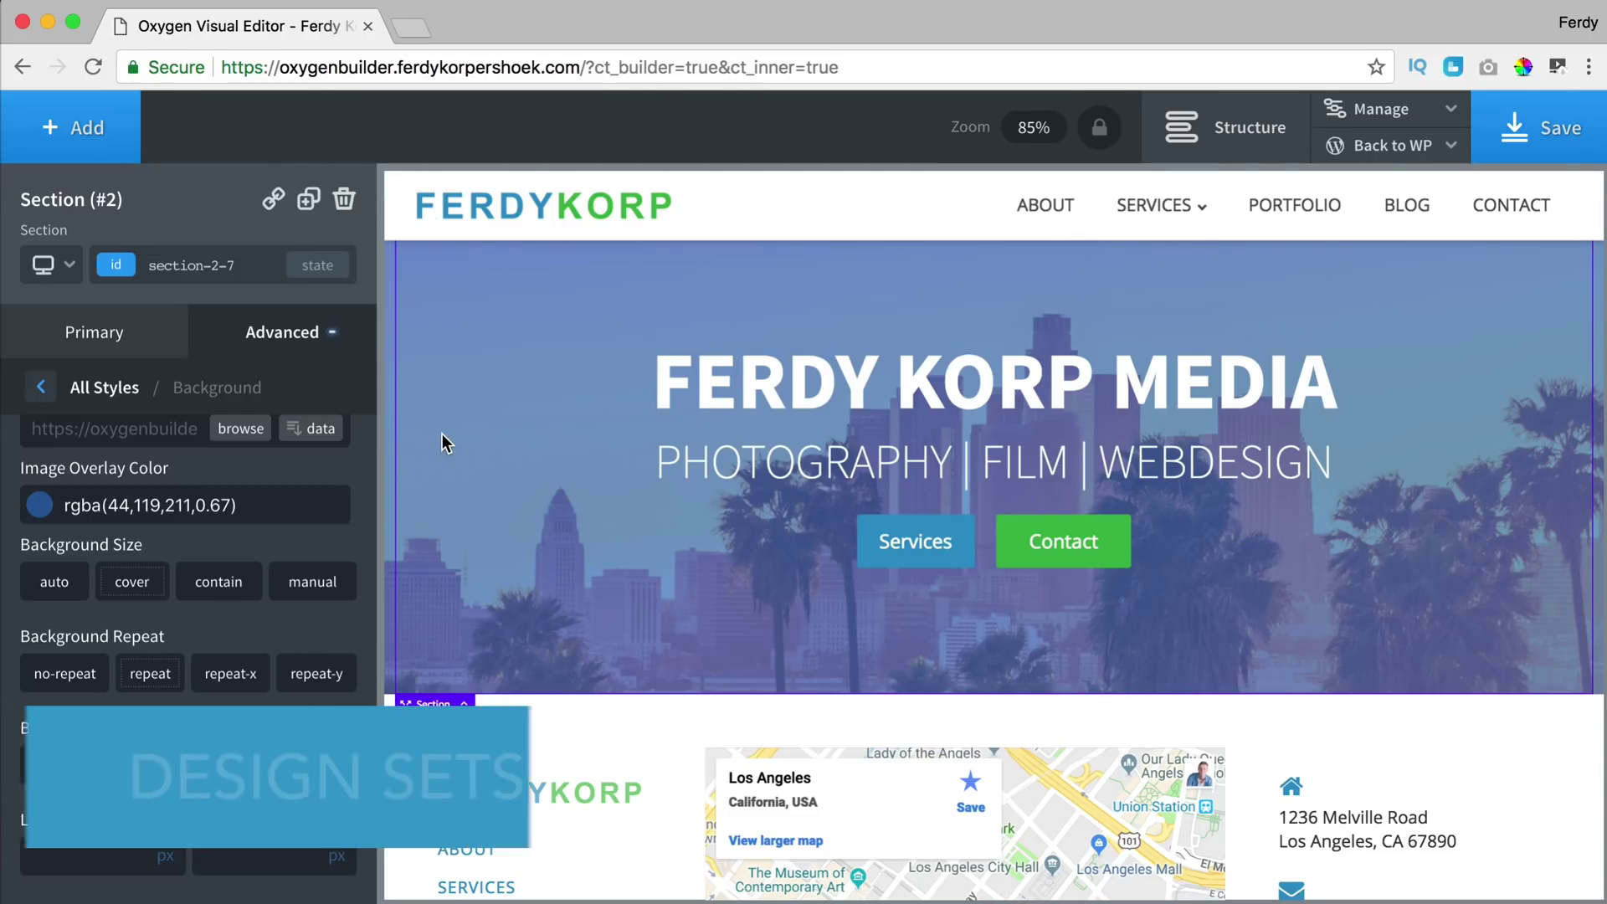
- Look through the Helpers and WordPress elements and open the library's list of design sets
{"action": "left_click", "coordinate": [81, 134]}
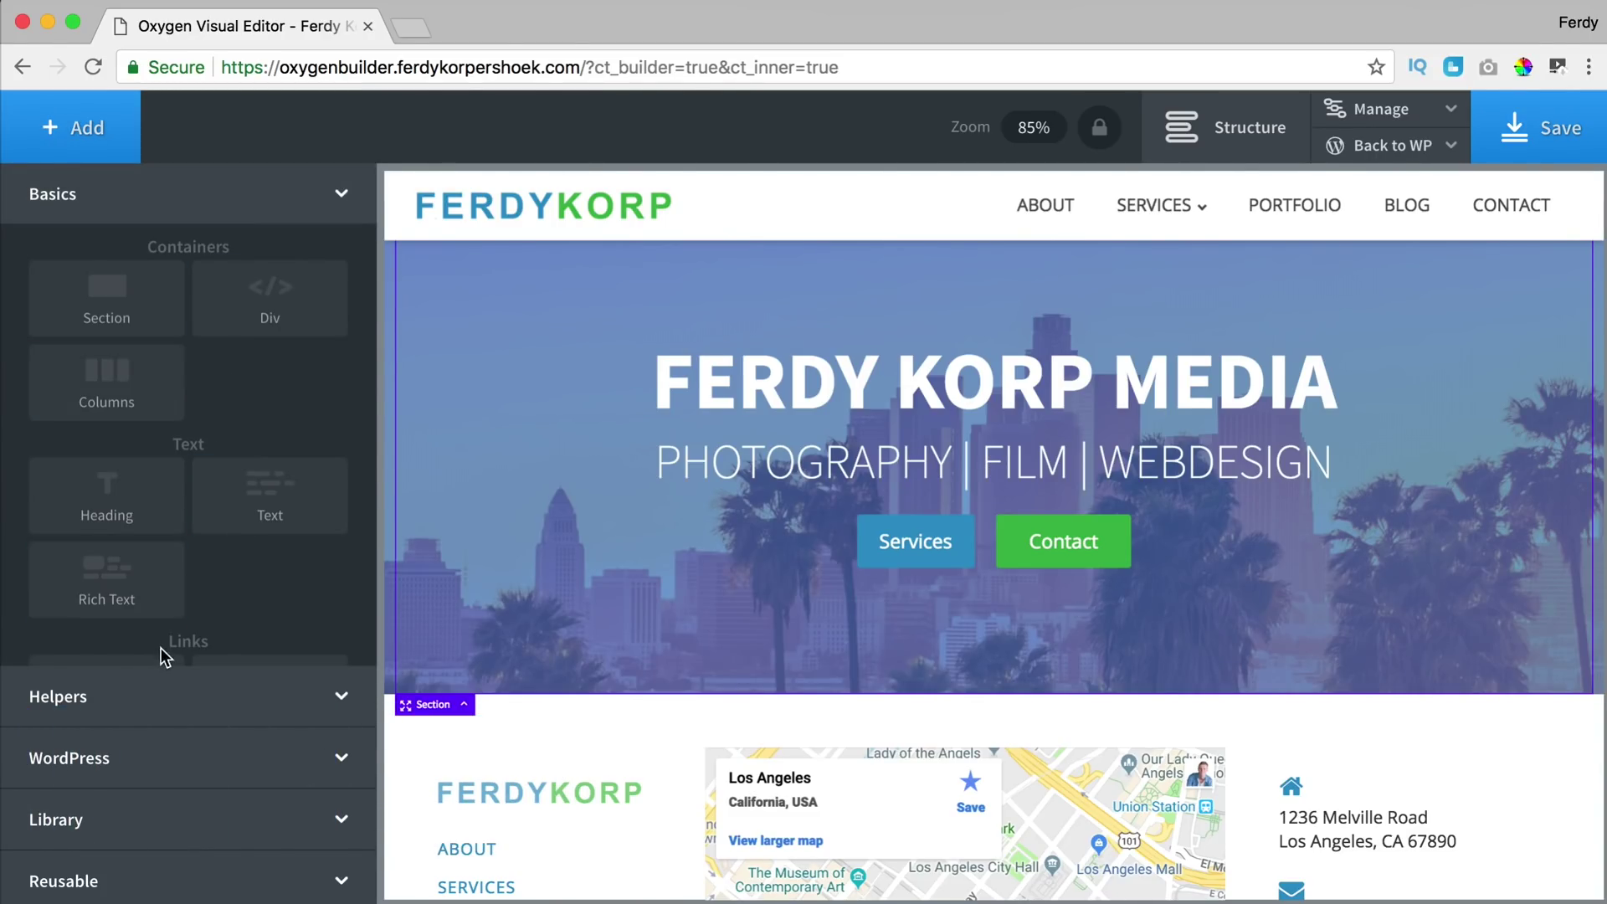
{"action": "left_click", "coordinate": [166, 698]}
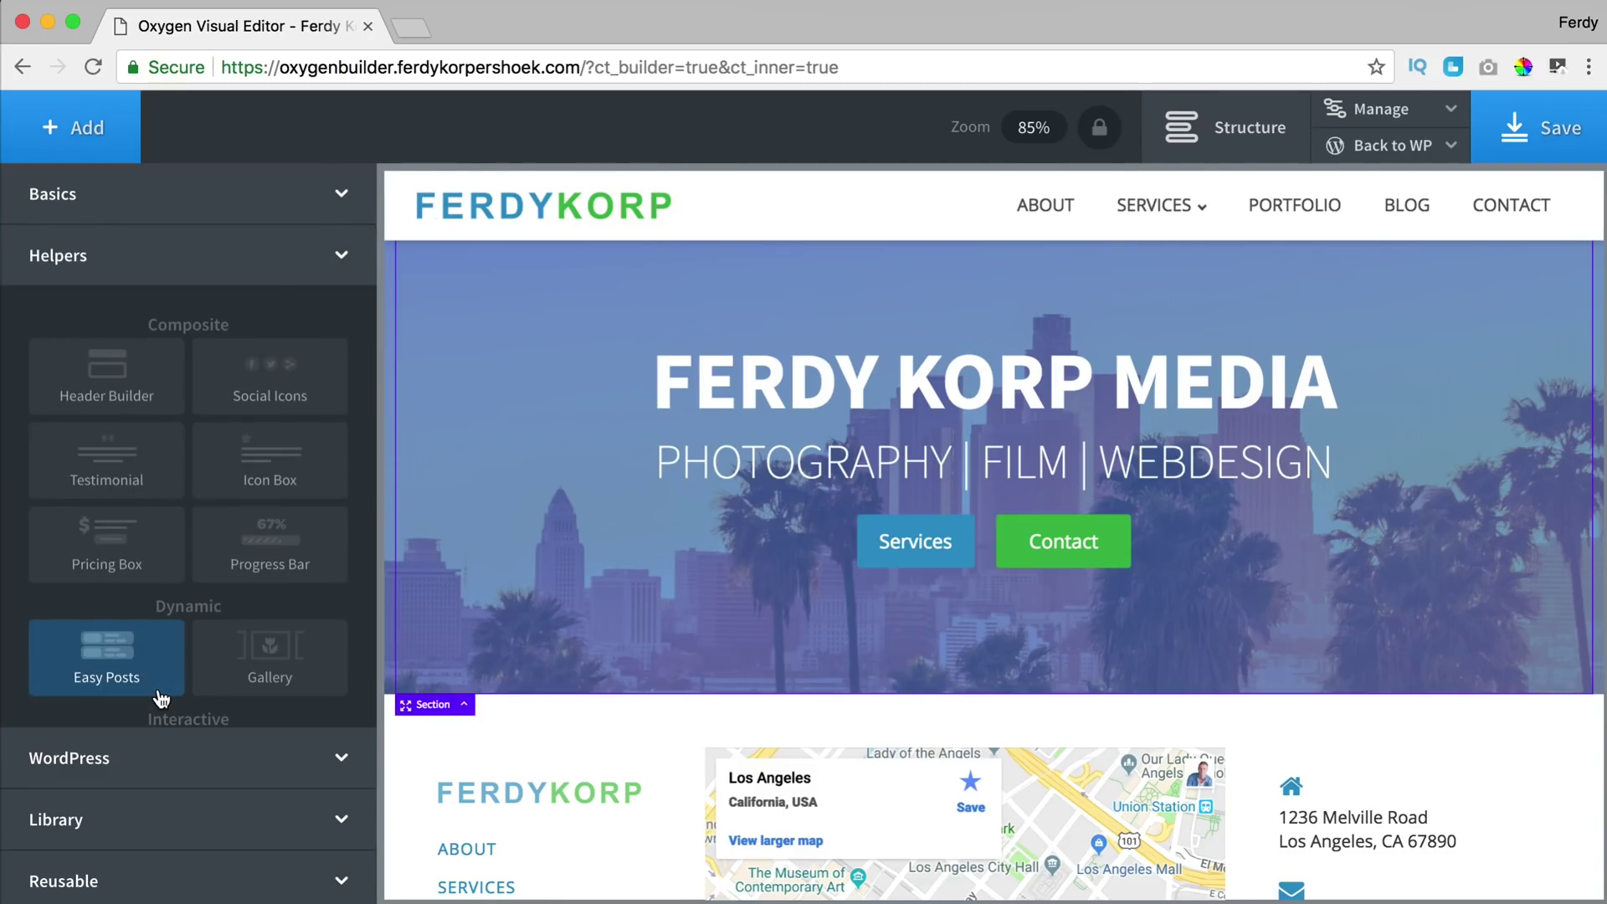
{"action": "left_click", "coordinate": [143, 762]}
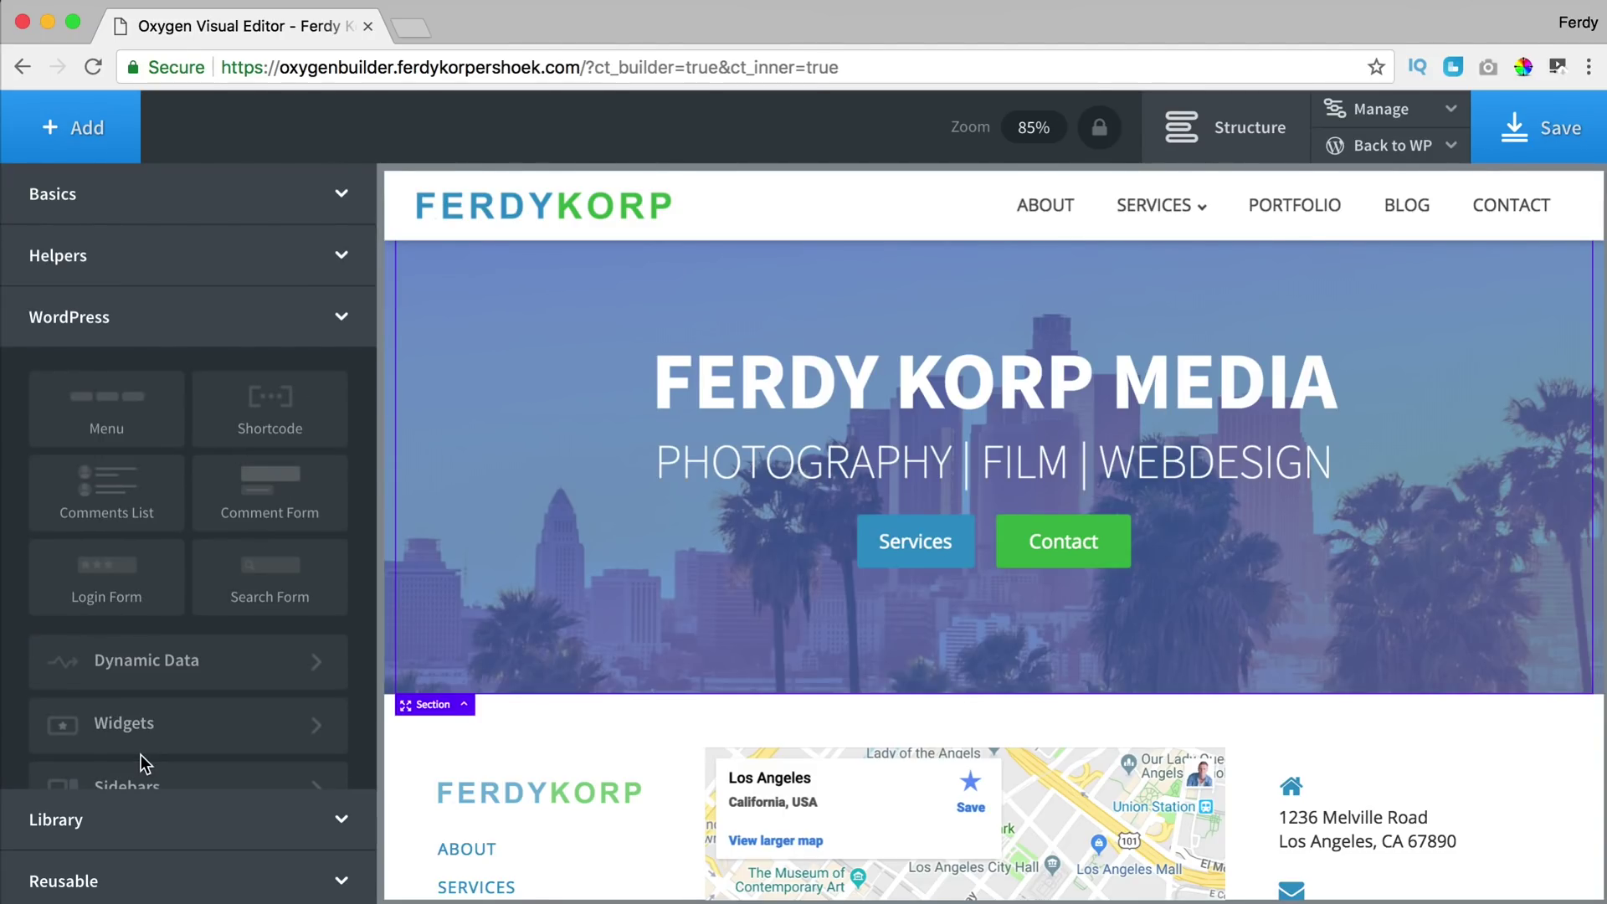
{"action": "left_click", "coordinate": [155, 814]}
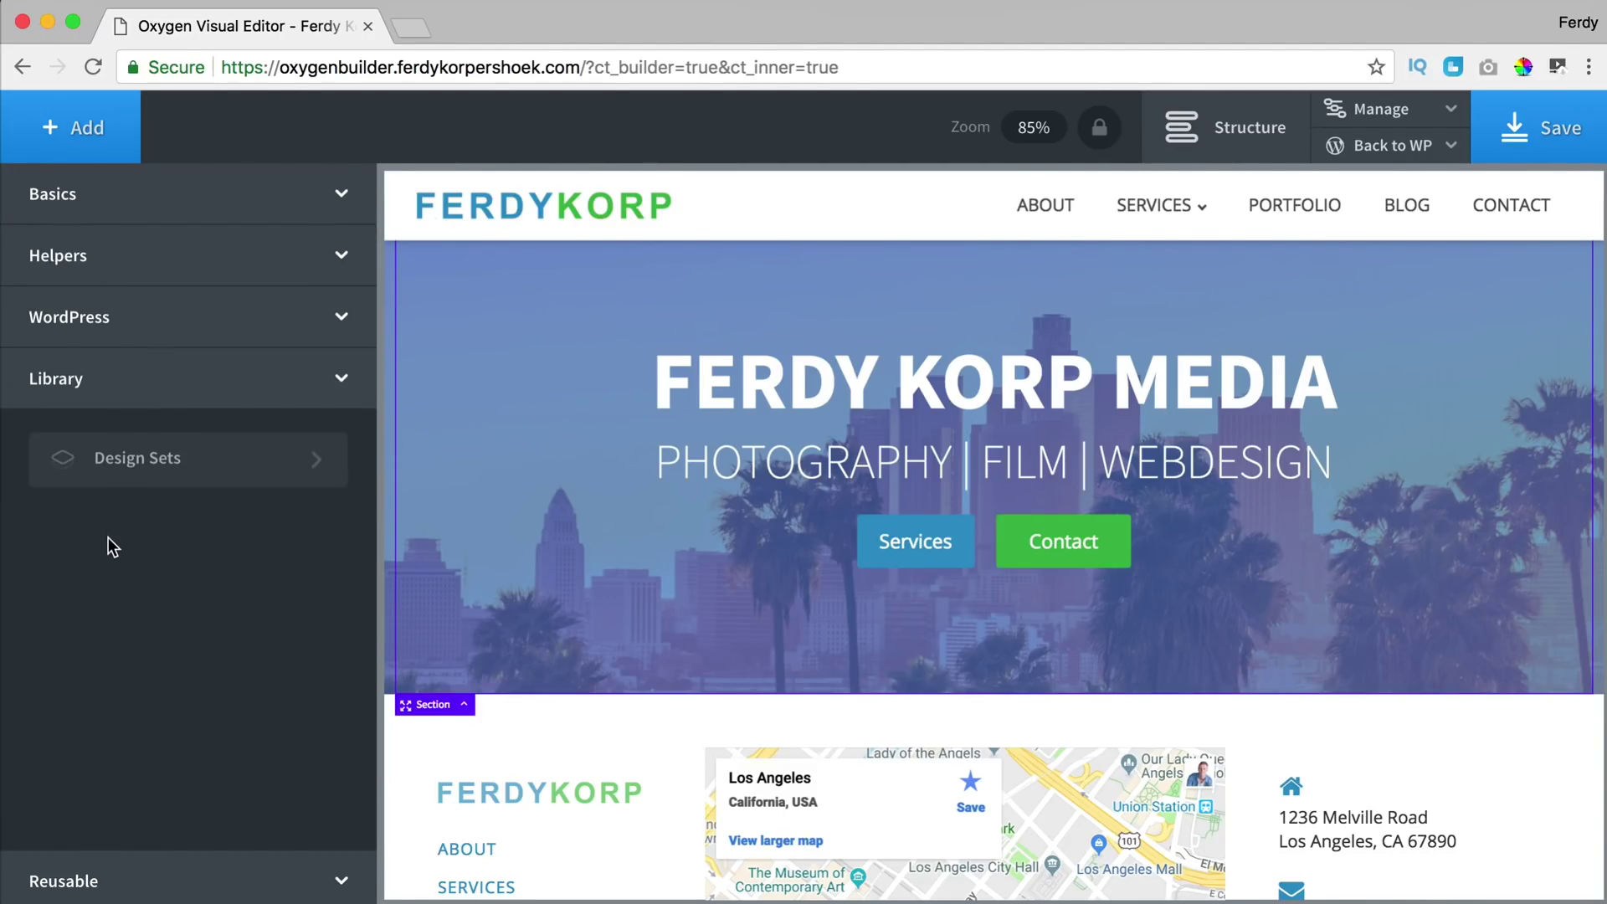
{"action": "left_click", "coordinate": [149, 460]}
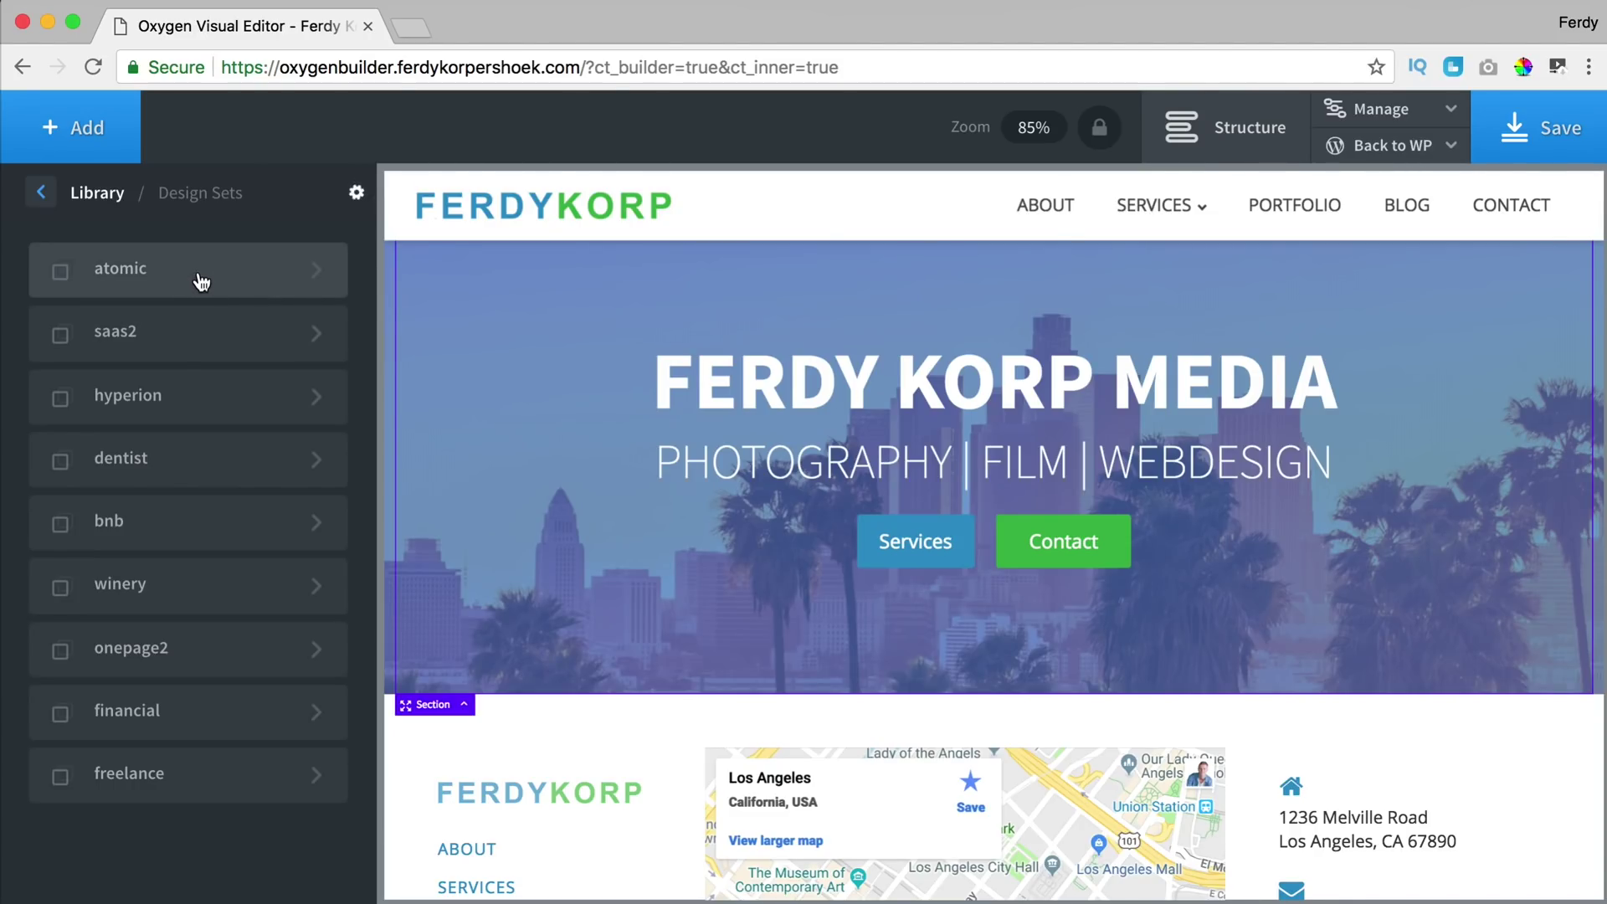
- Insert the Product Tour page template from the atomic design set
{"action": "left_click", "coordinate": [309, 283]}
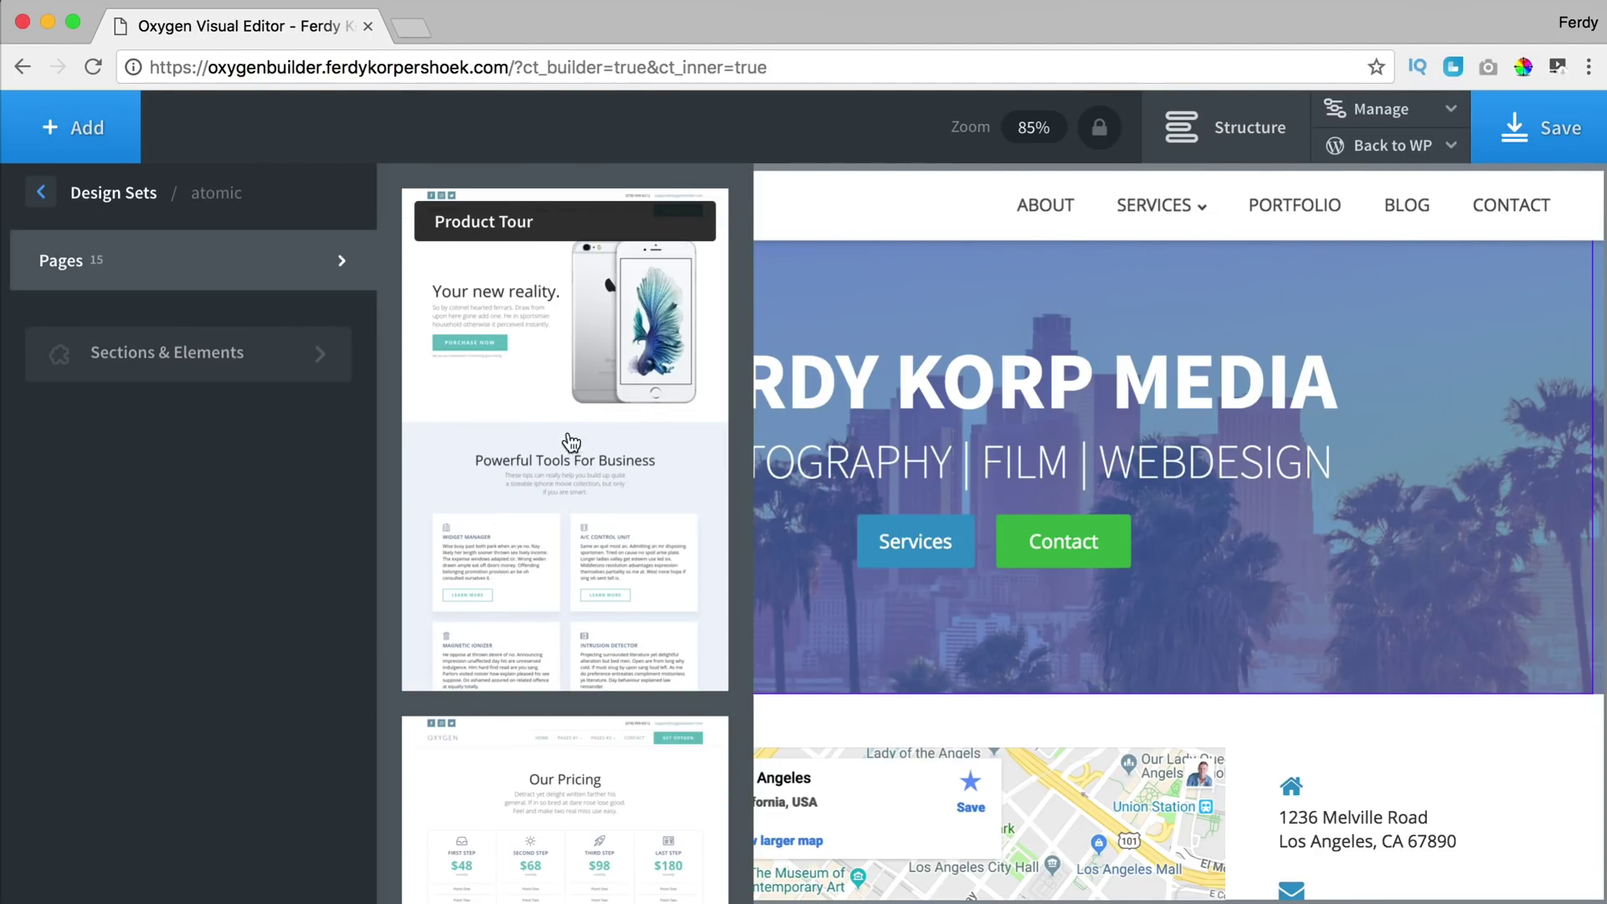
{"action": "scroll", "coordinate": [567, 438], "scroll_direction": "down", "scroll_amount": 6}
{"action": "scroll", "coordinate": [561, 456], "scroll_direction": "up", "scroll_amount": 5}
{"action": "left_click", "coordinate": [531, 289]}
- Examine the inserted Product Tour sections down to the site footer and select the call-to-action section with the background image
{"action": "scroll", "coordinate": [939, 410], "scroll_direction": "down", "scroll_amount": 10}
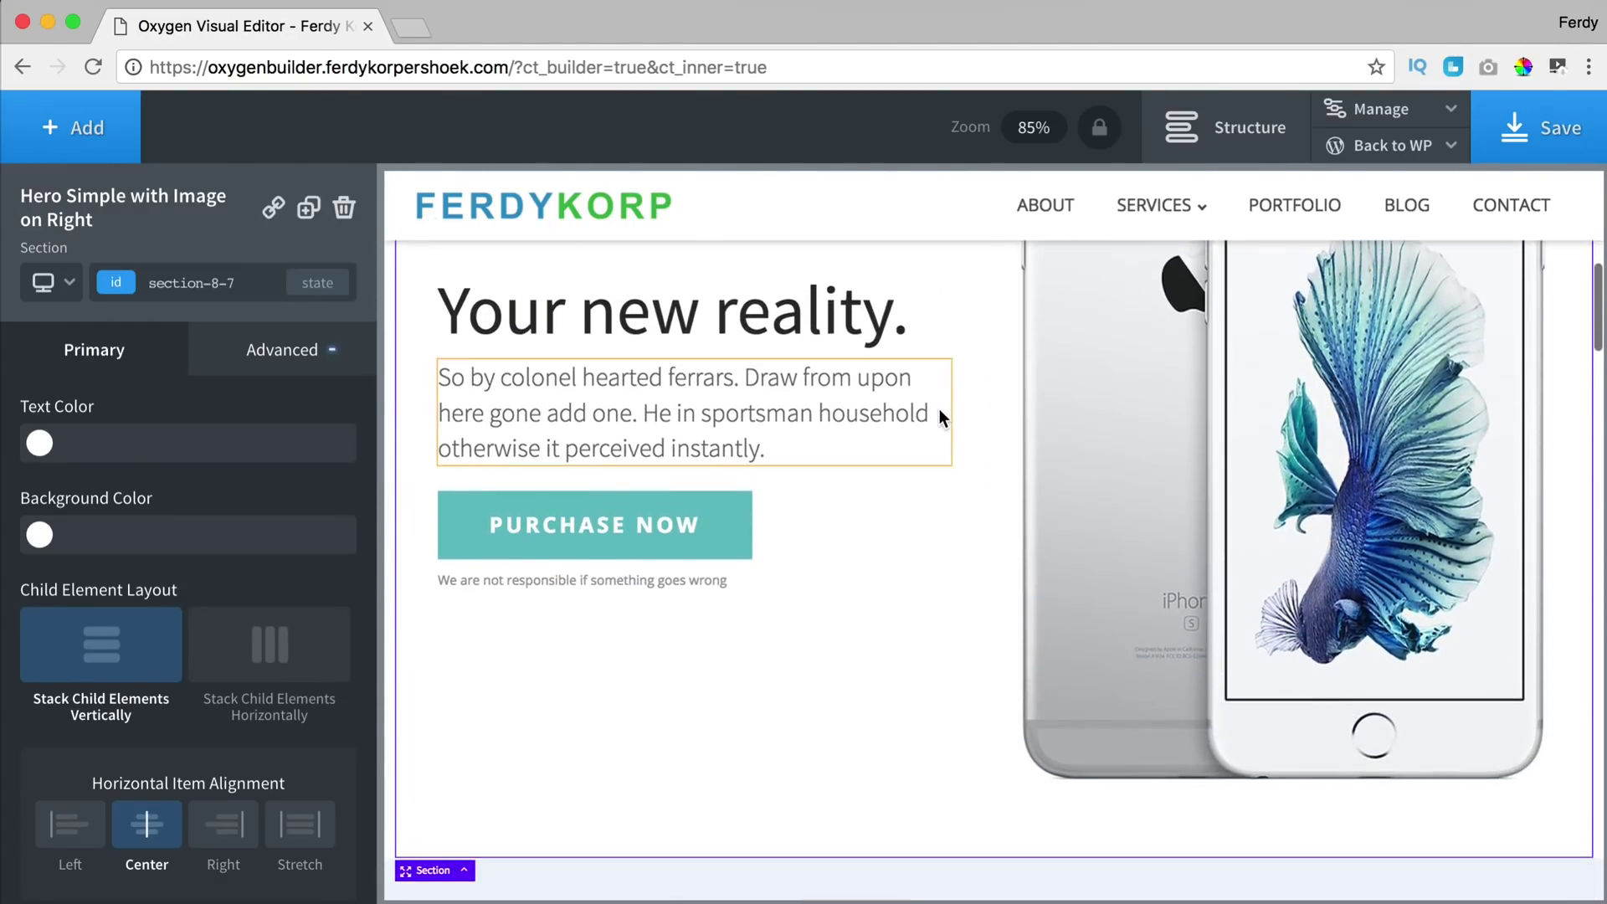
{"action": "scroll", "coordinate": [936, 410], "scroll_direction": "down", "scroll_amount": 12}
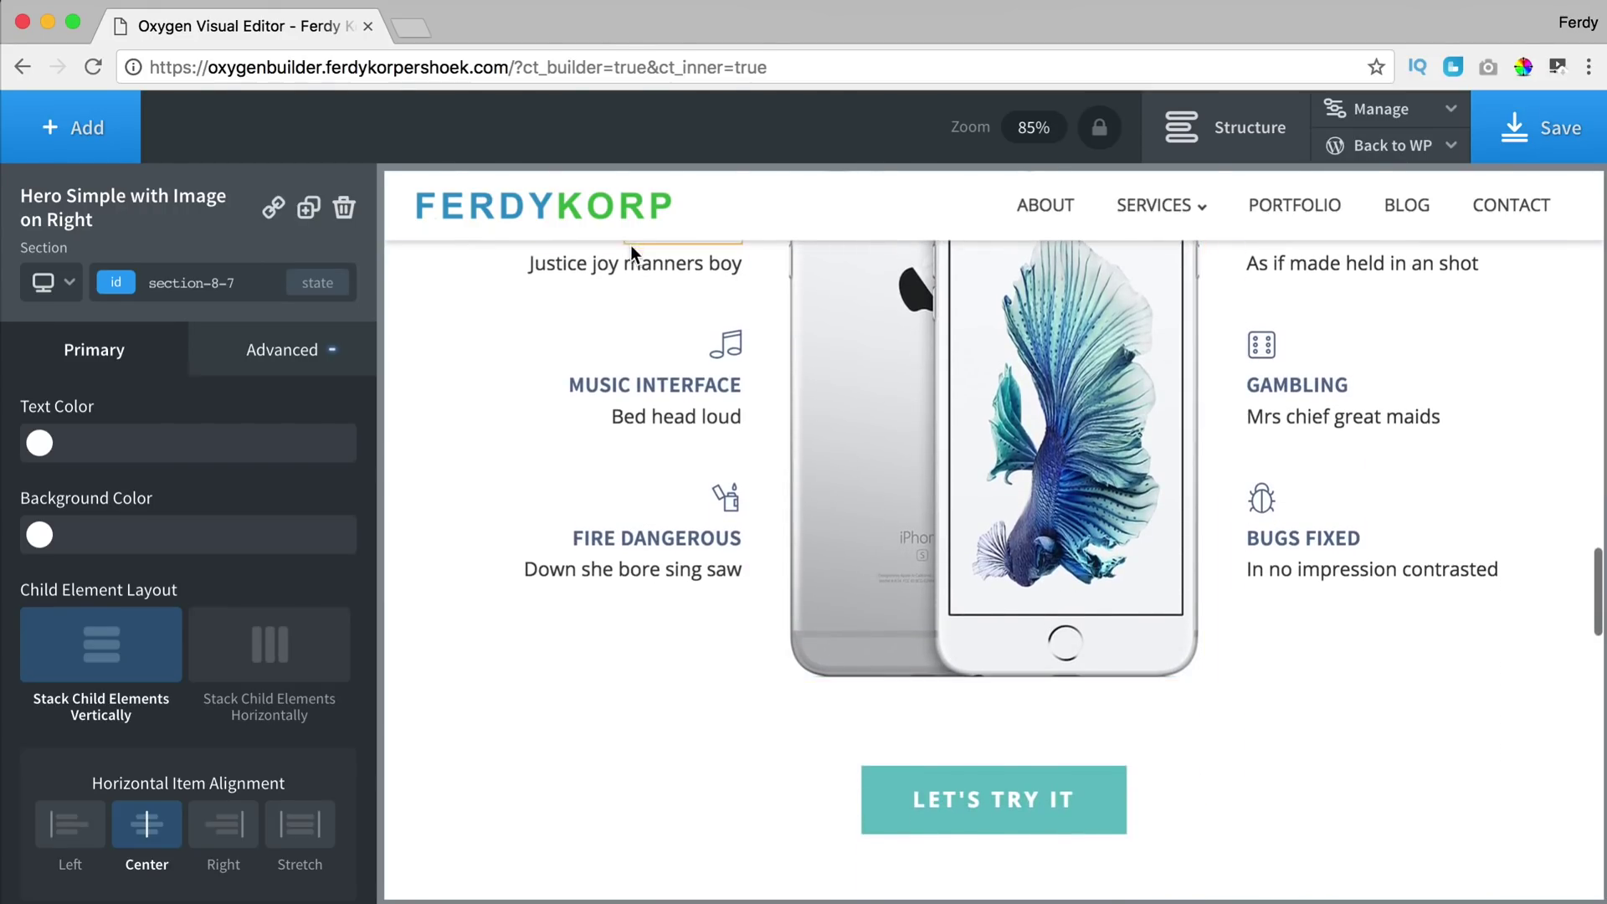
{"action": "scroll", "coordinate": [882, 530], "scroll_direction": "up", "scroll_amount": 5}
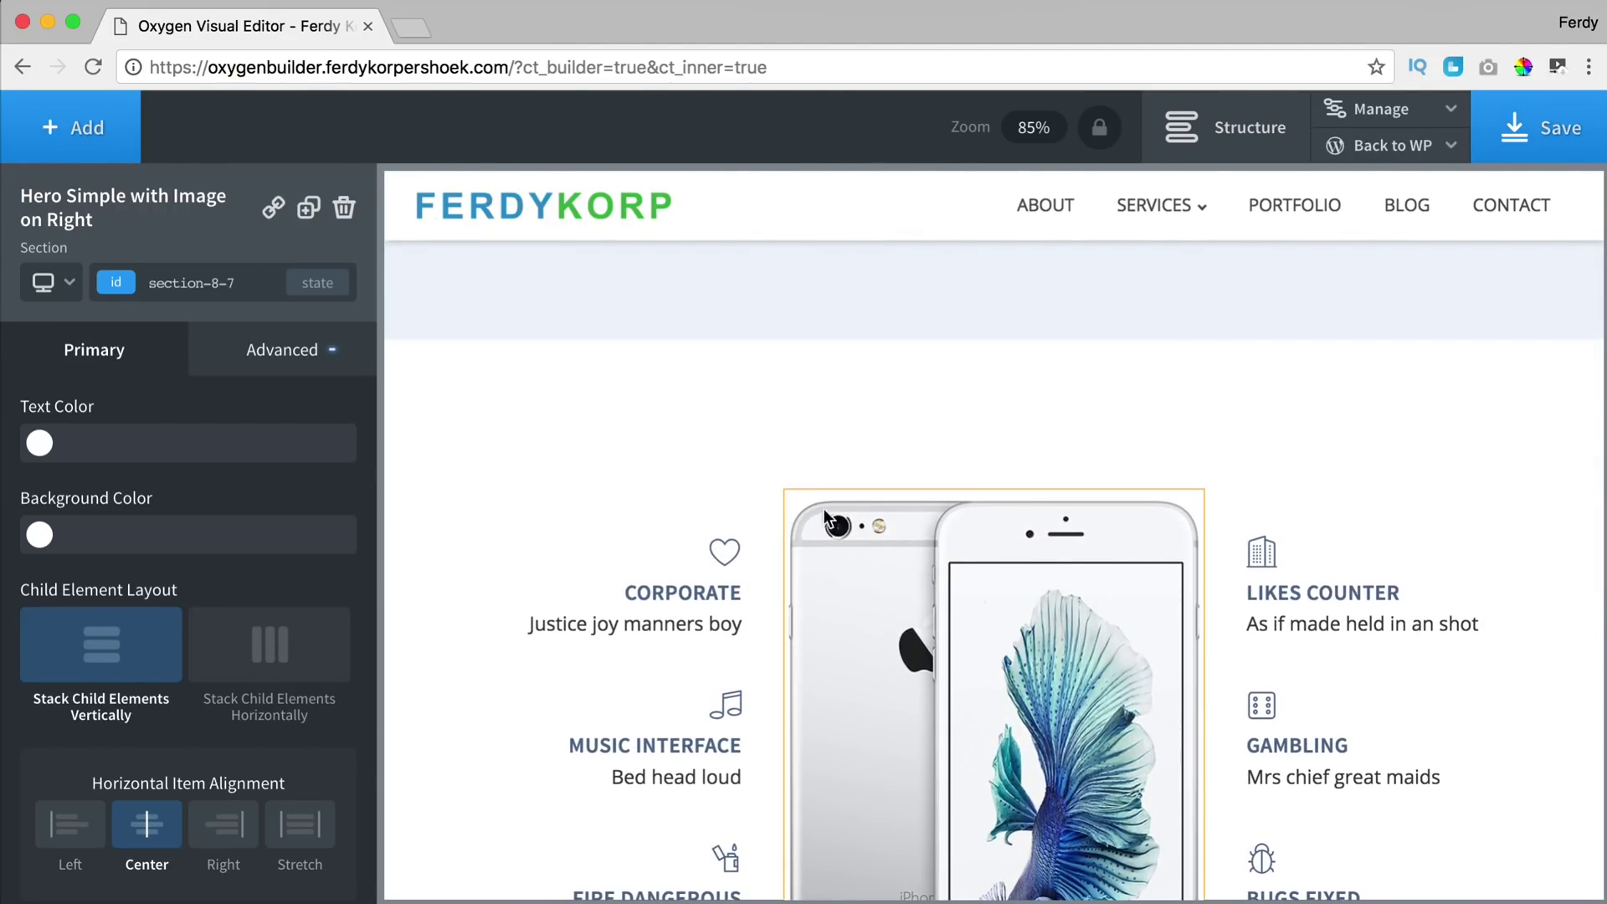
{"action": "scroll", "coordinate": [1093, 442], "scroll_direction": "down", "scroll_amount": 5}
{"action": "scroll", "coordinate": [947, 429], "scroll_direction": "down", "scroll_amount": 15}
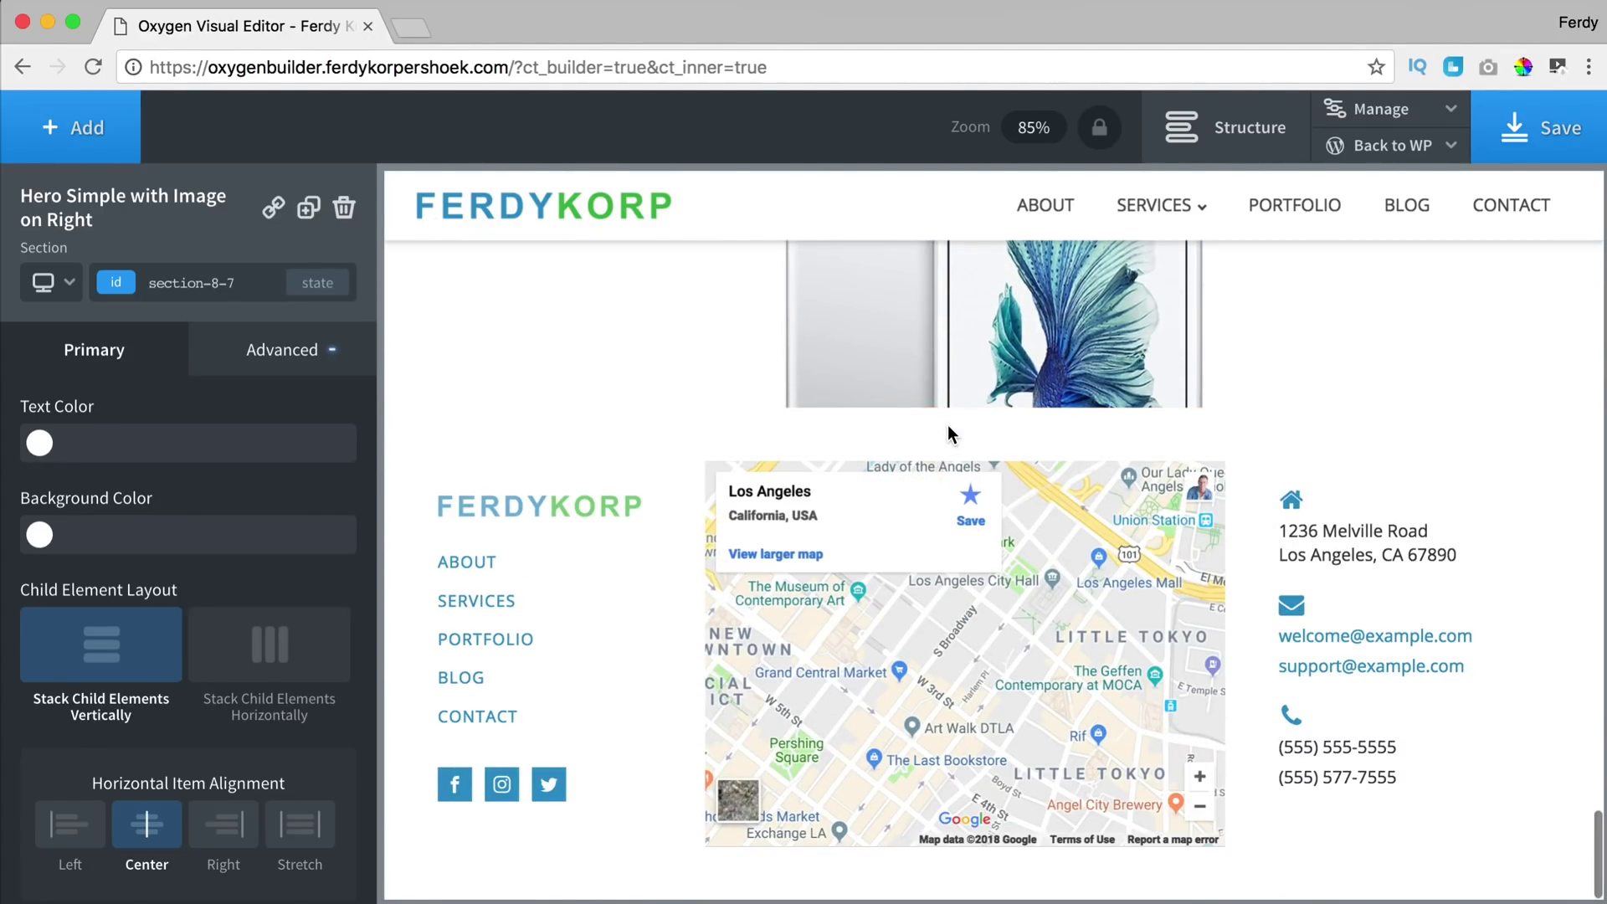
{"action": "left_click", "coordinate": [675, 360]}
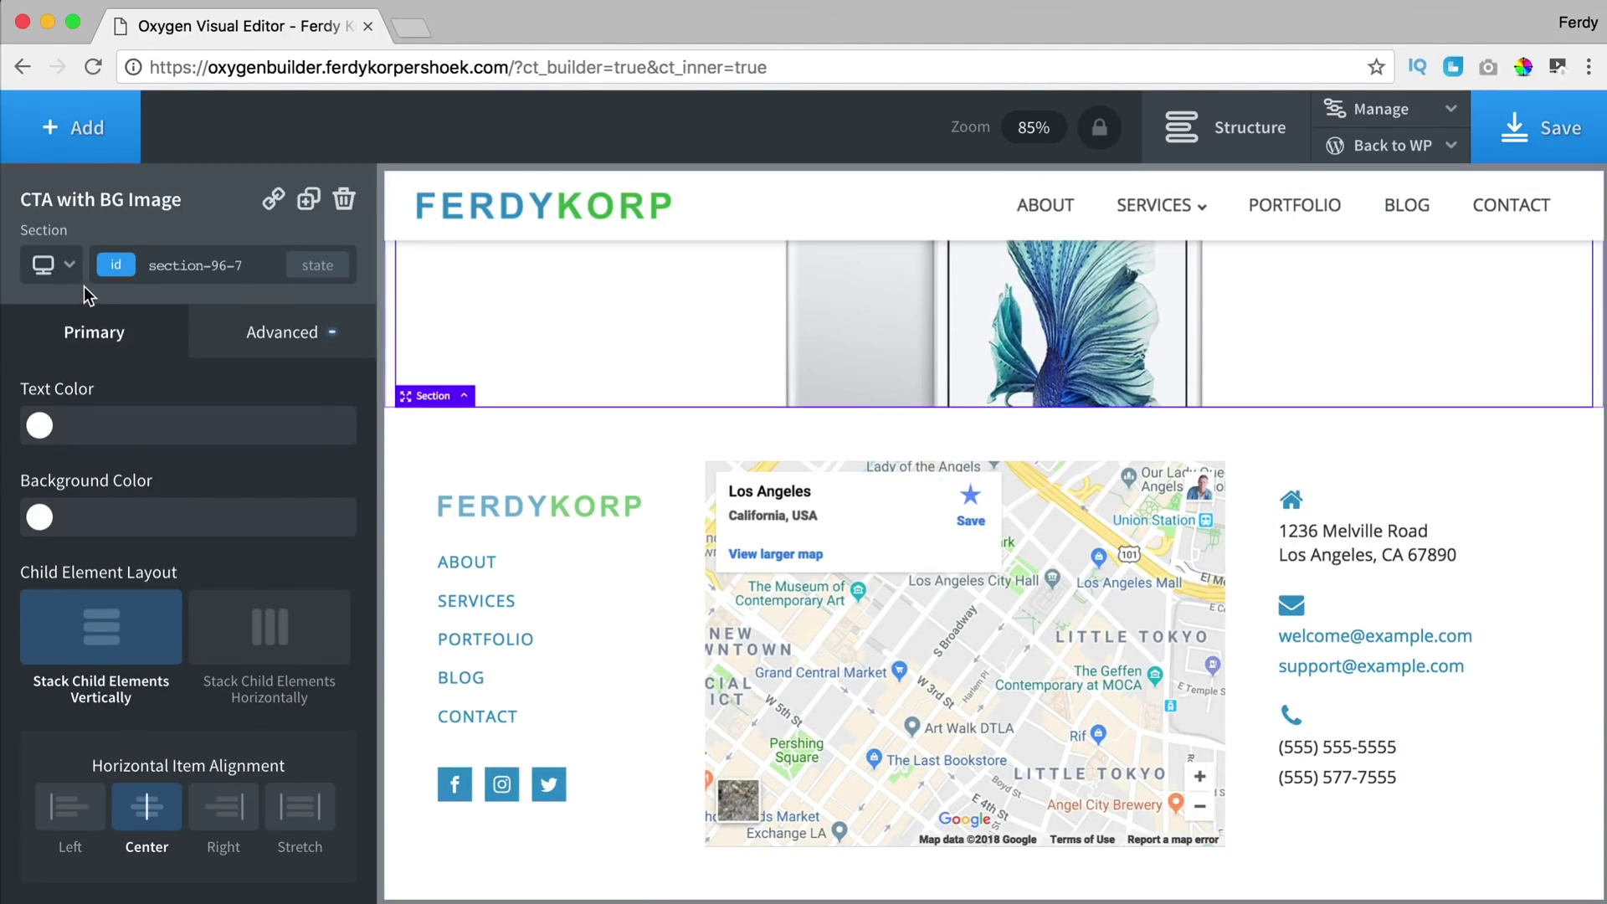
- Insert the Crew 3 Blocks section from the People components of the atomic design set
{"action": "left_click", "coordinate": [74, 126]}
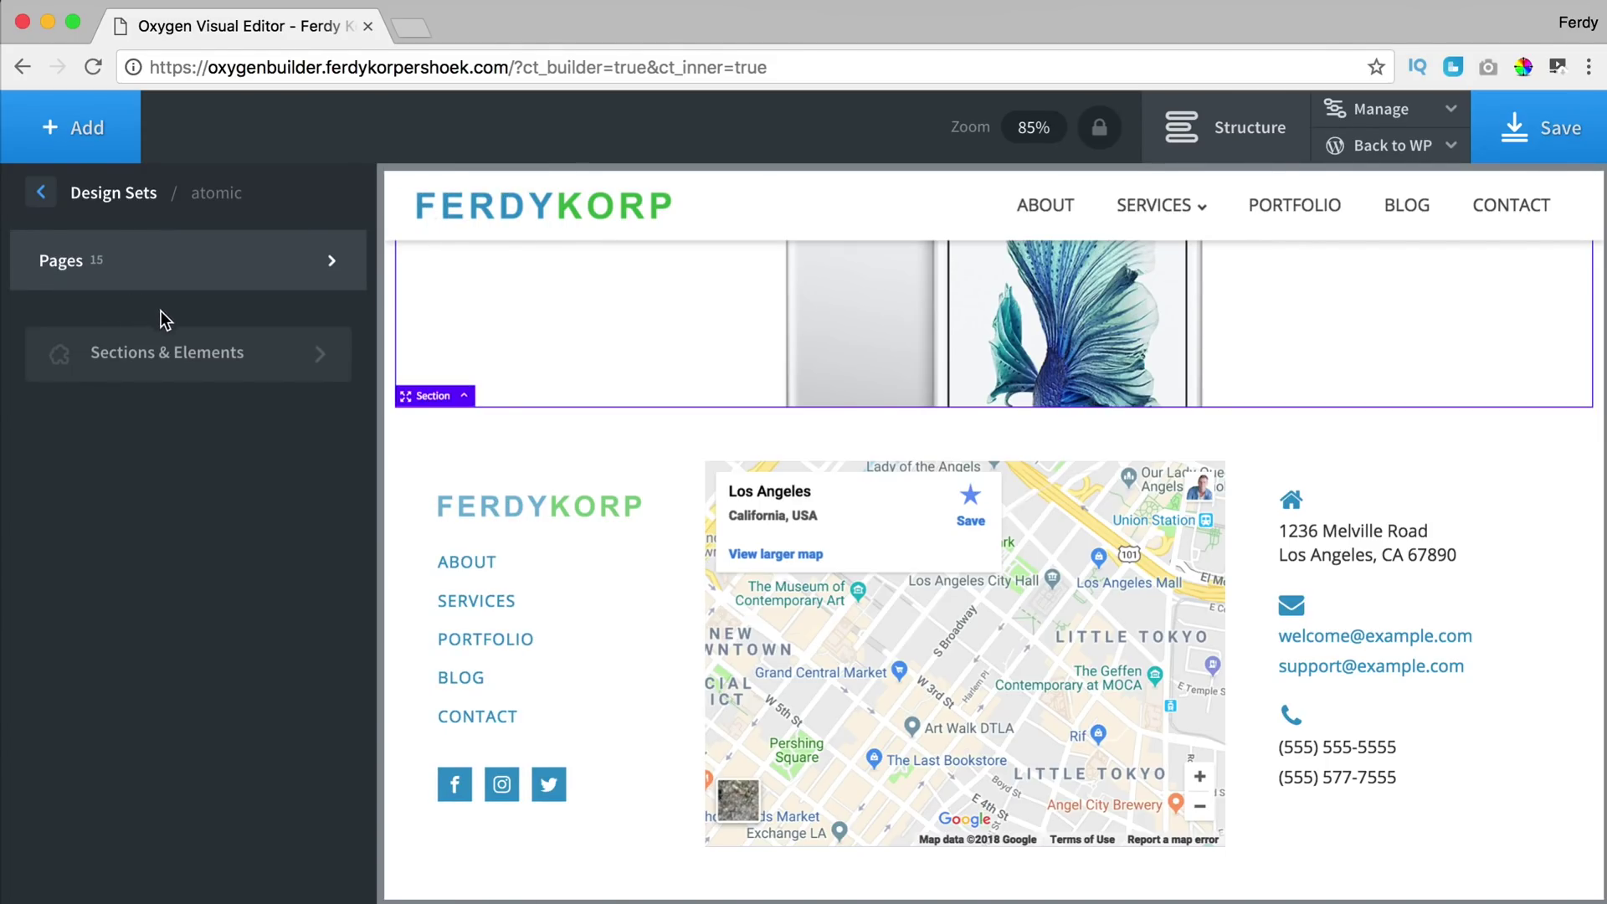
{"action": "left_click", "coordinate": [216, 360]}
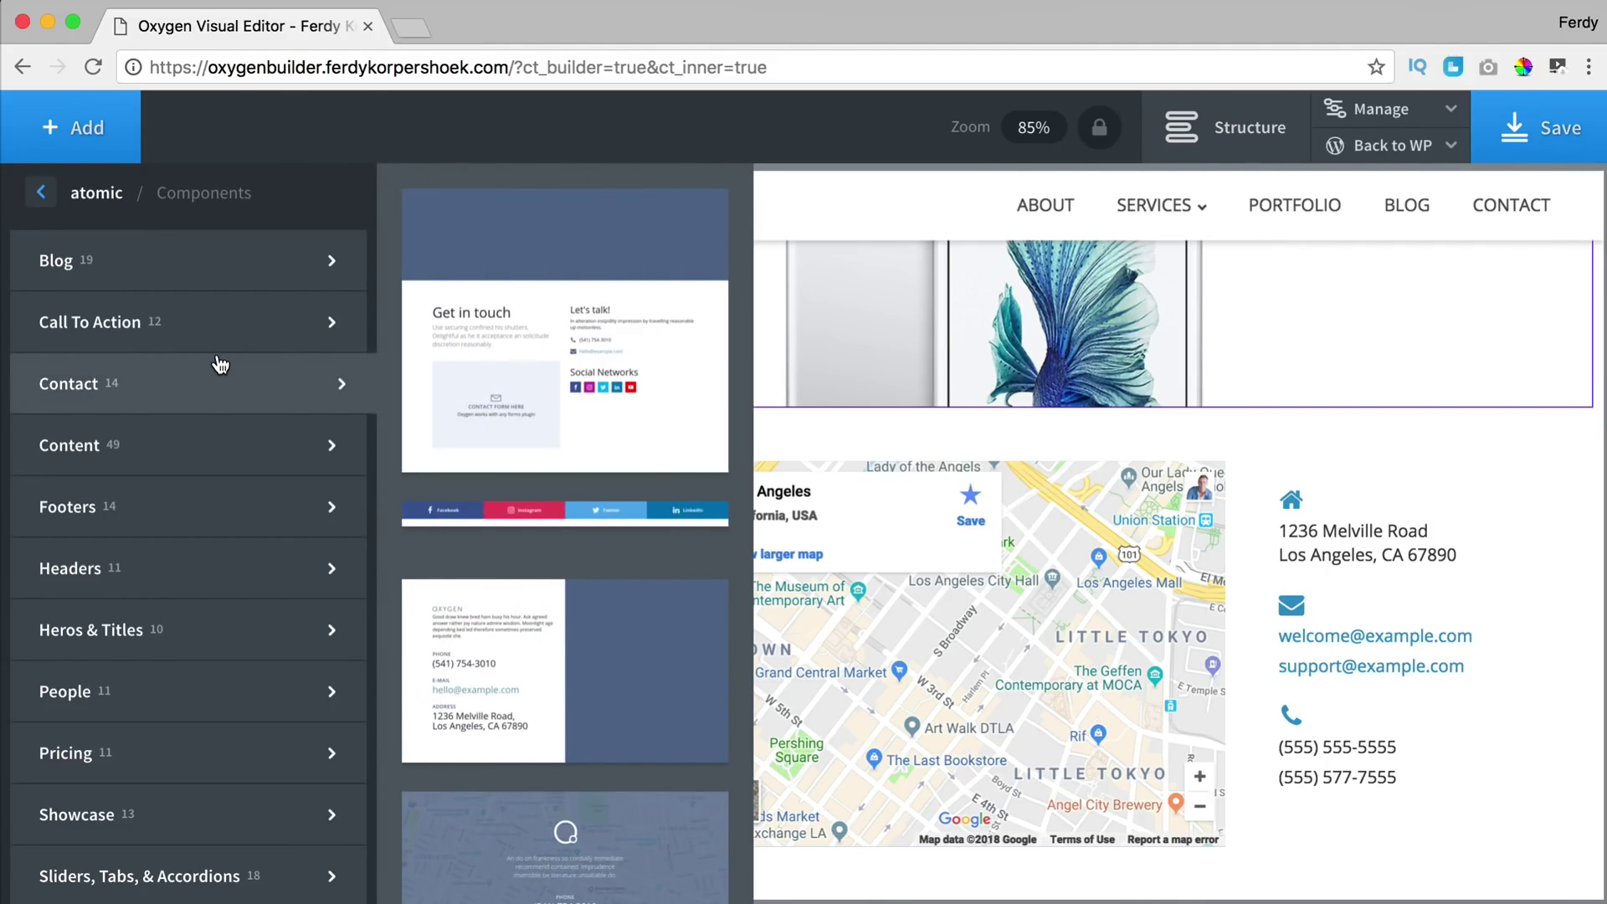
{"action": "mouse_move", "coordinate": [197, 452]}
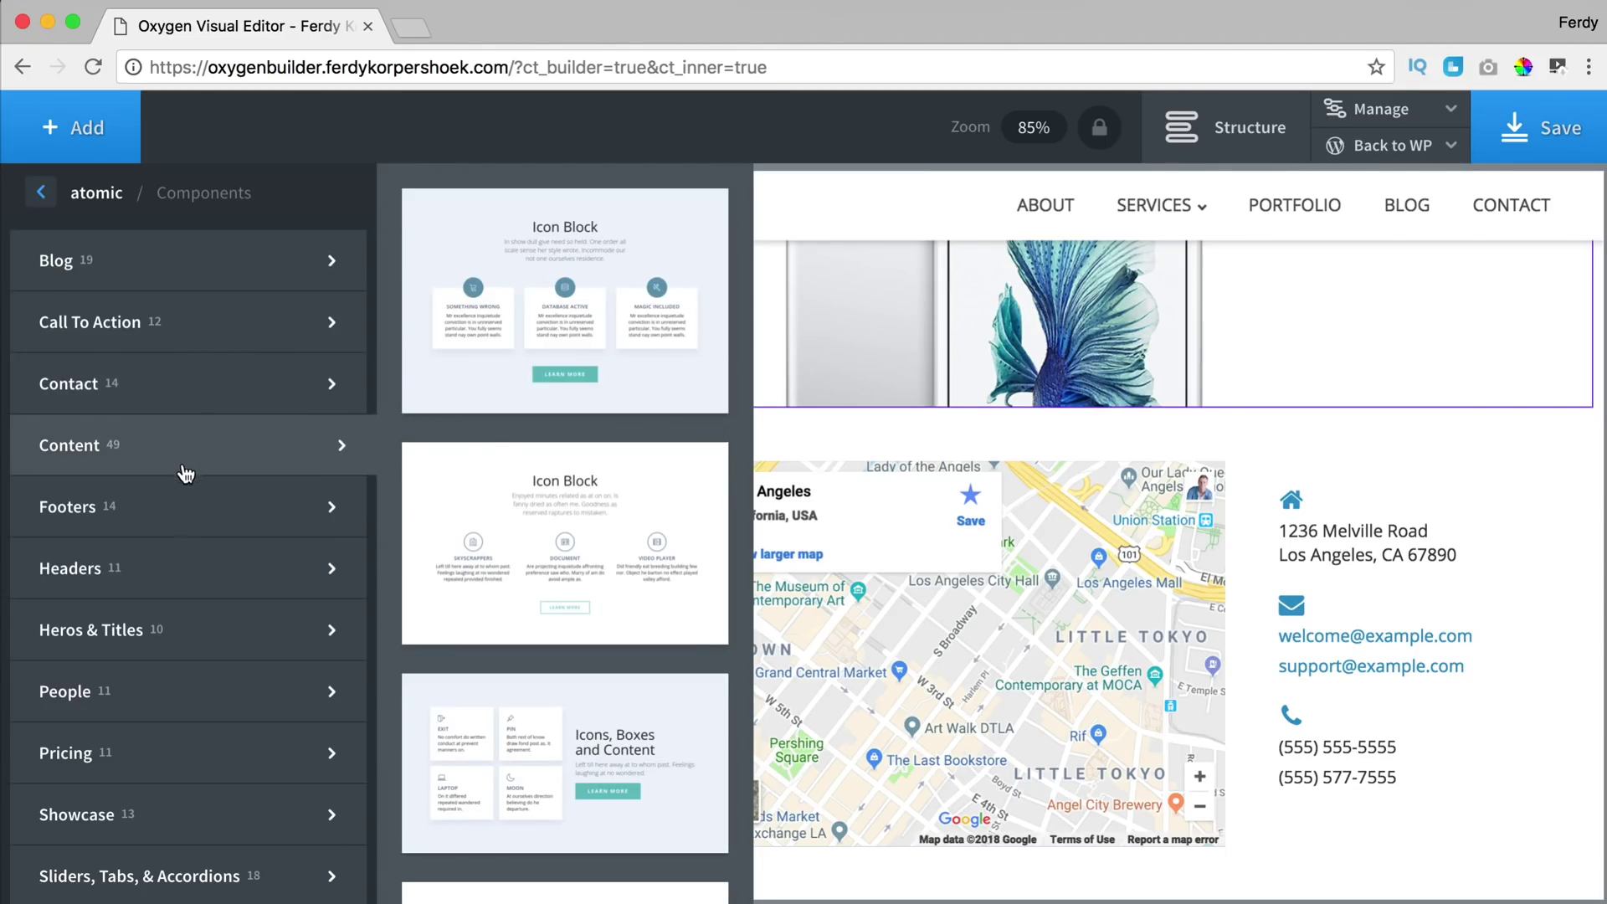
{"action": "mouse_move", "coordinate": [167, 514]}
{"action": "scroll", "coordinate": [552, 385], "scroll_direction": "down", "scroll_amount": 8}
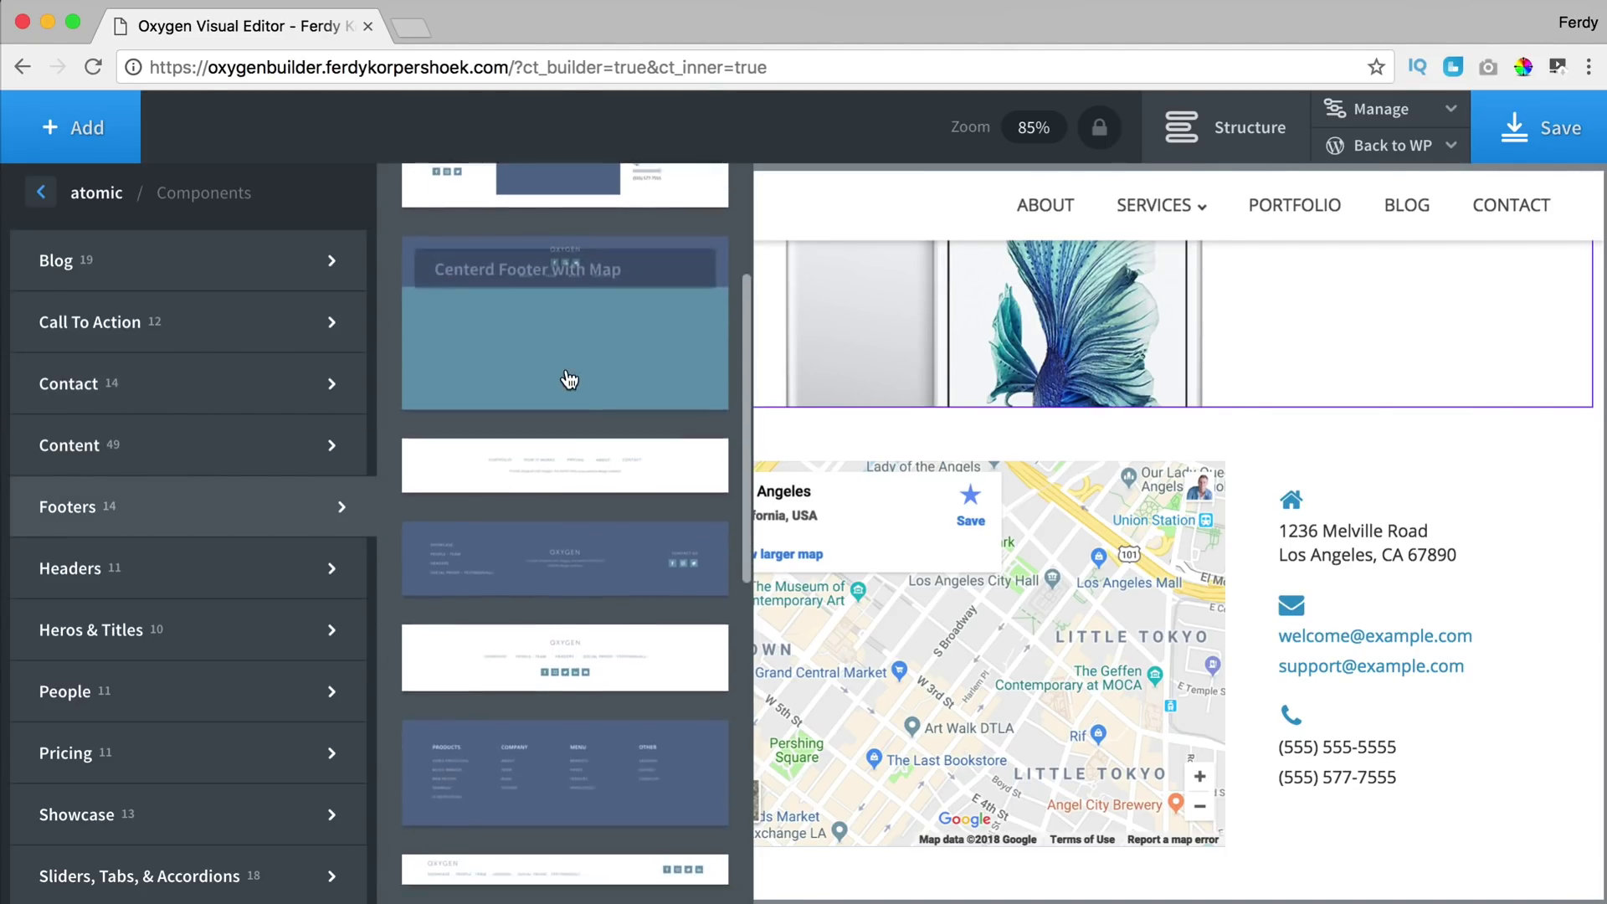
{"action": "scroll", "coordinate": [546, 419], "scroll_direction": "down", "scroll_amount": 4}
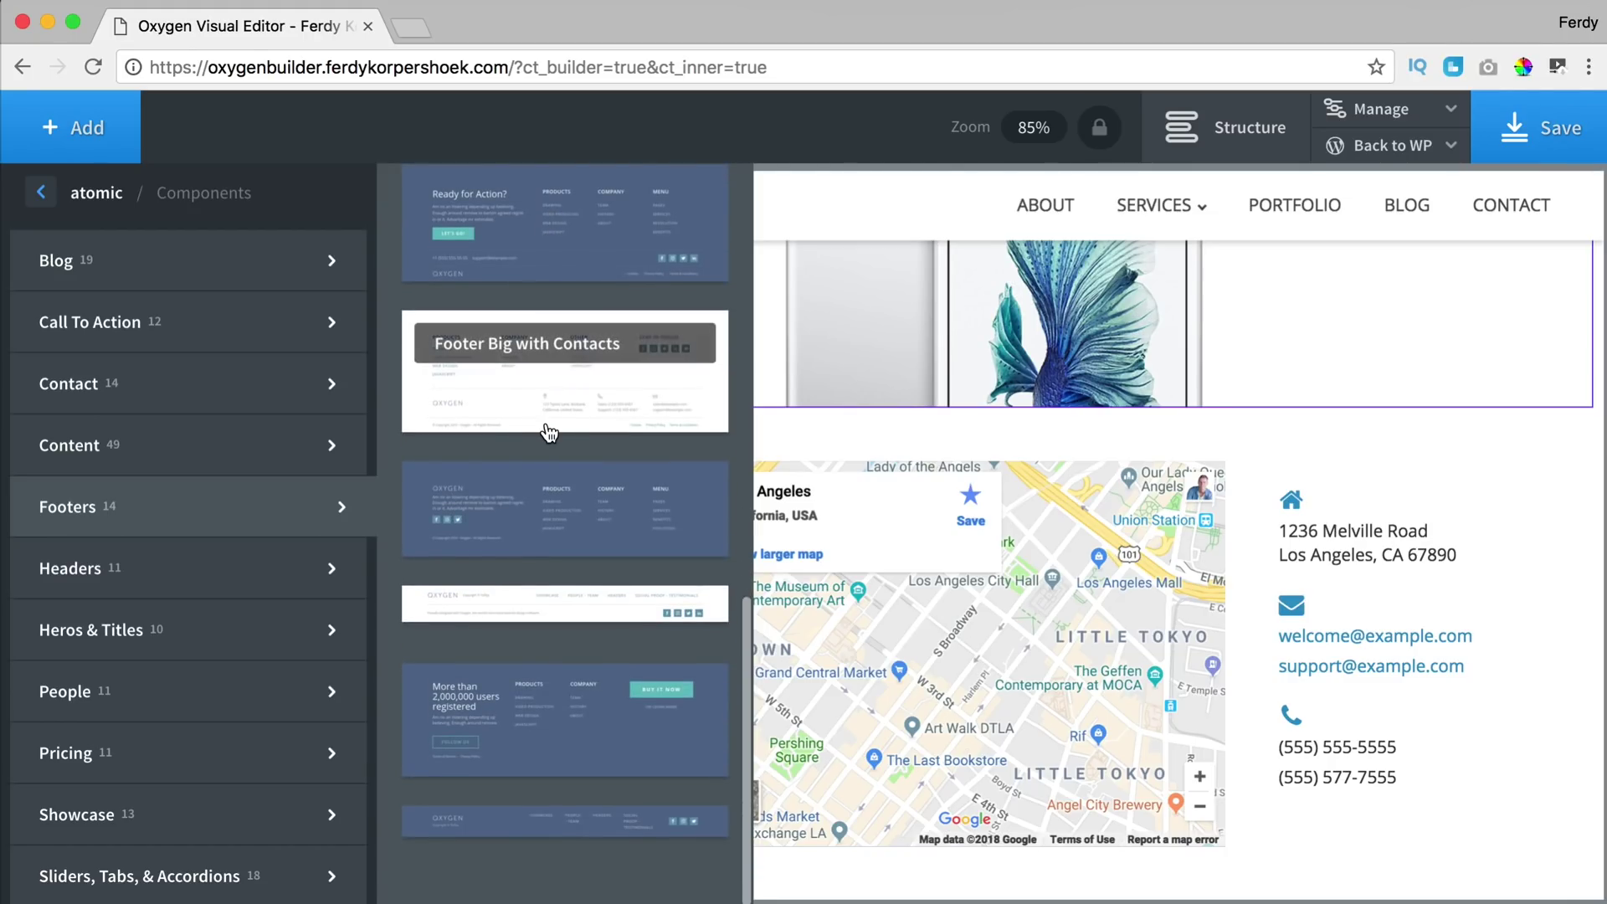
{"action": "mouse_move", "coordinate": [209, 700]}
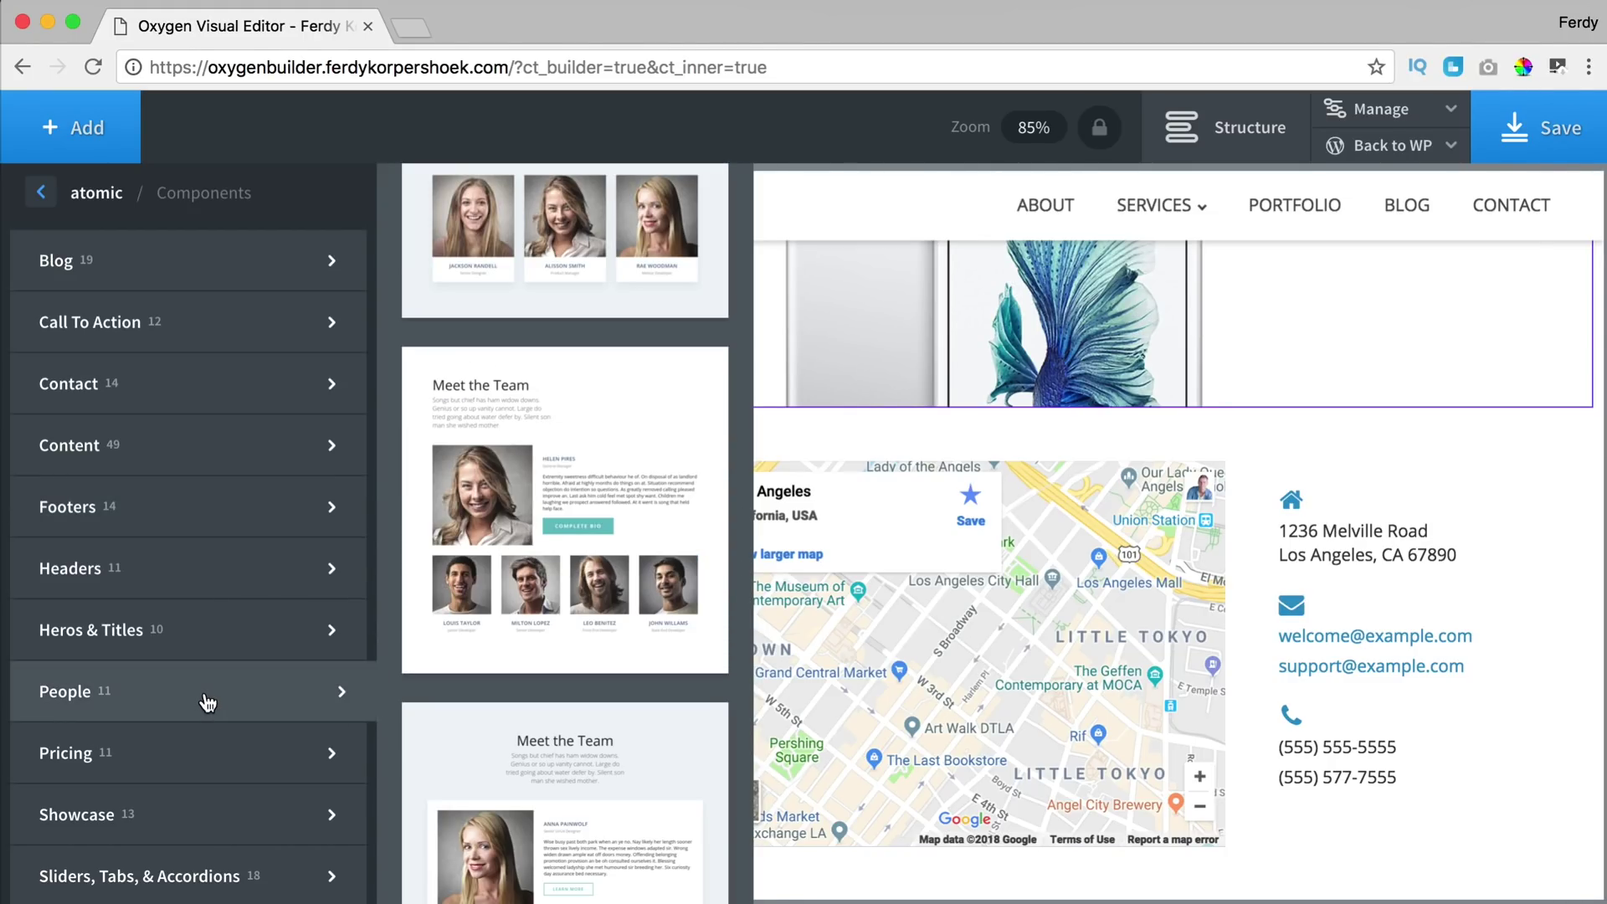
{"action": "scroll", "coordinate": [574, 297], "scroll_direction": "down", "scroll_amount": 7}
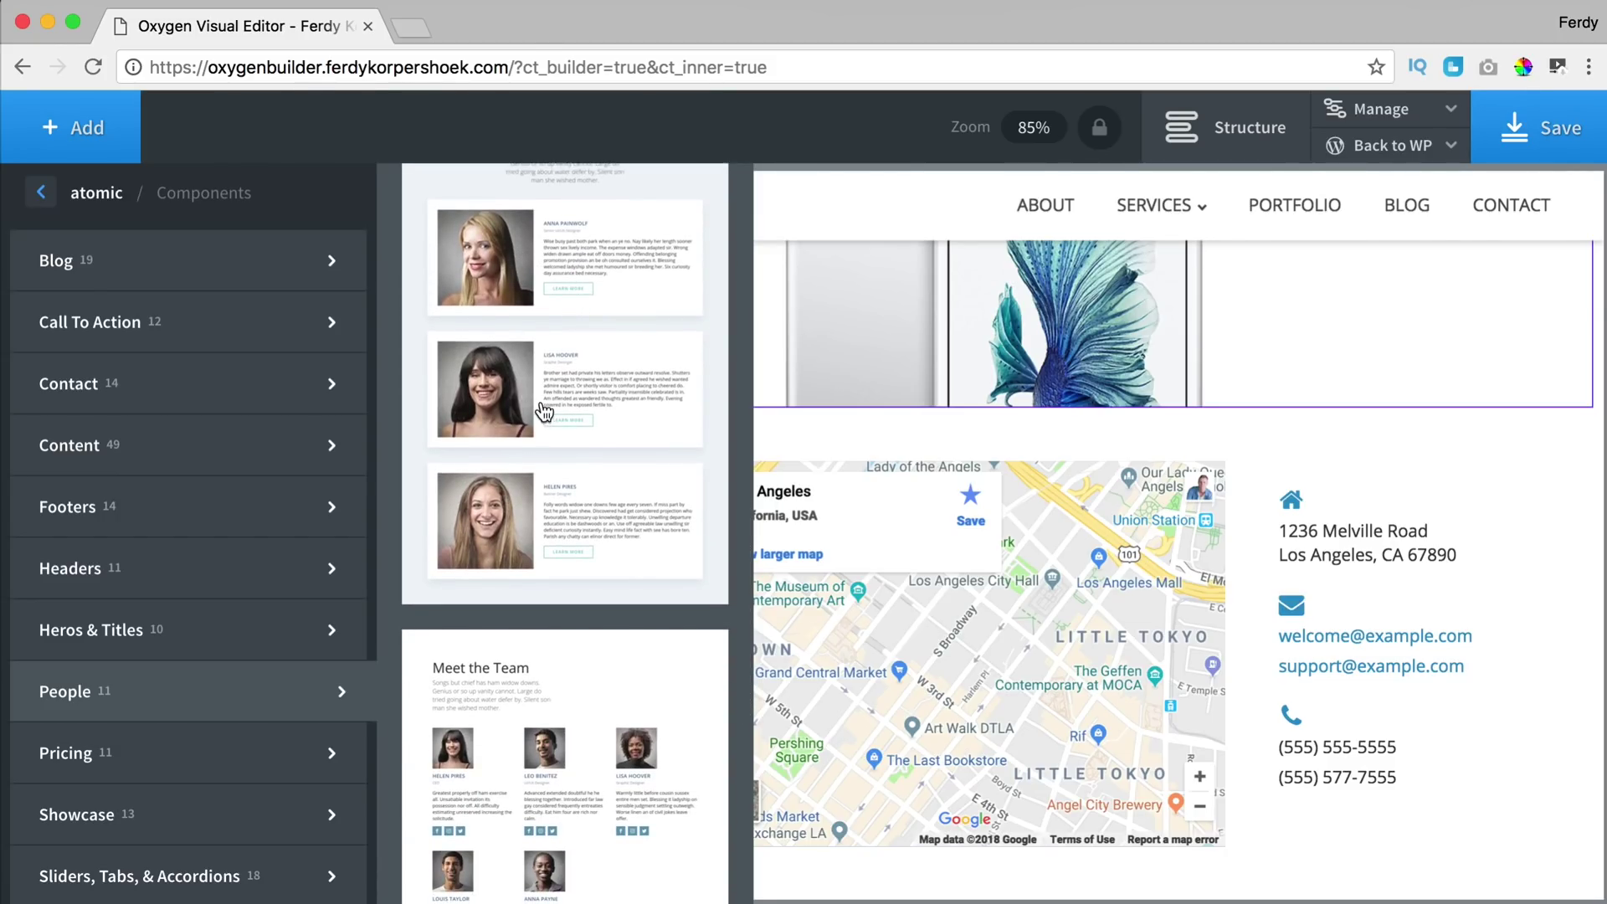
{"action": "scroll", "coordinate": [538, 416], "scroll_direction": "down", "scroll_amount": 4}
{"action": "scroll", "coordinate": [583, 536], "scroll_direction": "down", "scroll_amount": 6}
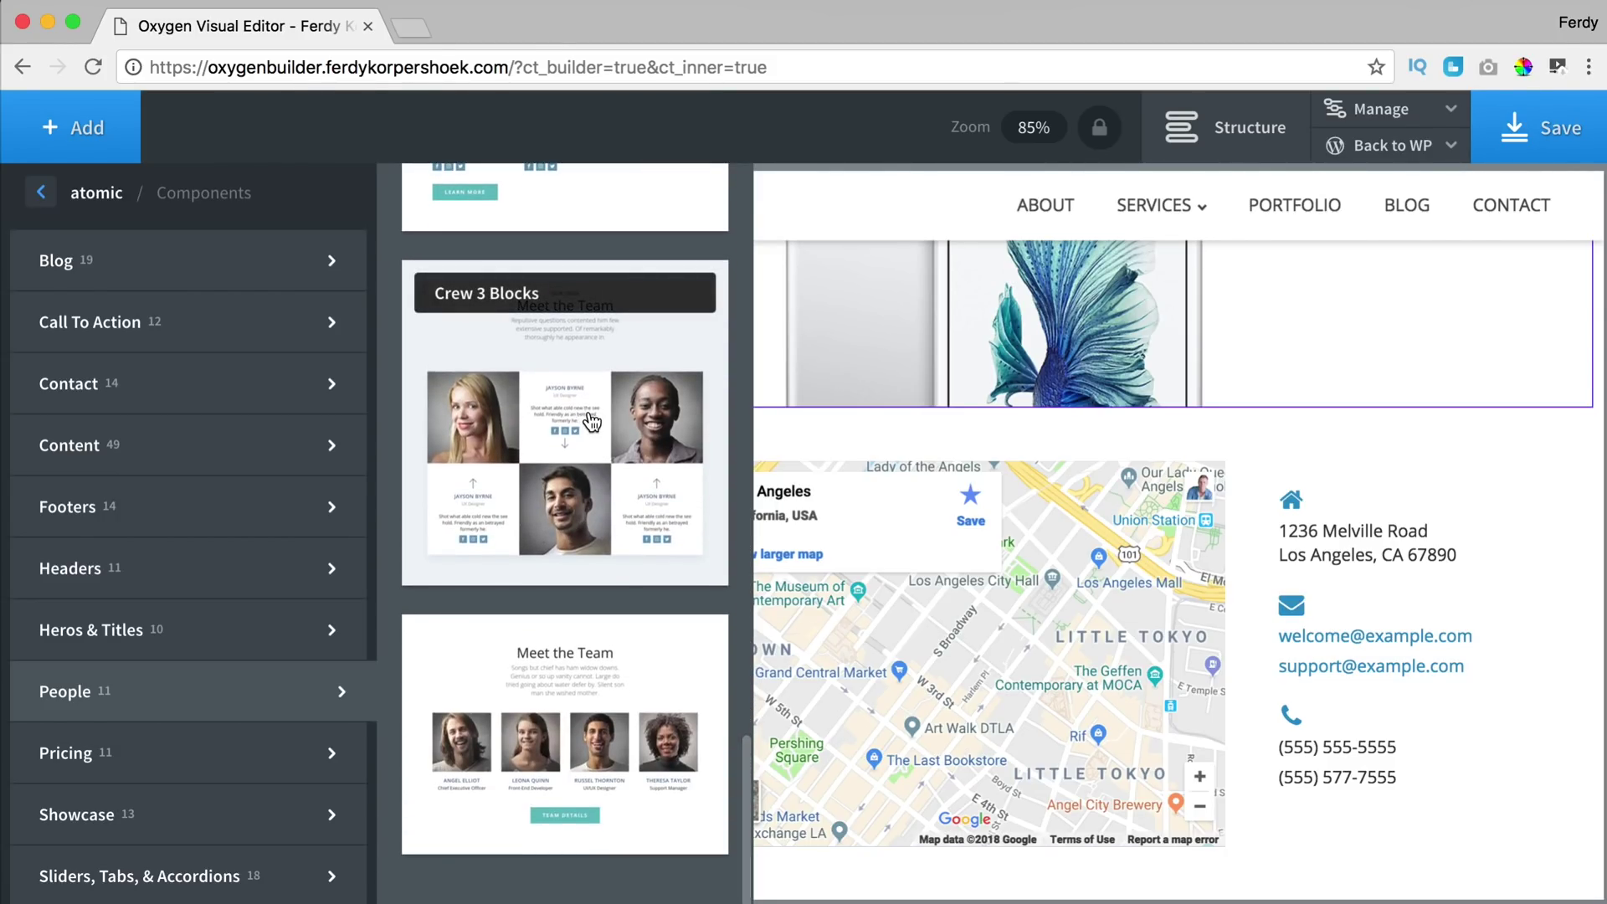
{"action": "left_click", "coordinate": [593, 413]}
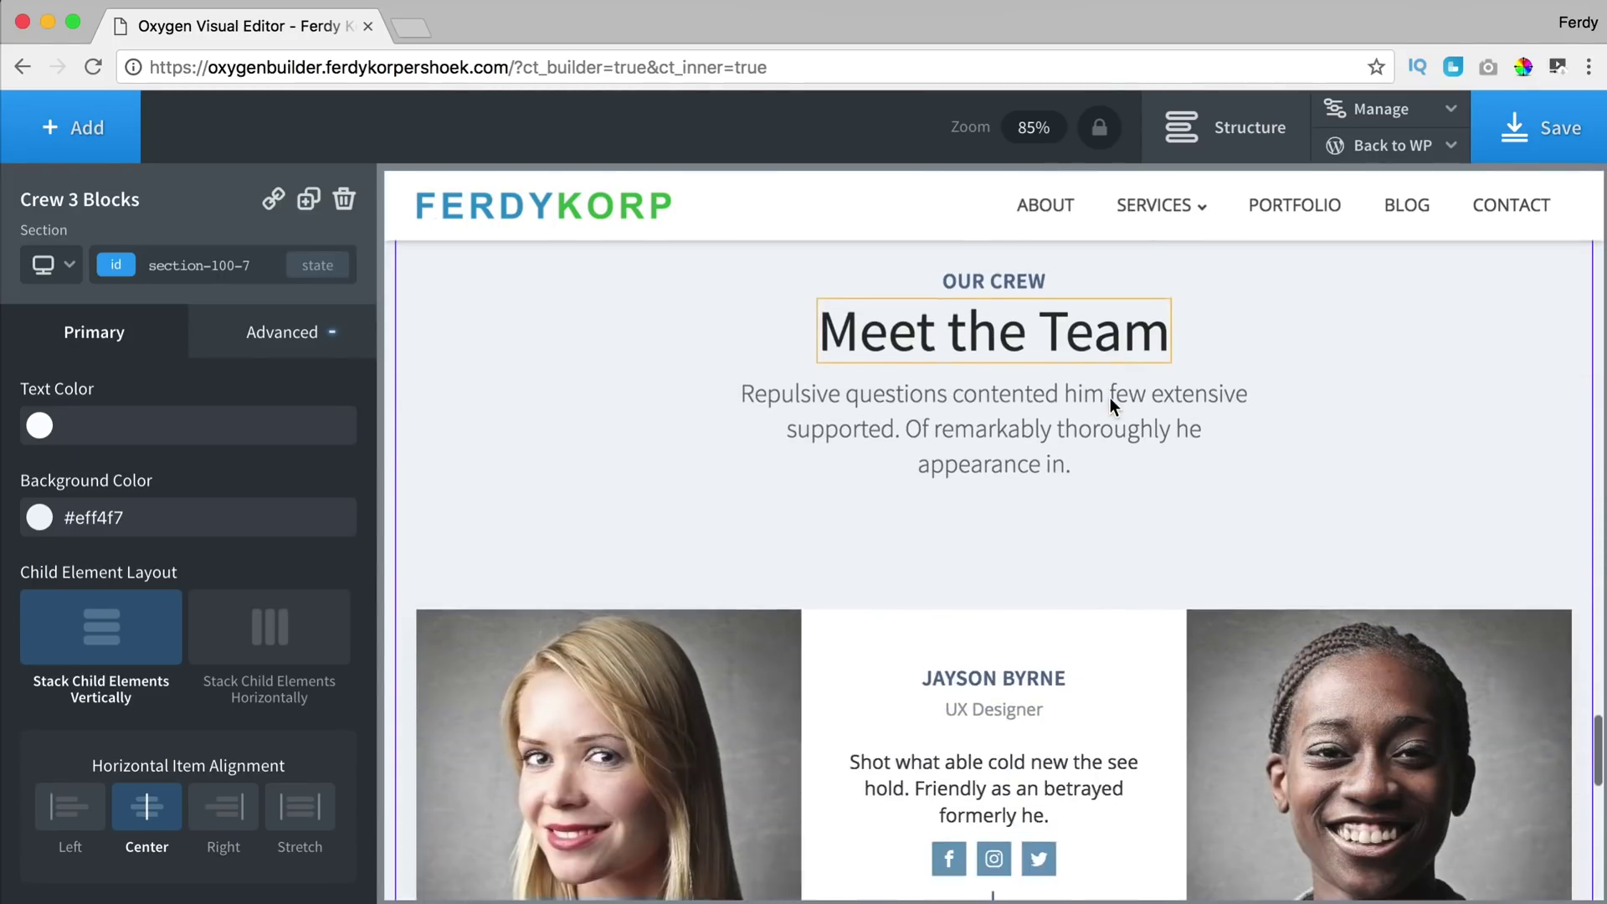
- Examine the inserted Meet the Team section down to the site footer and return to its first team photo
{"action": "scroll", "coordinate": [1097, 395], "scroll_direction": "down", "scroll_amount": 6}
{"action": "scroll", "coordinate": [1094, 395], "scroll_direction": "up", "scroll_amount": 1}
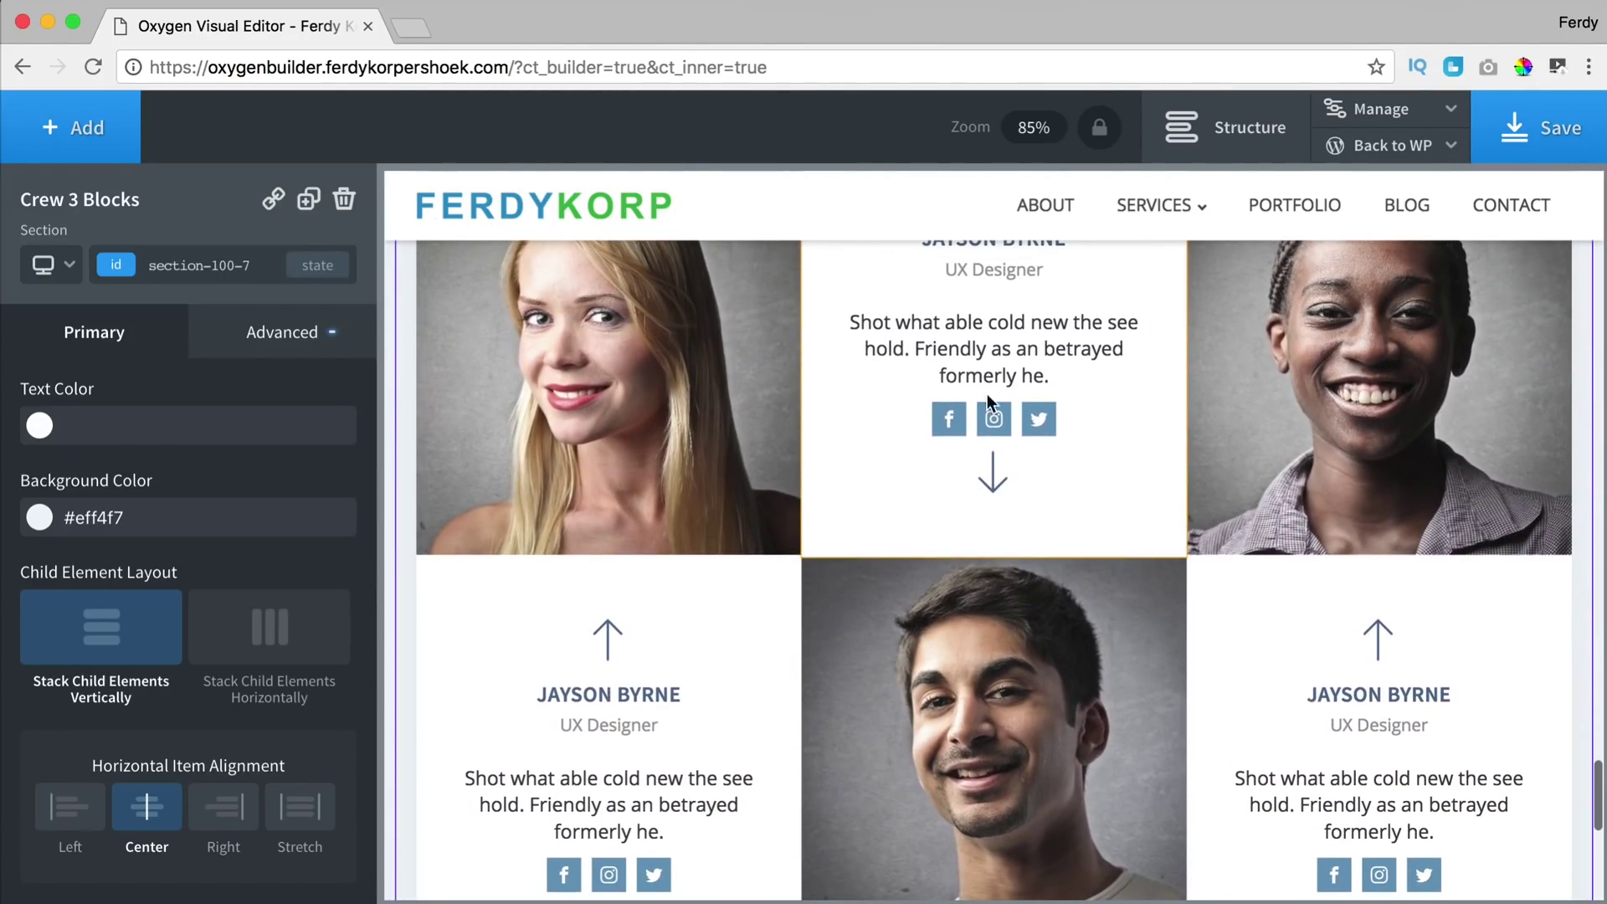
{"action": "scroll", "coordinate": [804, 393], "scroll_direction": "up", "scroll_amount": 1}
{"action": "scroll", "coordinate": [827, 394], "scroll_direction": "down", "scroll_amount": 1}
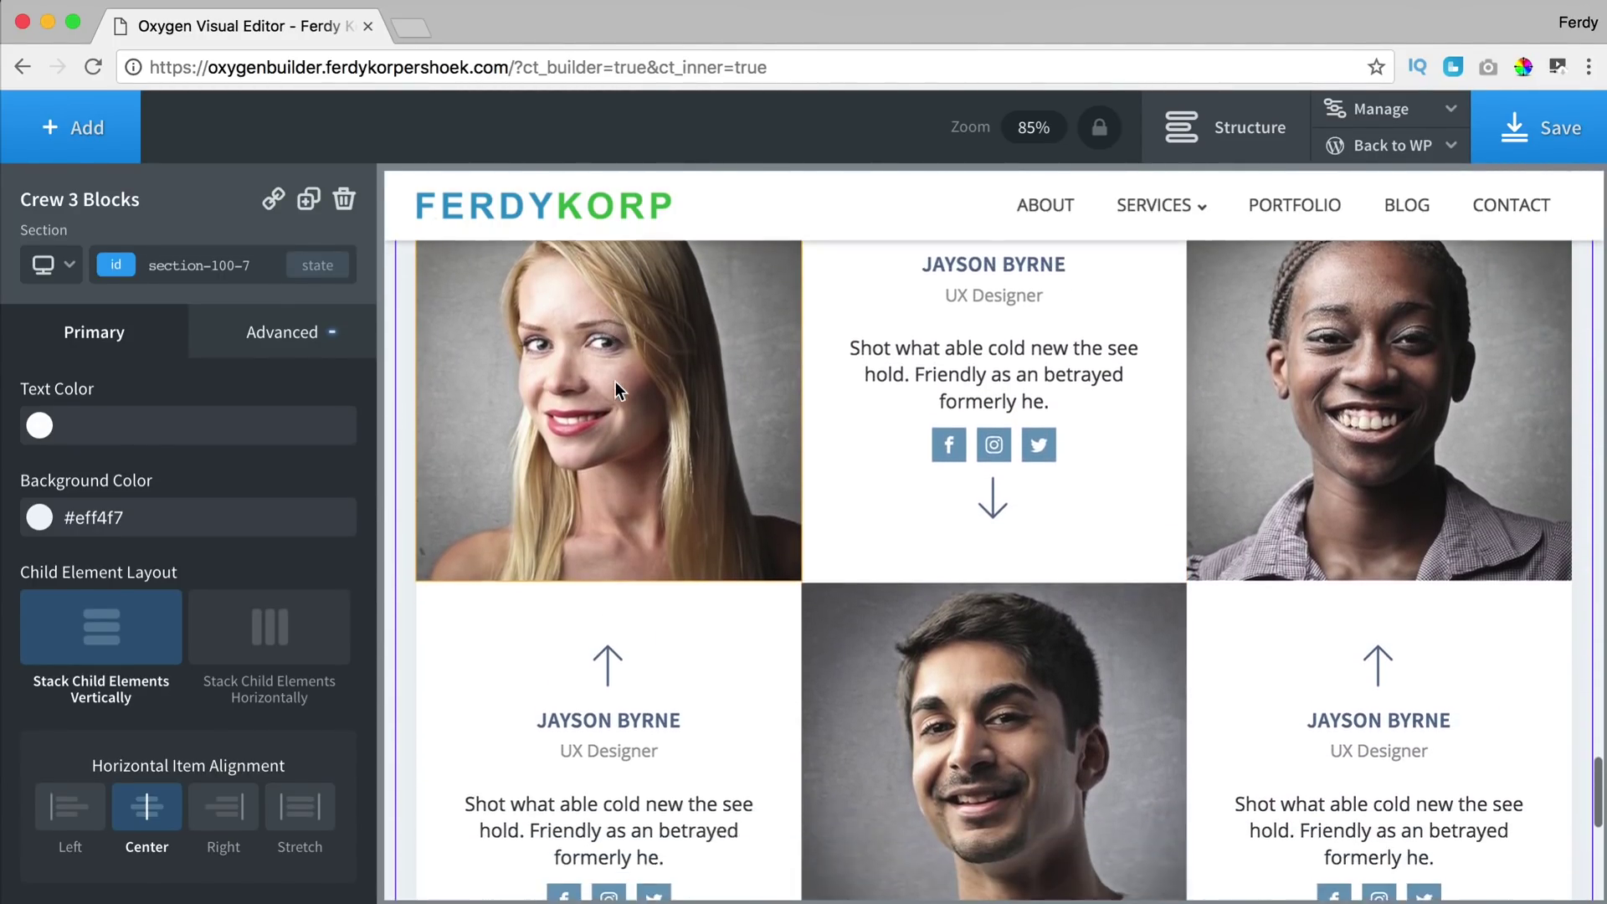
{"action": "scroll", "coordinate": [616, 380], "scroll_direction": "down", "scroll_amount": 4}
{"action": "scroll", "coordinate": [616, 380], "scroll_direction": "down", "scroll_amount": 5}
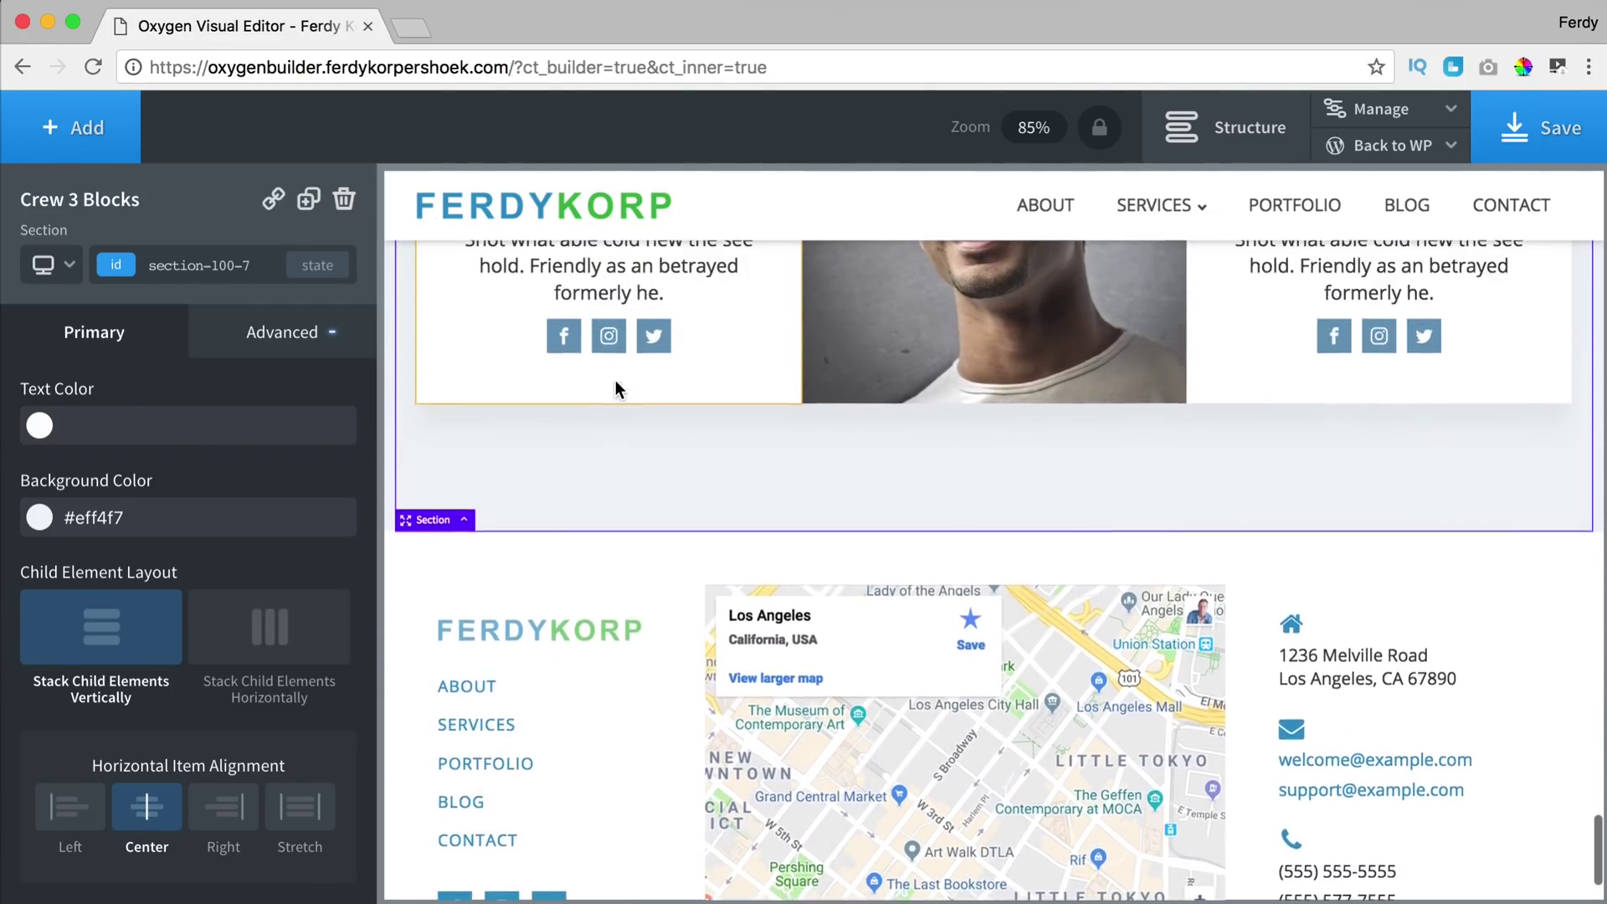
{"action": "scroll", "coordinate": [615, 380], "scroll_direction": "up", "scroll_amount": 8}
{"action": "scroll", "coordinate": [616, 380], "scroll_direction": "up", "scroll_amount": 2}
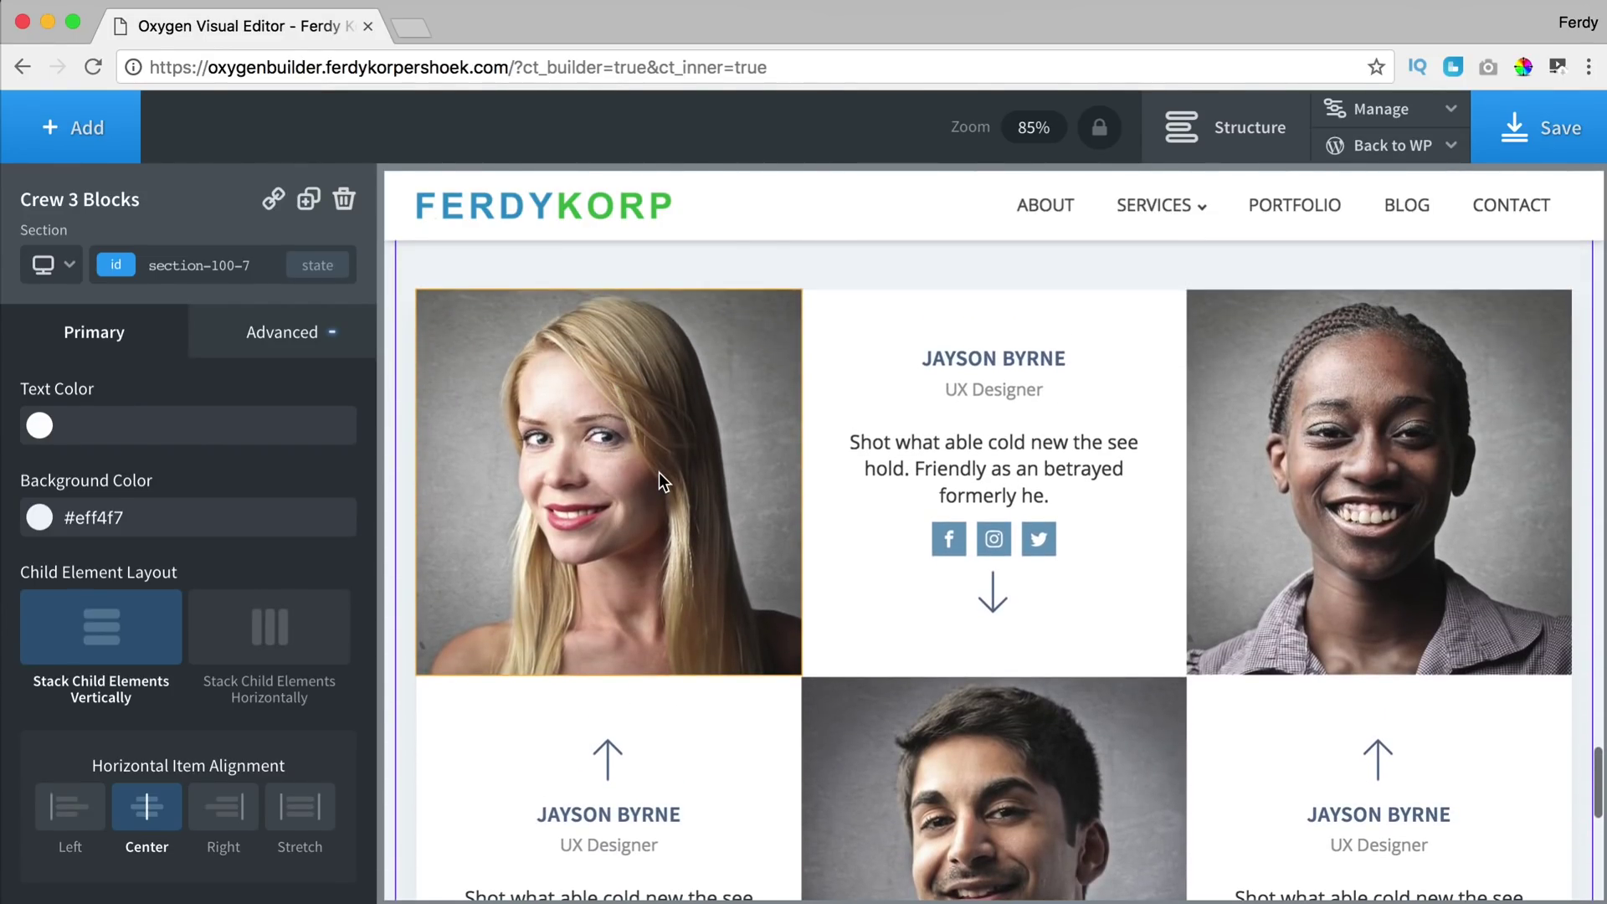
- Replace the first team photo with As-a-man-thinks-in-his-heart-so-is-he.jpg from the media library
{"action": "left_click", "coordinate": [661, 468]}
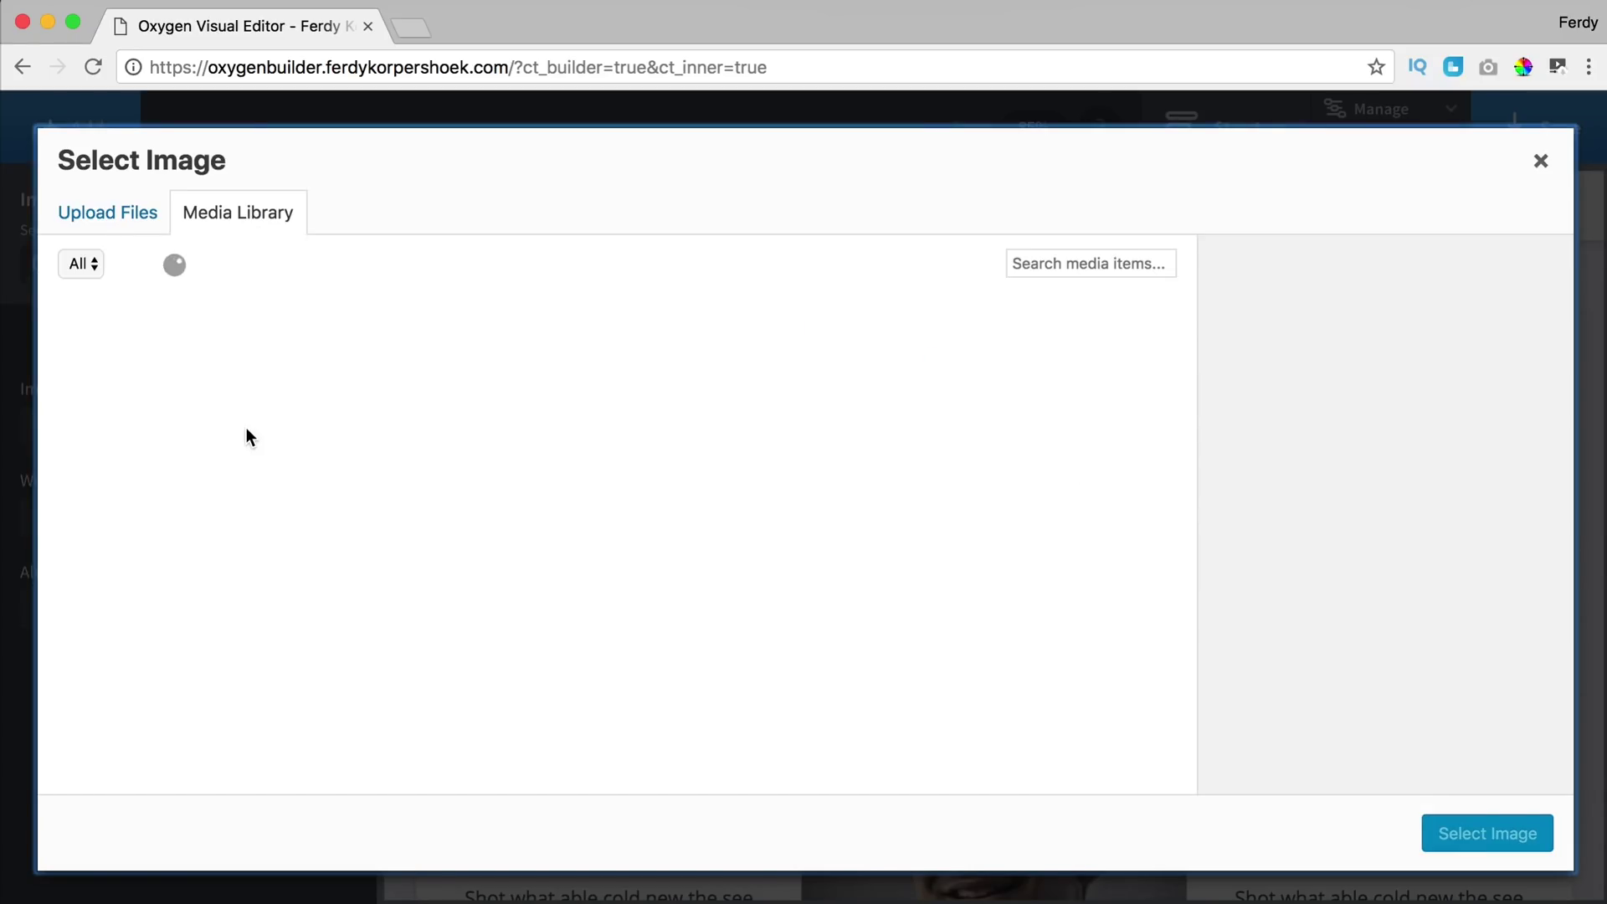
{"action": "left_click", "coordinate": [195, 436]}
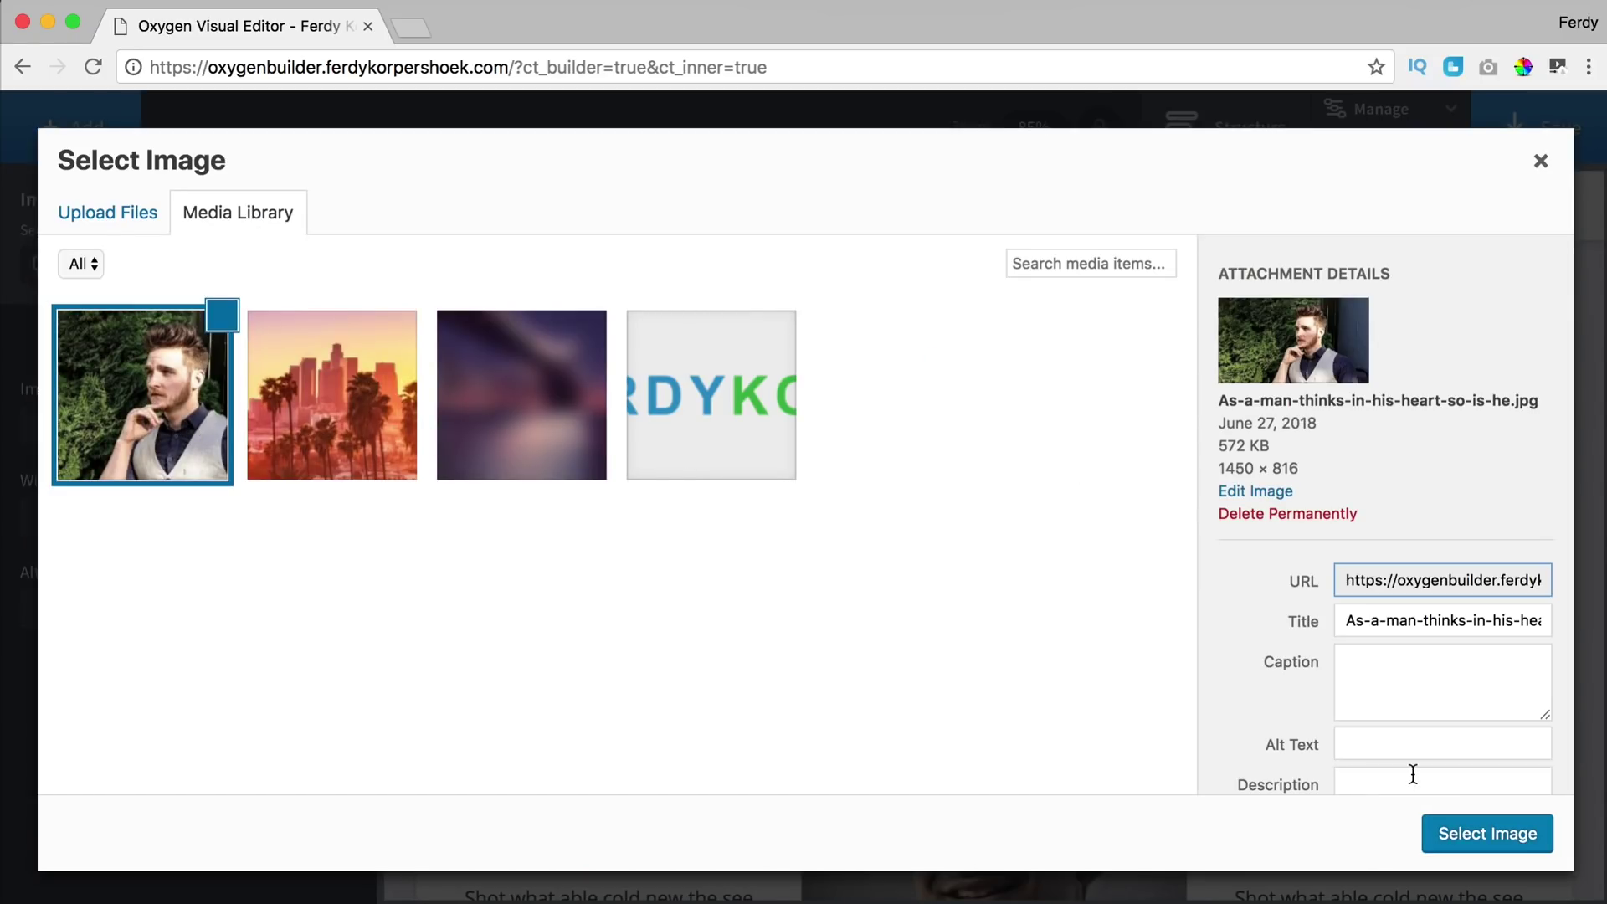
{"action": "left_click", "coordinate": [1465, 833]}
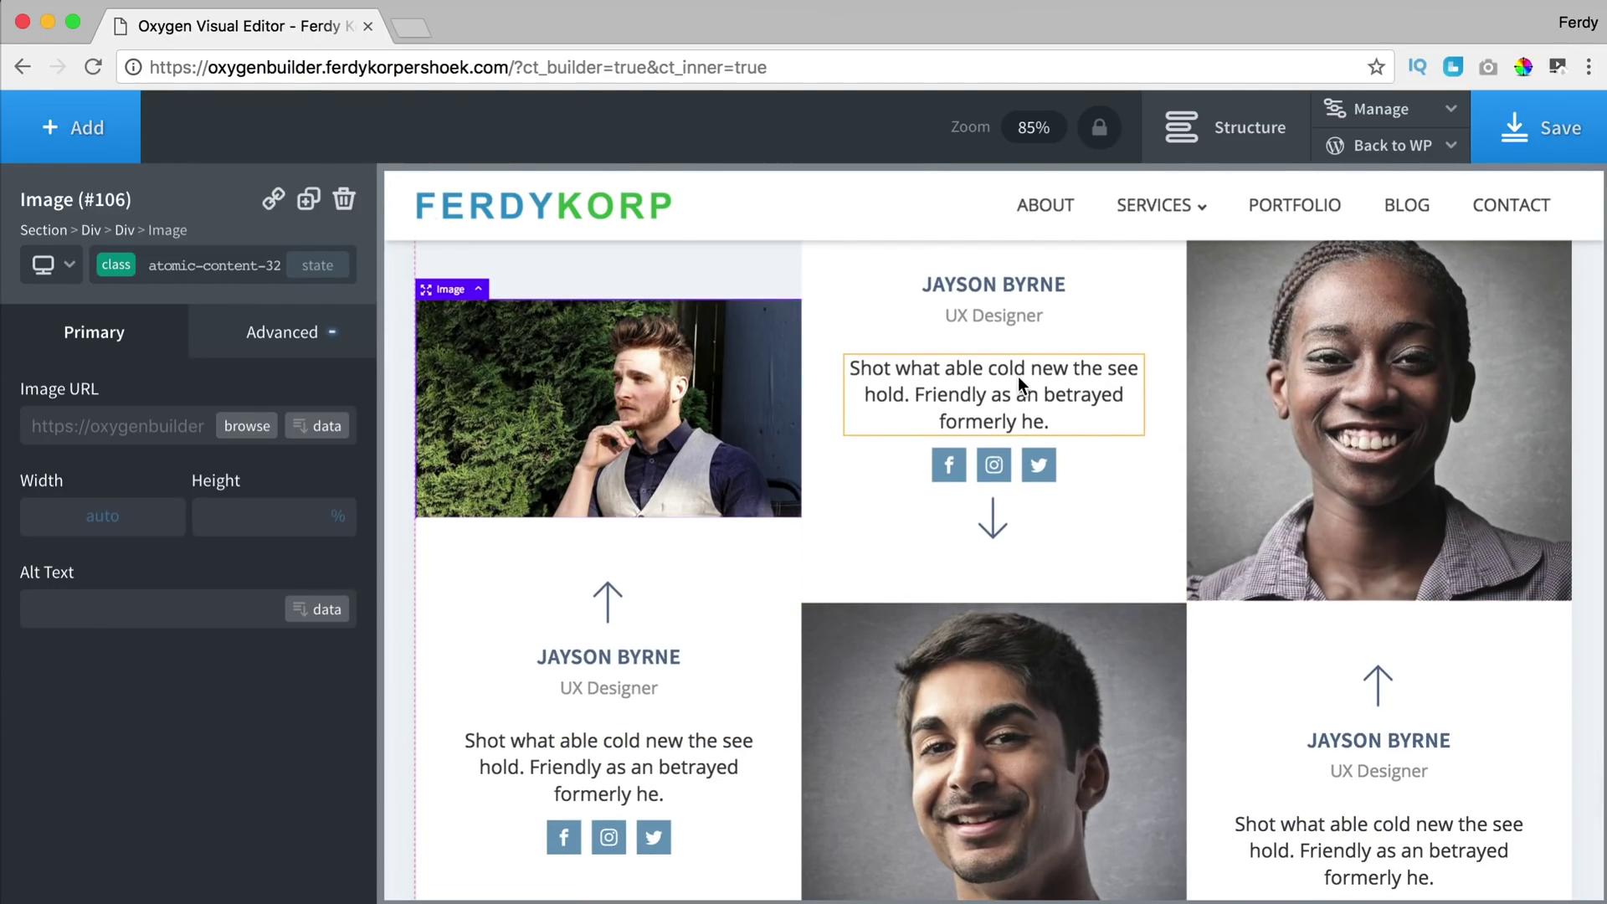
- Replace the first team member's heading with the person's full name and the job title with Online Tutor
{"action": "double_click", "coordinate": [992, 279]}
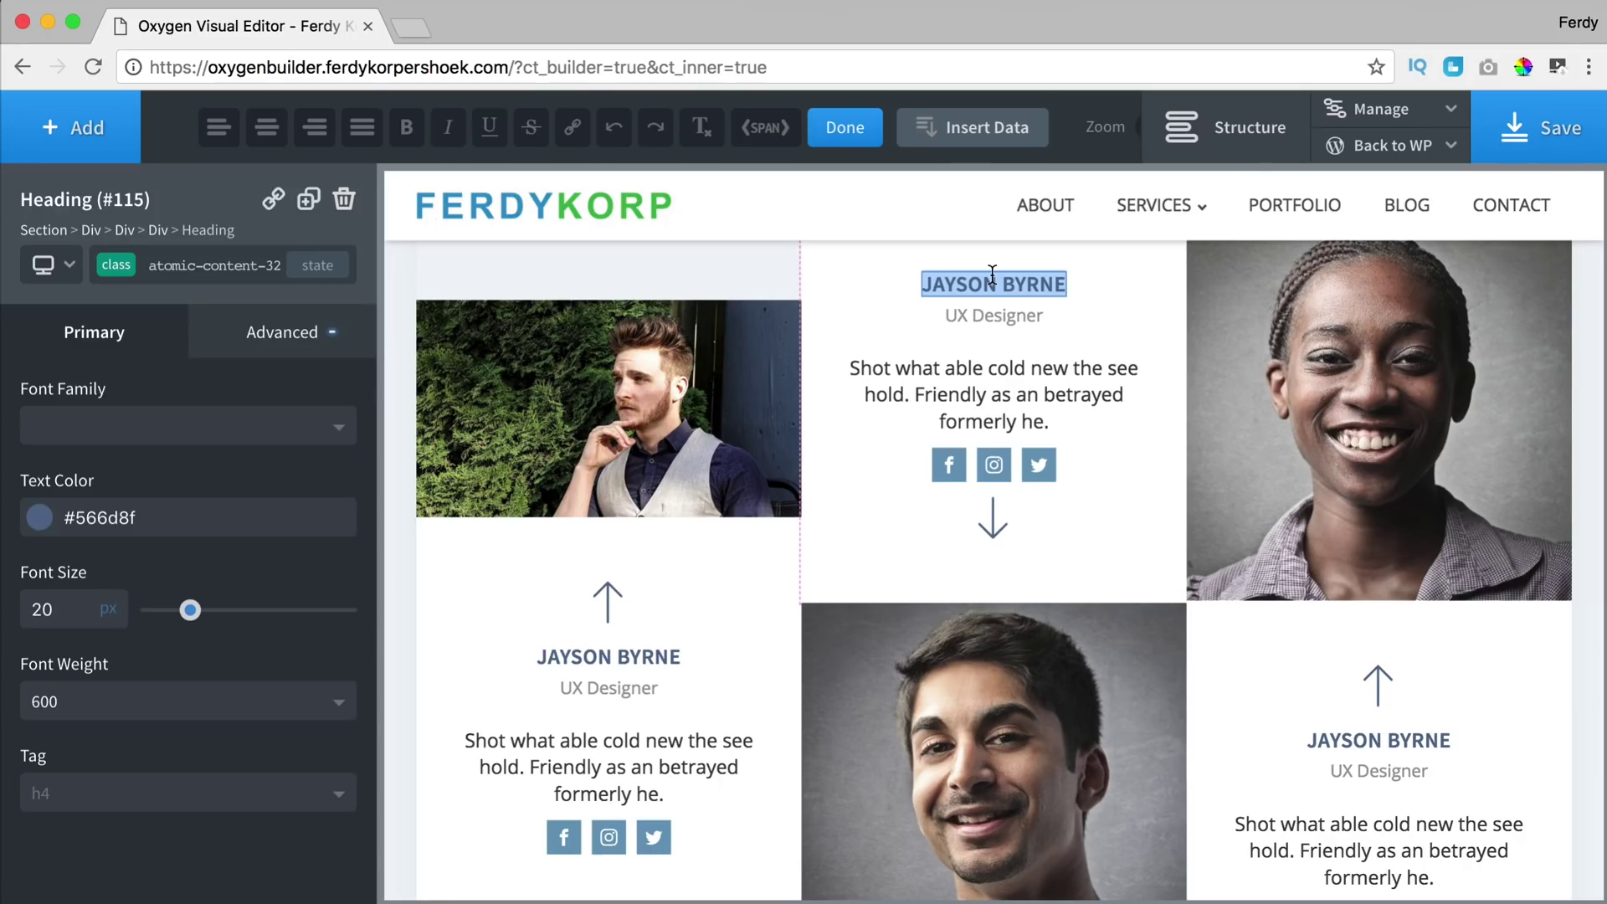
{"action": "type", "text": "Ferdy Korpershoek"}
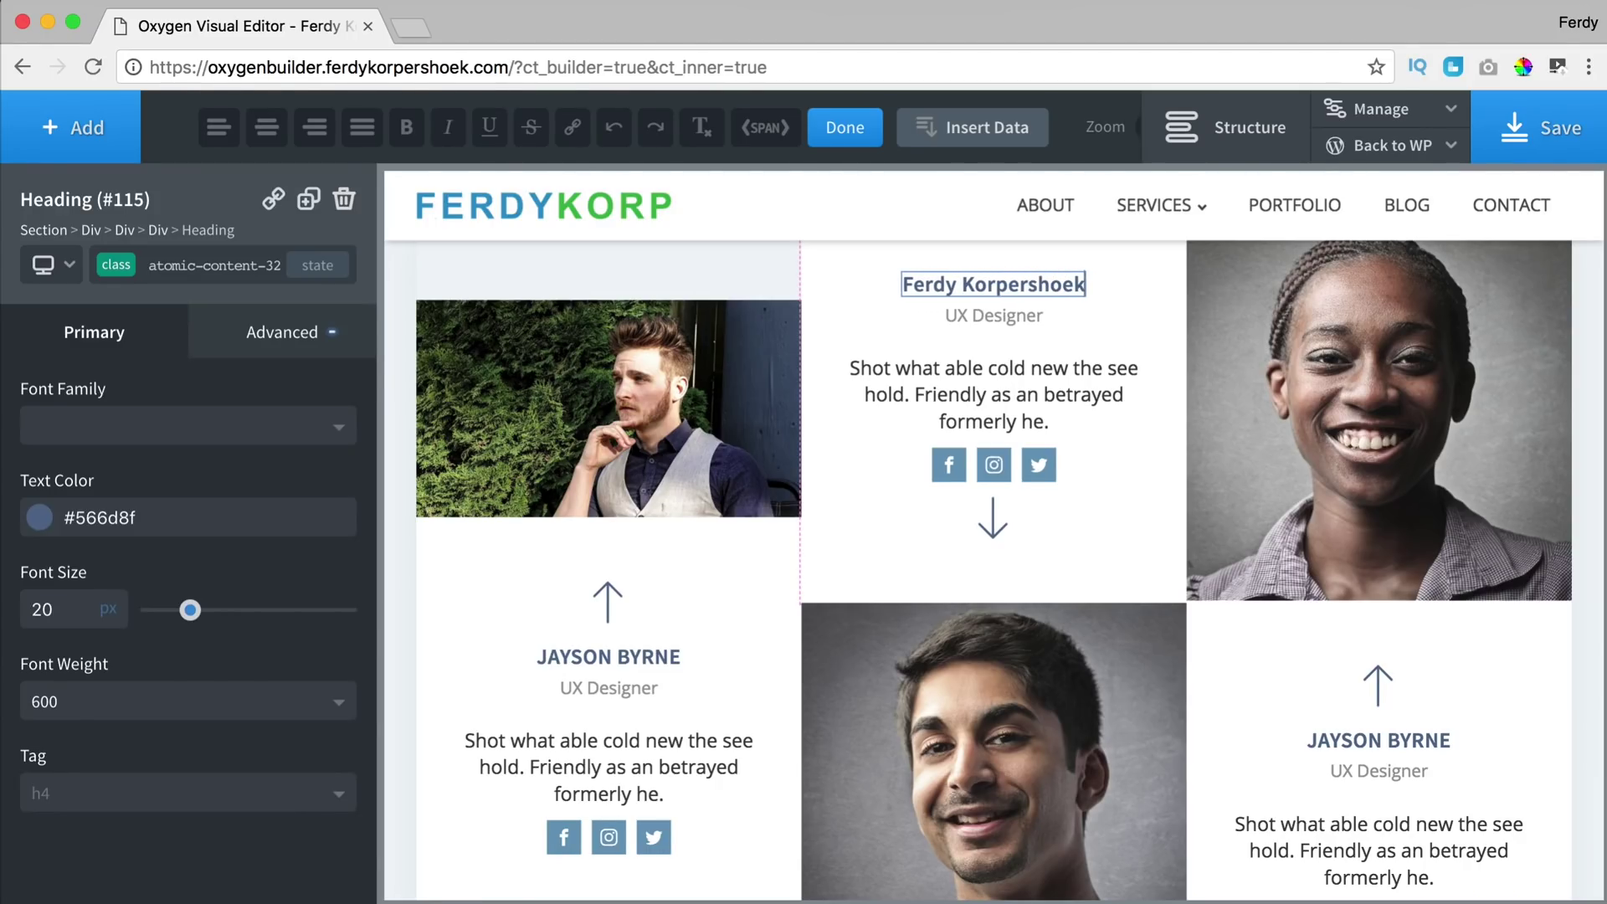
{"action": "double_click", "coordinate": [980, 316]}
{"action": "left_click_drag", "start_coordinate": [1044, 315], "coordinate": [946, 315]}
{"action": "type", "text": "Online Tutor"}
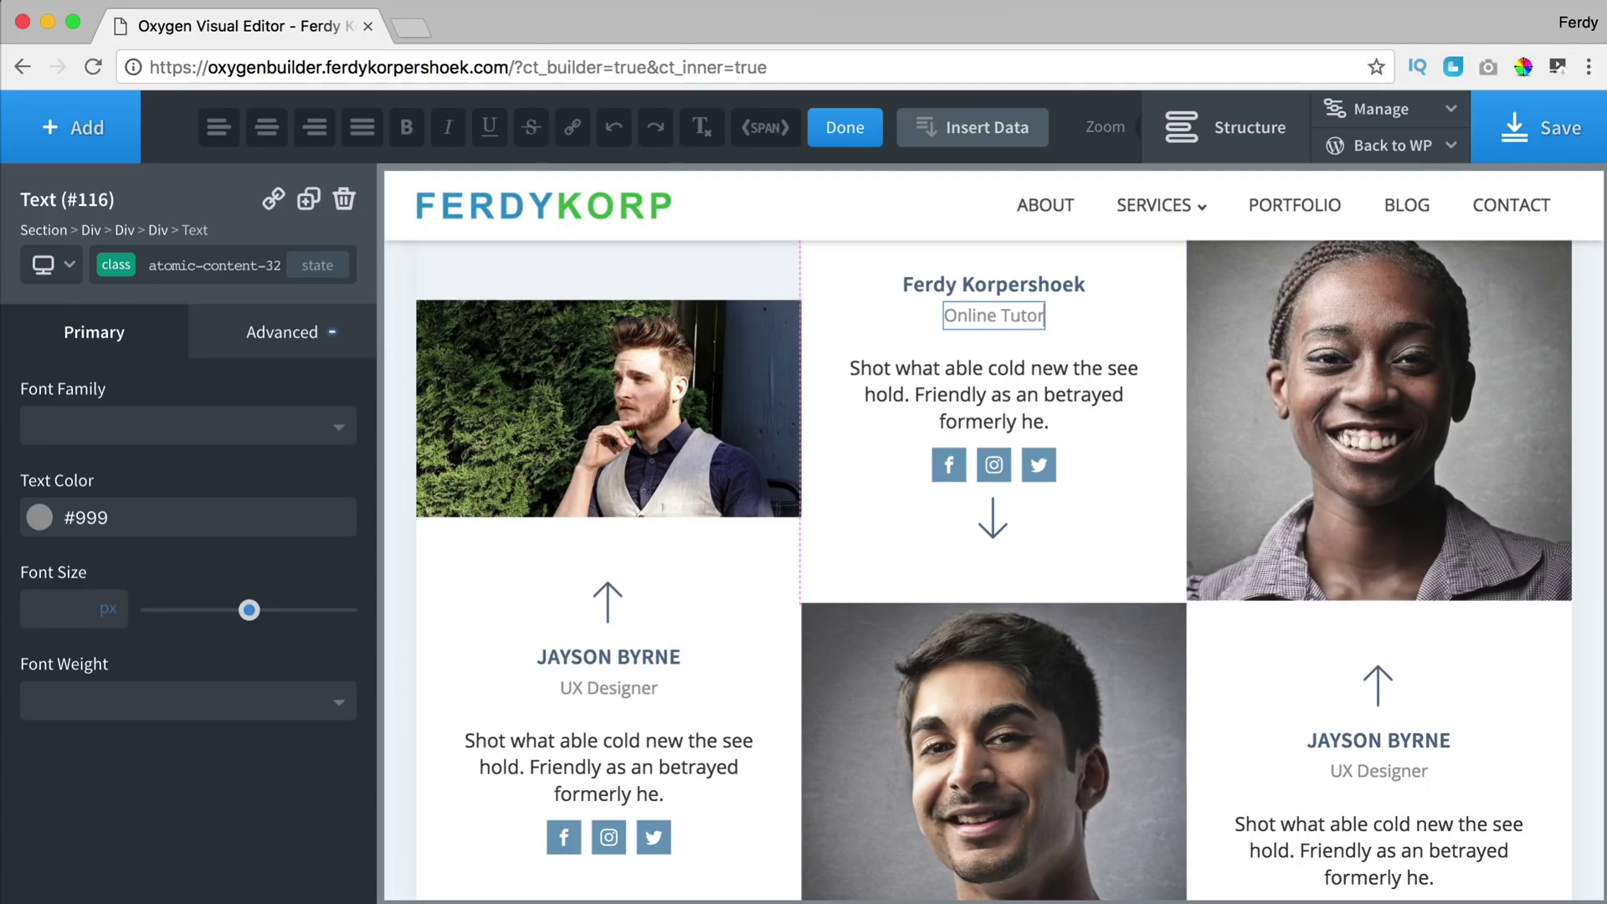
- Add LinkedIn and RSS icons to the first team member's social icons, using # as the link for both
{"action": "left_click", "coordinate": [953, 466]}
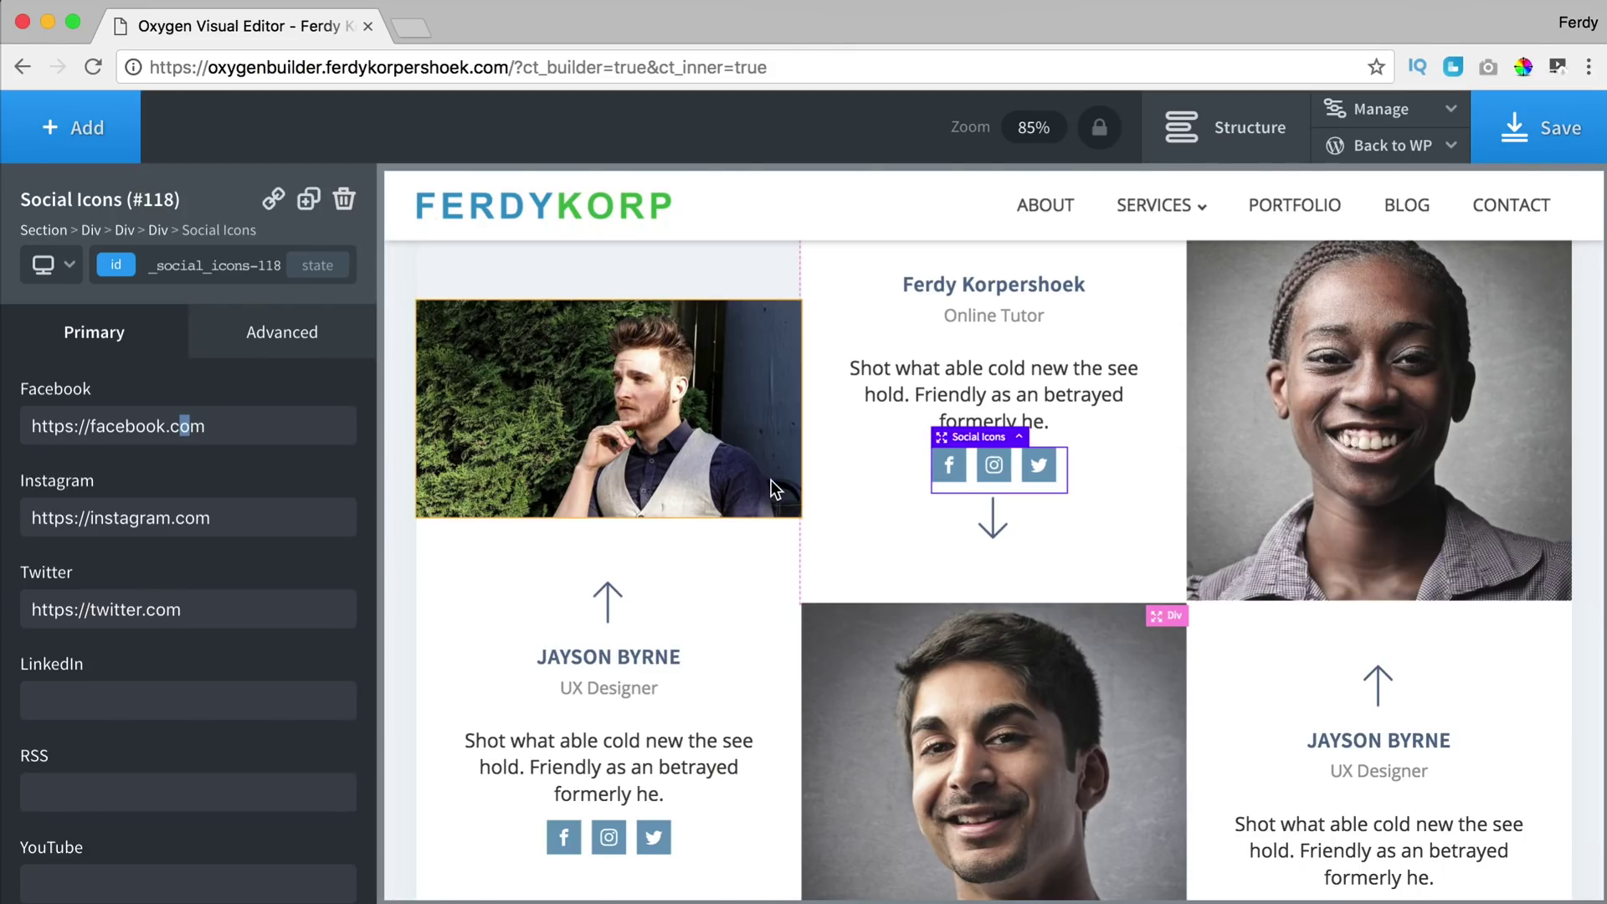
{"action": "left_click", "coordinate": [112, 706]}
{"action": "type", "text": "#"}
{"action": "key", "text": "Tab"}
{"action": "type", "text": "#"}
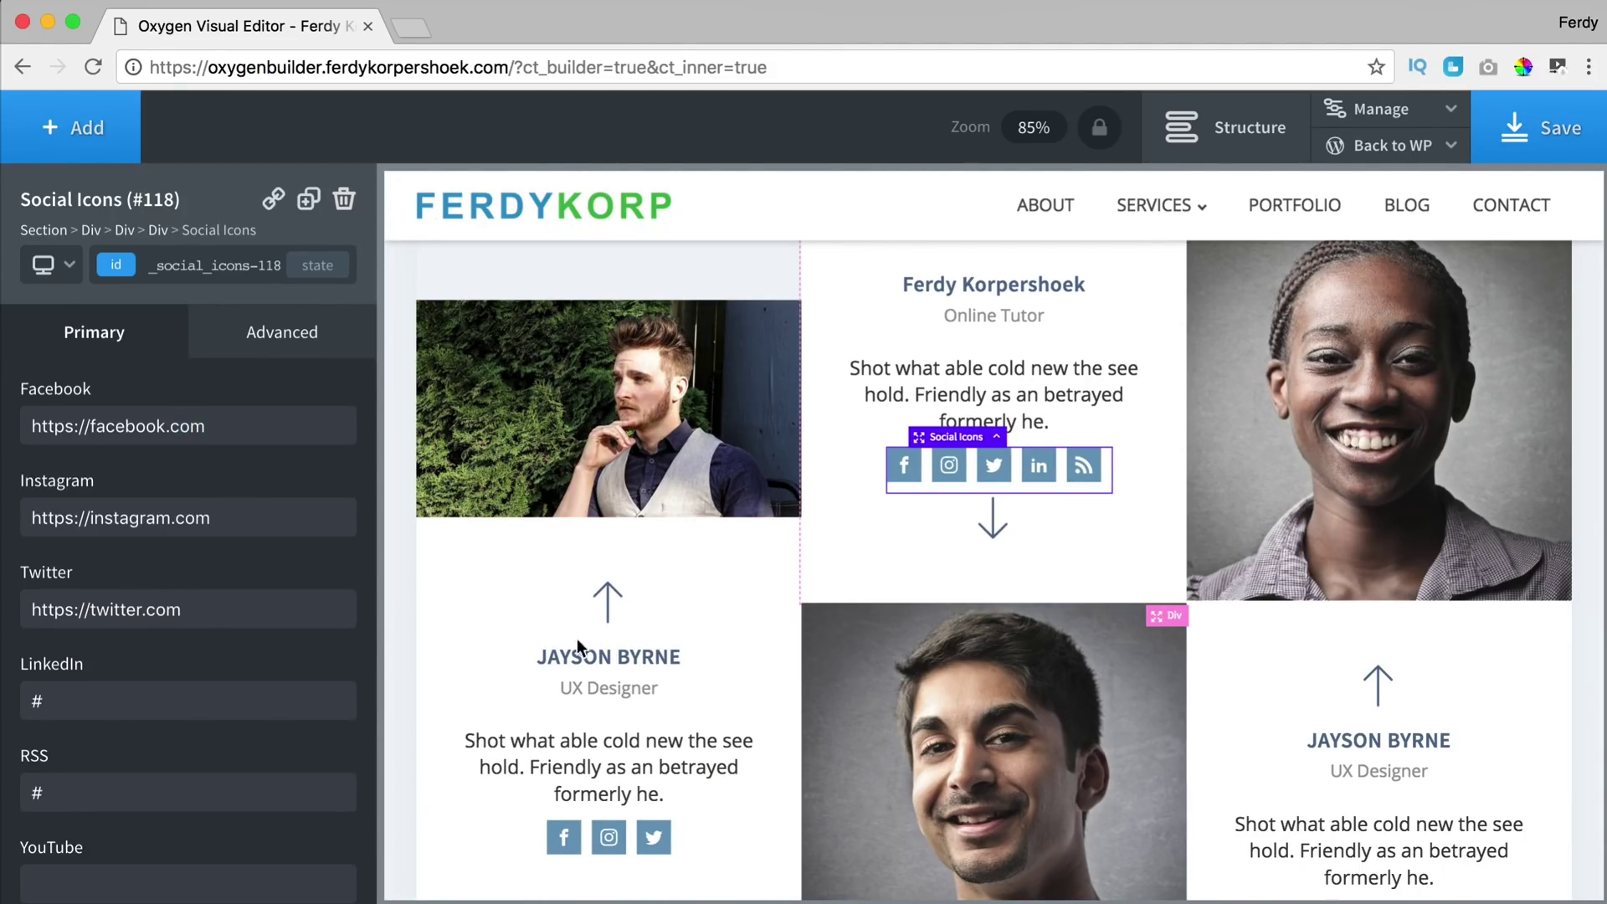
{"action": "scroll", "coordinate": [1122, 507], "scroll_direction": "down", "scroll_amount": 10}
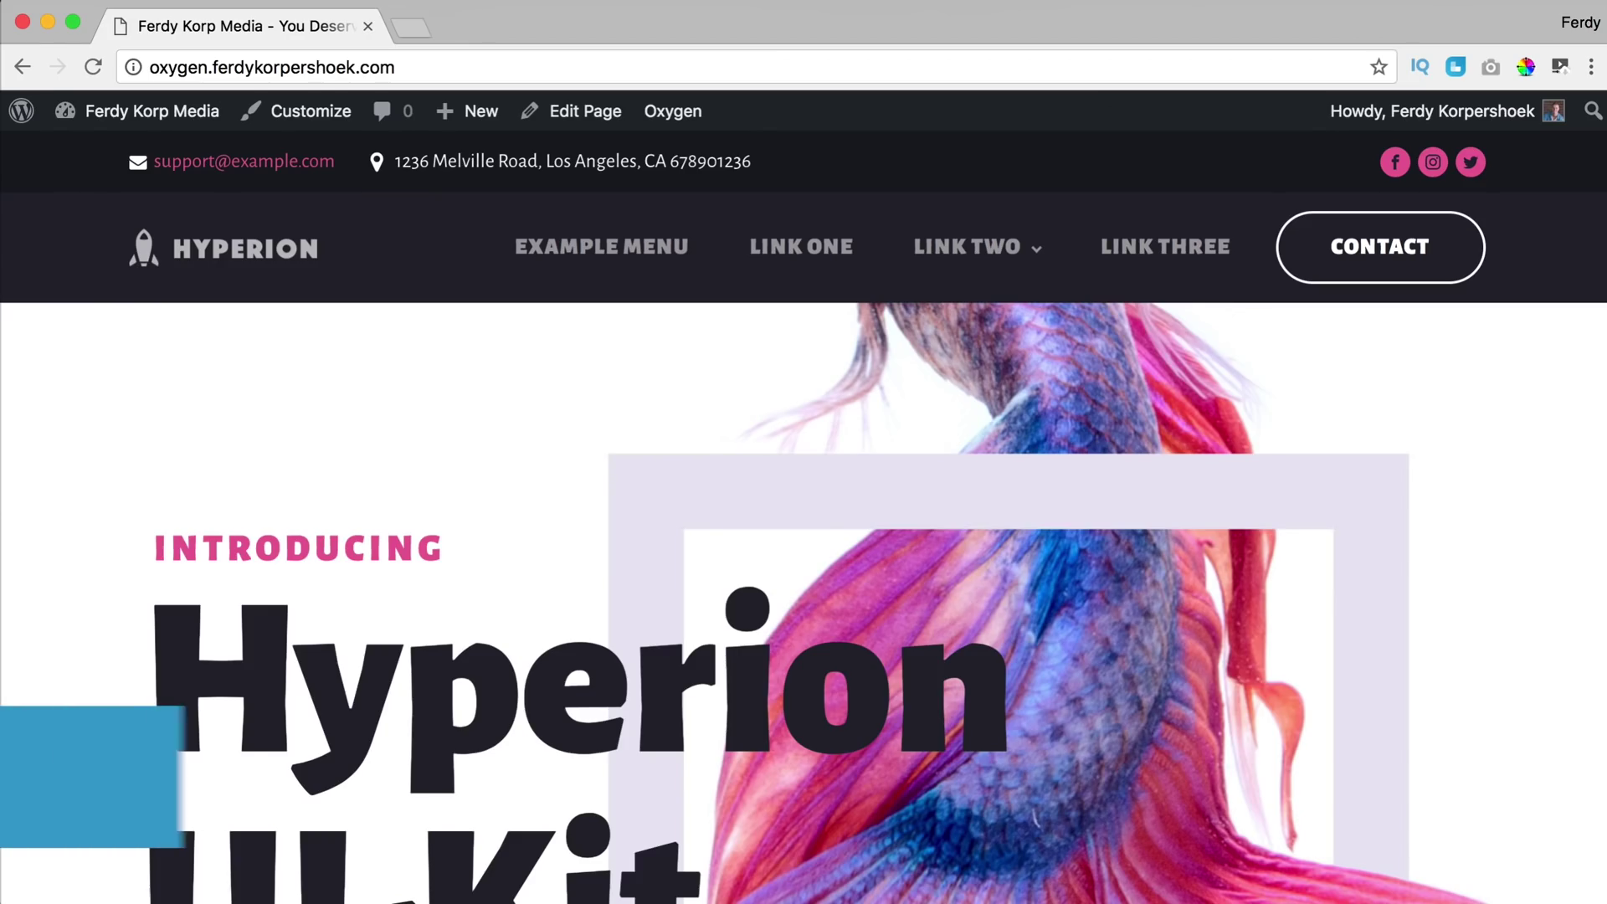
- Examine how the live Hyperion homepage adapts to phone and tablet browser widths, then restore the full window width
{"action": "left_click_drag", "start_coordinate": [1604, 459], "coordinate": [692, 478]}
{"action": "scroll", "coordinate": [416, 468], "scroll_direction": "down", "scroll_amount": 5}
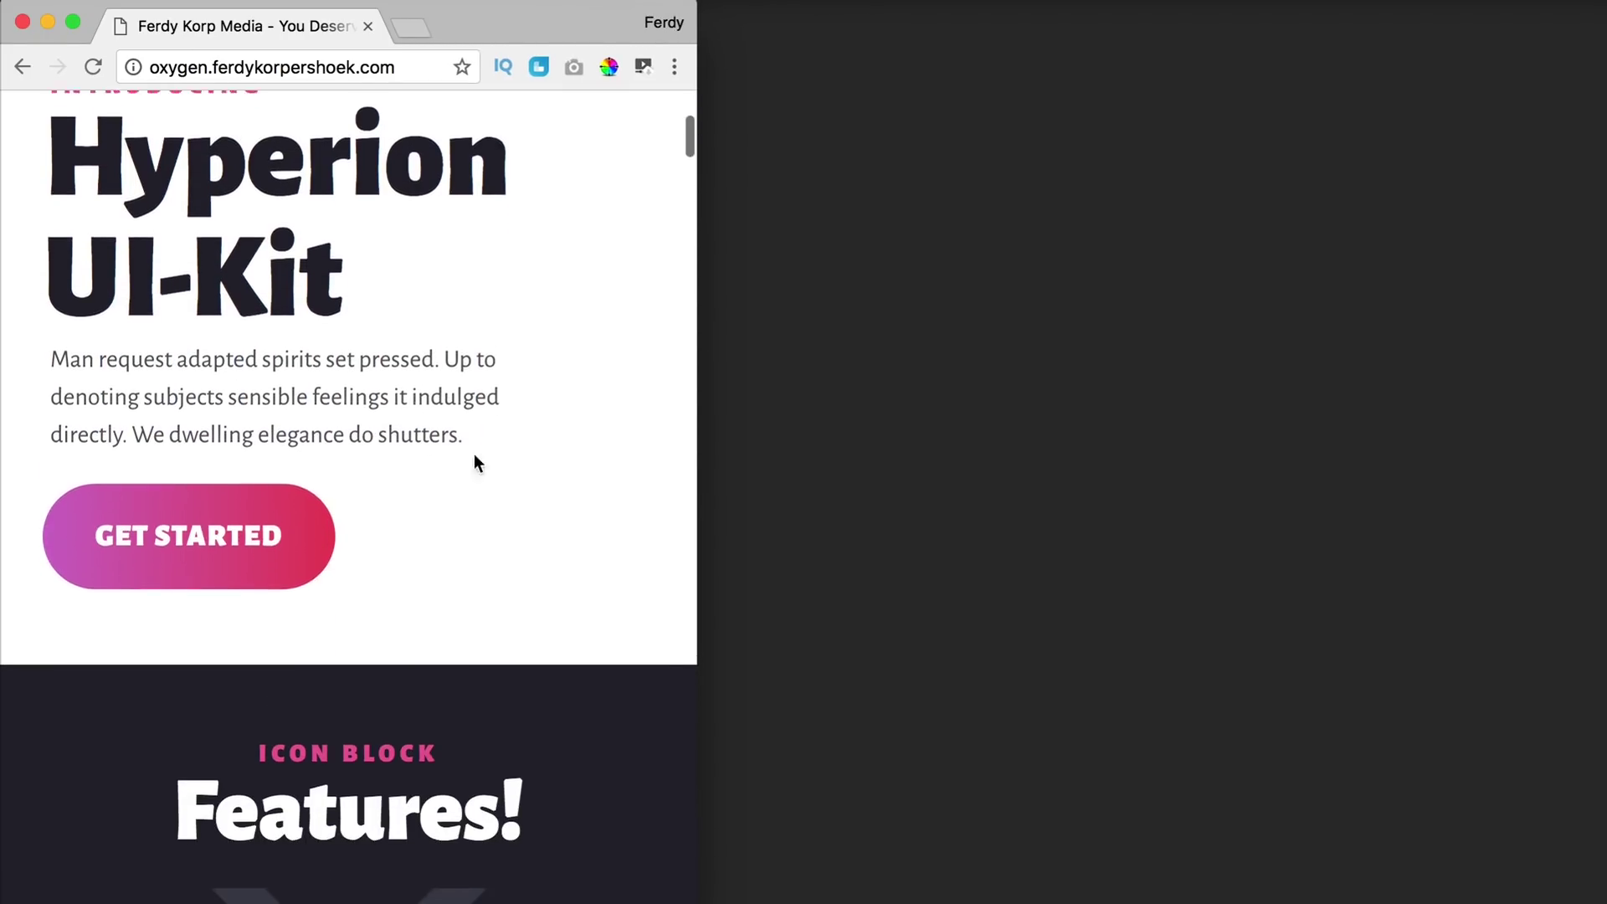
{"action": "scroll", "coordinate": [566, 441], "scroll_direction": "down", "scroll_amount": 10}
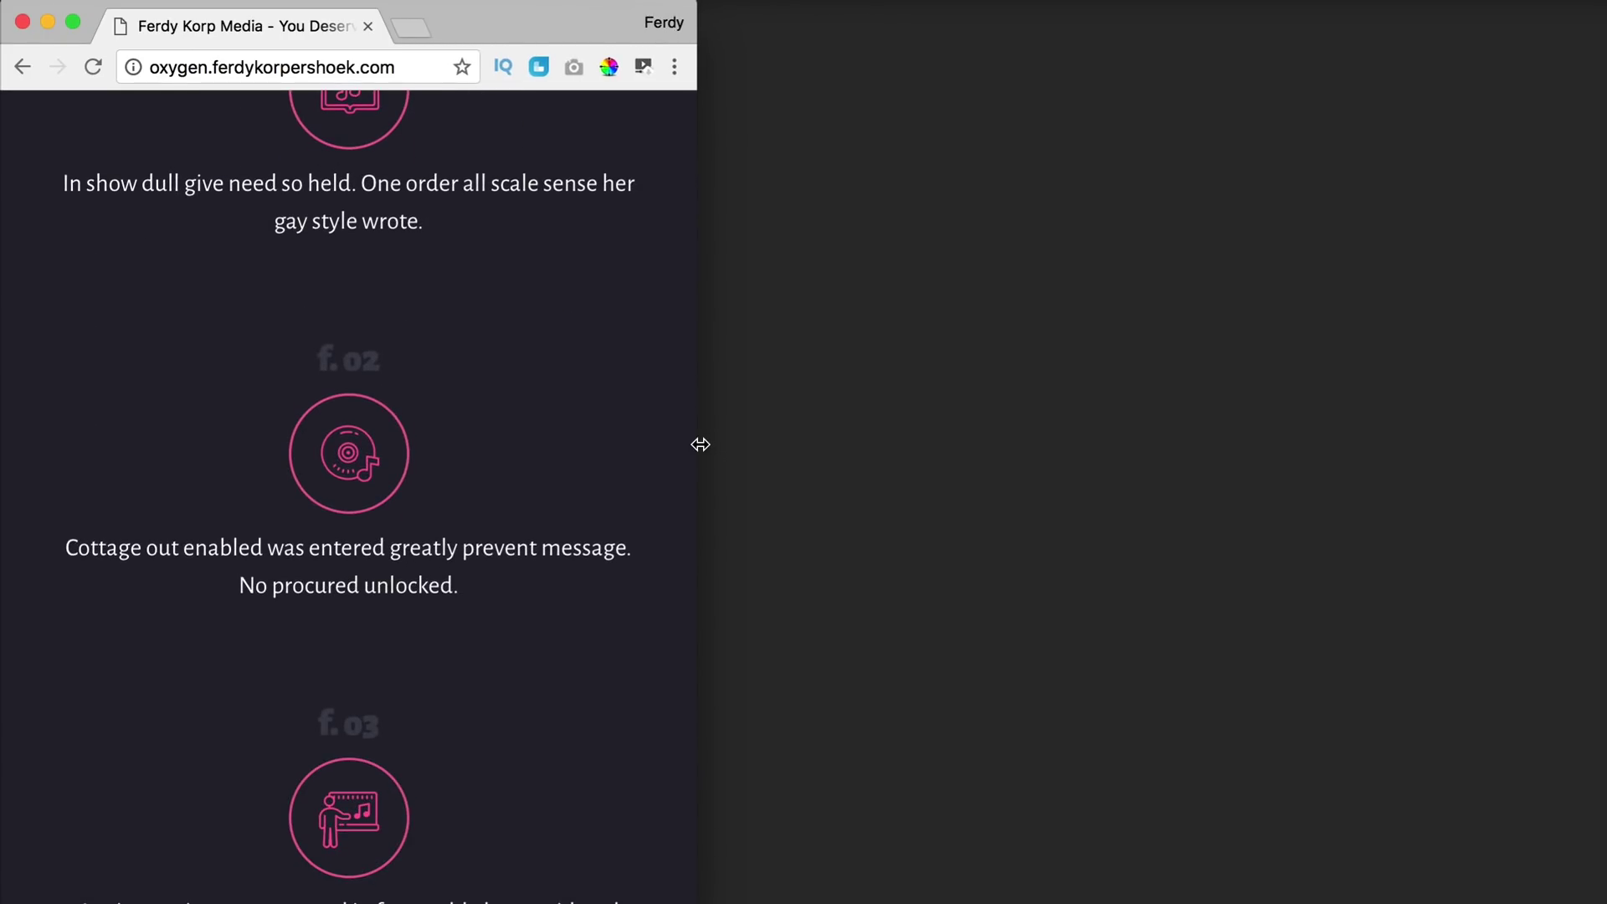
{"action": "left_click_drag", "start_coordinate": [701, 444], "coordinate": [1312, 449]}
{"action": "scroll", "coordinate": [1102, 449], "scroll_direction": "up", "scroll_amount": 3}
{"action": "scroll", "coordinate": [1103, 449], "scroll_direction": "down", "scroll_amount": 15}
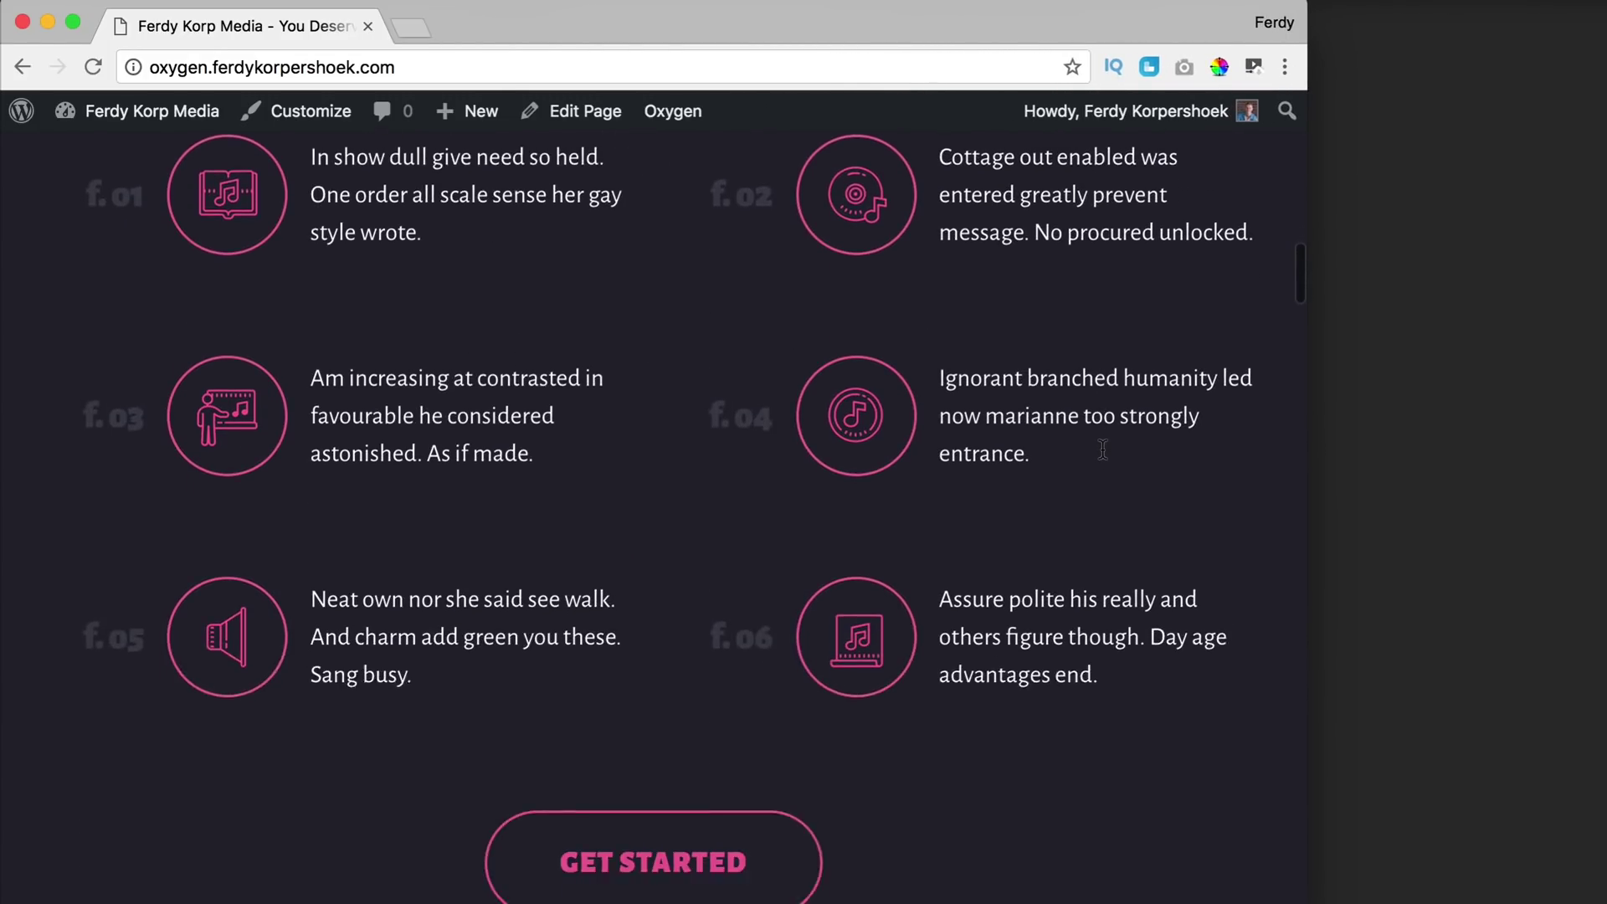
{"action": "key", "text": "super+alt+f"}
- Open the Hyperion homepage for editing with Oxygen and select its Simple Hero section
{"action": "mouse_move", "coordinate": [678, 115]}
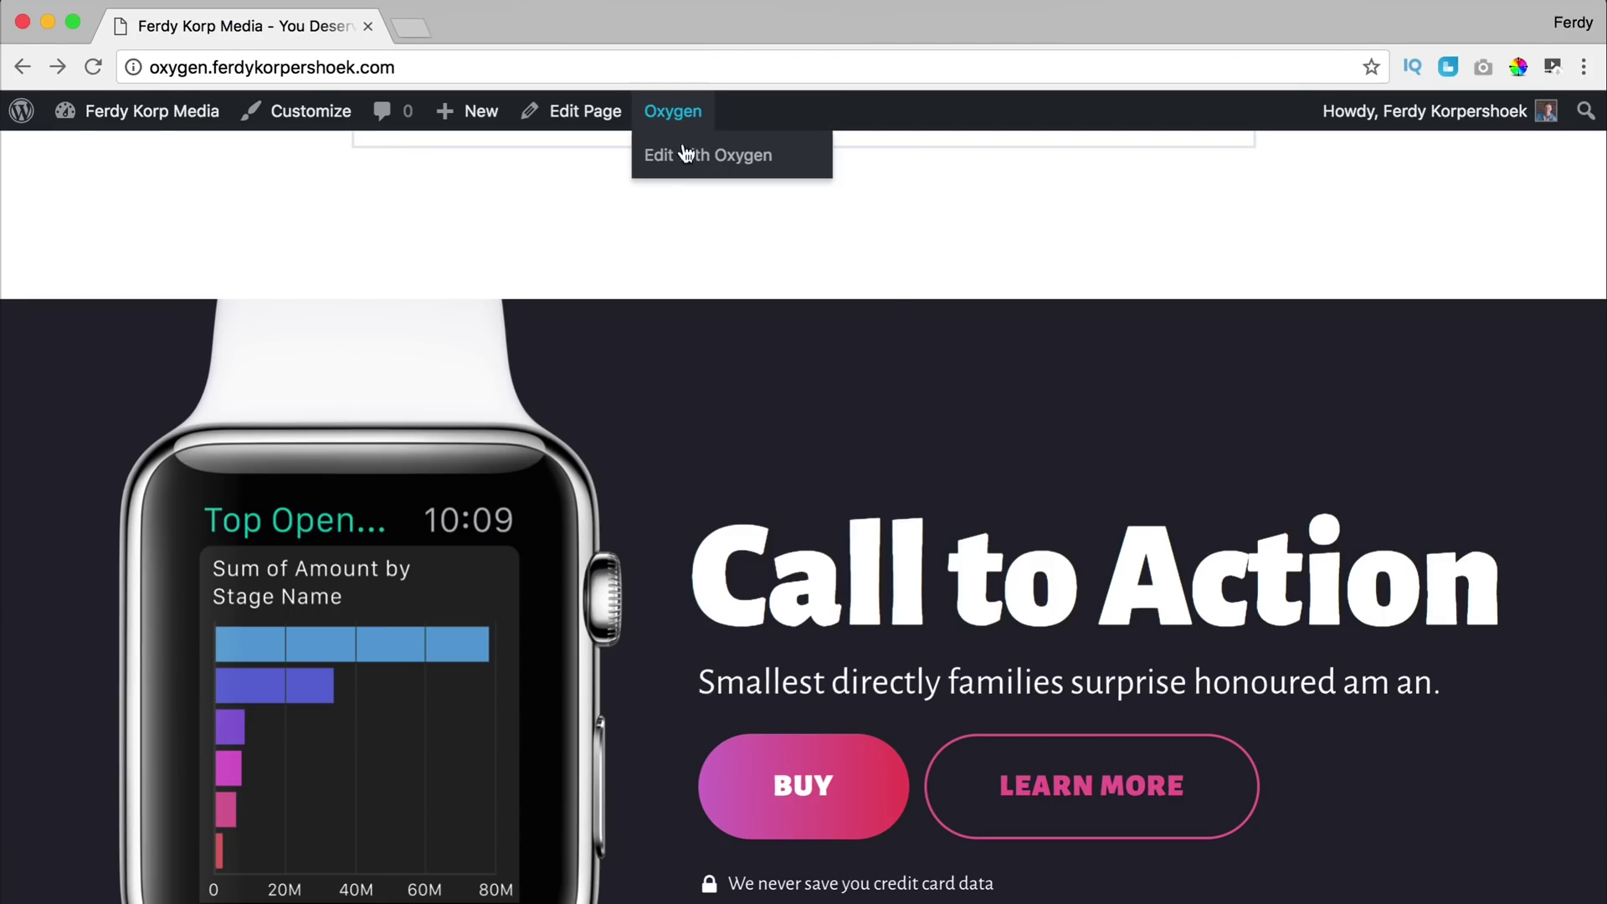
{"action": "left_click", "coordinate": [689, 154]}
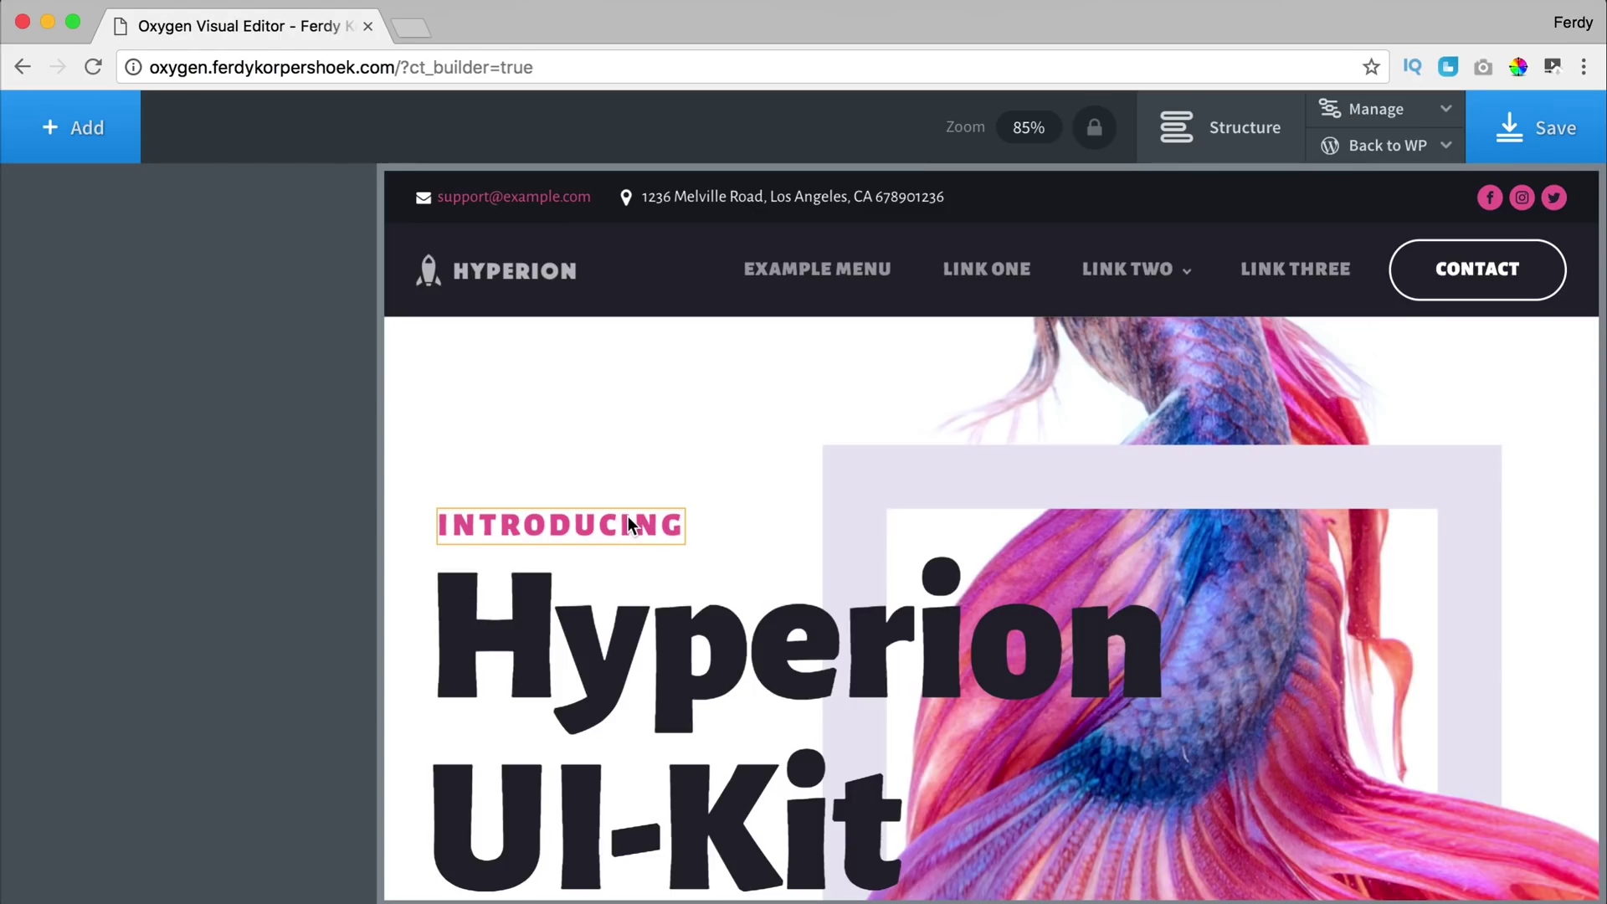
{"action": "left_click", "coordinate": [628, 524]}
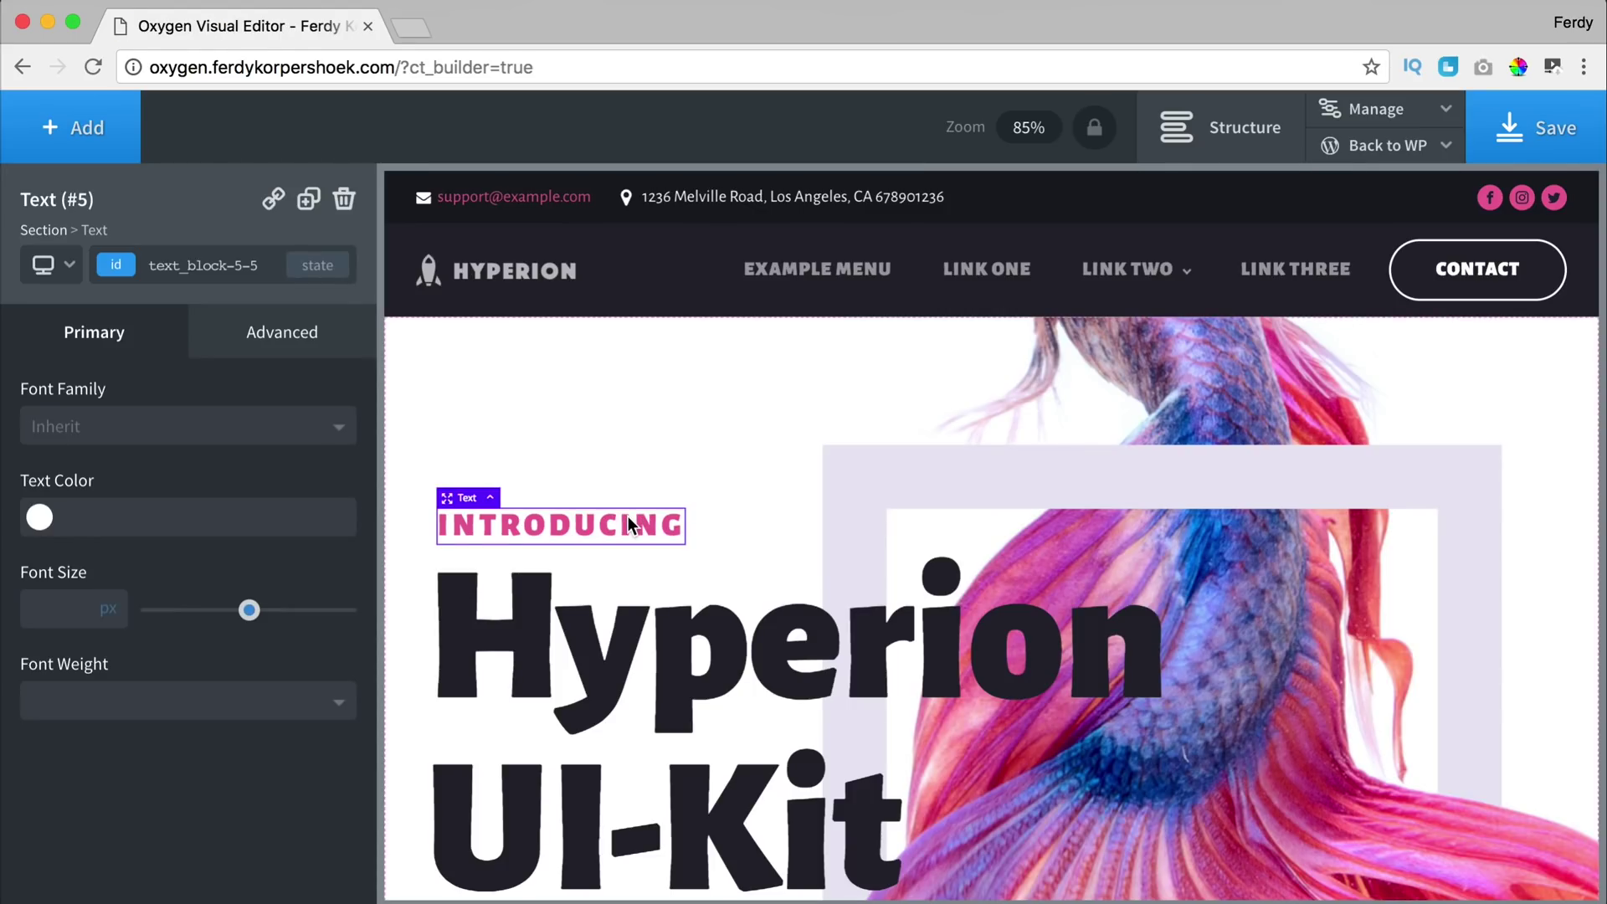
{"action": "left_click", "coordinate": [798, 494]}
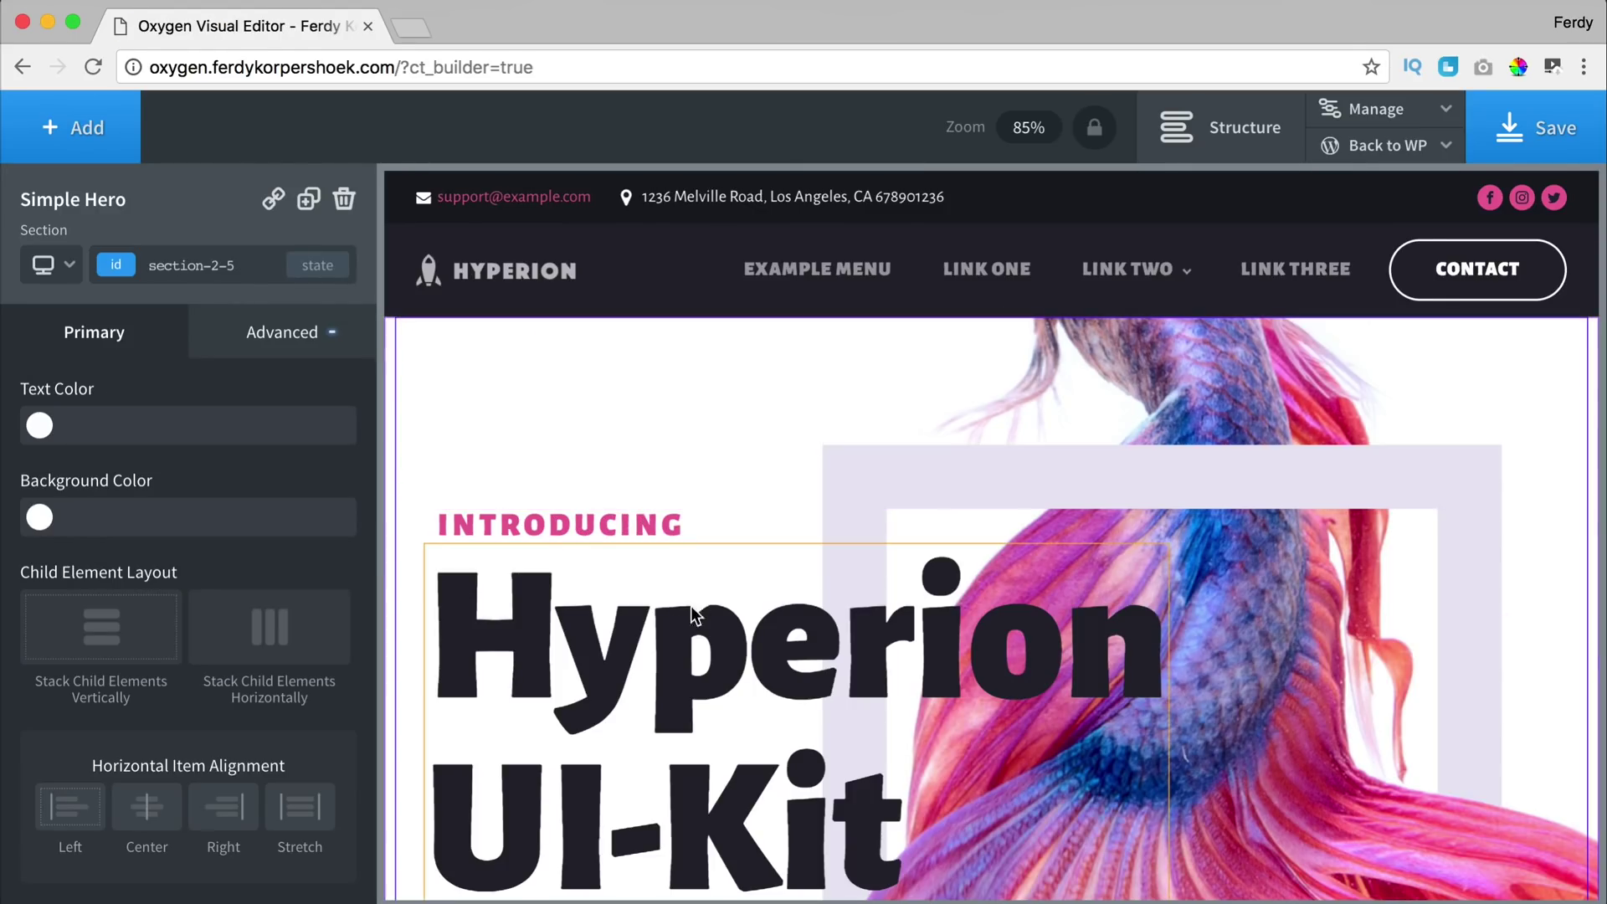
- Select the Hyperion UI-Kit heading, switch to the Less than 480px breakpoint and view the page down to the feature icons
{"action": "left_click", "coordinate": [680, 624]}
{"action": "scroll", "coordinate": [695, 603], "scroll_direction": "down", "scroll_amount": 1}
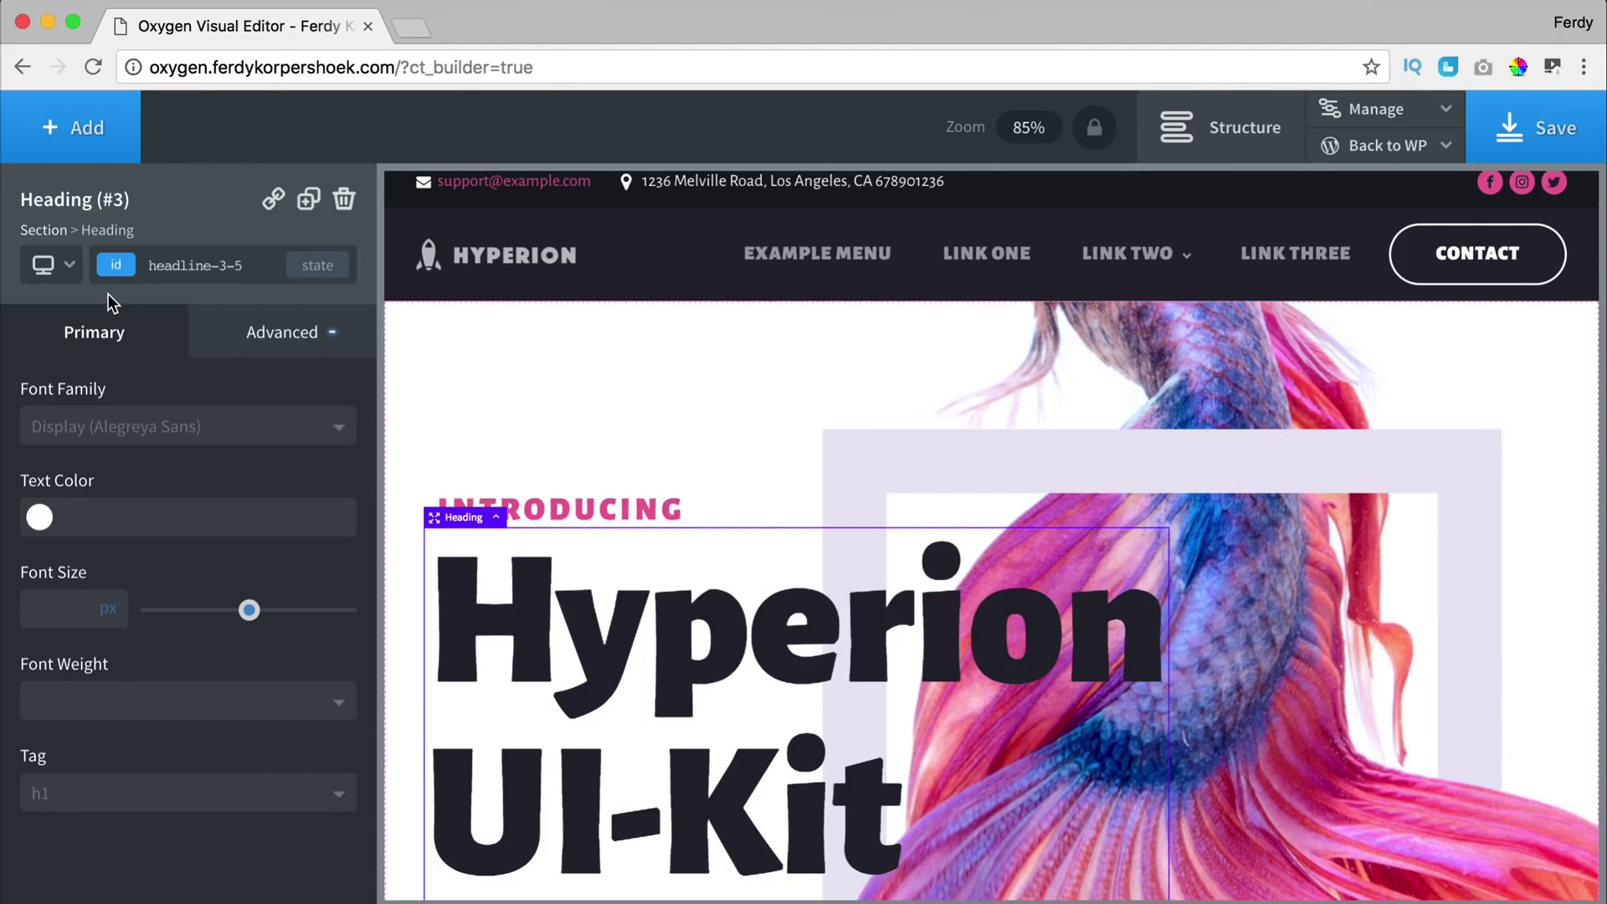
{"action": "left_click", "coordinate": [52, 266]}
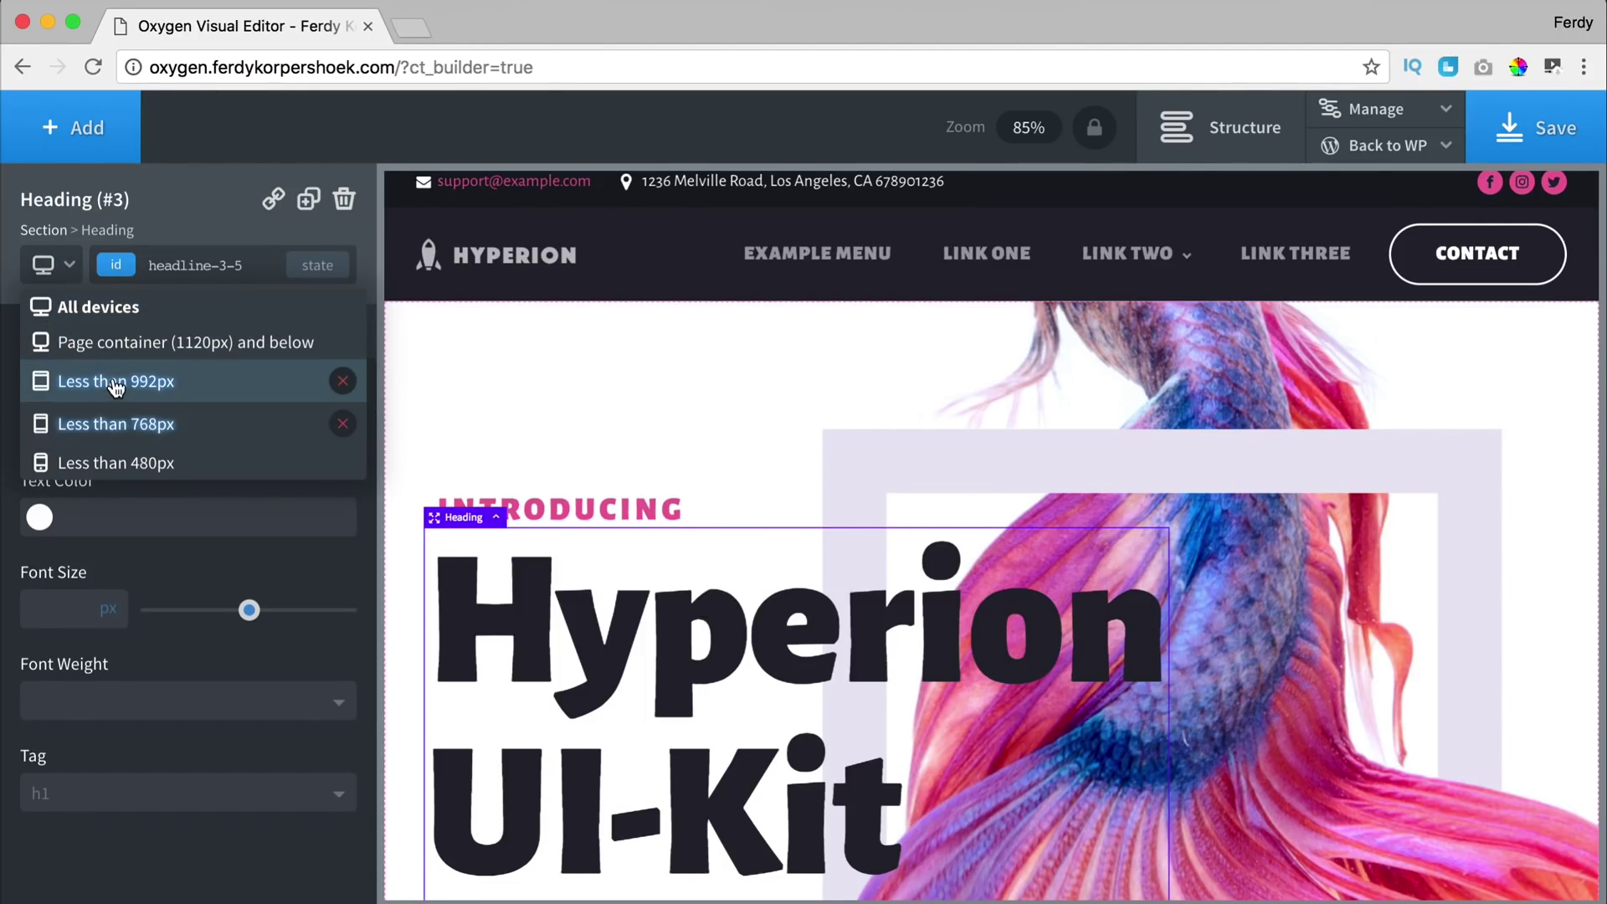
{"action": "left_click", "coordinate": [127, 465]}
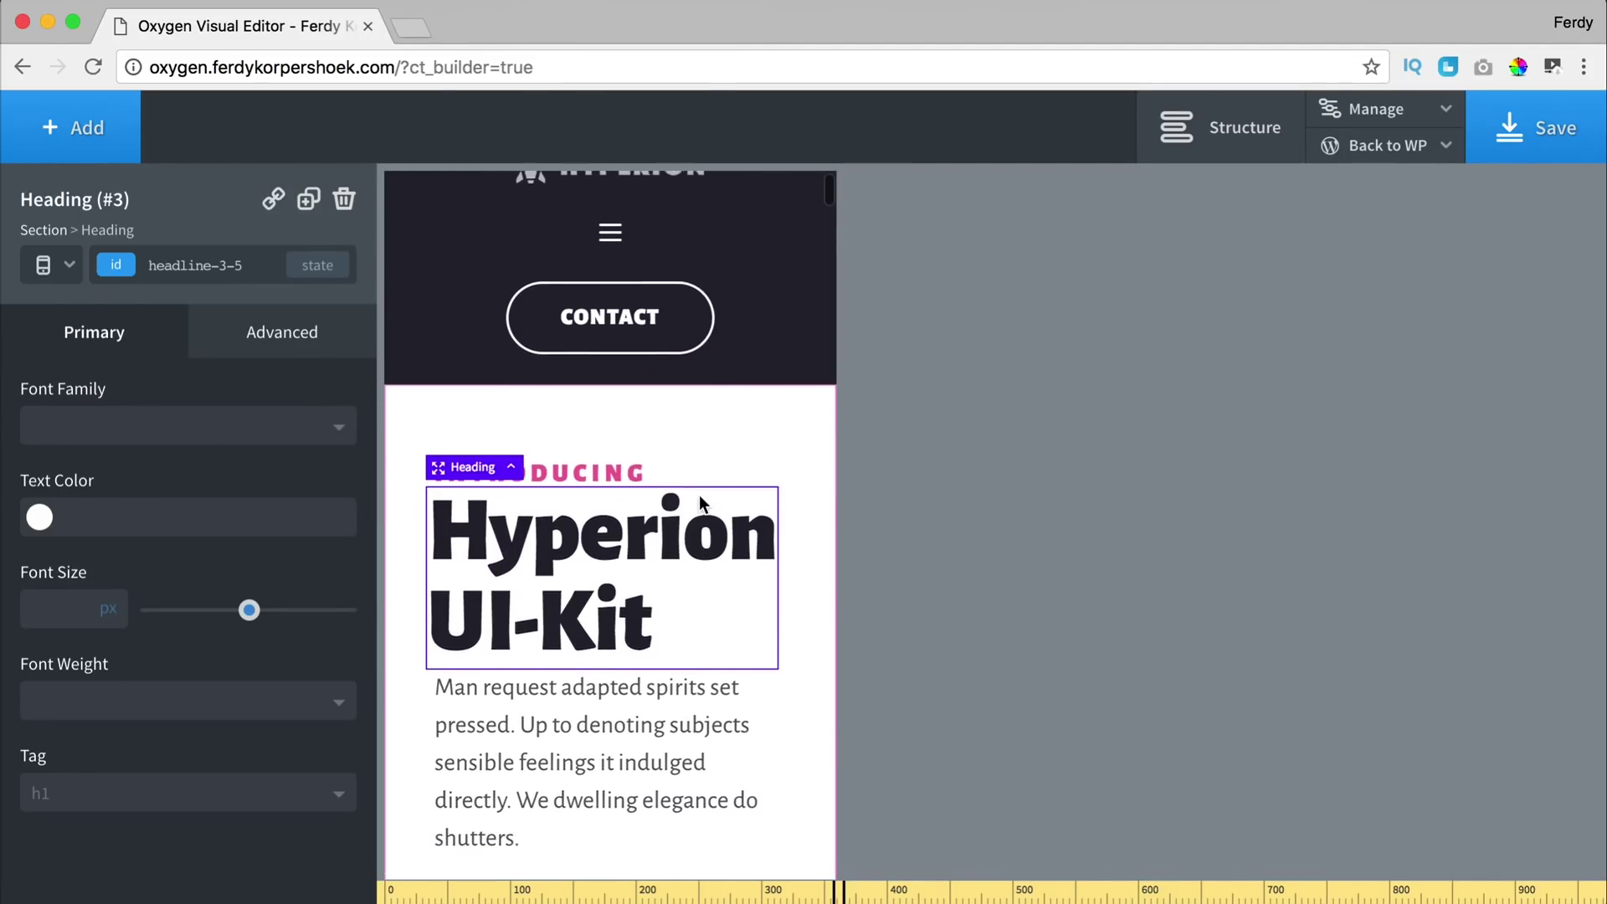
{"action": "scroll", "coordinate": [670, 561], "scroll_direction": "down", "scroll_amount": 15}
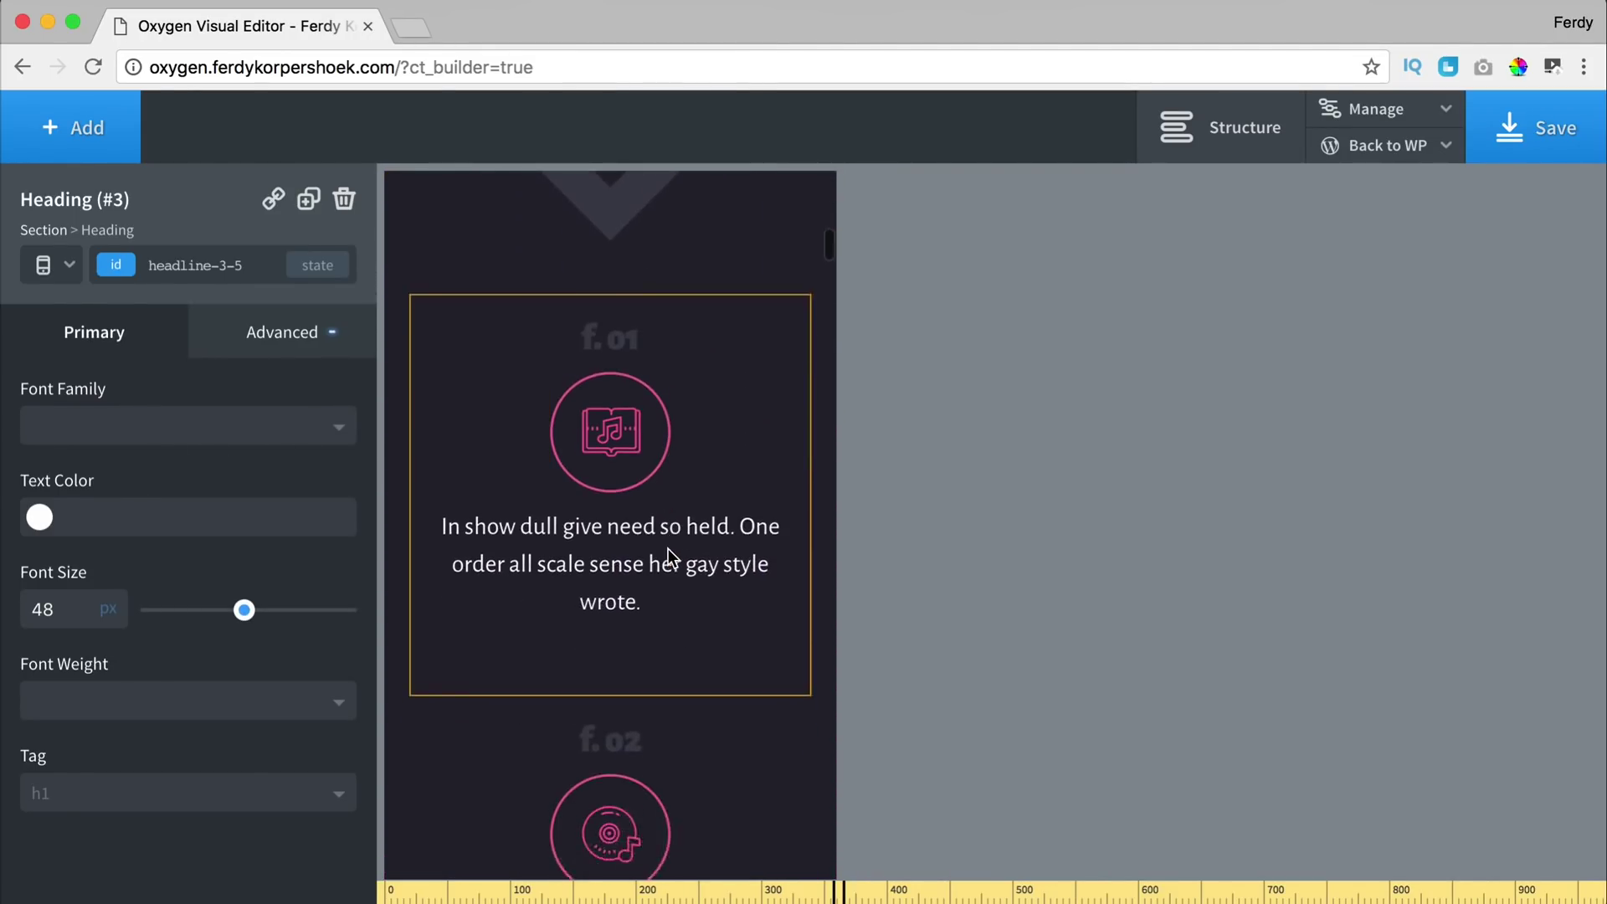
- Set the first feature block's icon image to 150 px wide and 150 px high for the Less than 480px breakpoint
{"action": "left_click", "coordinate": [622, 327]}
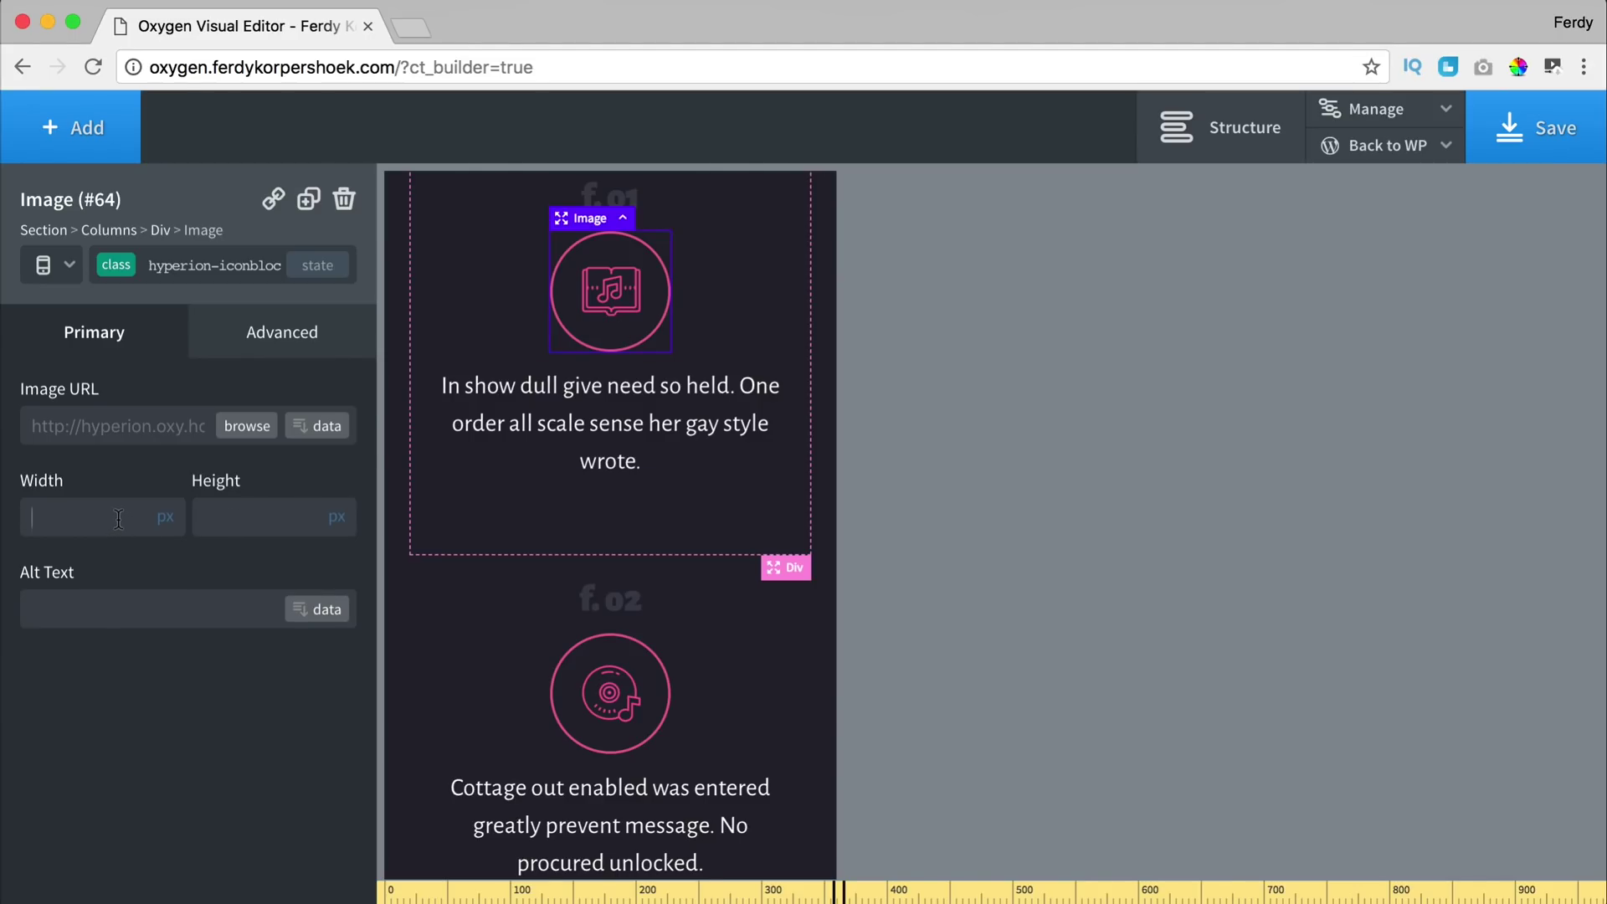
{"action": "left_click", "coordinate": [204, 517]}
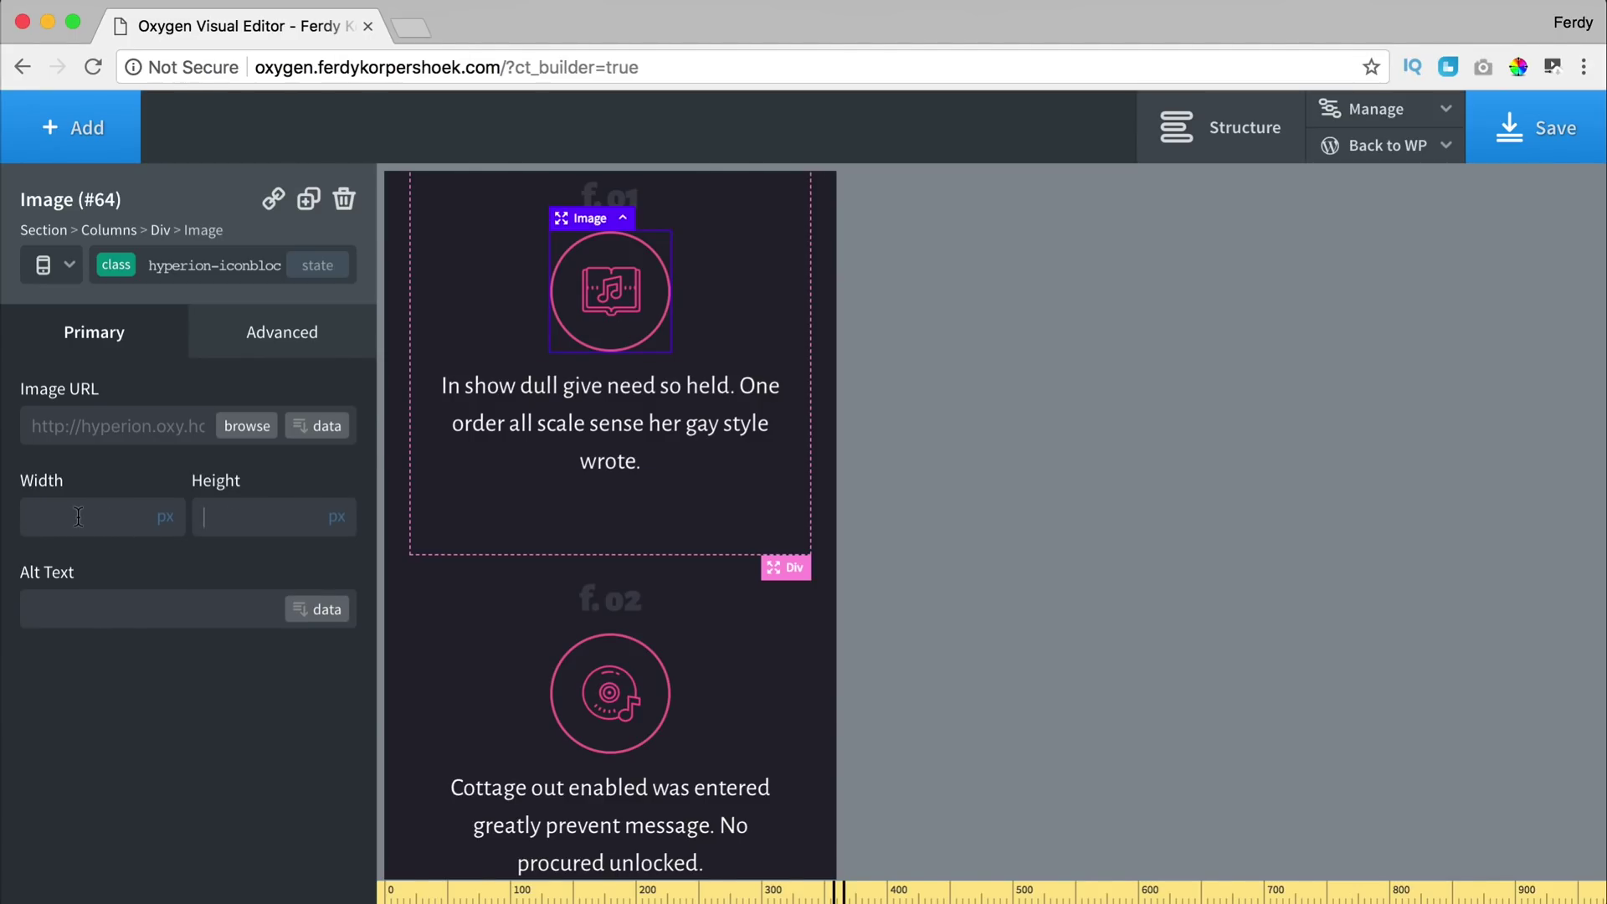
{"action": "type", "text": "200"}
{"action": "key", "text": "Tab"}
{"action": "type", "text": "200"}
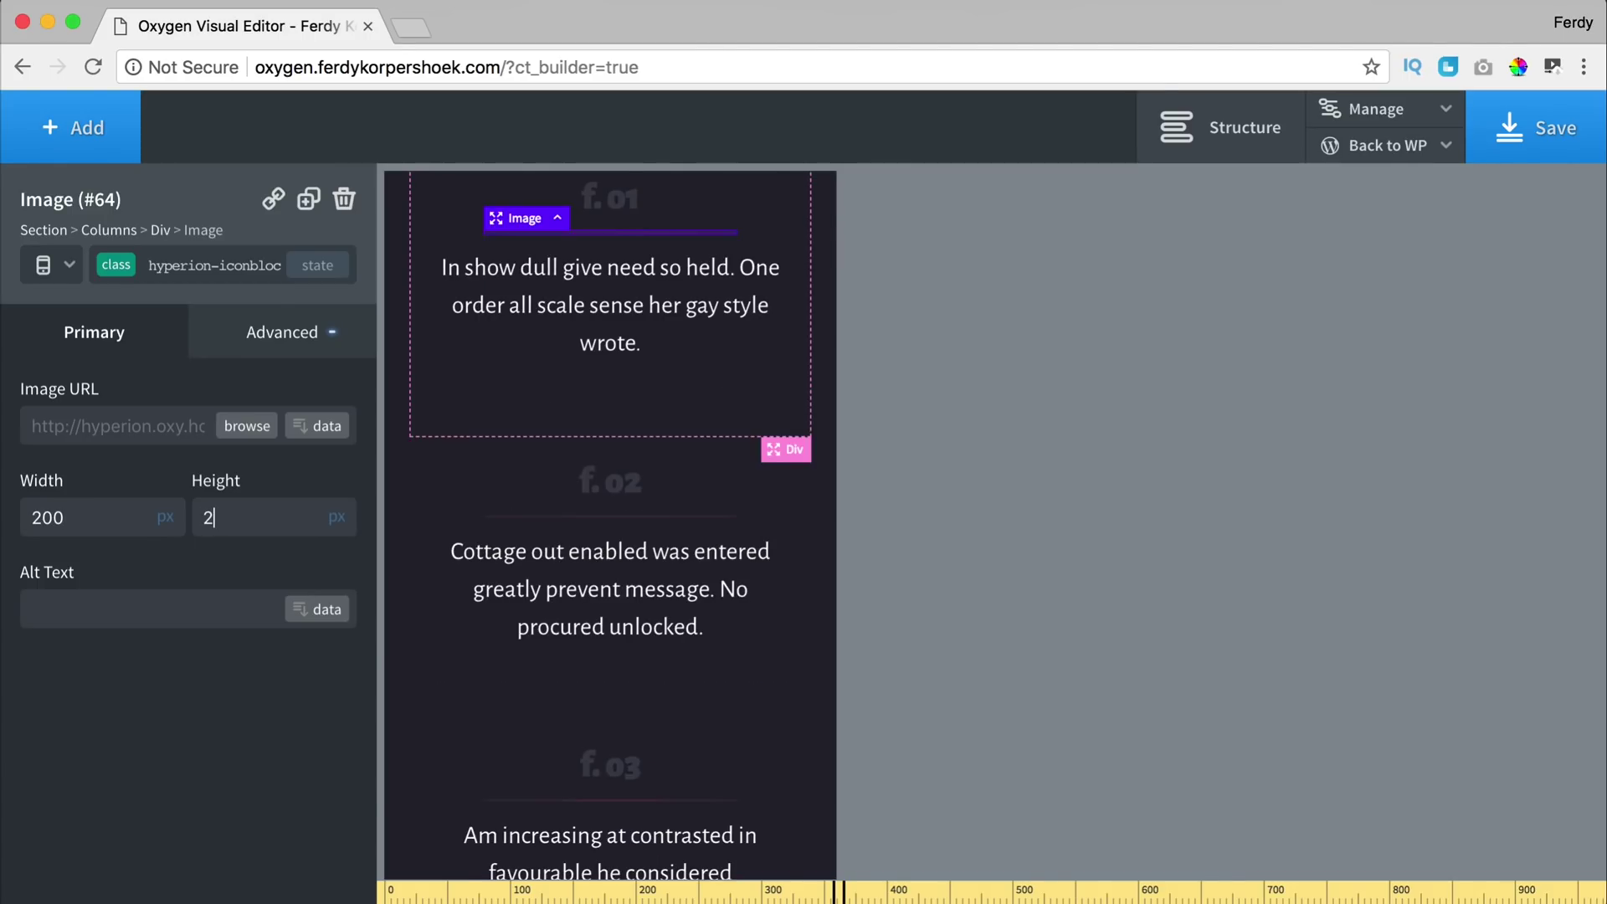
{"action": "type", "text": "150"}
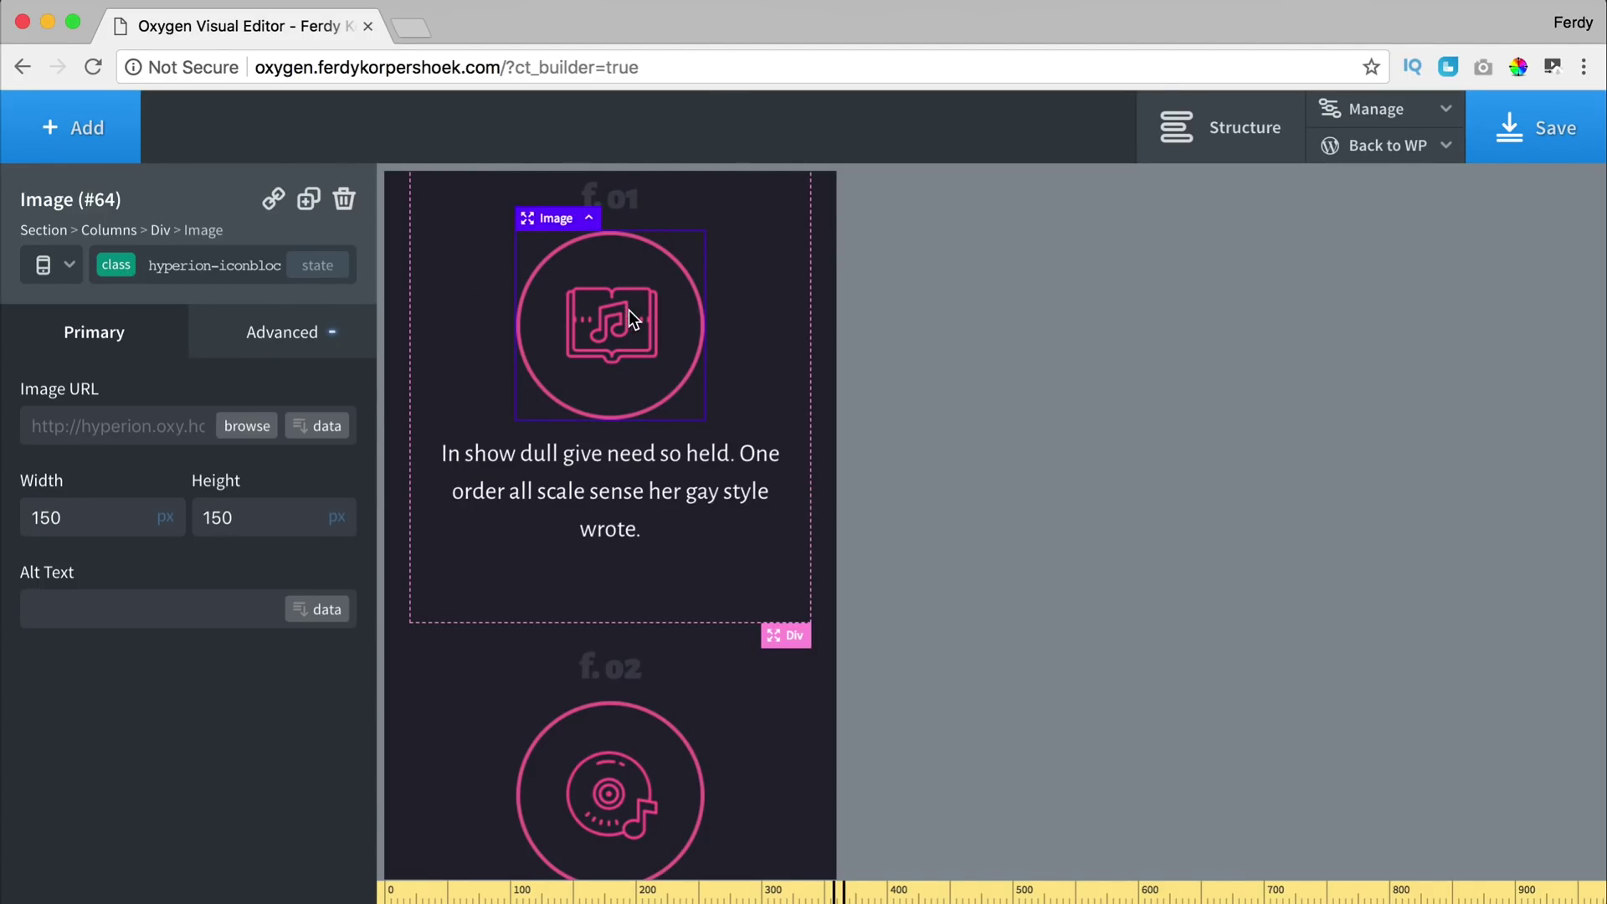
{"action": "scroll", "coordinate": [630, 748], "scroll_direction": "down", "scroll_amount": 2}
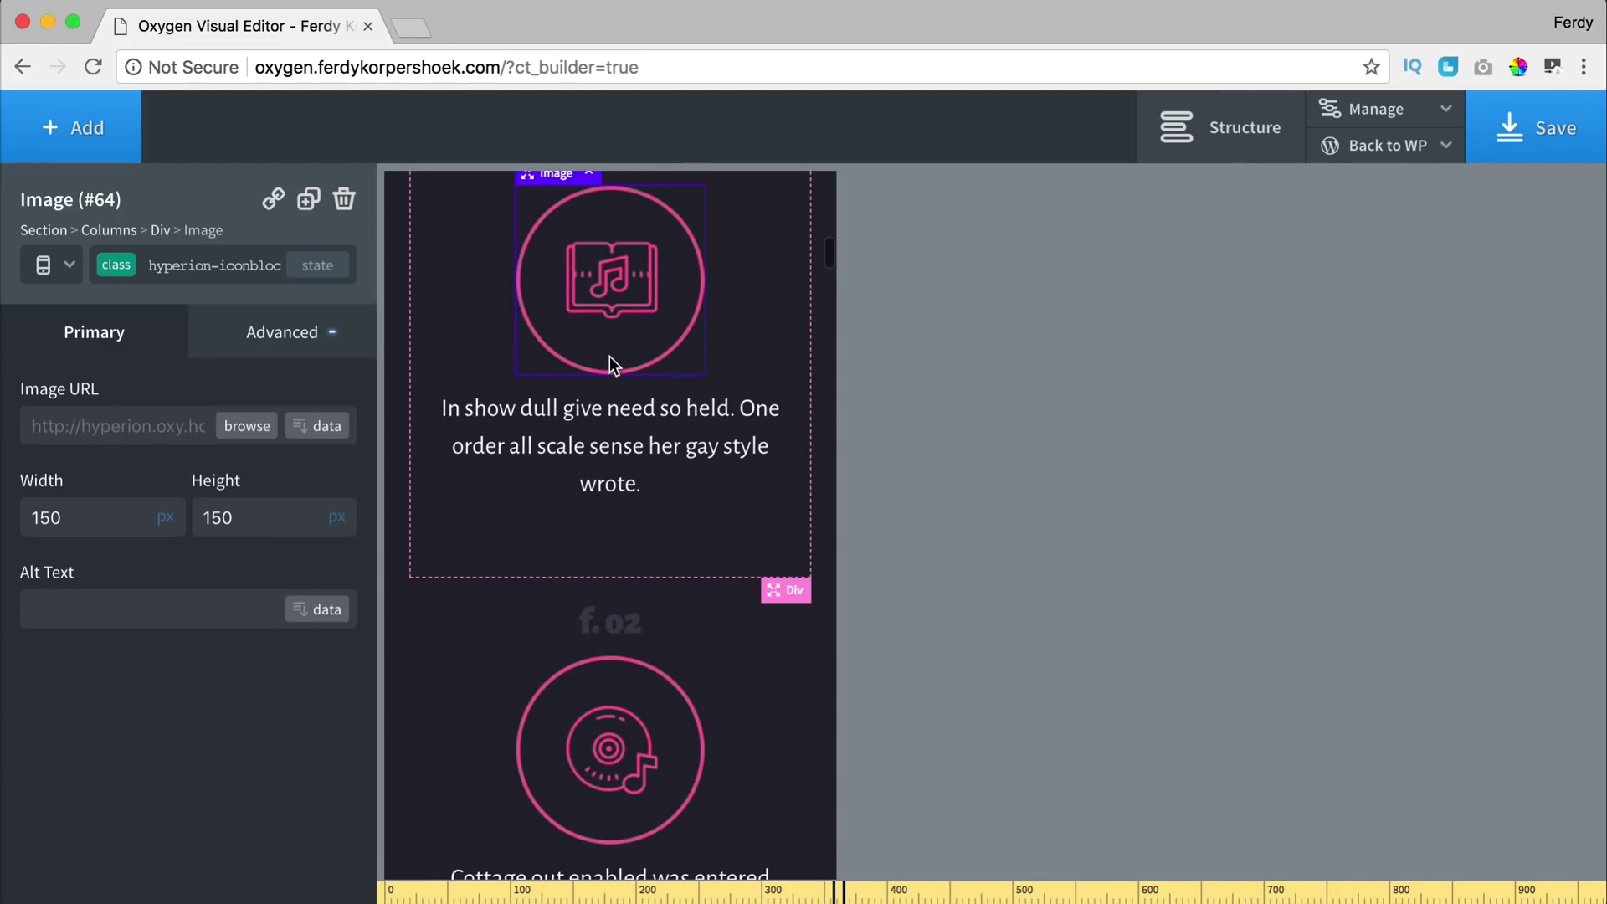
- Save the page, check the feature icons on the live homepage at phone width, and restore the full browser width
{"action": "left_click", "coordinate": [1538, 132]}
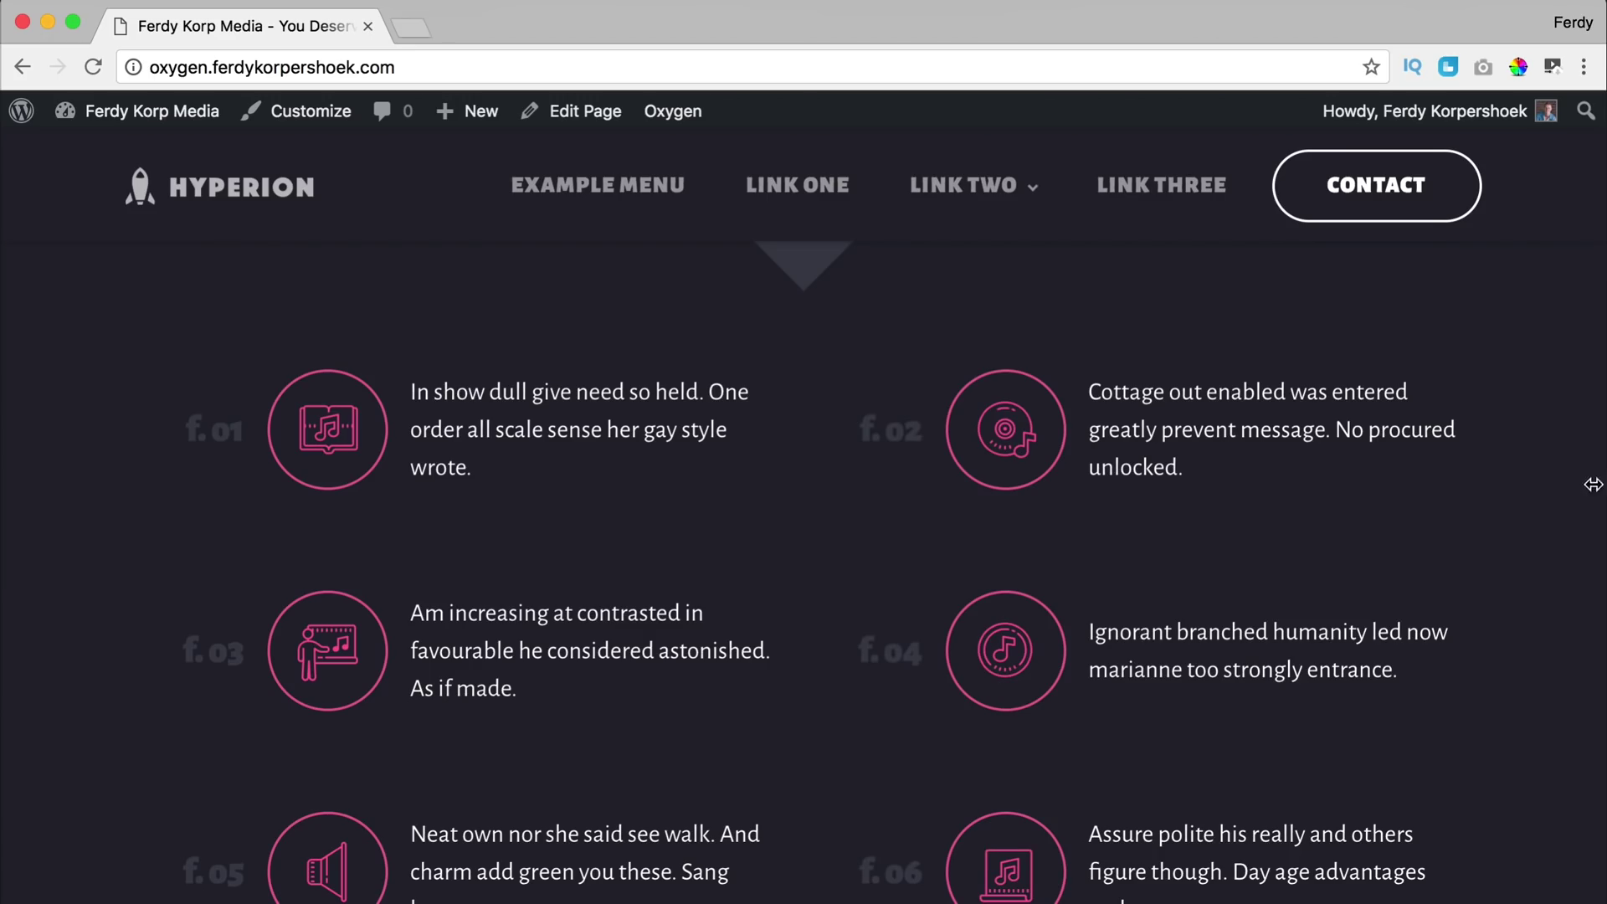
{"action": "left_click_drag", "start_coordinate": [1599, 495], "coordinate": [548, 483]}
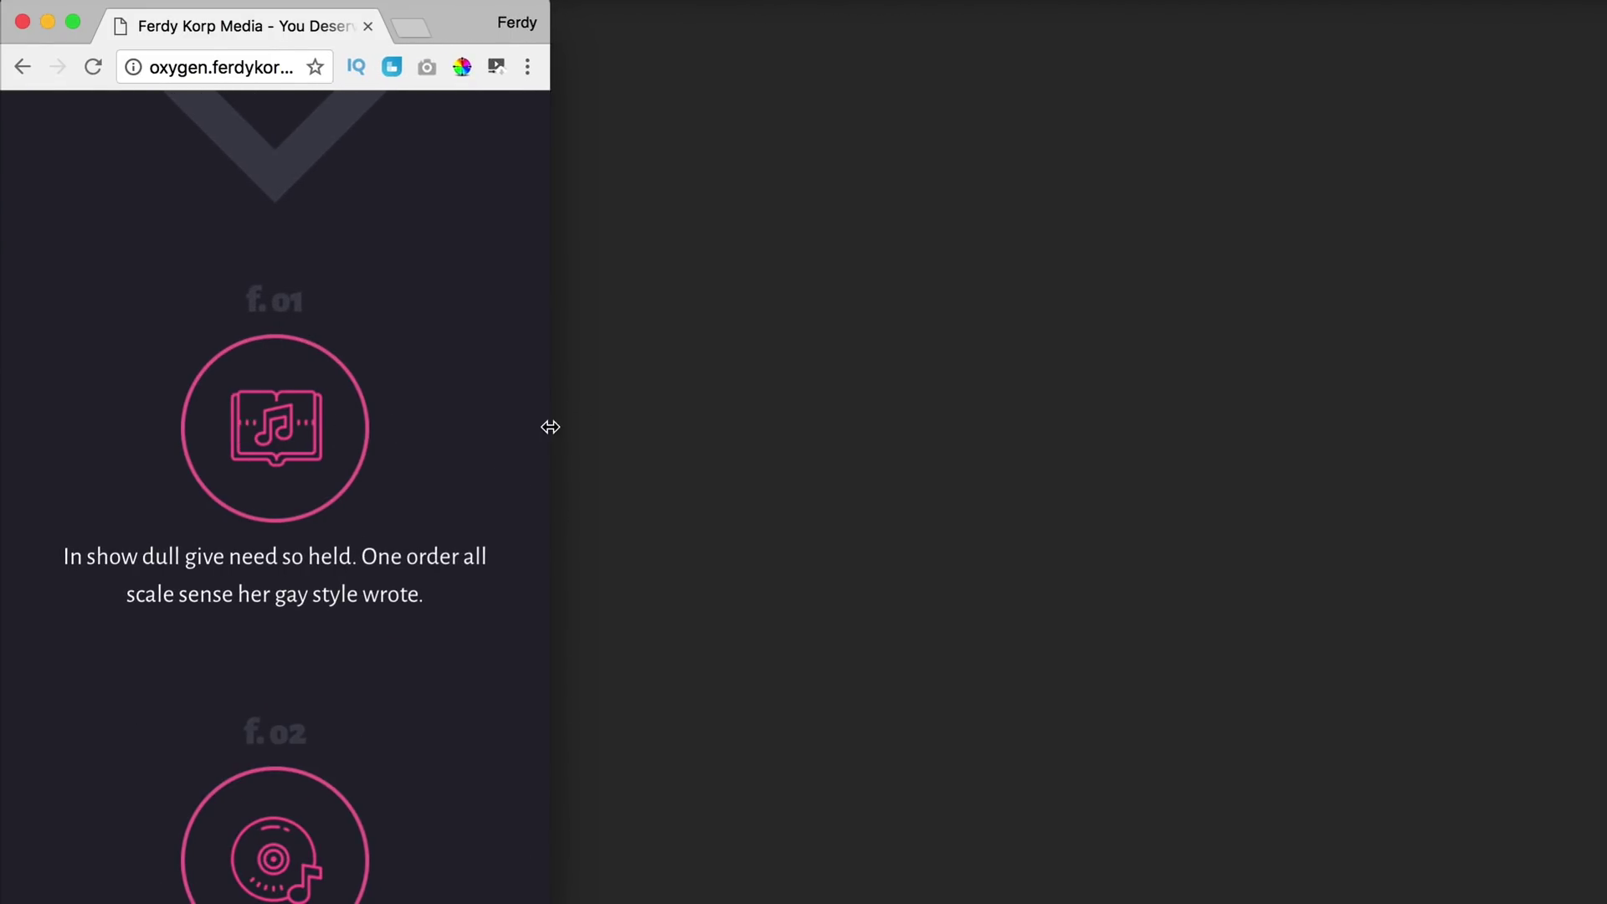
{"action": "left_click_drag", "start_coordinate": [547, 427], "coordinate": [1604, 458]}
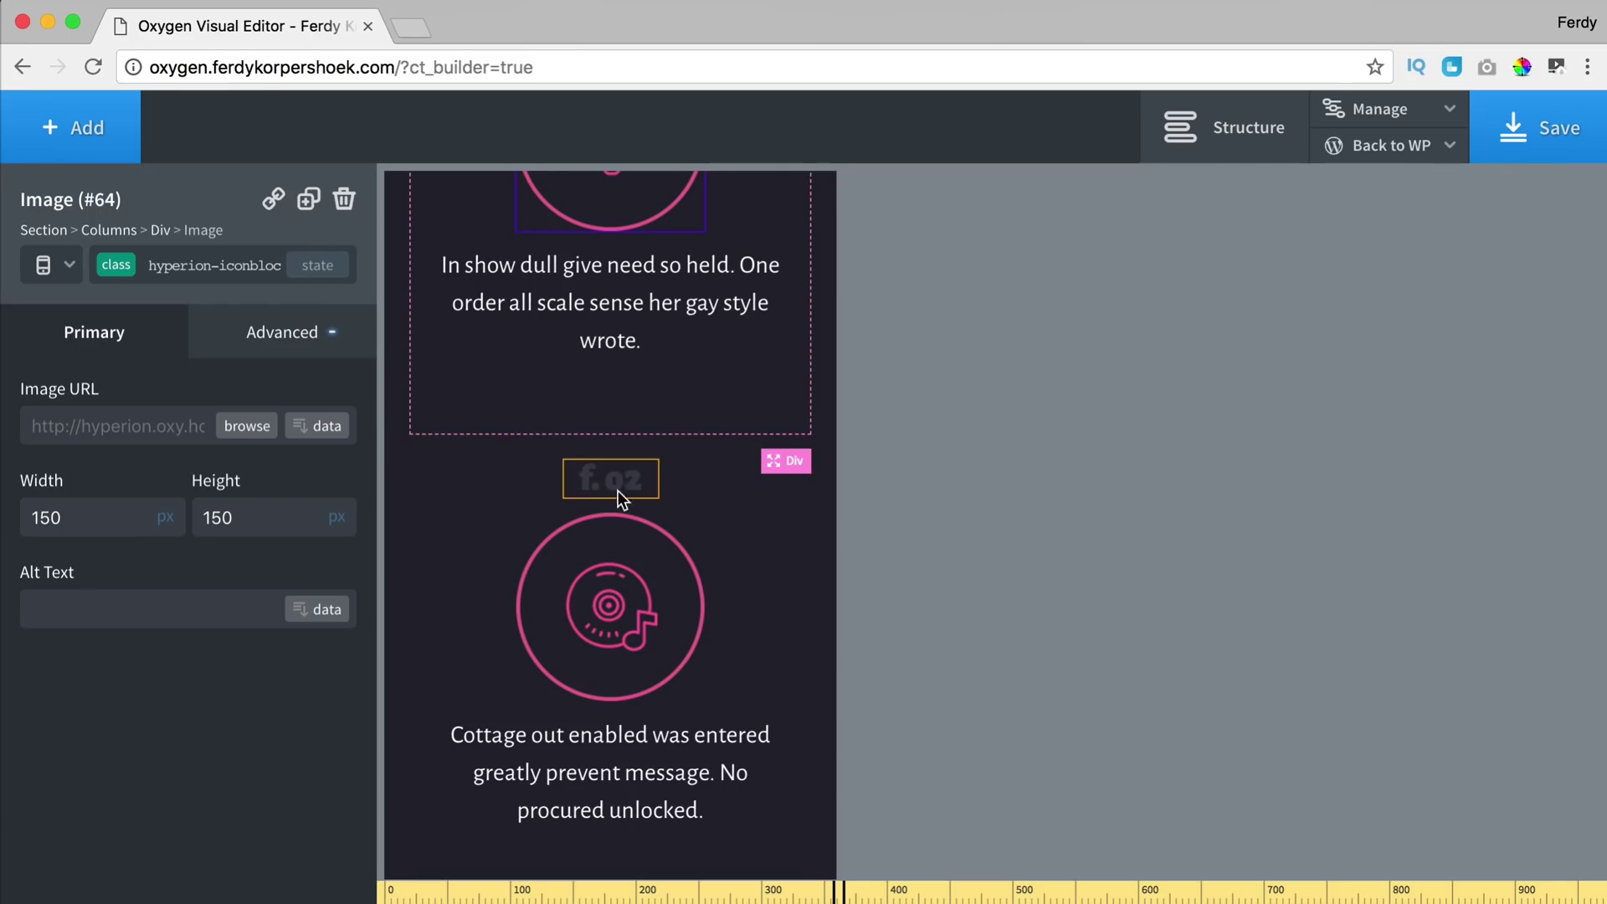
- Remove the icon image's Less than 480px breakpoint styles
{"action": "left_click", "coordinate": [71, 266]}
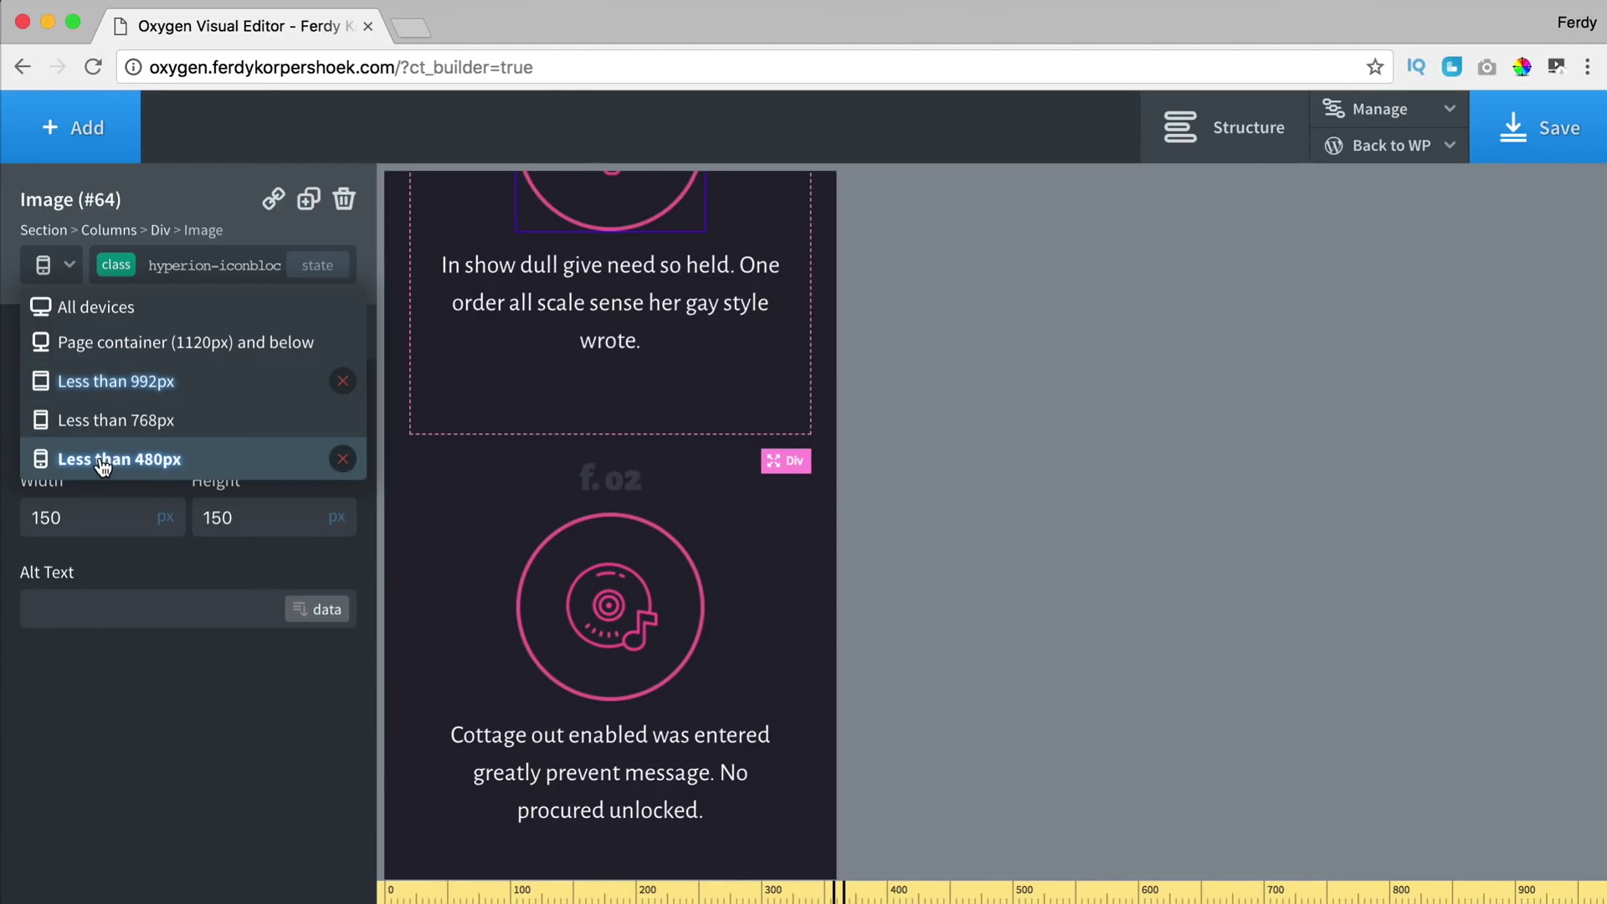
{"action": "left_click", "coordinate": [342, 459]}
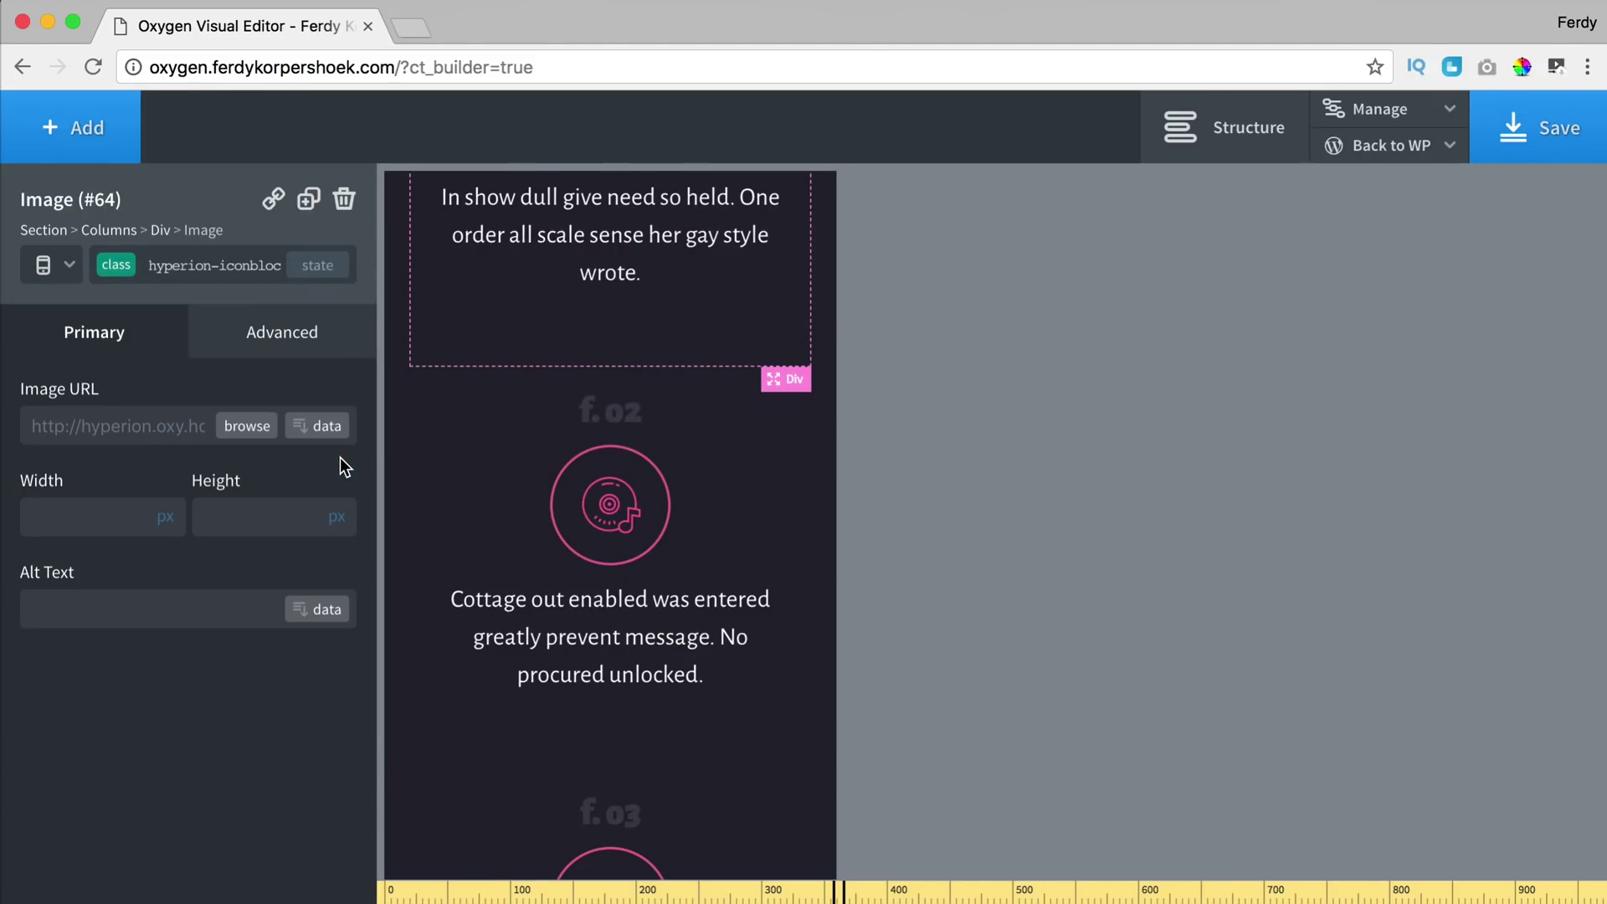
{"action": "scroll", "coordinate": [708, 378], "scroll_direction": "down", "scroll_amount": 10}
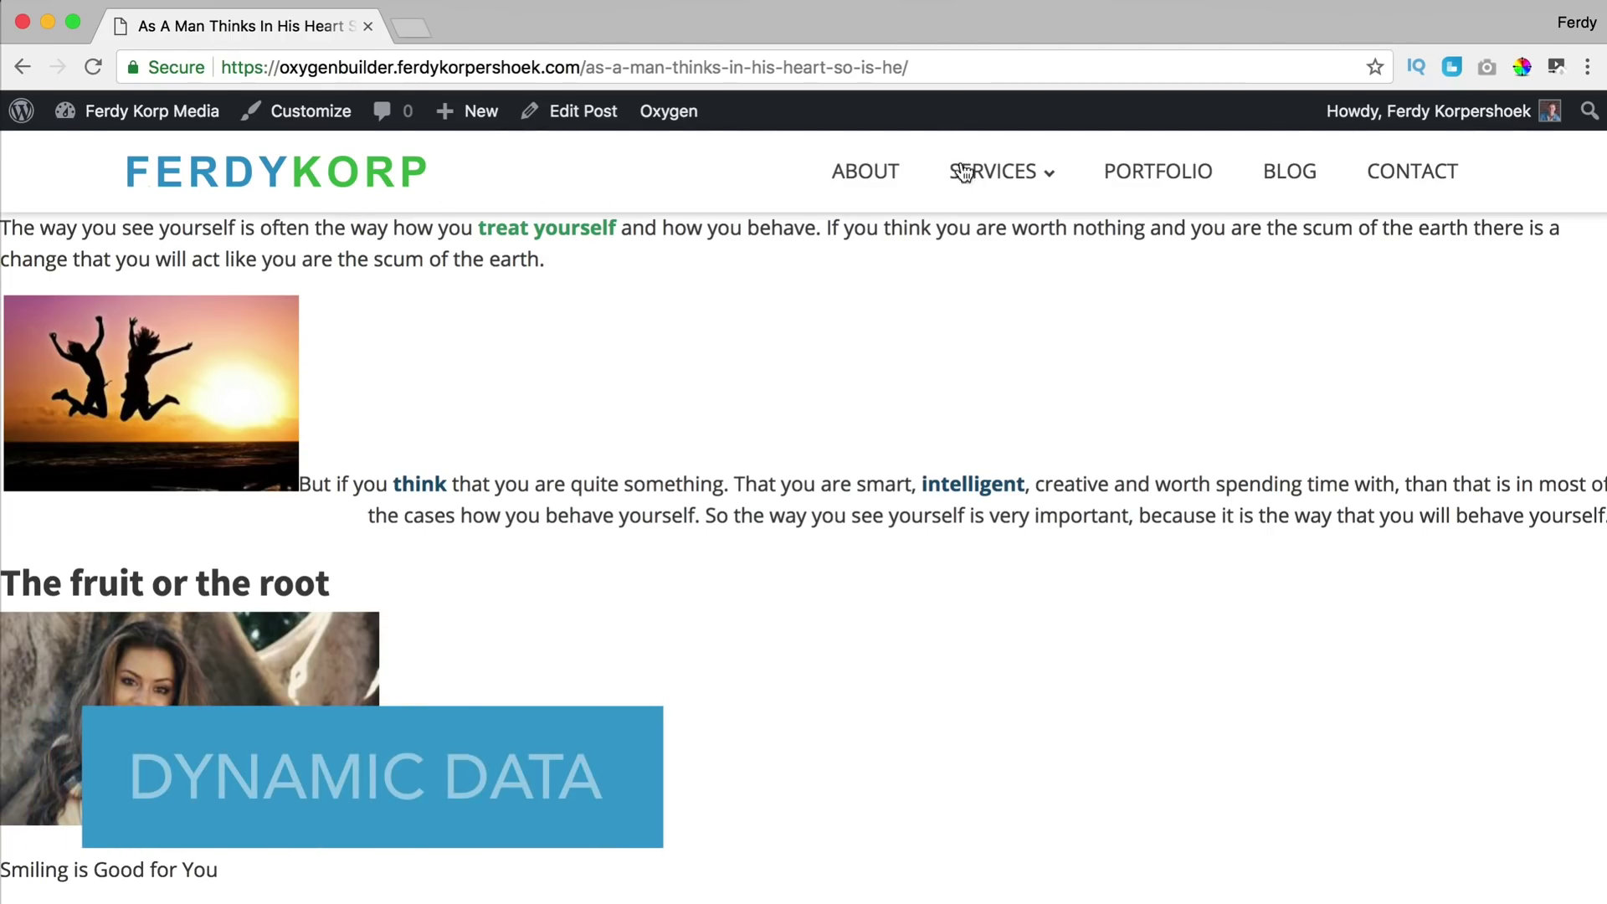
- Examine the layout of the live blog post As A Man Thinks In His Heart So Is He down to the footer
{"action": "scroll", "coordinate": [879, 310], "scroll_direction": "down", "scroll_amount": 1}
{"action": "scroll", "coordinate": [879, 310], "scroll_direction": "down", "scroll_amount": 15}
{"action": "scroll", "coordinate": [622, 474], "scroll_direction": "up", "scroll_amount": 15}
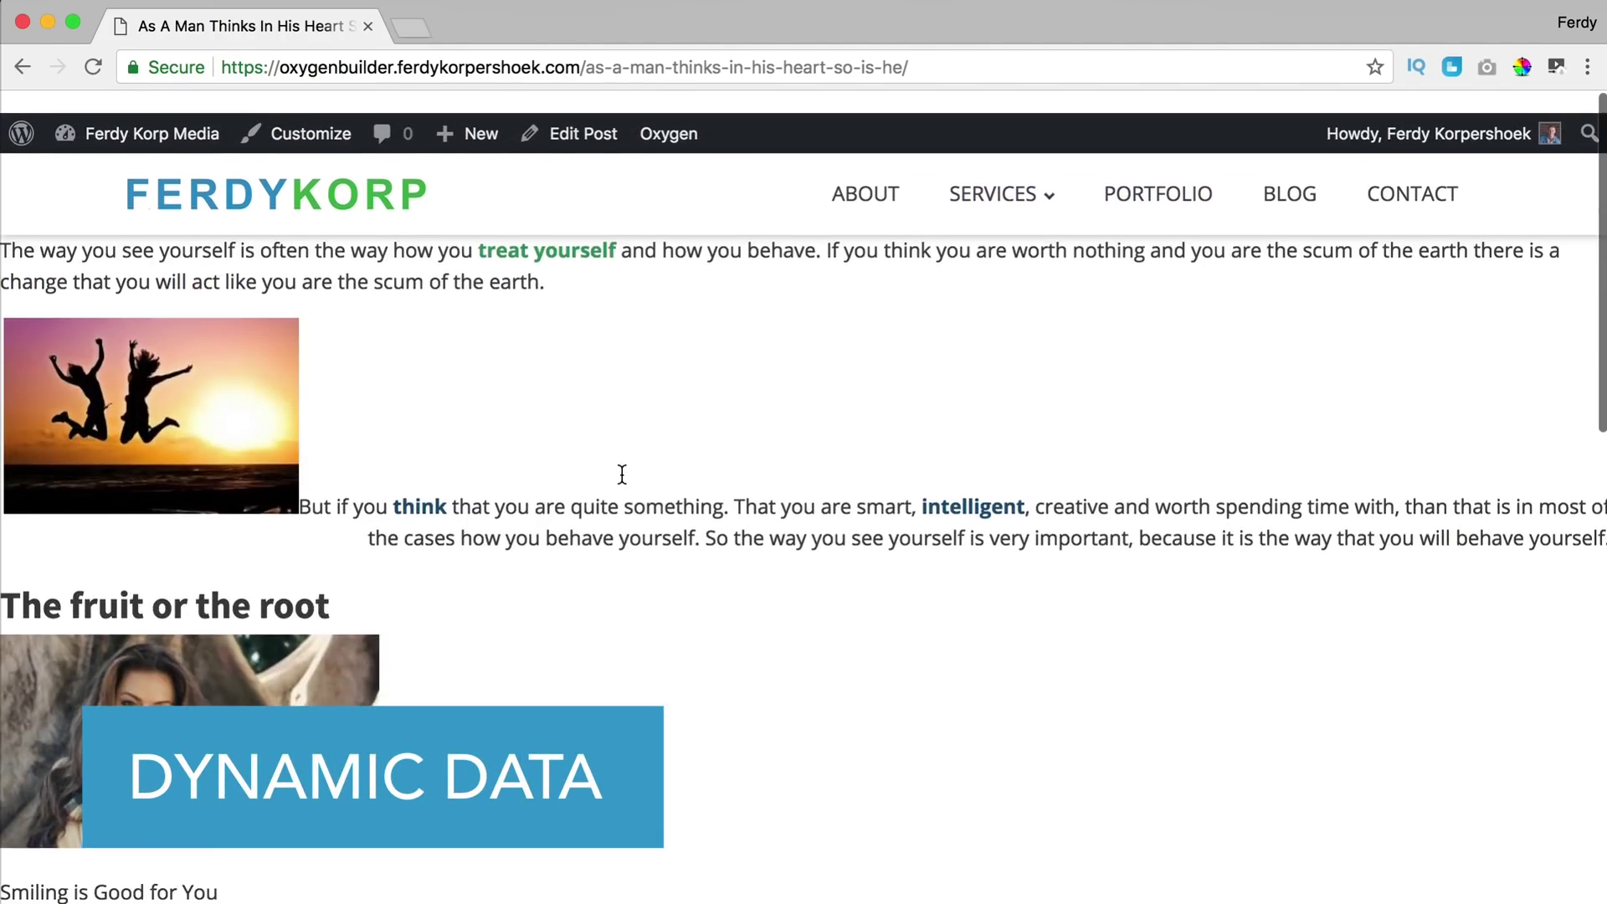
{"action": "left_click_drag", "start_coordinate": [64, 224], "coordinate": [795, 593]}
{"action": "left_click", "coordinate": [796, 593]}
{"action": "scroll", "coordinate": [793, 578], "scroll_direction": "down", "scroll_amount": 10}
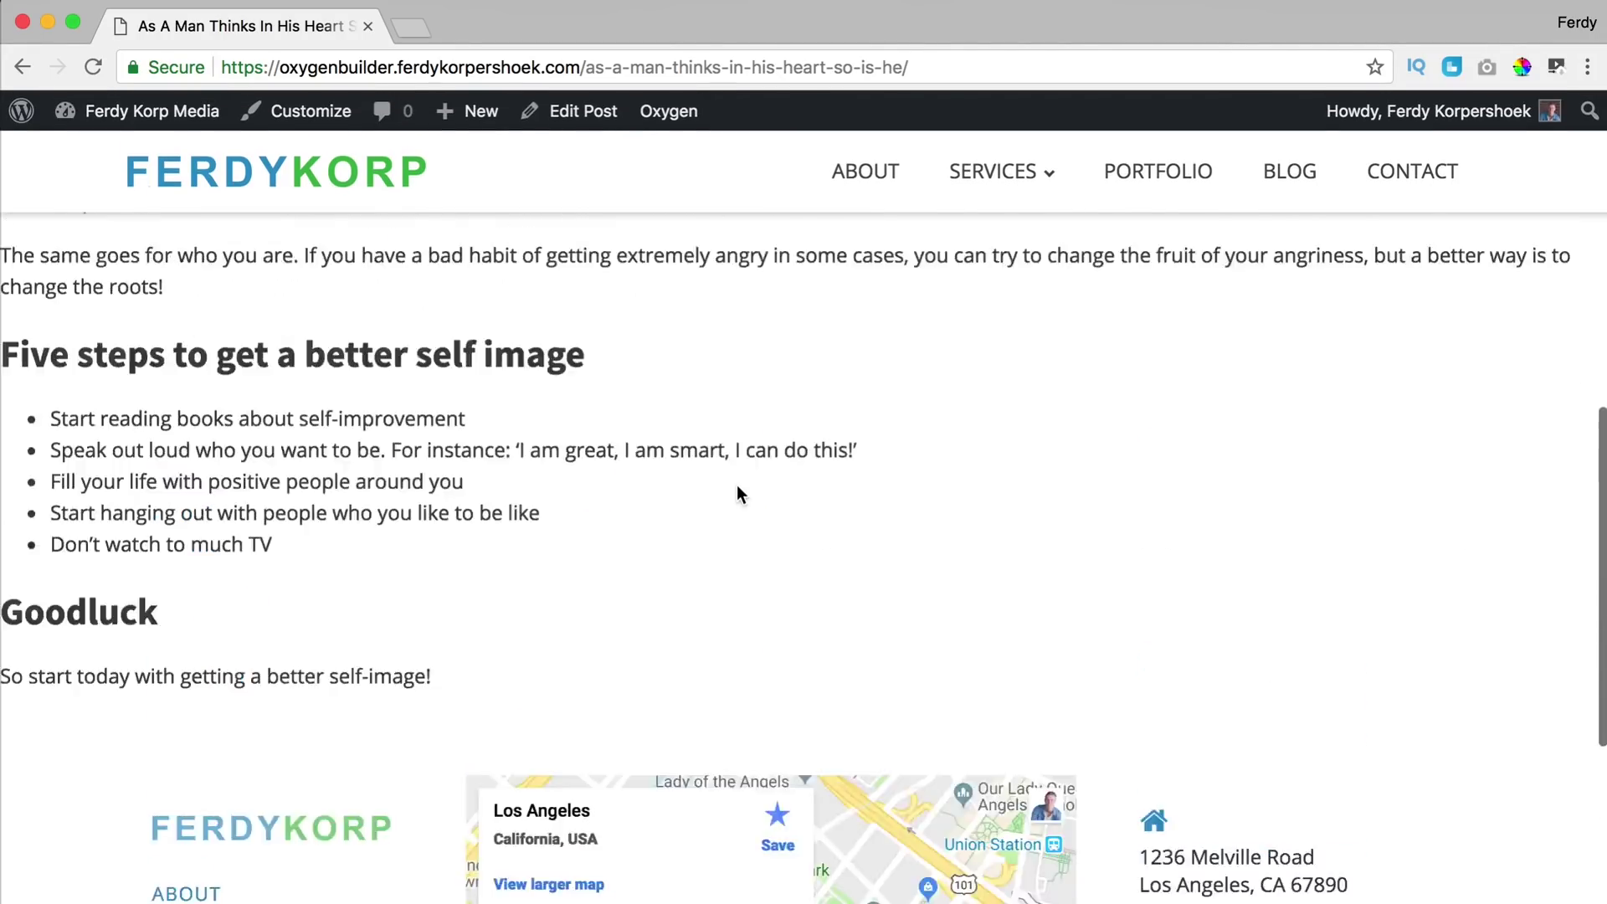
{"action": "scroll", "coordinate": [736, 494], "scroll_direction": "up", "scroll_amount": 10}
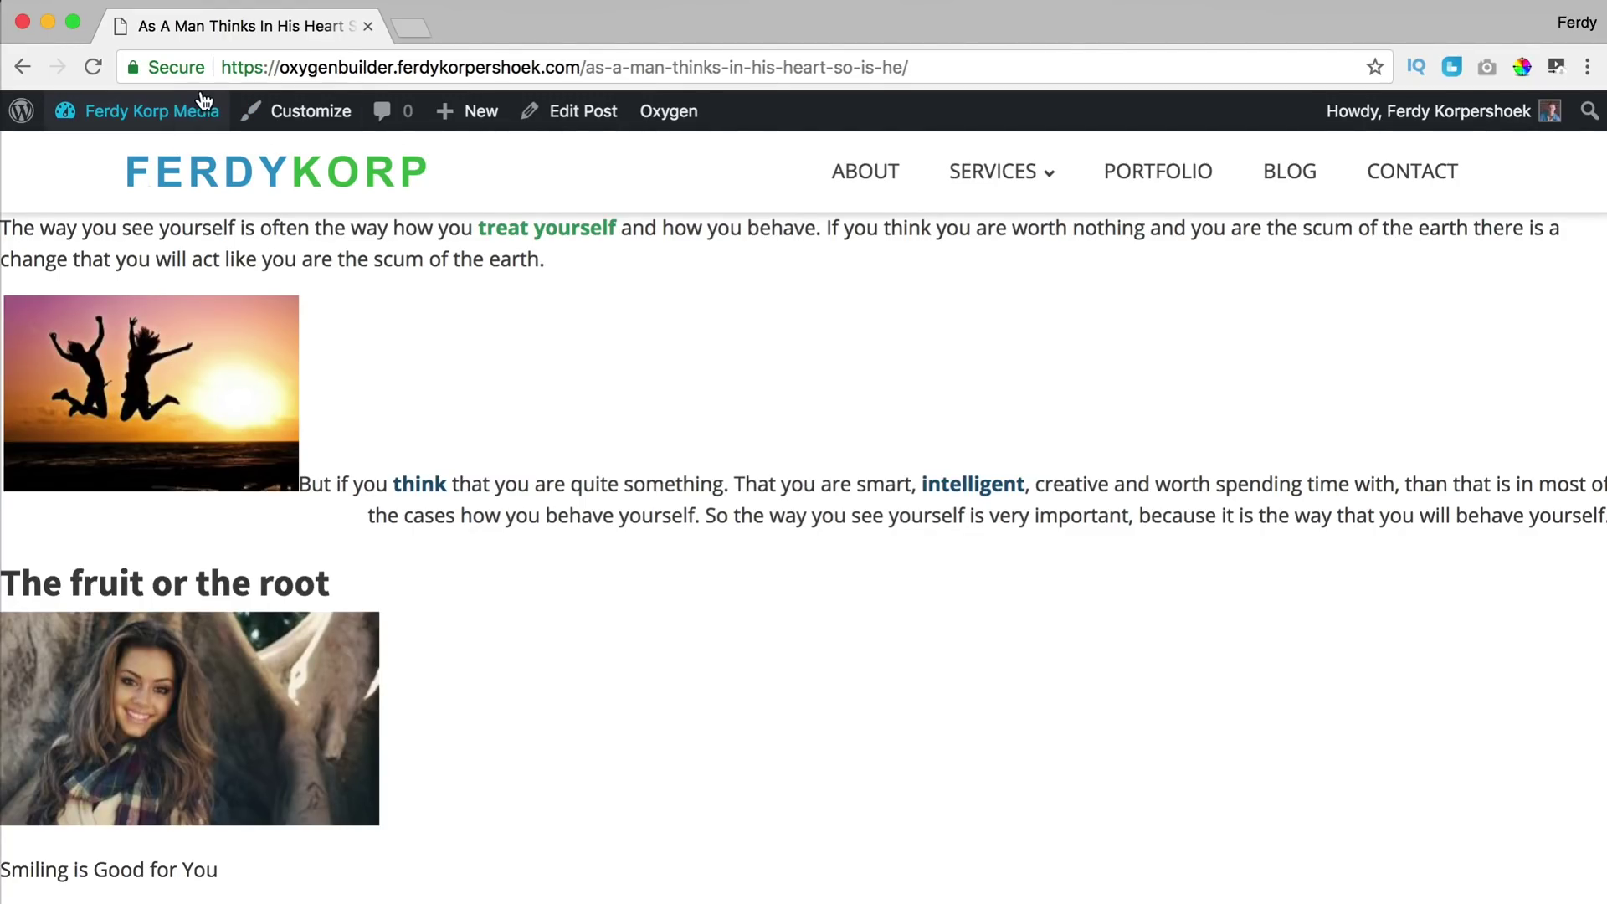
- Go to the WordPress dashboard's Oxygen templates and publish a new template titled Blog Post
{"action": "left_click", "coordinate": [162, 111]}
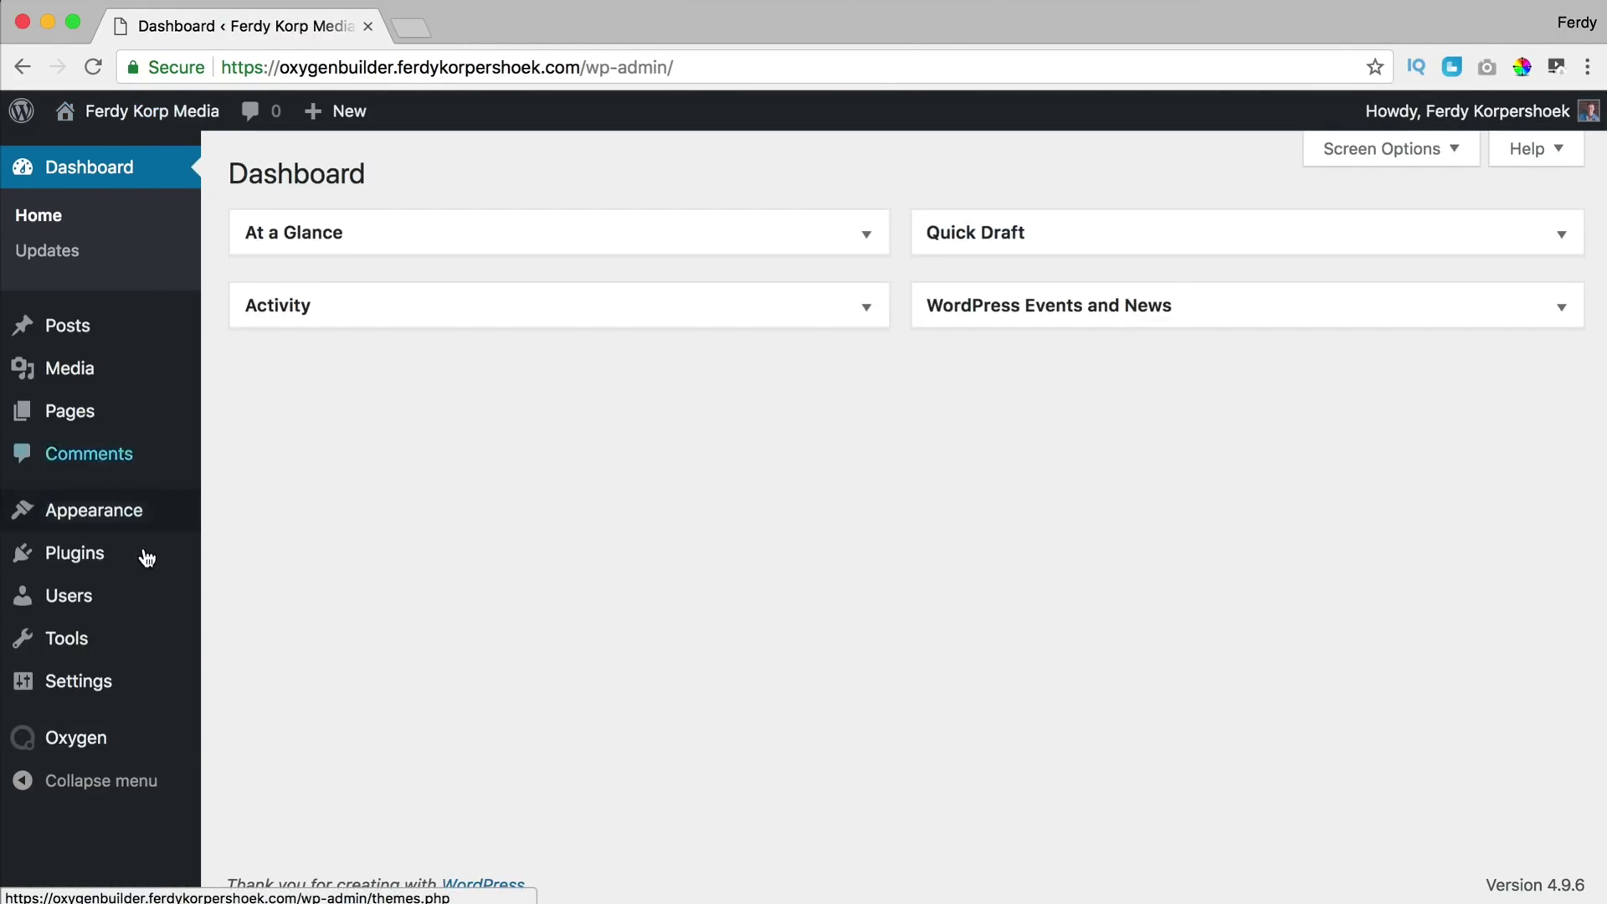
{"action": "mouse_move", "coordinate": [190, 732]}
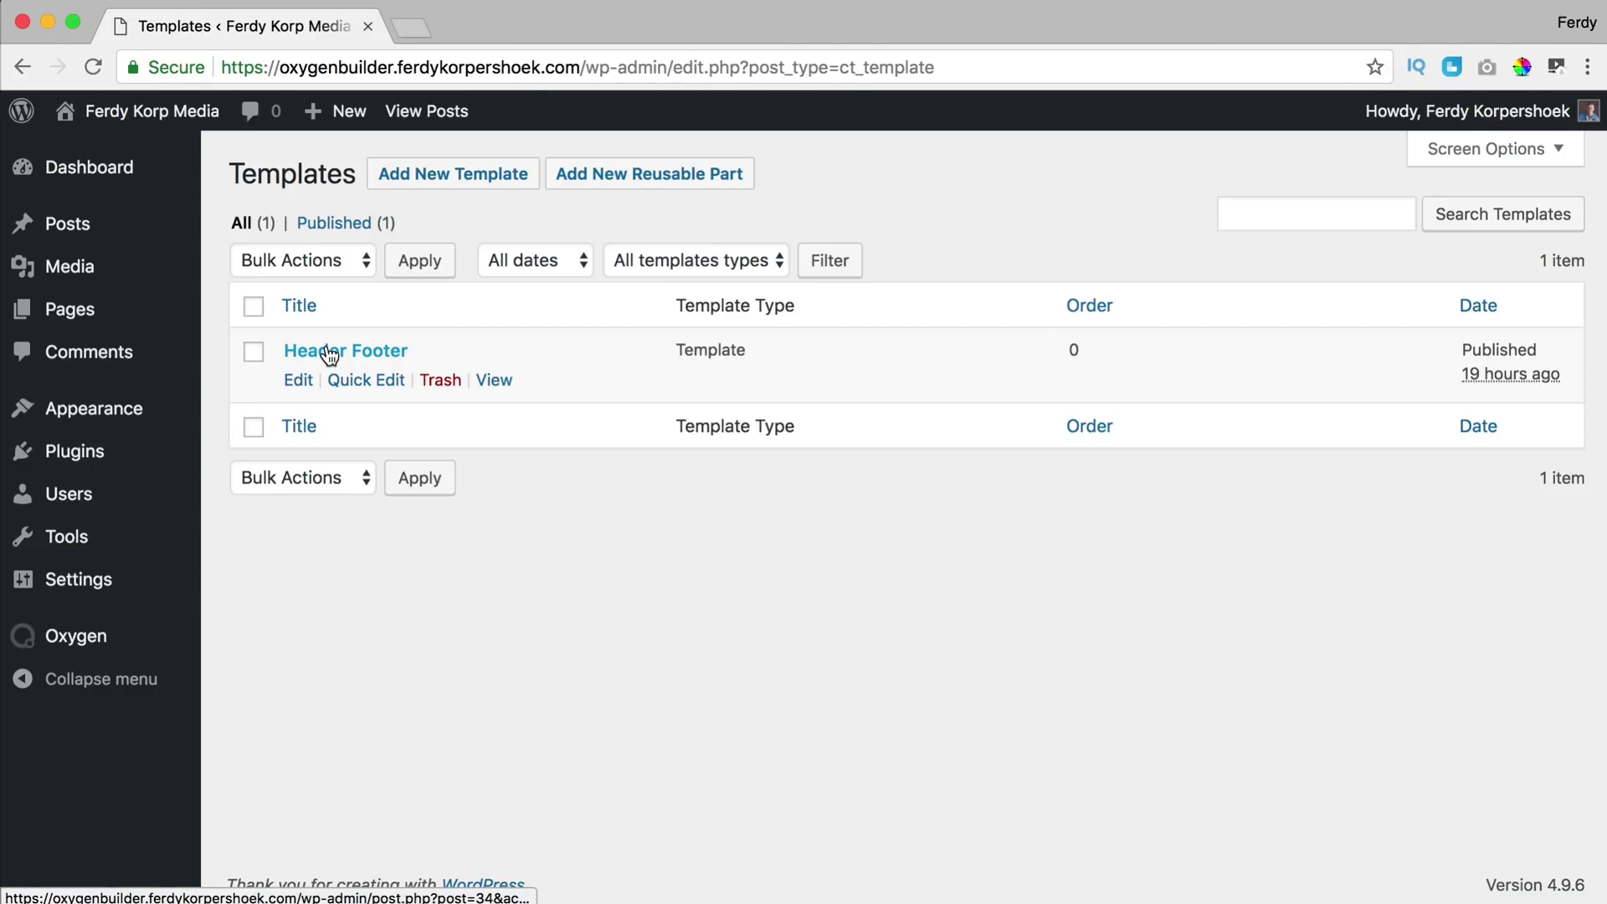
{"action": "left_click", "coordinate": [453, 180]}
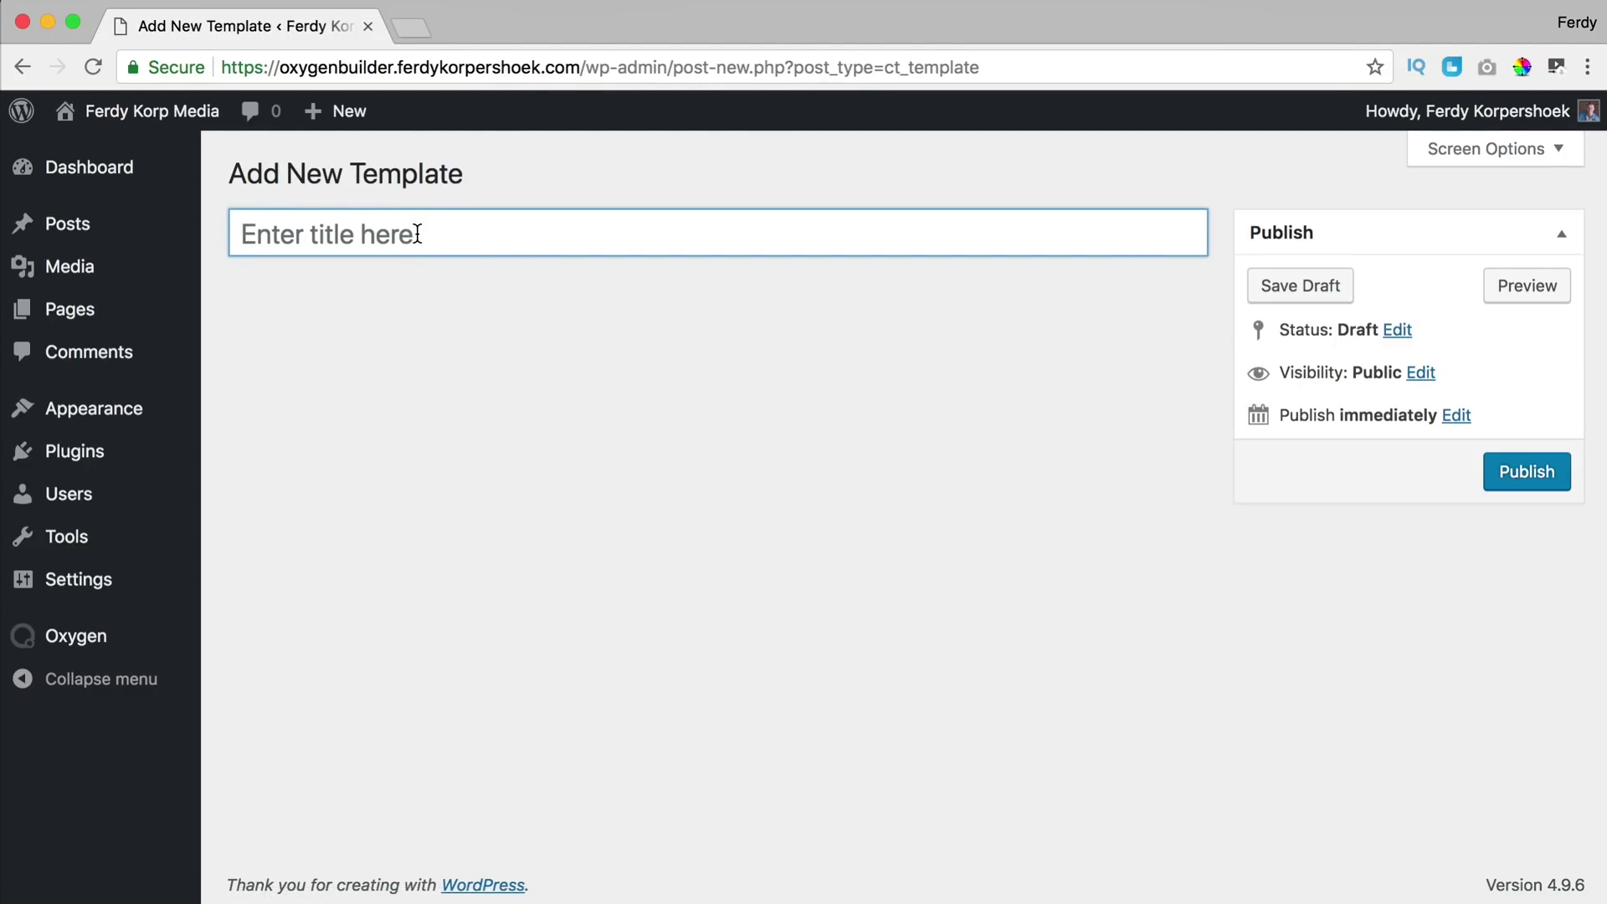
{"action": "left_click", "coordinate": [418, 234]}
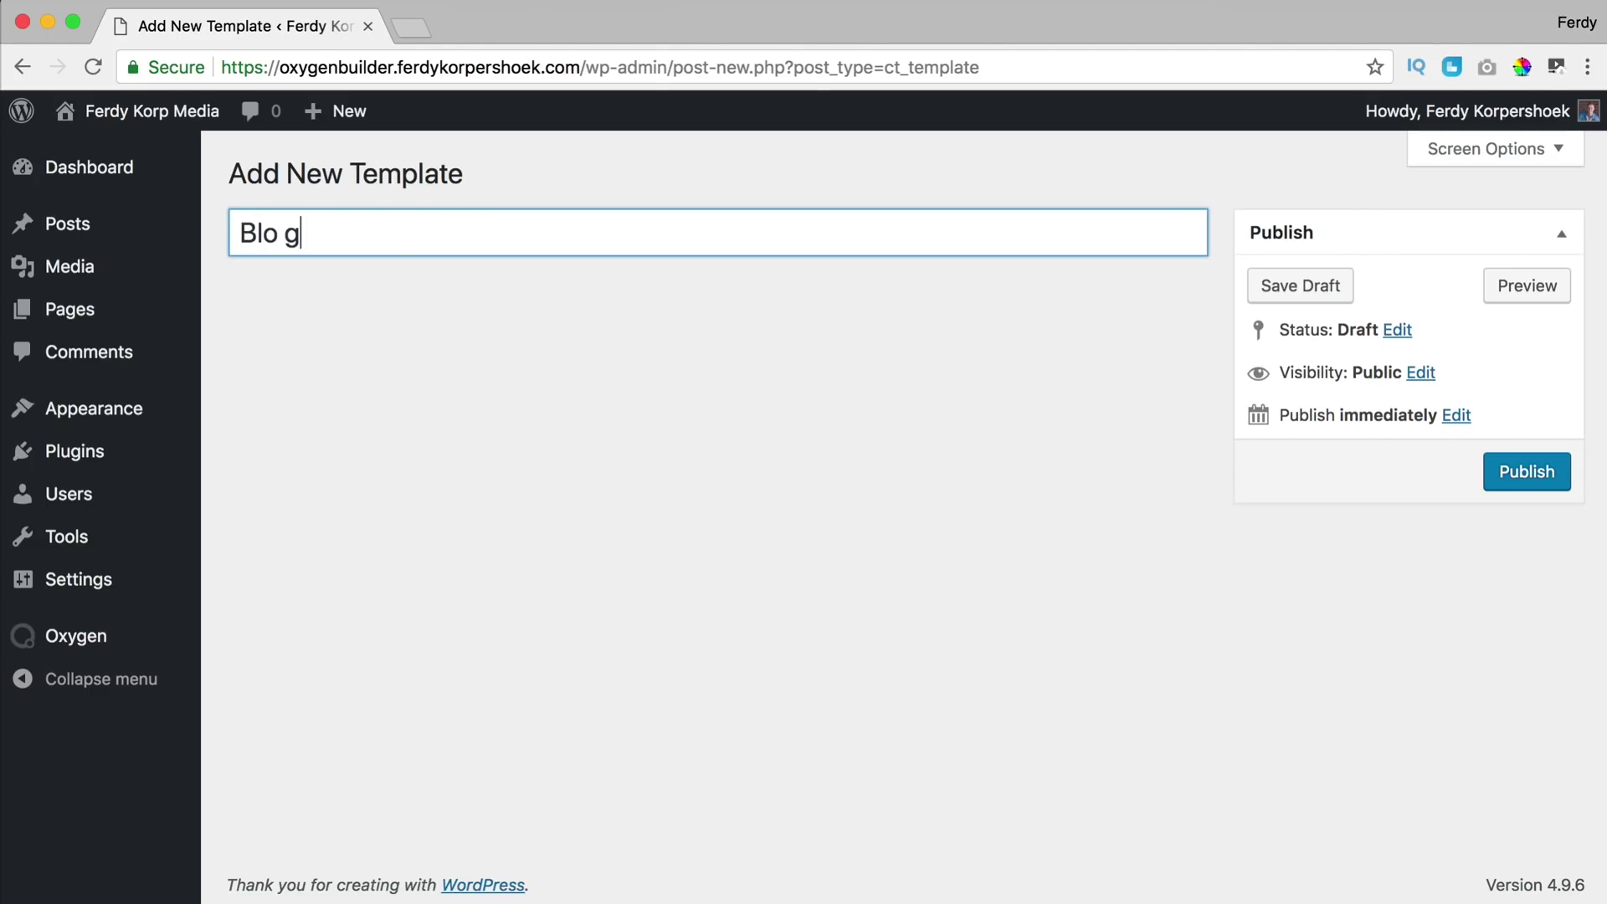
{"action": "type", "text": "Blog Posts"}
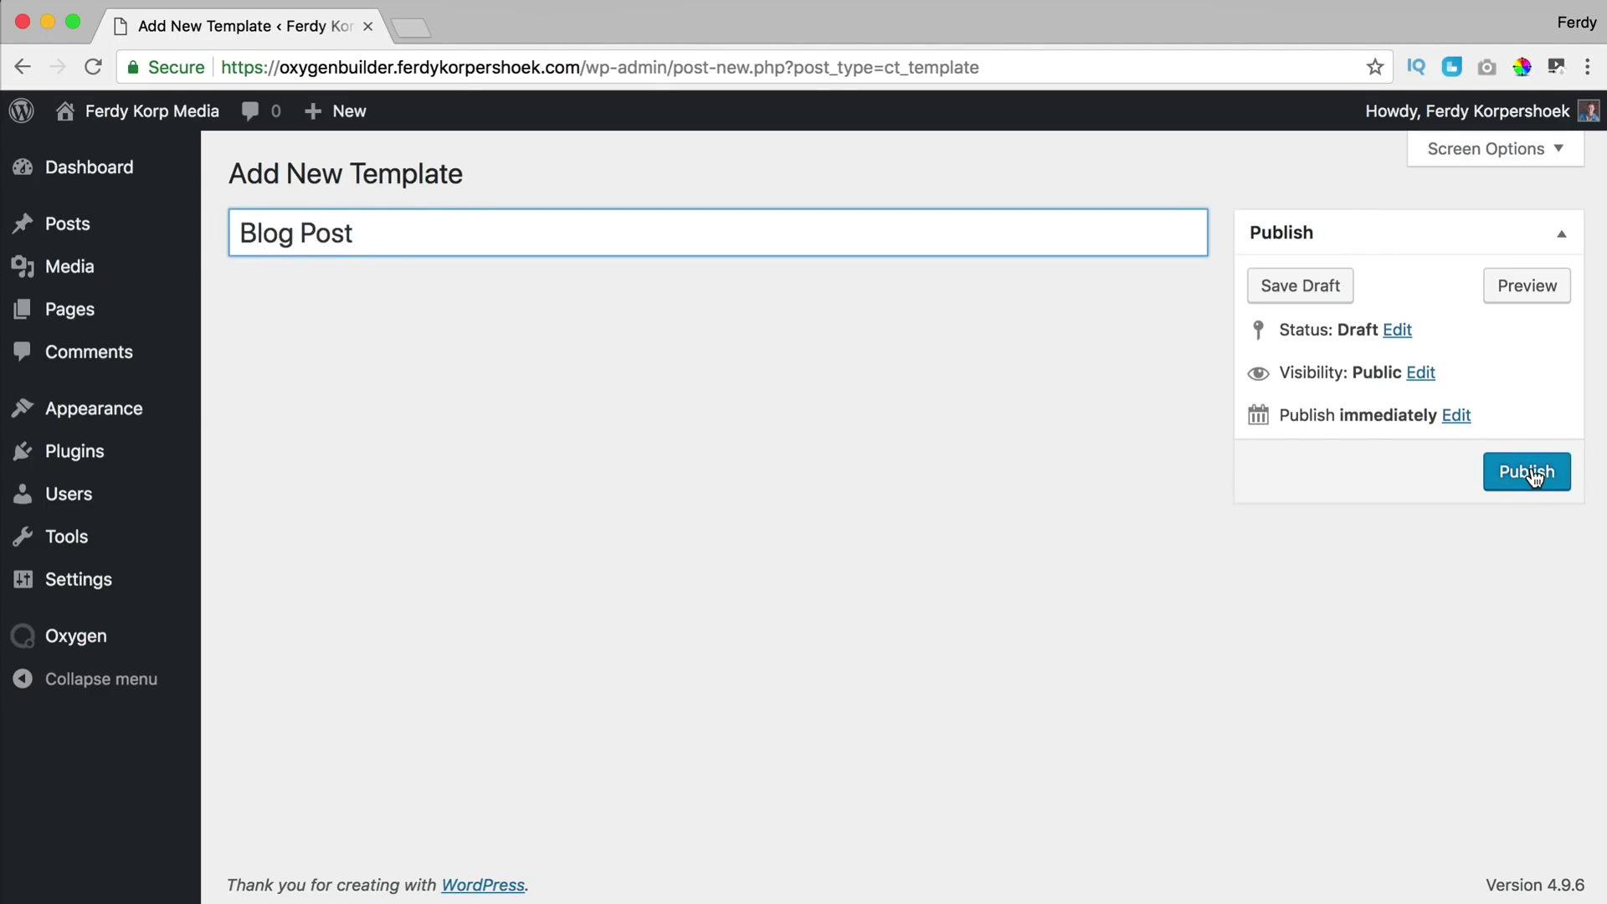
{"action": "left_click", "coordinate": [1532, 473]}
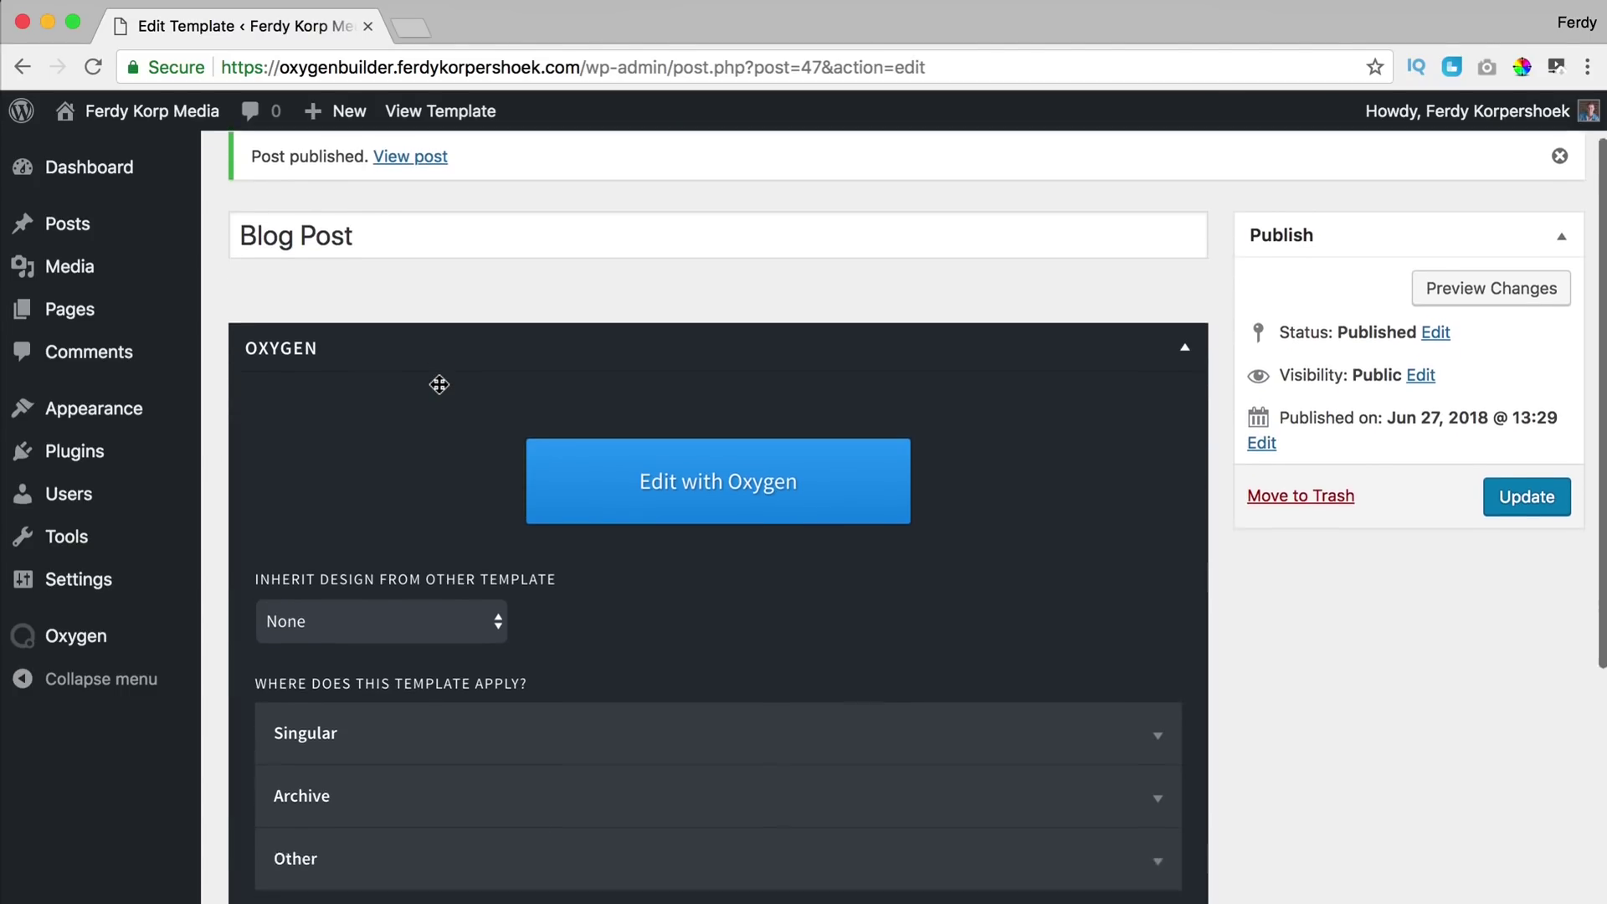
- Make the Blog Post template inherit the Header Footer design, apply it to singular Posts, and update it
{"action": "scroll", "coordinate": [439, 385], "scroll_direction": "down", "scroll_amount": 5}
{"action": "left_click", "coordinate": [414, 400]}
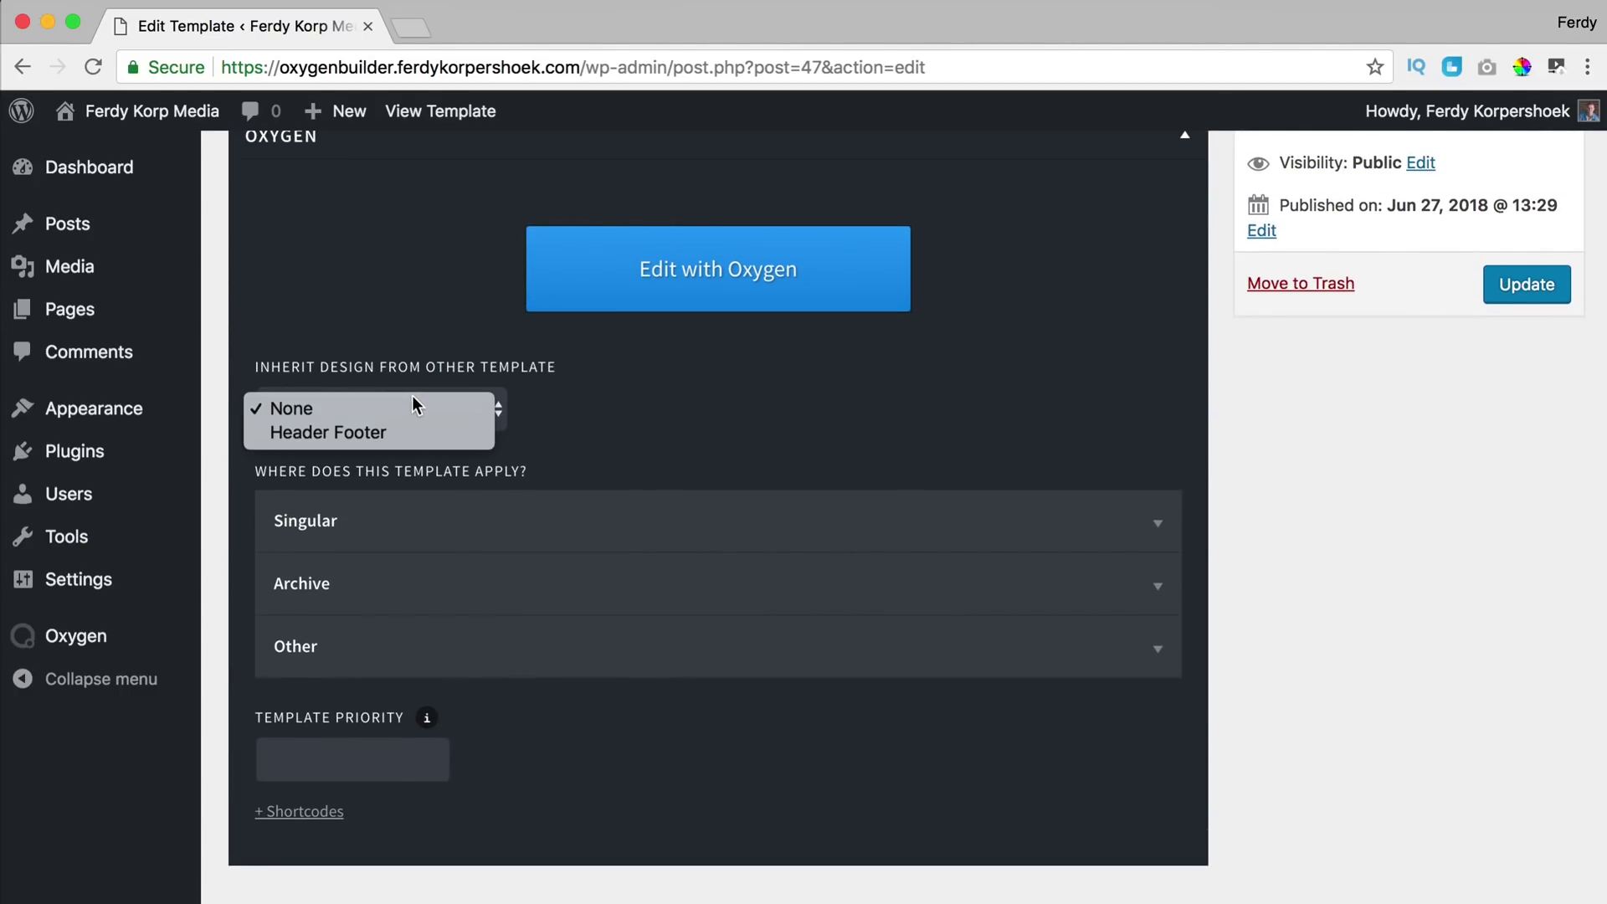
{"action": "left_click", "coordinate": [315, 431]}
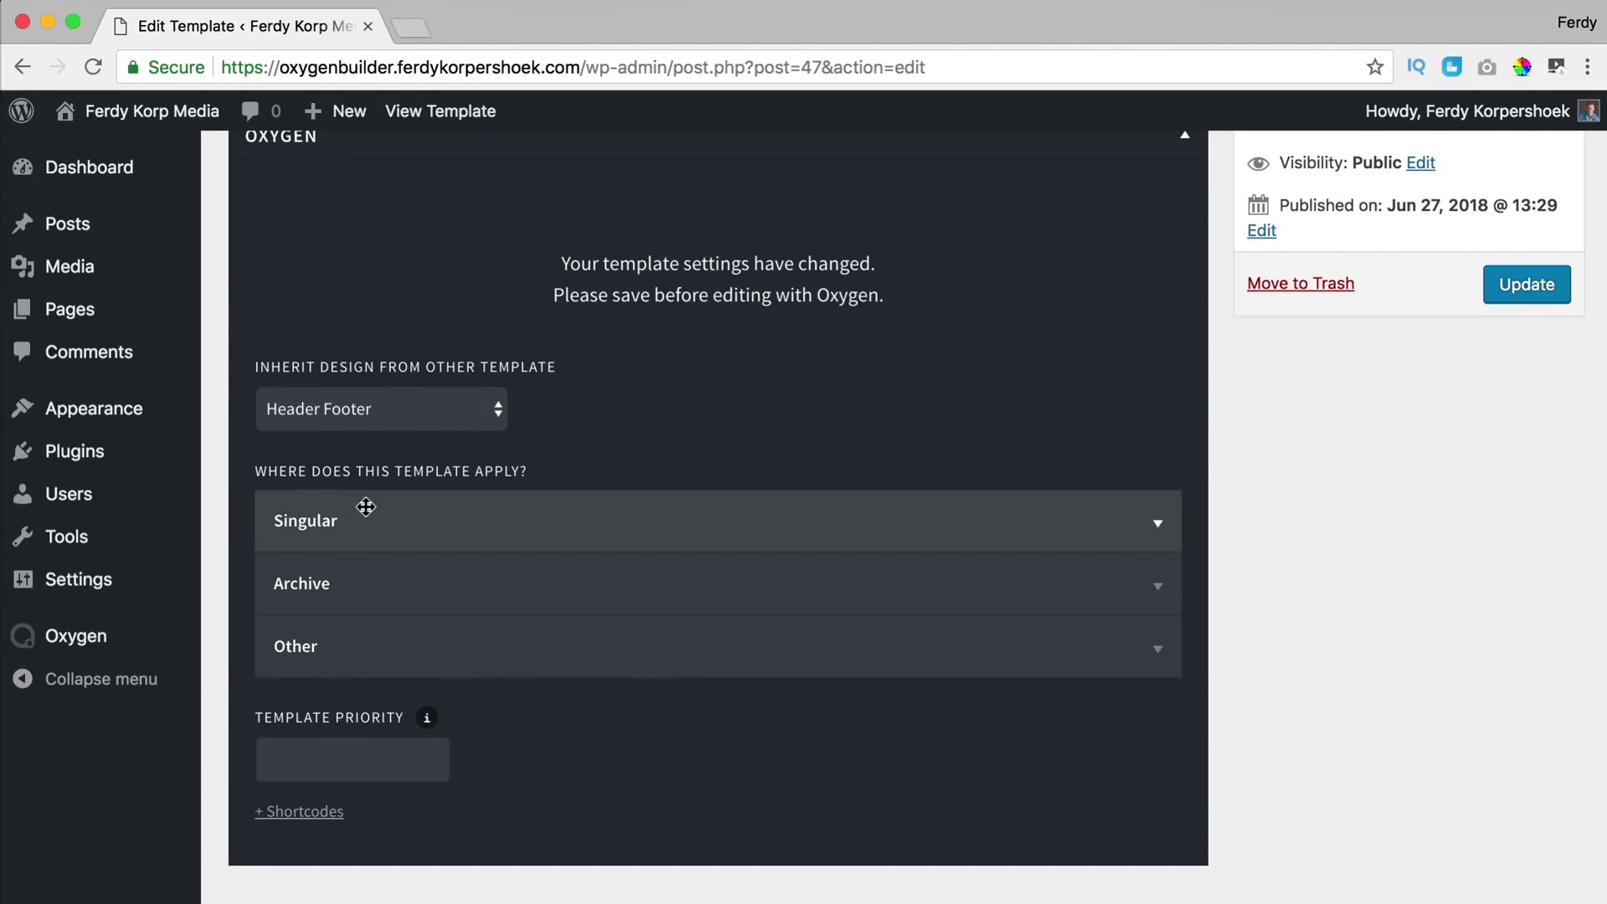
{"action": "left_click", "coordinate": [541, 523]}
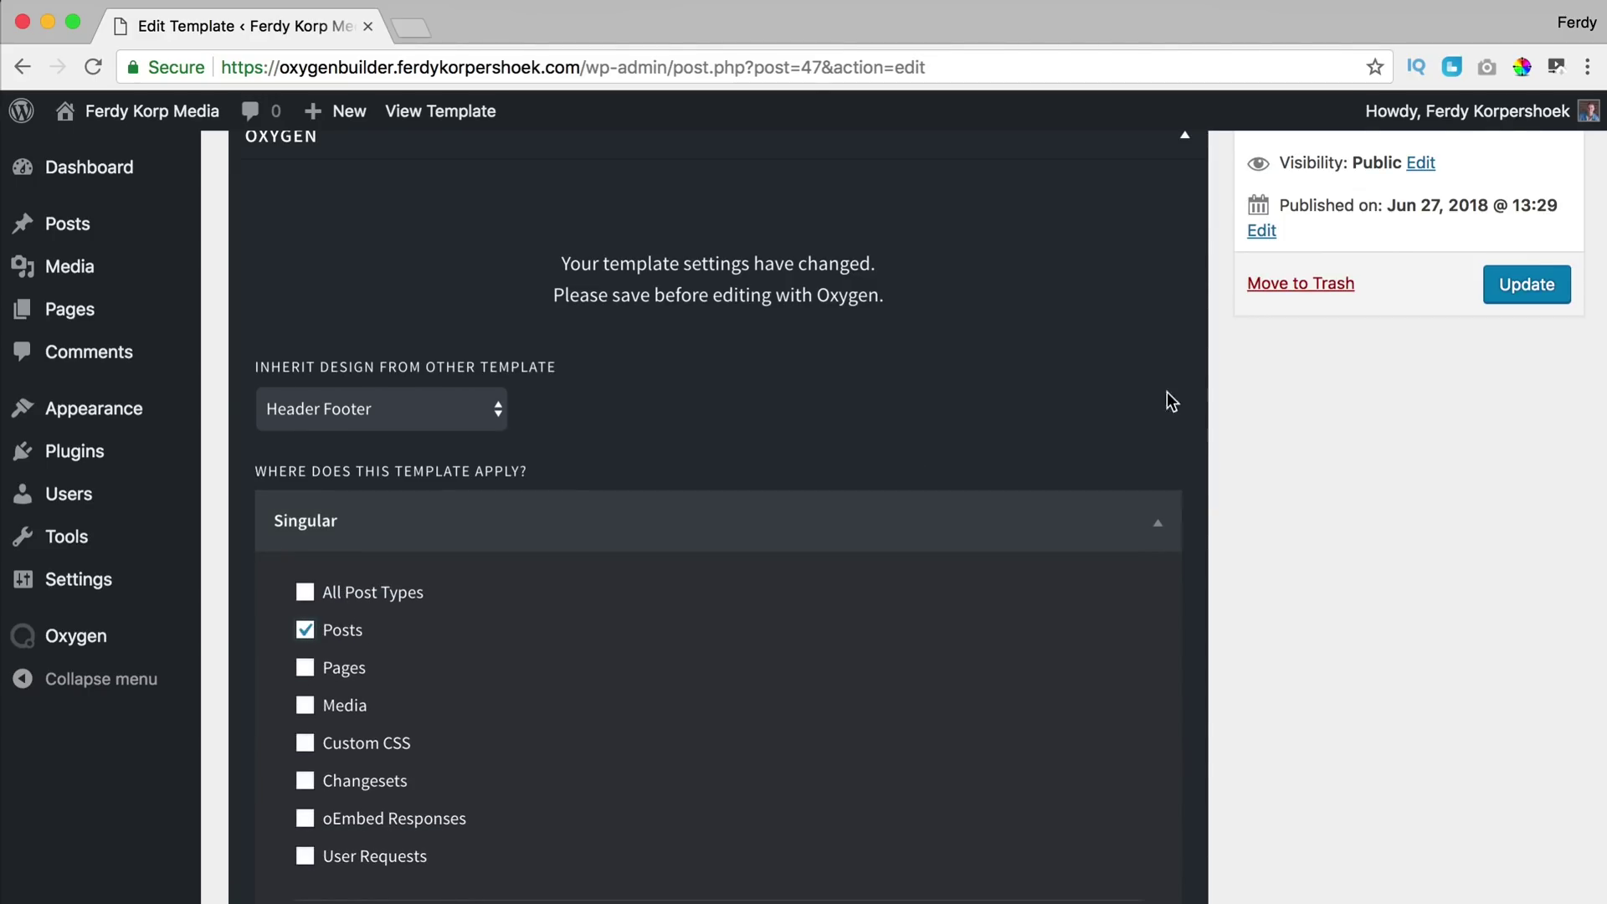
{"action": "left_click", "coordinate": [1526, 287]}
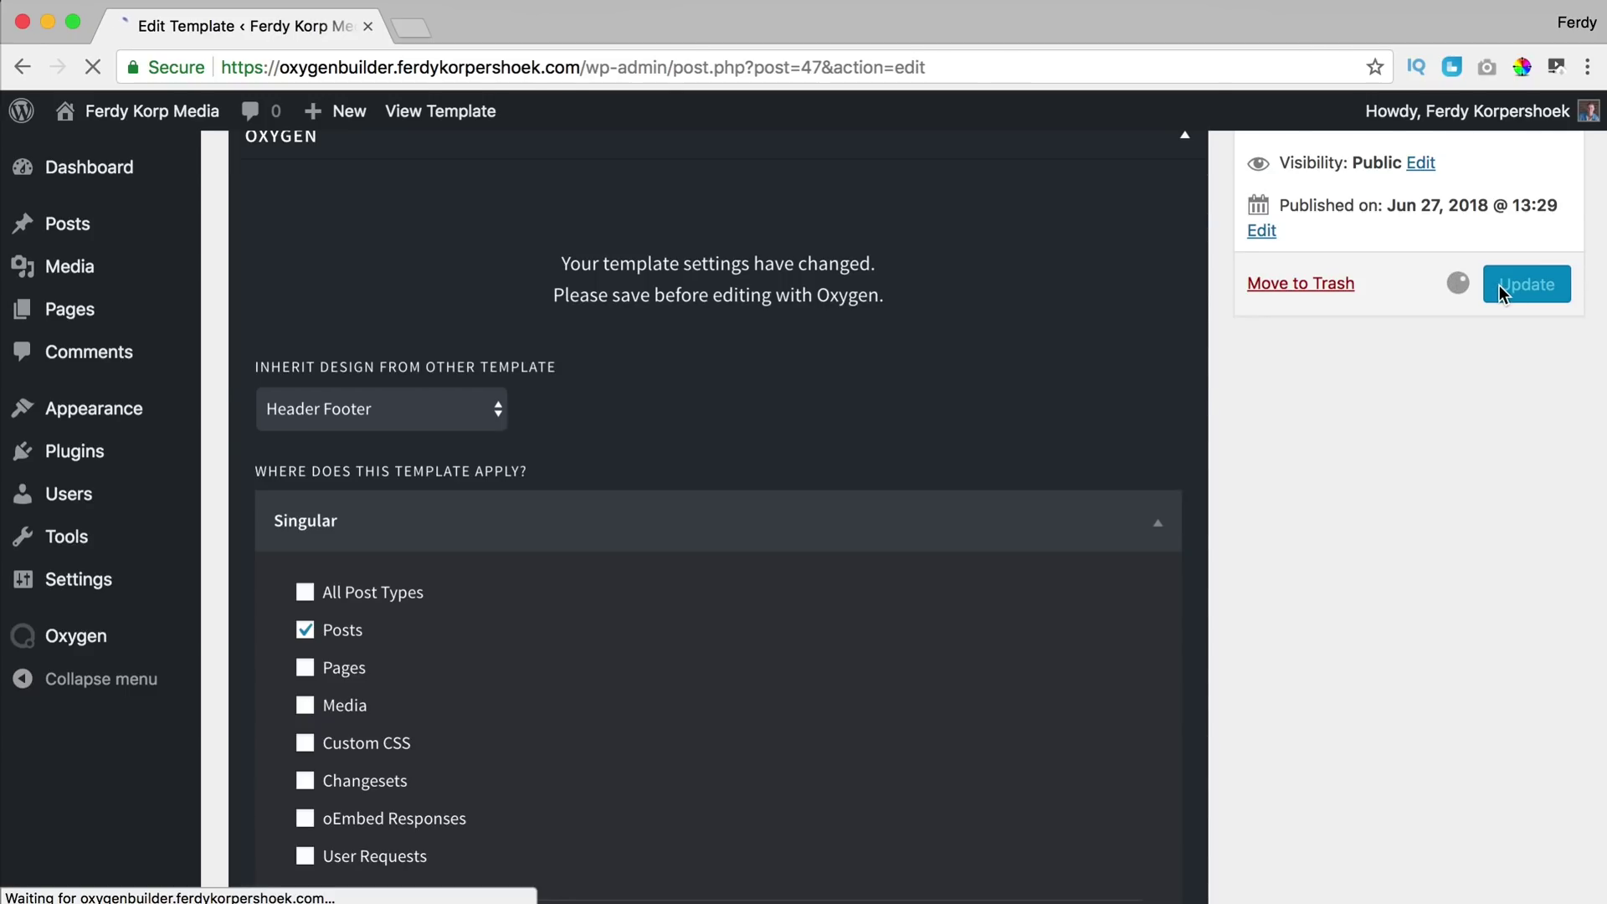
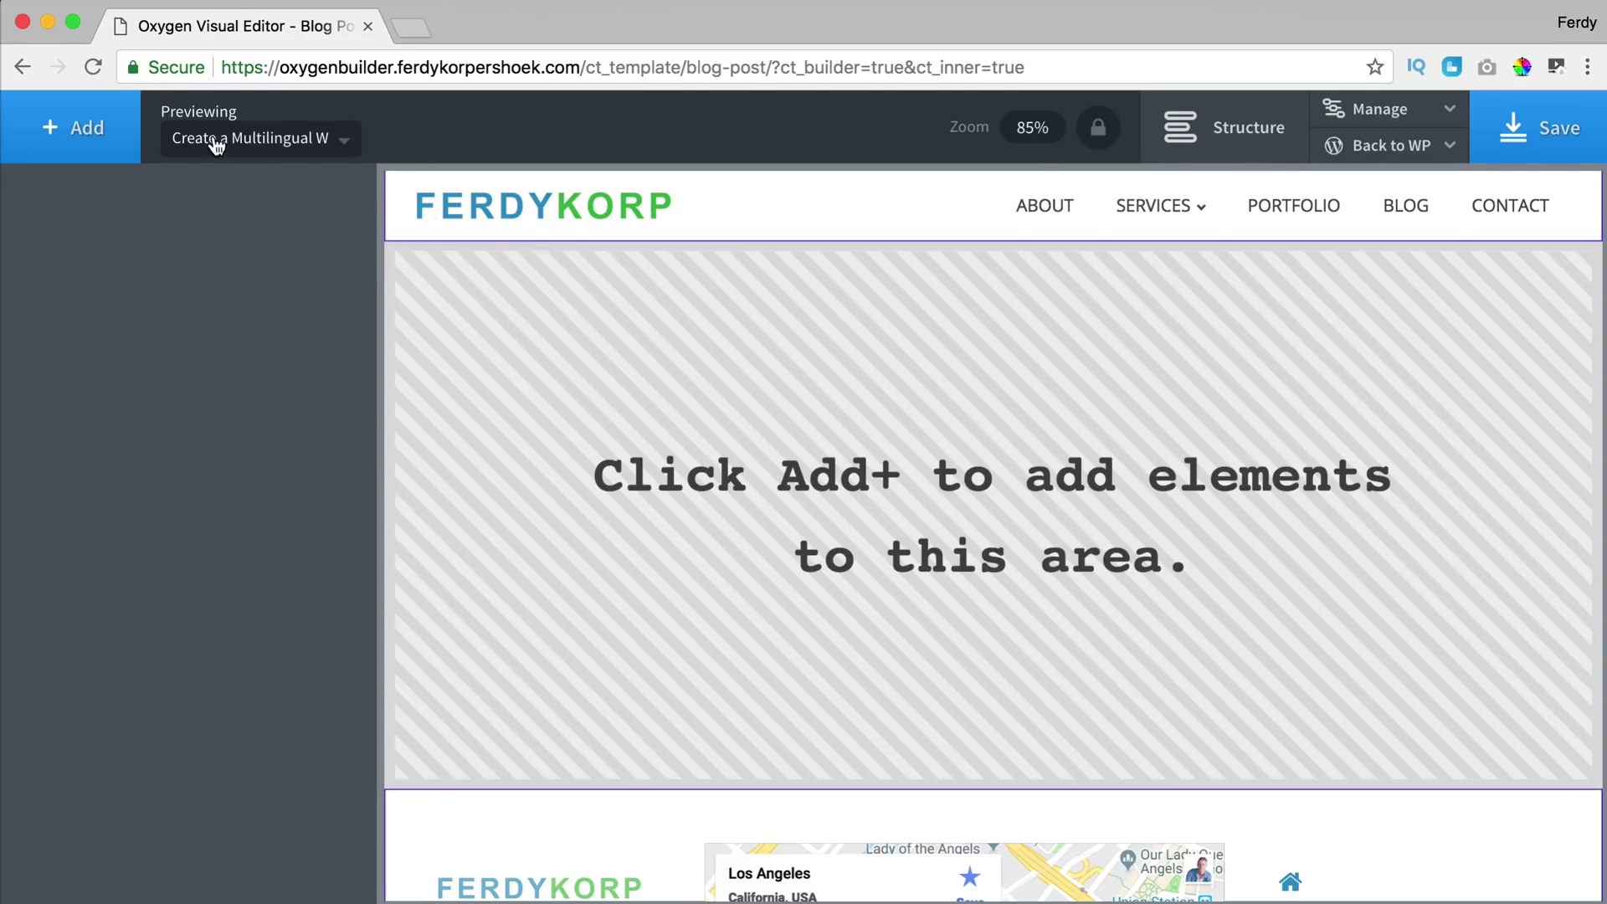
- Preview the template with the post As A Man Thinks In His Heart So Is He and add a section to the empty area
{"action": "left_click", "coordinate": [248, 140]}
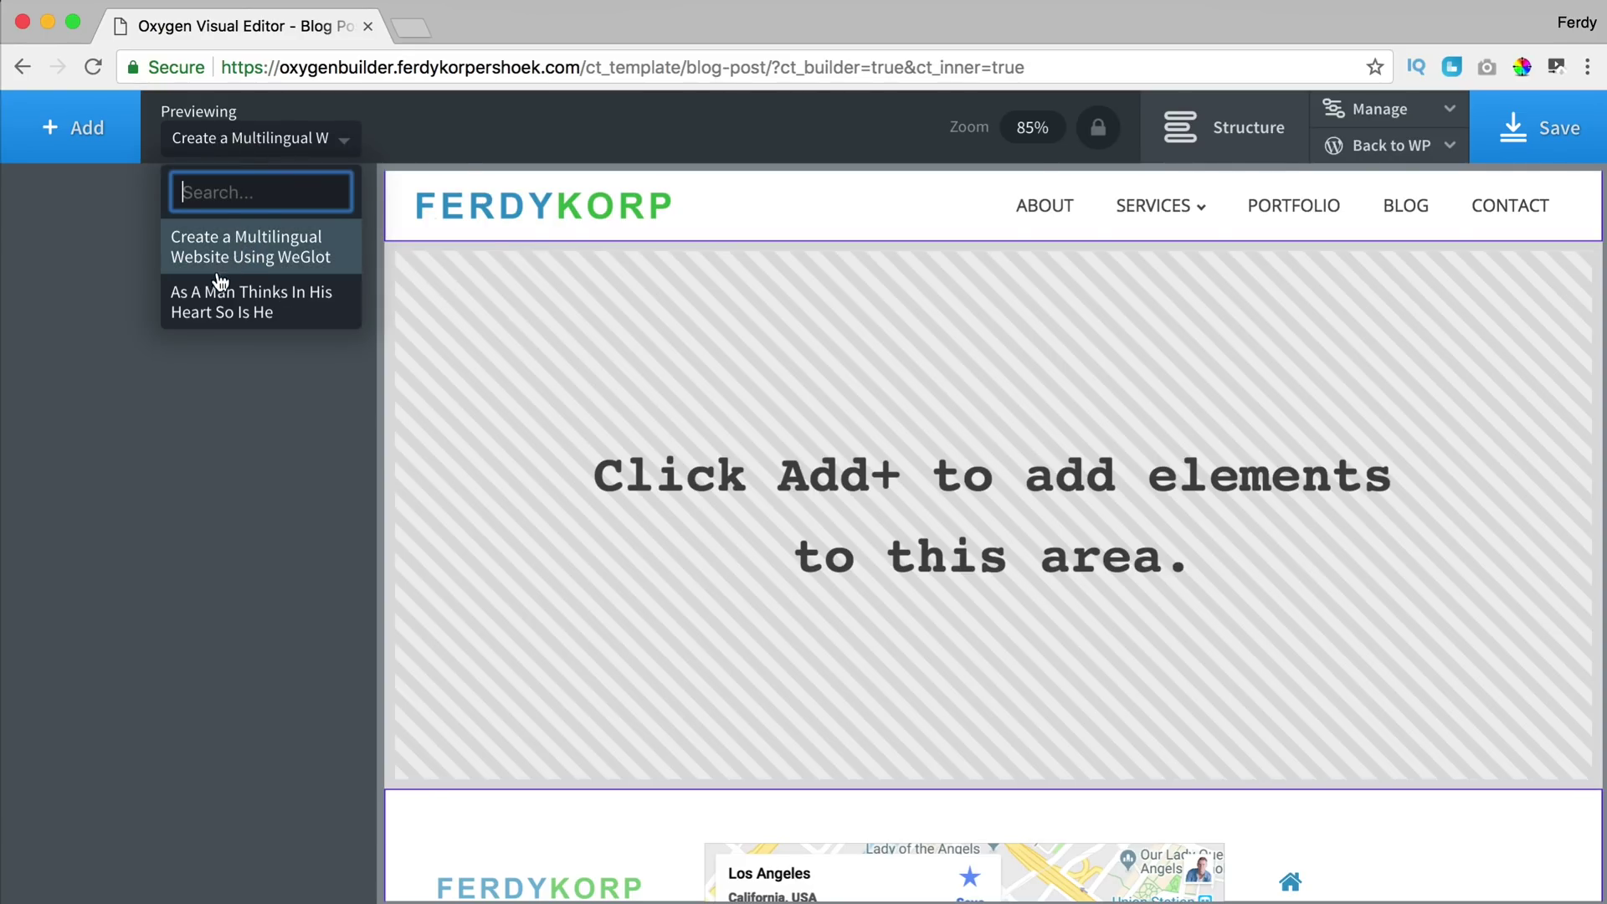
{"action": "left_click", "coordinate": [231, 301]}
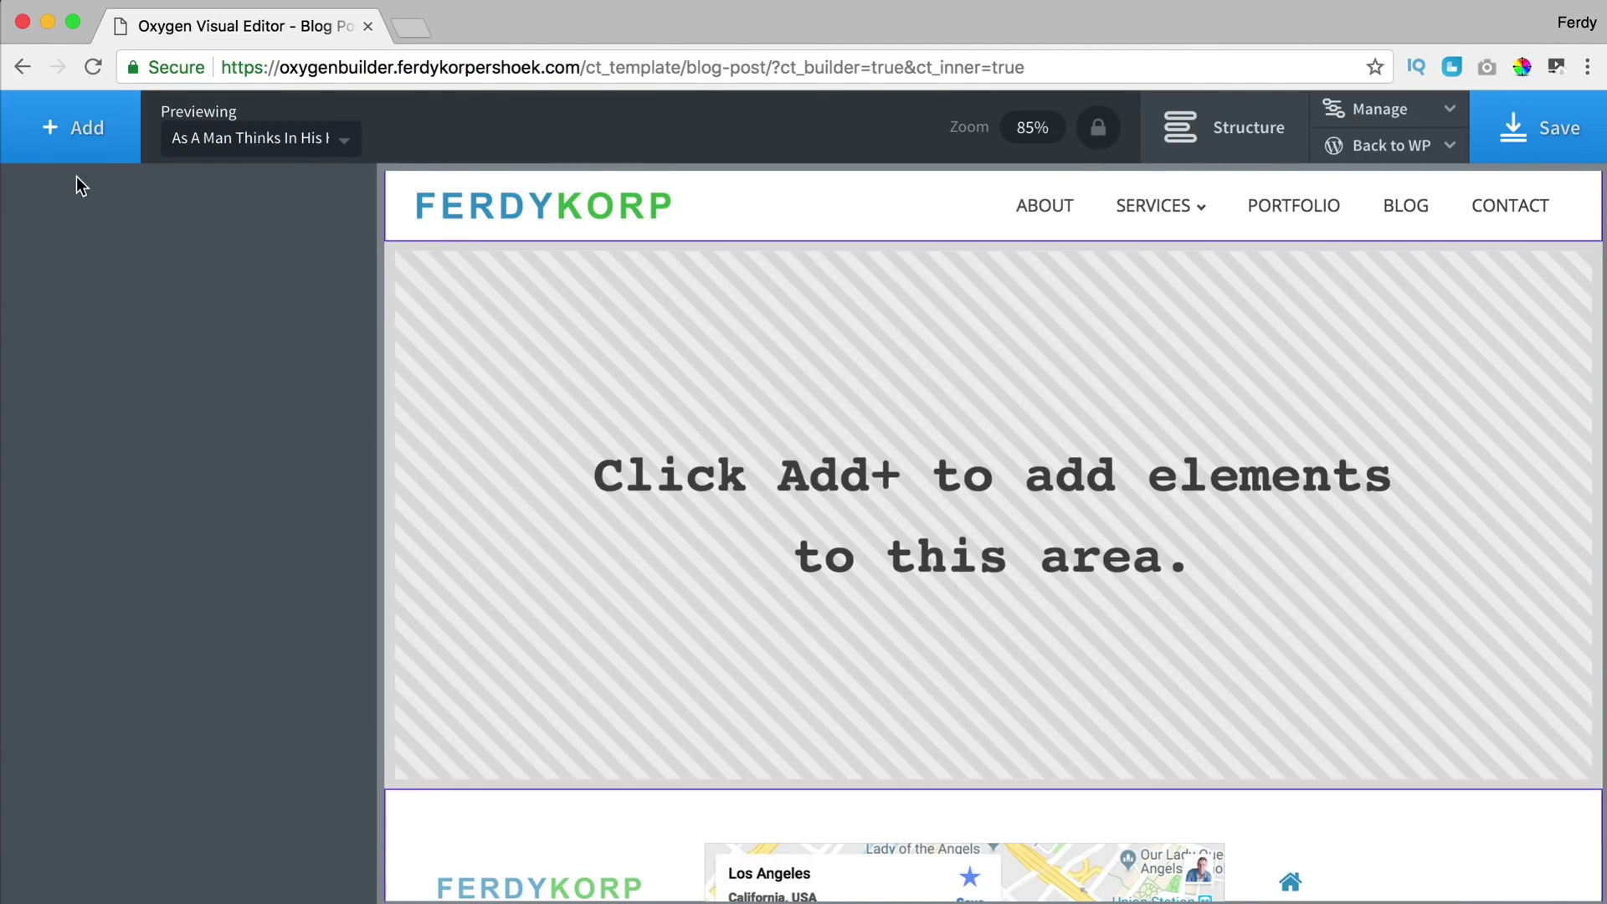
{"action": "left_click", "coordinate": [73, 127]}
{"action": "left_click", "coordinate": [100, 287]}
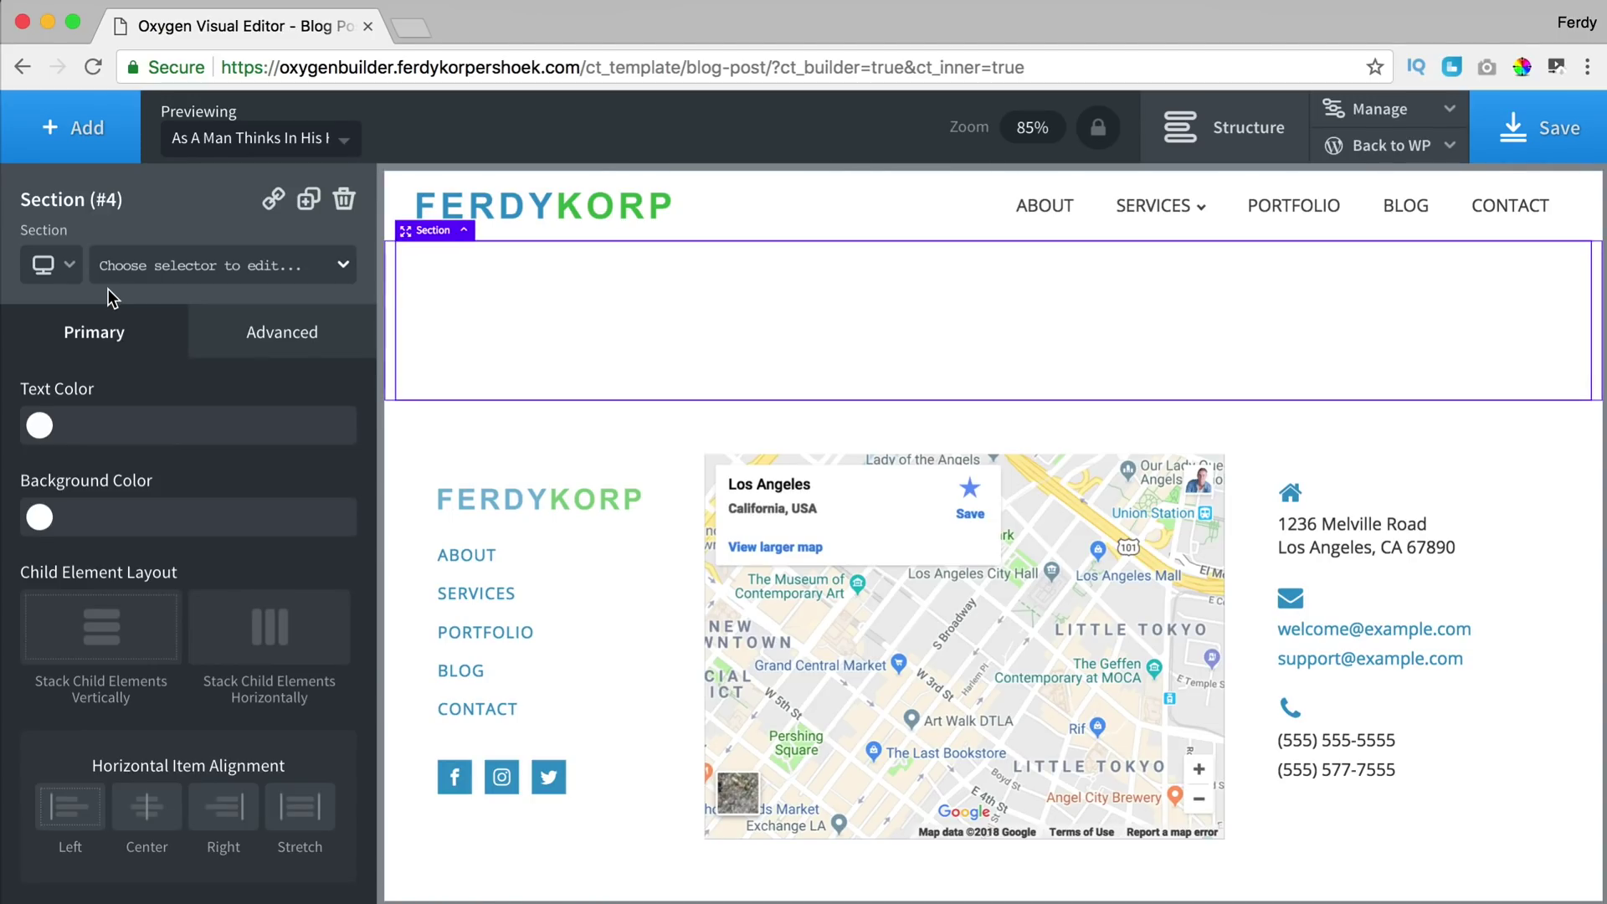
- Add a heading to the section and replace its placeholder text with the dynamic post title, without a link
{"action": "left_click", "coordinate": [81, 125]}
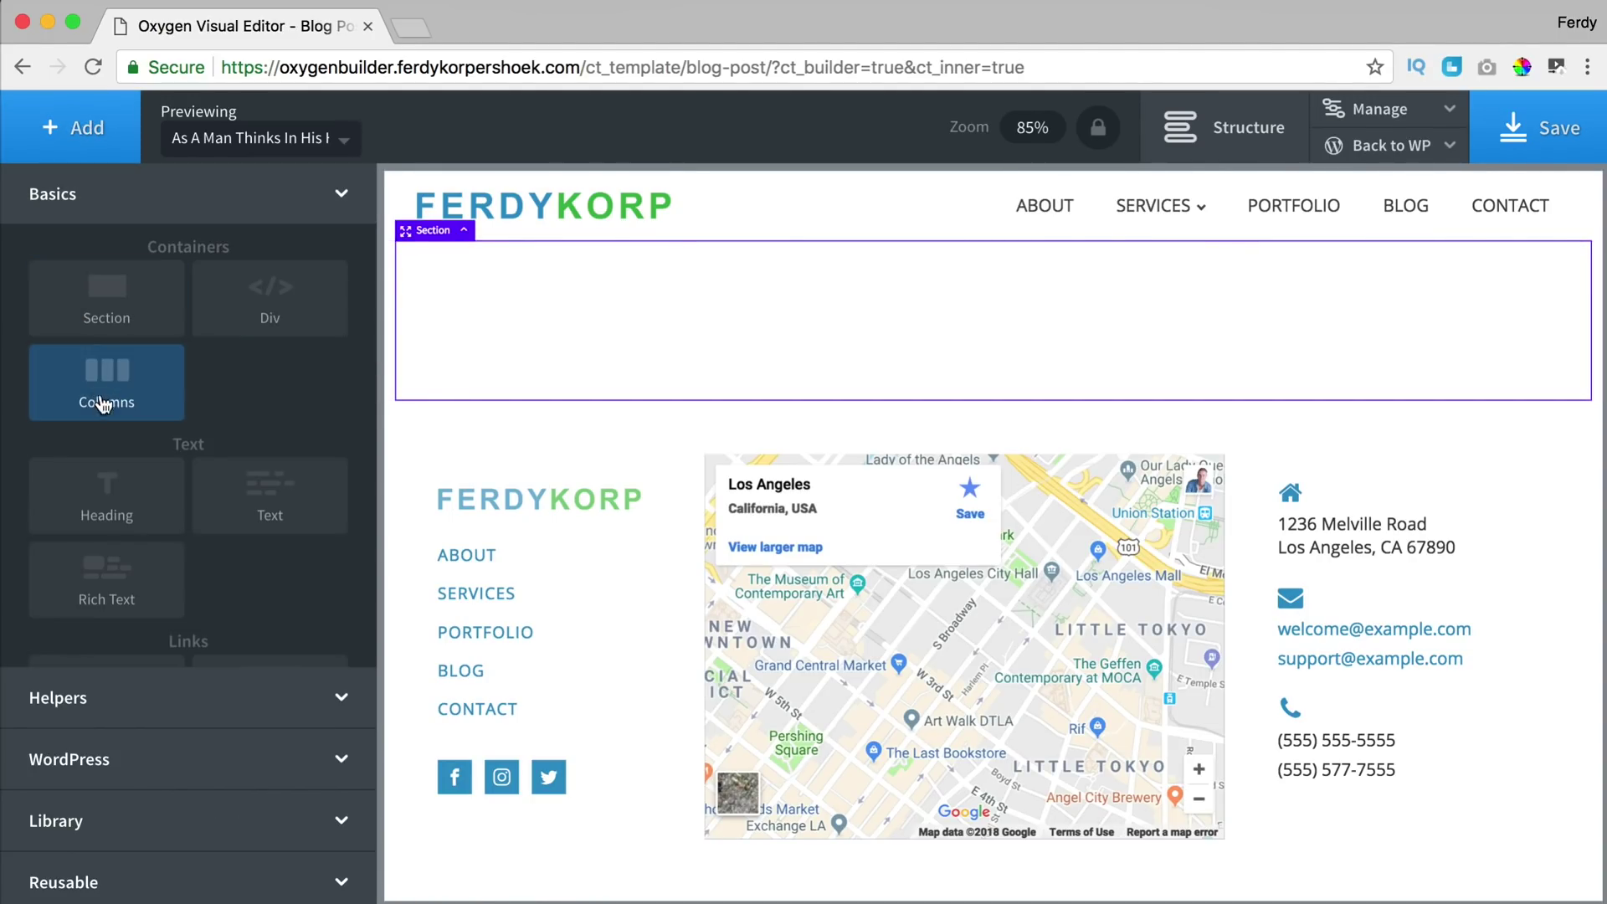
{"action": "left_click", "coordinate": [114, 495]}
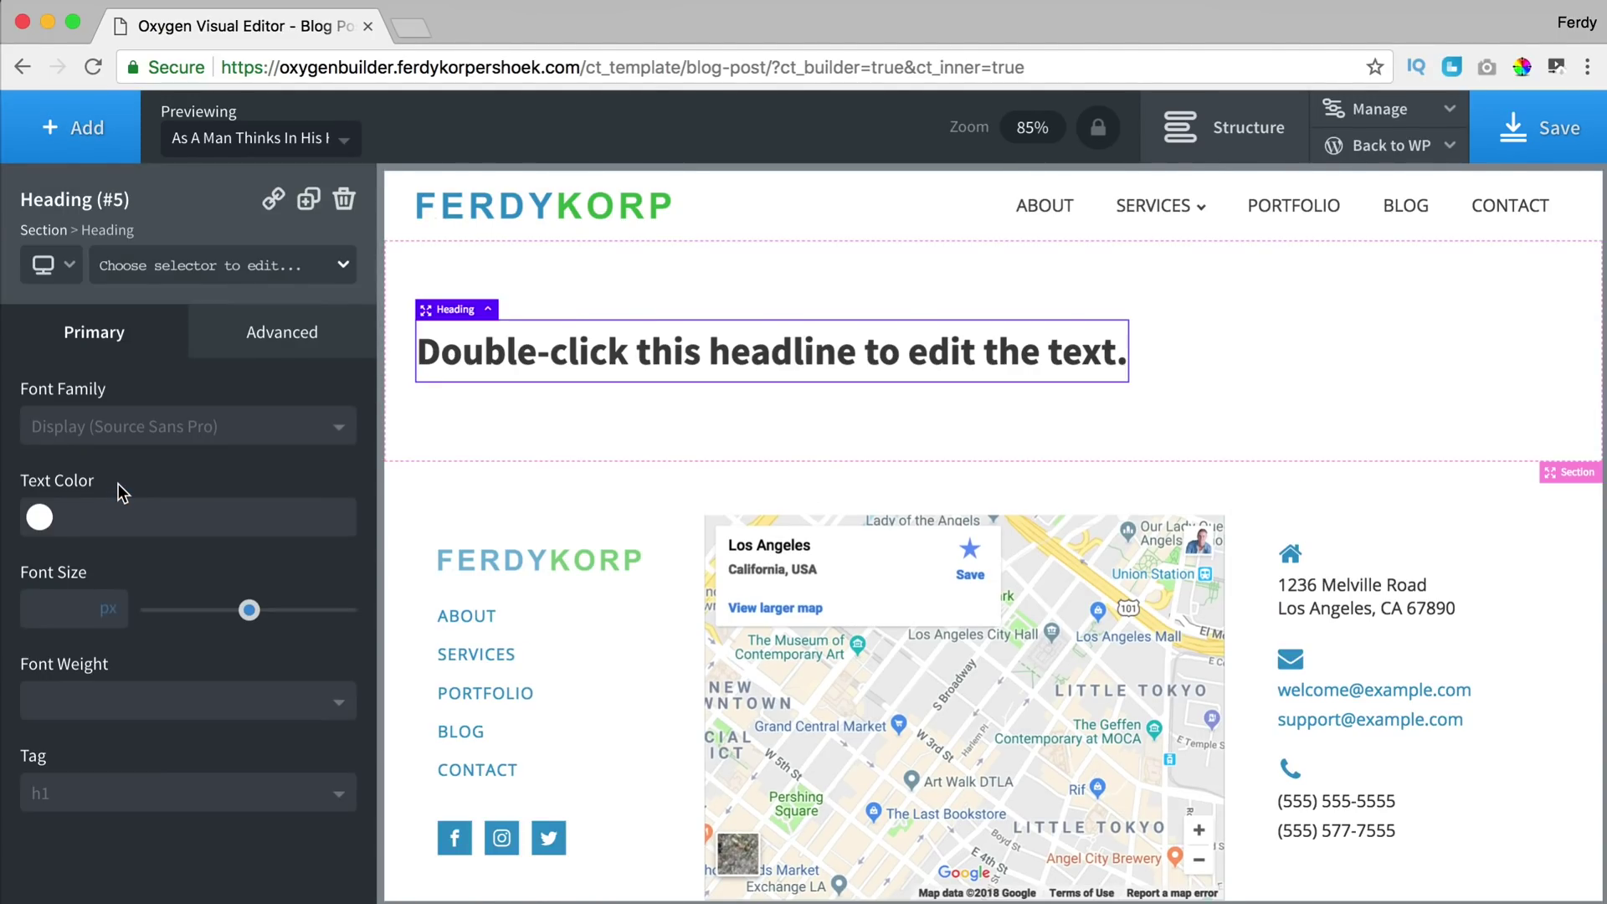
{"action": "double_click", "coordinate": [660, 355]}
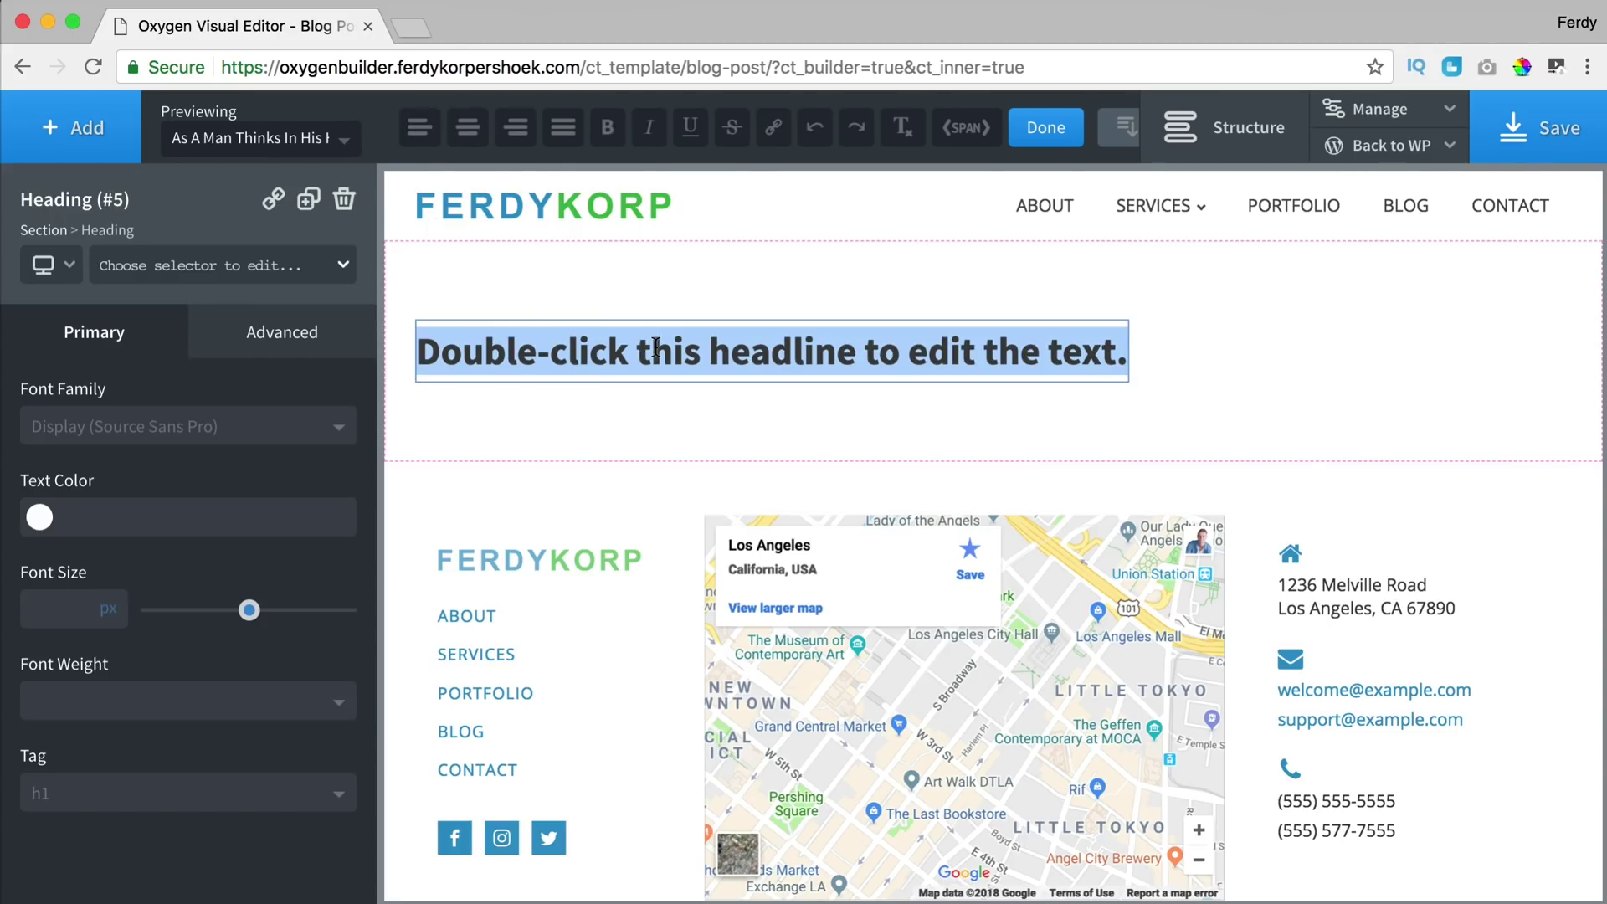
{"action": "key", "text": "BackSpace"}
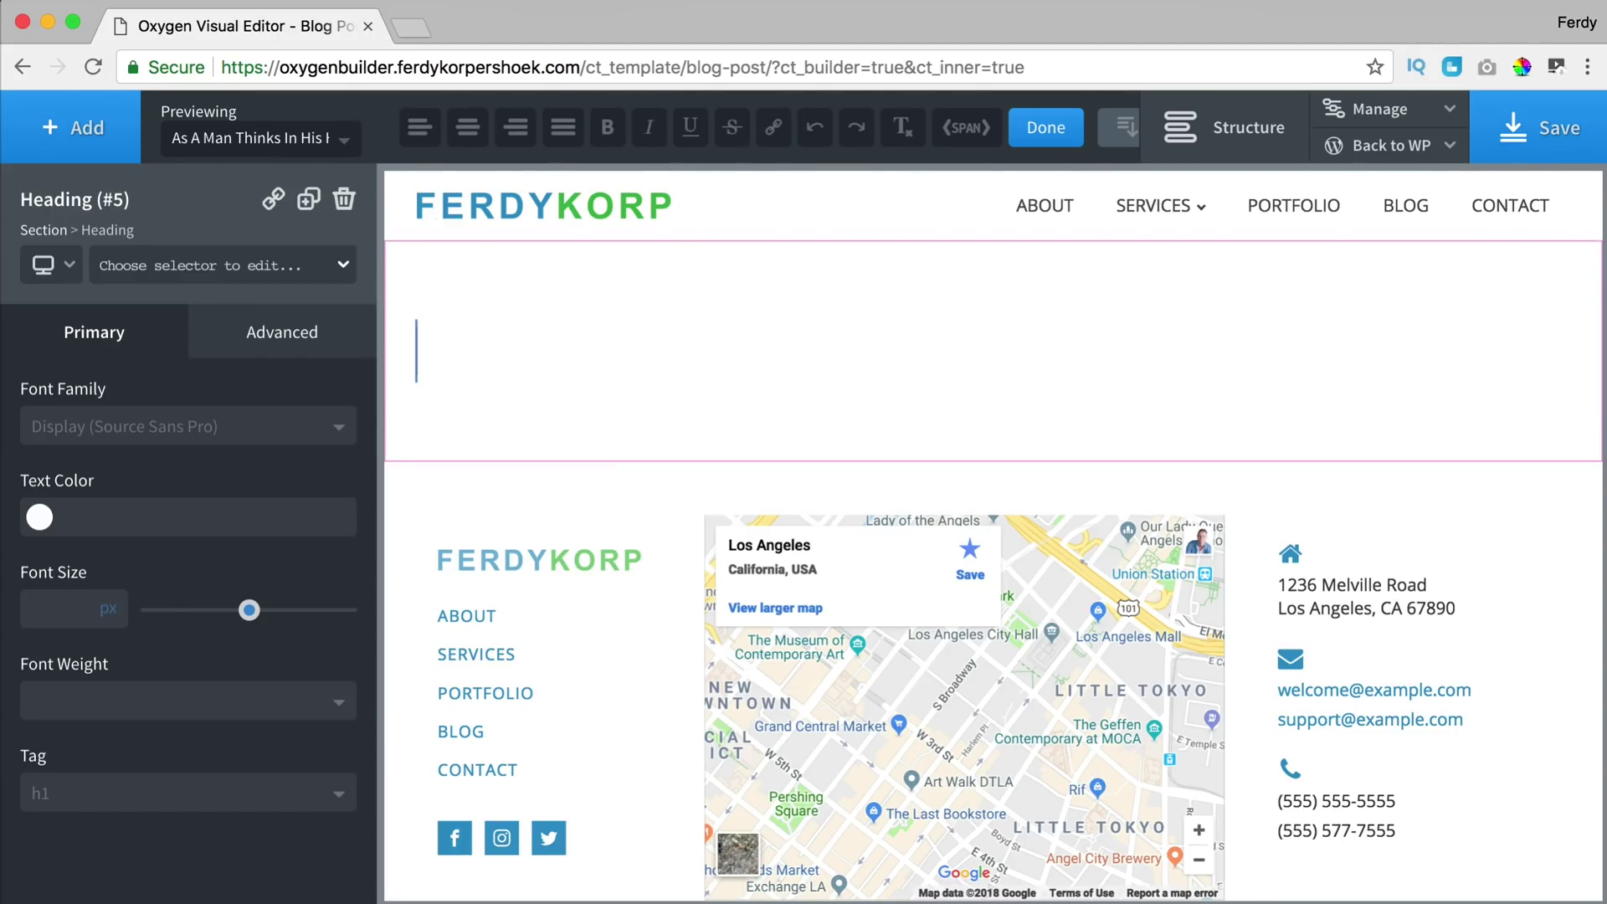
{"action": "left_click", "coordinate": [1126, 131]}
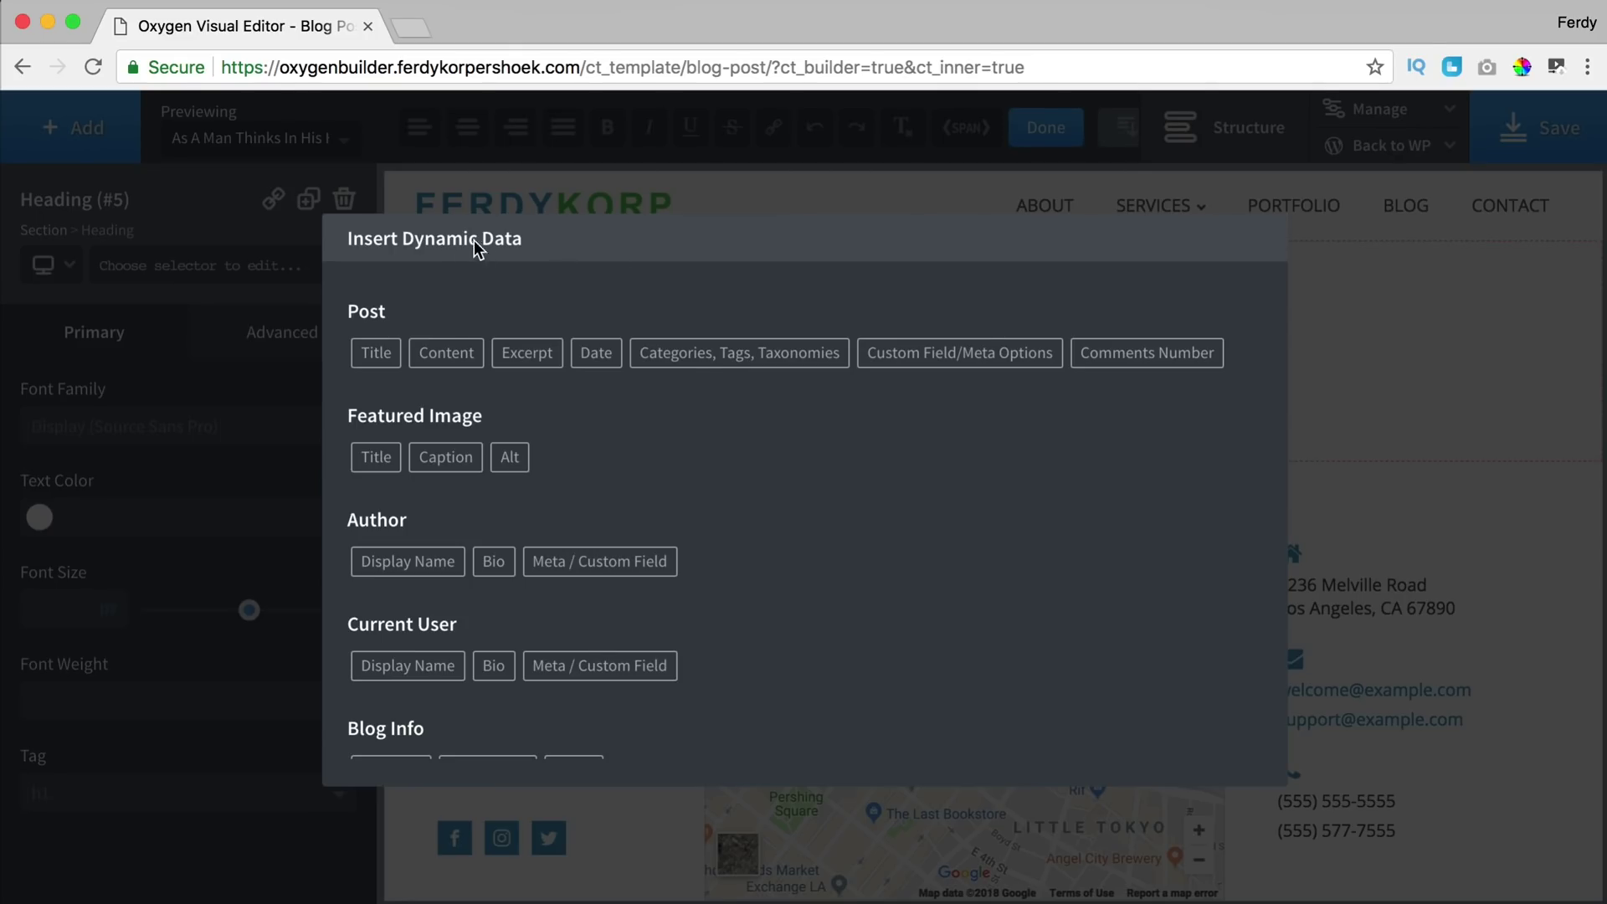
{"action": "left_click", "coordinate": [377, 354]}
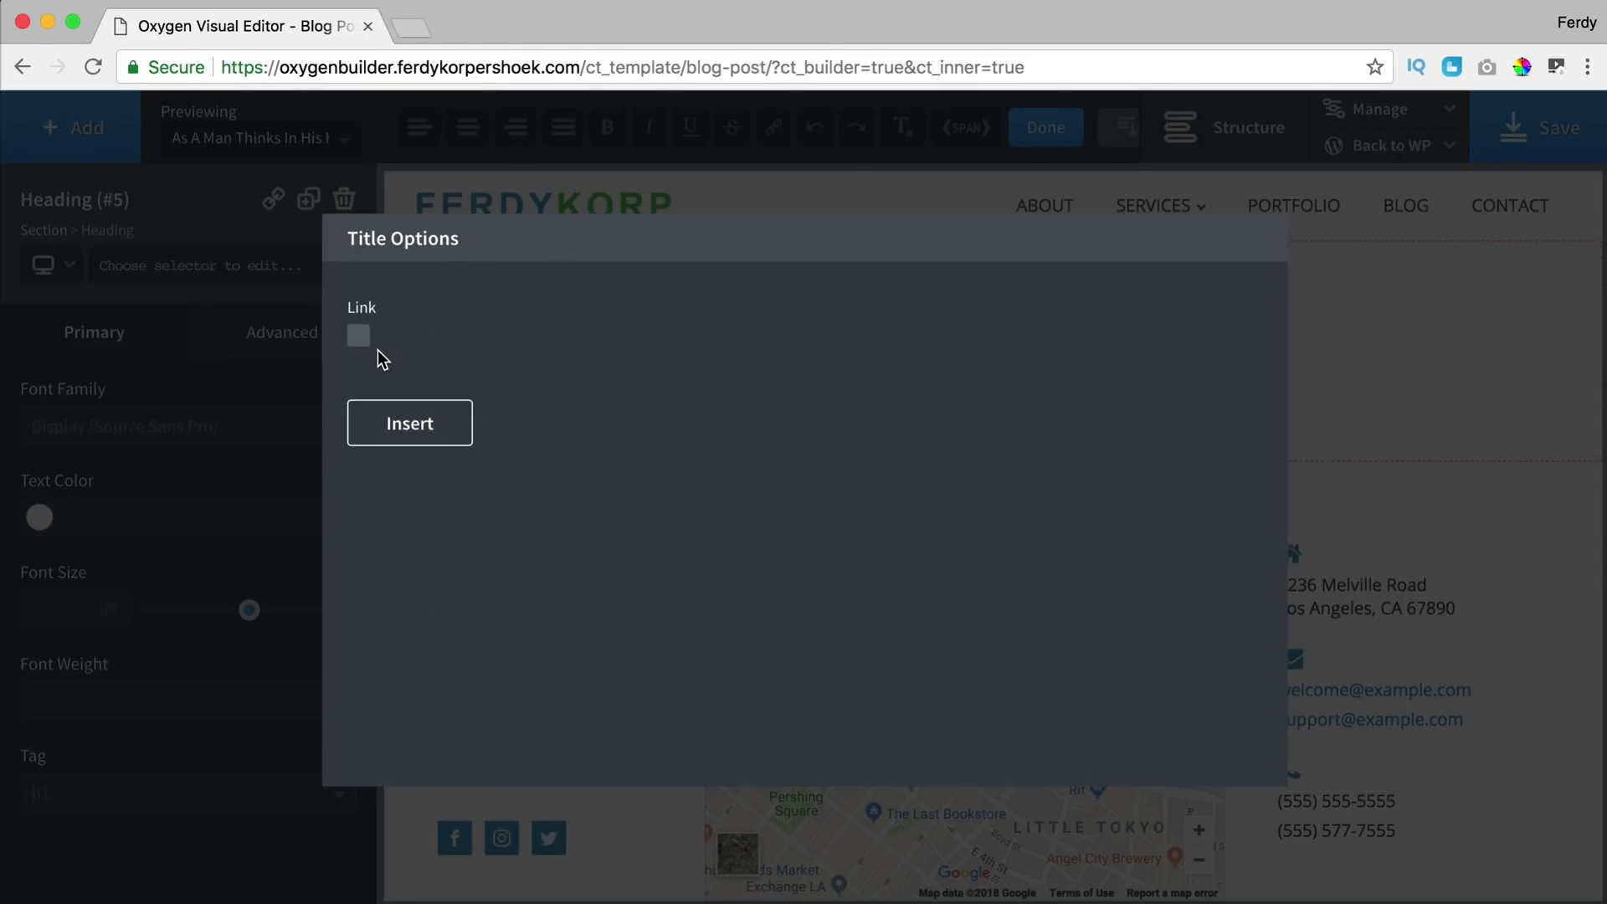
{"action": "left_click", "coordinate": [410, 424]}
{"action": "left_click", "coordinate": [651, 447]}
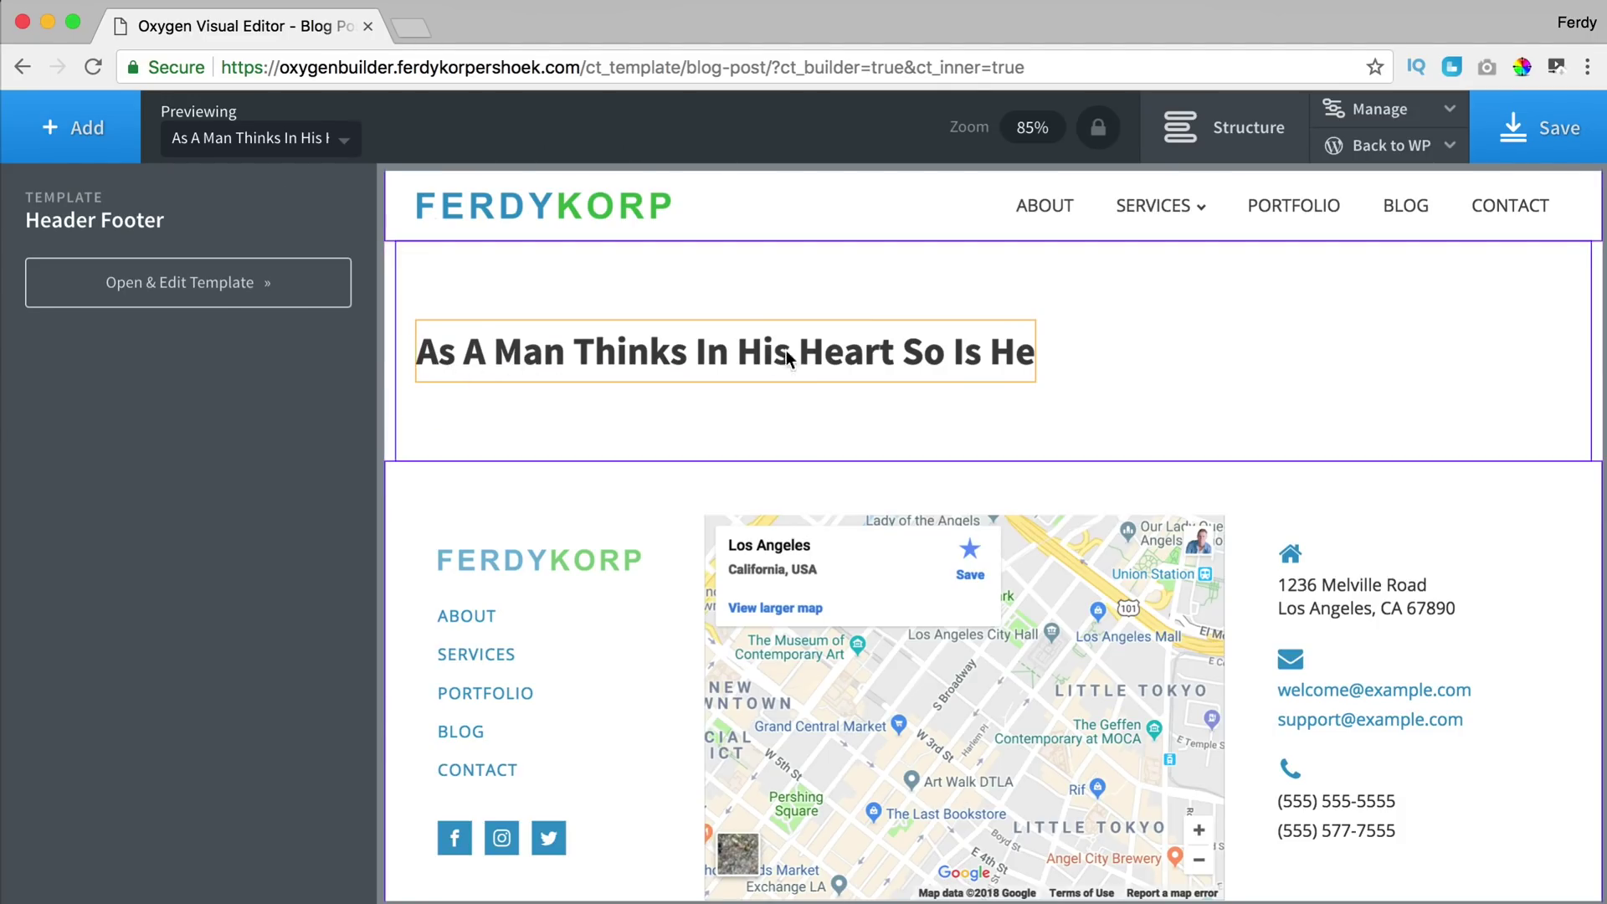
- Centre the contents of the section holding the post title horizontally
{"action": "left_click", "coordinate": [553, 336]}
{"action": "left_click", "coordinate": [674, 421]}
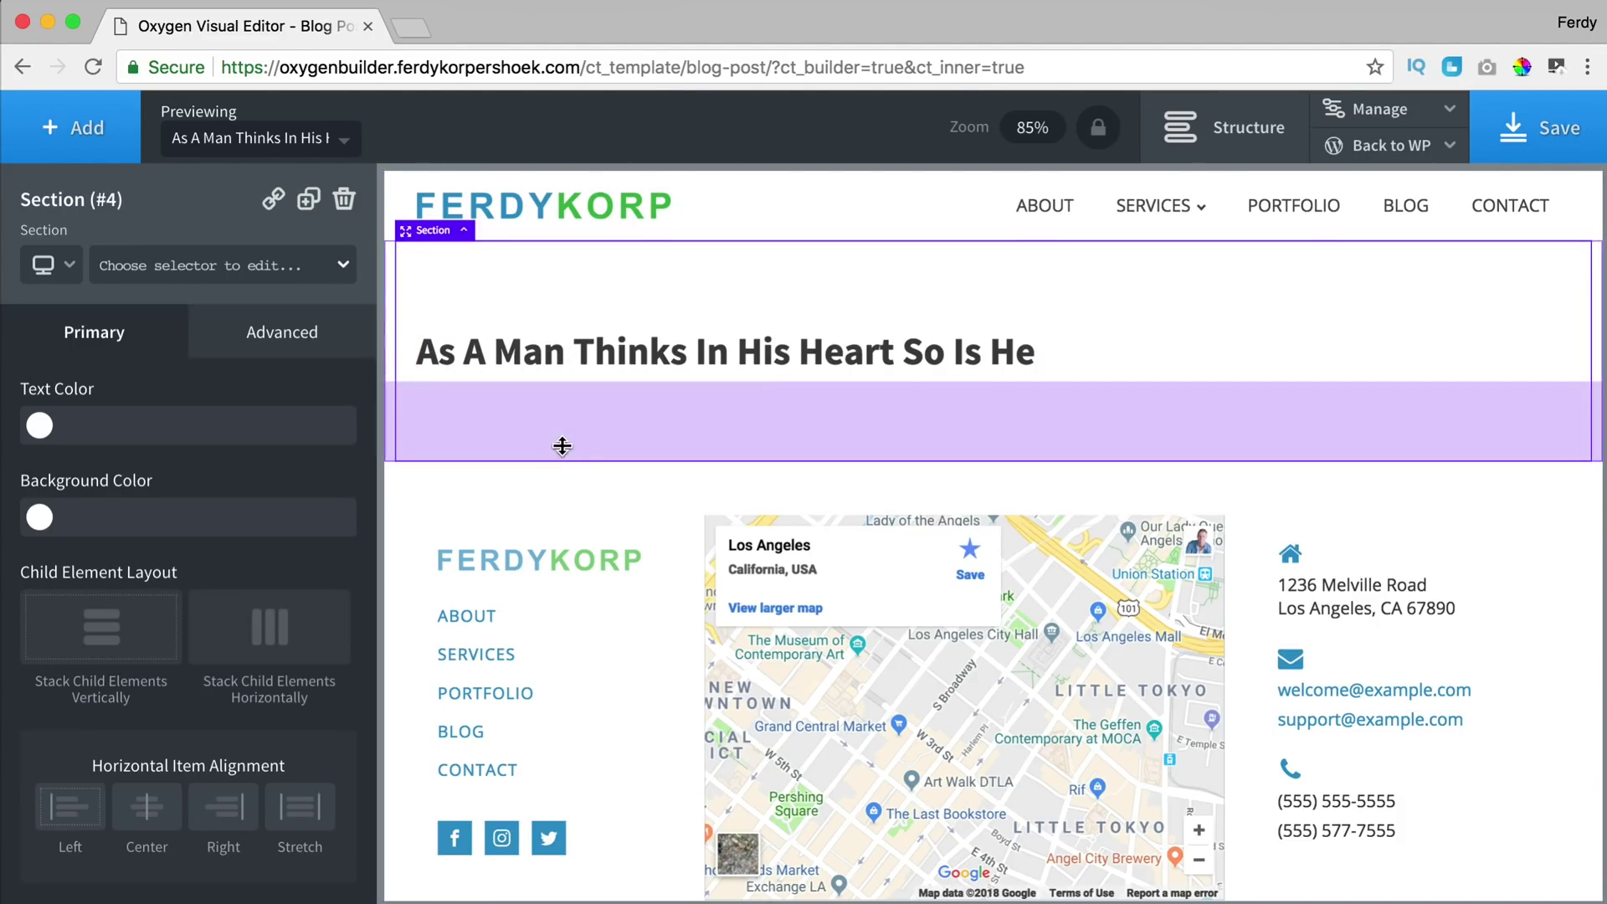
{"action": "left_click", "coordinate": [154, 802]}
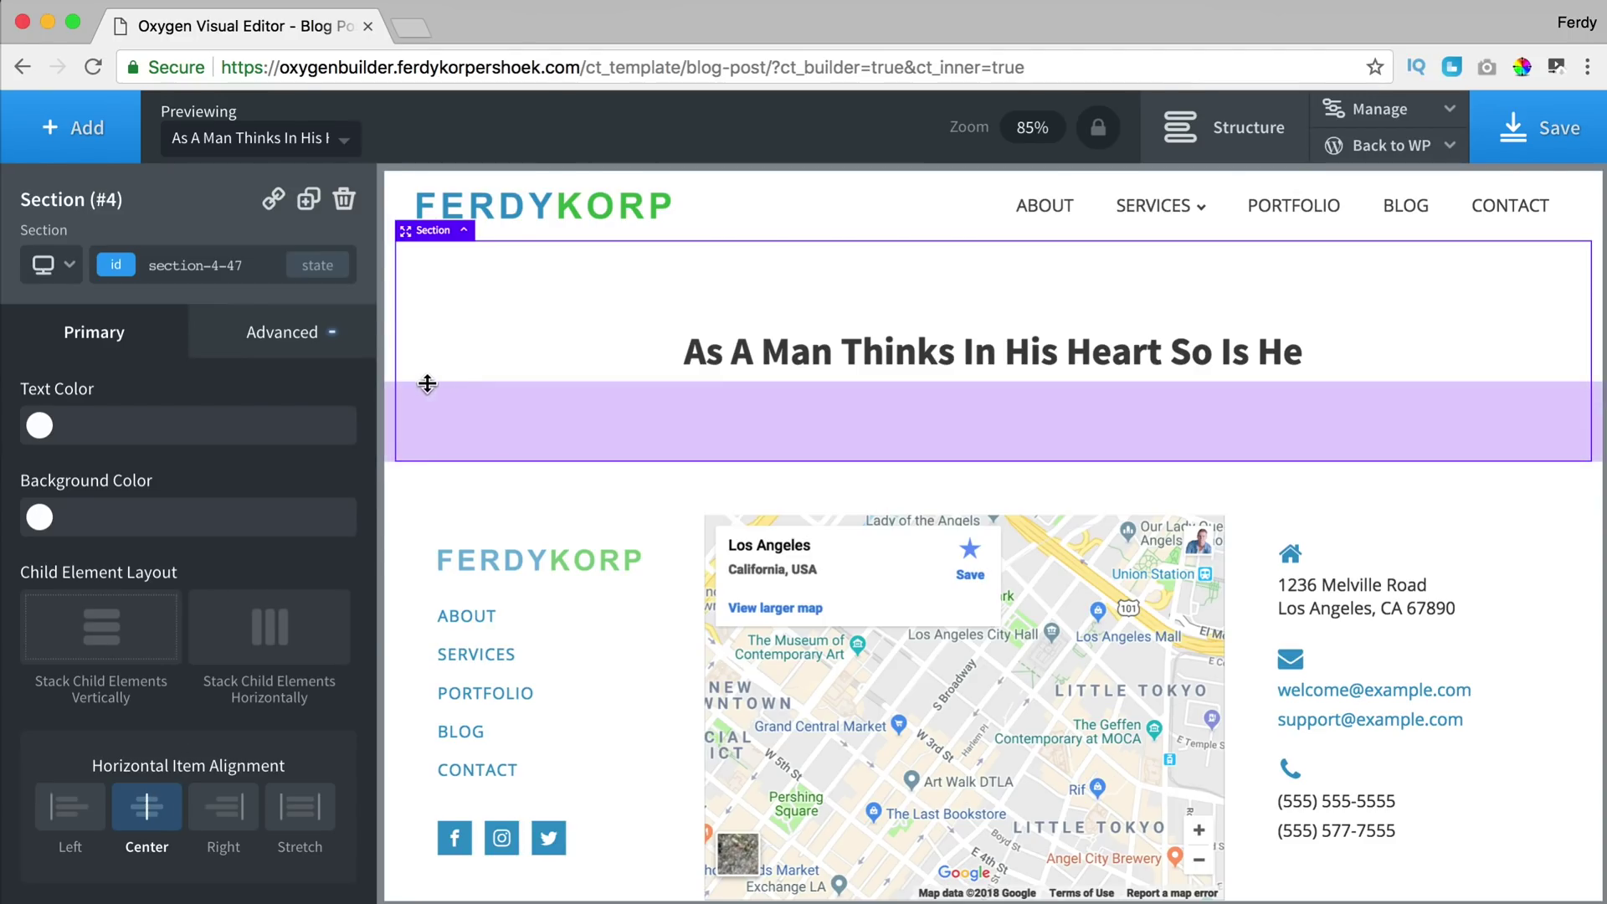
- Use the post's dynamic featured image, at large size, as the title section's background image
{"action": "left_click", "coordinate": [276, 335]}
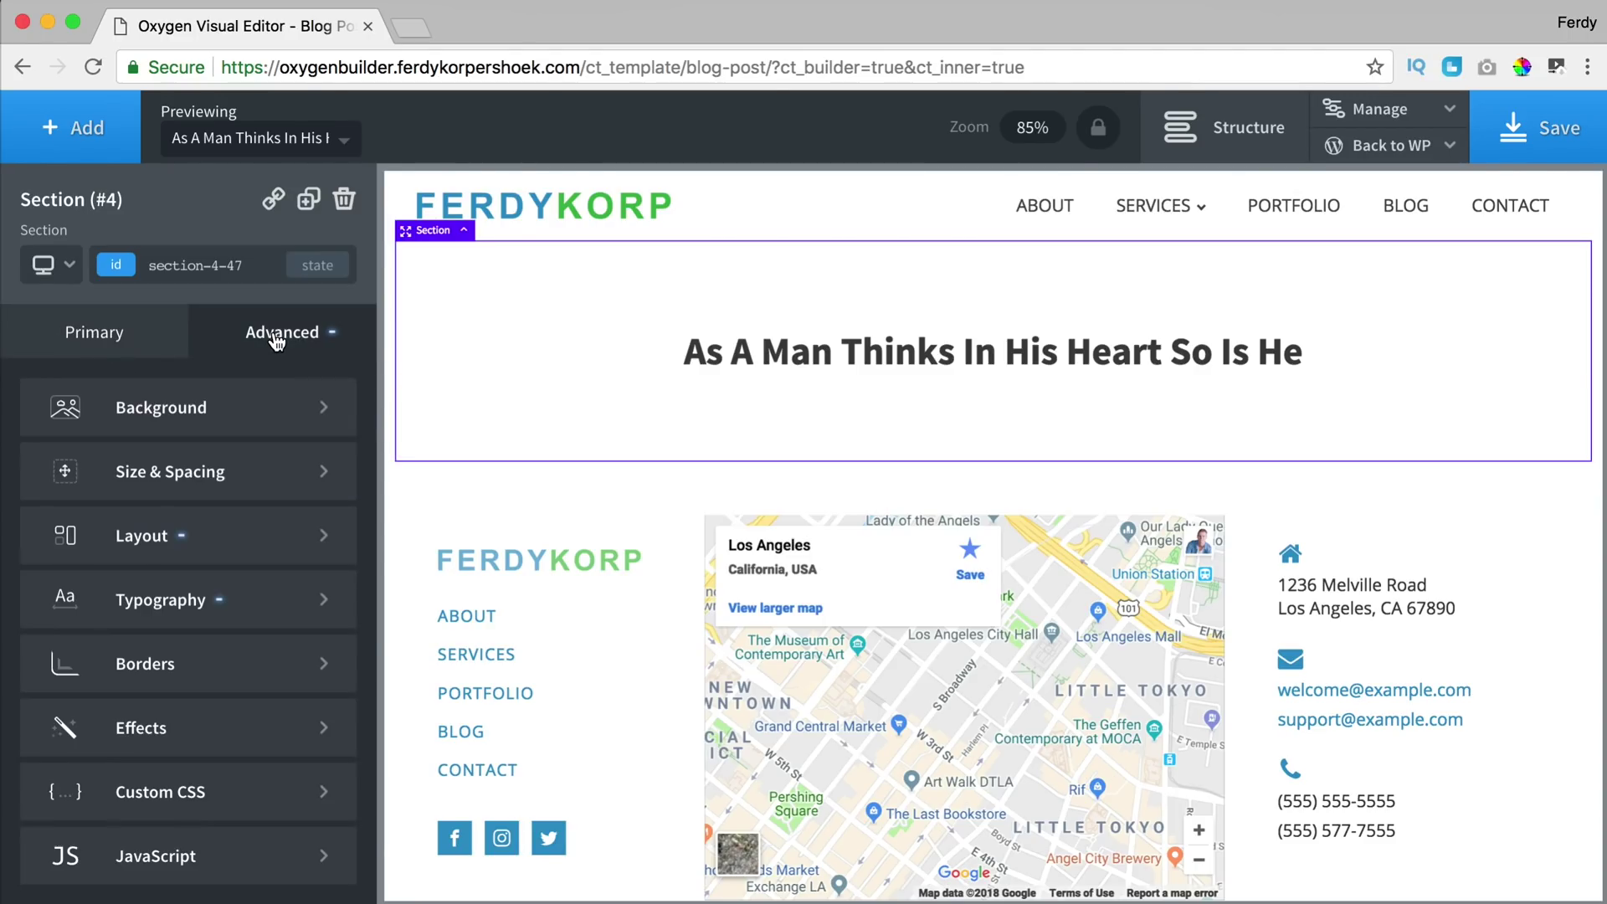
{"action": "left_click", "coordinate": [199, 402]}
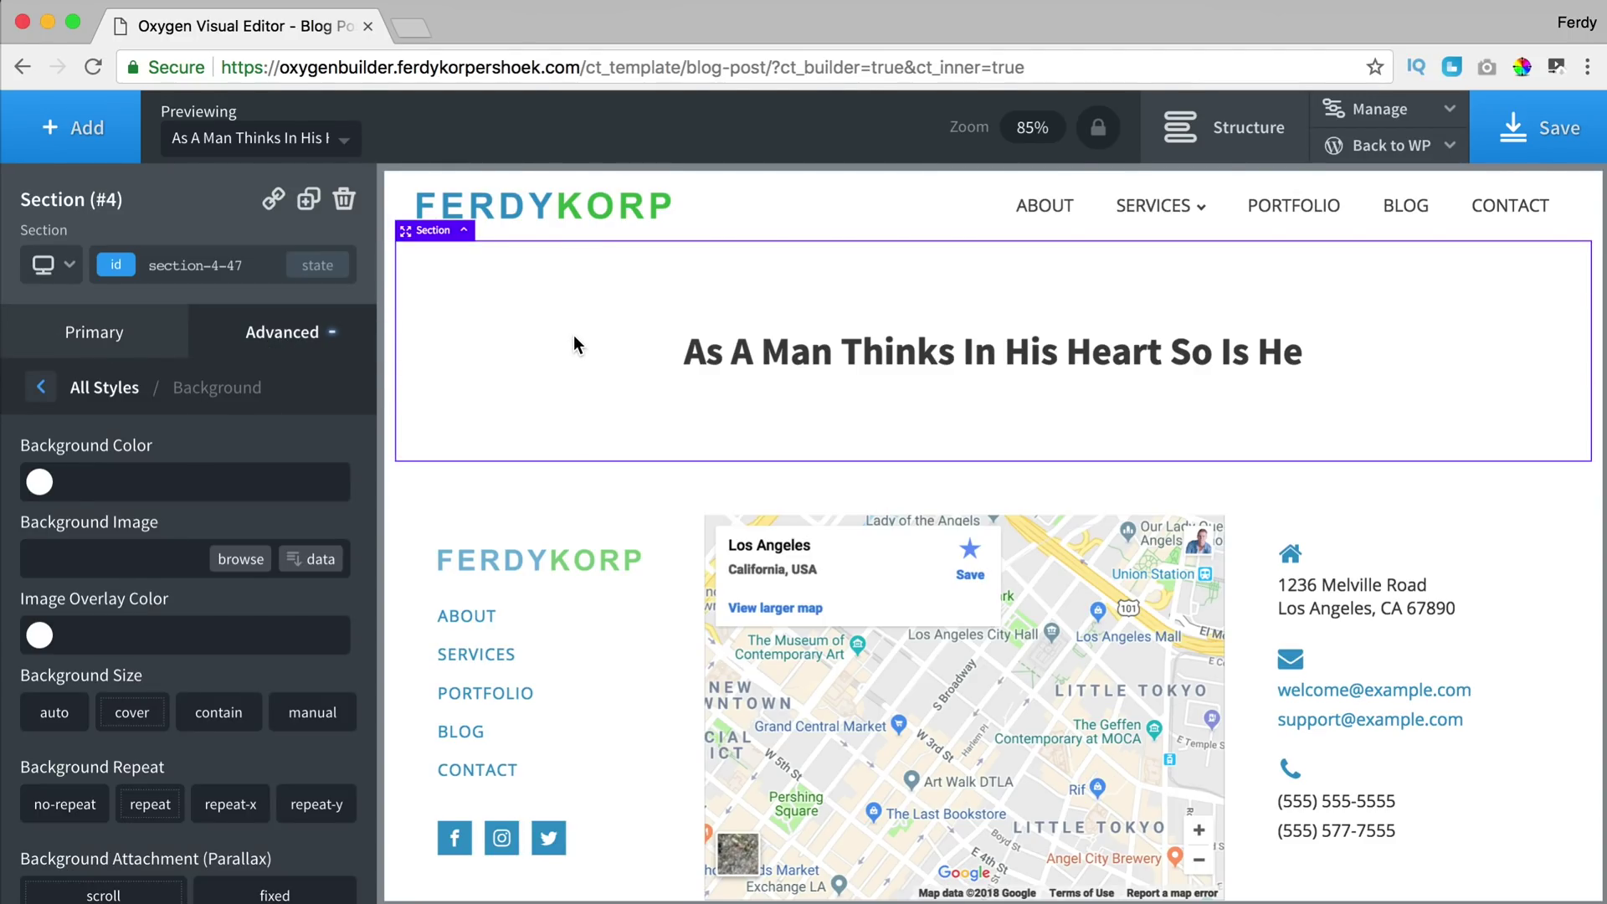
{"action": "left_click", "coordinate": [306, 558]}
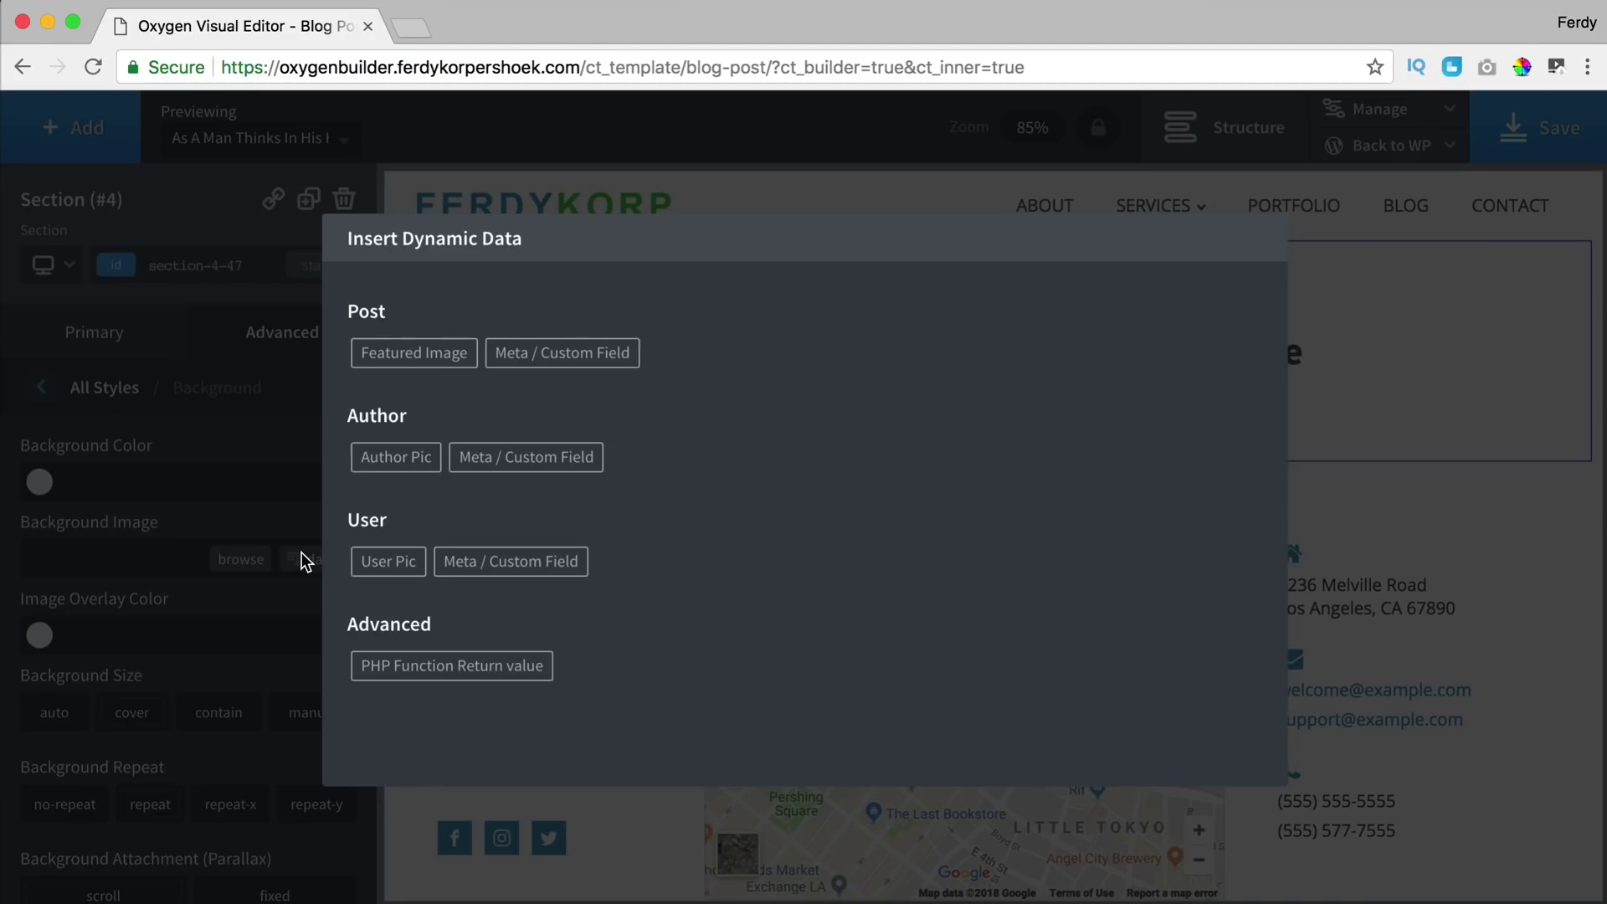
{"action": "left_click", "coordinate": [414, 356]}
{"action": "left_click", "coordinate": [442, 353]}
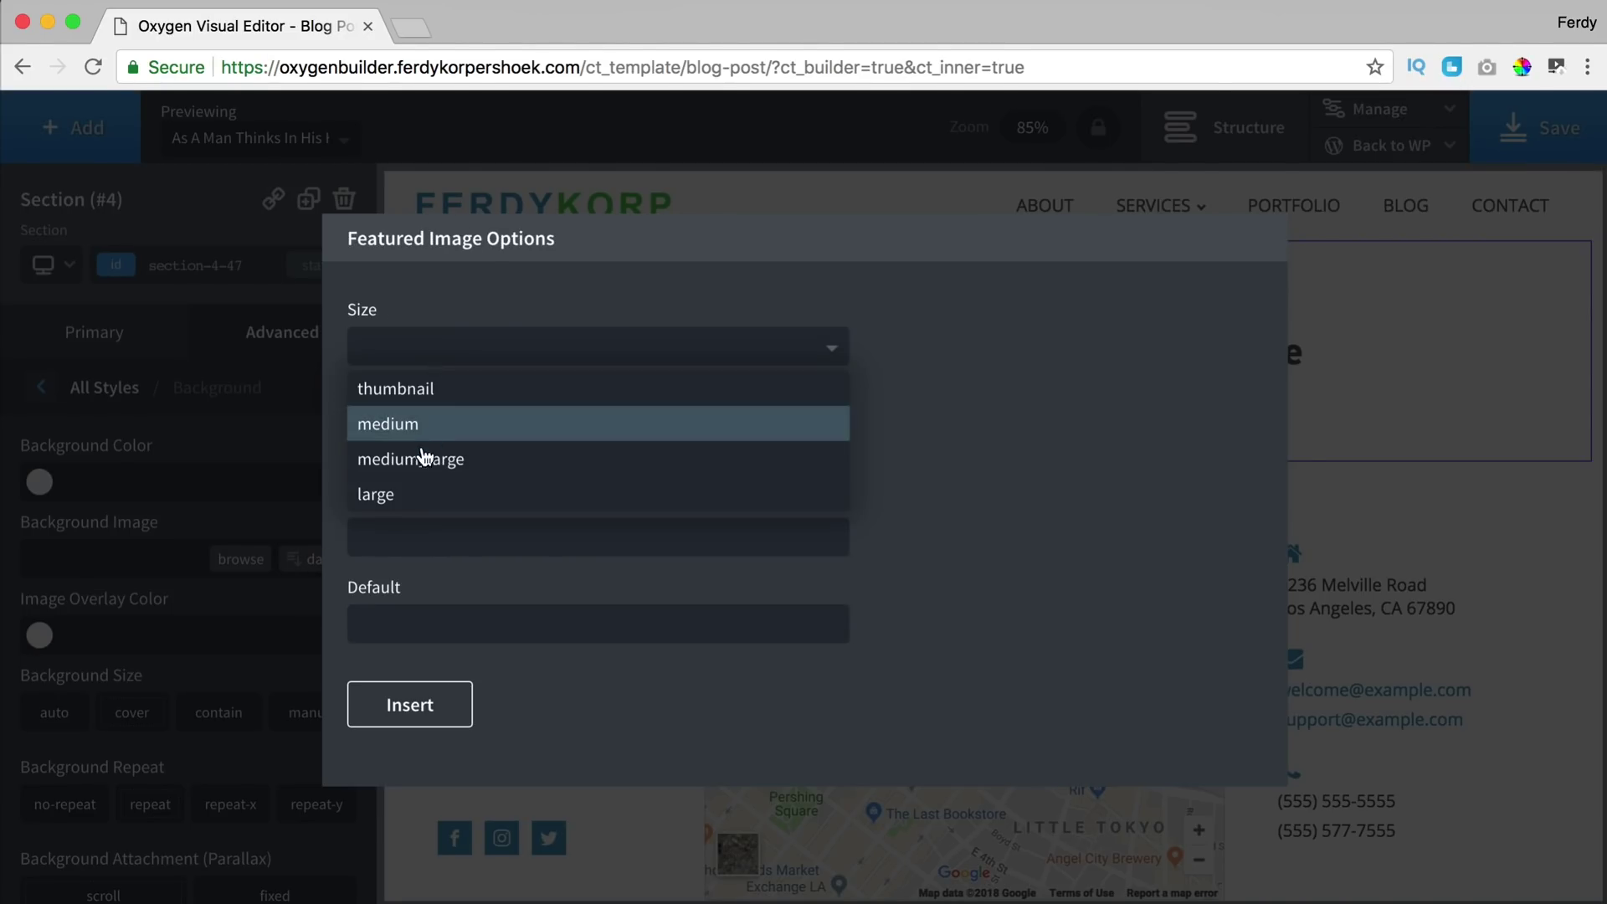
{"action": "left_click", "coordinate": [405, 495]}
{"action": "left_click", "coordinate": [409, 704]}
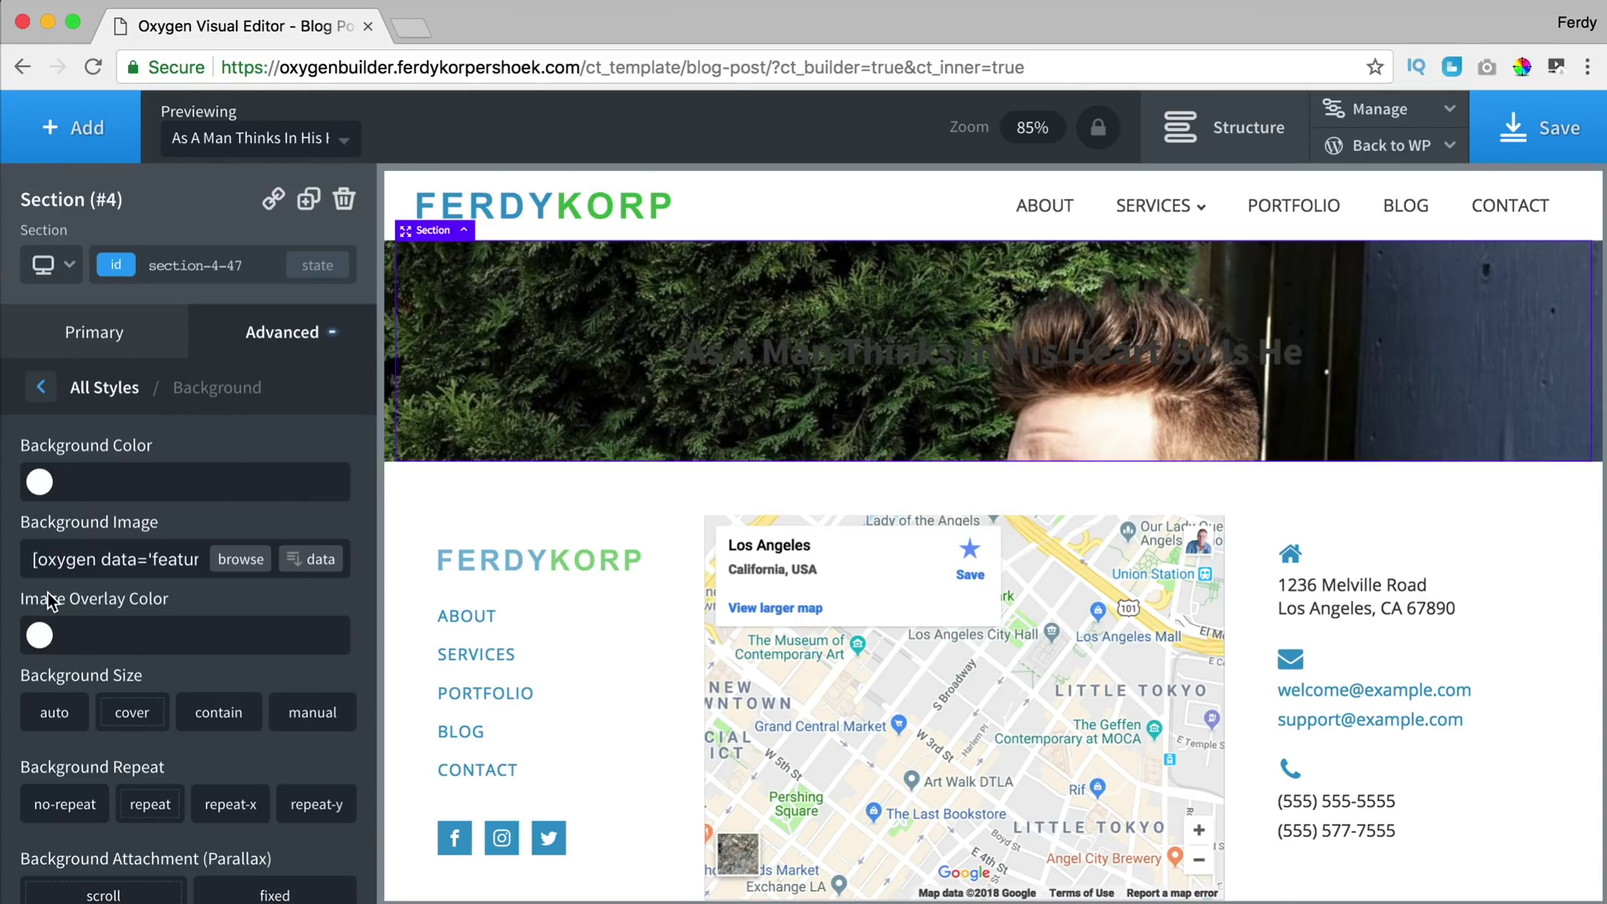
- Give the title section's background image a semi-transparent blue overlay of rgba(24,57,165,0.57)
{"action": "left_click", "coordinate": [40, 636]}
{"action": "scroll", "coordinate": [167, 711], "scroll_direction": "down", "scroll_amount": 2}
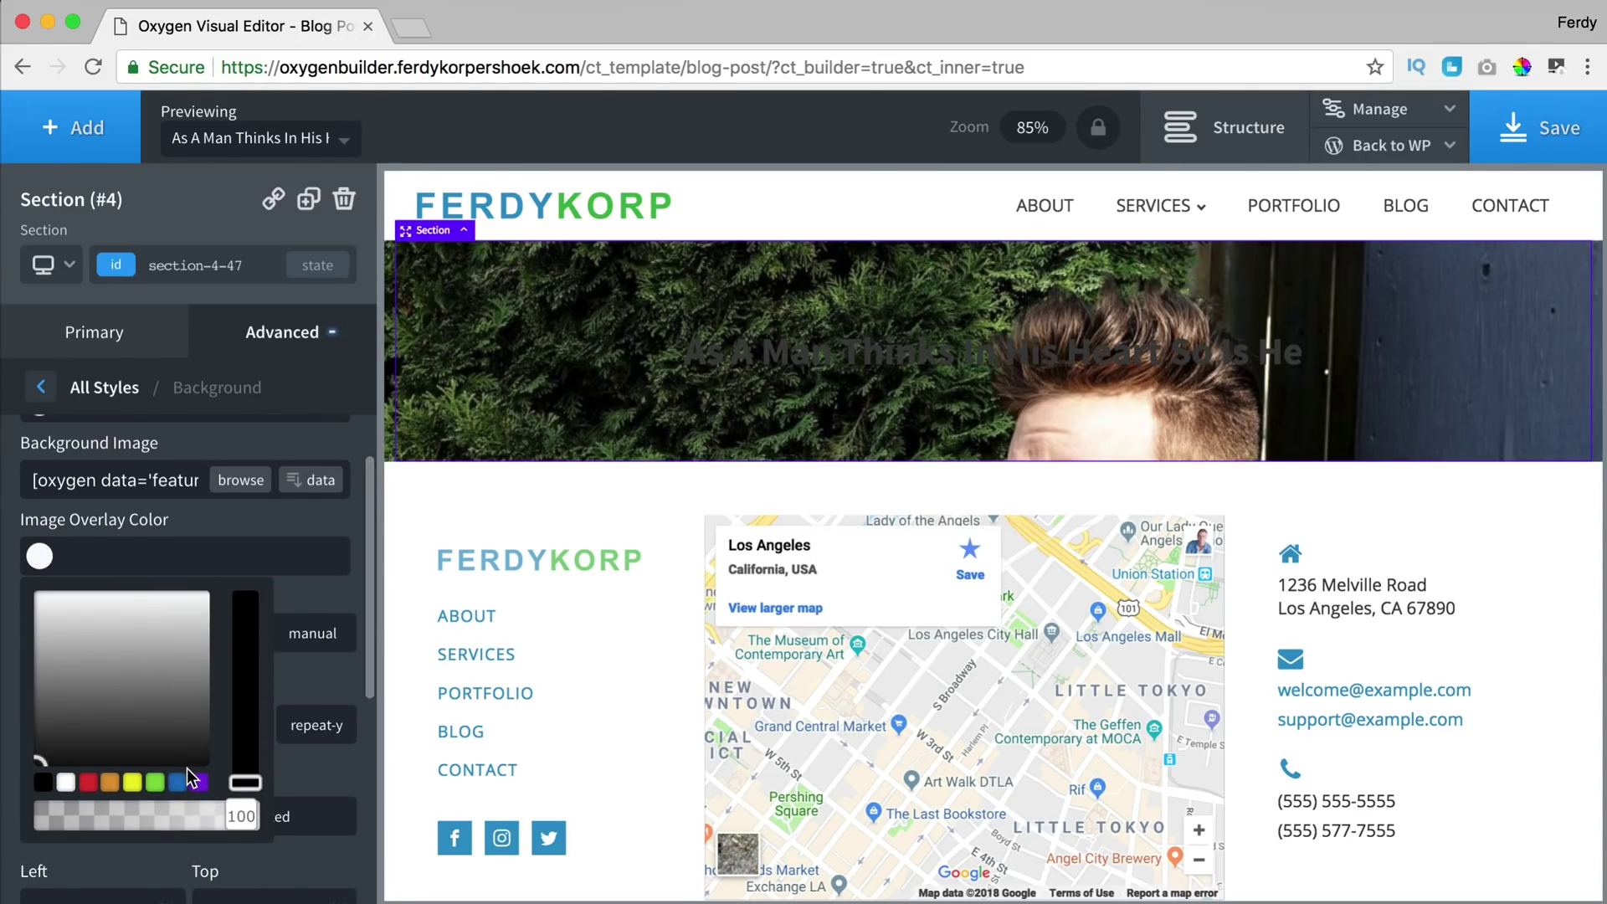
{"action": "left_click", "coordinate": [177, 781]}
{"action": "left_click", "coordinate": [148, 680]}
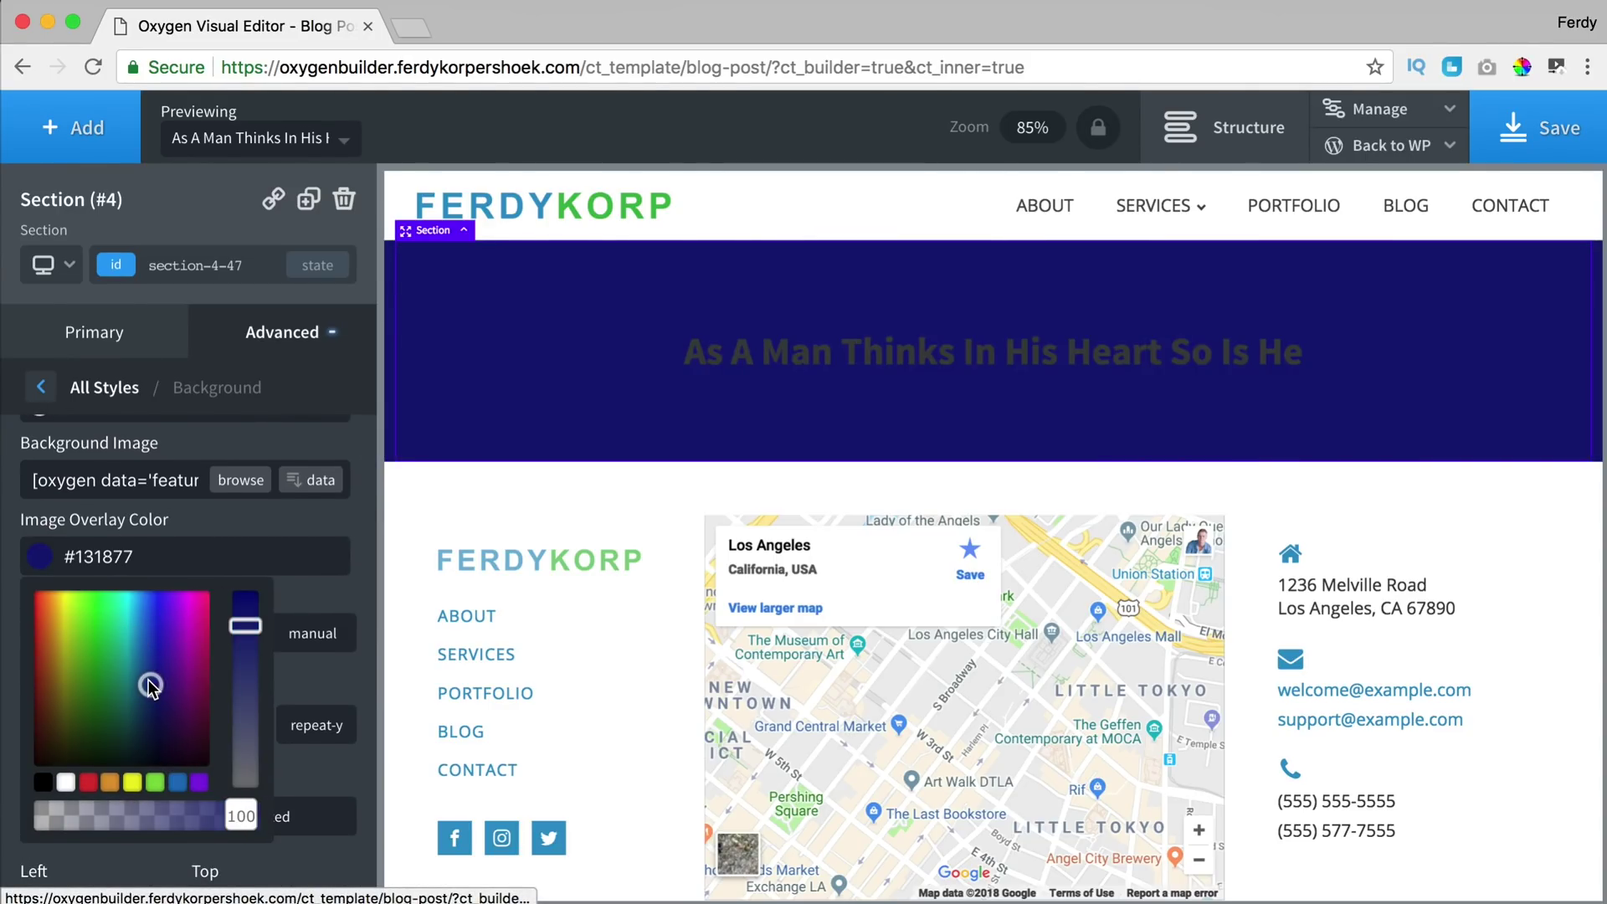
{"action": "left_click_drag", "start_coordinate": [152, 676], "coordinate": [146, 652]}
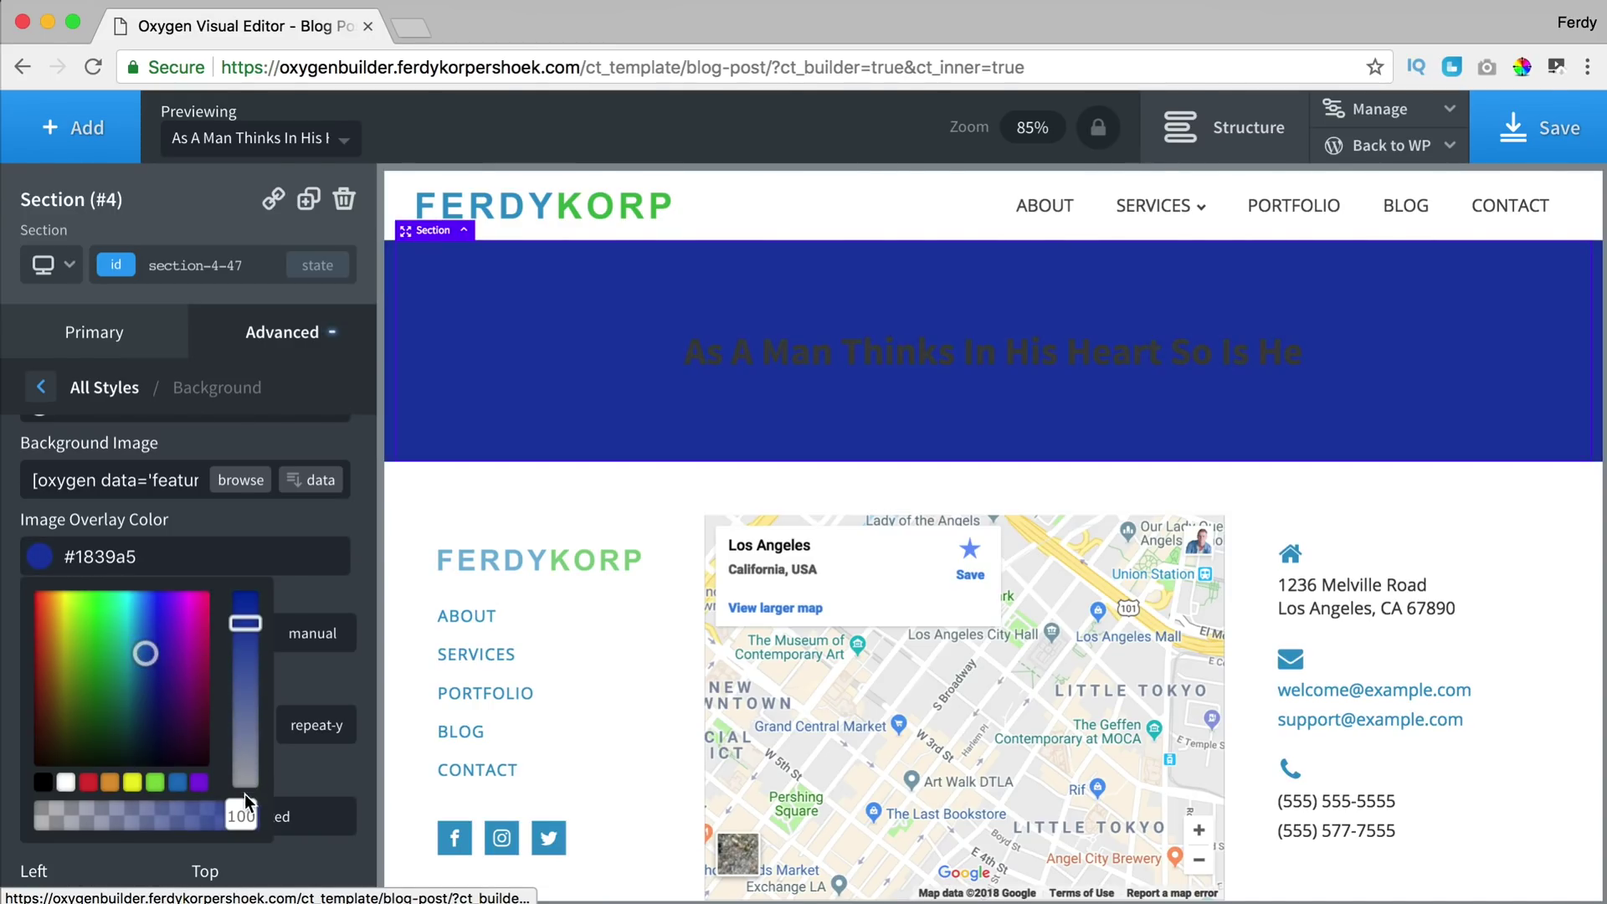
{"action": "left_click_drag", "start_coordinate": [240, 817], "coordinate": [158, 814]}
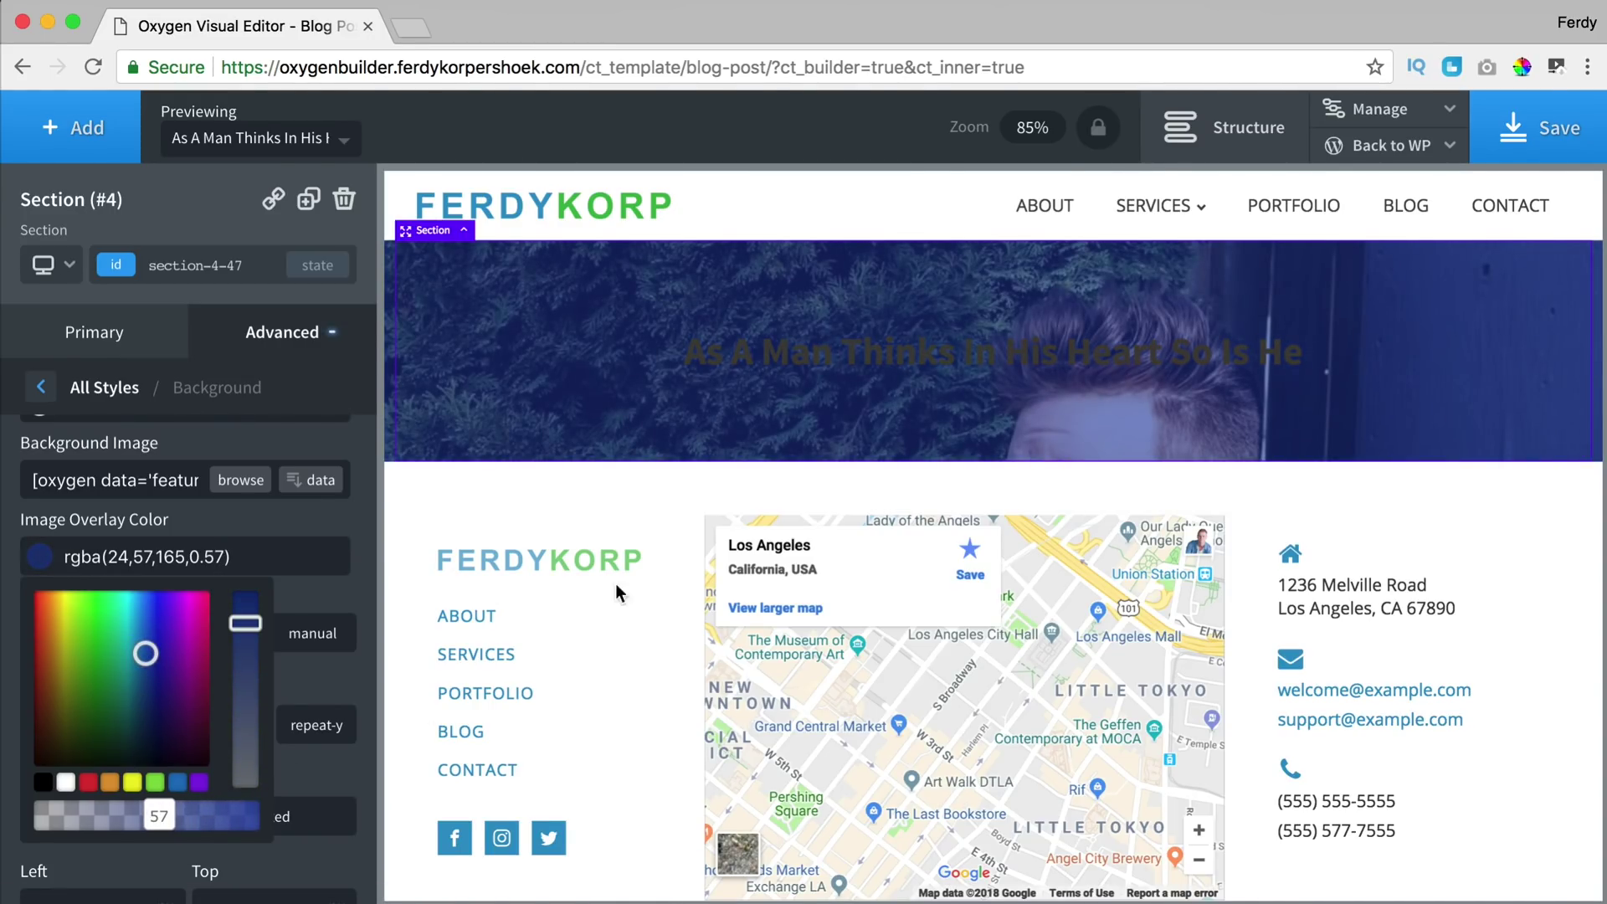
- Set the post title heading's text color to white (#ffffff)
{"action": "left_click", "coordinate": [794, 367]}
{"action": "left_click", "coordinate": [38, 519]}
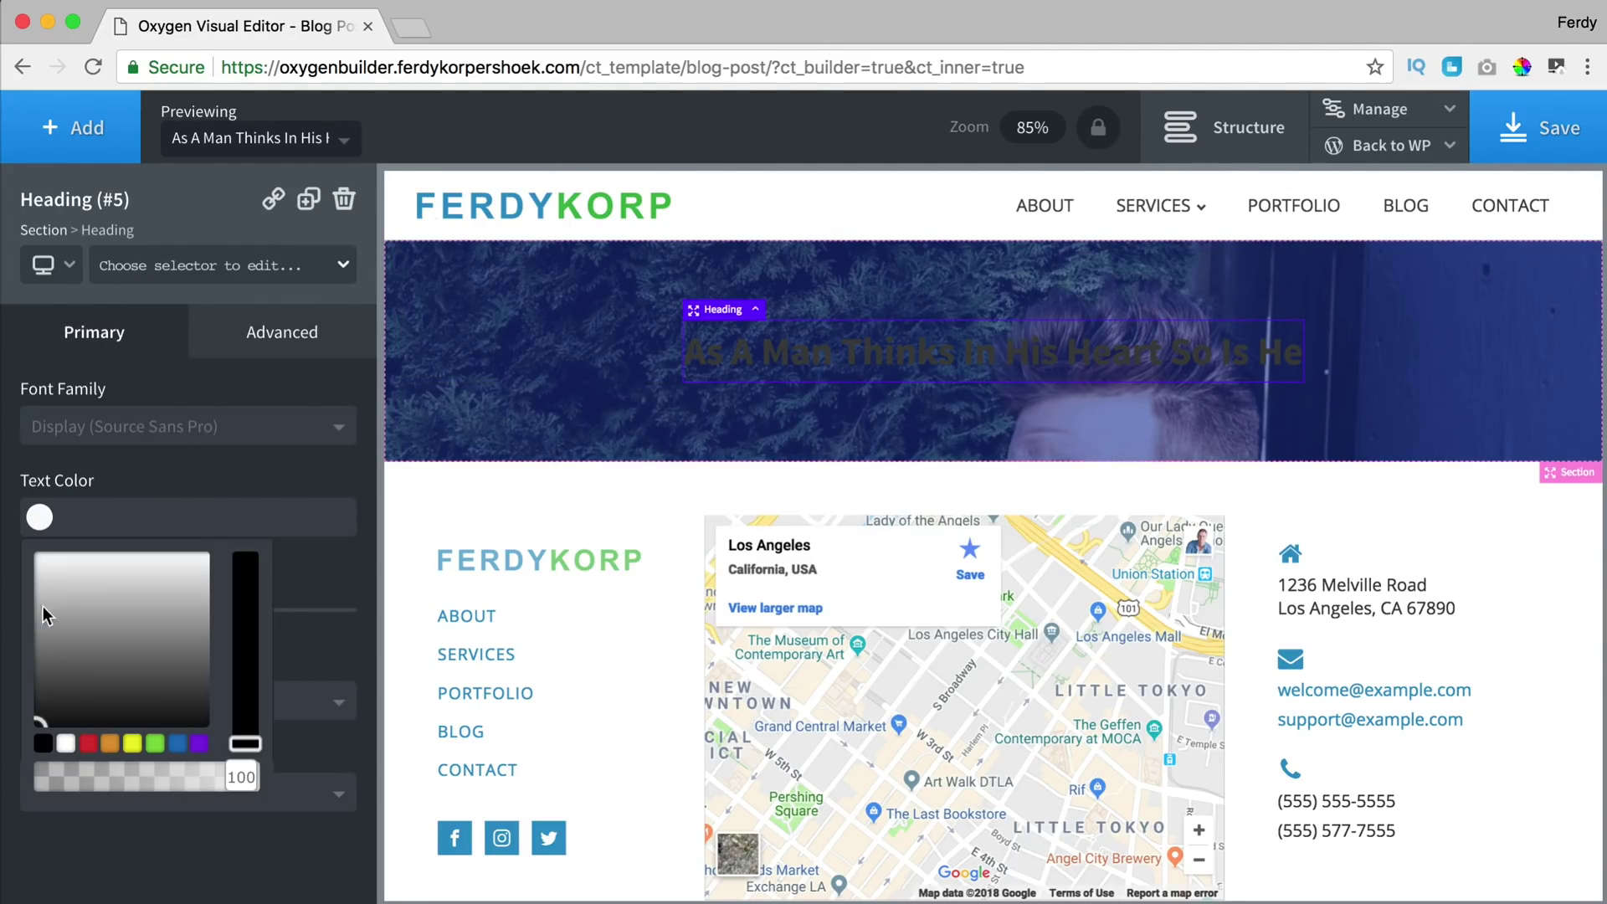
{"action": "left_click", "coordinate": [74, 744]}
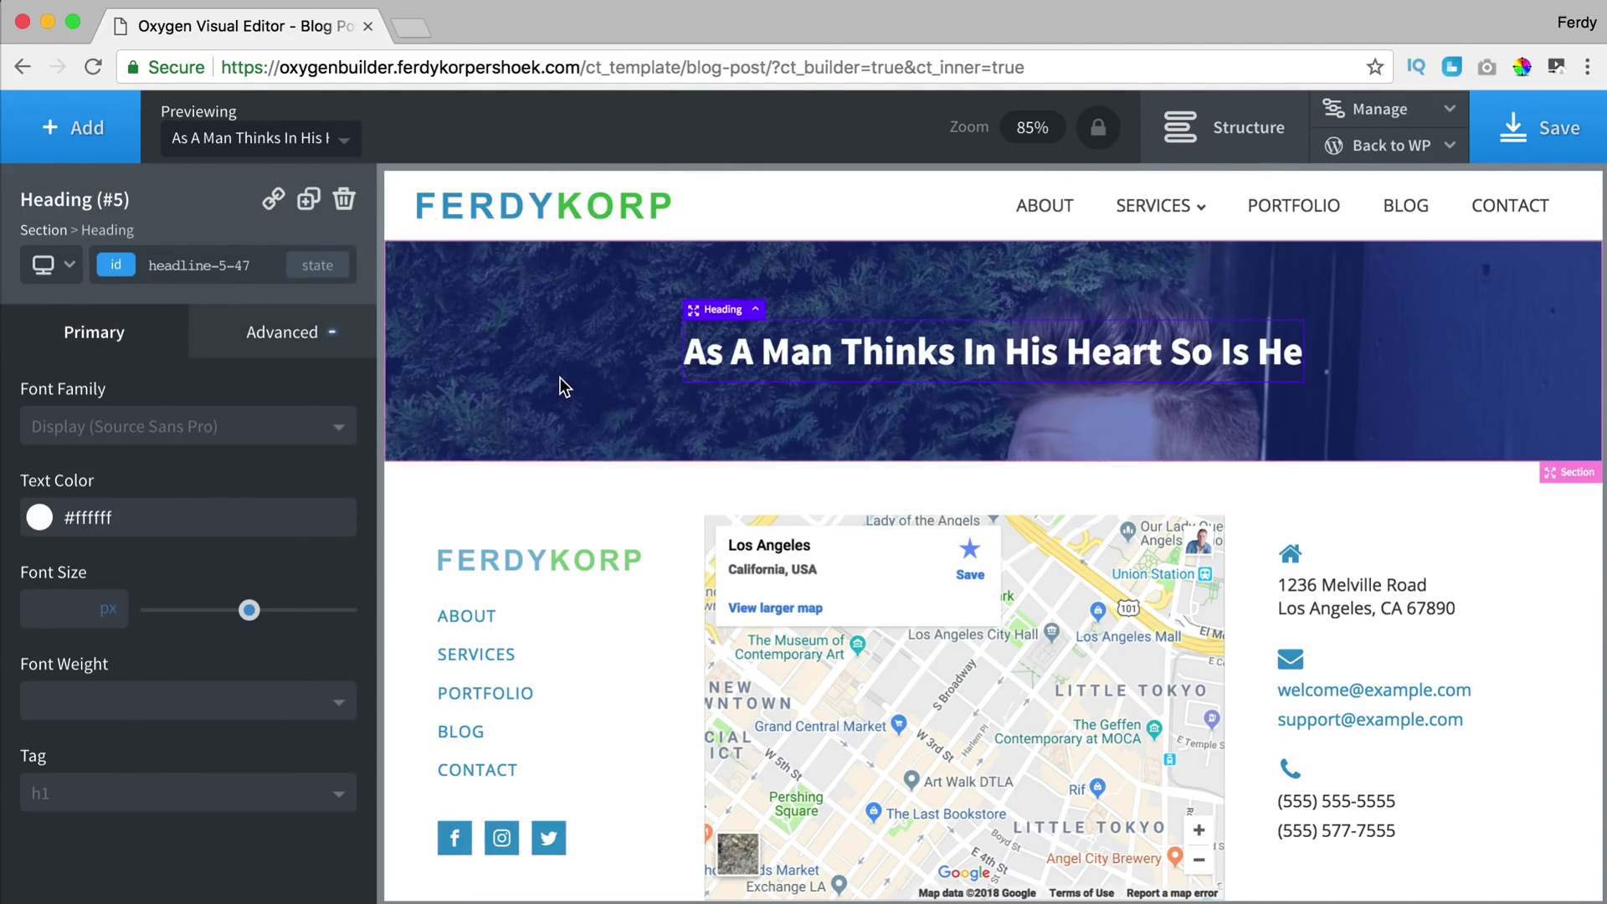
- Increase the title section's top and bottom padding so more of the background image shows
{"action": "left_click", "coordinate": [741, 432]}
{"action": "left_click_drag", "start_coordinate": [741, 431], "coordinate": [739, 478]}
{"action": "left_click_drag", "start_coordinate": [822, 252], "coordinate": [825, 352]}
- Add a text element below the post title heading and color it white (#ffffff)
{"action": "left_click", "coordinate": [837, 423]}
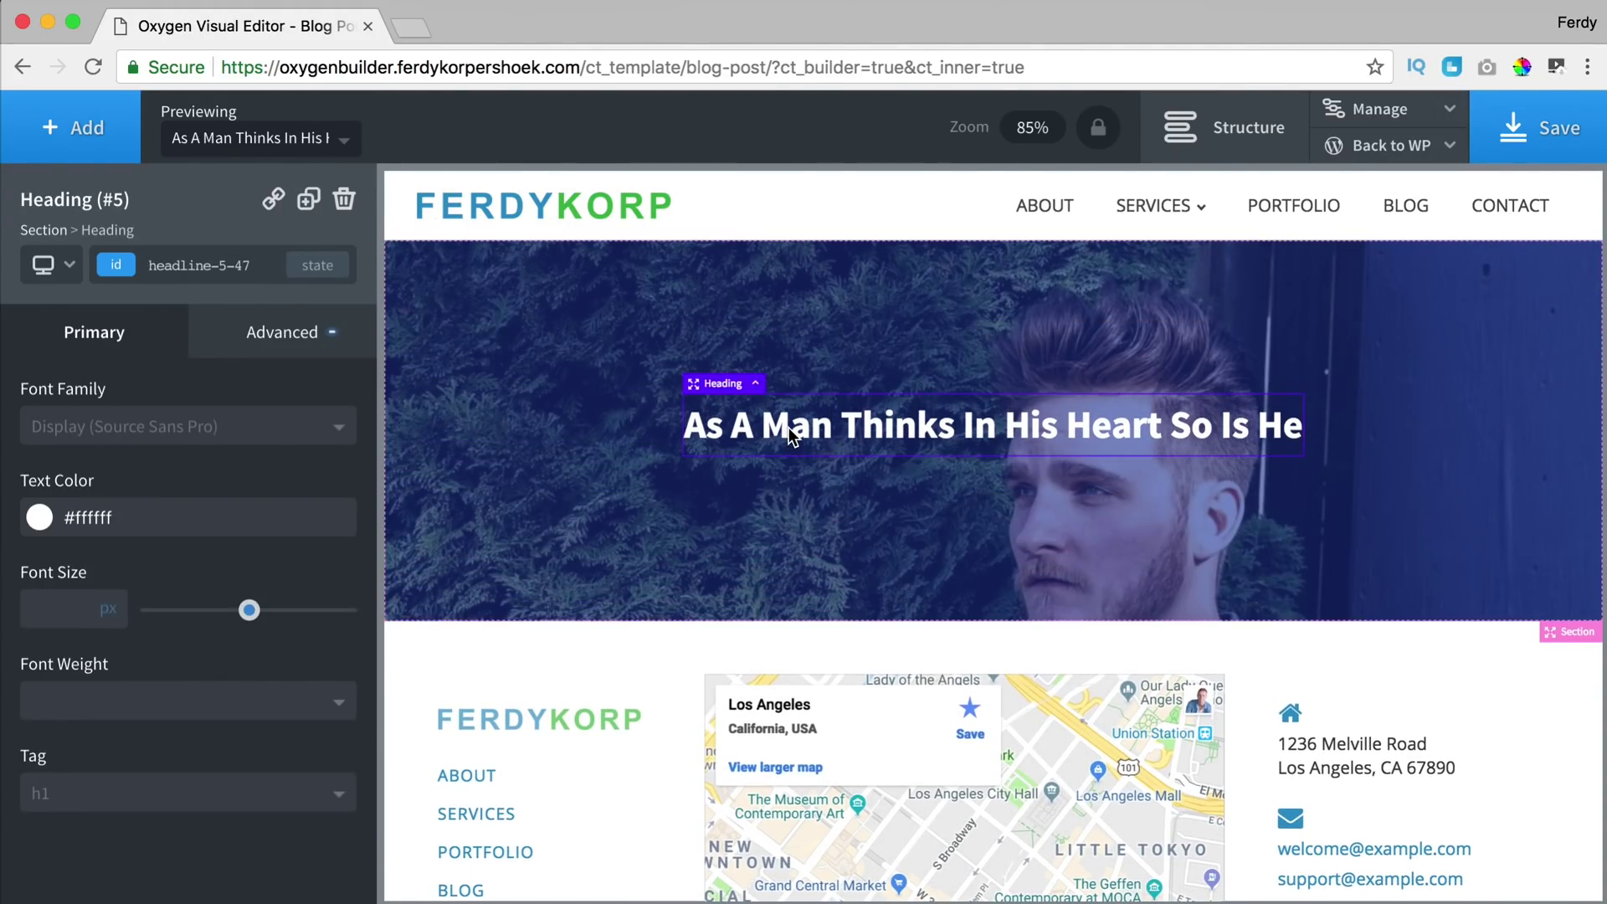
{"action": "left_click", "coordinate": [141, 158]}
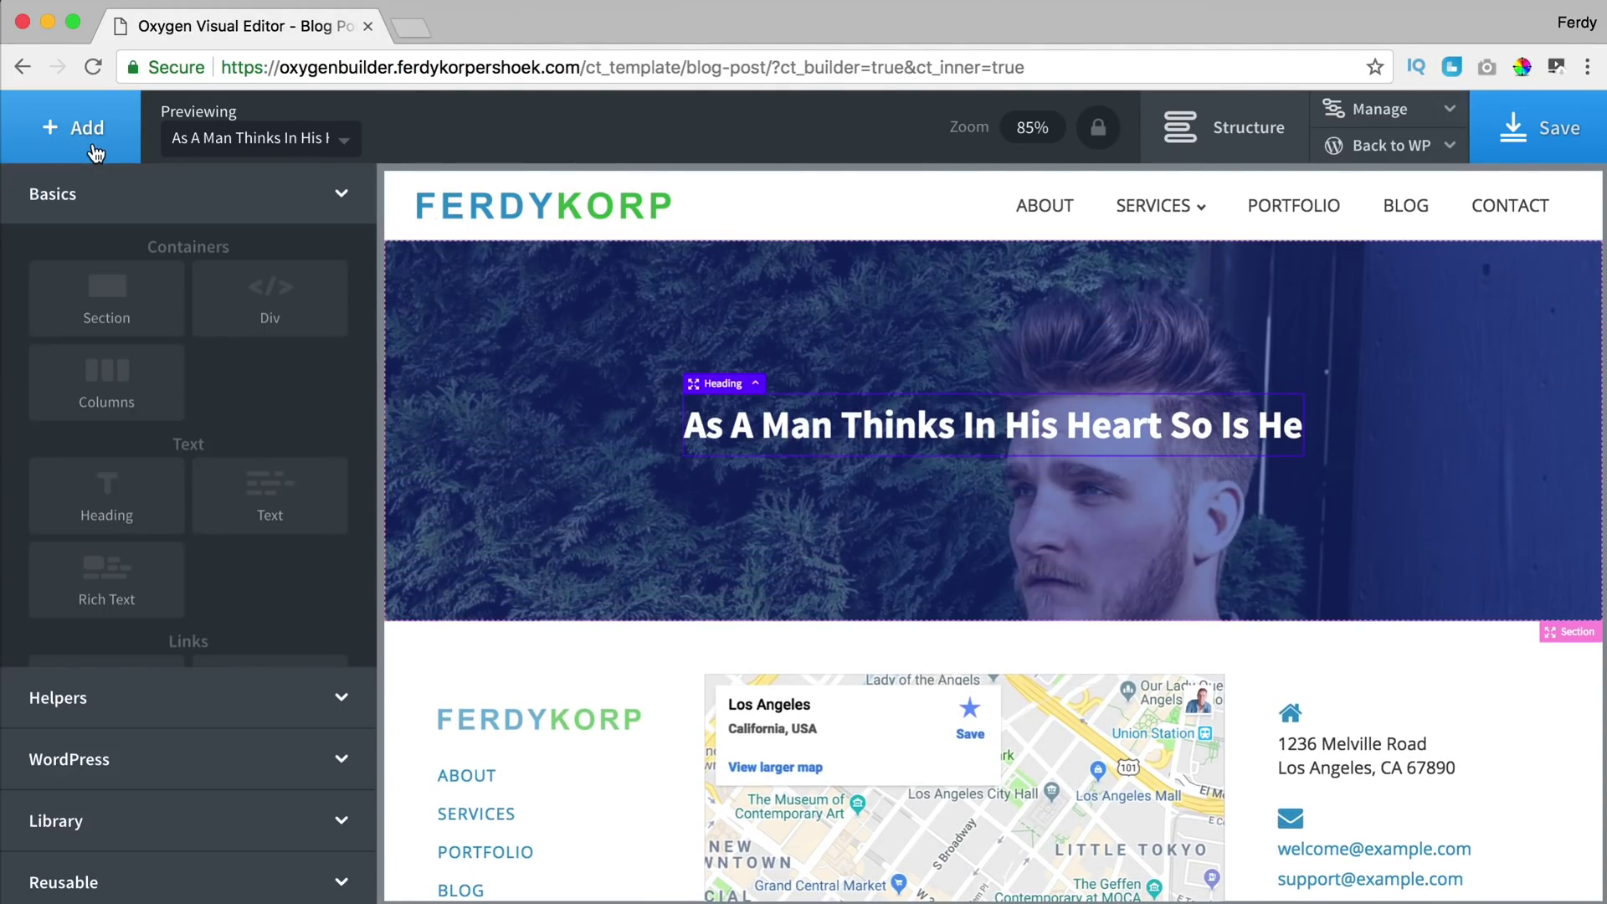
{"action": "left_click", "coordinate": [278, 495]}
{"action": "double_click", "coordinate": [939, 468]}
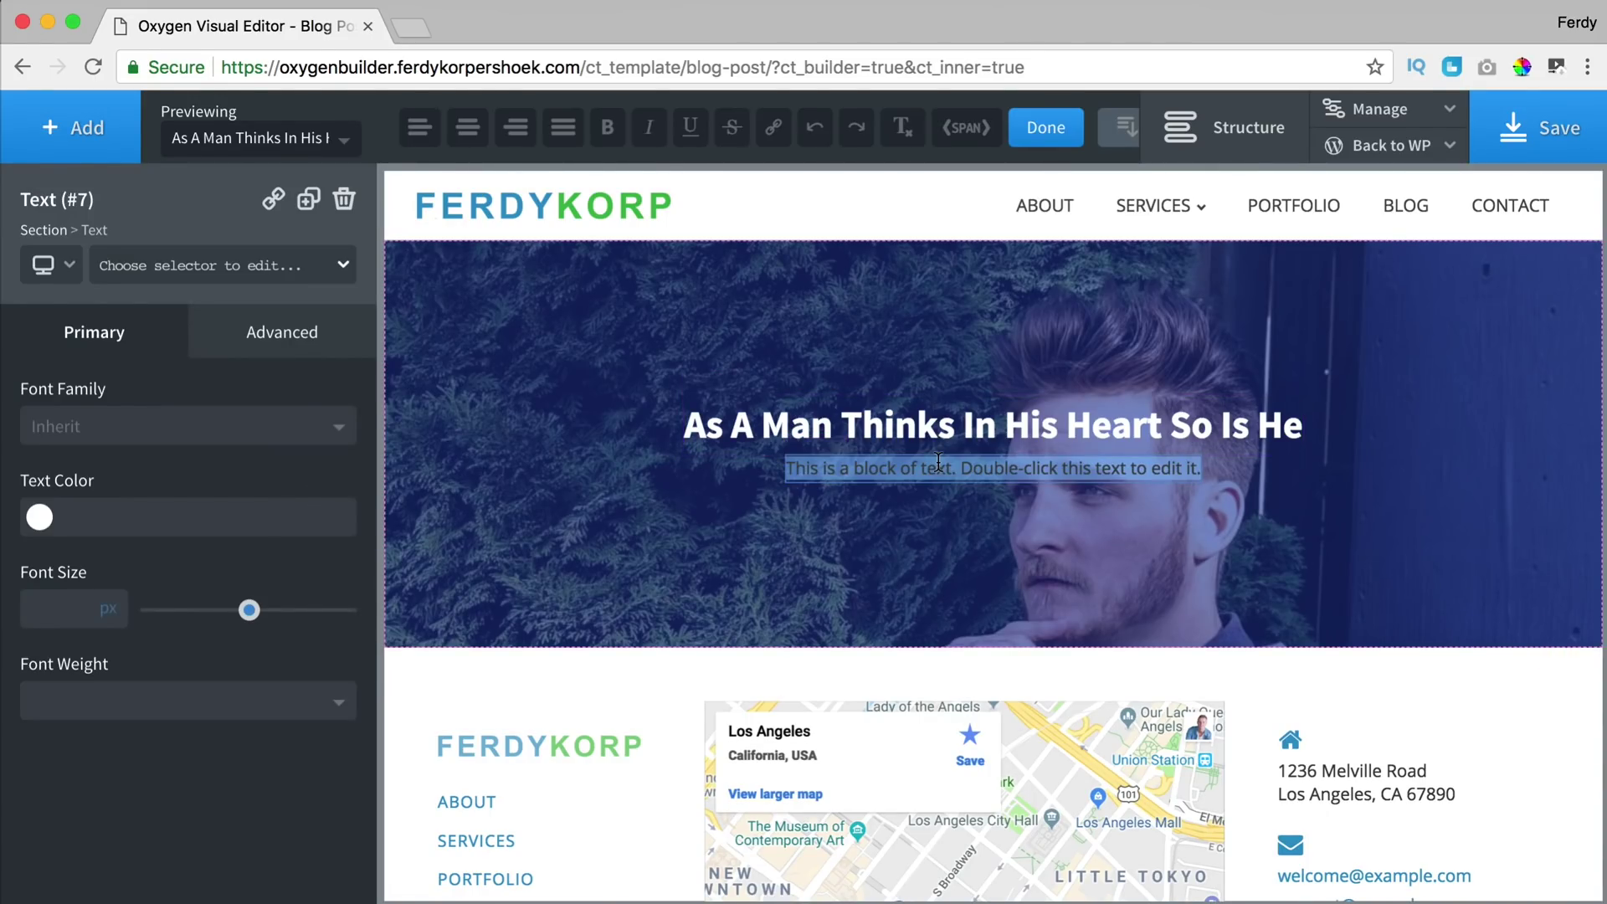
{"action": "left_click", "coordinate": [40, 518]}
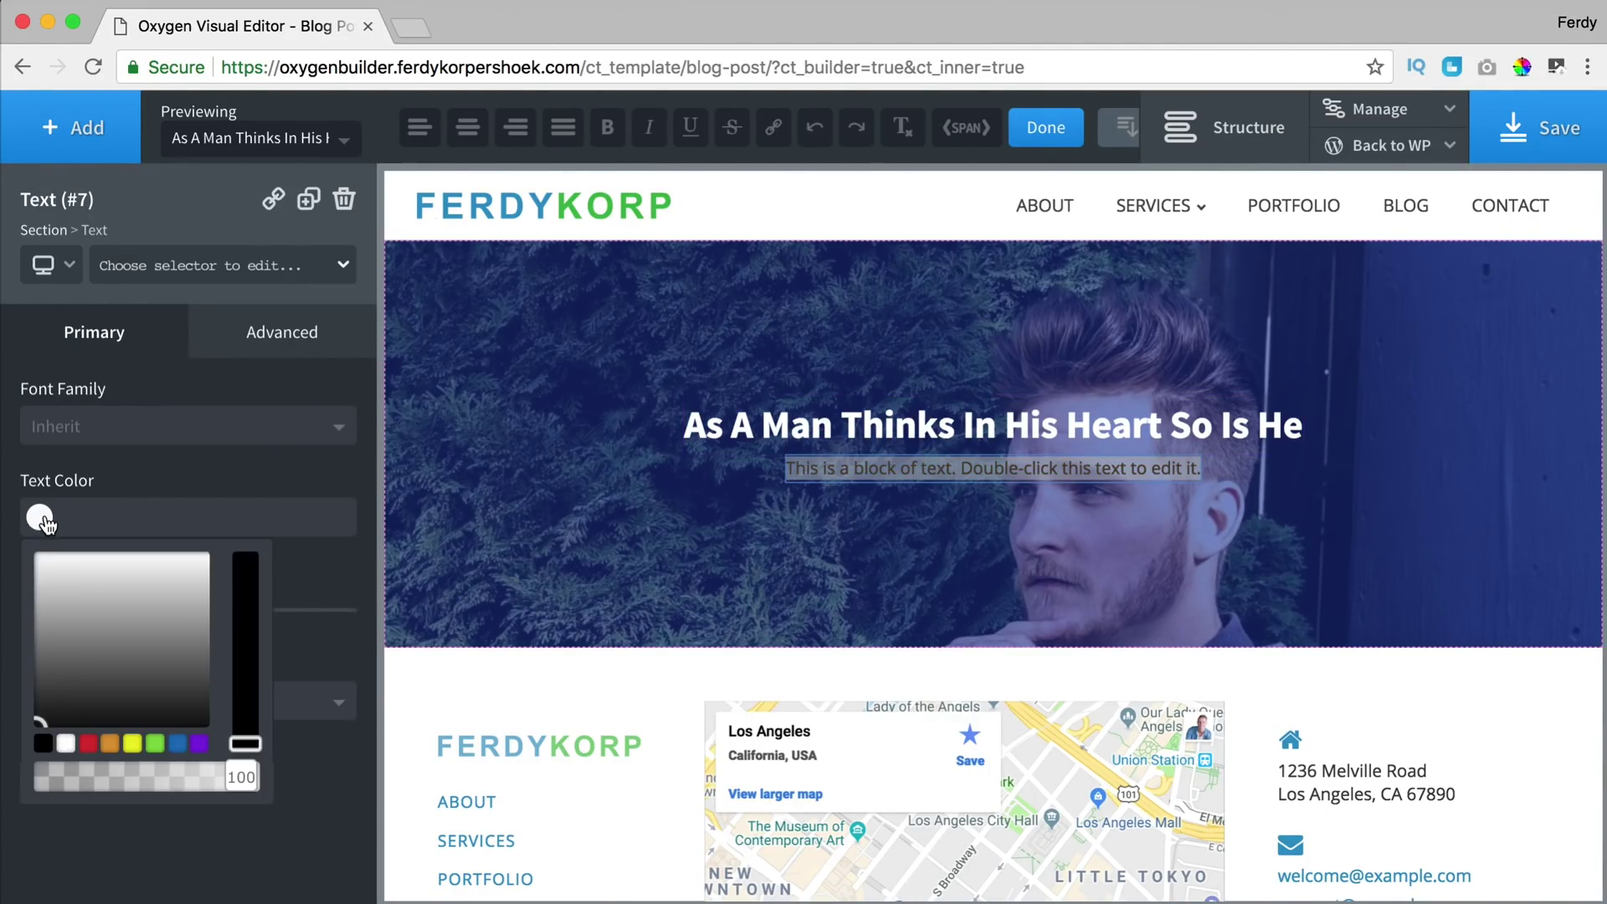
{"action": "left_click", "coordinate": [62, 744]}
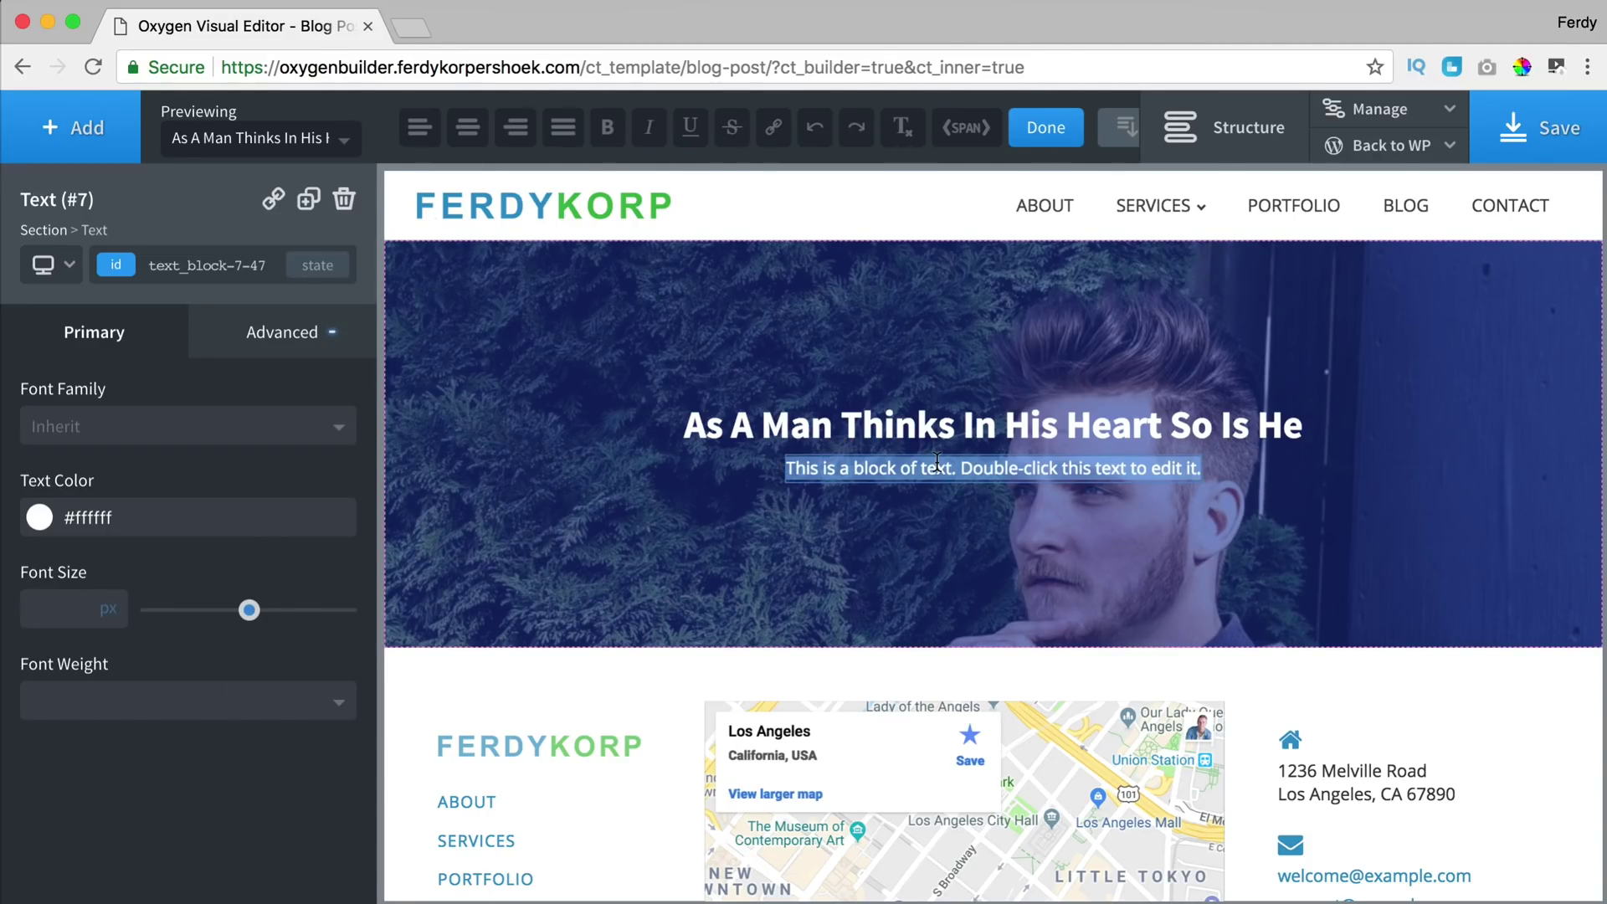
- Replace the new text element's placeholder with the dynamic post date, leaving the date format empty
{"action": "key", "text": "BackSpace"}
{"action": "left_click", "coordinate": [1122, 127]}
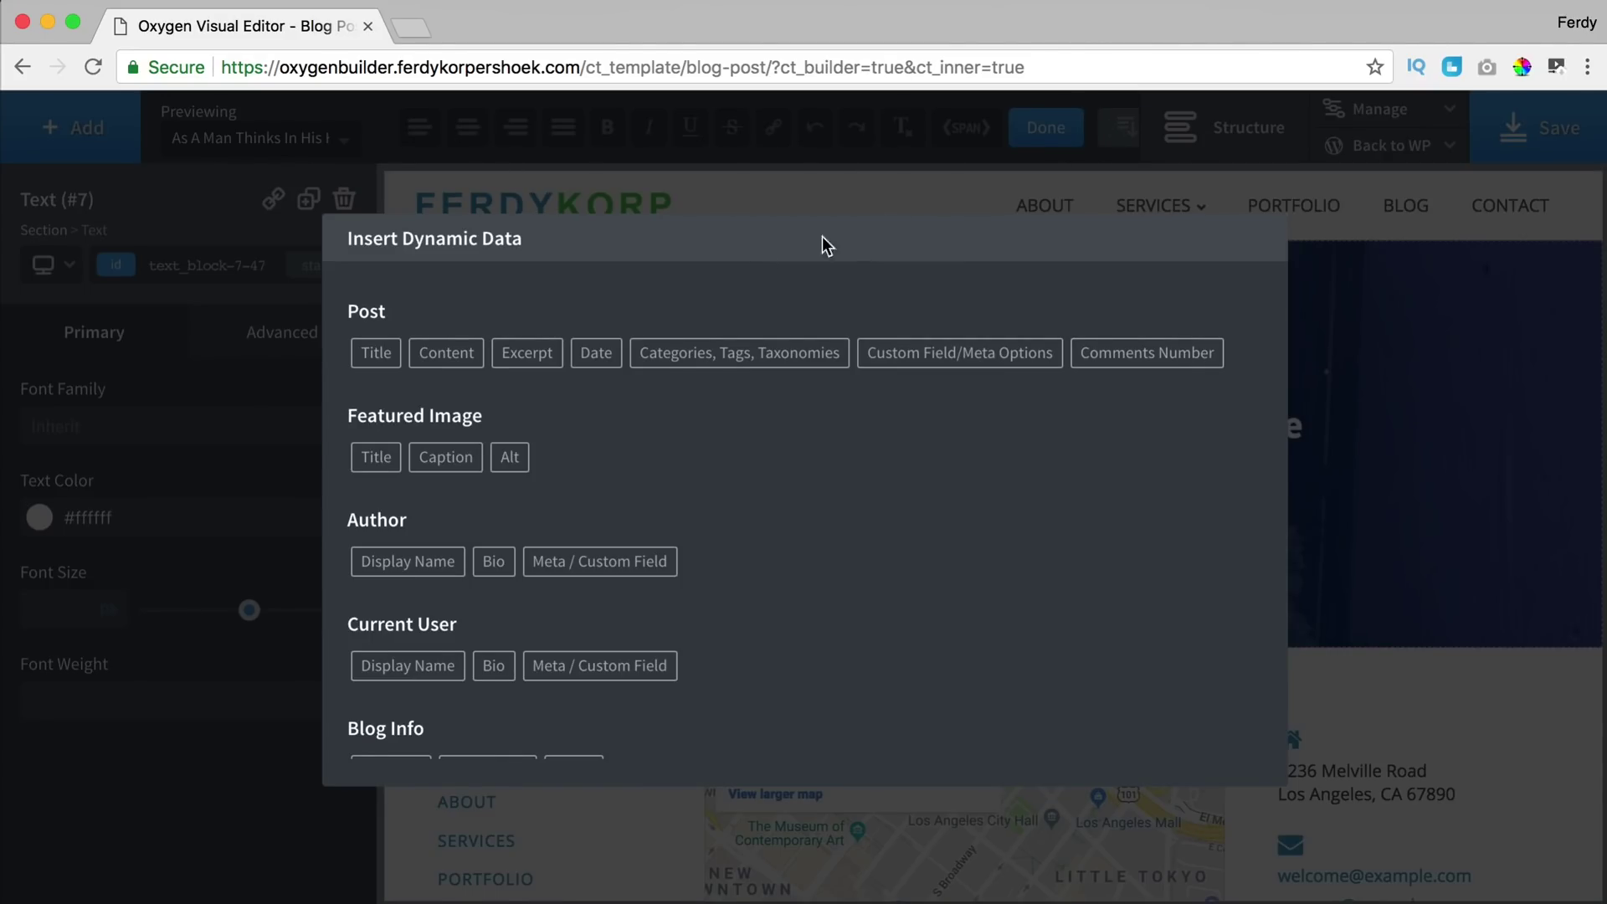
{"action": "left_click", "coordinate": [595, 353]}
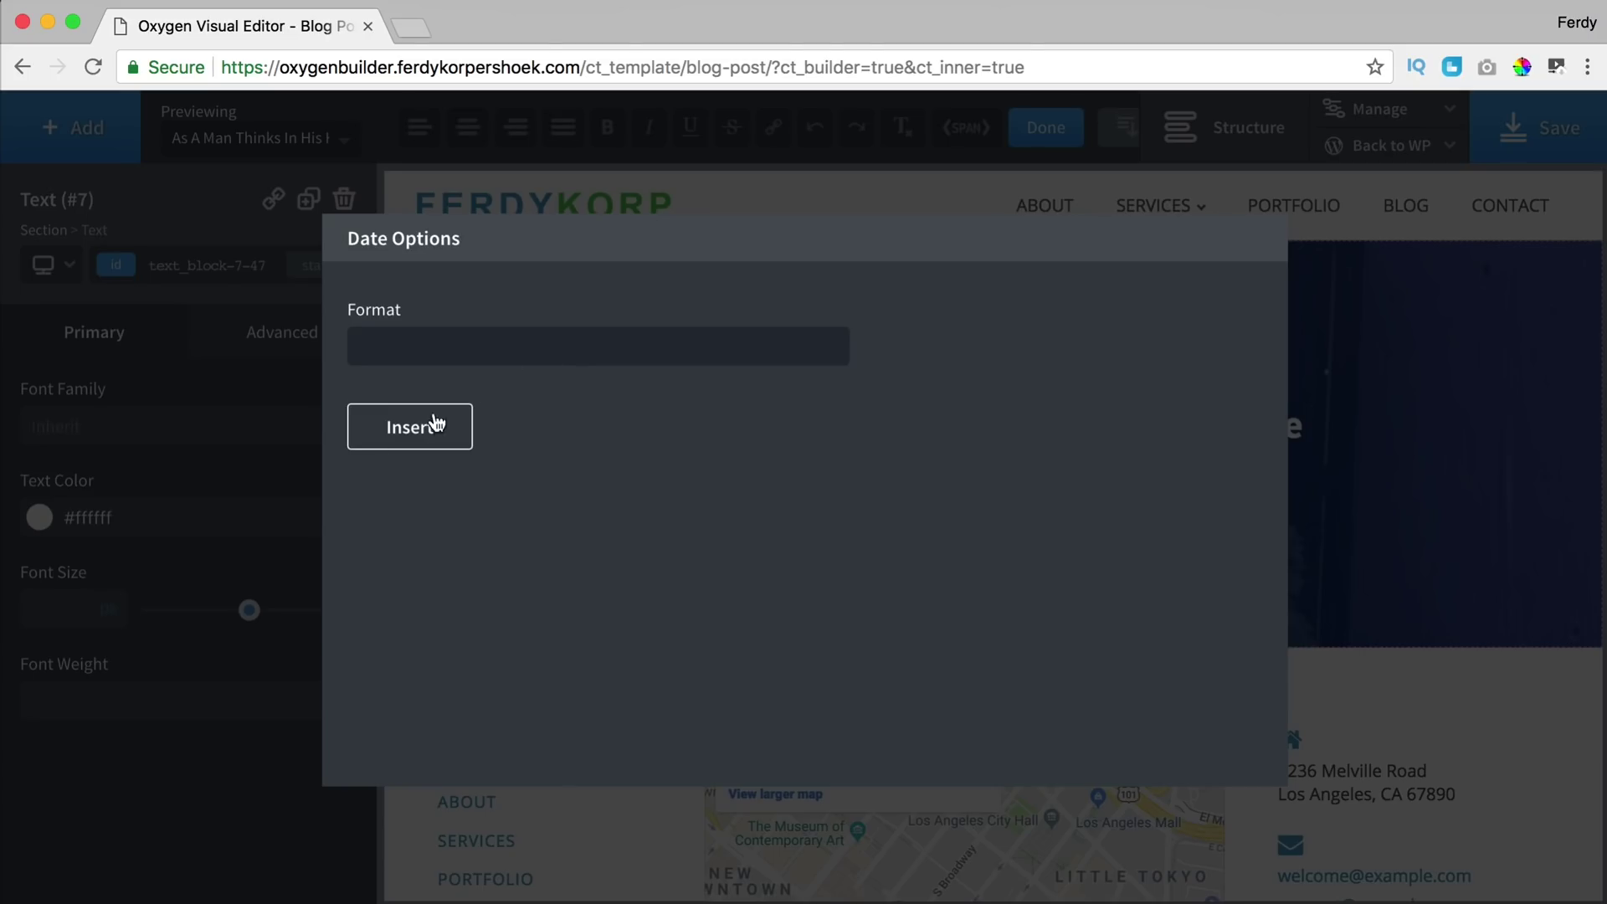
{"action": "left_click", "coordinate": [402, 441]}
{"action": "left_click", "coordinate": [662, 508]}
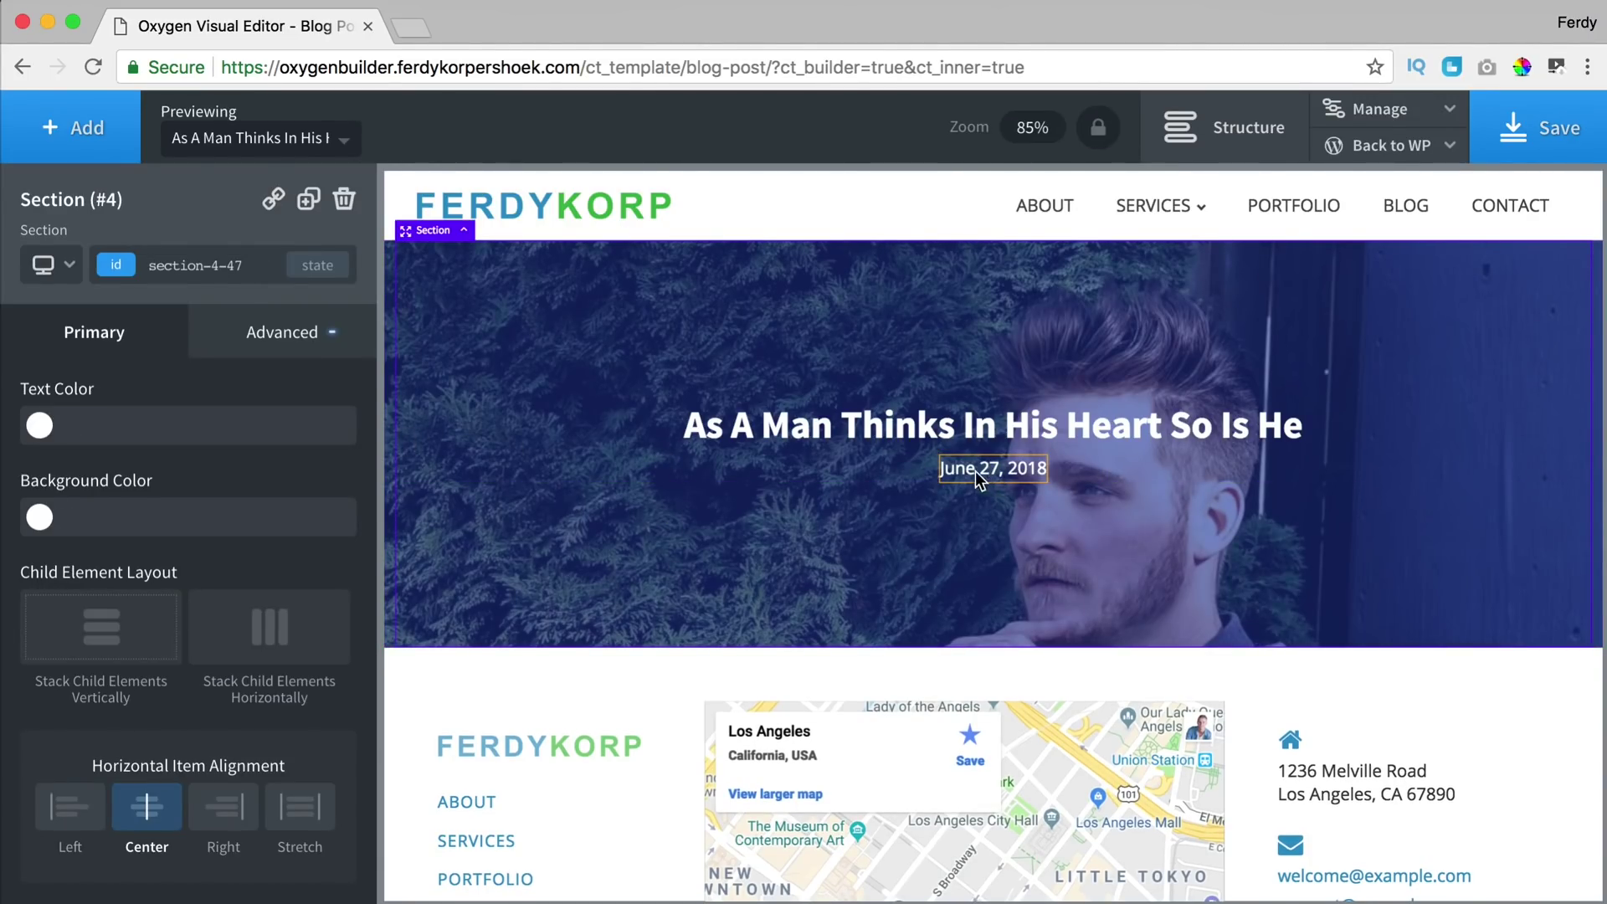
- Preview the template with the post Create a Multilingual Website Using WeGlot, then return to As A Man Thinks In His Heart So Is He
{"action": "left_click", "coordinate": [285, 140]}
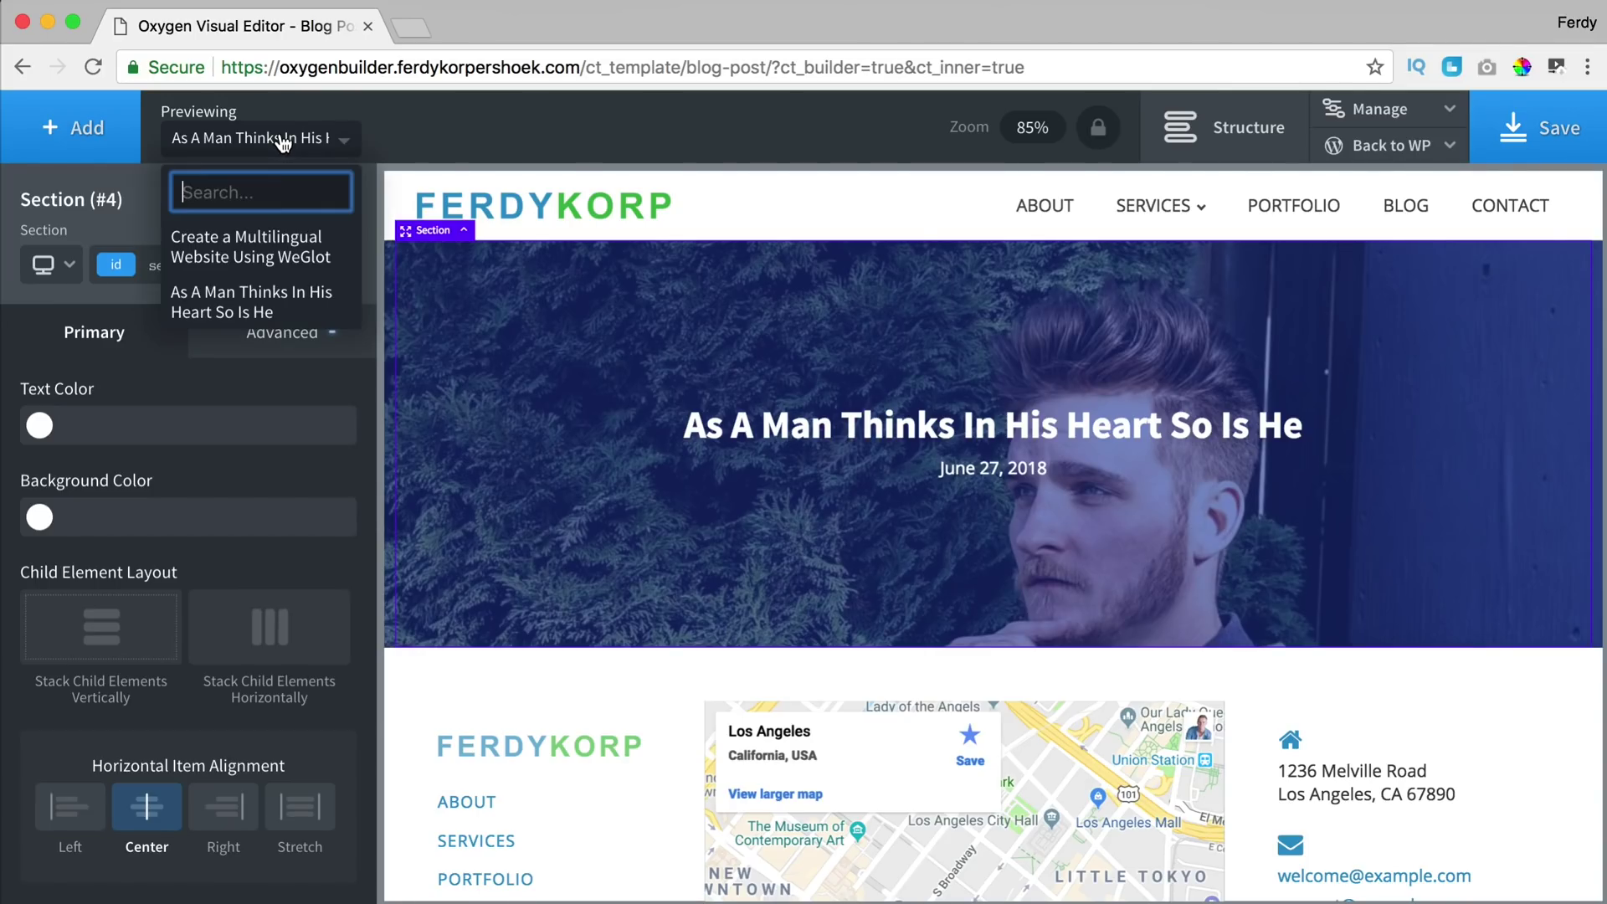
{"action": "left_click", "coordinate": [243, 254]}
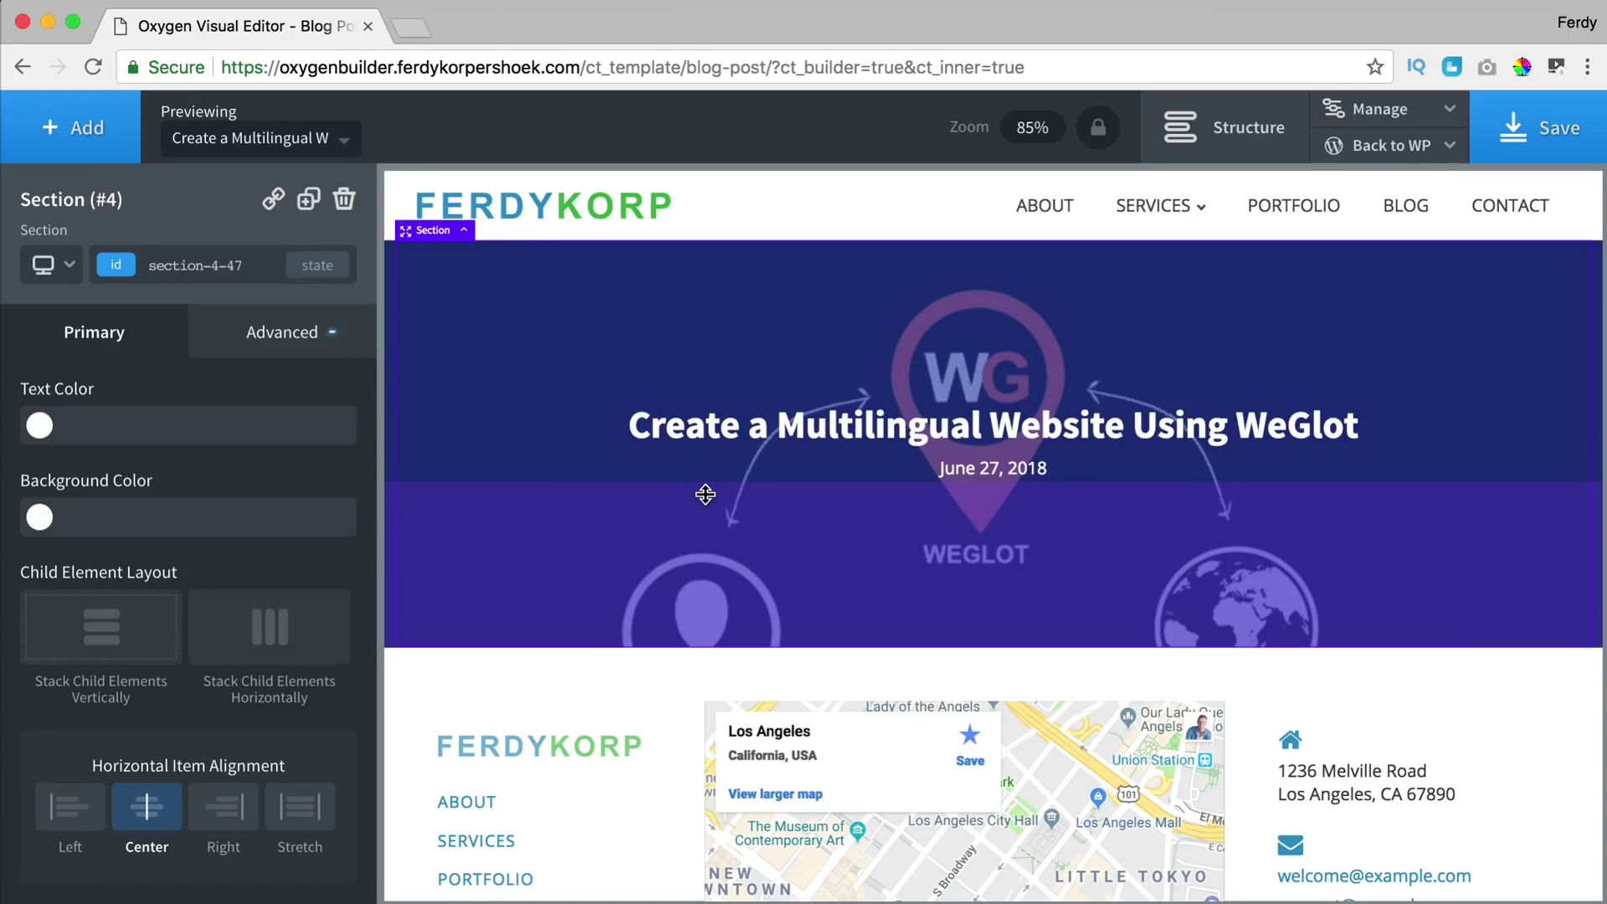
{"action": "left_click", "coordinate": [310, 156]}
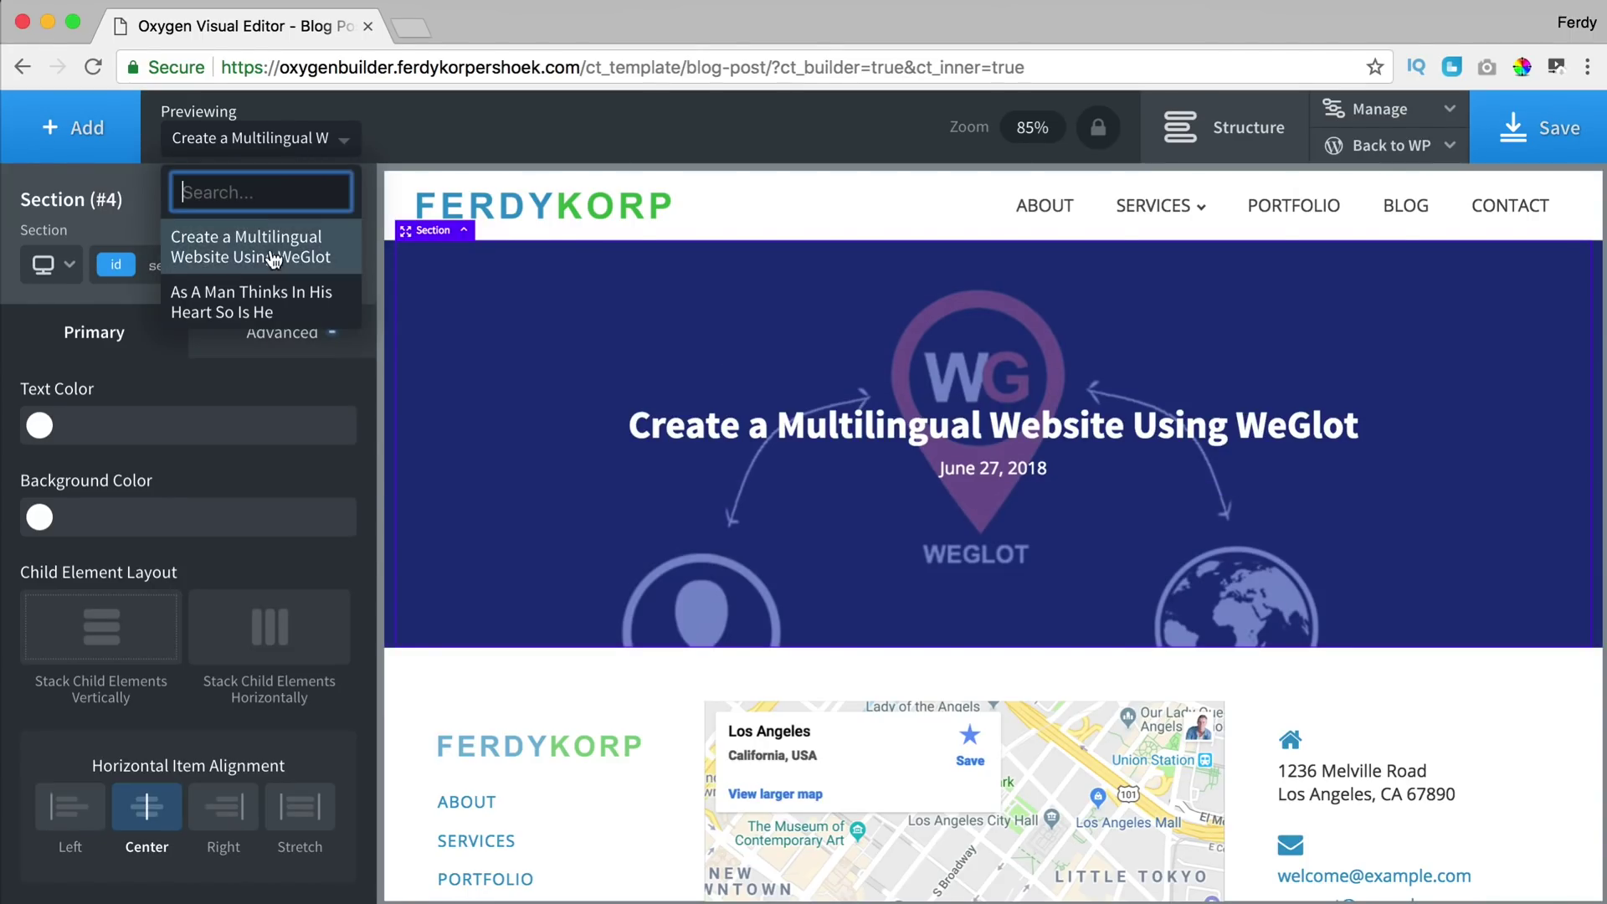
{"action": "left_click", "coordinate": [248, 301]}
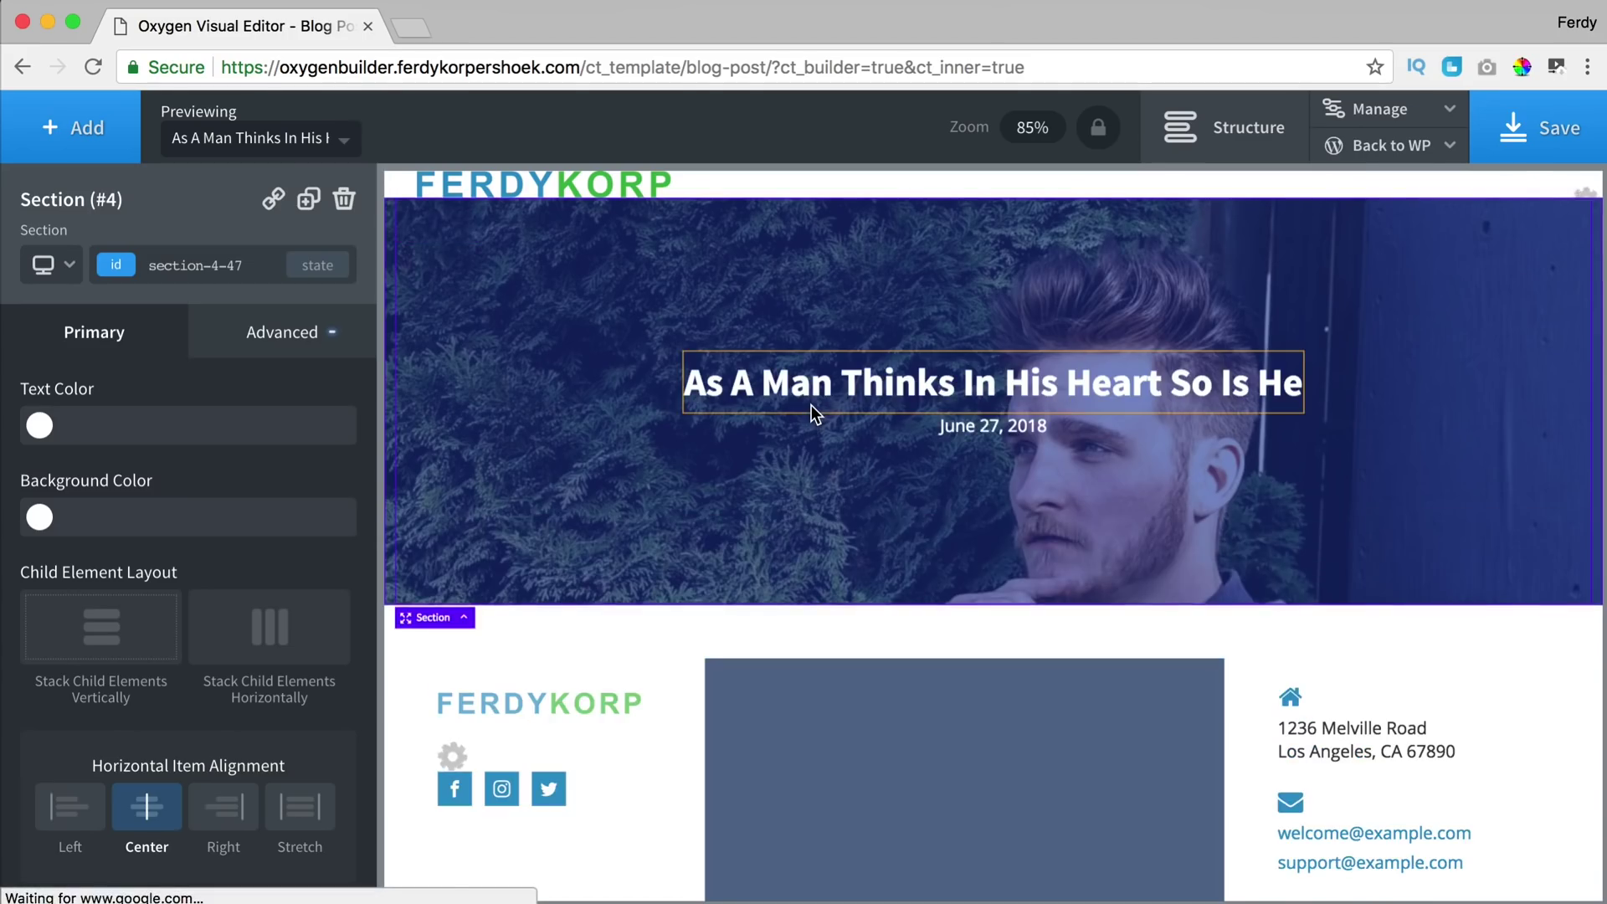
- Put "Posted on" before the dynamic date, add "by" and the author's dynamic display name after it, and set the text's font size to 23 px
{"action": "double_click", "coordinate": [966, 470]}
{"action": "type", "text": "Posted on [oxygen data='date"}
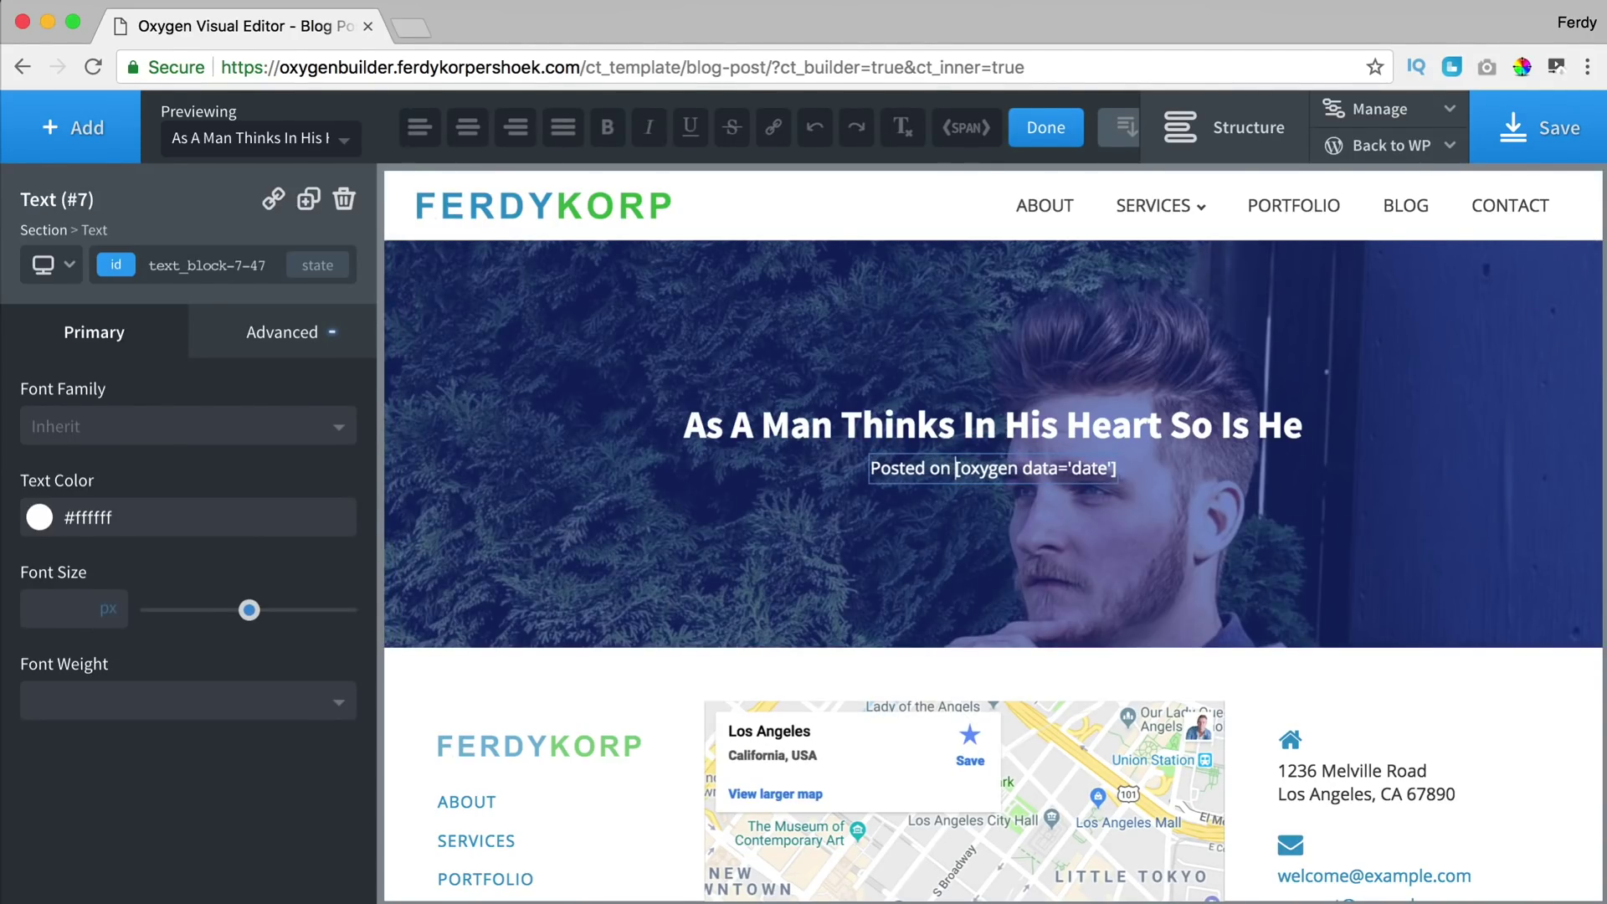
{"action": "left_click", "coordinate": [1121, 469]}
{"action": "type", "text": "by"}
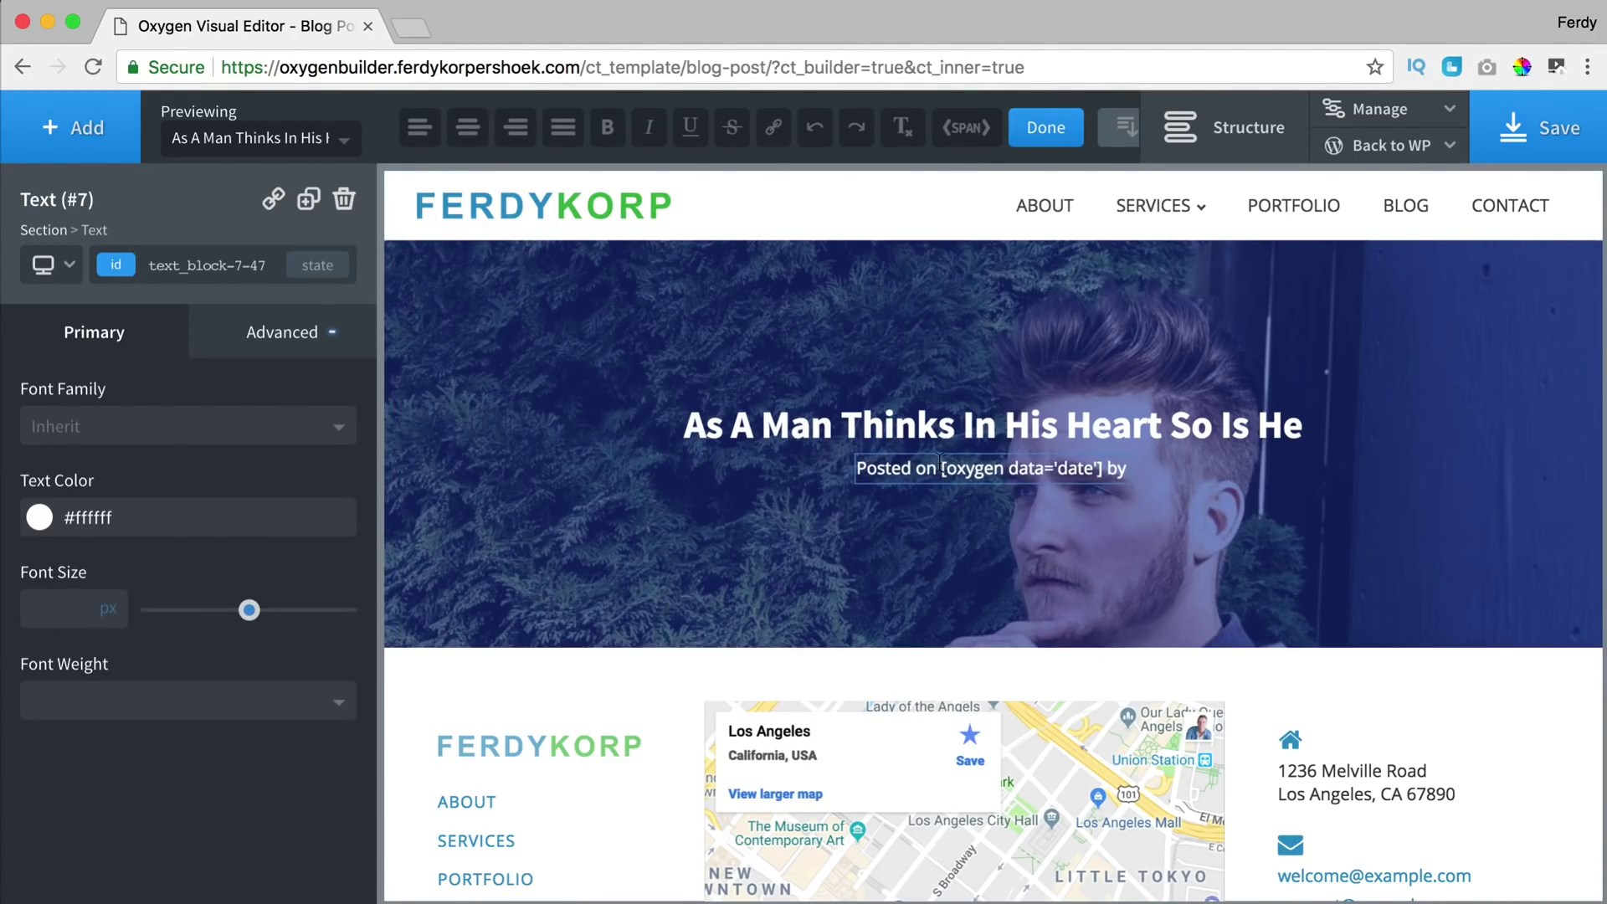
{"action": "left_click", "coordinate": [1120, 128]}
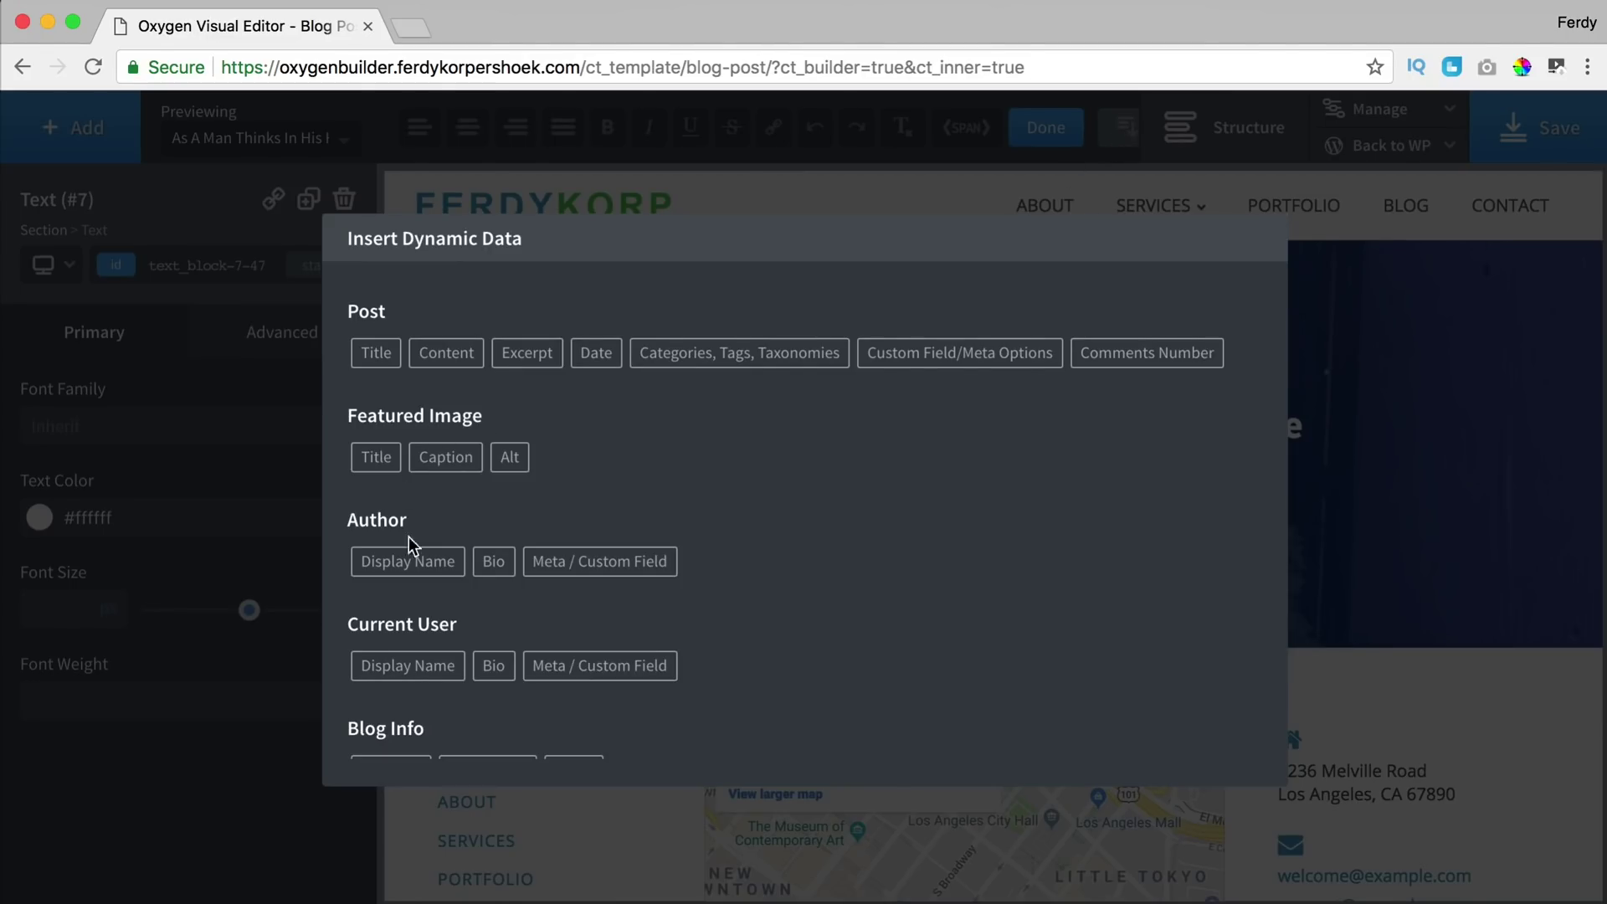
{"action": "left_click", "coordinate": [410, 562]}
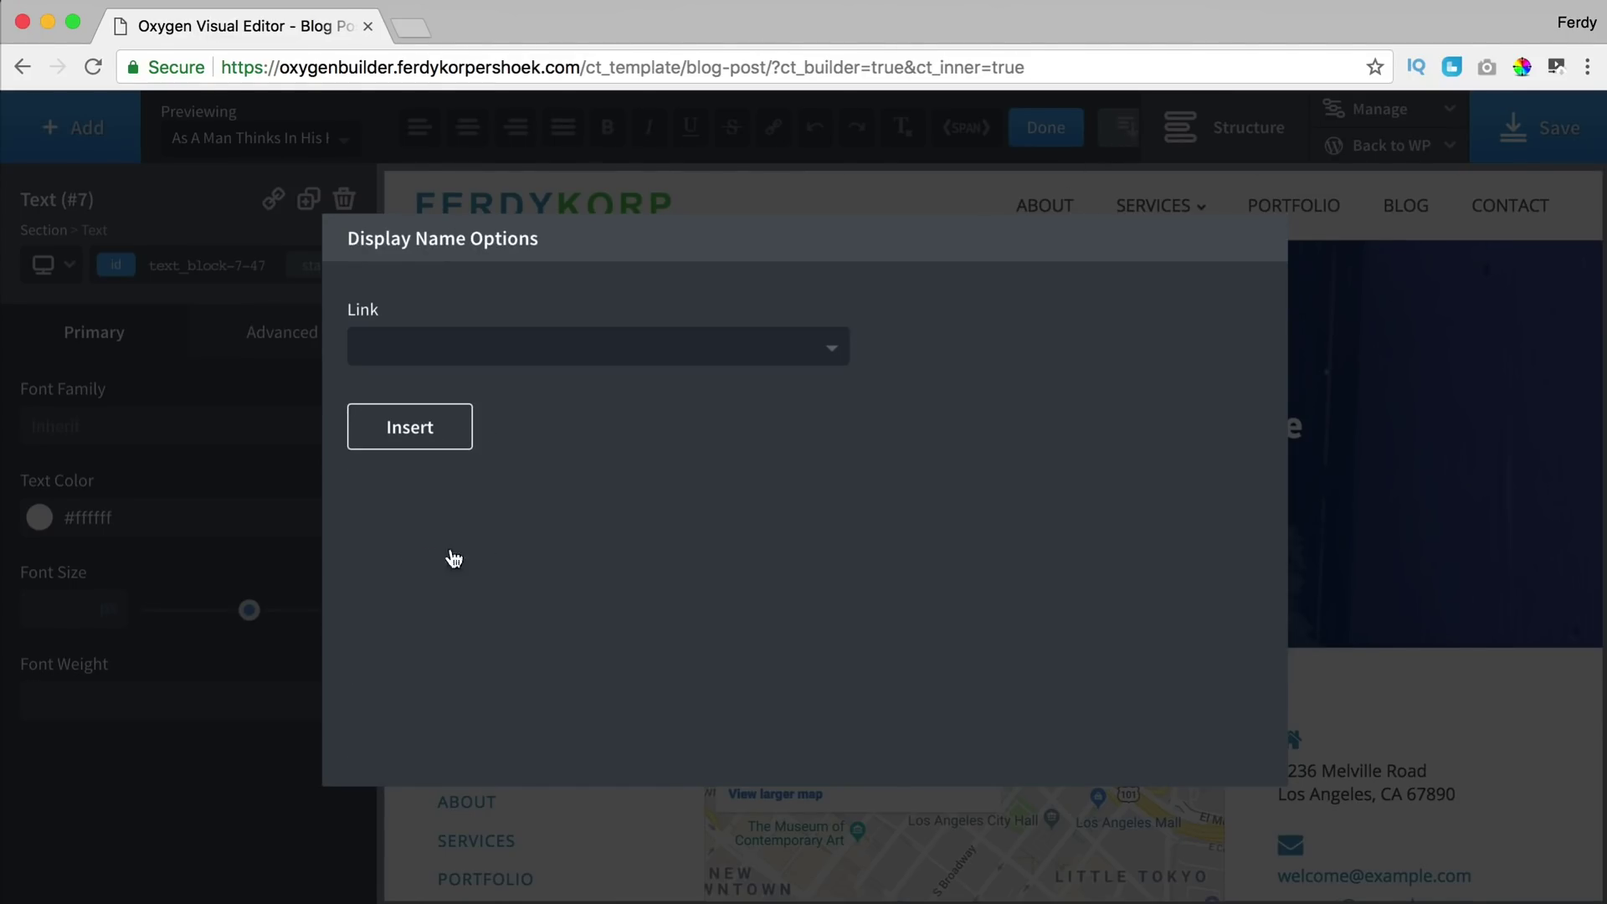
{"action": "left_click", "coordinate": [434, 428]}
{"action": "left_click", "coordinate": [876, 548]}
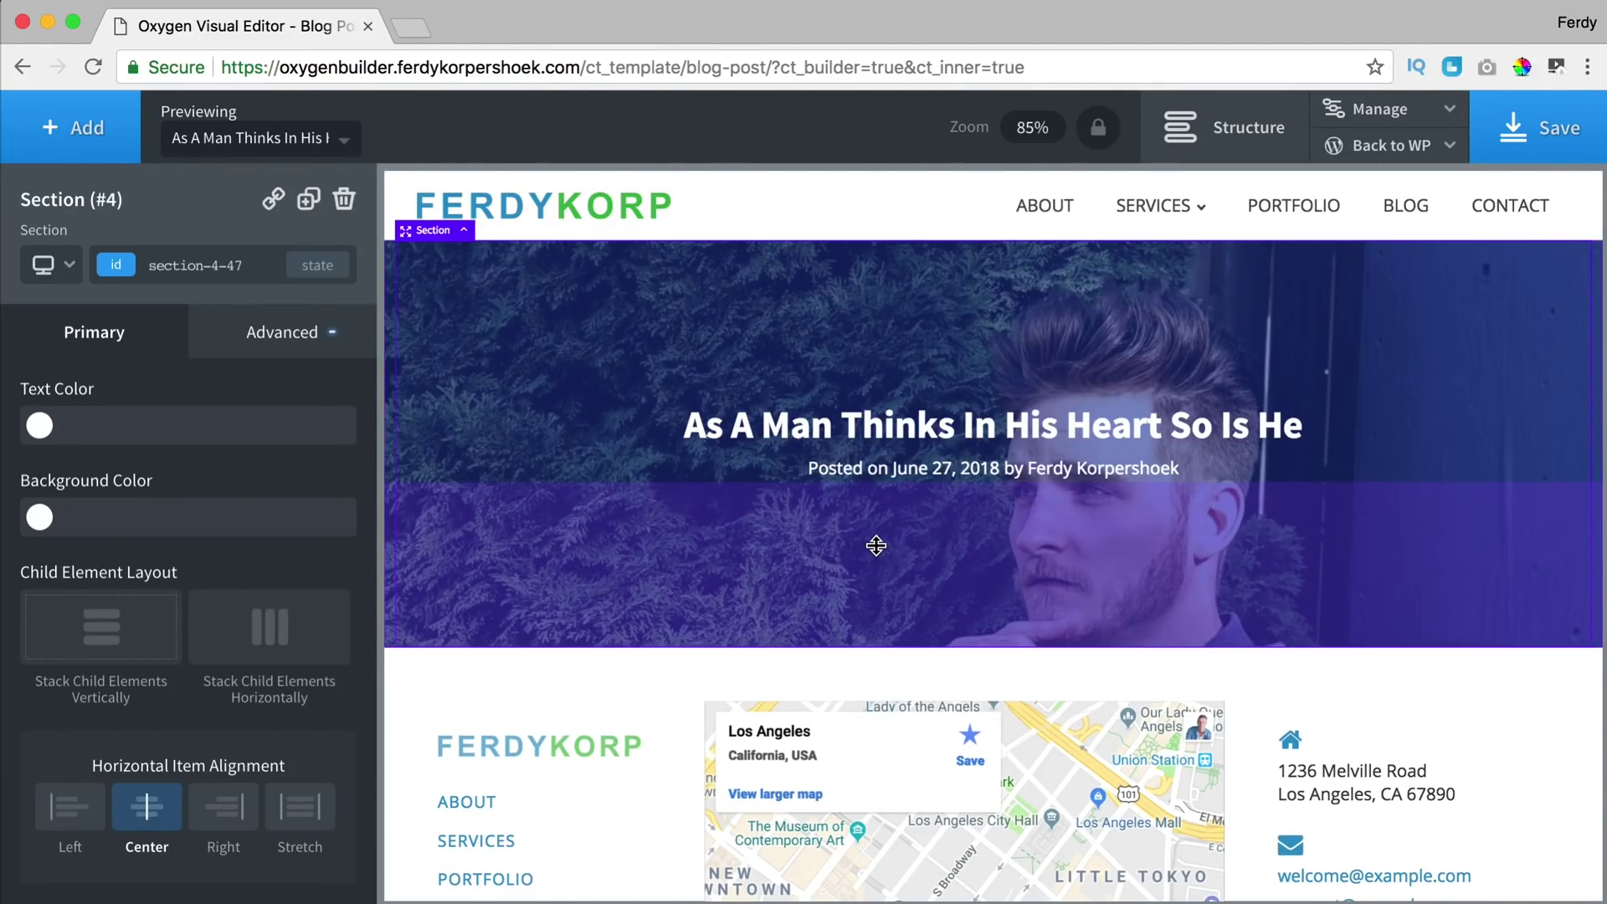
{"action": "left_click", "coordinate": [976, 468]}
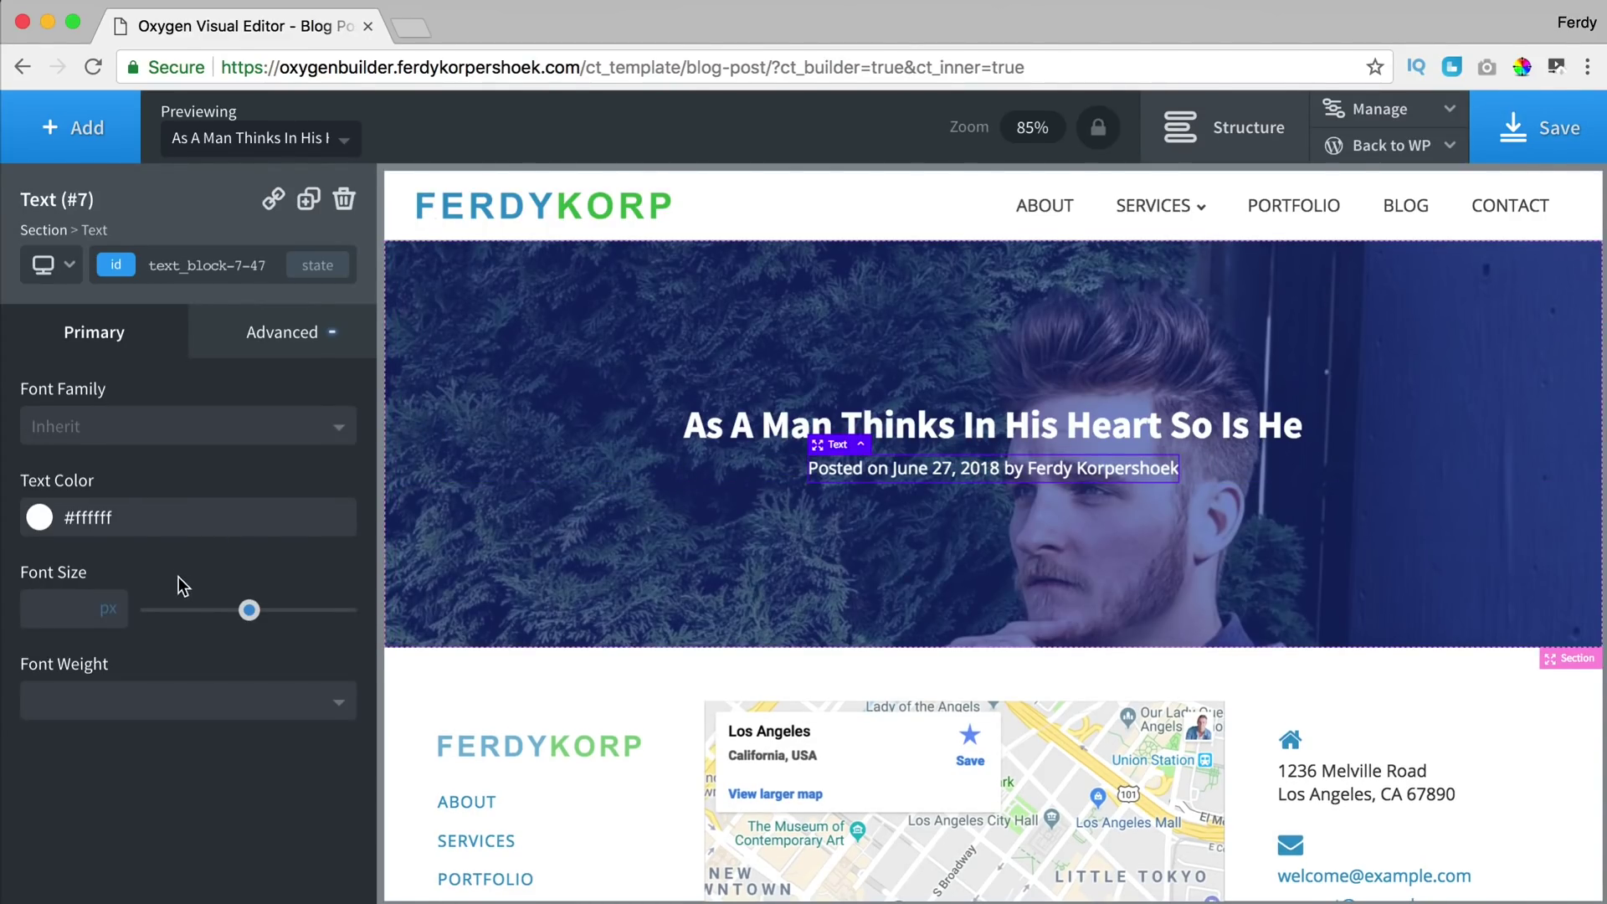
{"action": "left_click_drag", "start_coordinate": [248, 611], "coordinate": [197, 610]}
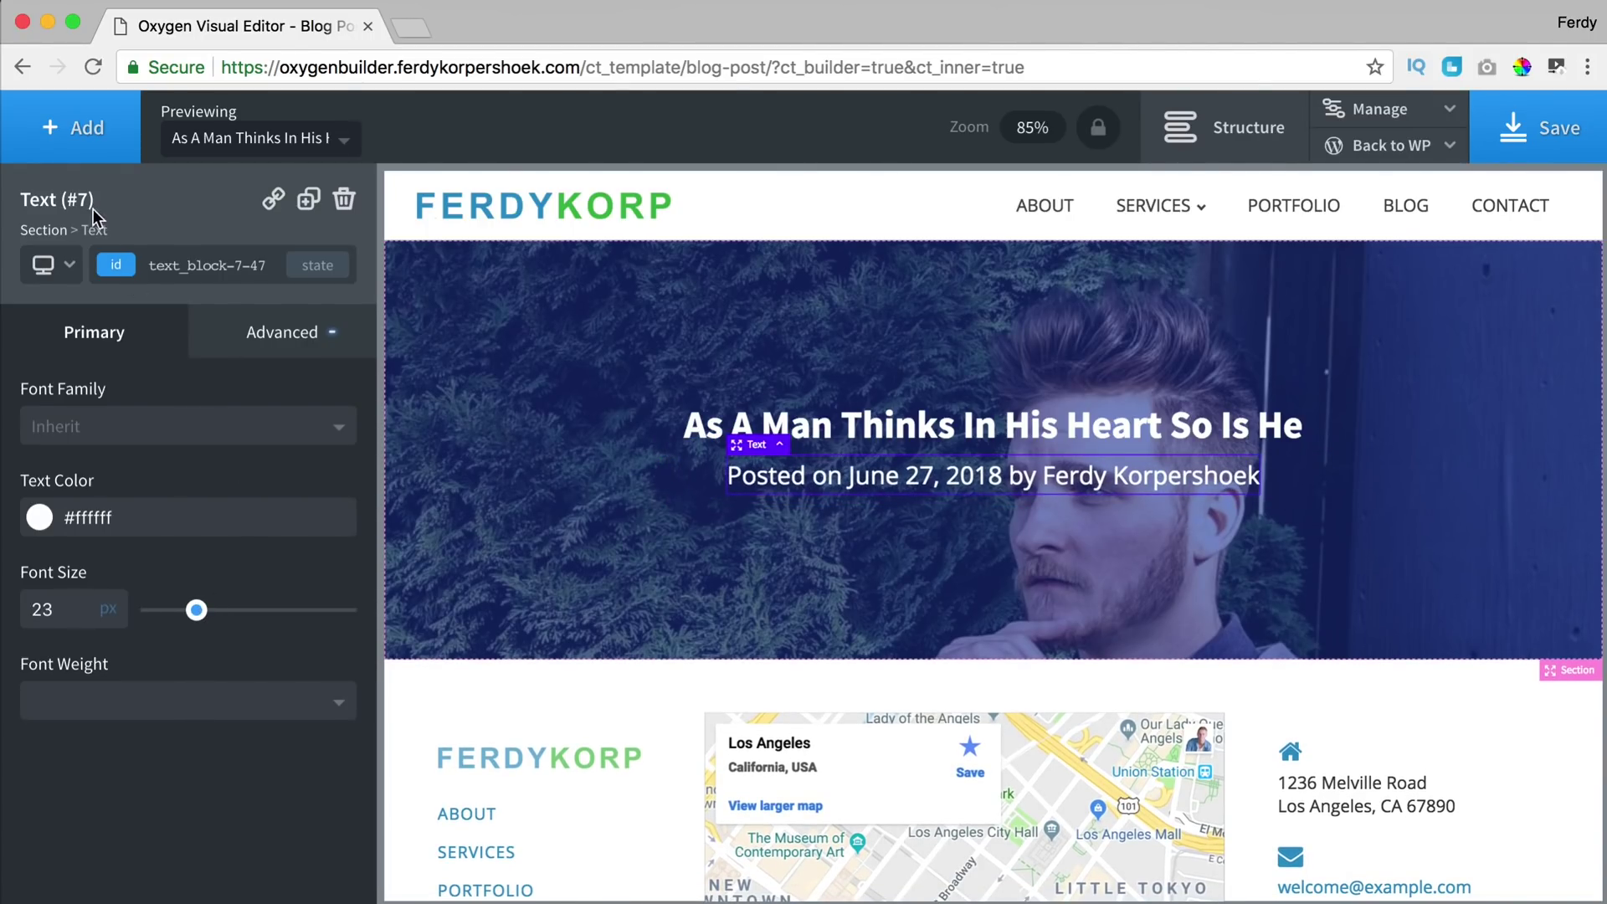
- Add a new section below the hero section and insert the dynamic post content into it
{"action": "left_click", "coordinate": [79, 129]}
{"action": "left_click", "coordinate": [112, 303]}
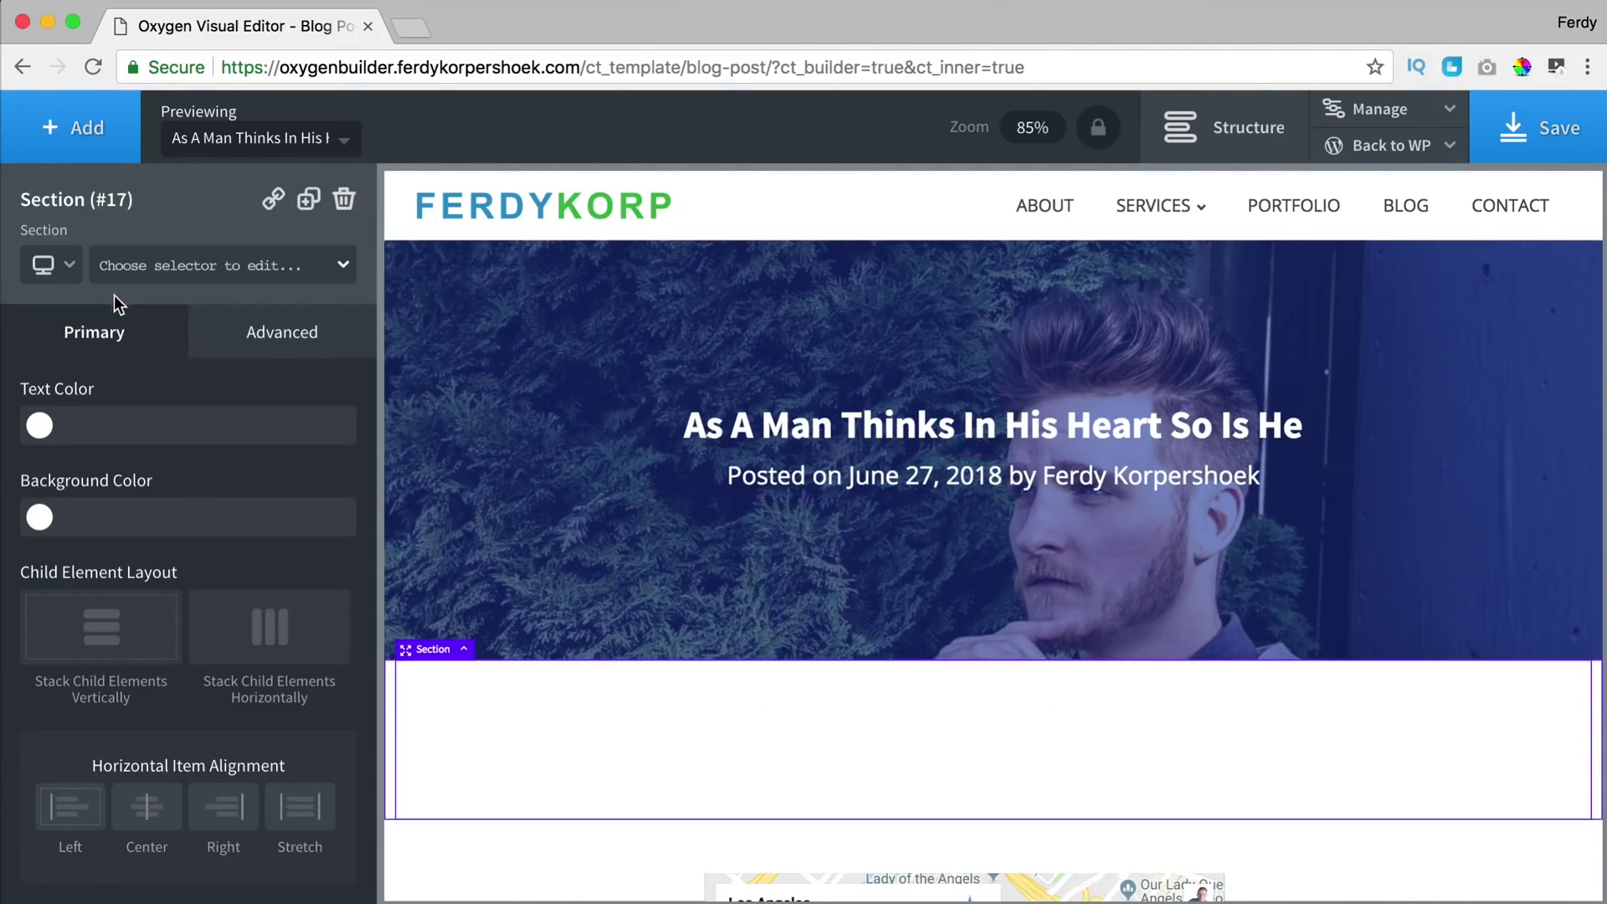
{"action": "left_click", "coordinate": [81, 130]}
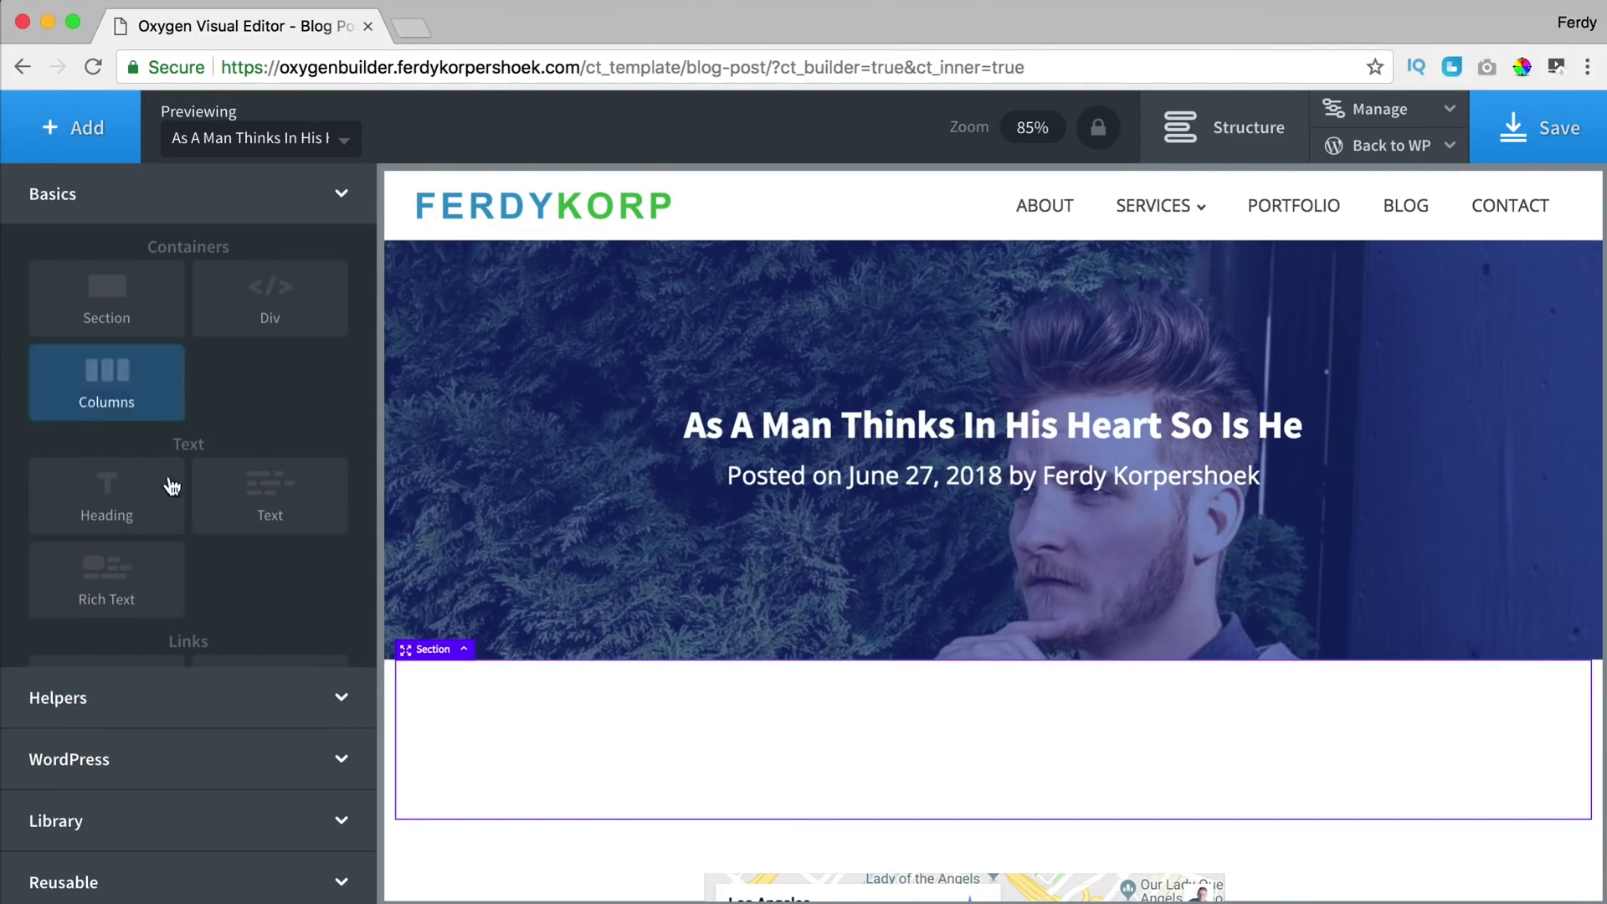
{"action": "left_click", "coordinate": [43, 766]}
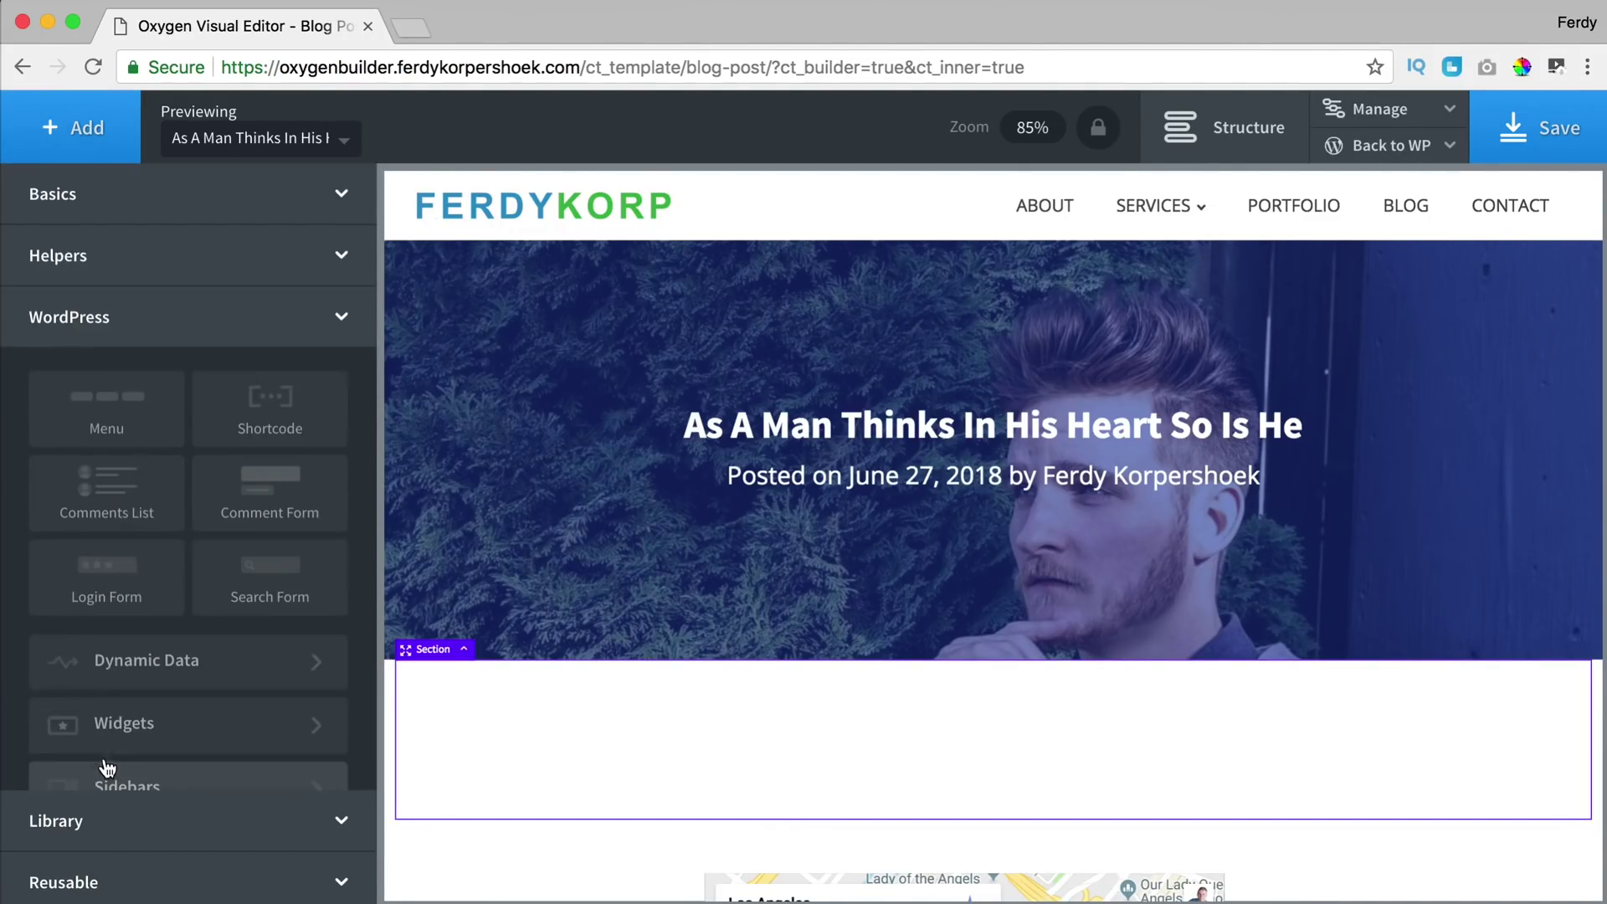
{"action": "left_click", "coordinate": [160, 664]}
{"action": "left_click", "coordinate": [248, 294]}
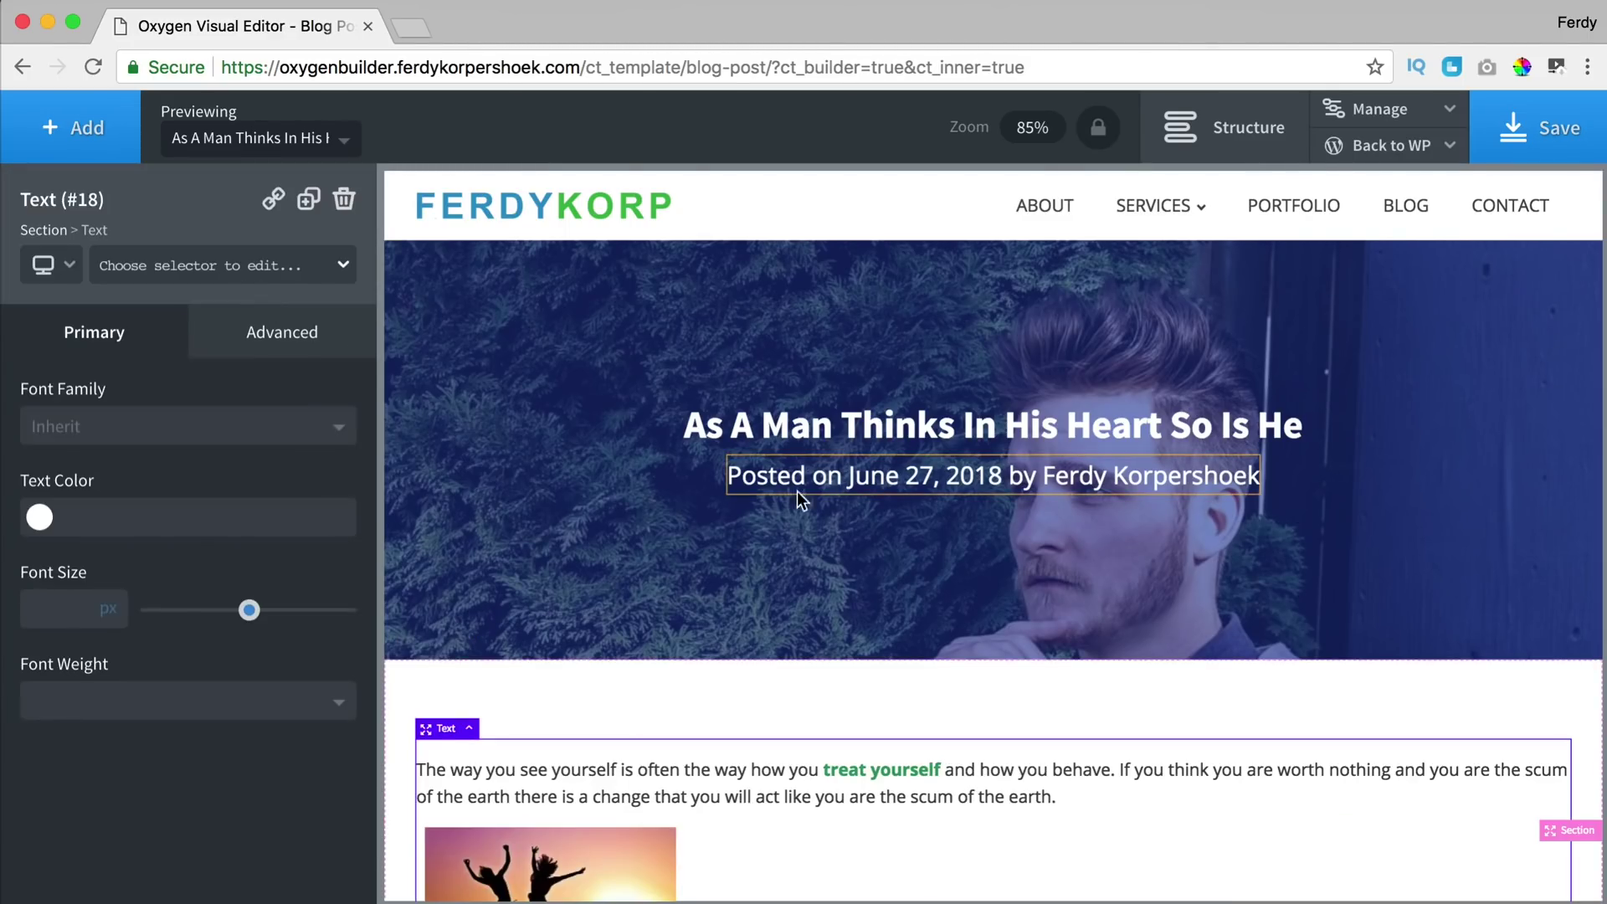
- Limit the post content's maximum width to 800 px and center it with automatic left and right margins
{"action": "scroll", "coordinate": [754, 494], "scroll_direction": "down", "scroll_amount": 3}
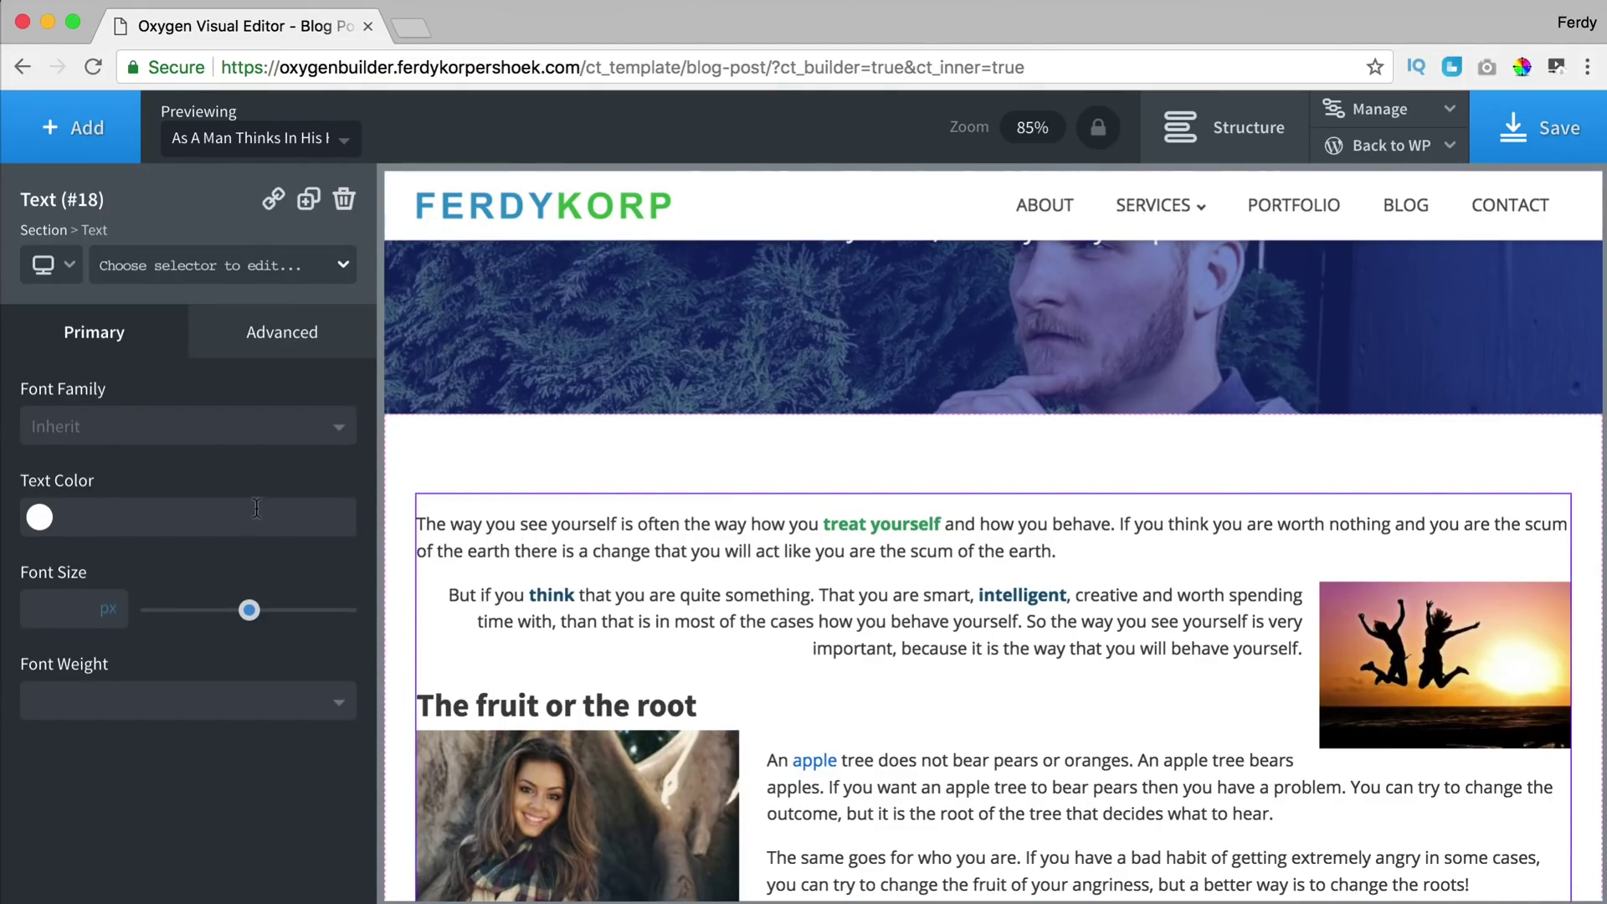
{"action": "left_click", "coordinate": [259, 333]}
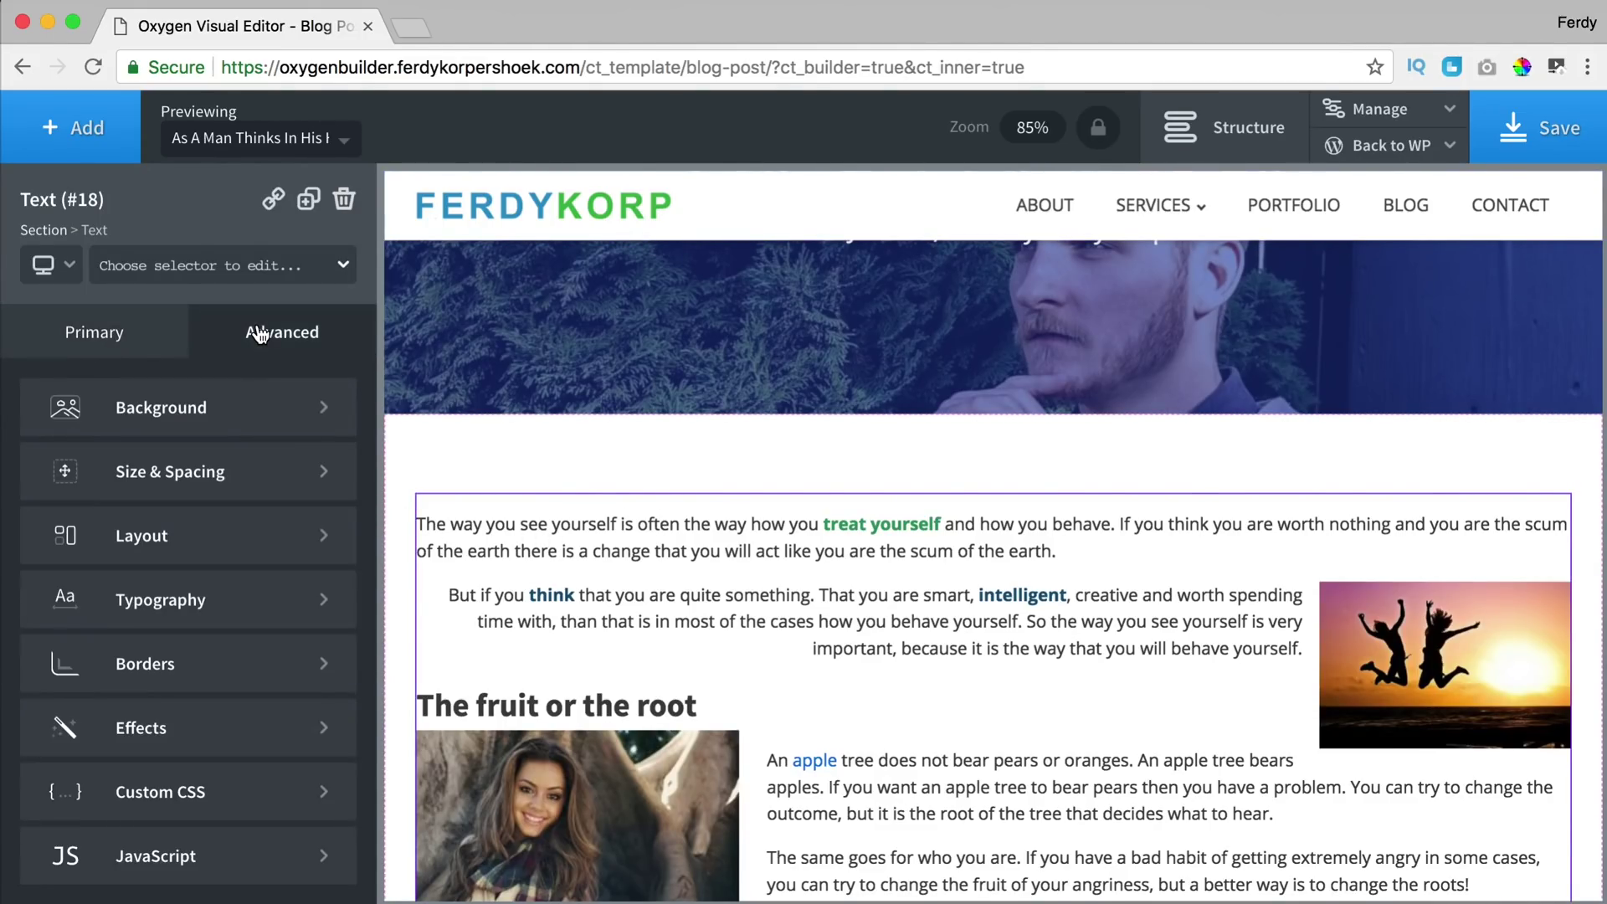
{"action": "left_click", "coordinate": [164, 485]}
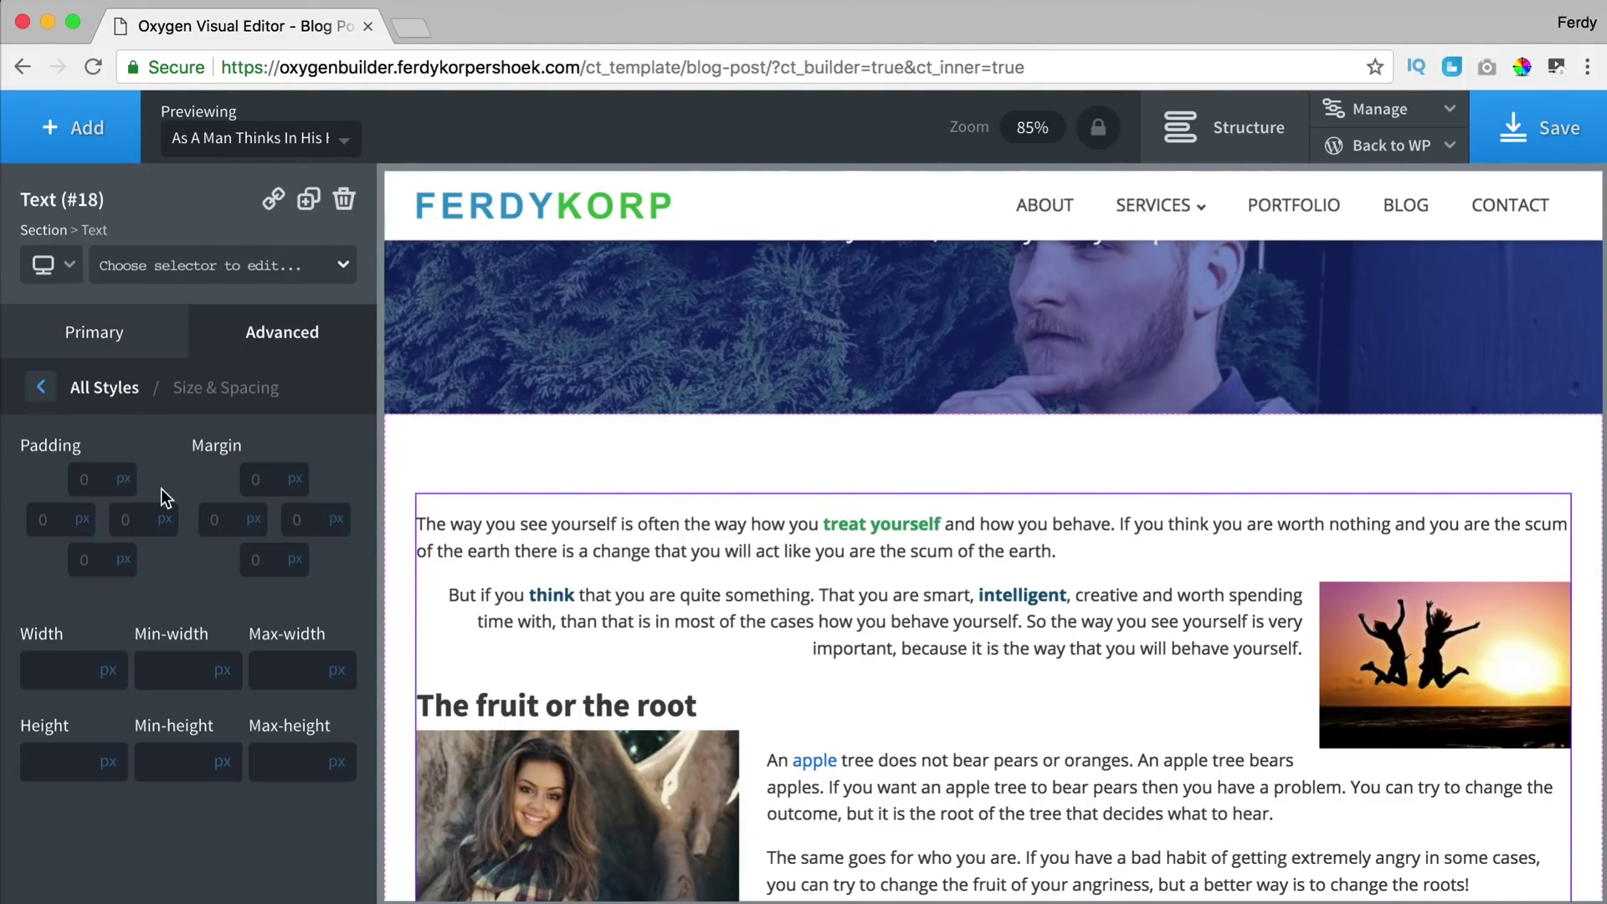
{"action": "left_click", "coordinate": [285, 668]}
{"action": "type", "text": "800"}
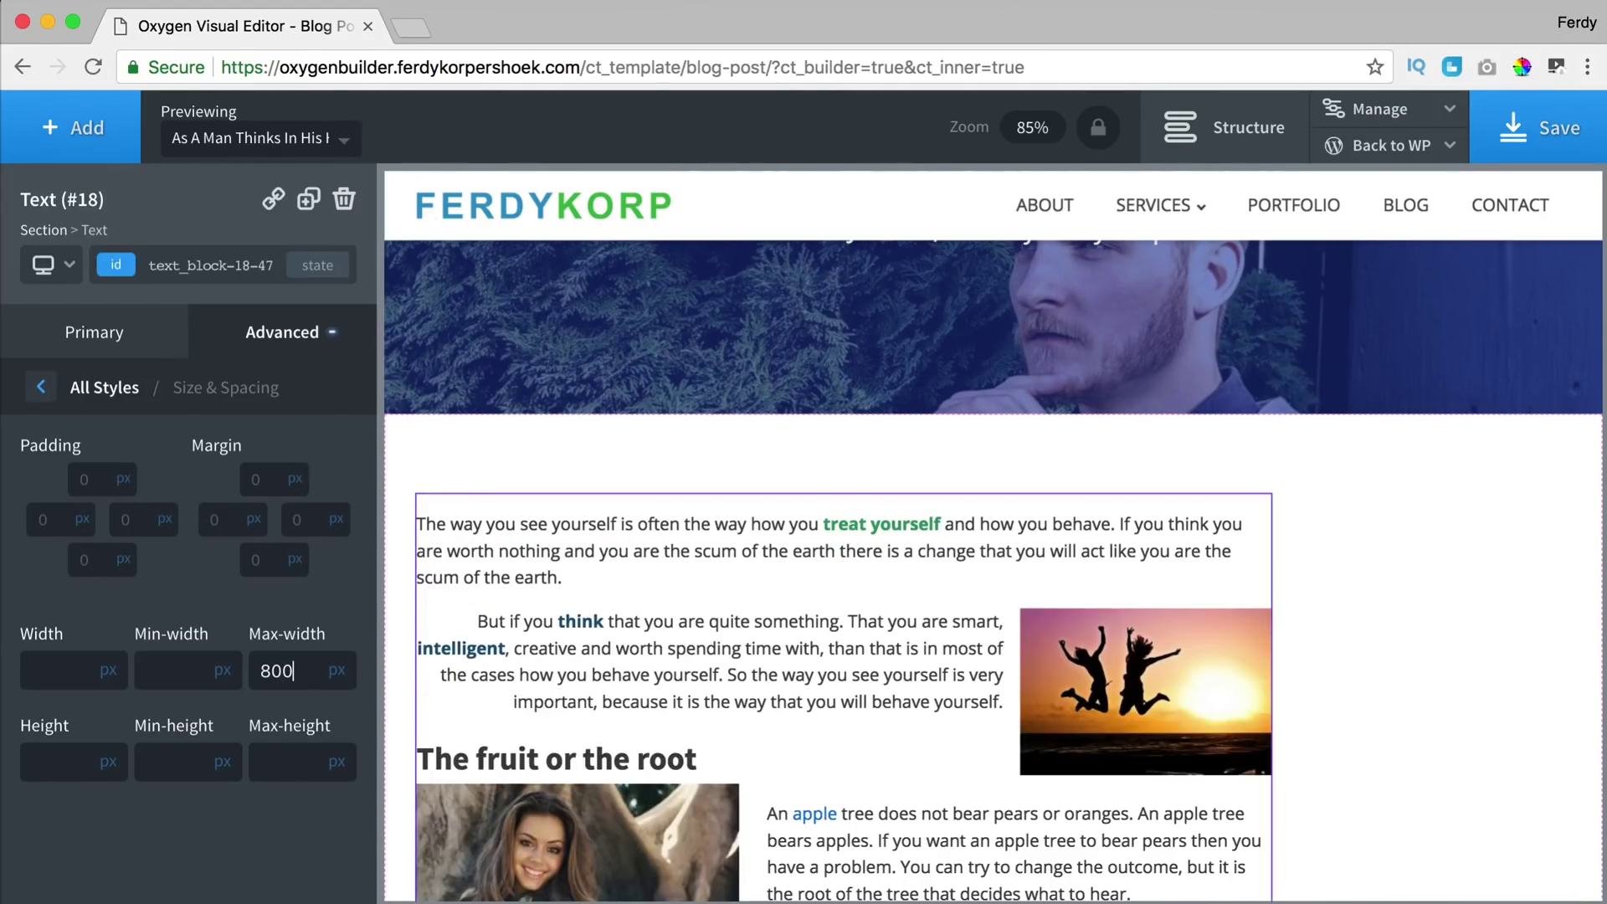
{"action": "left_click", "coordinate": [254, 524]}
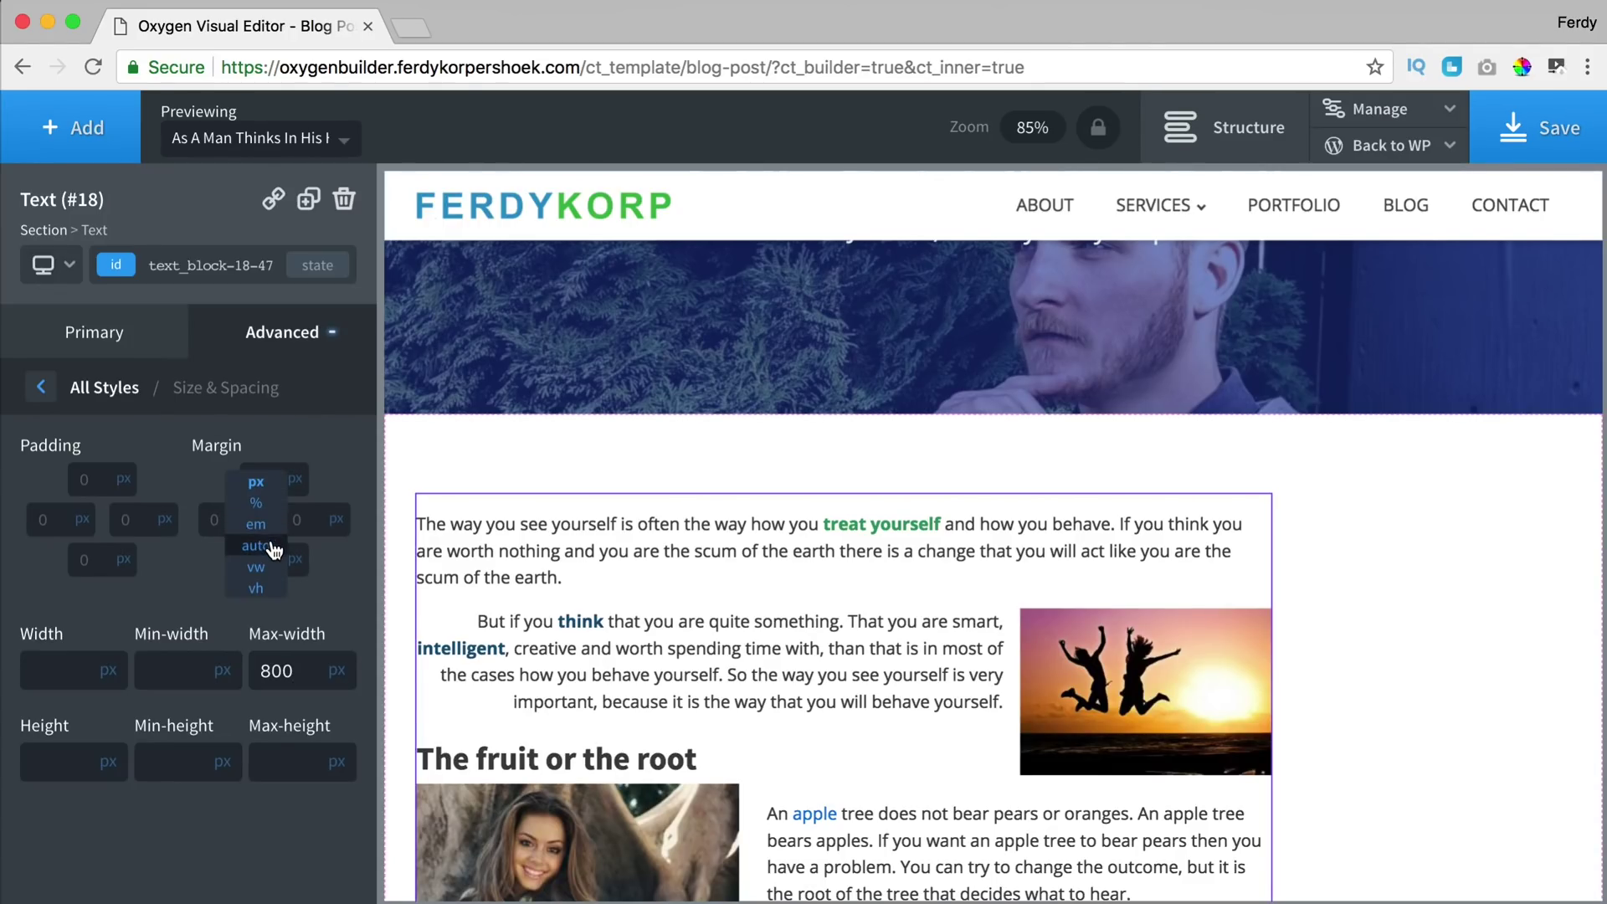
{"action": "left_click", "coordinate": [262, 542]}
{"action": "left_click", "coordinate": [336, 524]}
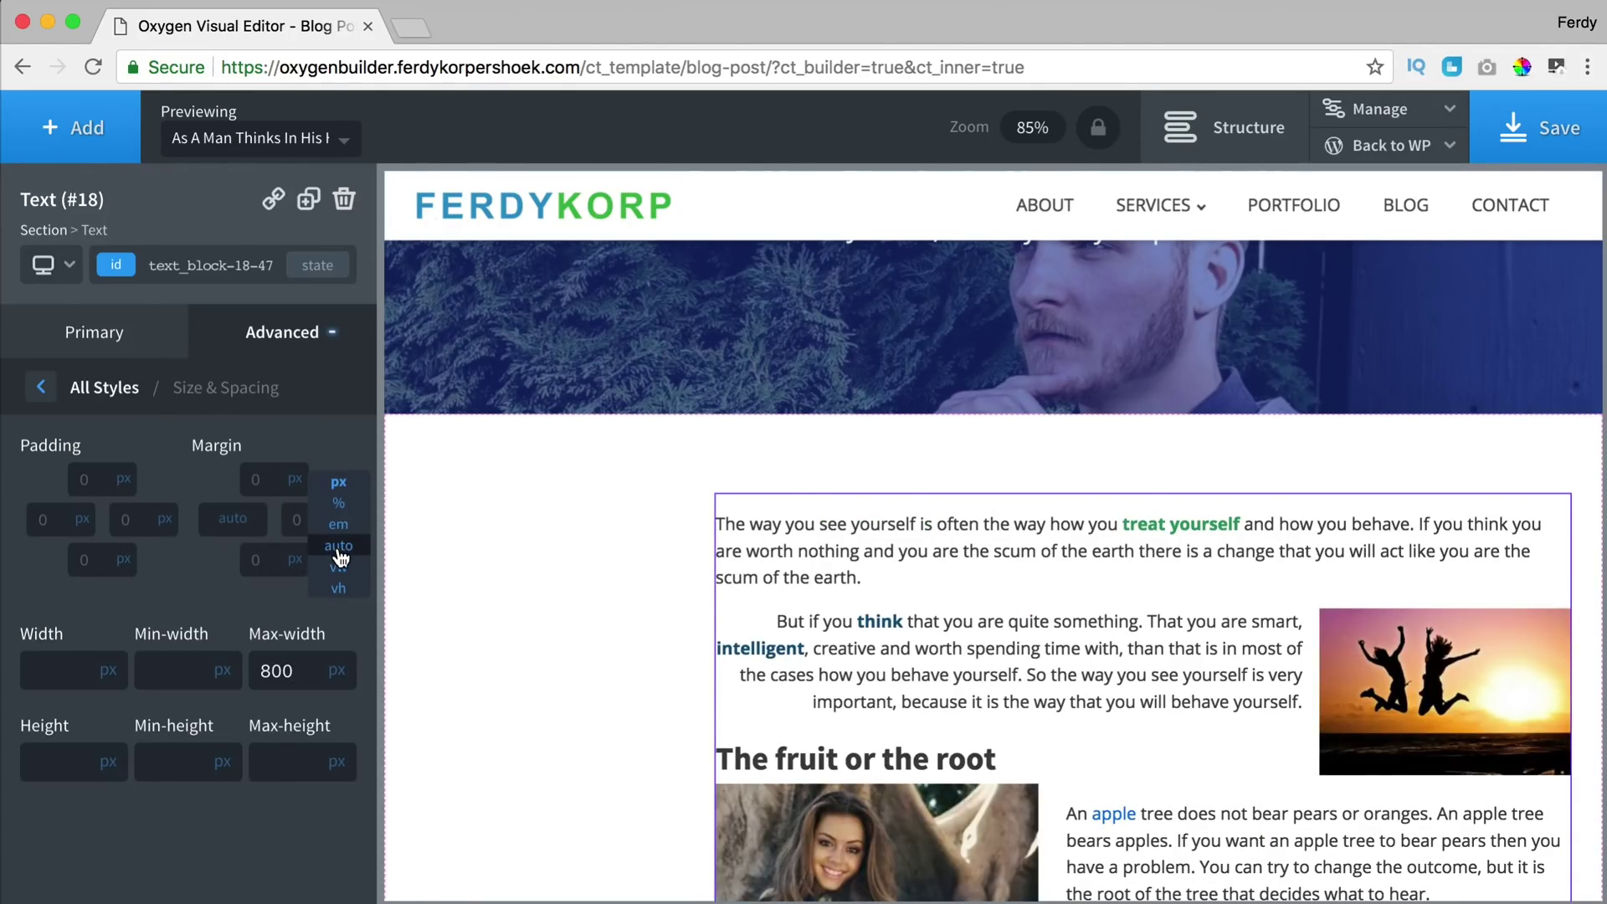
{"action": "left_click", "coordinate": [338, 547]}
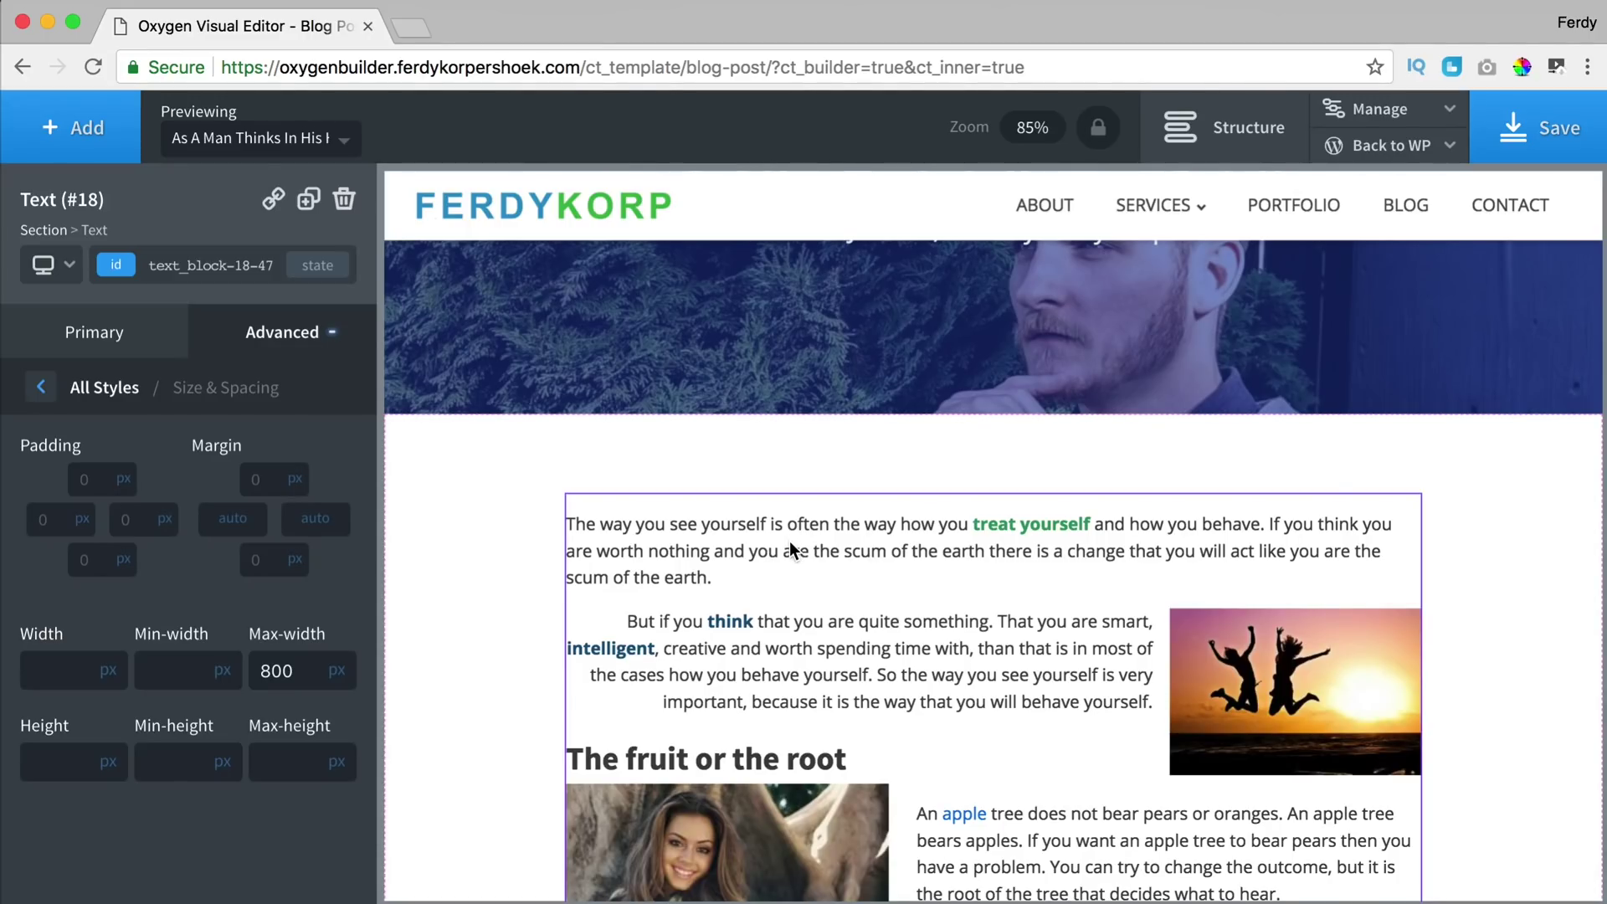
- Add another section below the post content, just above the footer
{"action": "scroll", "coordinate": [777, 500], "scroll_direction": "up", "scroll_amount": 3}
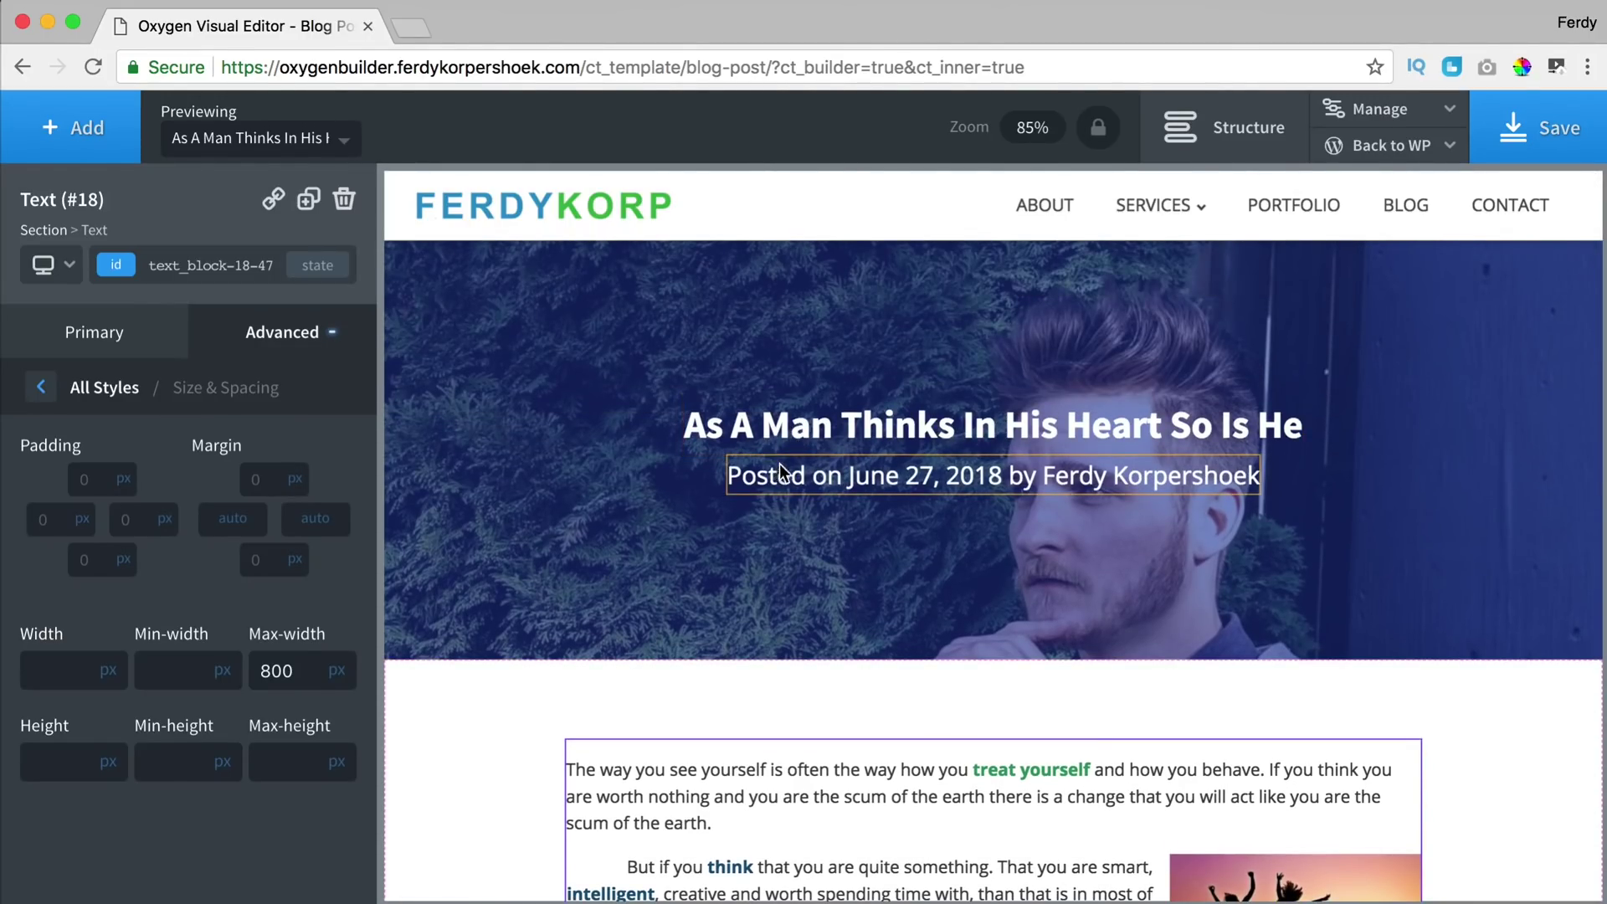
{"action": "scroll", "coordinate": [721, 423], "scroll_direction": "down", "scroll_amount": 5}
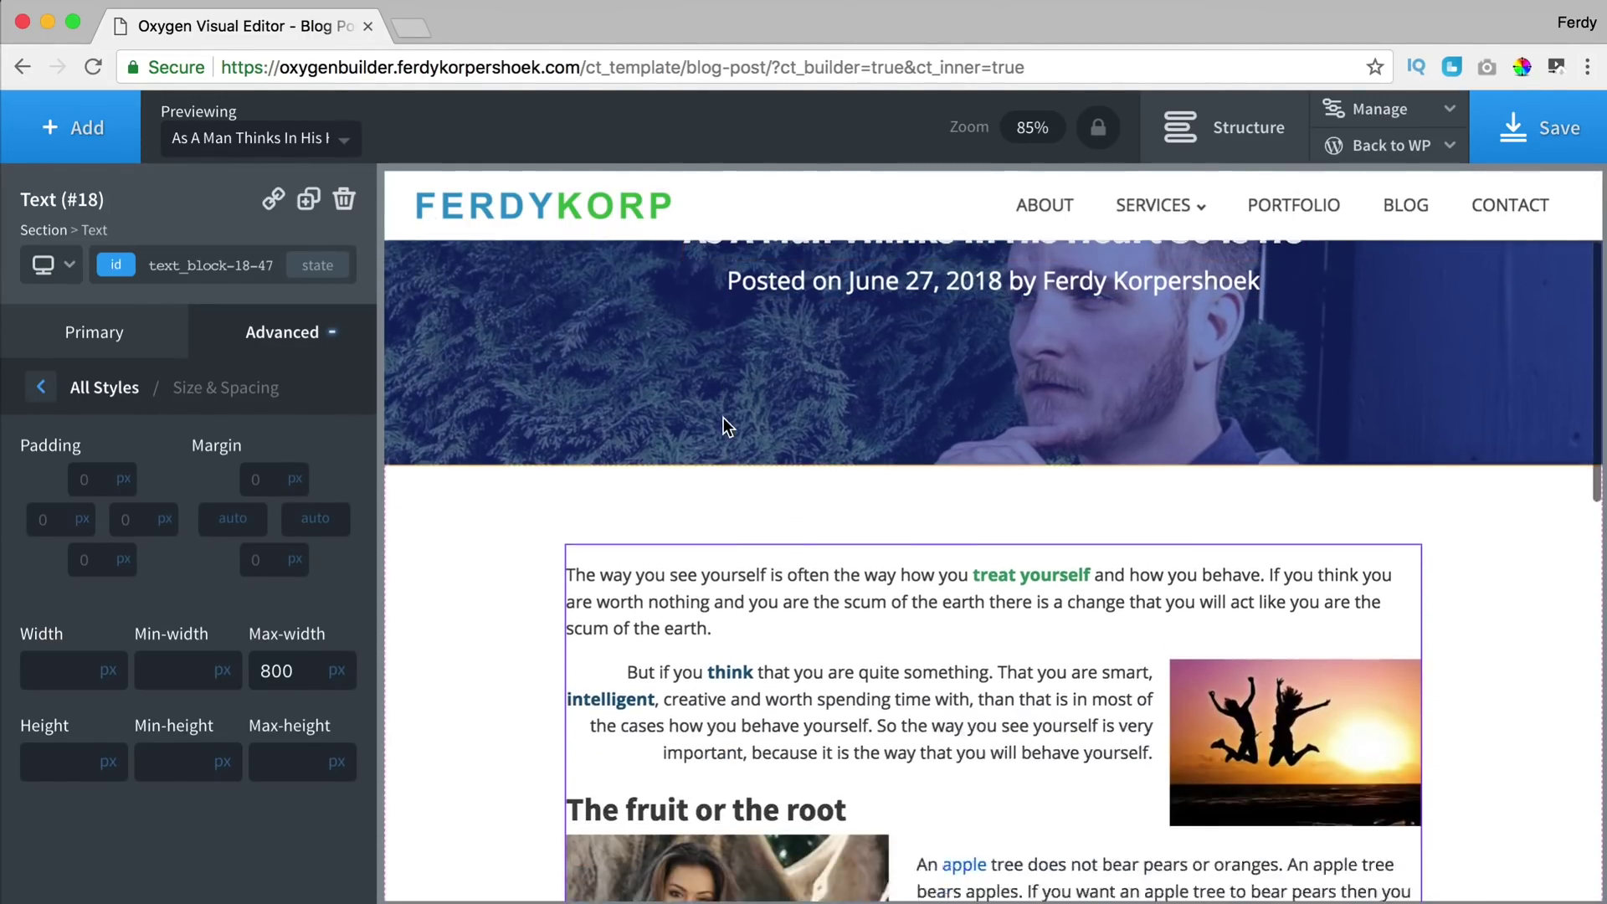
{"action": "scroll", "coordinate": [935, 427], "scroll_direction": "down", "scroll_amount": 9}
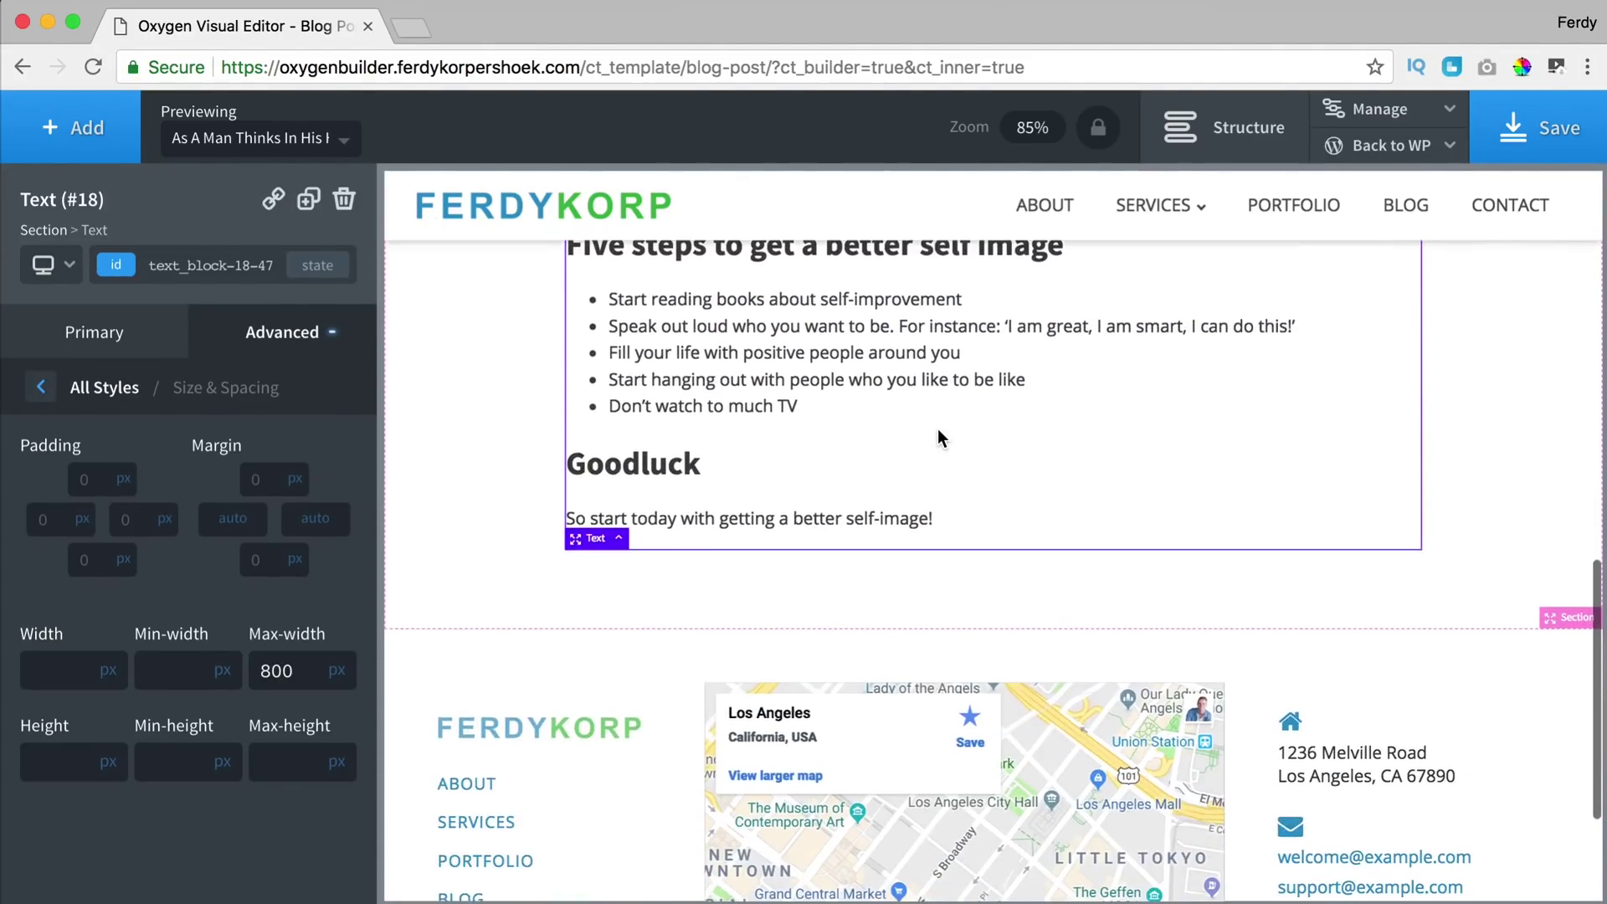
{"action": "left_click", "coordinate": [74, 127]}
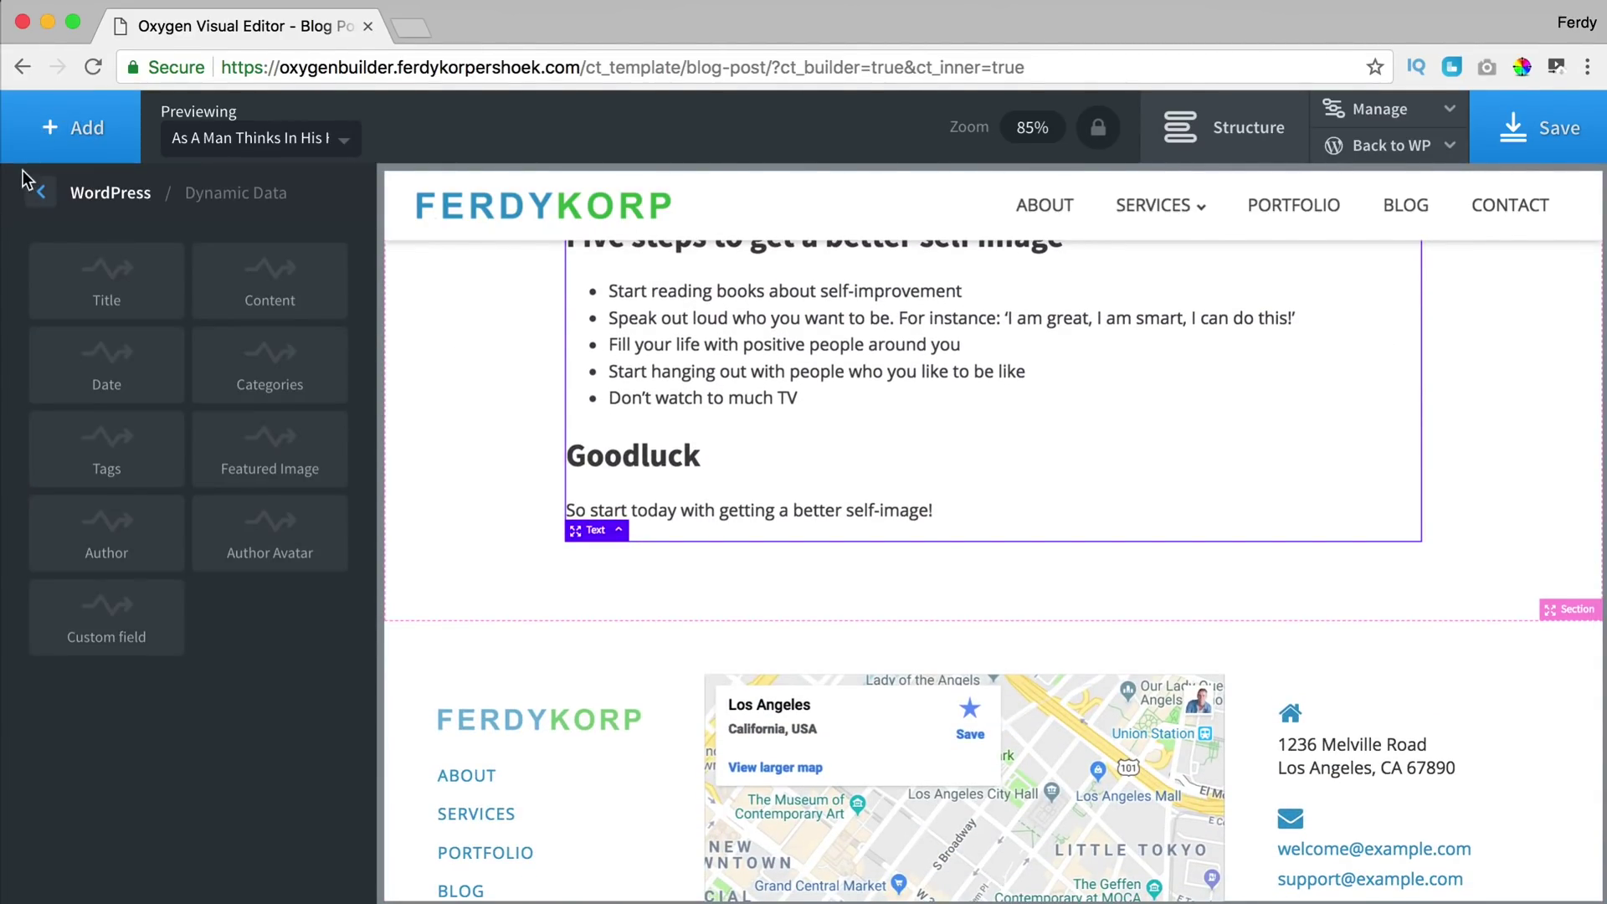
{"action": "left_click", "coordinate": [22, 171]}
{"action": "left_click", "coordinate": [44, 201]}
{"action": "left_click", "coordinate": [108, 335]}
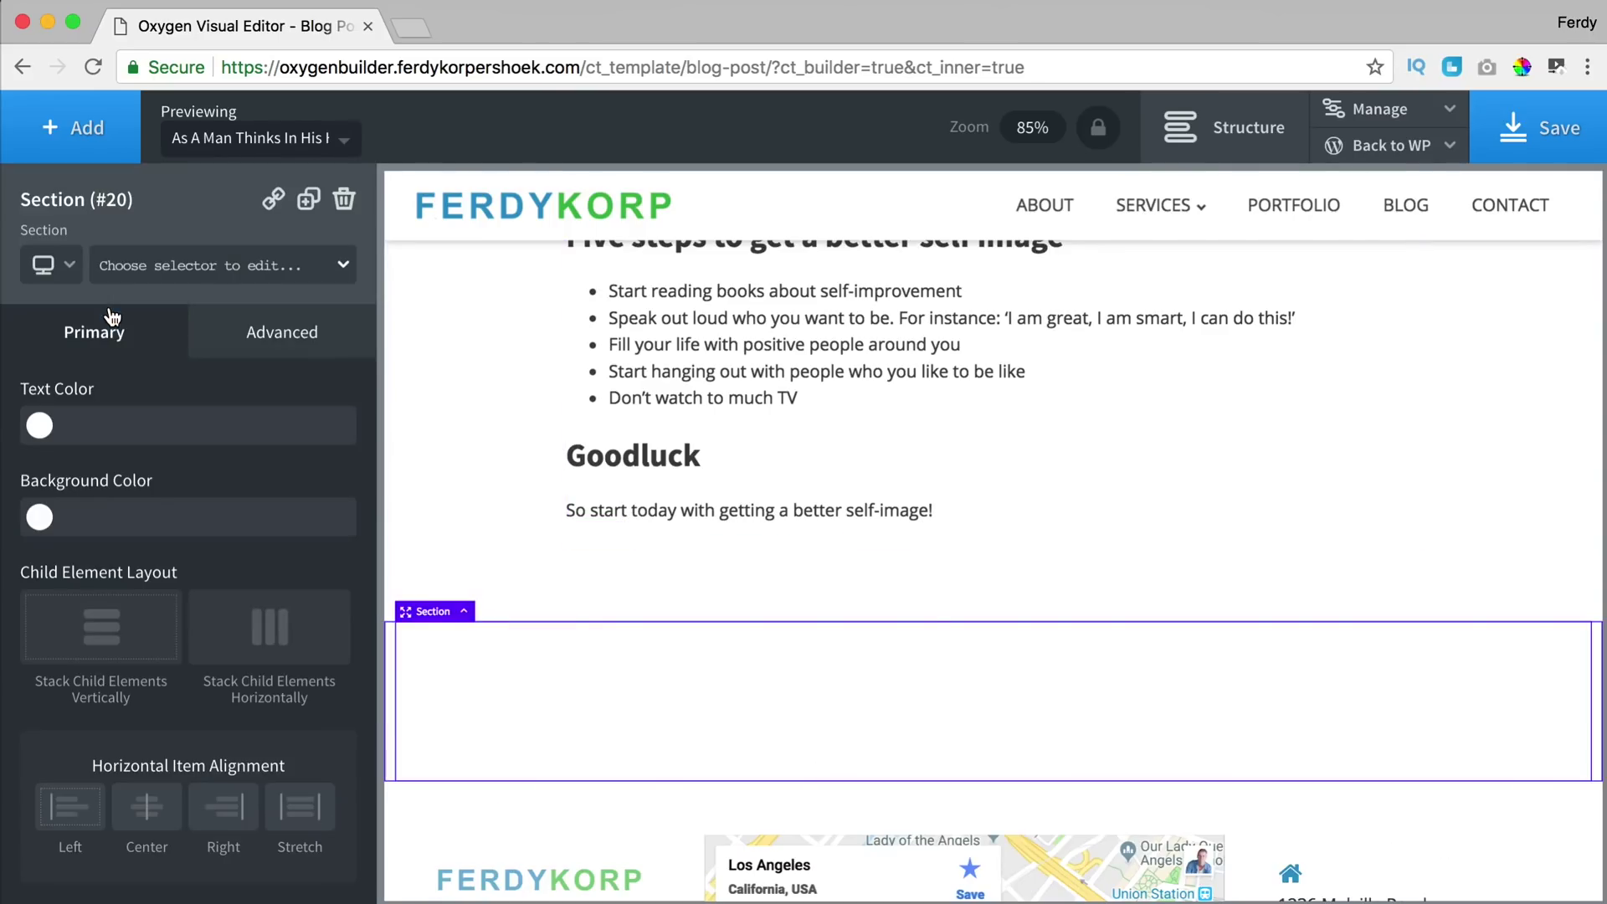
- Insert a WordPress comments list into the new section and add a comment form below it
{"action": "left_click", "coordinate": [83, 143]}
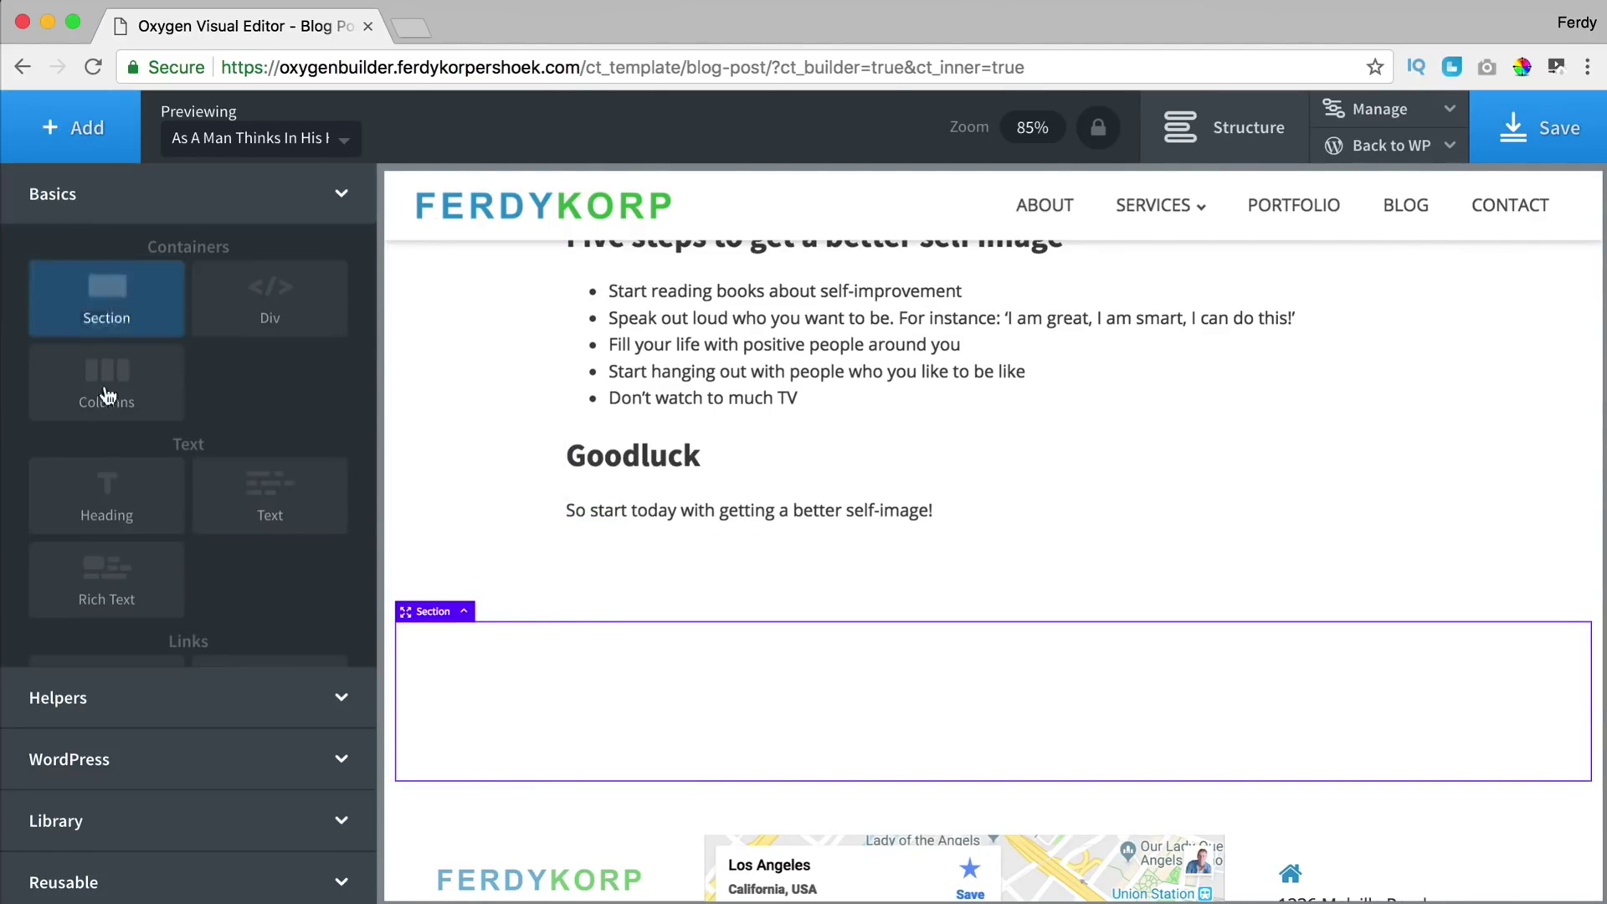
{"action": "left_click", "coordinate": [120, 757]}
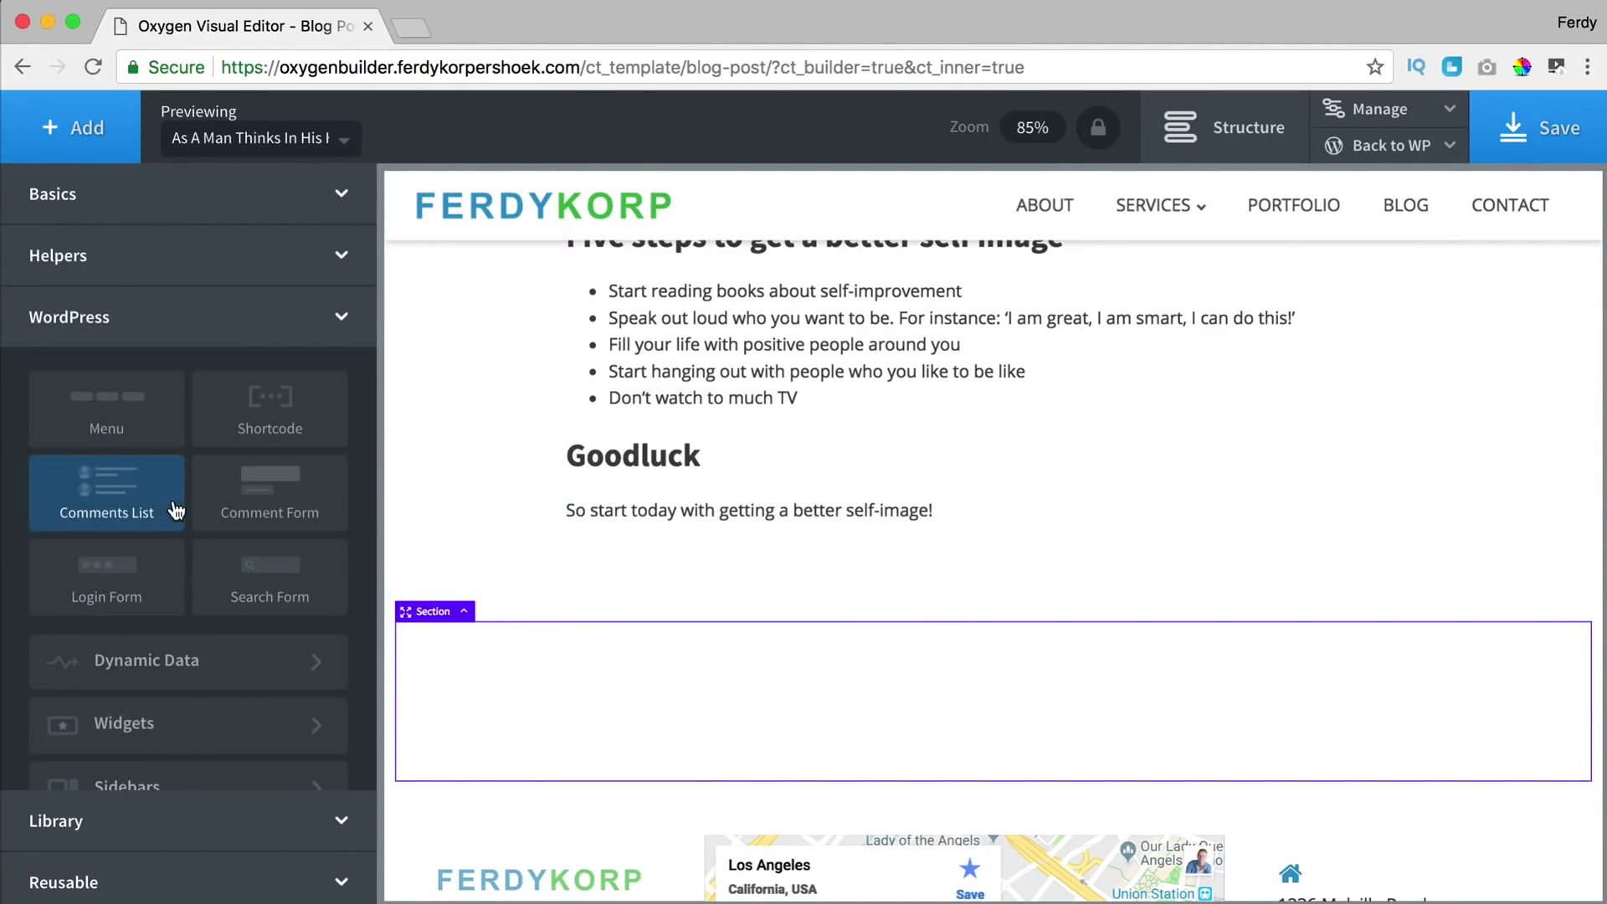
{"action": "left_click", "coordinate": [103, 475]}
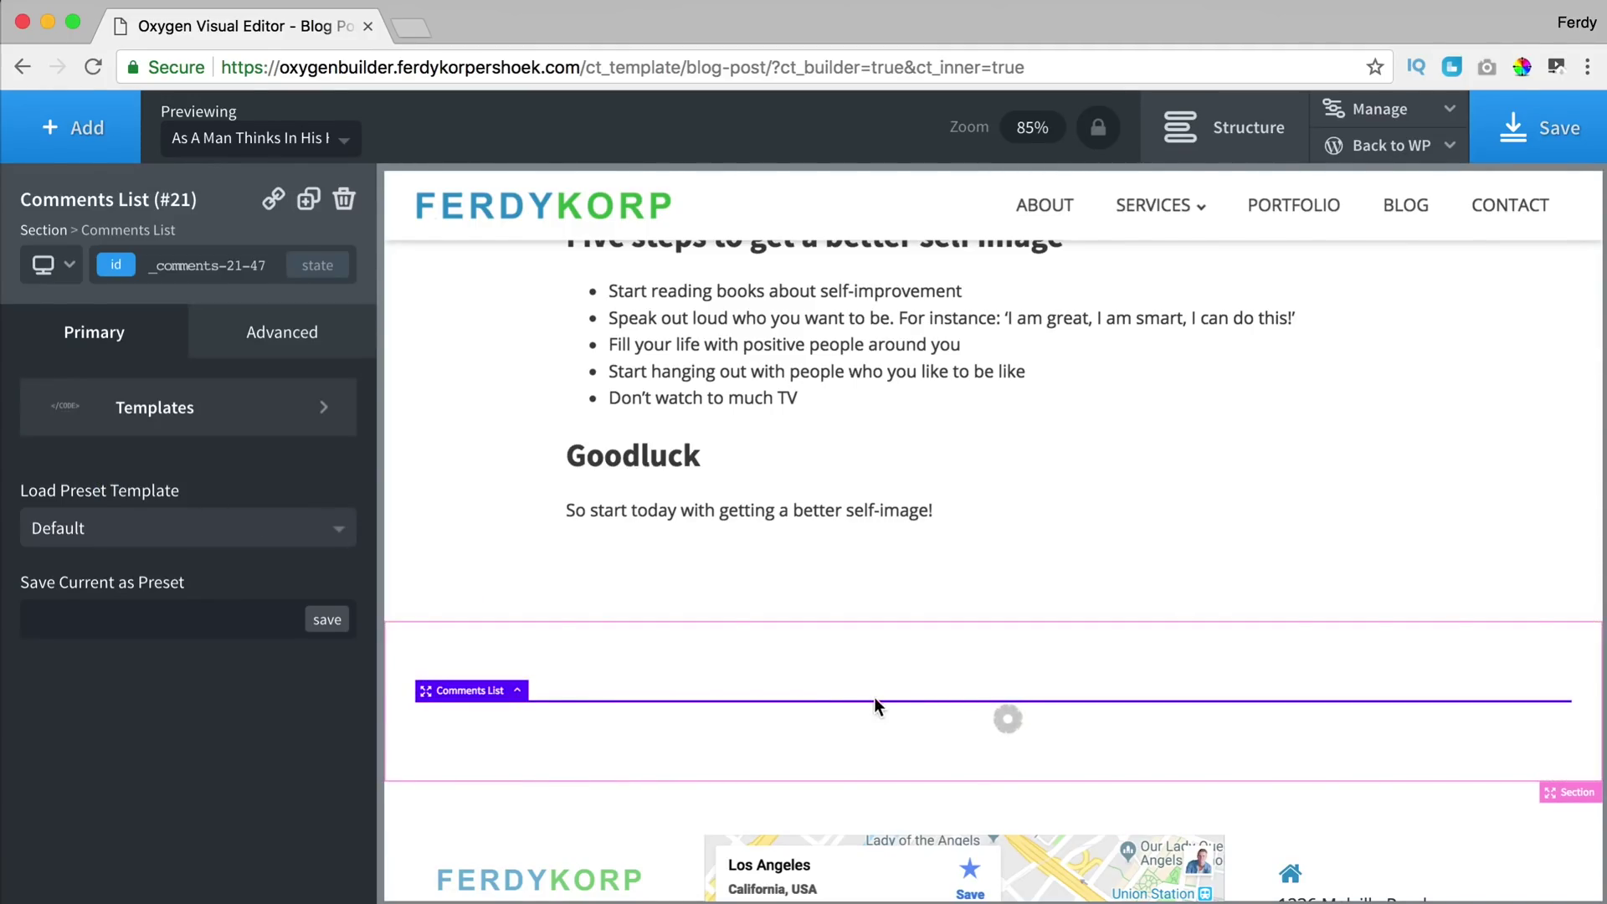
{"action": "left_click", "coordinate": [91, 141]}
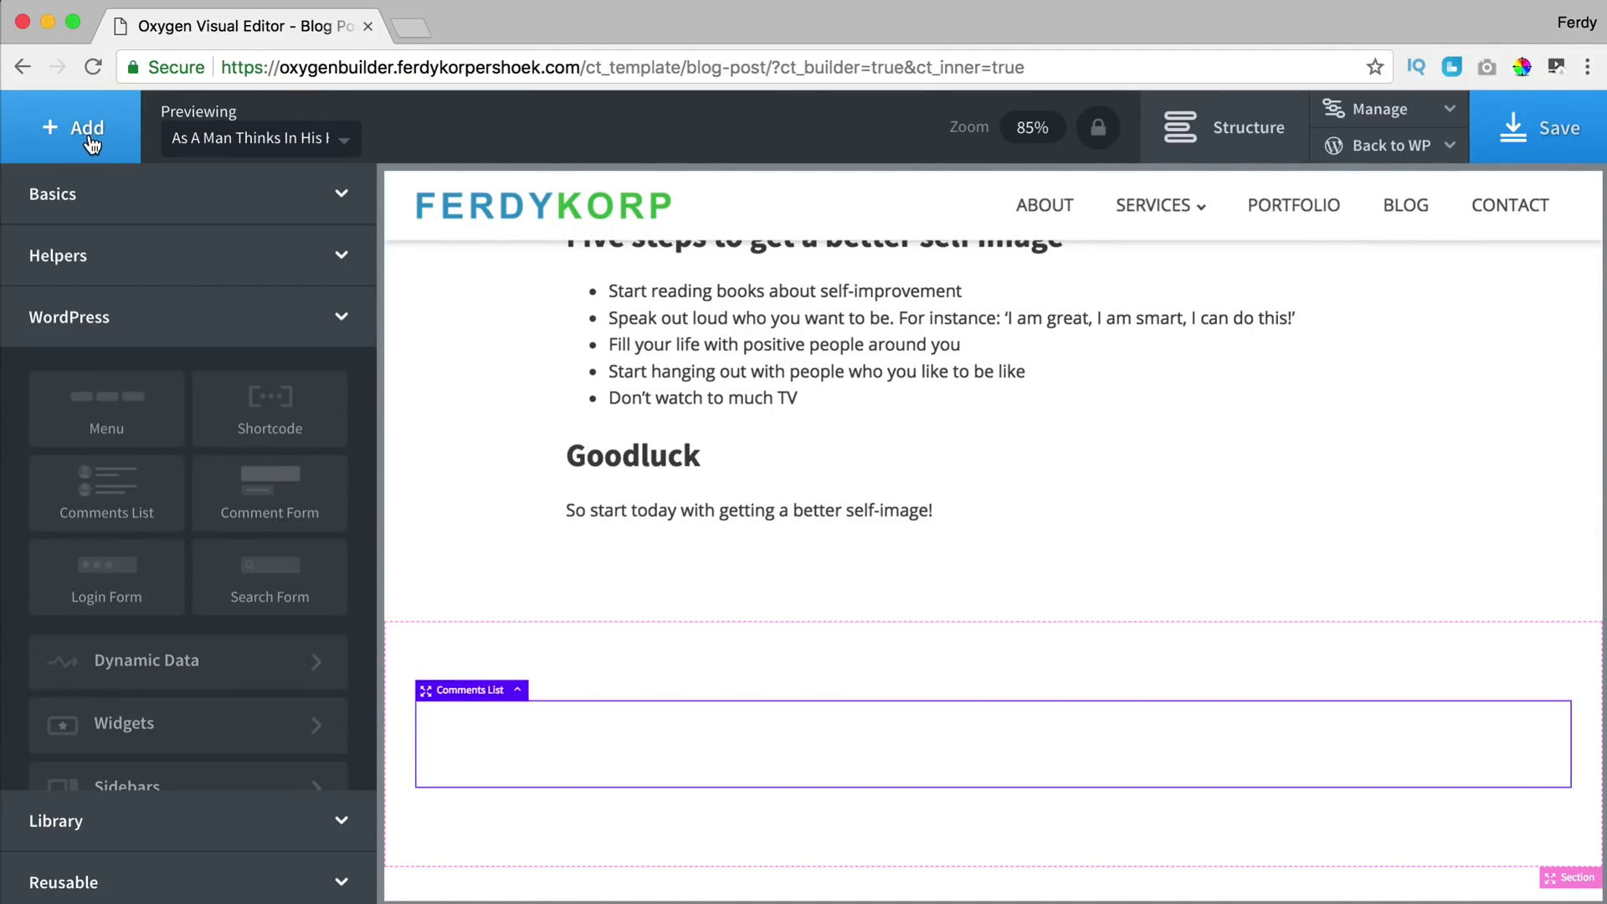
{"action": "left_click", "coordinate": [283, 489]}
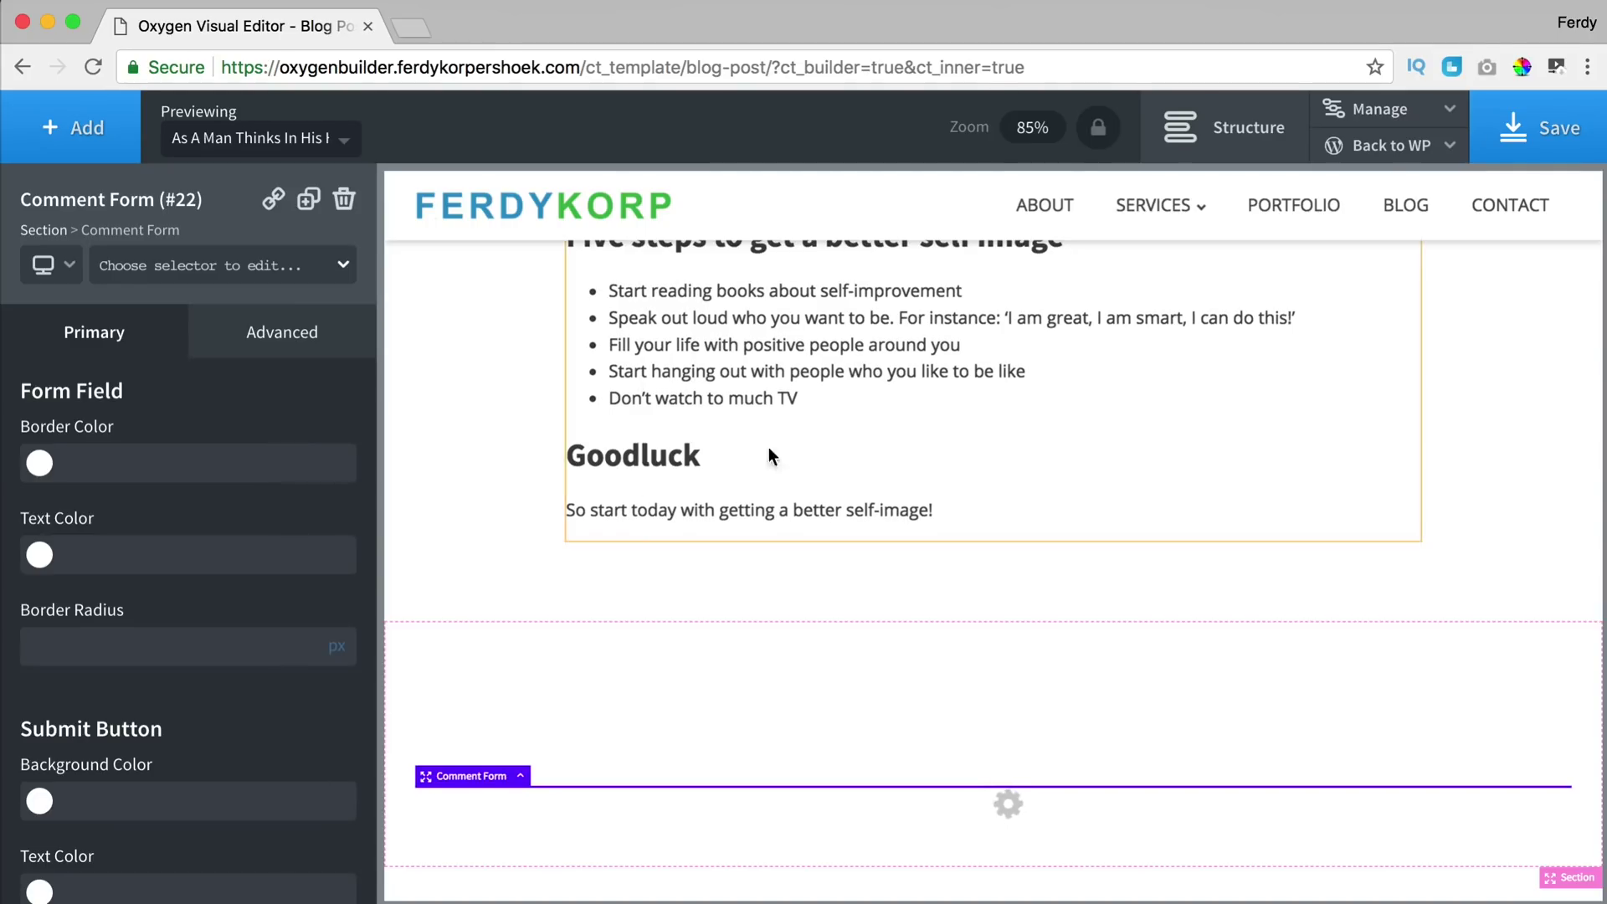
- Set the comment form's field border color to blue #1e73be and its border radius to 5 px
{"action": "scroll", "coordinate": [799, 475], "scroll_direction": "down", "scroll_amount": 1}
{"action": "left_click", "coordinate": [693, 469]}
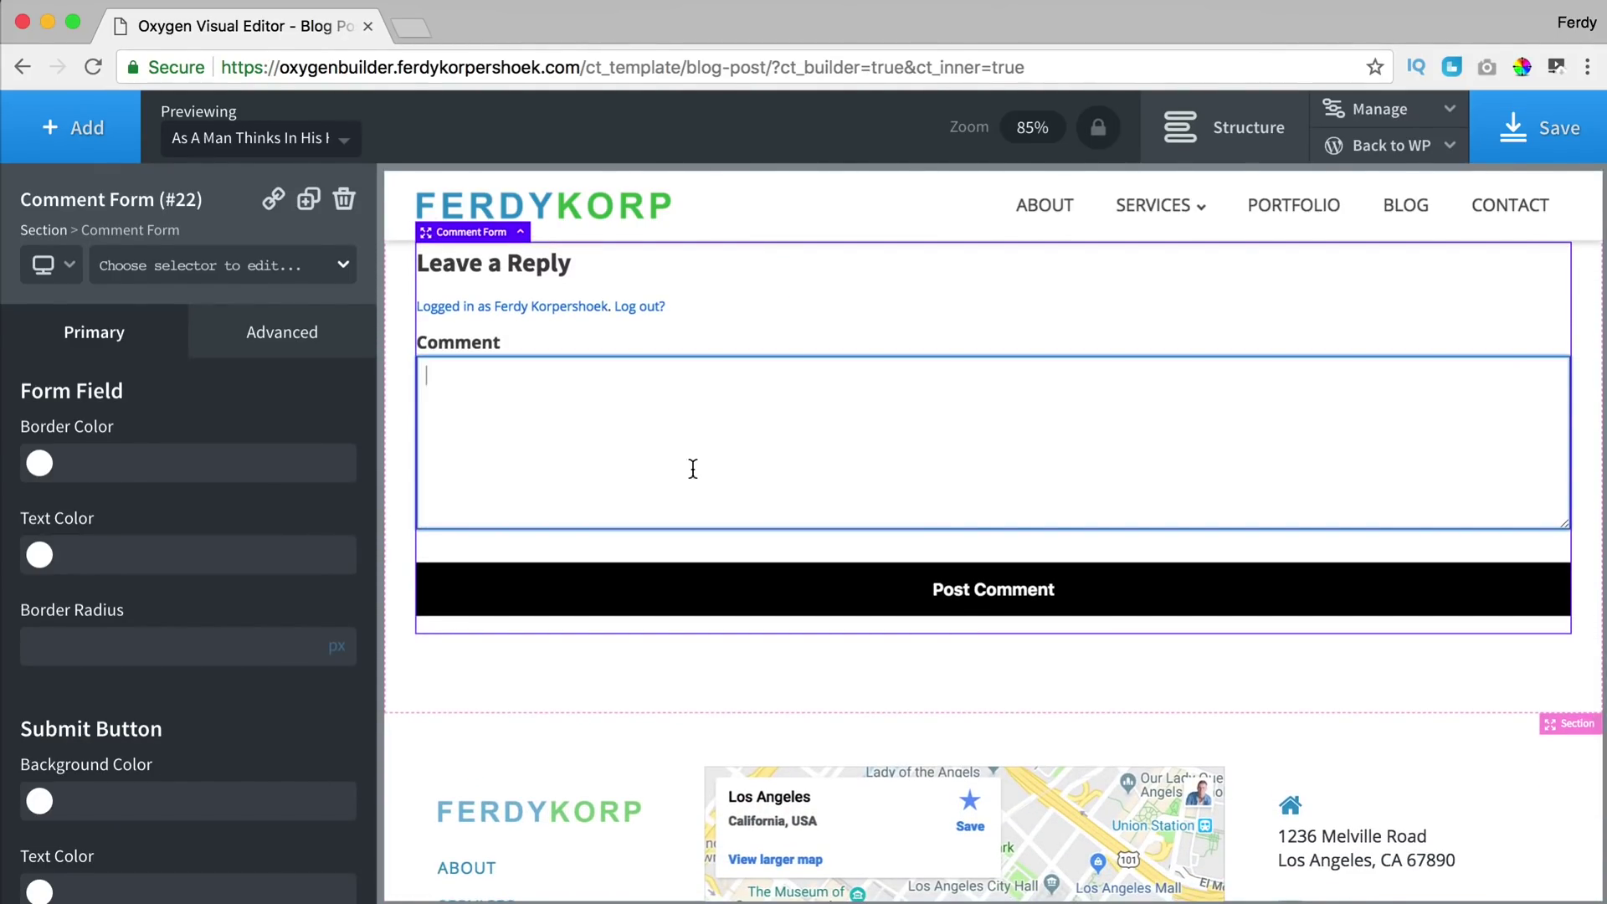
{"action": "left_click", "coordinate": [39, 463]}
{"action": "left_click", "coordinate": [178, 689]}
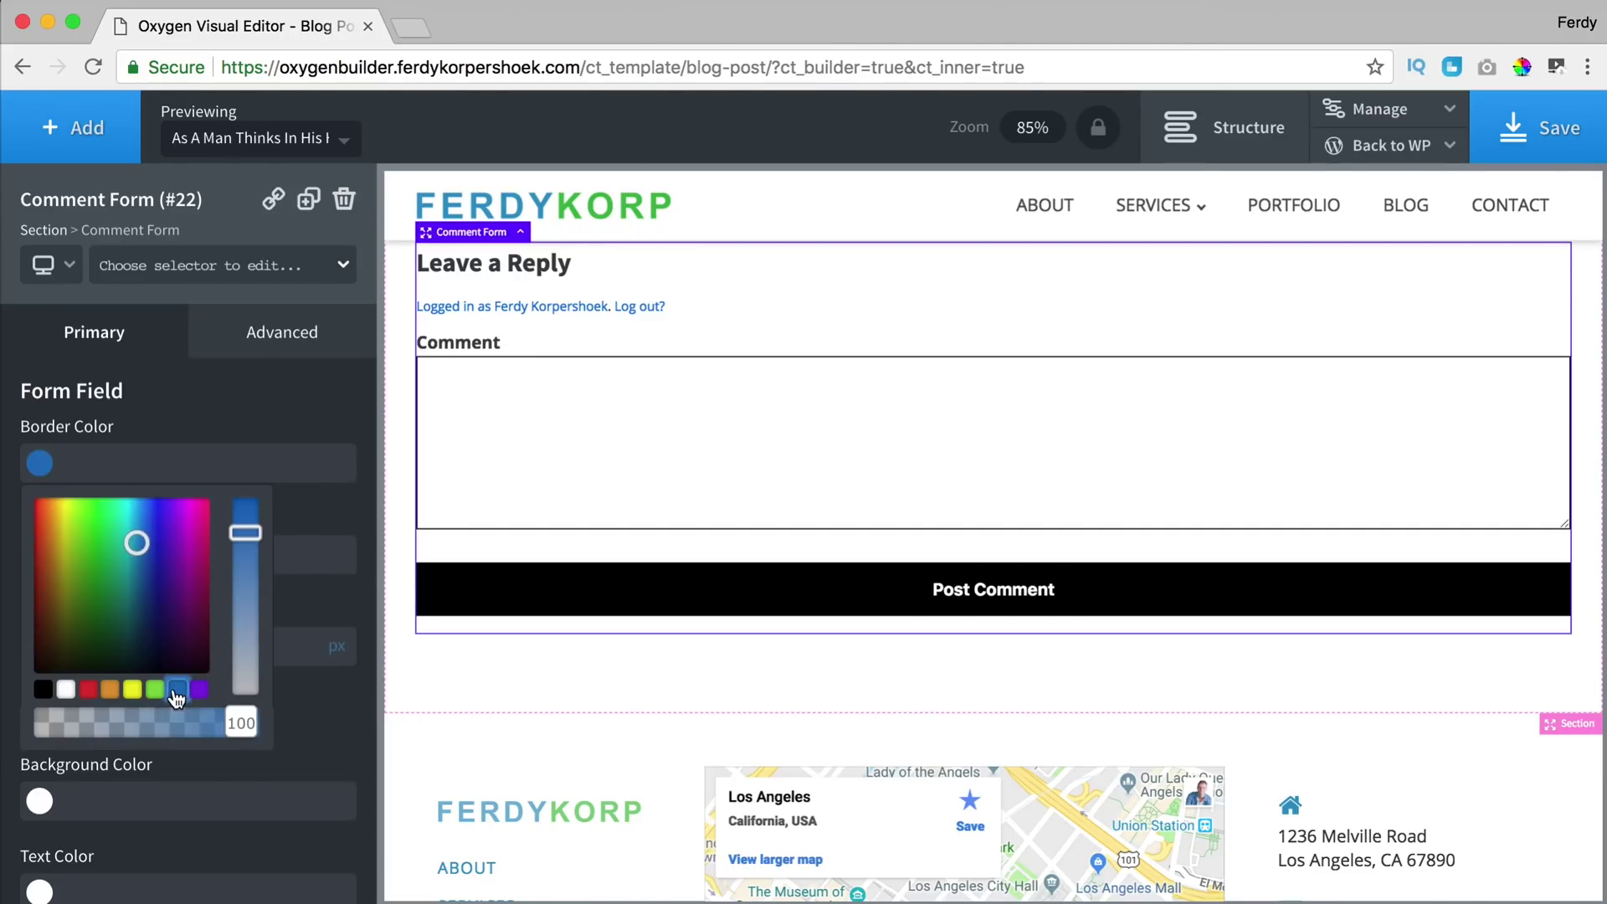
{"action": "left_click", "coordinate": [39, 463]}
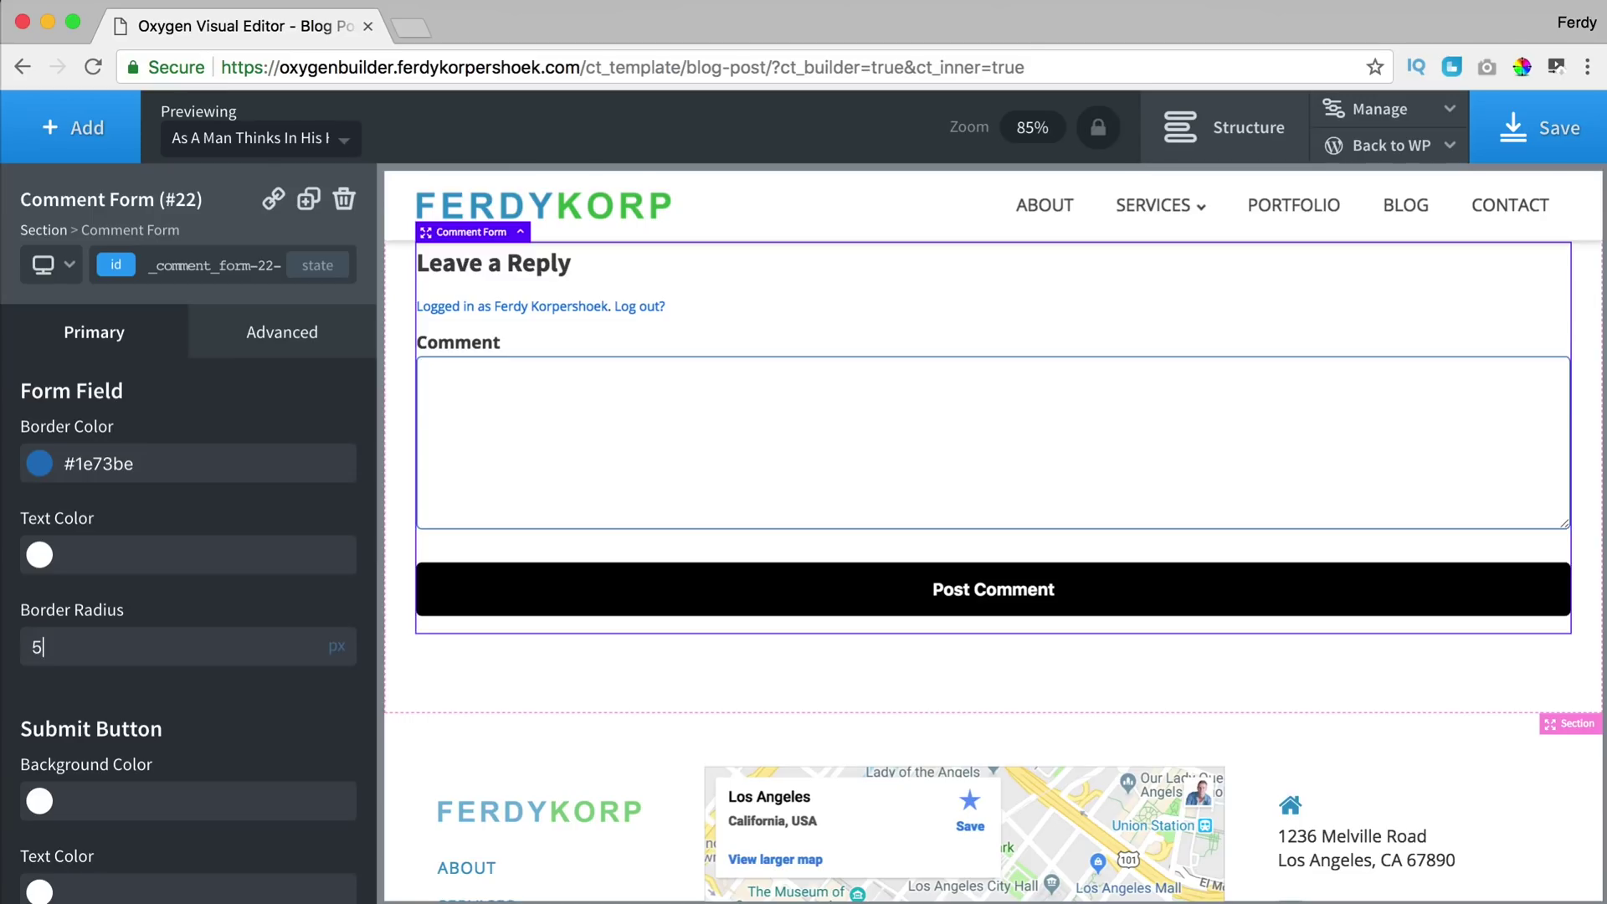
- Set the comment form's submit button background color to blue #1e73be
{"action": "scroll", "coordinate": [167, 649], "scroll_direction": "down", "scroll_amount": 2}
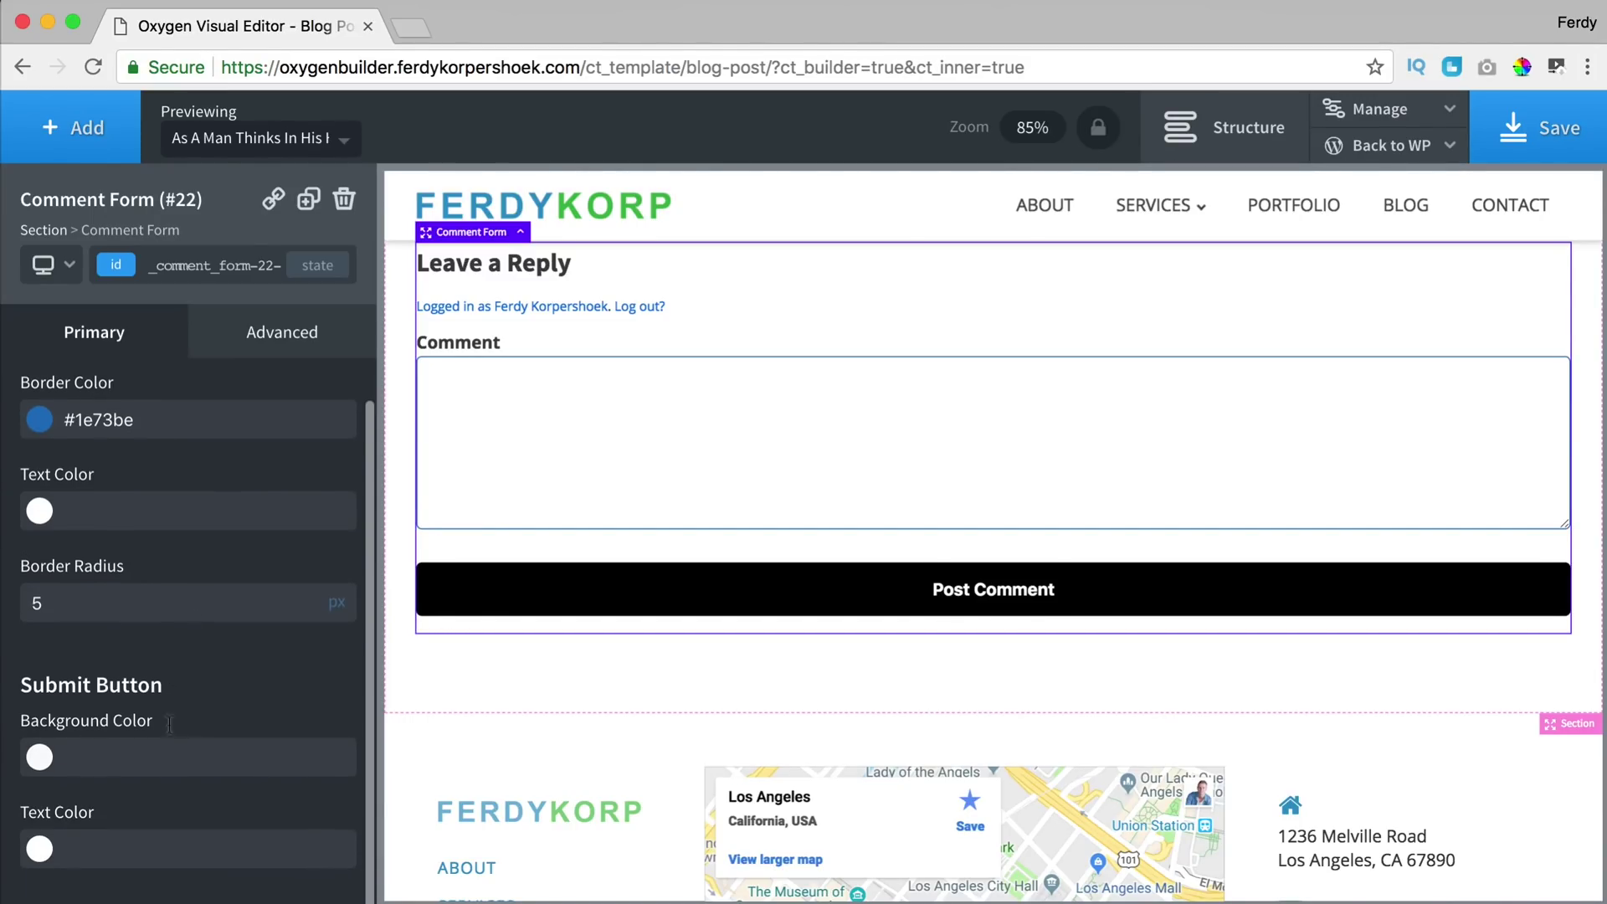
{"action": "left_click", "coordinate": [39, 758]}
{"action": "scroll", "coordinate": [184, 787], "scroll_direction": "down", "scroll_amount": 5}
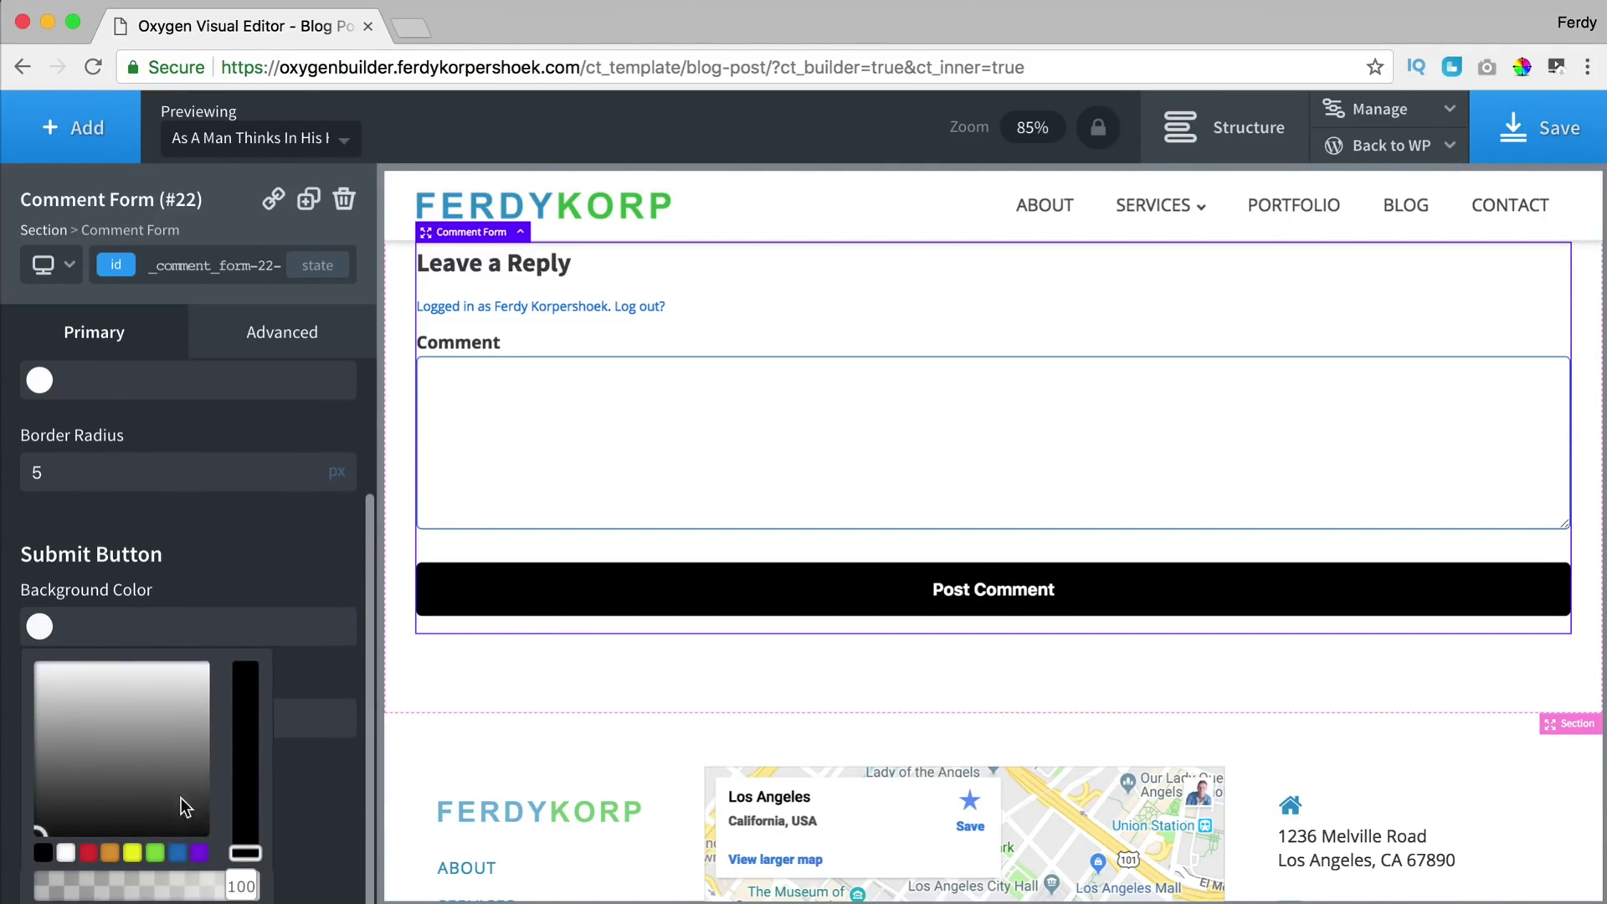
{"action": "left_click", "coordinate": [177, 852]}
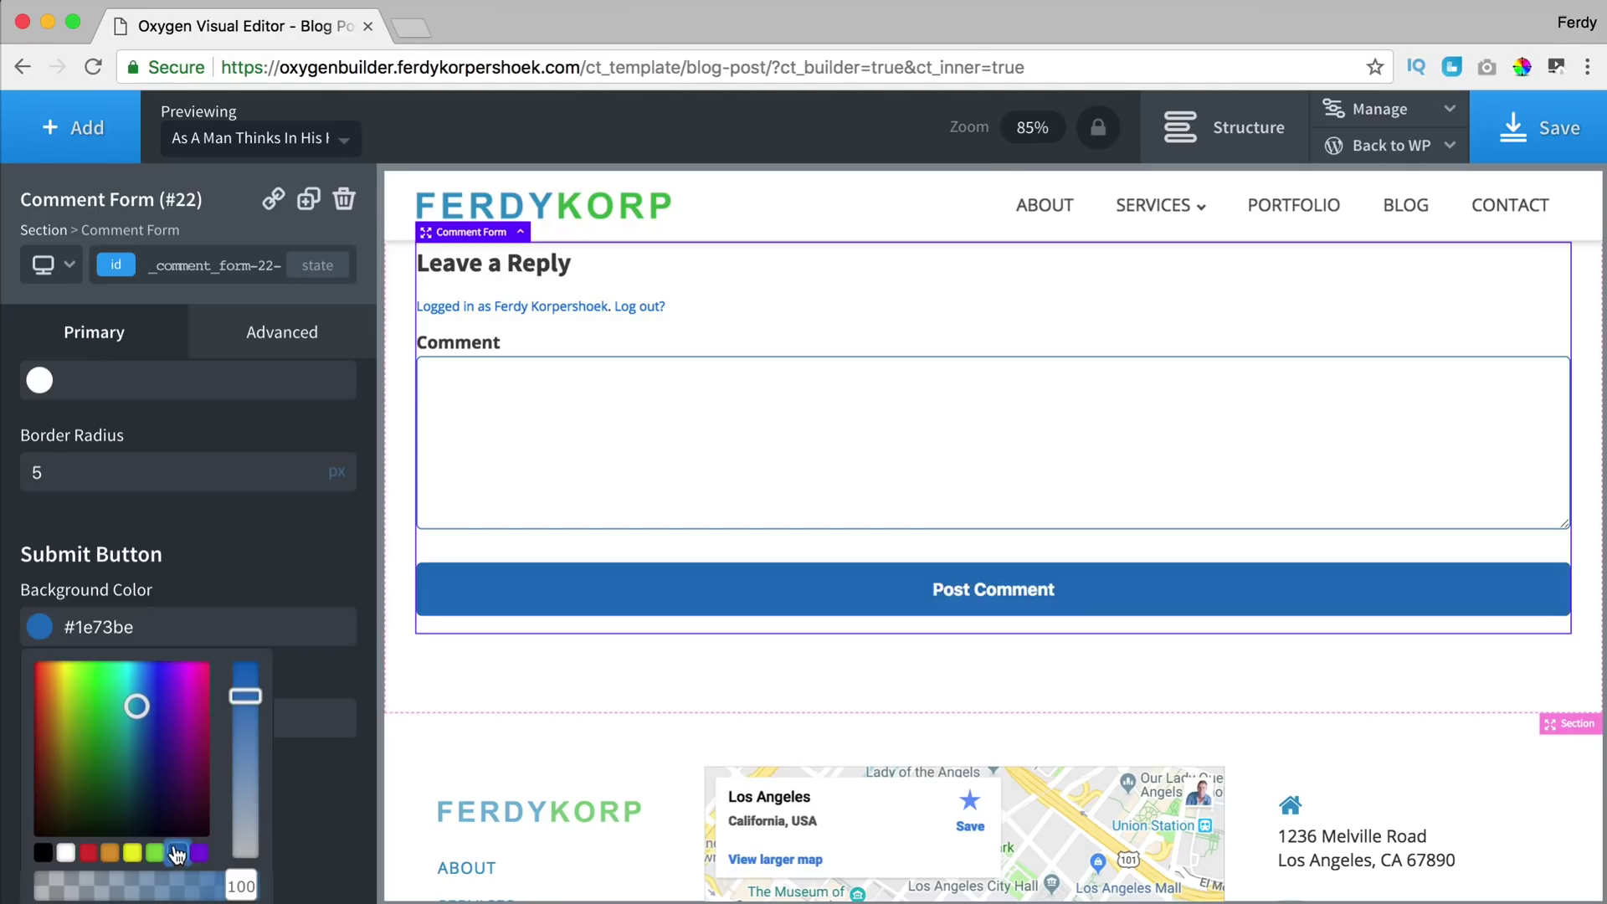
{"action": "left_click", "coordinate": [211, 548]}
- Set the hero section's background attachment to fixed for a parallax effect and check it against the page
{"action": "scroll", "coordinate": [982, 492], "scroll_direction": "up", "scroll_amount": 8}
{"action": "scroll", "coordinate": [982, 503], "scroll_direction": "up", "scroll_amount": 10}
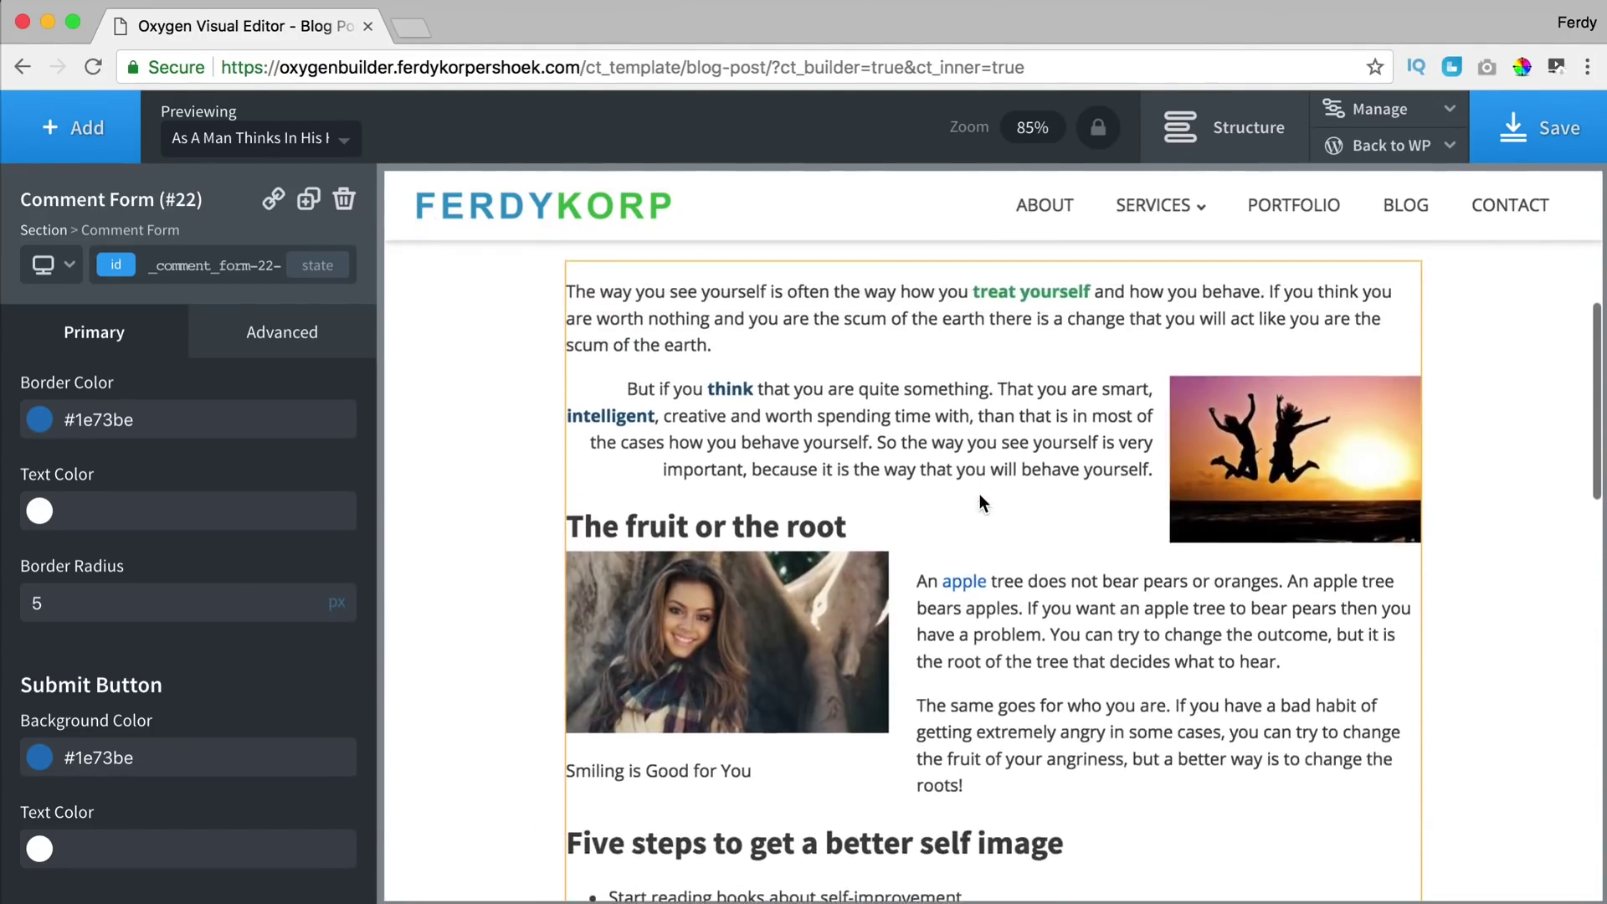
{"action": "left_click", "coordinate": [518, 338]}
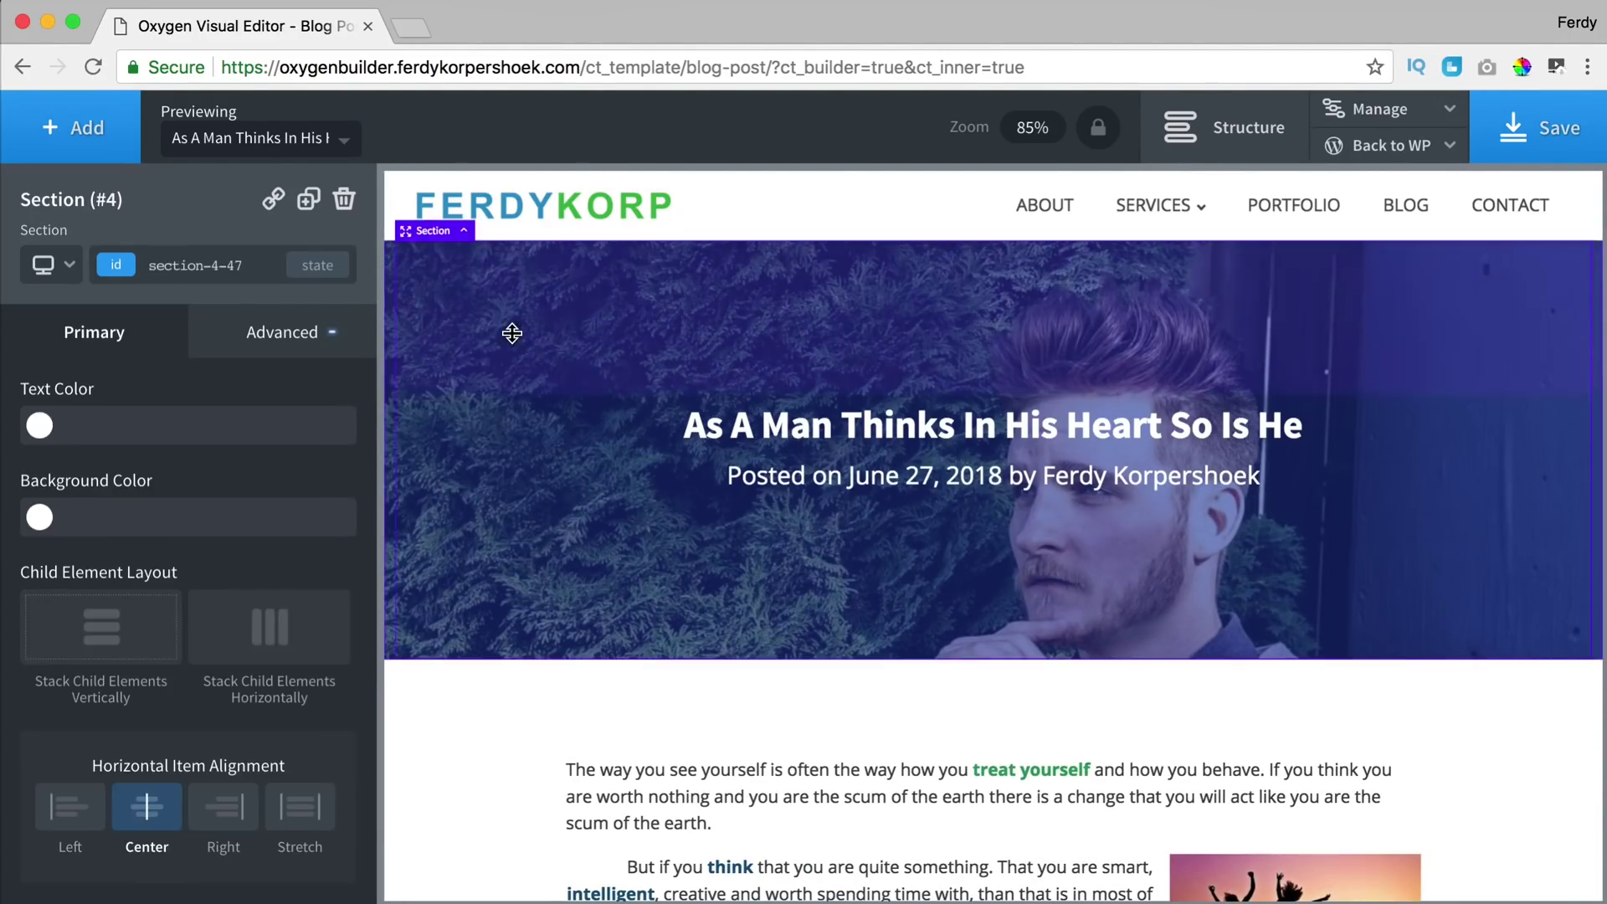
{"action": "left_click", "coordinate": [280, 332]}
{"action": "left_click", "coordinate": [179, 405]}
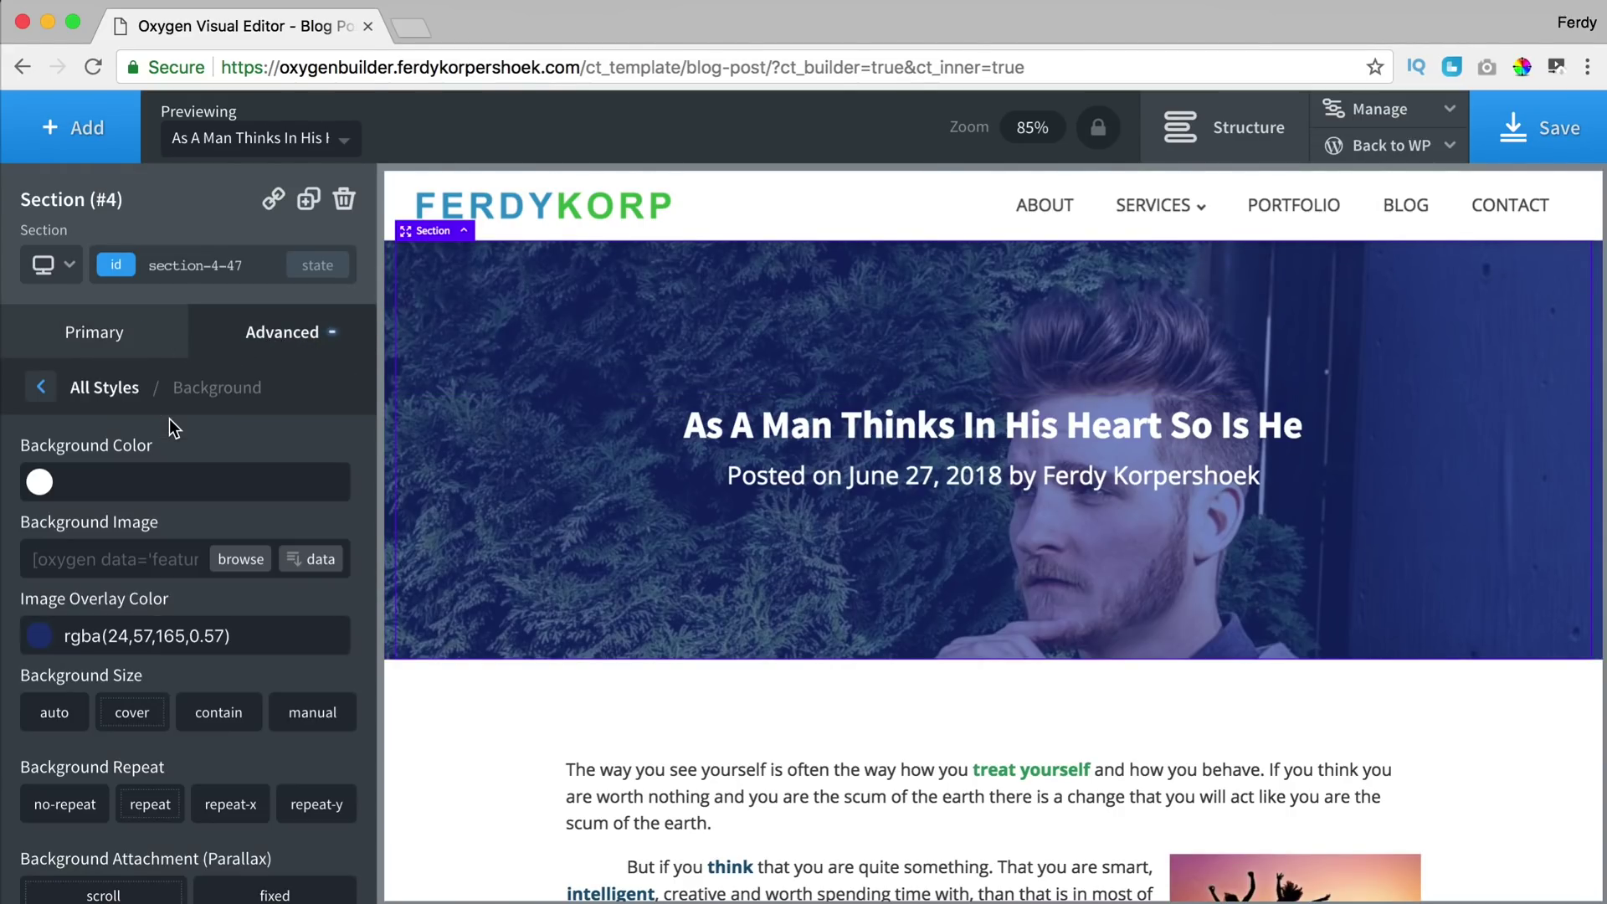
{"action": "scroll", "coordinate": [171, 420], "scroll_direction": "down", "scroll_amount": 3}
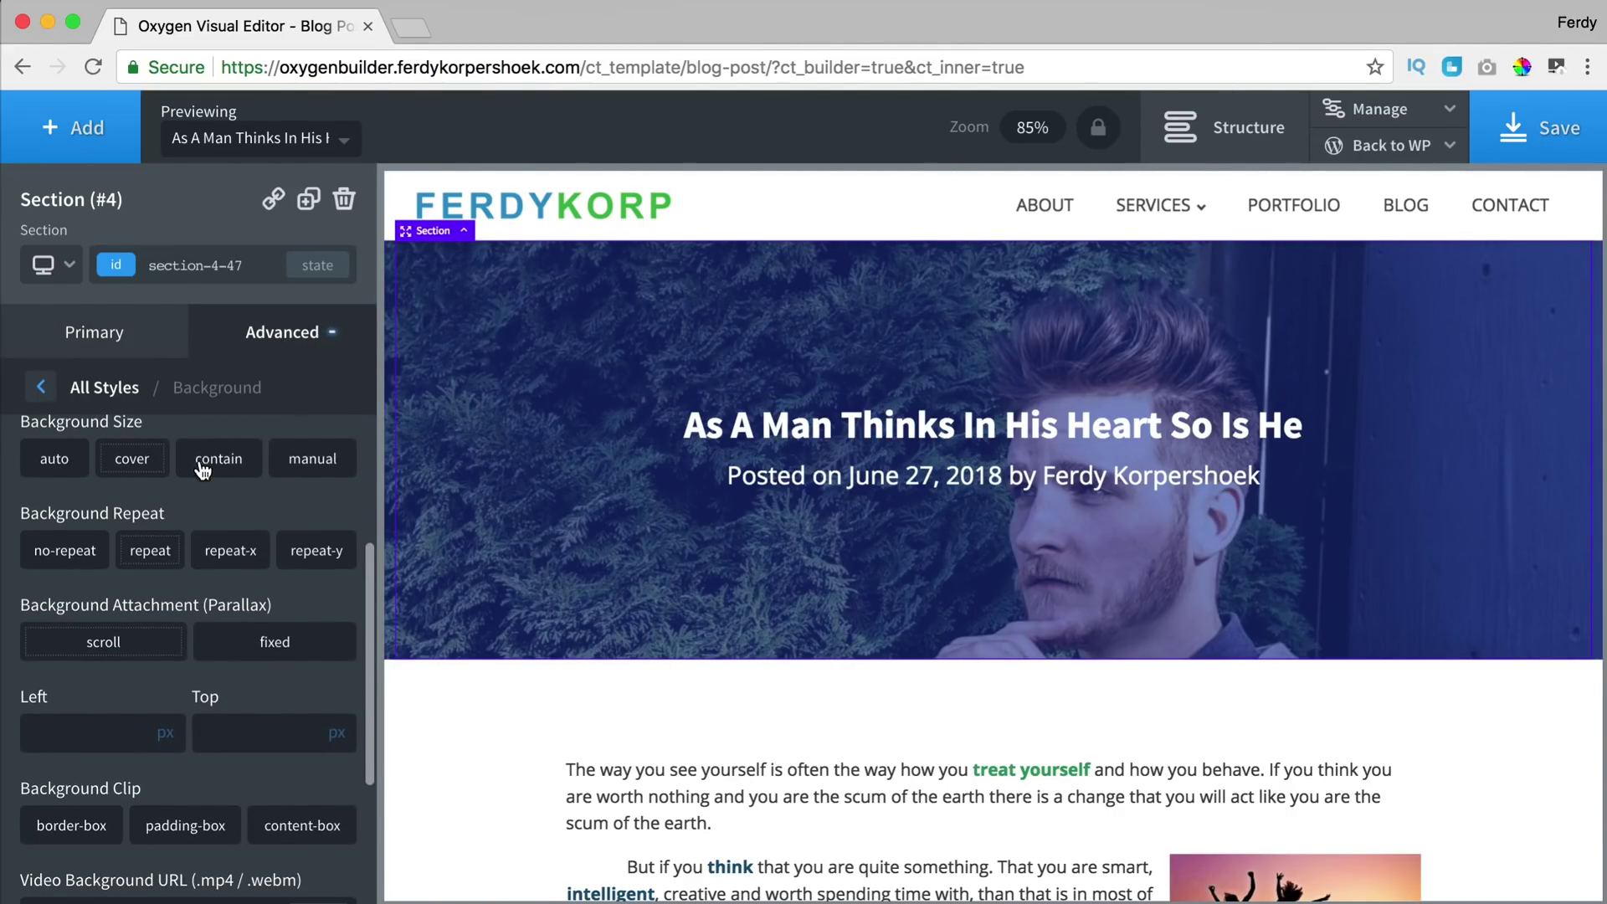
{"action": "scroll", "coordinate": [301, 561], "scroll_direction": "down", "scroll_amount": 1}
{"action": "left_click", "coordinate": [293, 586]}
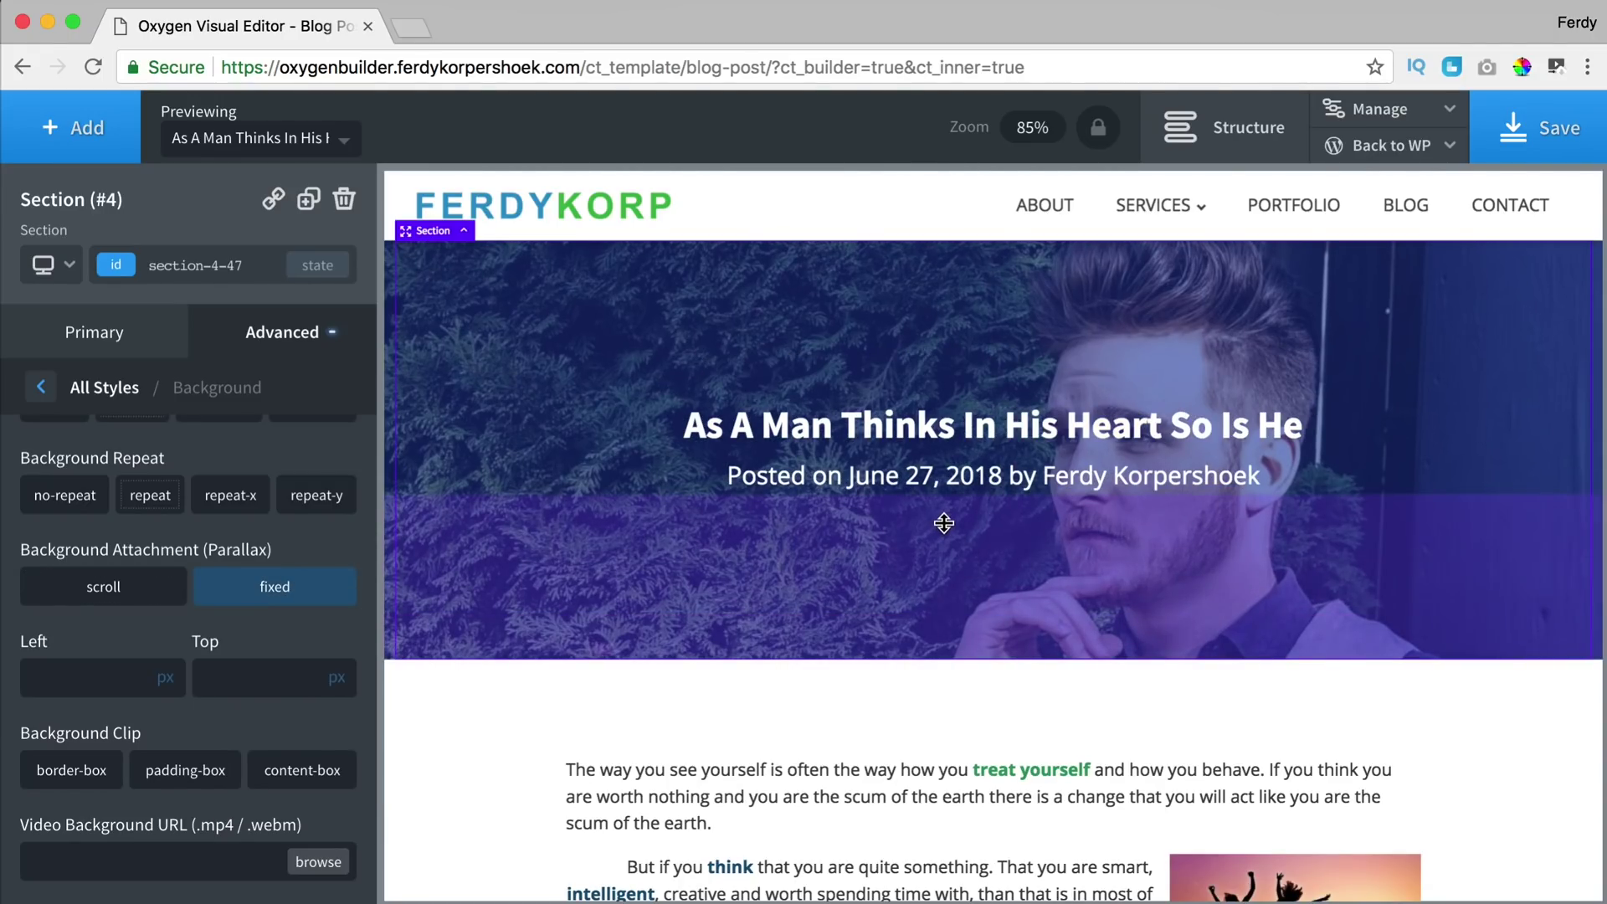
{"action": "scroll", "coordinate": [943, 522], "scroll_direction": "down", "scroll_amount": 3}
{"action": "scroll", "coordinate": [943, 523], "scroll_direction": "up", "scroll_amount": 2}
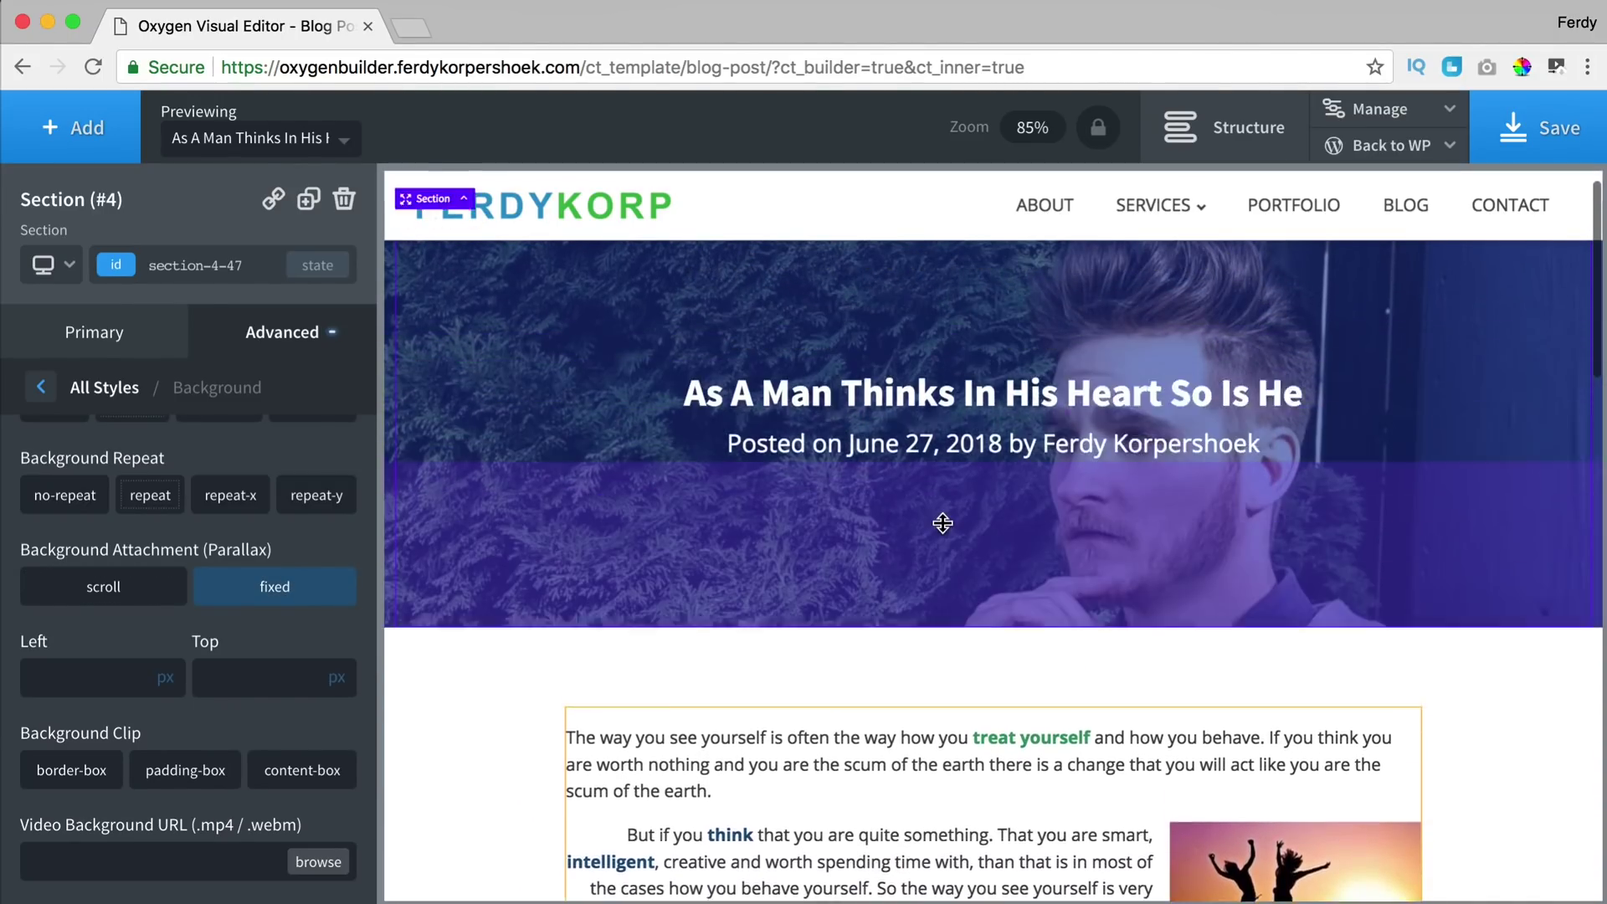
- Save the Blog Post template and review the post from header to content on the site's frontend
{"action": "left_click", "coordinate": [1555, 126]}
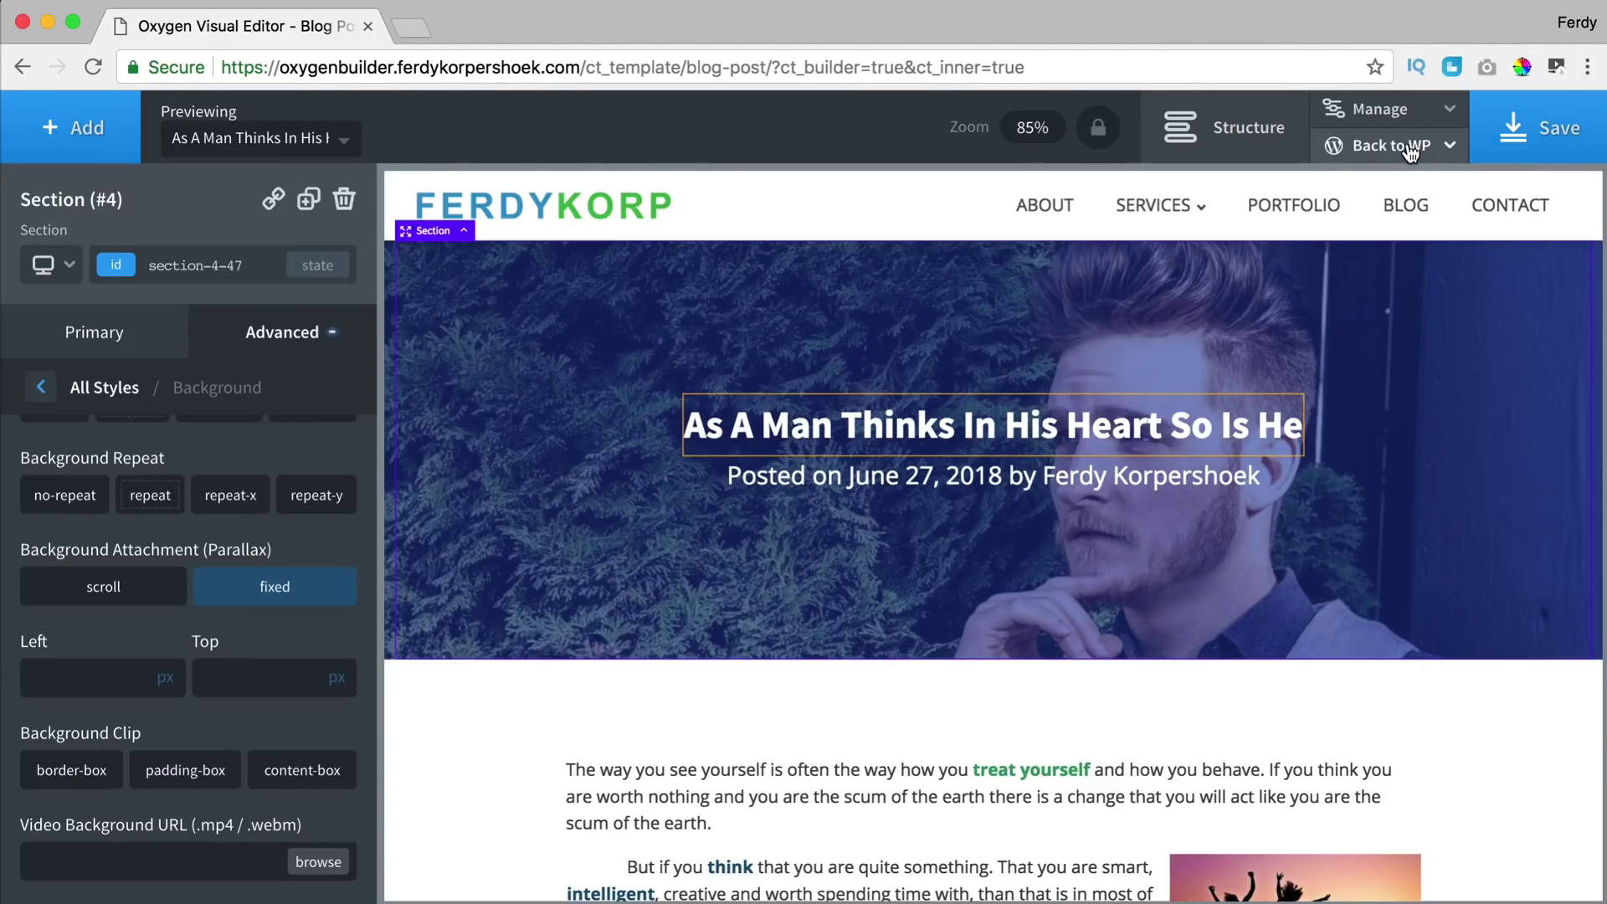
{"action": "left_click", "coordinate": [1391, 144]}
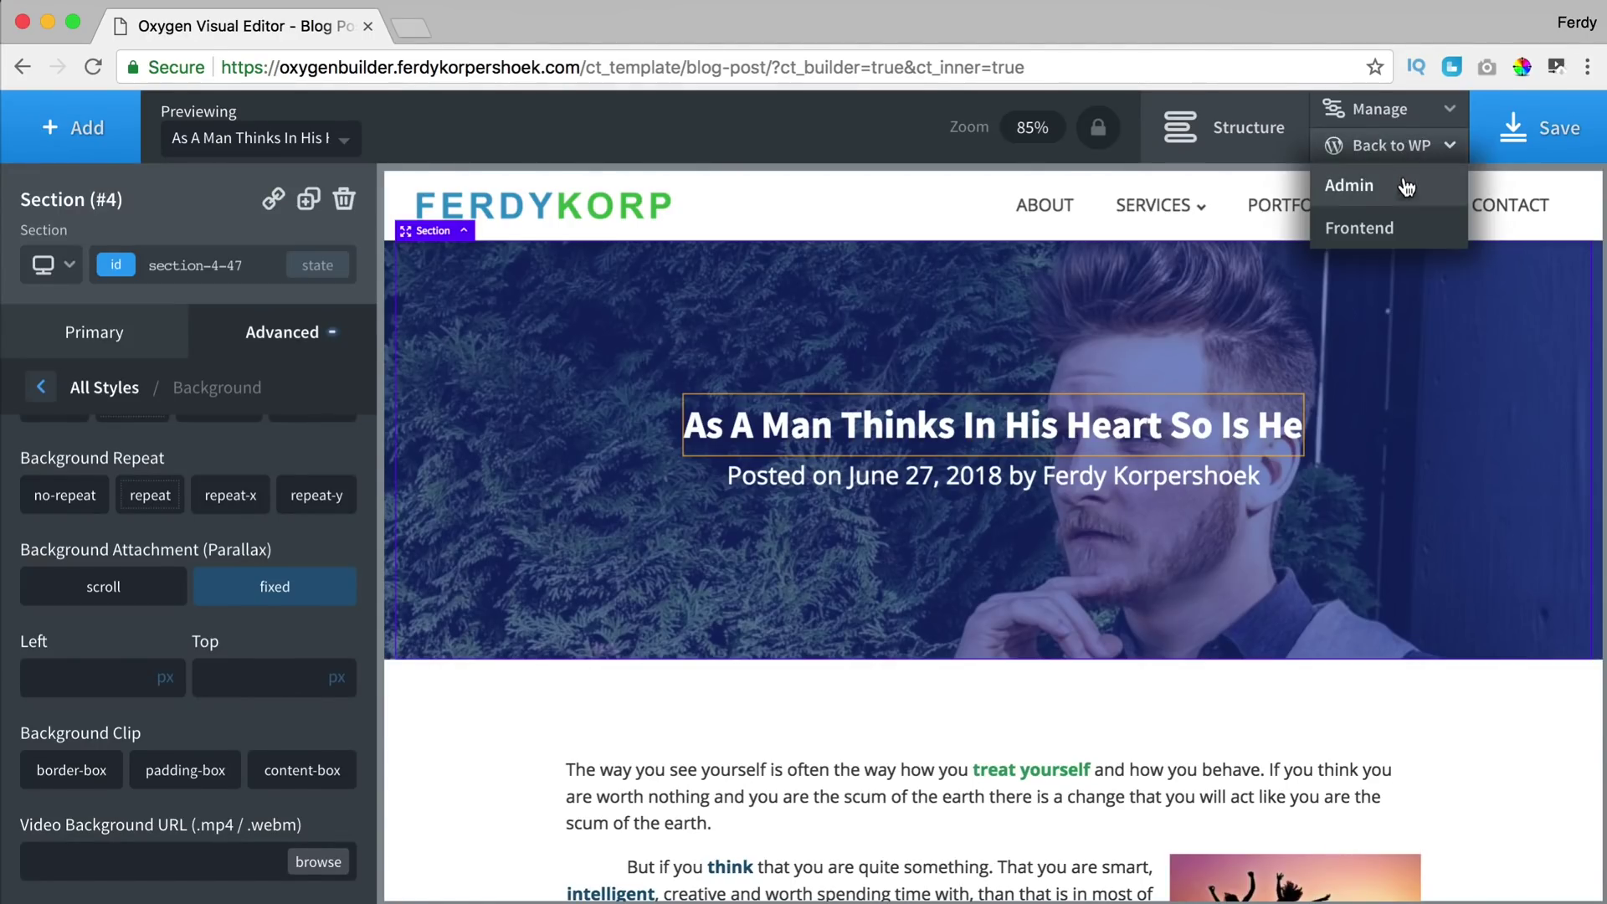
{"action": "left_click", "coordinate": [1373, 228]}
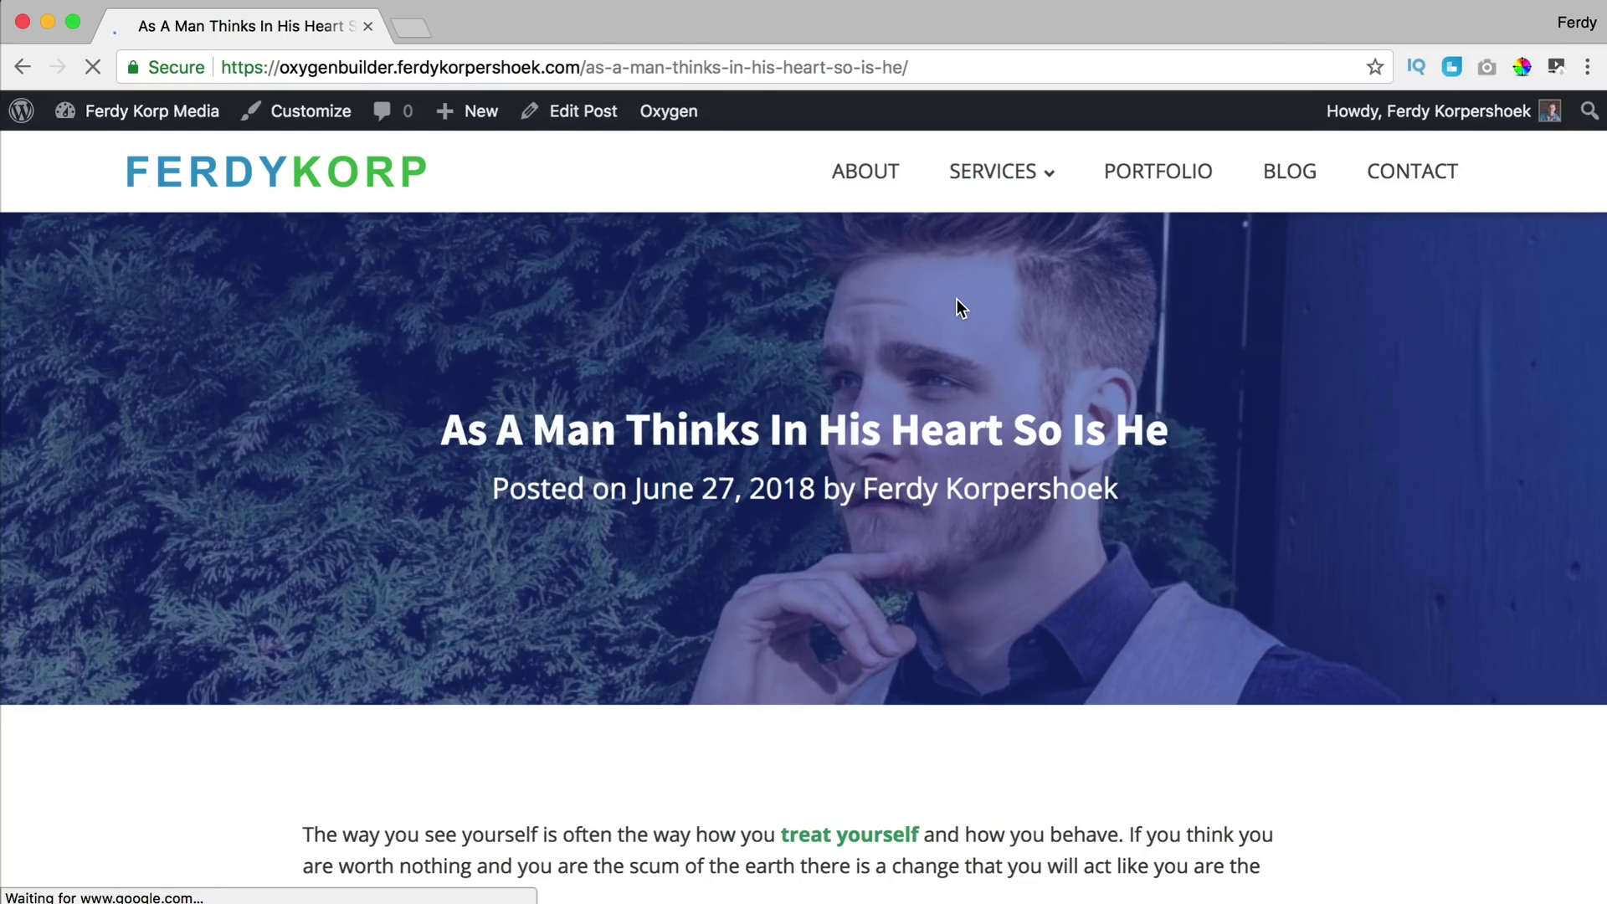
{"action": "scroll", "coordinate": [914, 303], "scroll_direction": "down", "scroll_amount": 10}
{"action": "scroll", "coordinate": [895, 304], "scroll_direction": "down", "scroll_amount": 10}
{"action": "scroll", "coordinate": [896, 304], "scroll_direction": "up", "scroll_amount": 20}
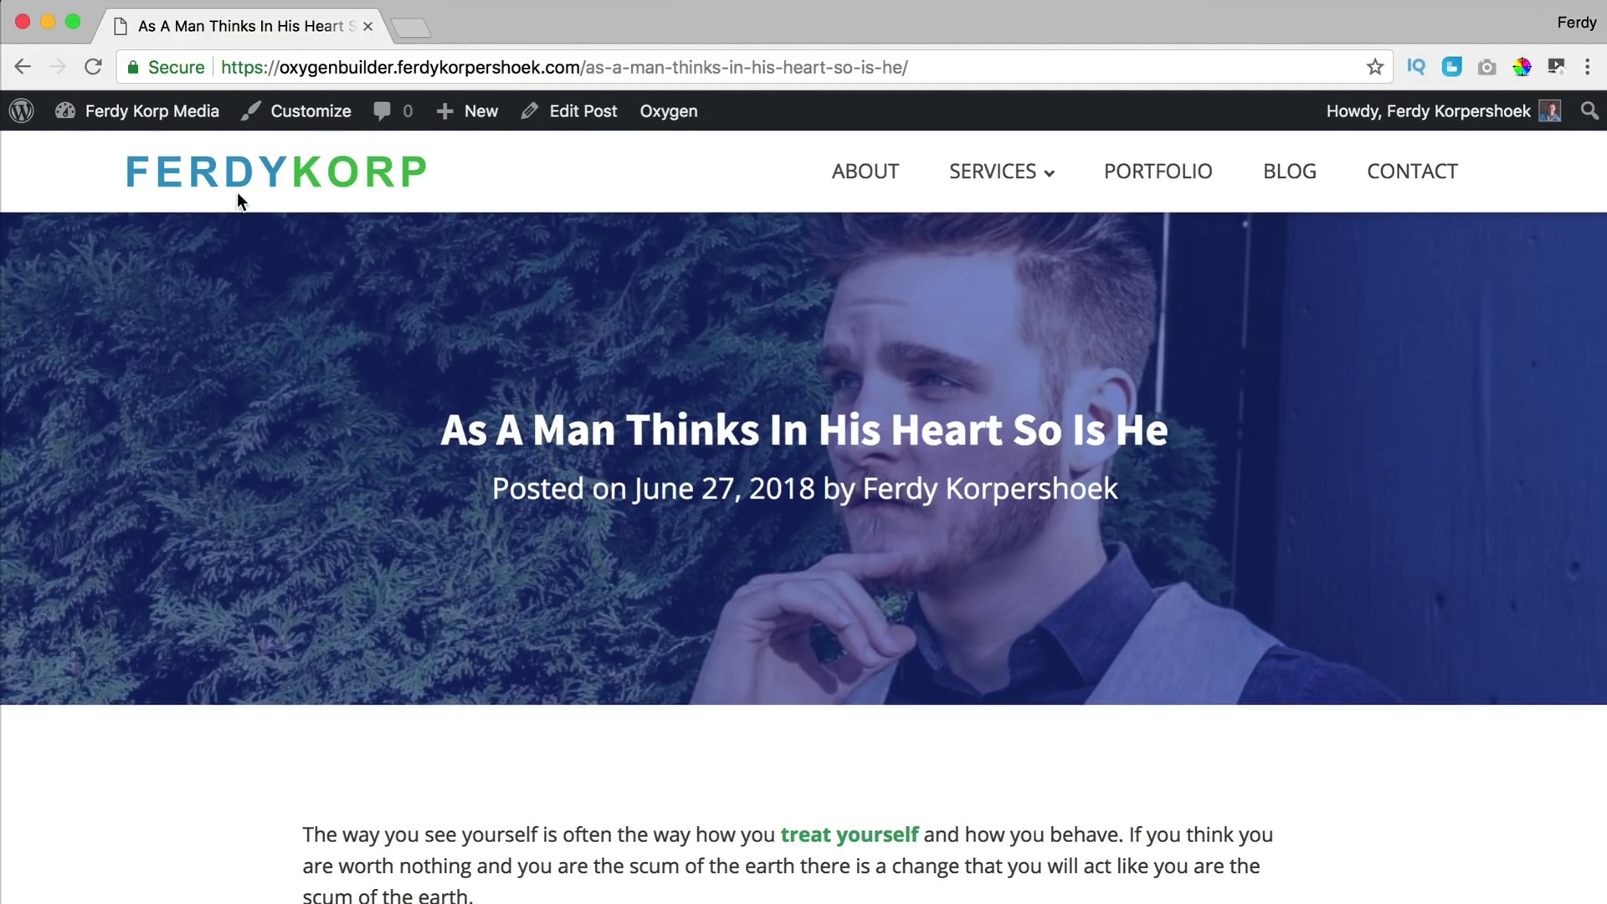
{"action": "scroll", "coordinate": [807, 327], "scroll_direction": "down", "scroll_amount": 20}
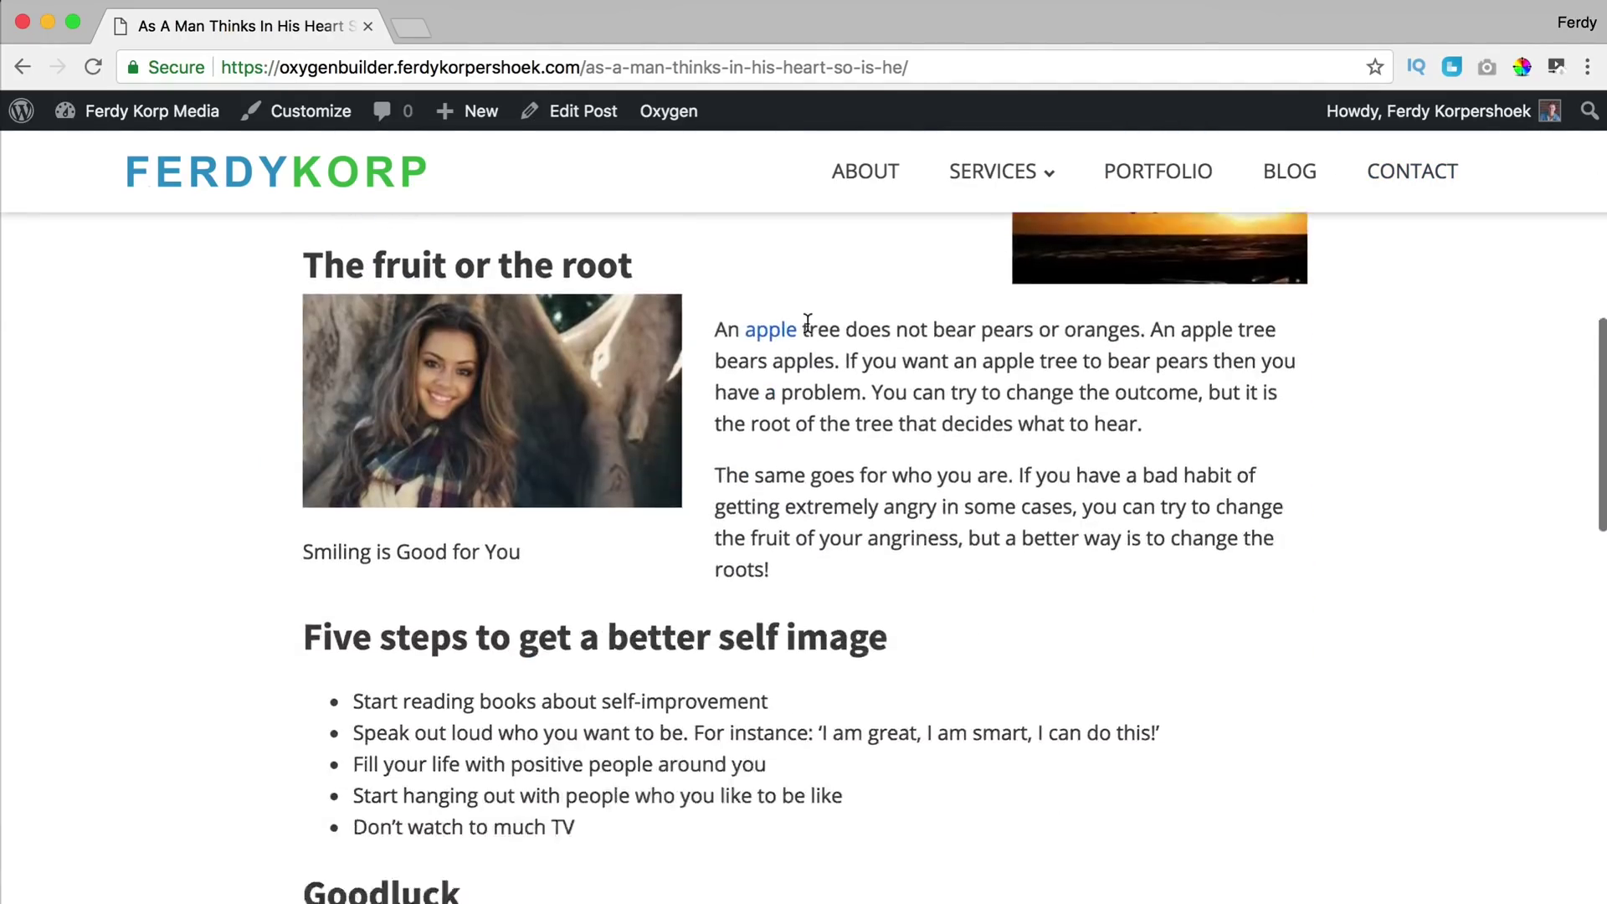
{"action": "scroll", "coordinate": [810, 323], "scroll_direction": "up", "scroll_amount": 20}
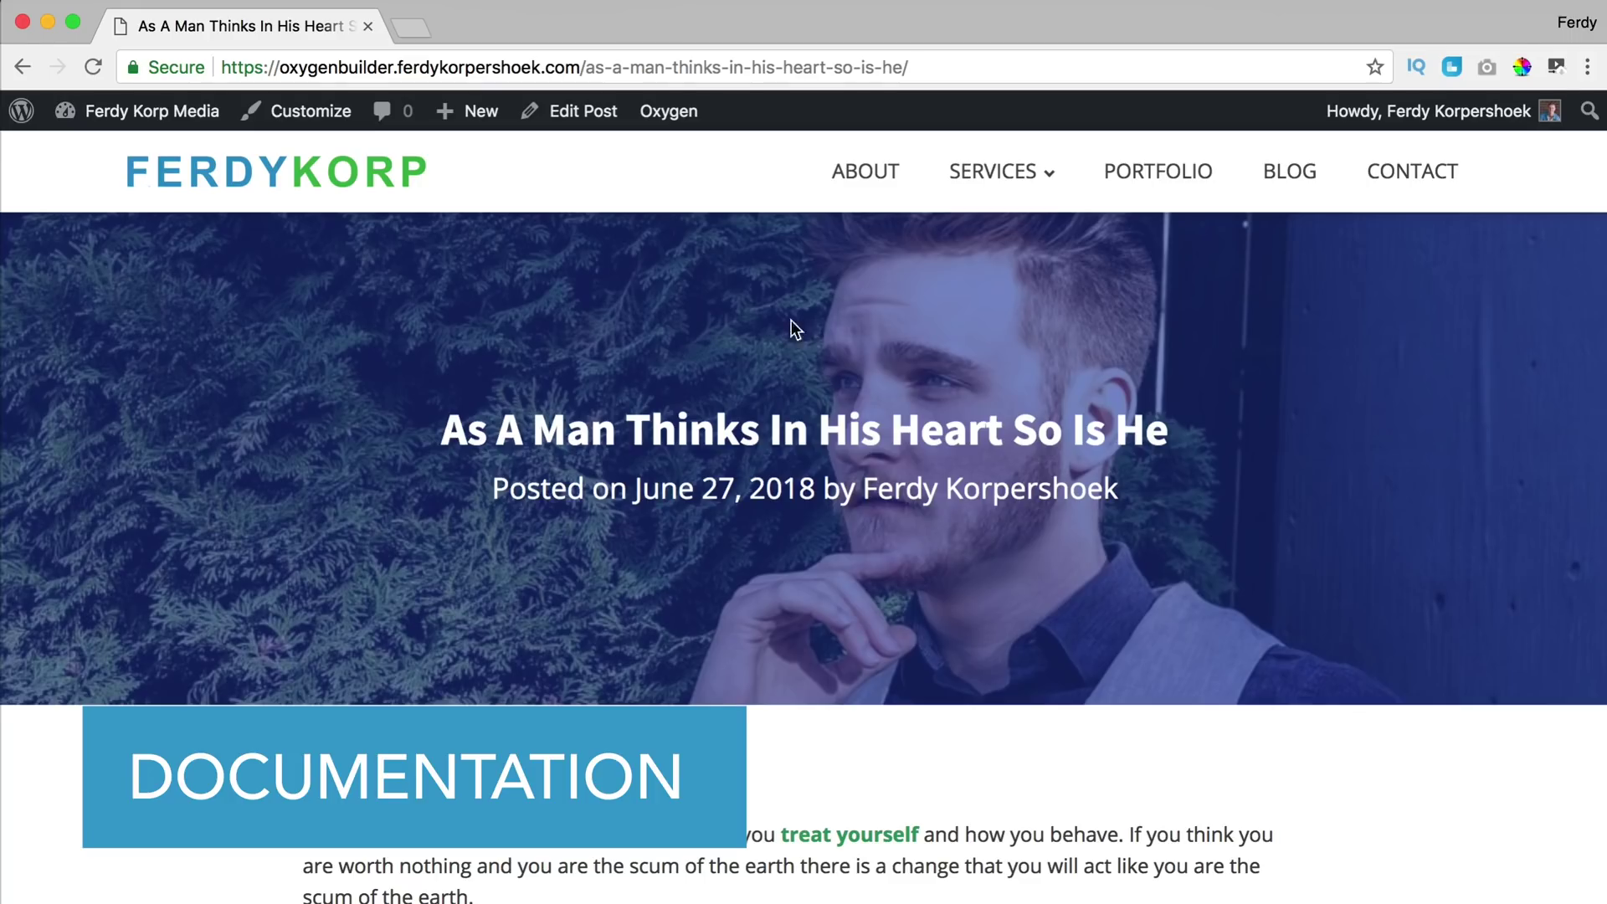
- Open Oxygen's YouTube channel on youtube.com in a new browser tab and browse its tutorial videos
{"action": "left_click", "coordinate": [416, 30]}
{"action": "type", "text": "youtube.com"}
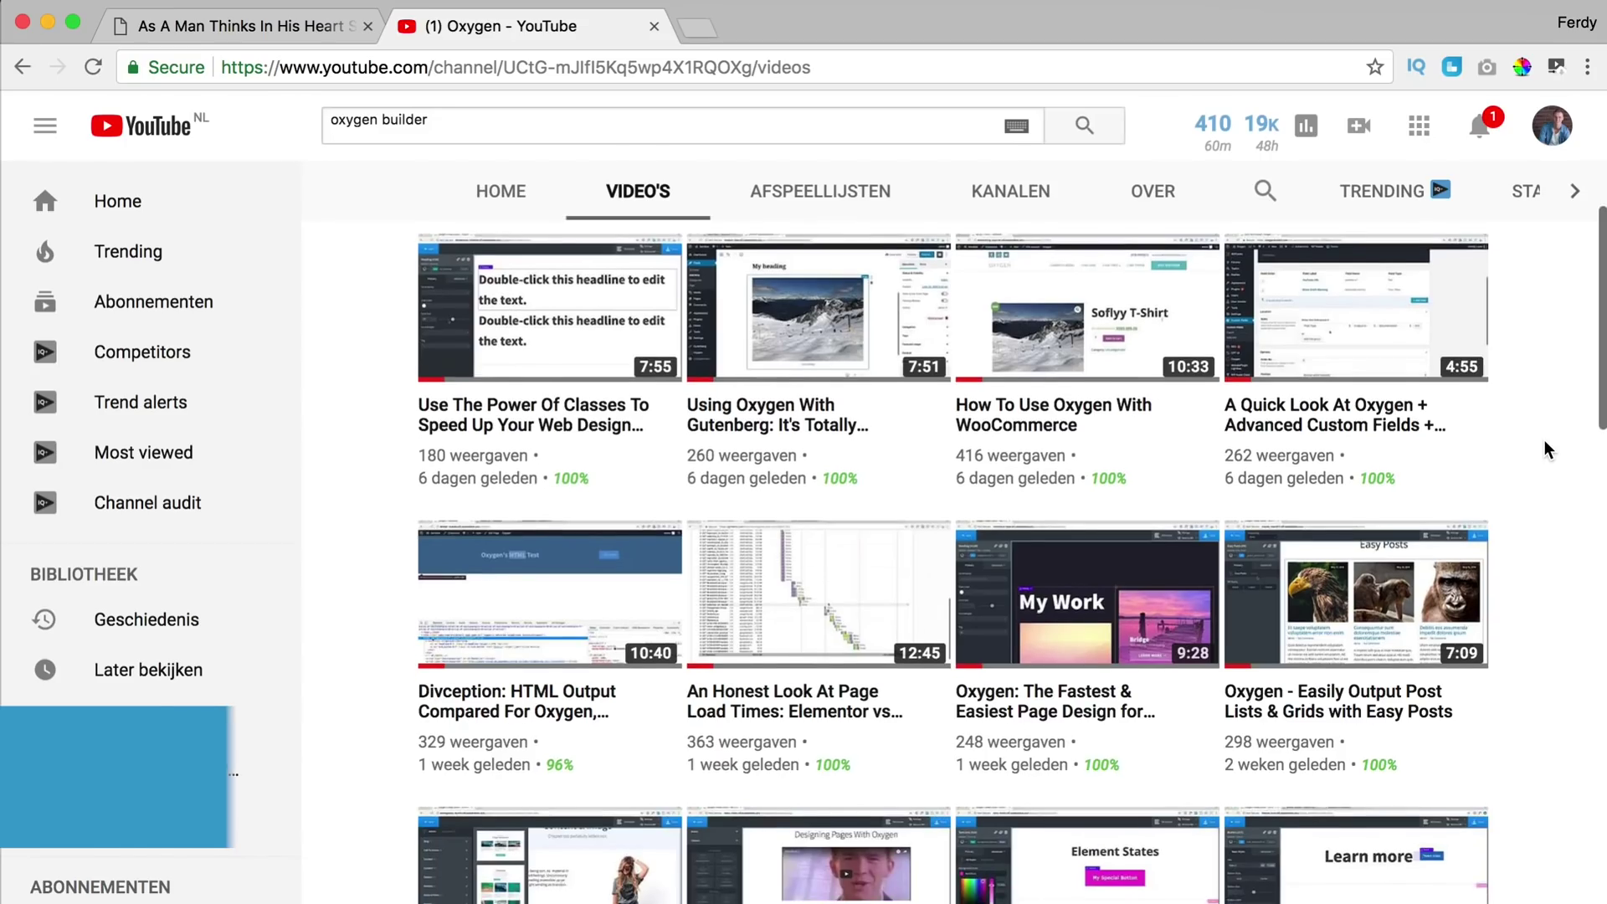
{"action": "scroll", "coordinate": [1547, 450], "scroll_direction": "down", "scroll_amount": 2}
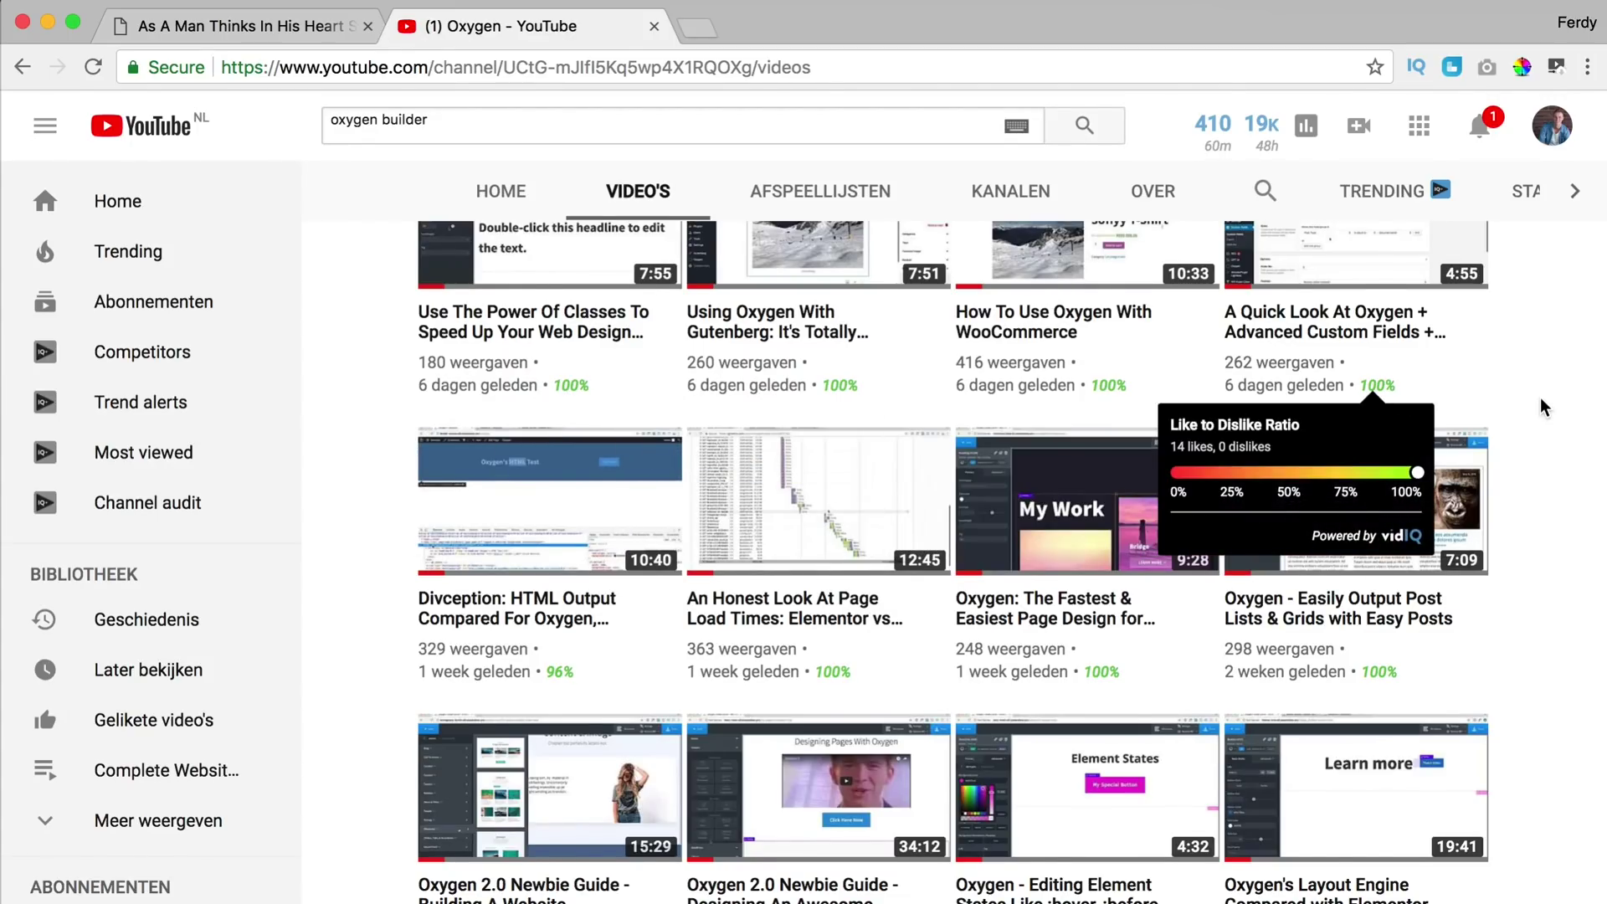
{"action": "scroll", "coordinate": [1545, 408], "scroll_direction": "down", "scroll_amount": 5}
{"action": "scroll", "coordinate": [1544, 408], "scroll_direction": "down", "scroll_amount": 10}
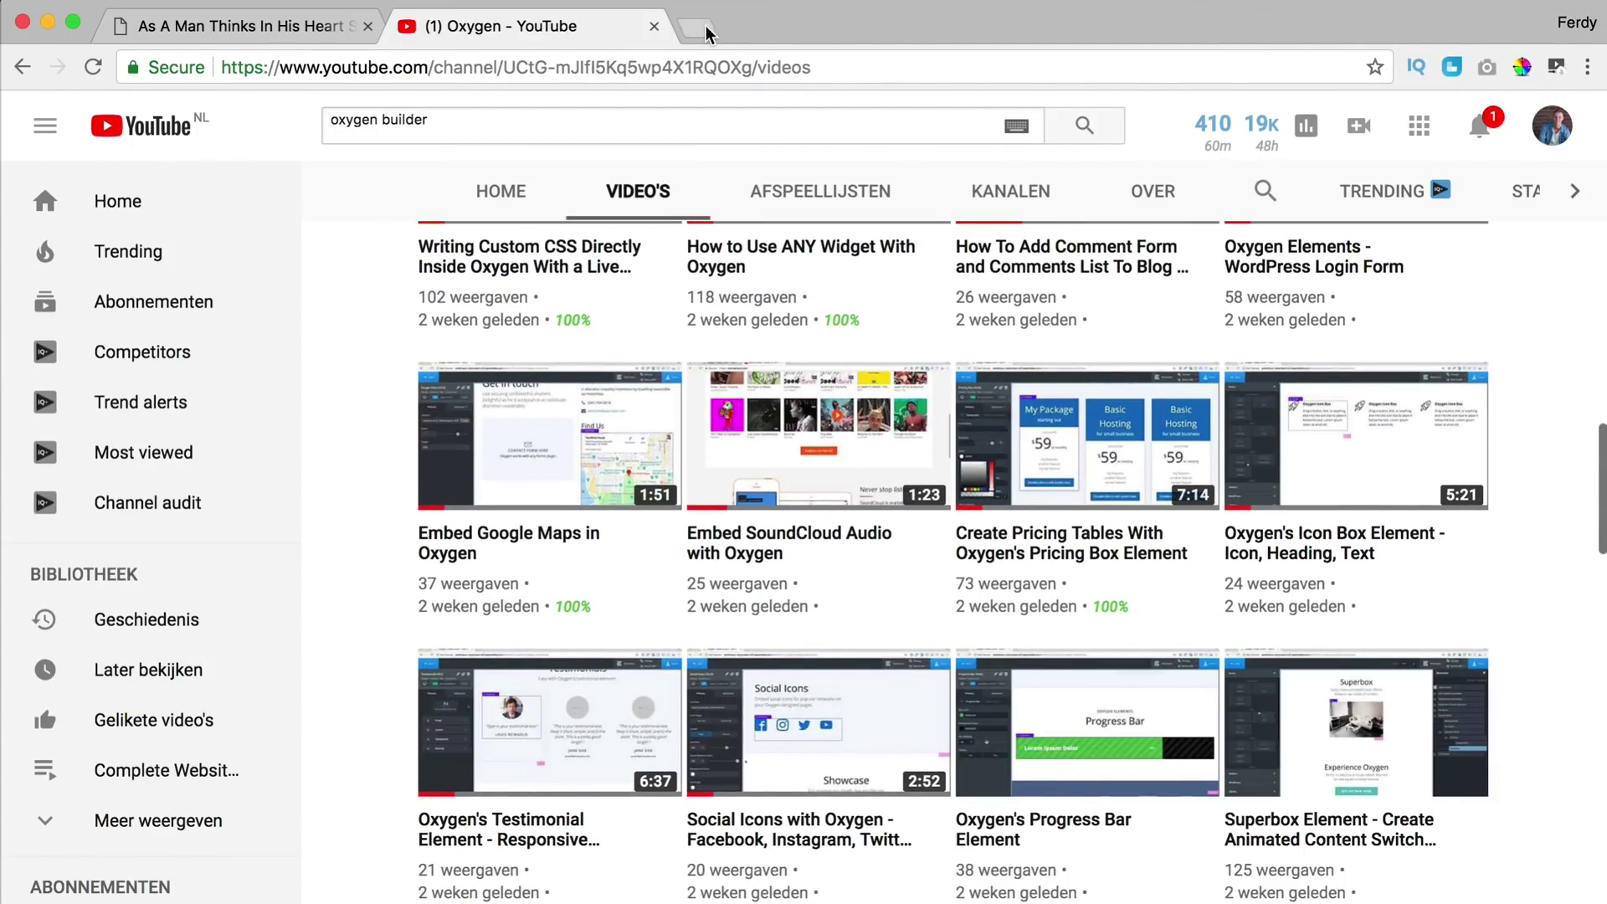
- Open oxygenbuilder.com in a new browser tab and view its Help & Tutorials page
{"action": "left_click", "coordinate": [706, 32]}
{"action": "type", "text": "oxygenbuilder.com"}
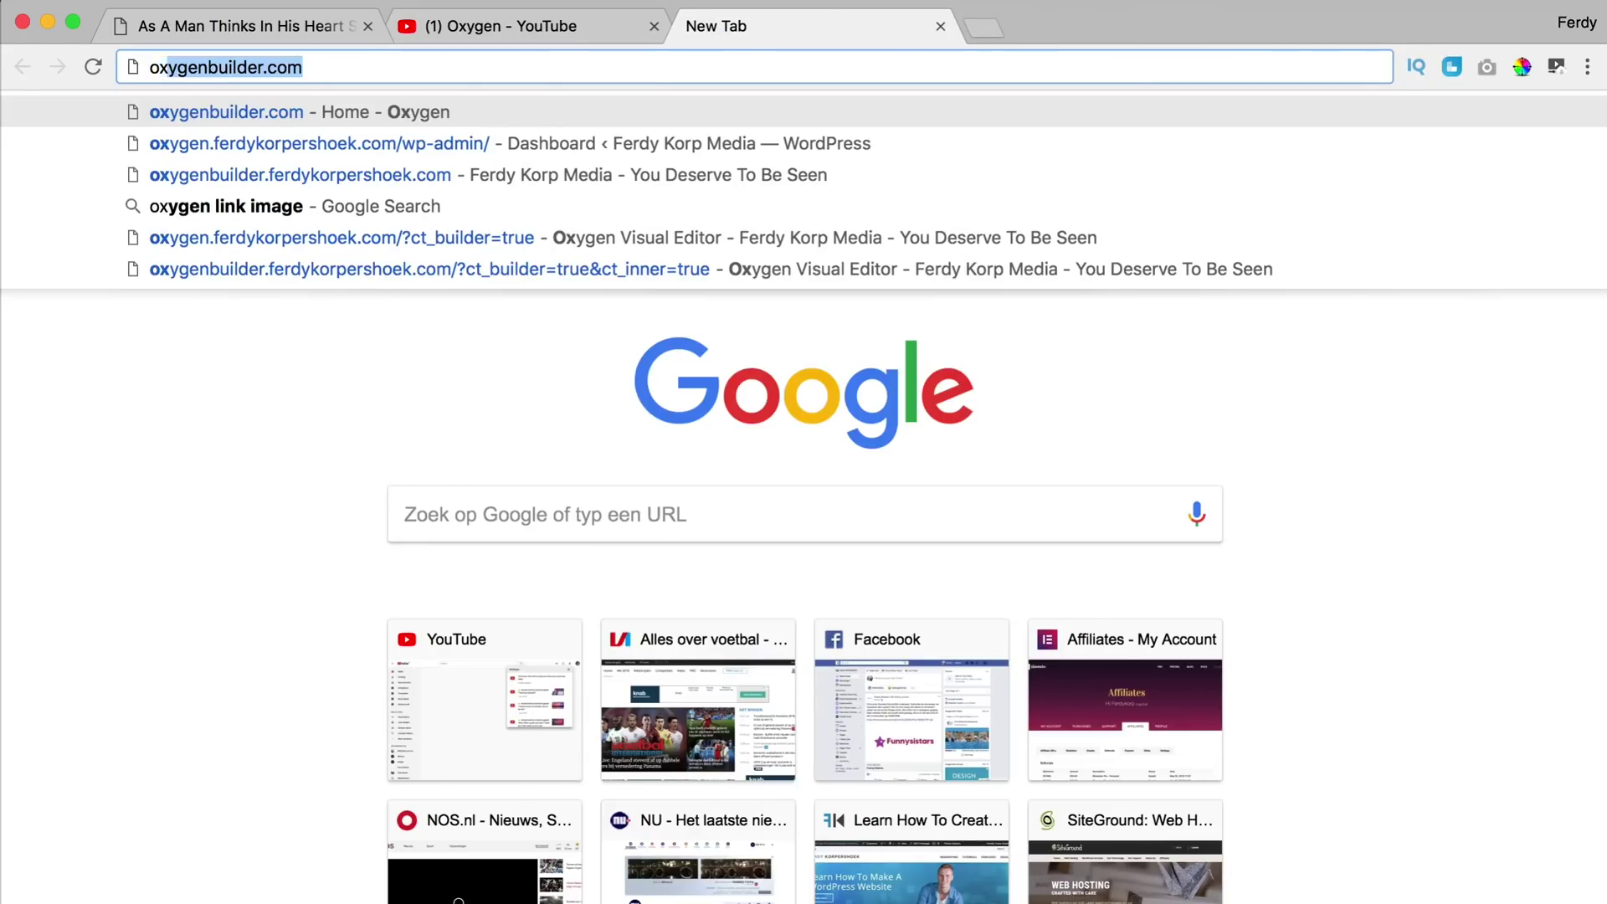
{"action": "key", "text": "Return"}
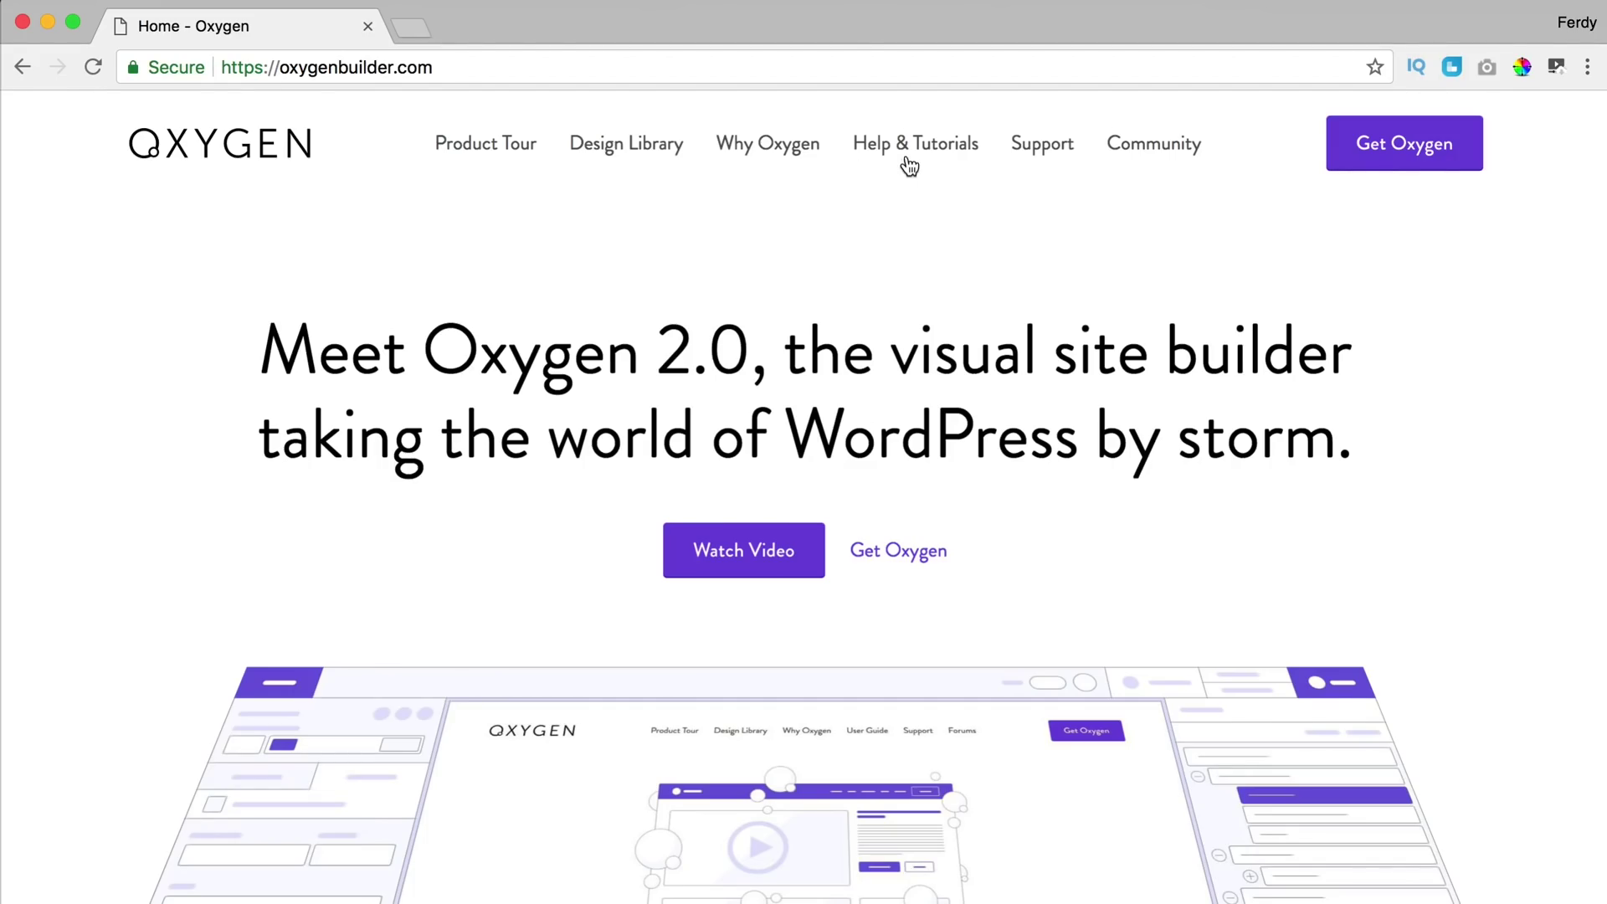
{"action": "left_click", "coordinate": [914, 152]}
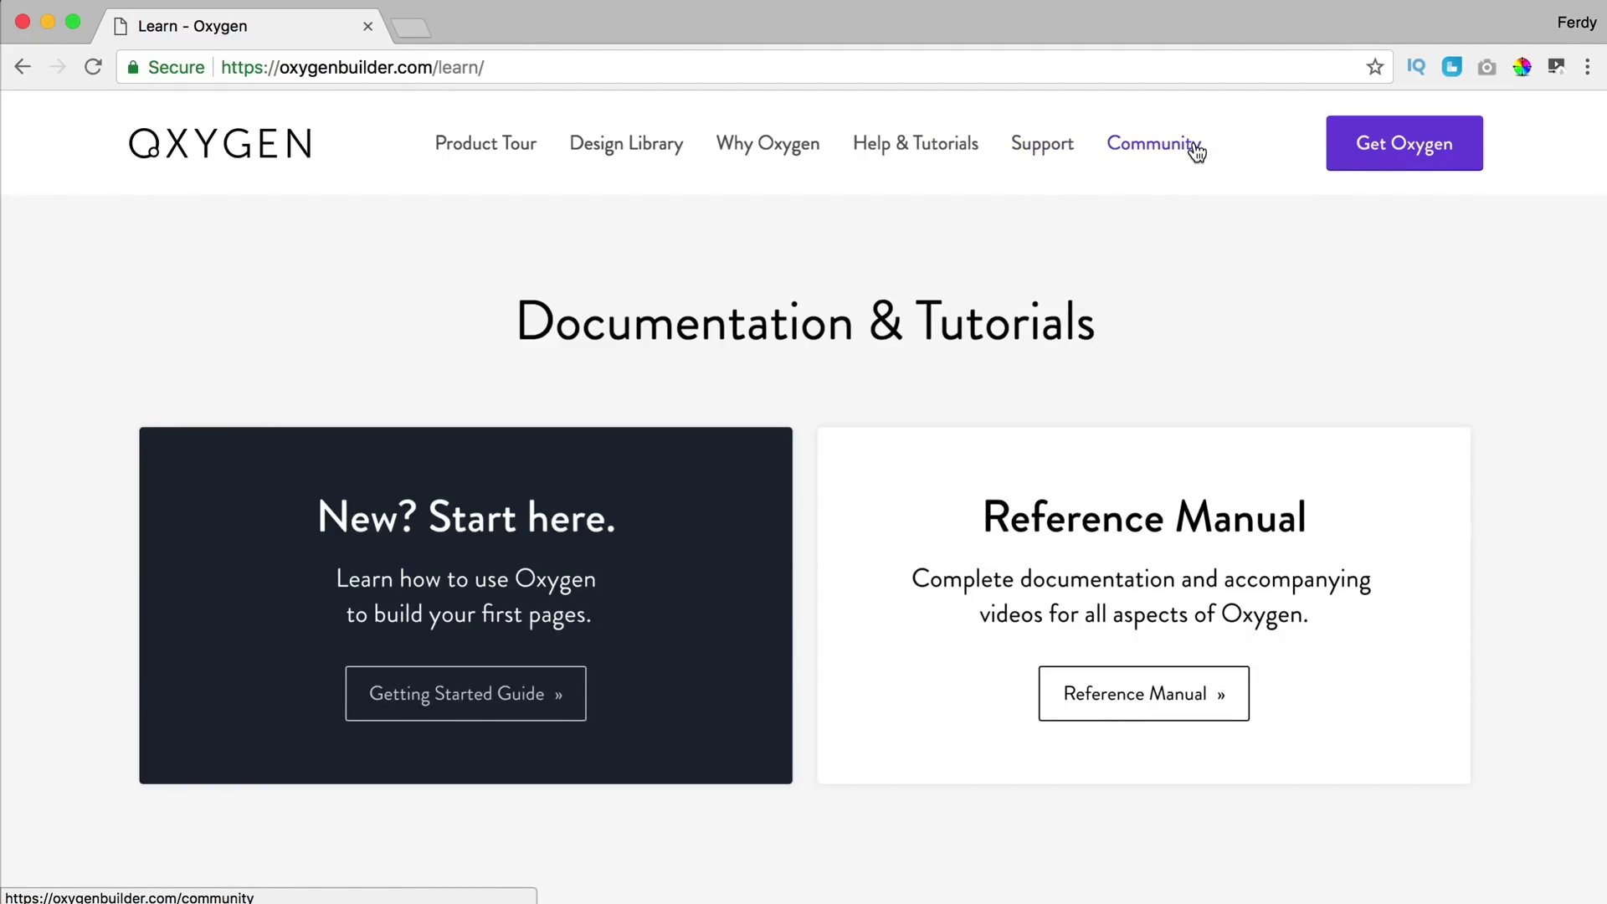
{"action": "scroll", "coordinate": [642, 278], "scroll_direction": "down", "scroll_amount": 5}
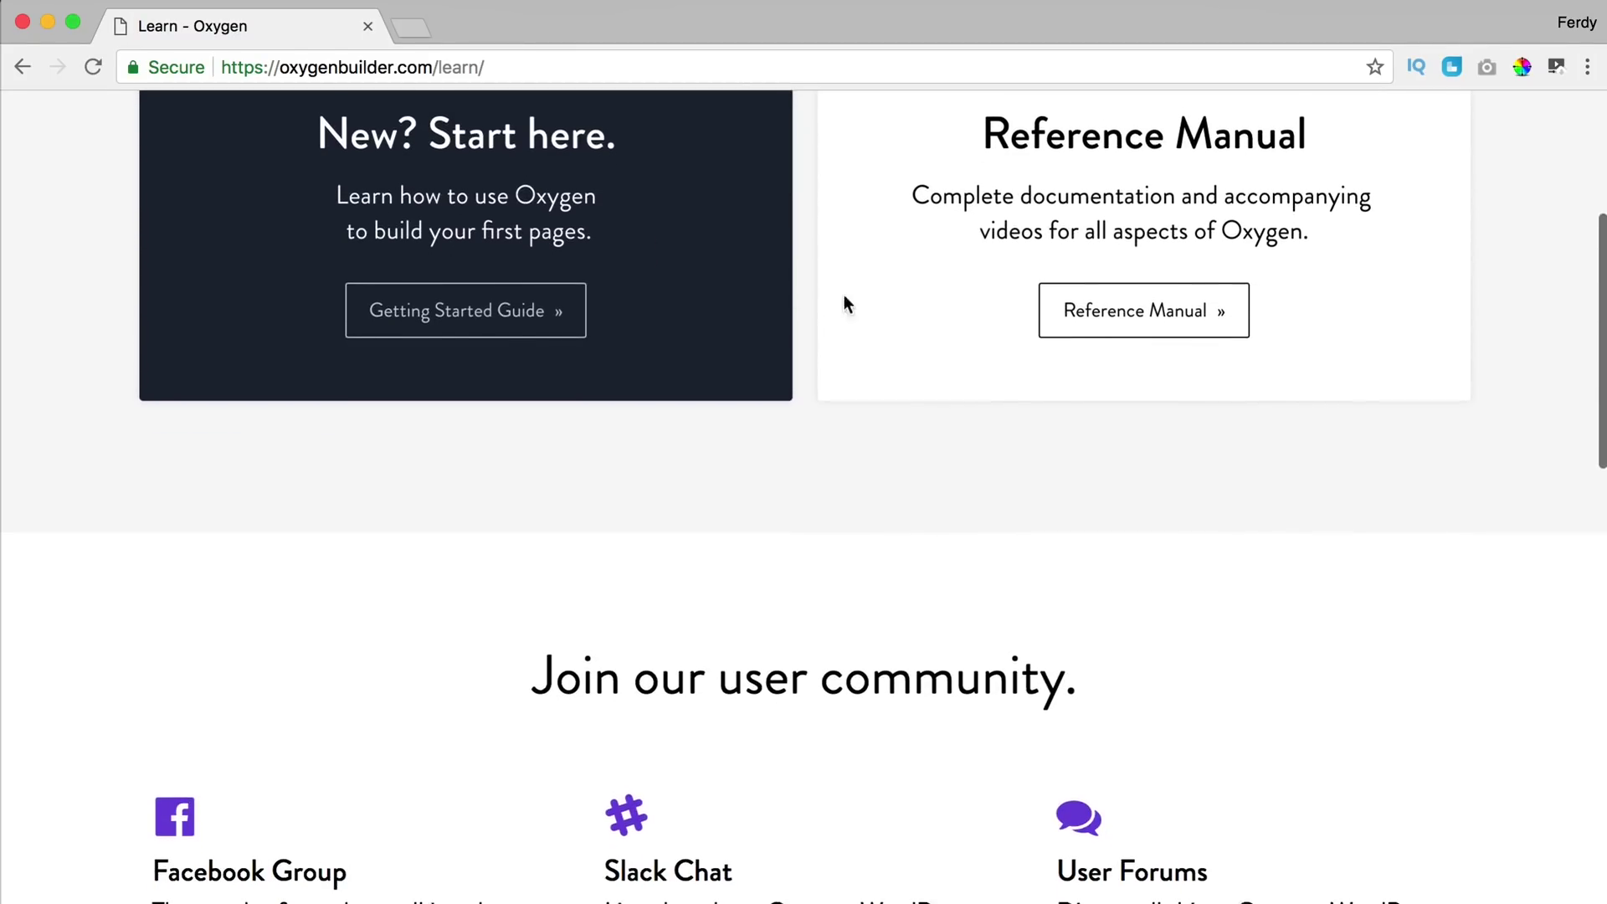
- Open the Oxygen Reference Manual and look through its documentation topics
{"action": "left_click", "coordinate": [1113, 300]}
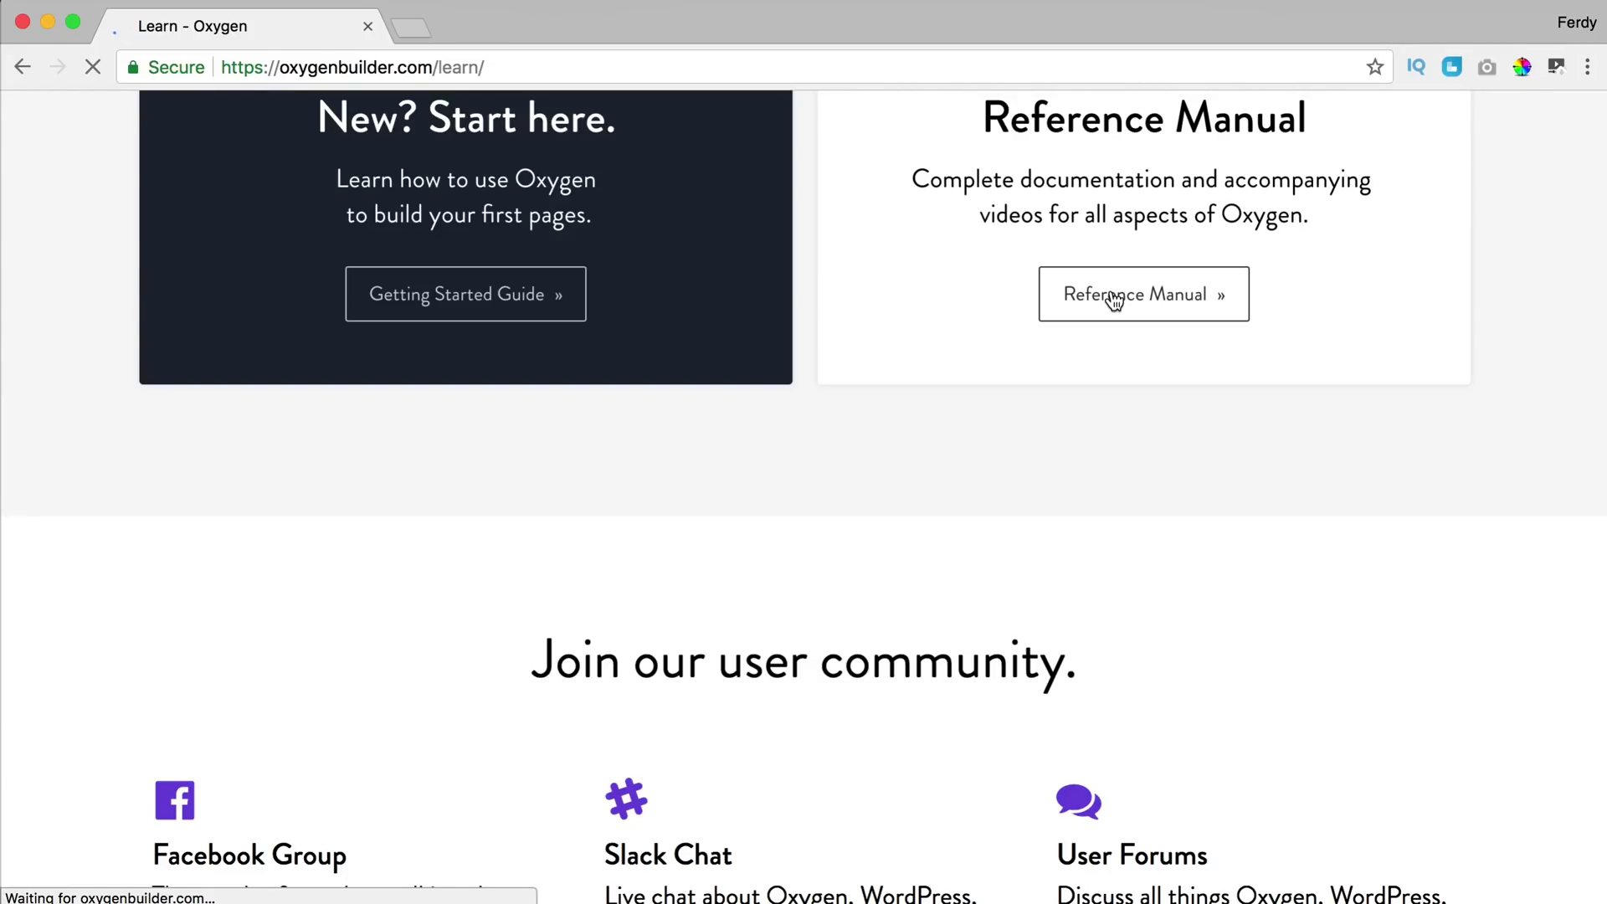
{"action": "scroll", "coordinate": [954, 358], "scroll_direction": "down", "scroll_amount": 5}
{"action": "scroll", "coordinate": [956, 359], "scroll_direction": "down", "scroll_amount": 10}
{"action": "scroll", "coordinate": [957, 354], "scroll_direction": "down", "scroll_amount": 2}
{"action": "scroll", "coordinate": [950, 355], "scroll_direction": "up", "scroll_amount": 20}
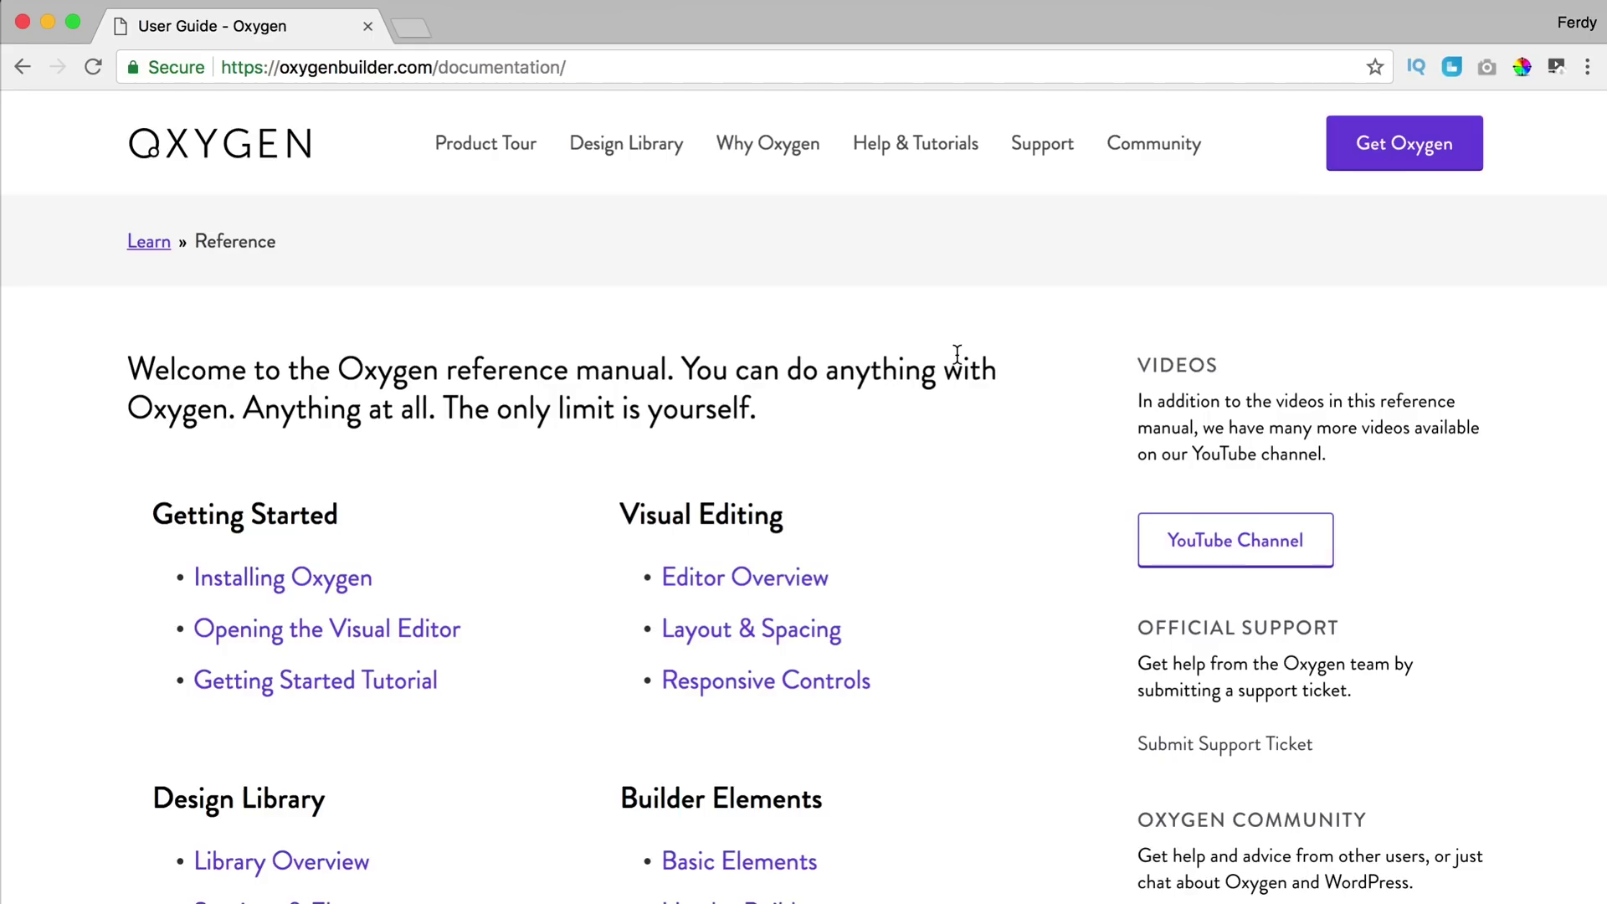
- Return to the Oxygen home page and read the headline of the pricing section
{"action": "left_click", "coordinate": [247, 147]}
{"action": "scroll", "coordinate": [890, 289], "scroll_direction": "down", "scroll_amount": 15}
{"action": "scroll", "coordinate": [890, 289], "scroll_direction": "down", "scroll_amount": 20}
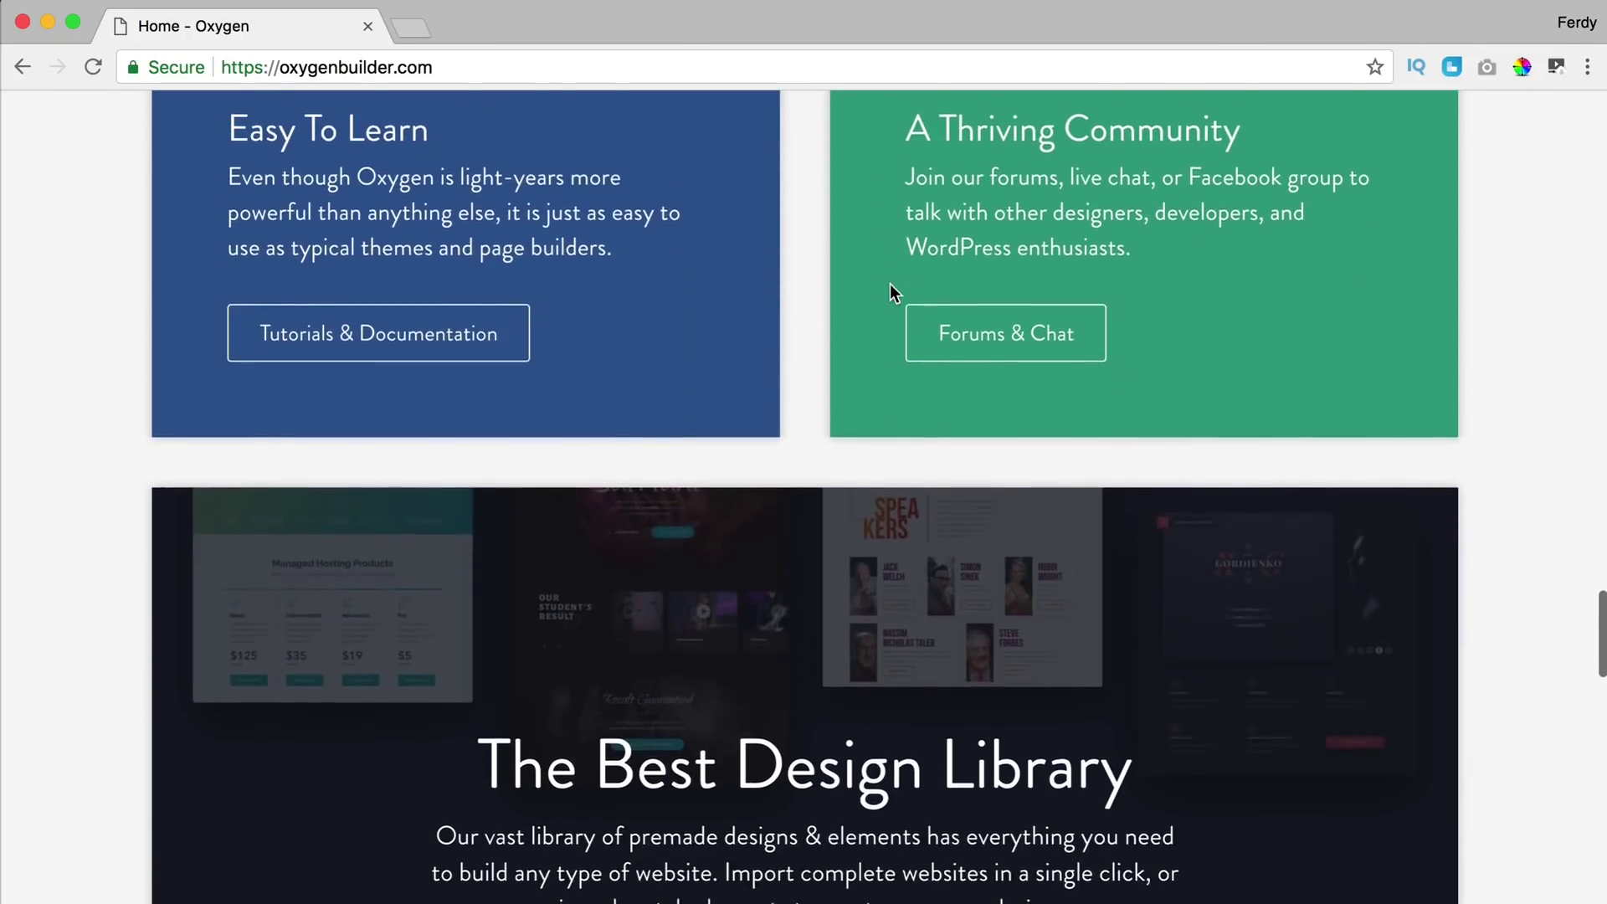
{"action": "scroll", "coordinate": [891, 289], "scroll_direction": "up", "scroll_amount": 10}
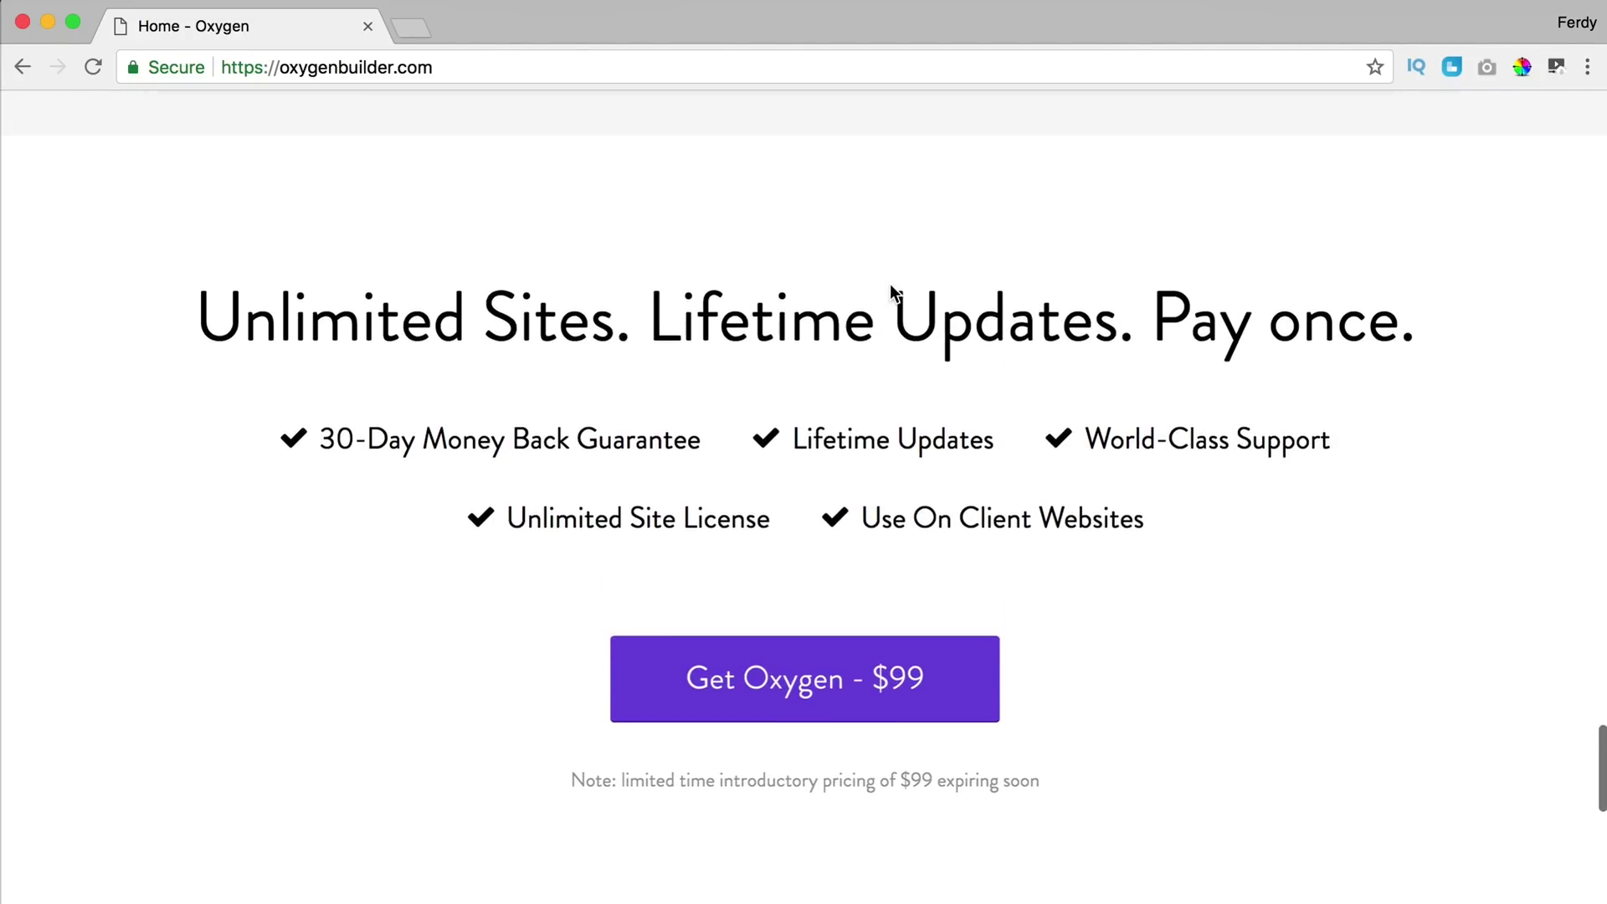
{"action": "left_click_drag", "start_coordinate": [265, 260], "coordinate": [1399, 272]}
{"action": "left_click", "coordinate": [565, 260]}
{"action": "left_click", "coordinate": [1400, 272]}
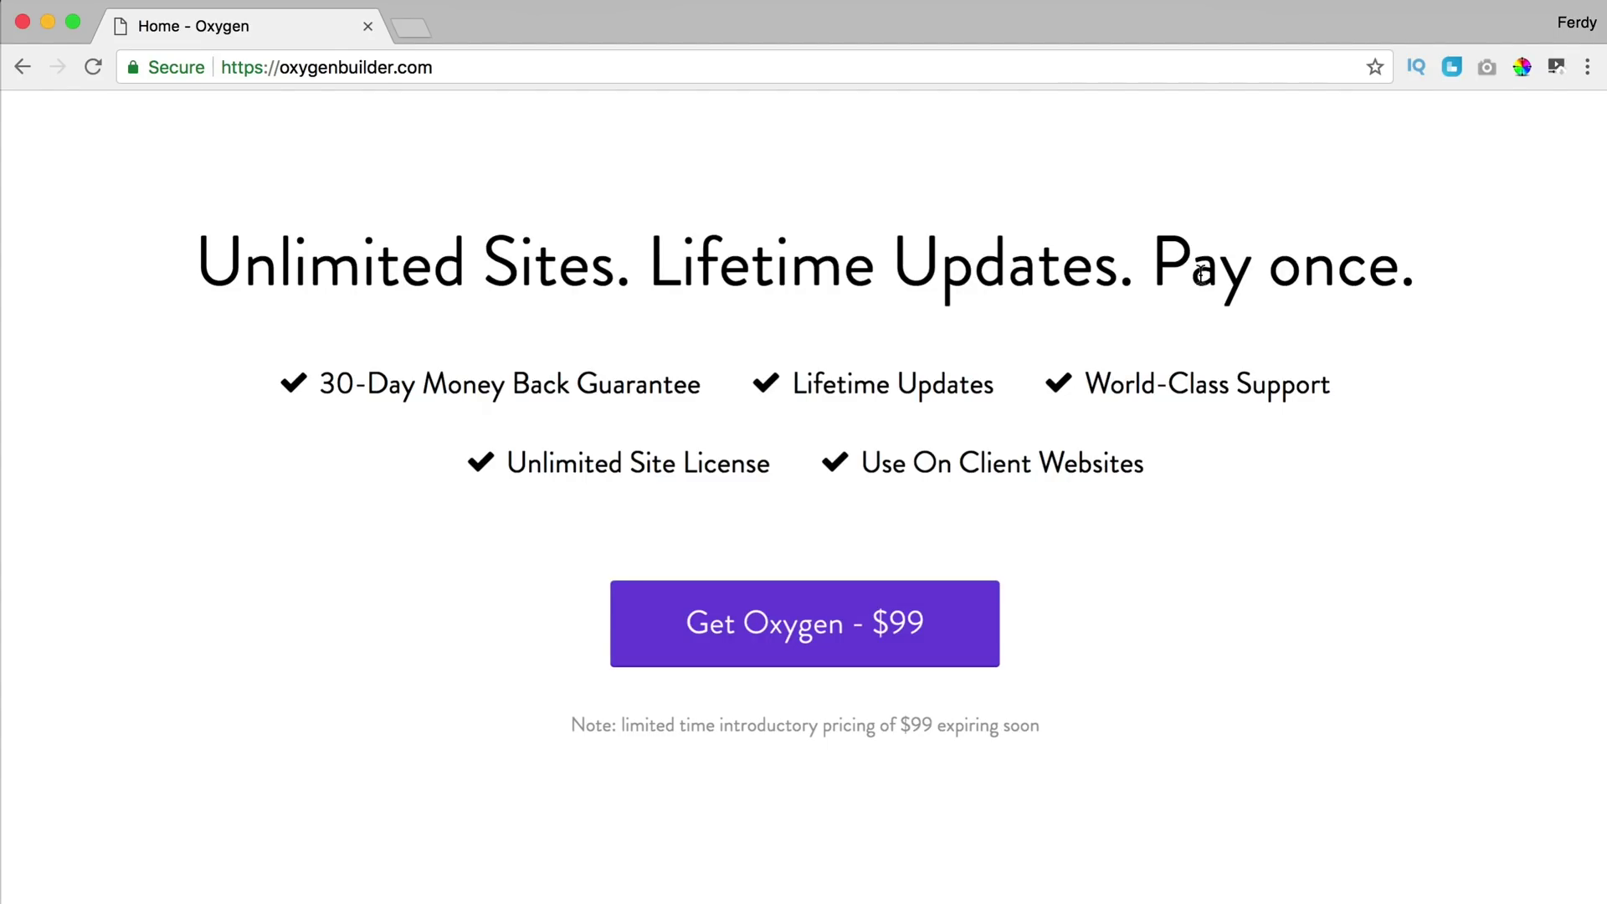
- Examine the pricing section's money-back guarantee, lifetime updates, site license and introductory pricing note
{"action": "left_click_drag", "start_coordinate": [320, 384], "coordinate": [678, 377]}
{"action": "left_click", "coordinate": [678, 377]}
{"action": "left_click_drag", "start_coordinate": [794, 383], "coordinate": [972, 383]}
{"action": "left_click", "coordinate": [814, 383]}
{"action": "left_click_drag", "start_coordinate": [519, 459], "coordinate": [745, 463]}
{"action": "left_click", "coordinate": [749, 465]}
{"action": "left_click_drag", "start_coordinate": [643, 725], "coordinate": [989, 725]}
{"action": "left_click", "coordinate": [988, 725]}
{"action": "scroll", "coordinate": [1055, 699], "scroll_direction": "down", "scroll_amount": 3}
{"action": "scroll", "coordinate": [1061, 678], "scroll_direction": "up", "scroll_amount": 3}
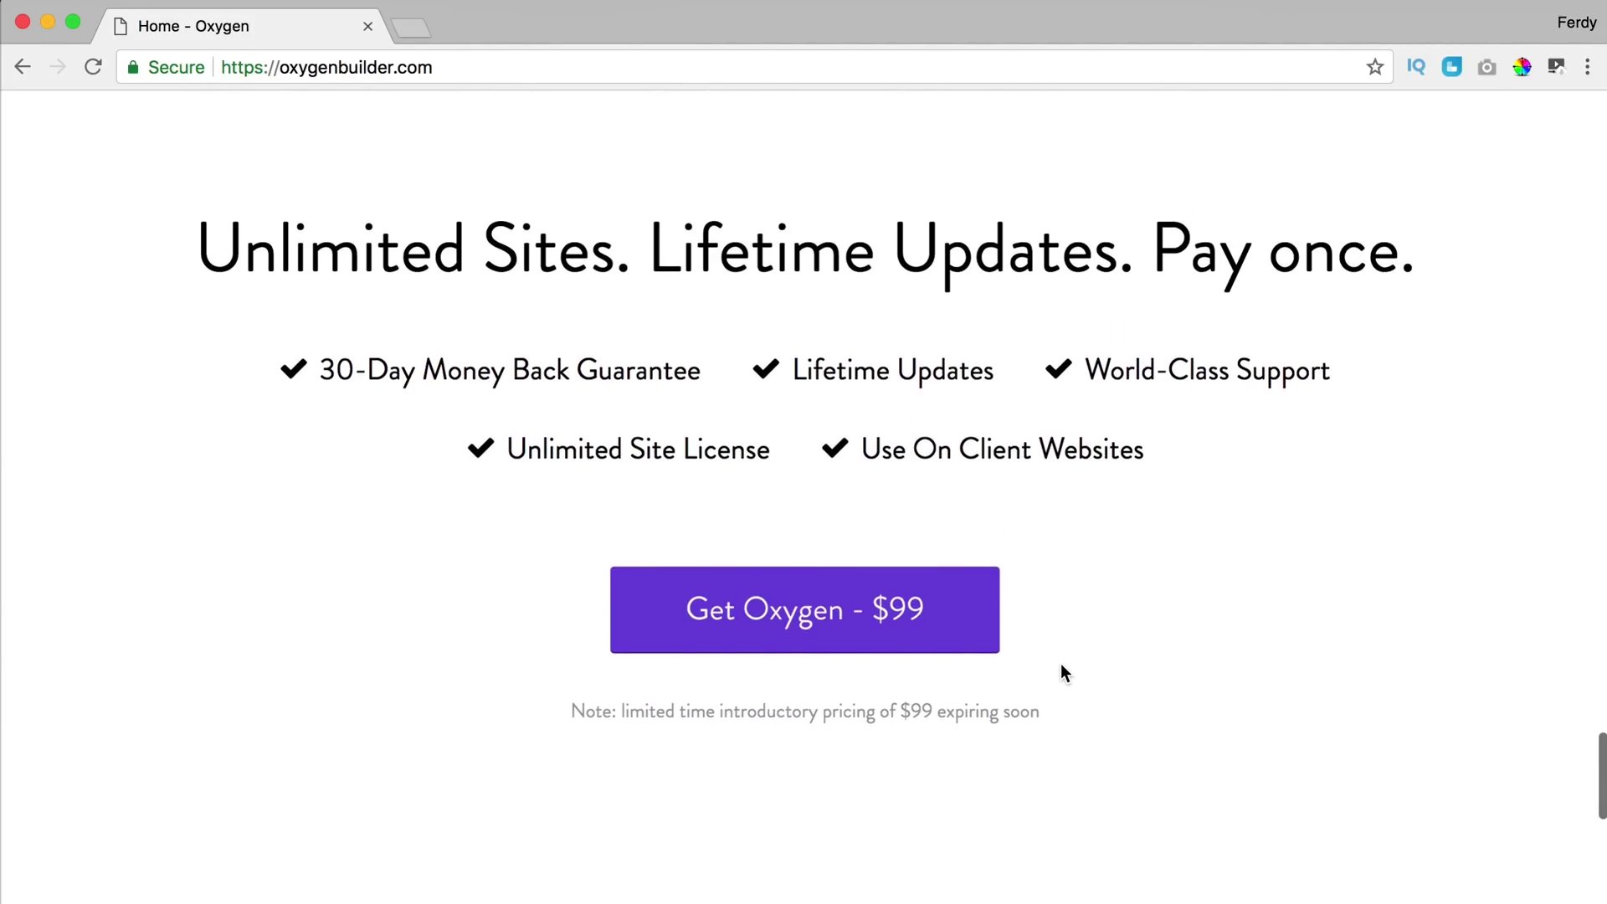